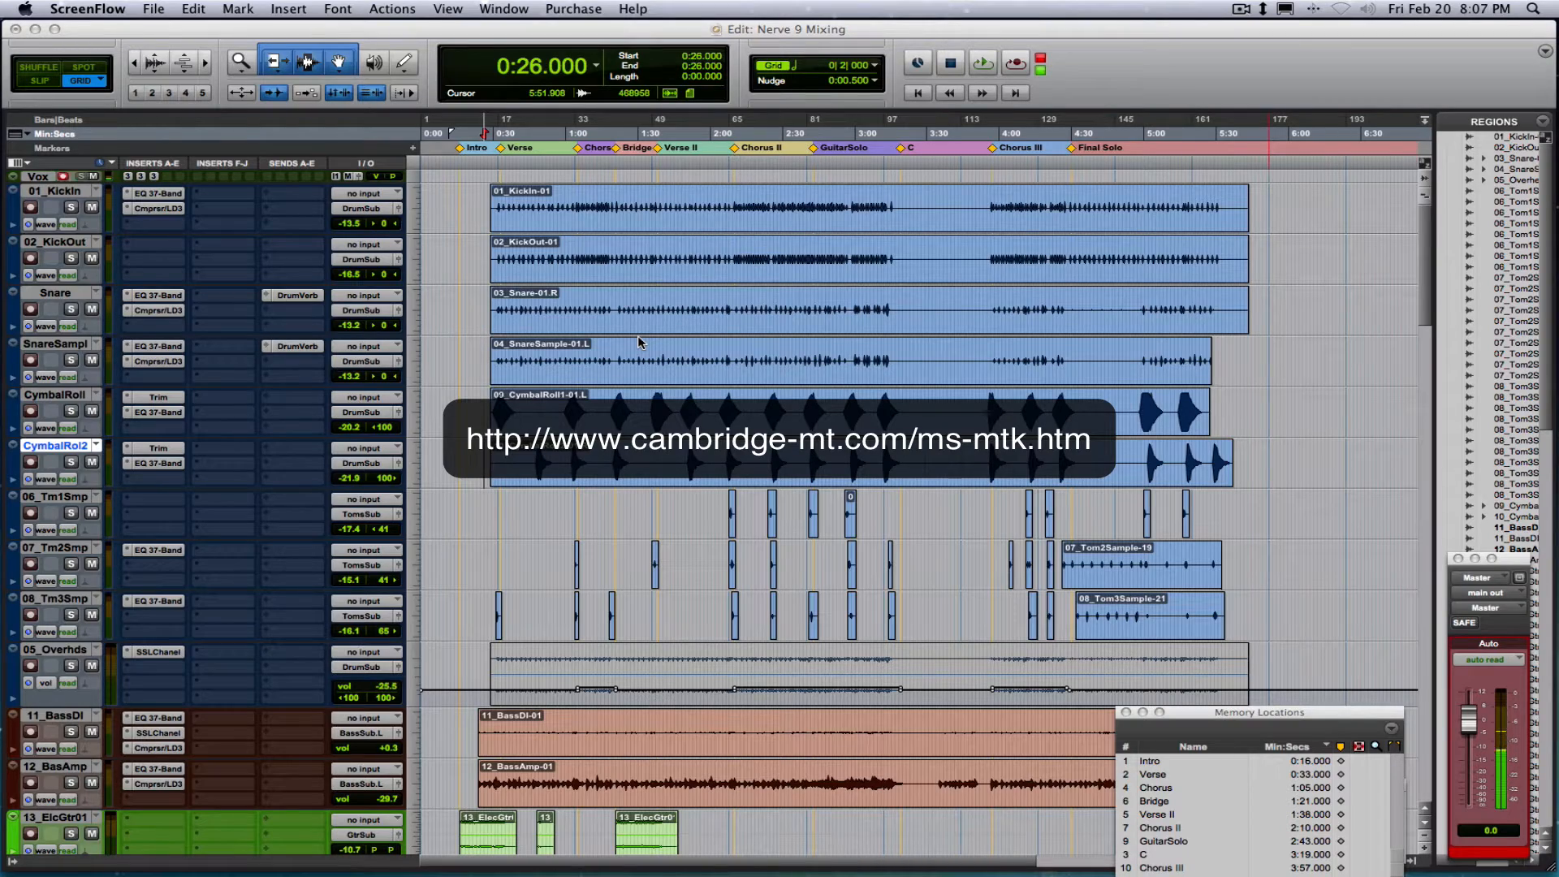
Review the session's track layout, from the drums, bass, guitars and synths through the vocals to the submix buses
scroll(638, 342, down, 15)
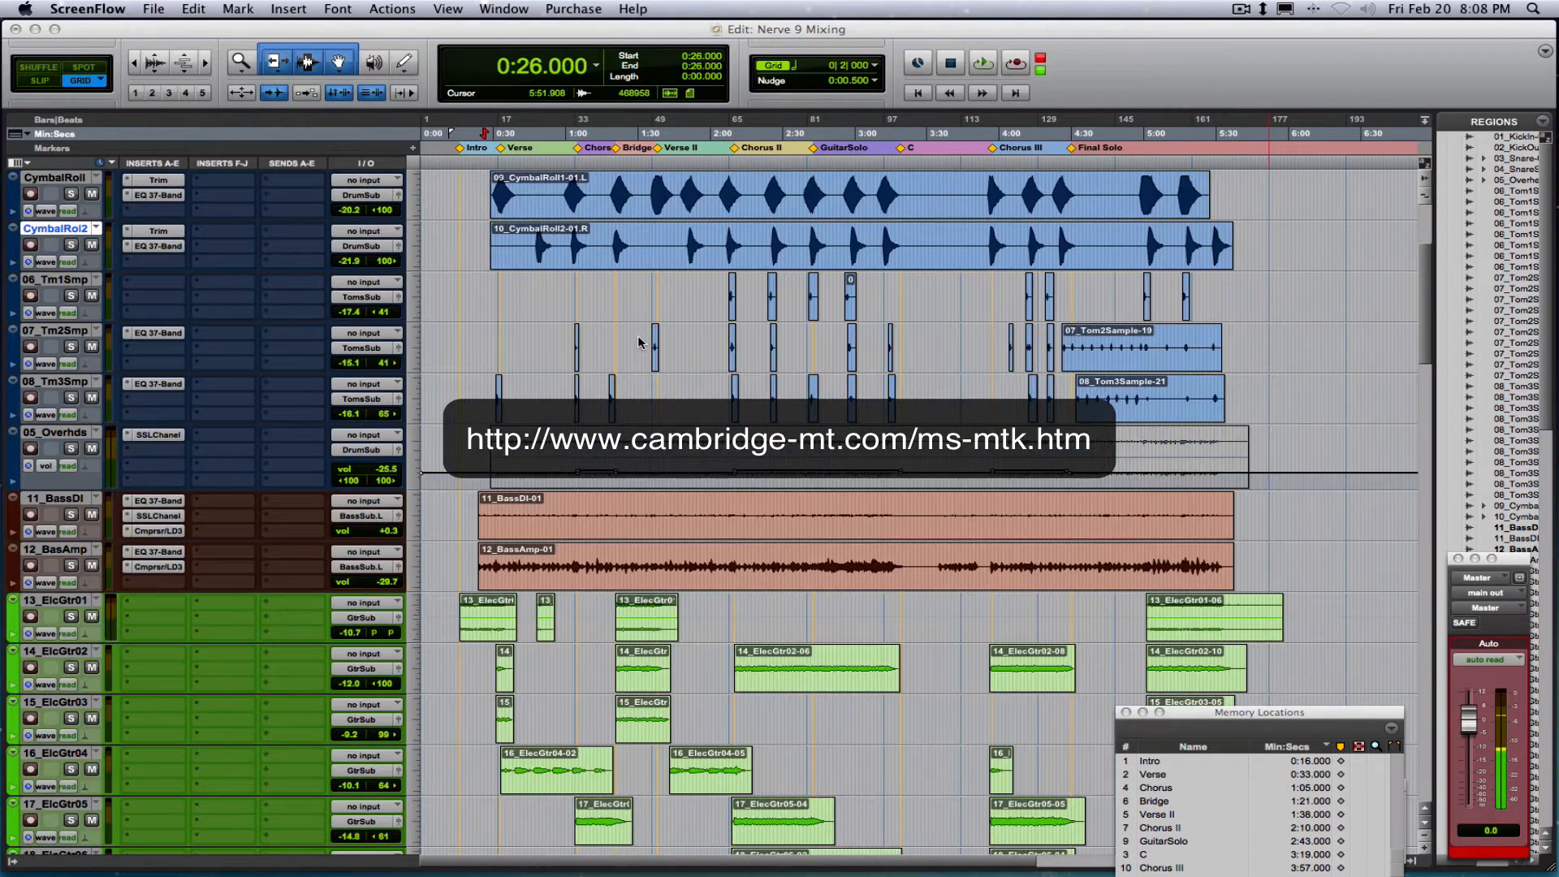
scroll(638, 342, down, 8)
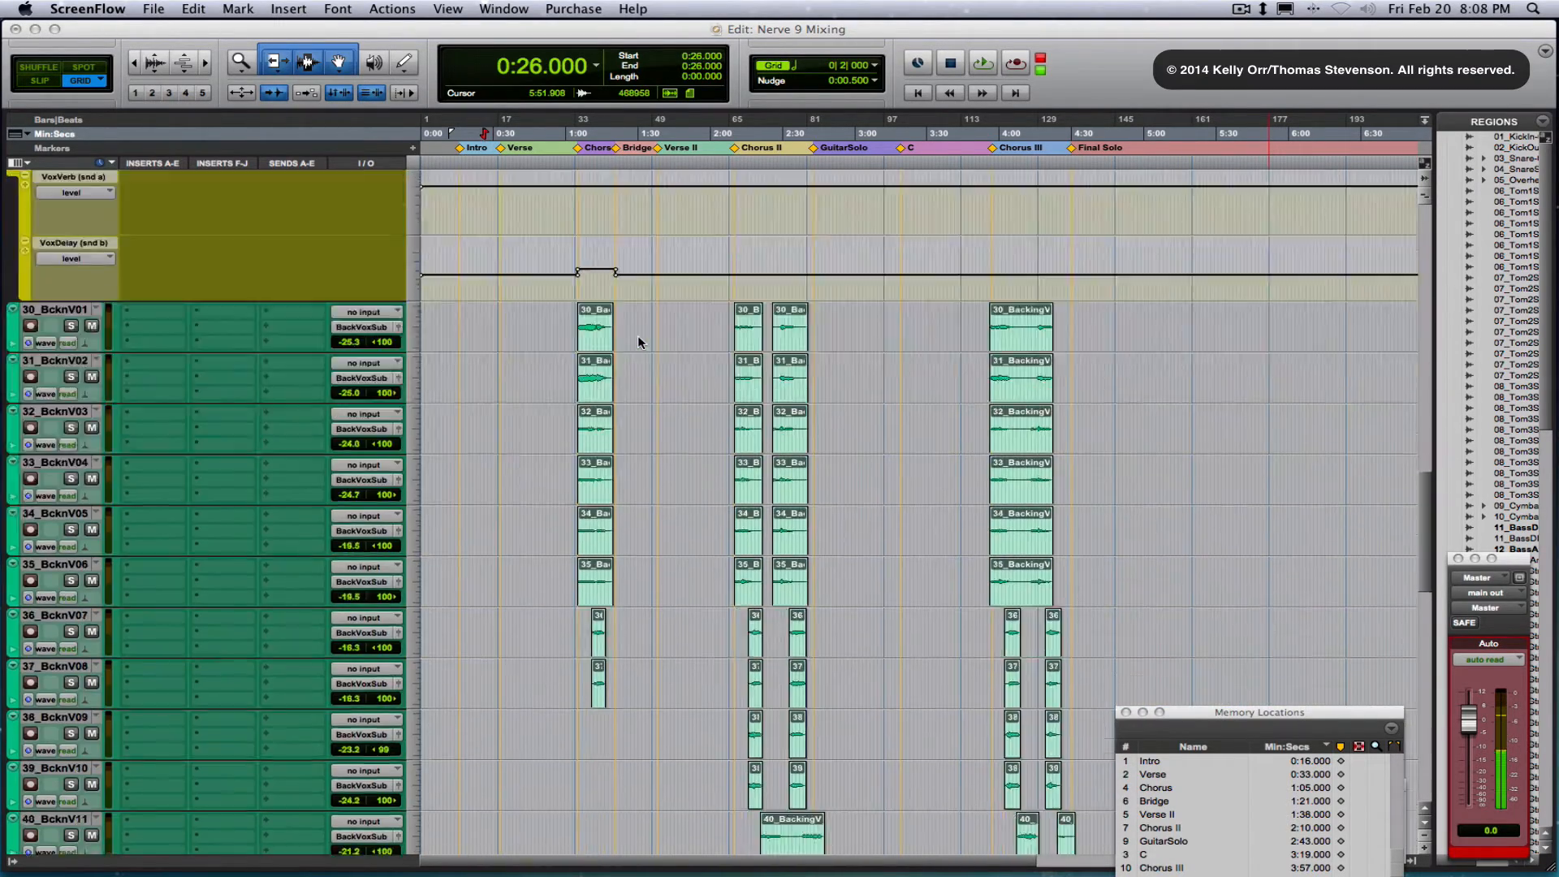
scroll(639, 342, up, 20)
scroll(638, 342, up, 5)
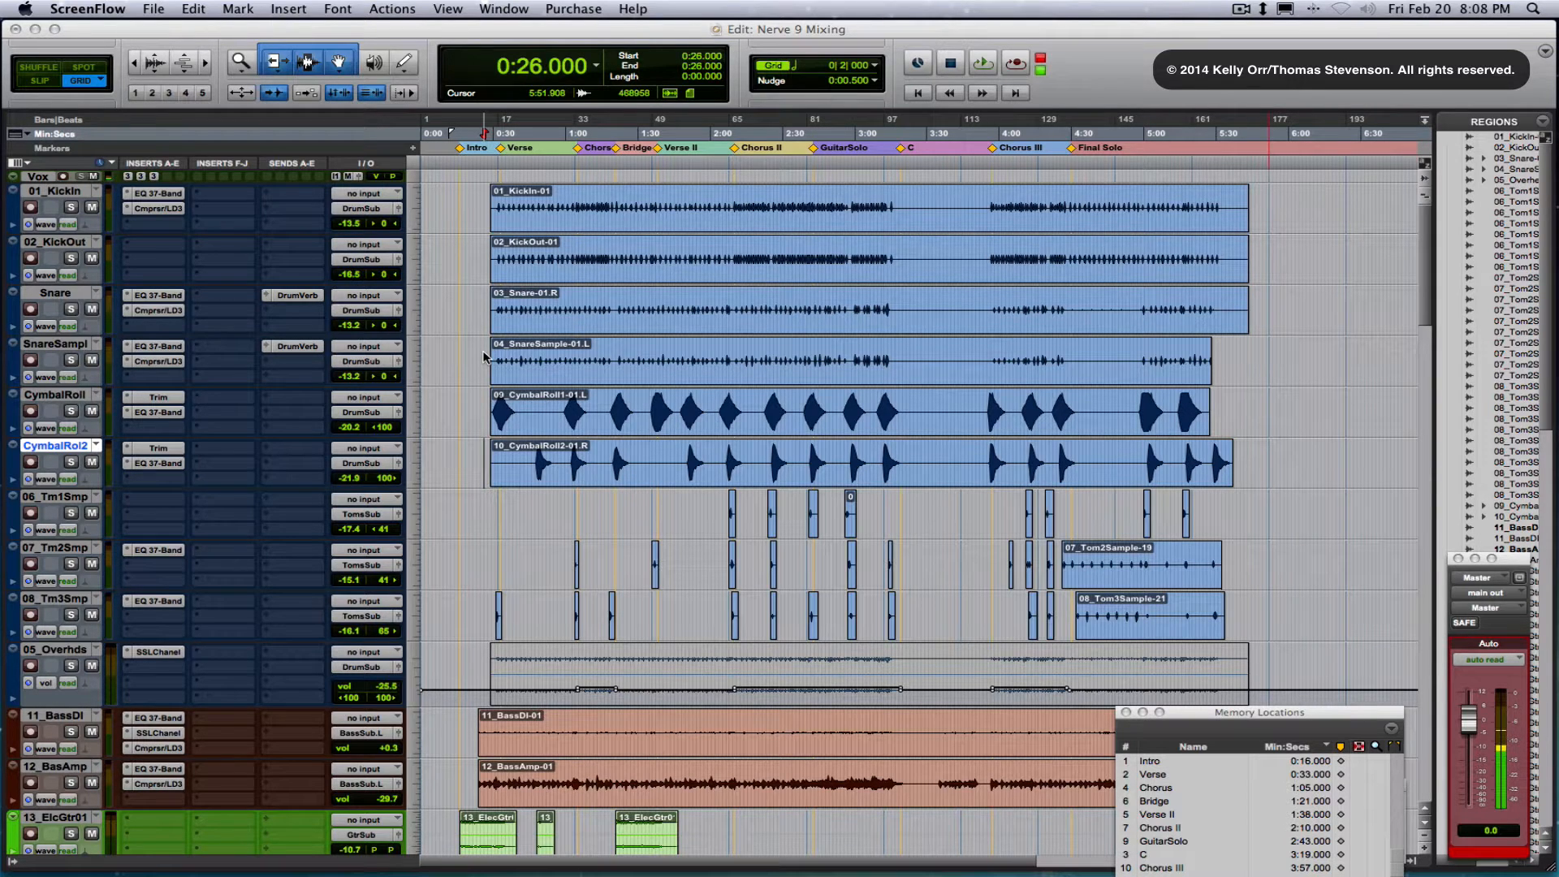
scroll(484, 357, down, 15)
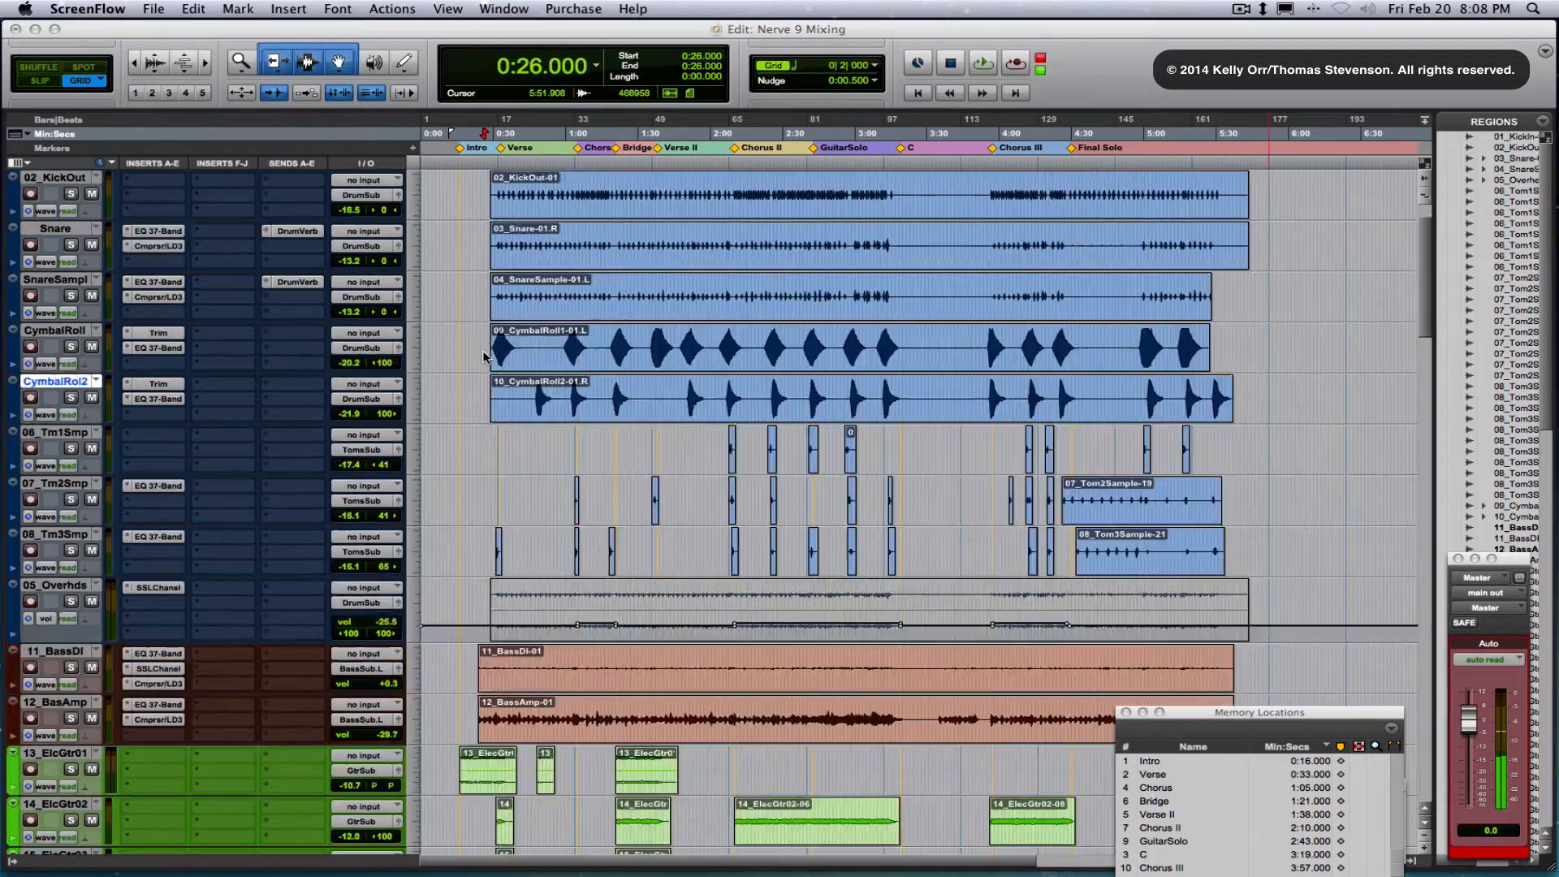
scroll(484, 357, down, 15)
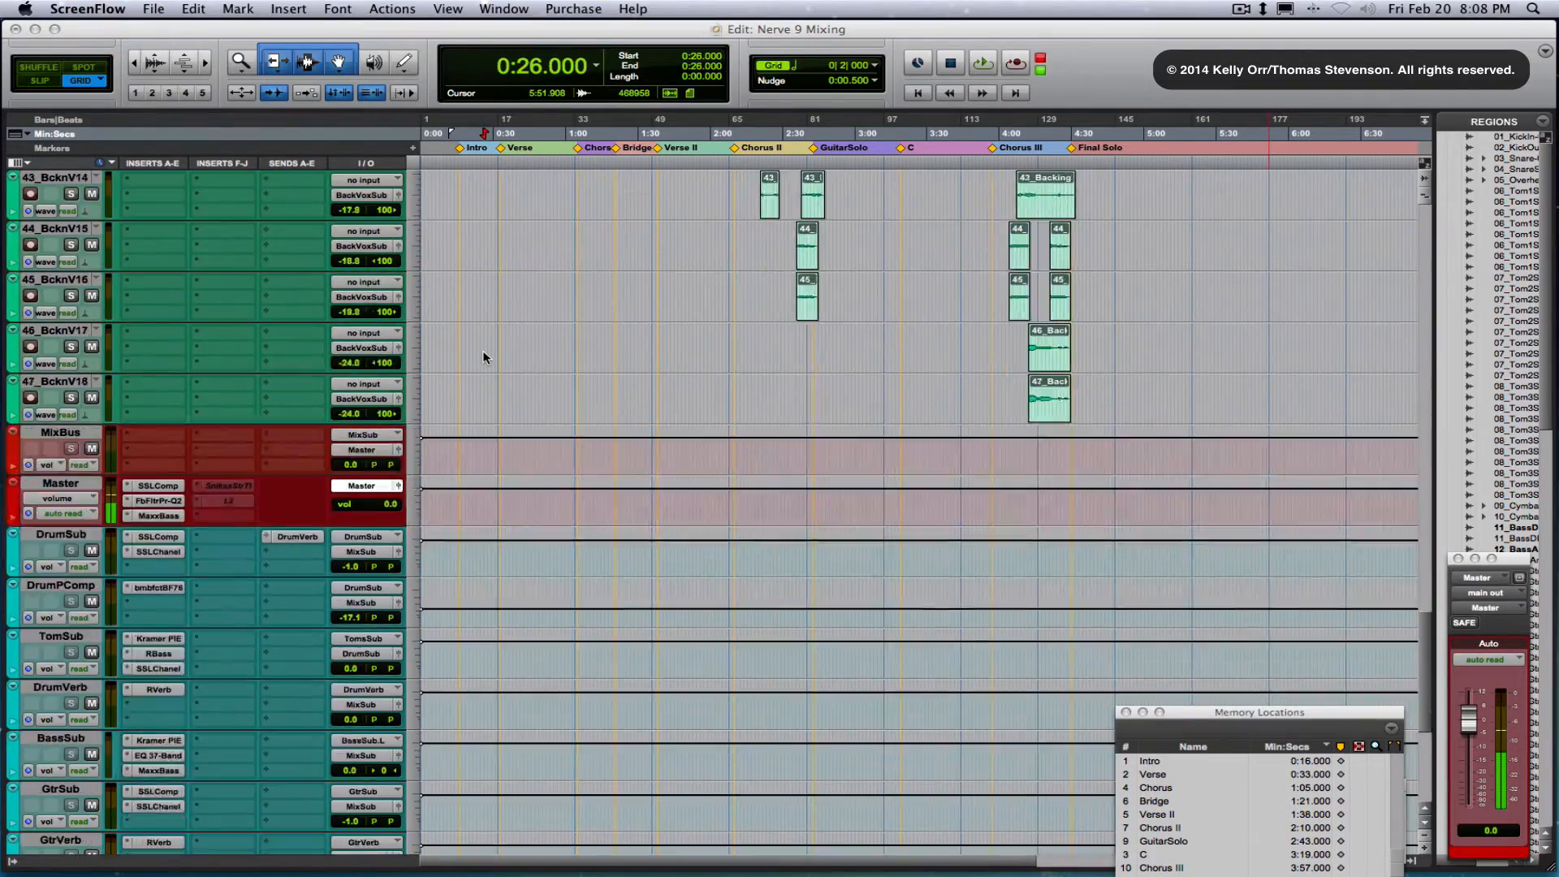
scroll(484, 357, up, 15)
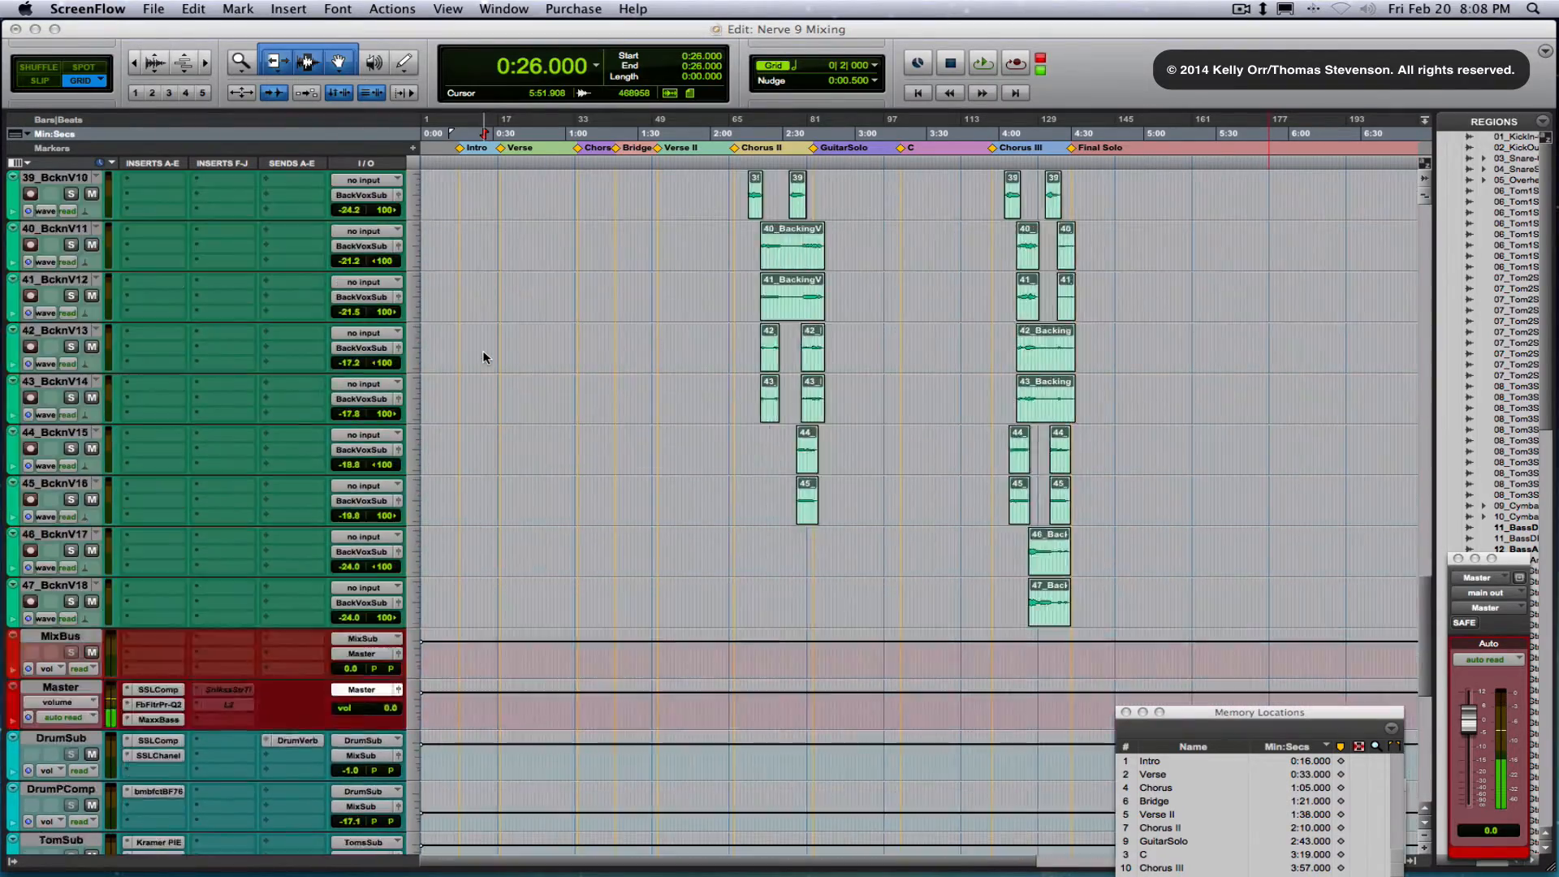
scroll(485, 357, up, 5)
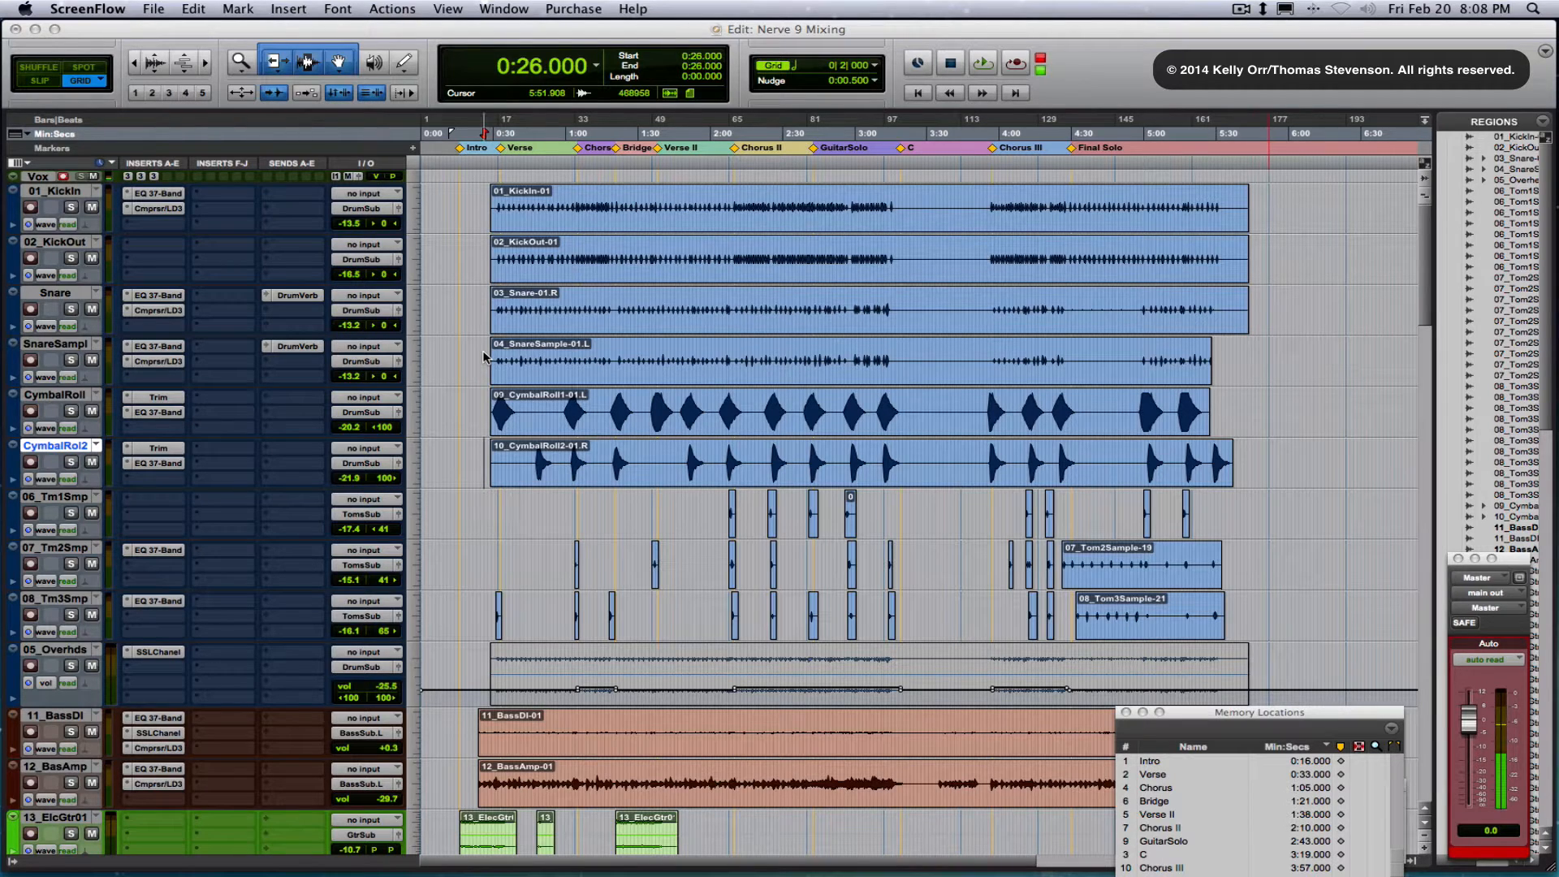
click(484, 354)
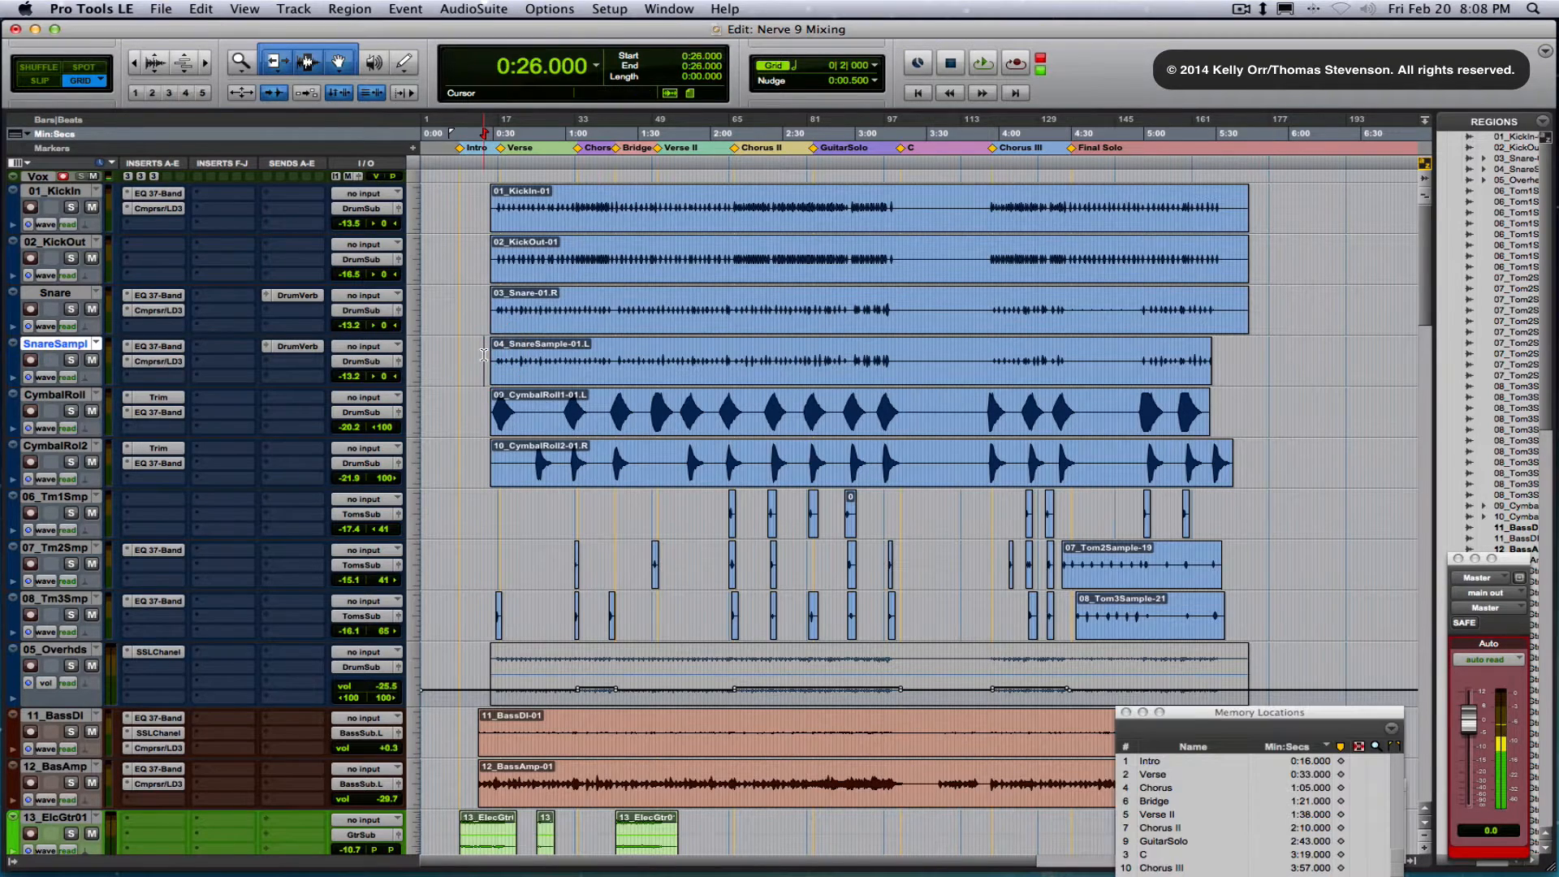
scroll(484, 355, down, 10)
scroll(484, 355, down, 15)
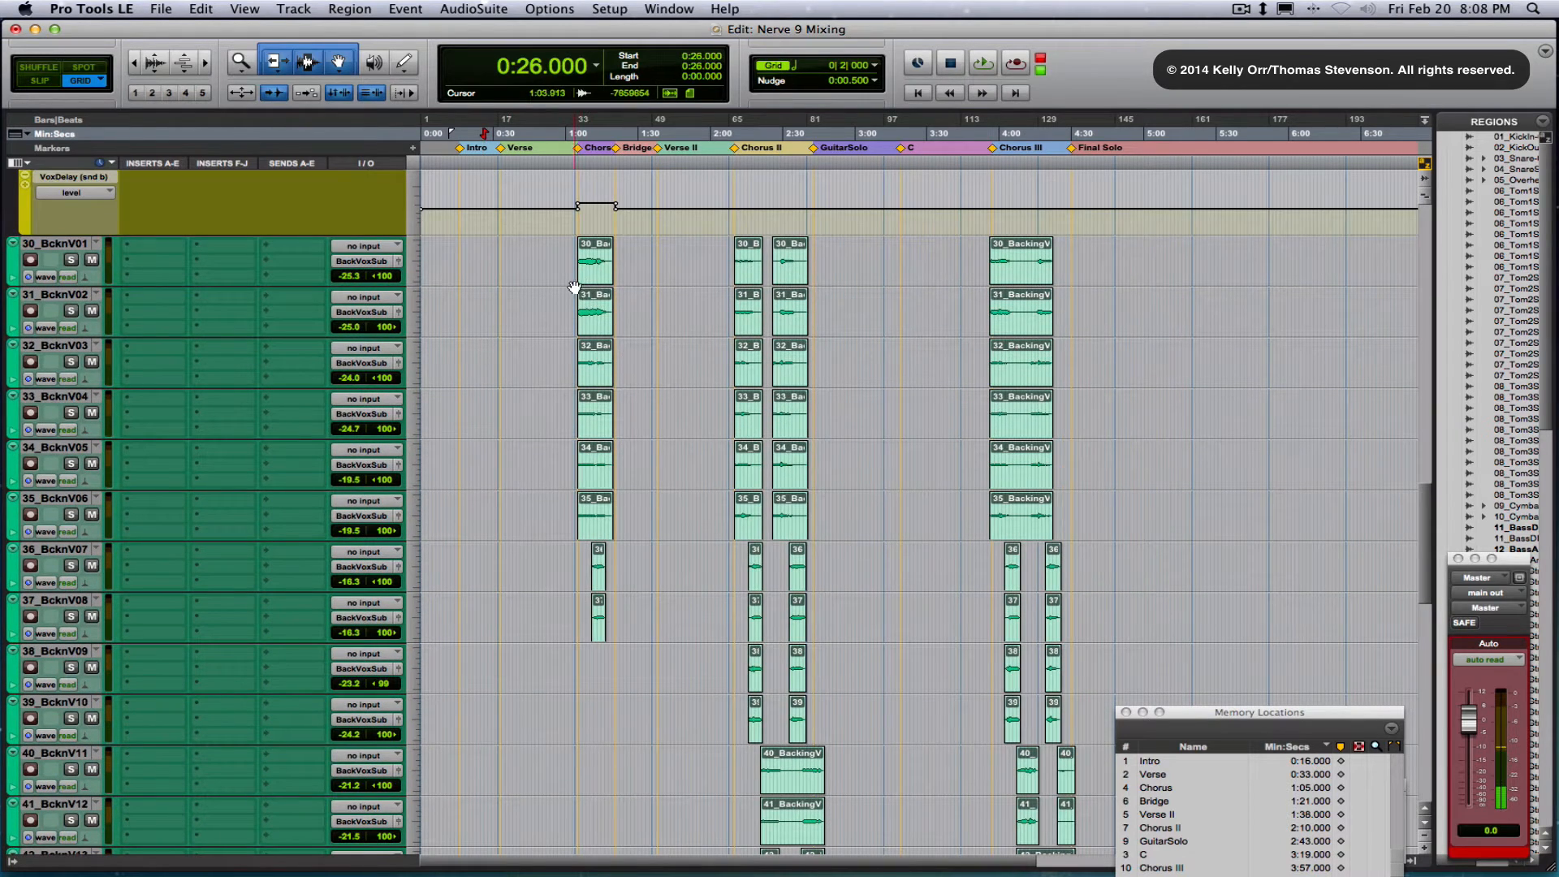
scroll(567, 312, down, 8)
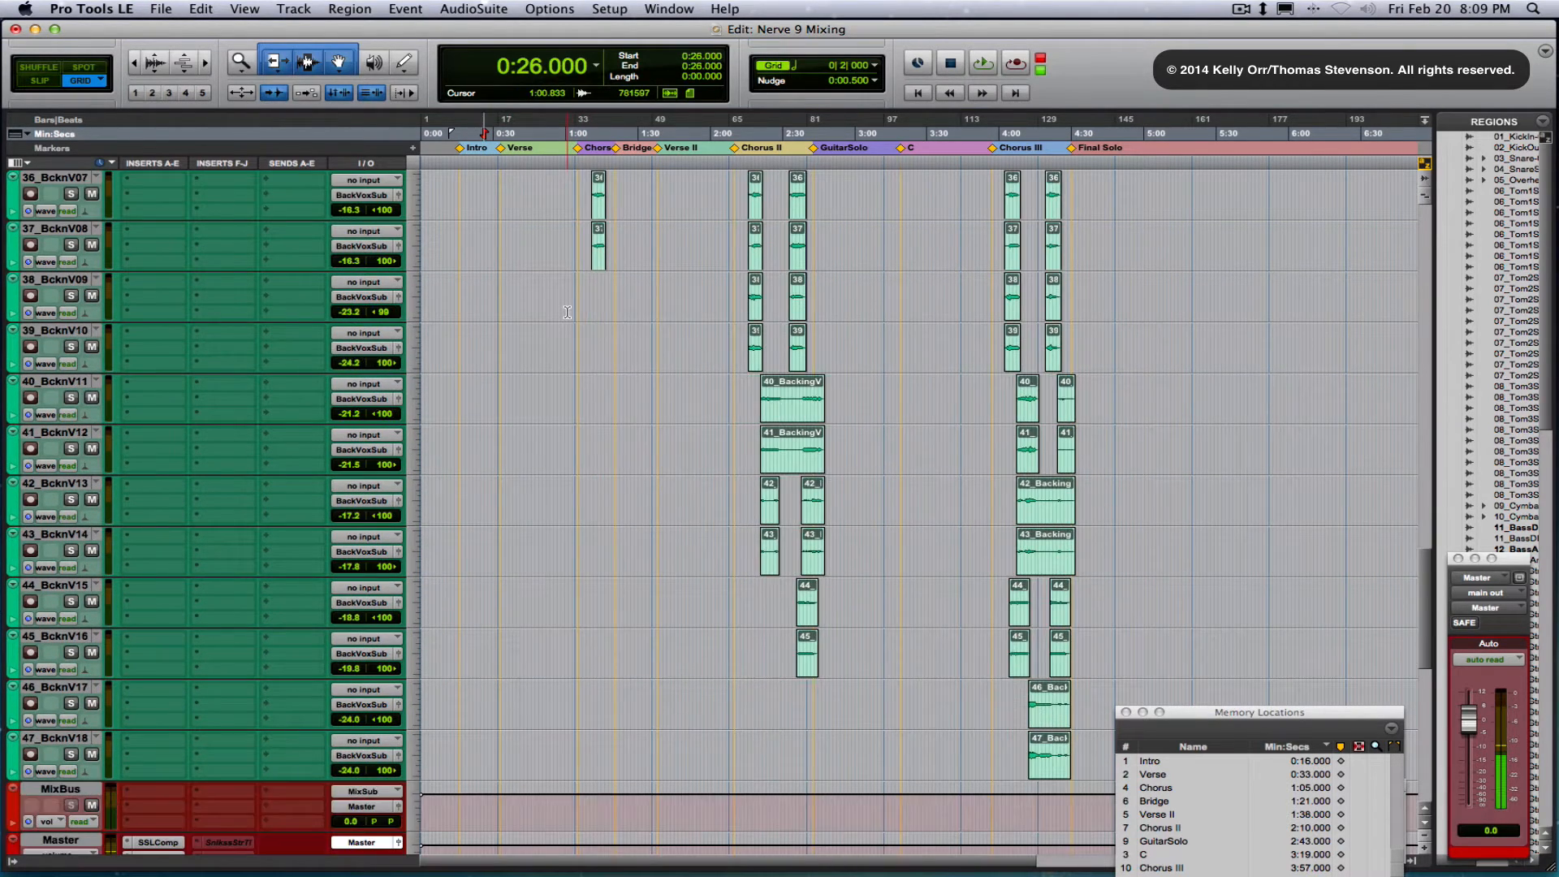
scroll(567, 312, up, 8)
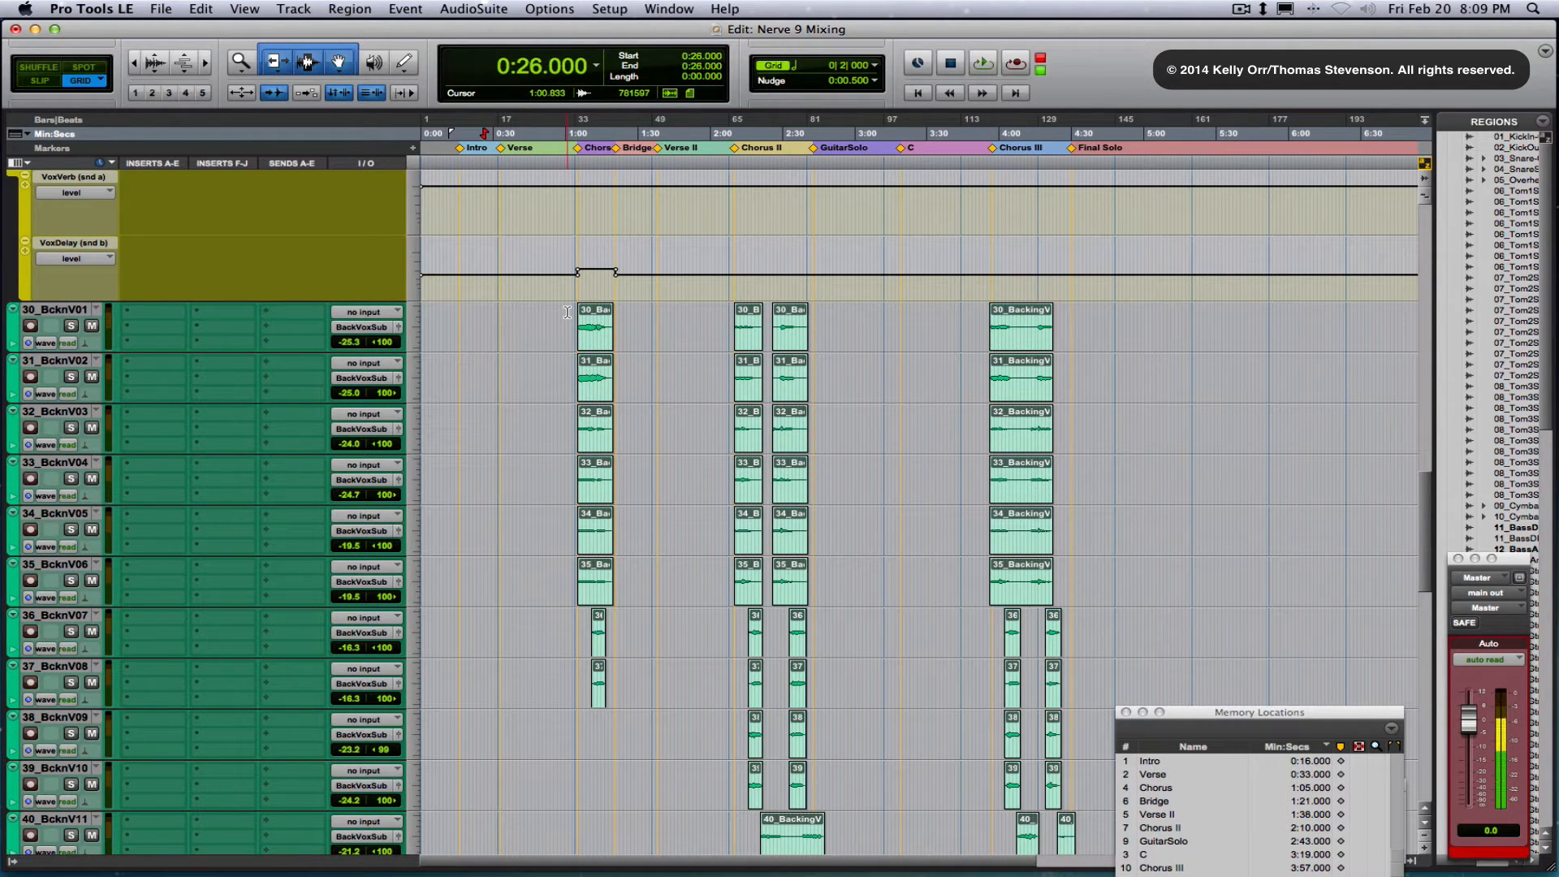
scroll(567, 311, up, 15)
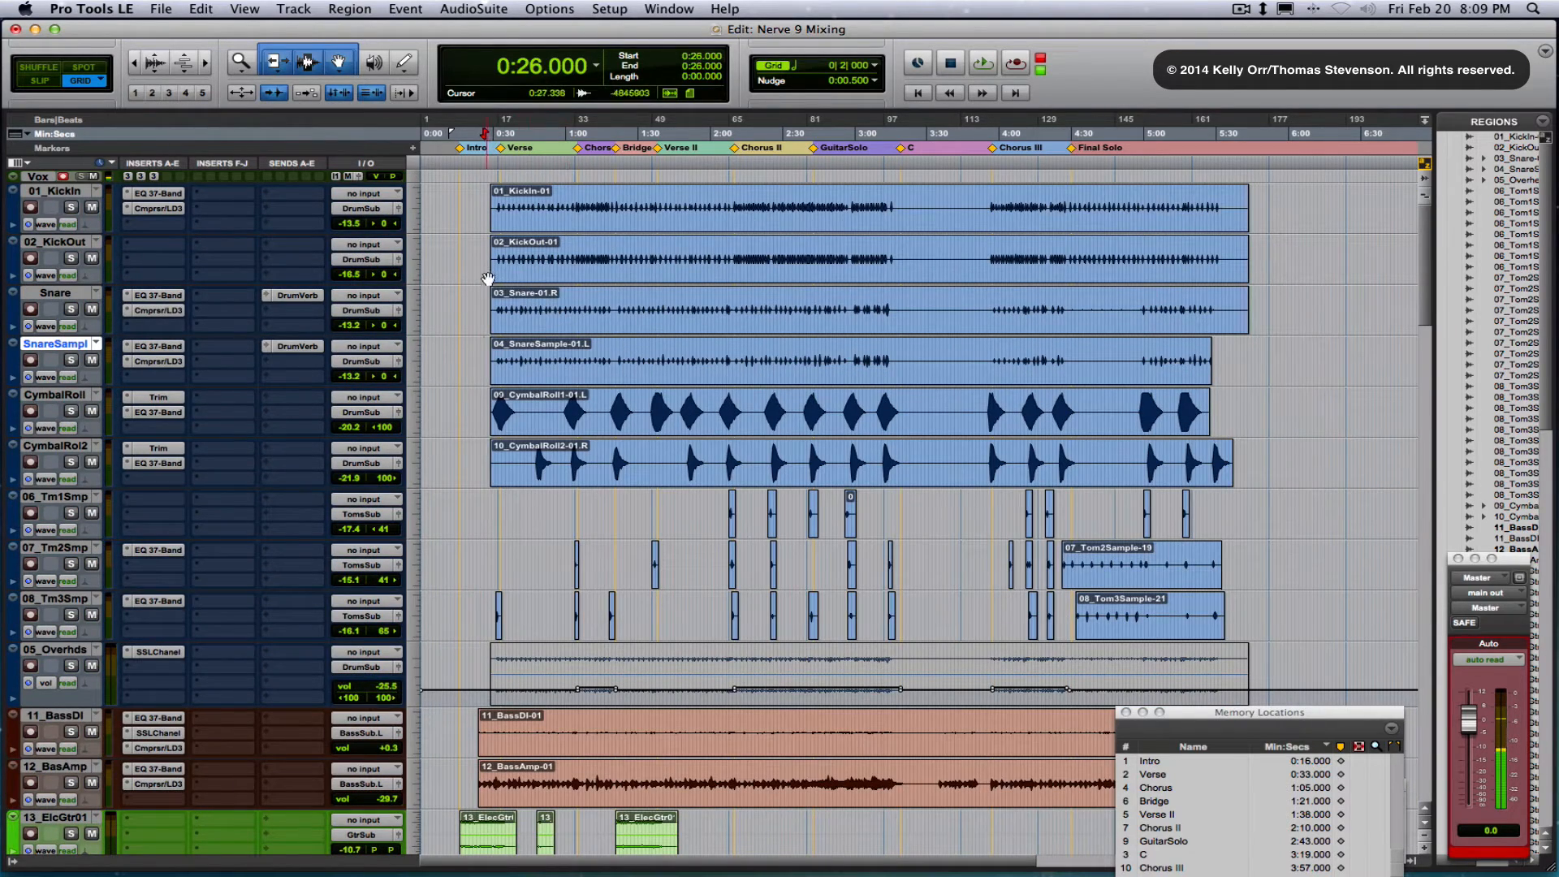
Play the mix from the Intro memory location, look over the guitar, synth and vocal tracks during playback, and stop it
click(1175, 762)
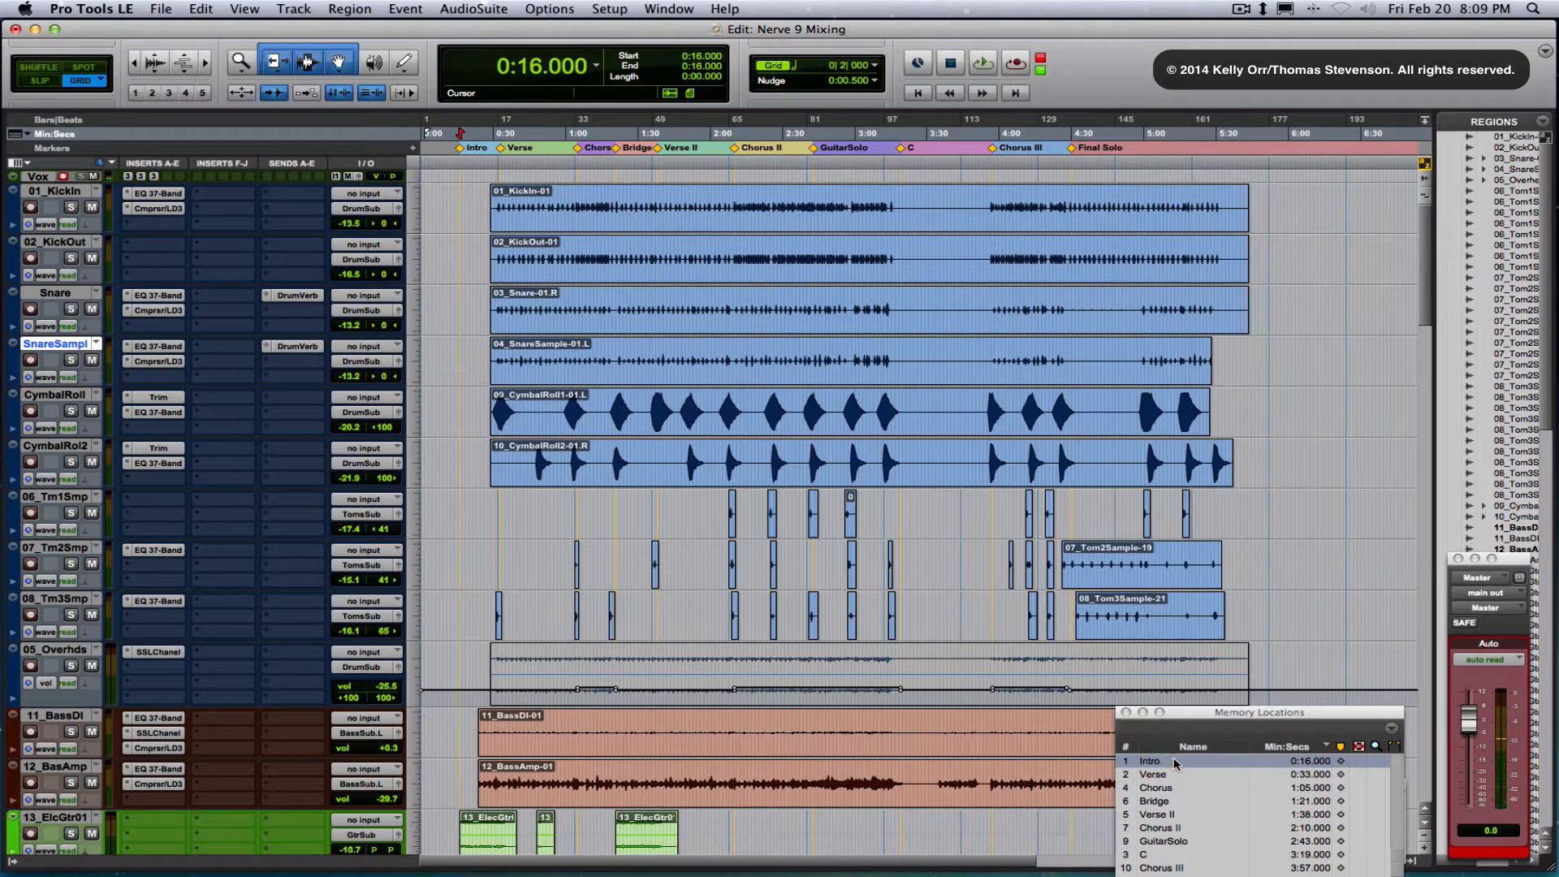
key(space)
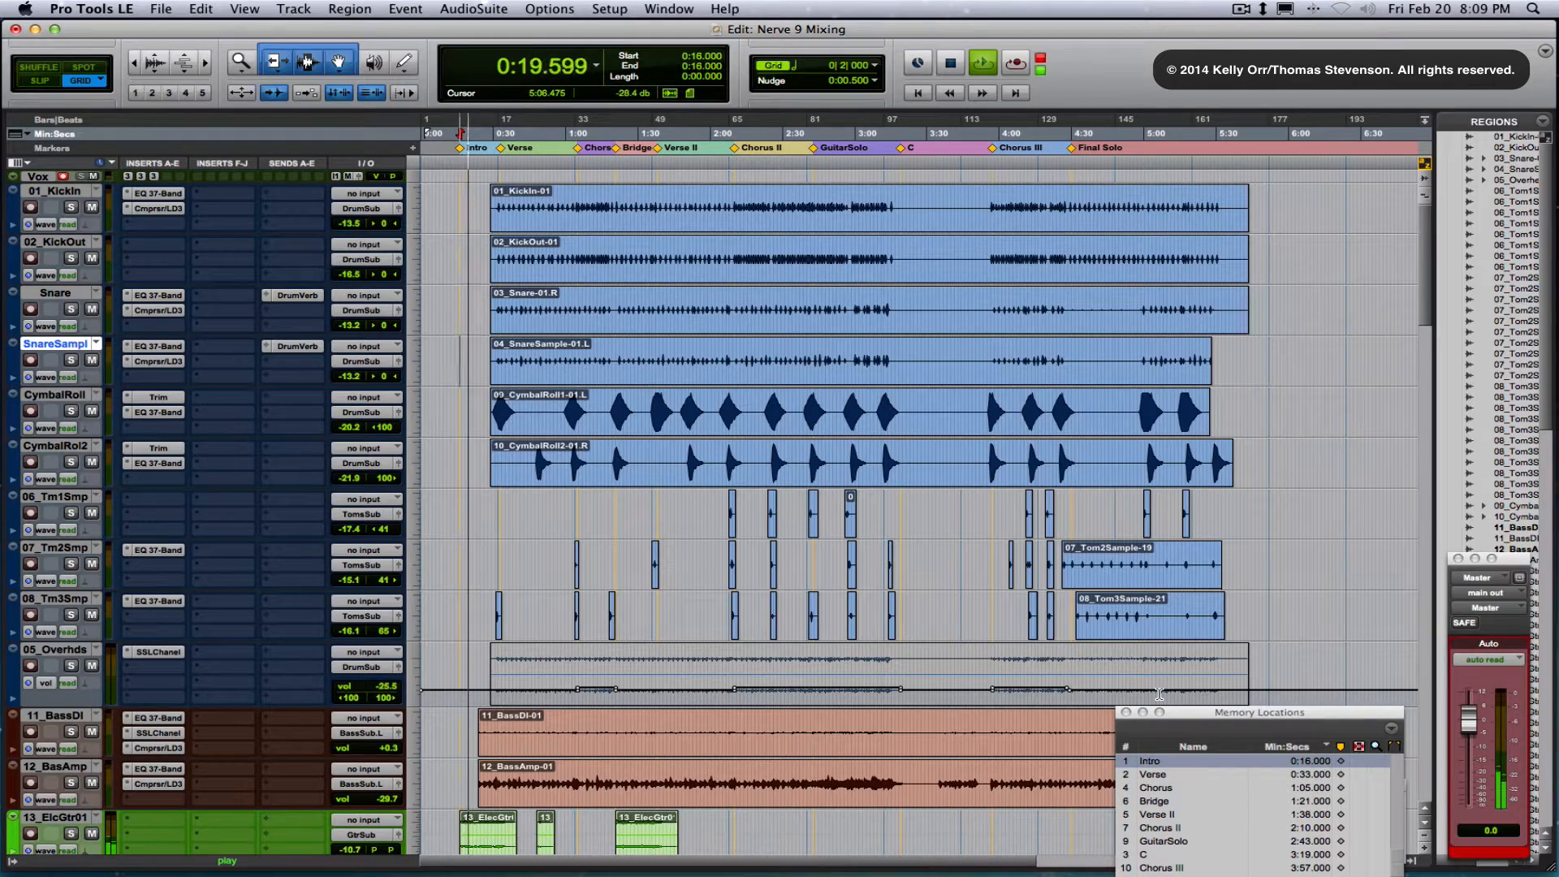
scroll(1160, 695, down, 5)
scroll(1159, 695, down, 8)
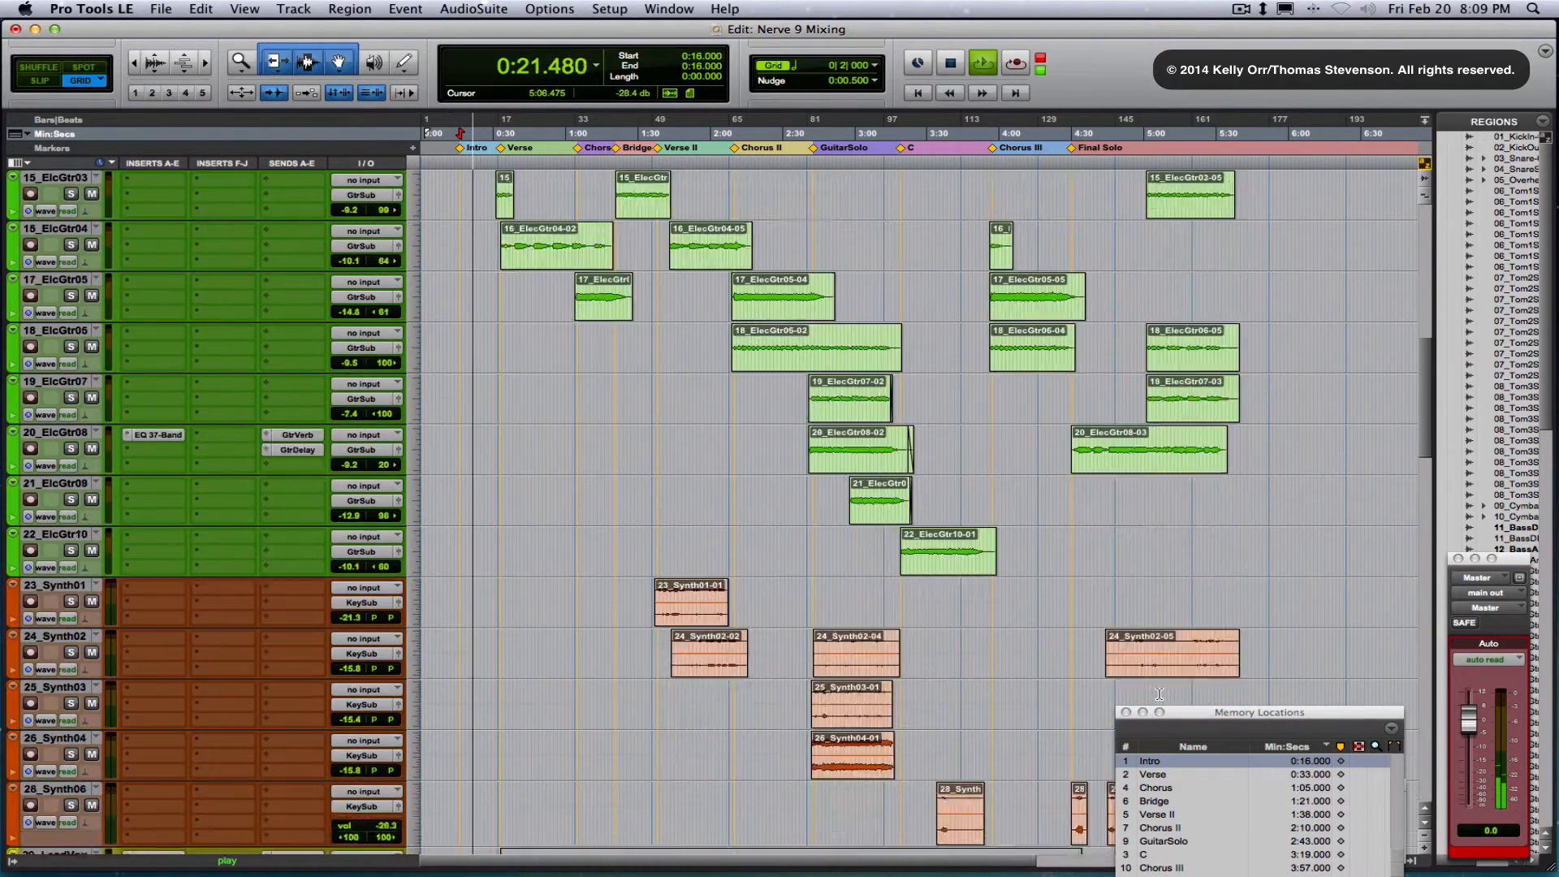
scroll(1159, 695, down, 4)
scroll(1160, 695, up, 10)
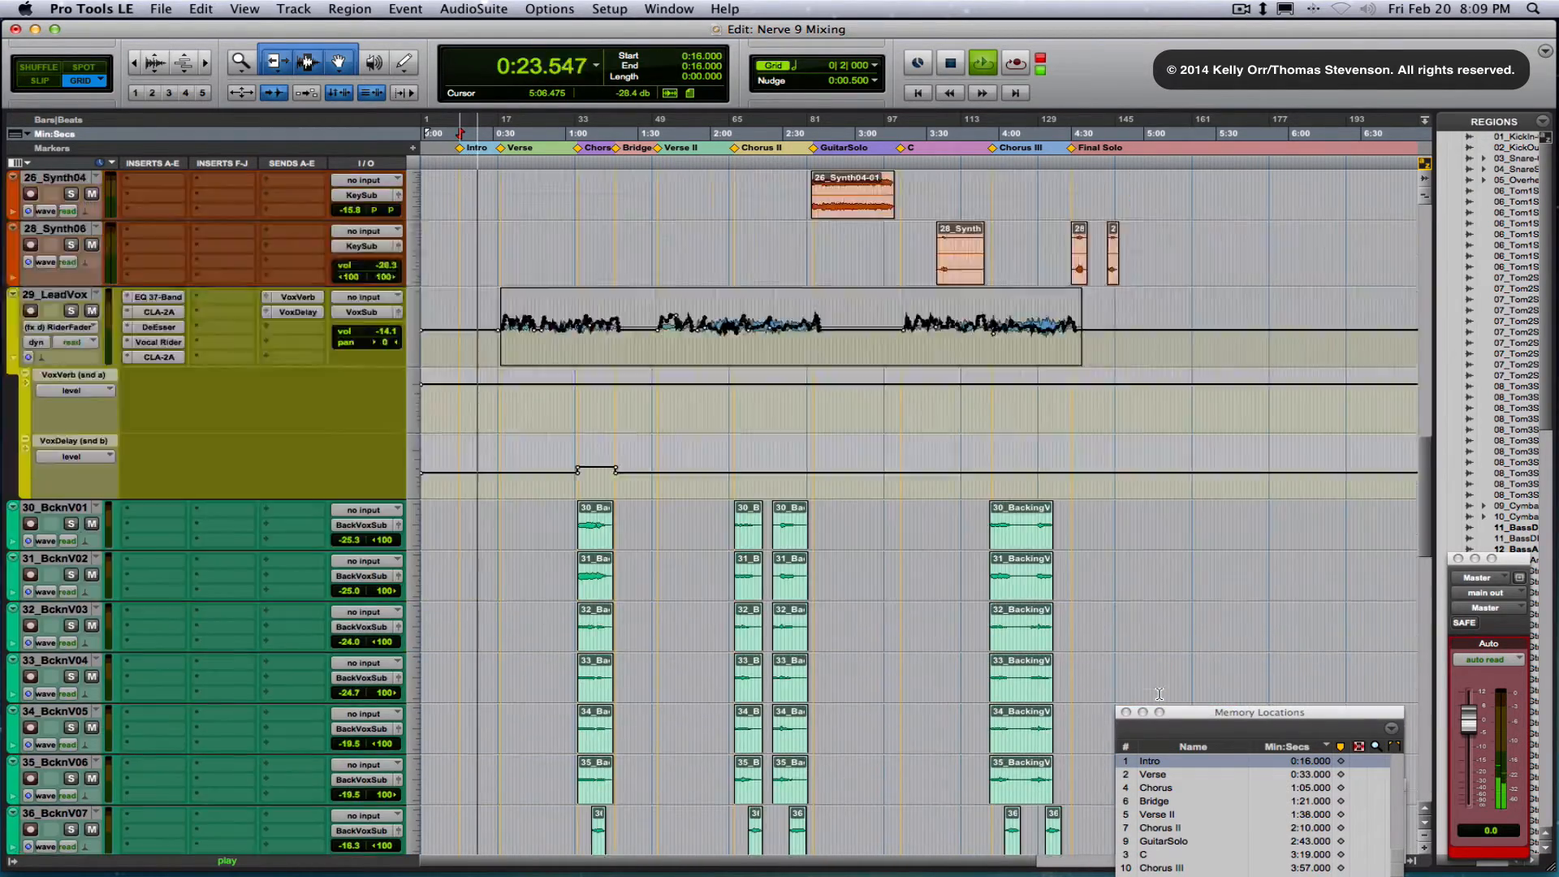
scroll(1159, 695, up, 10)
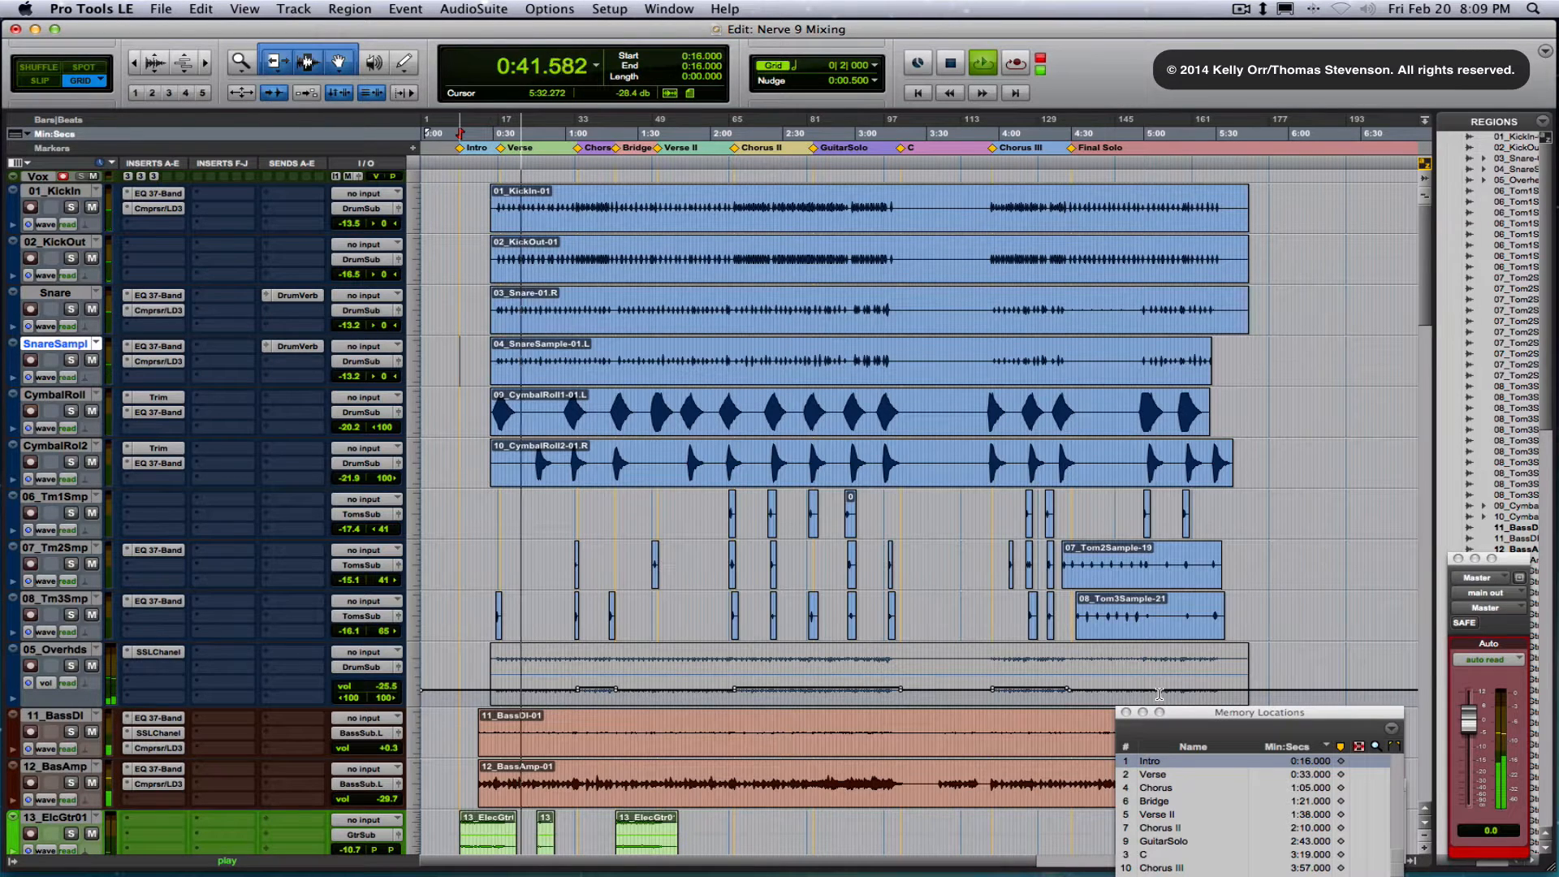
key(space)
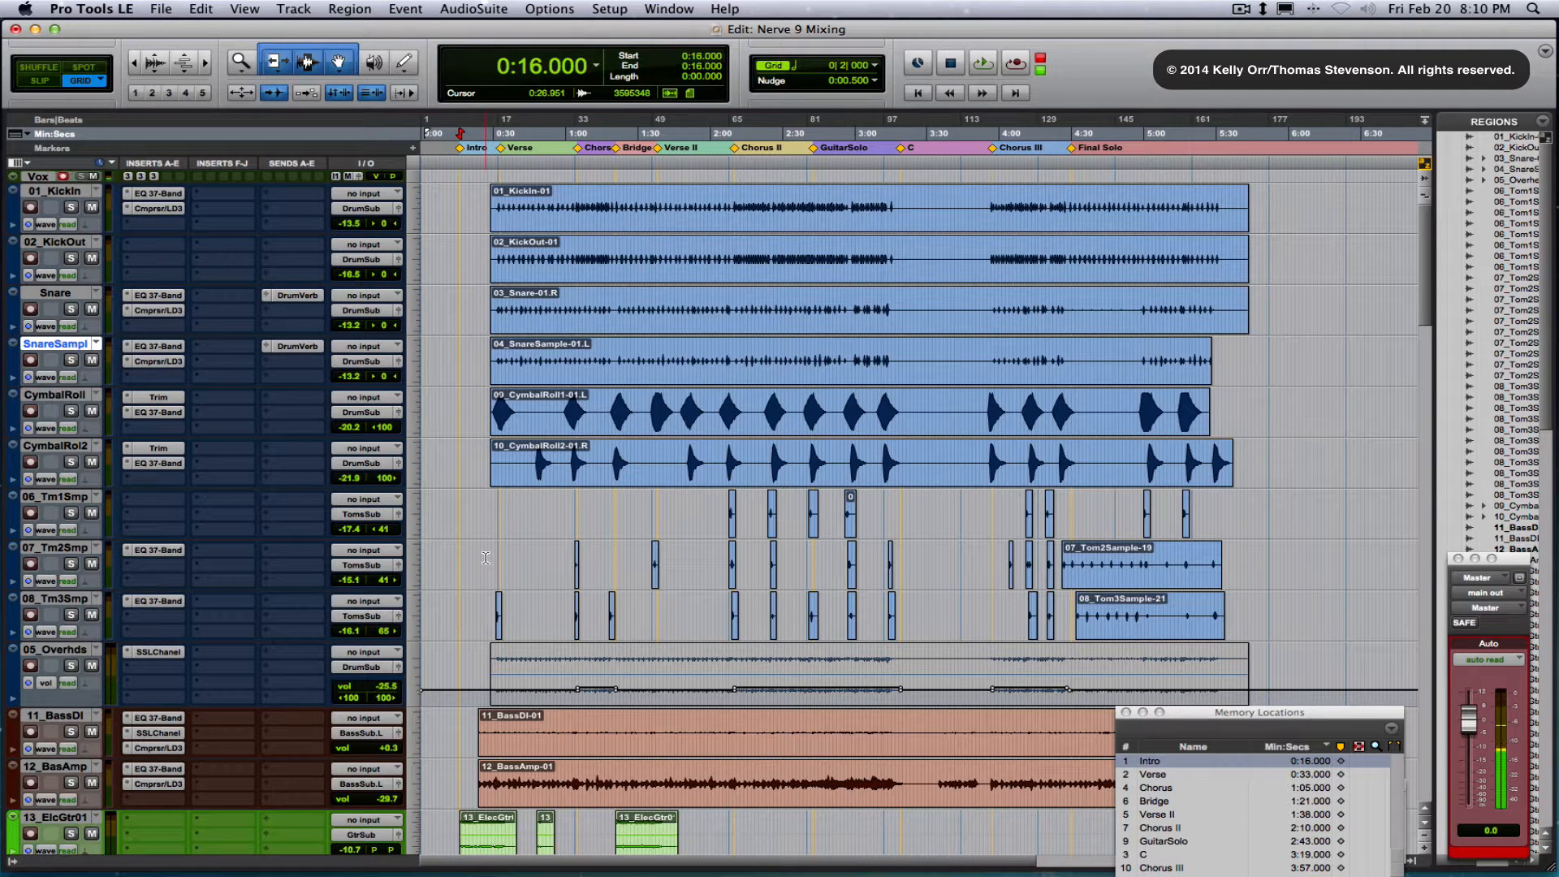
Show the track and group lists beside the edit area and solo the grouped backing vocal tracks
scroll(486, 558, down, 18)
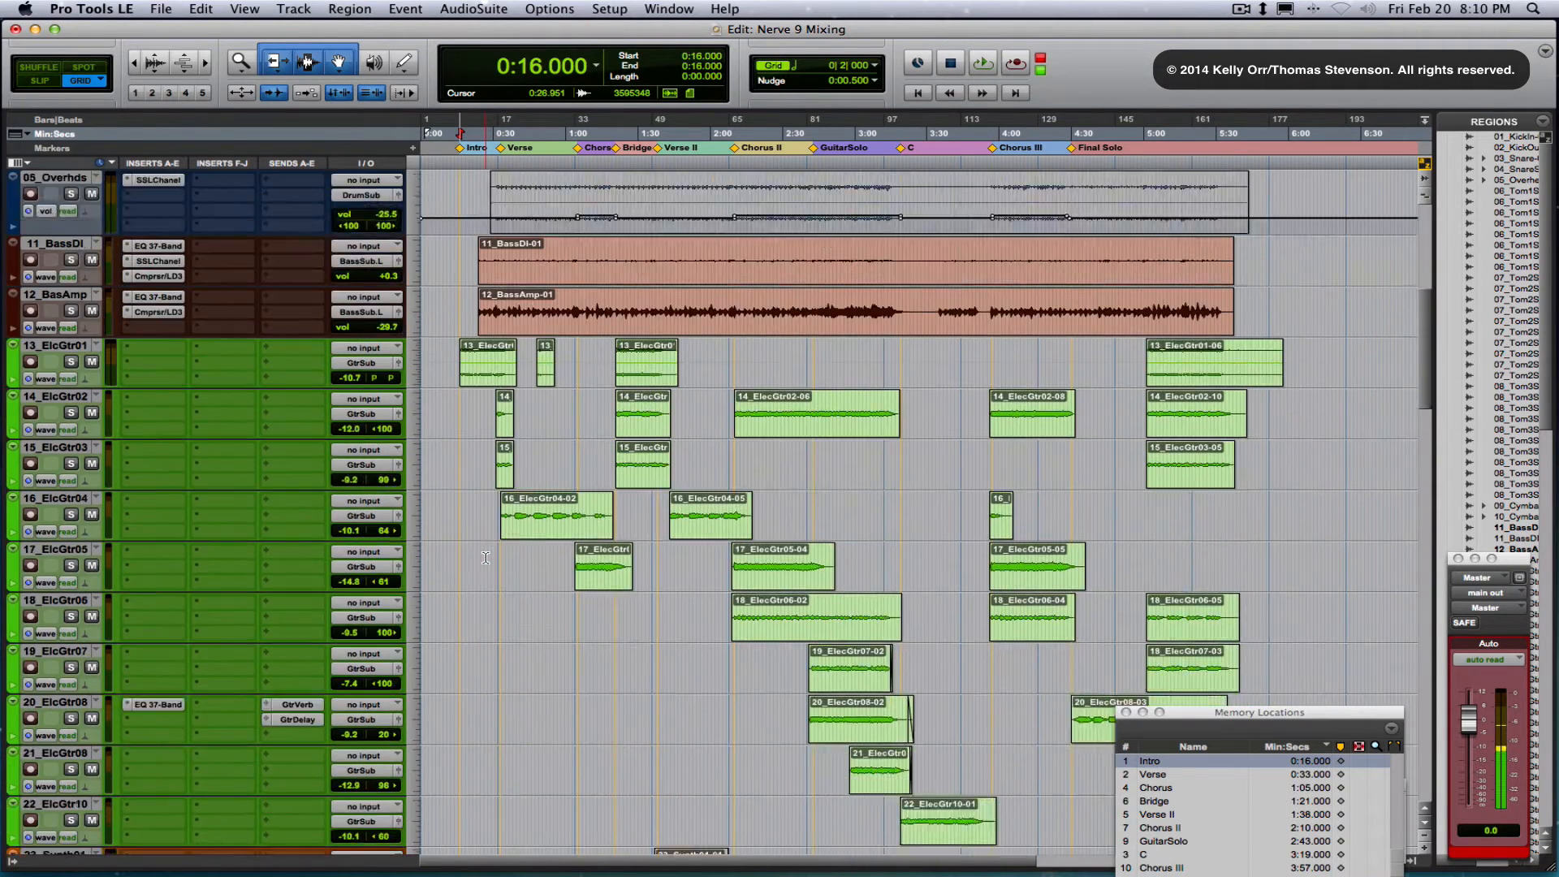
scroll(486, 558, down, 20)
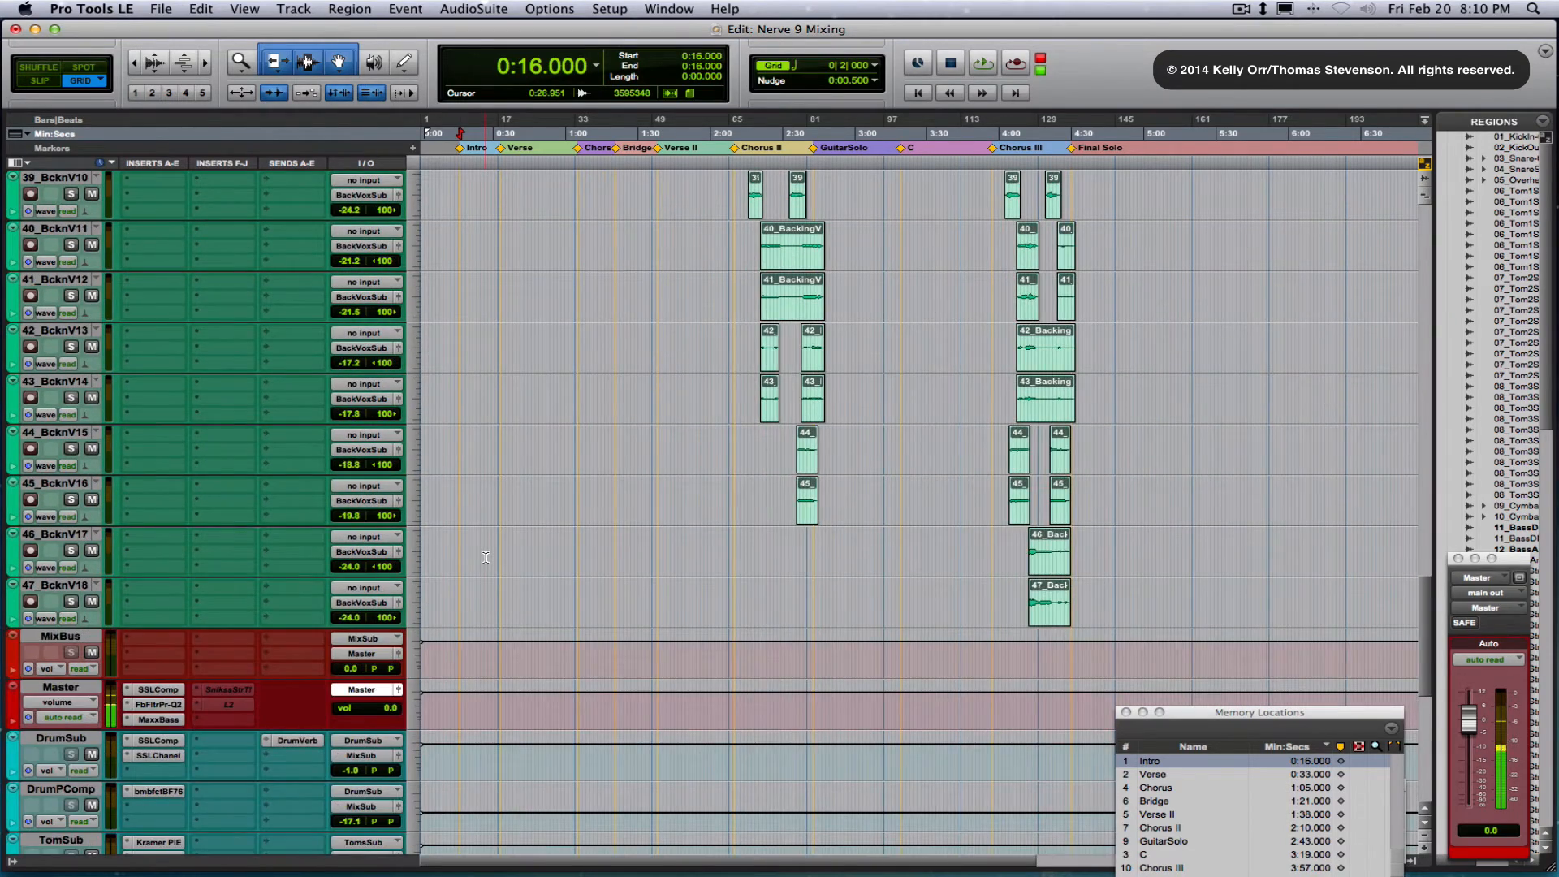
scroll(485, 558, up, 12)
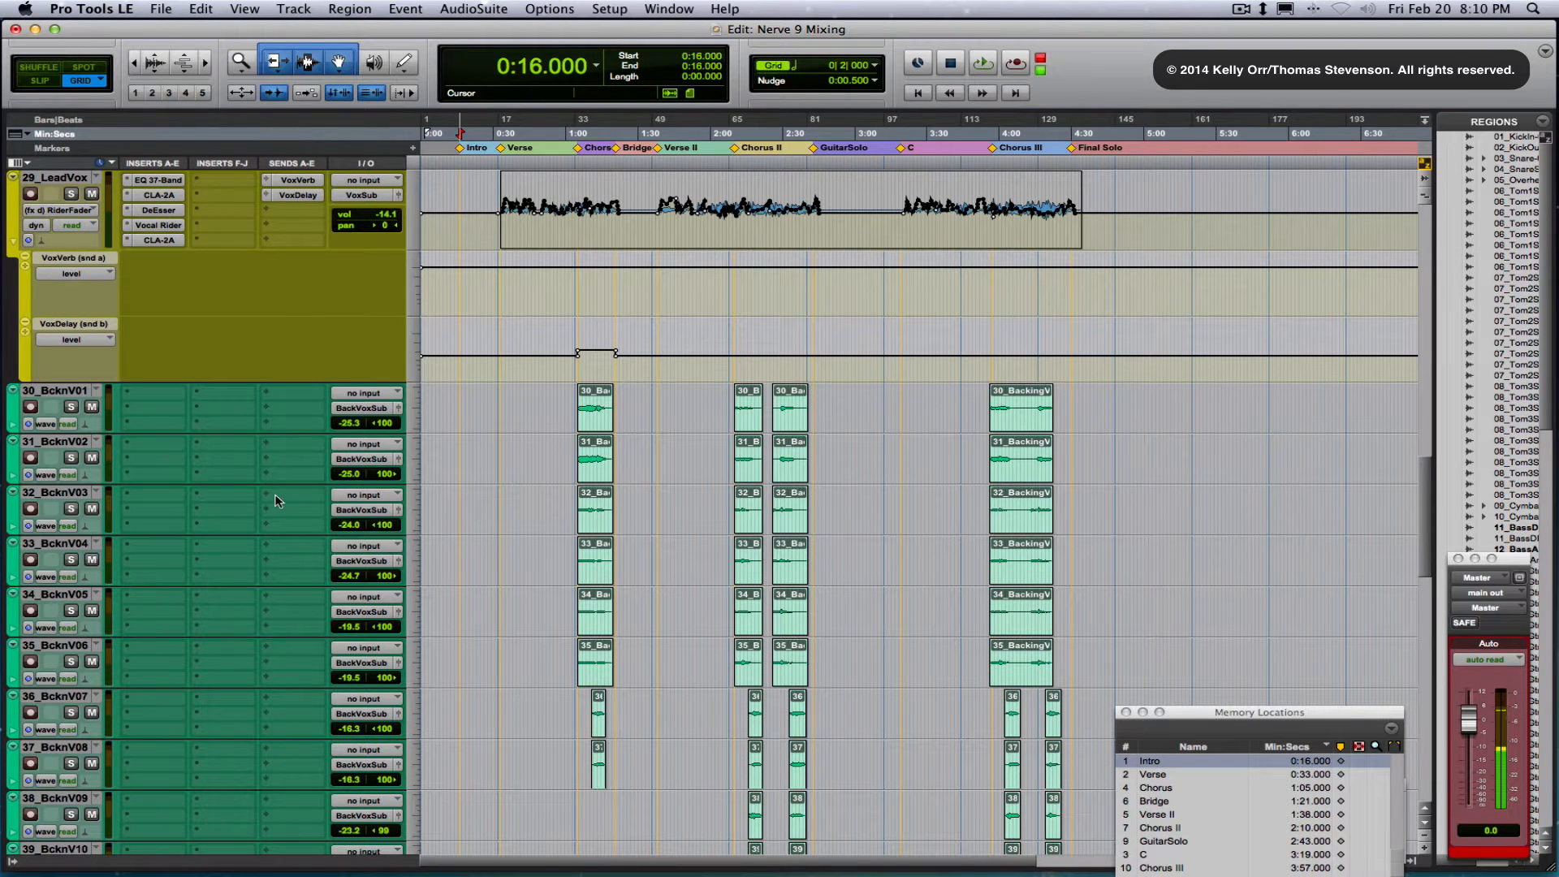
scroll(274, 494, down, 2)
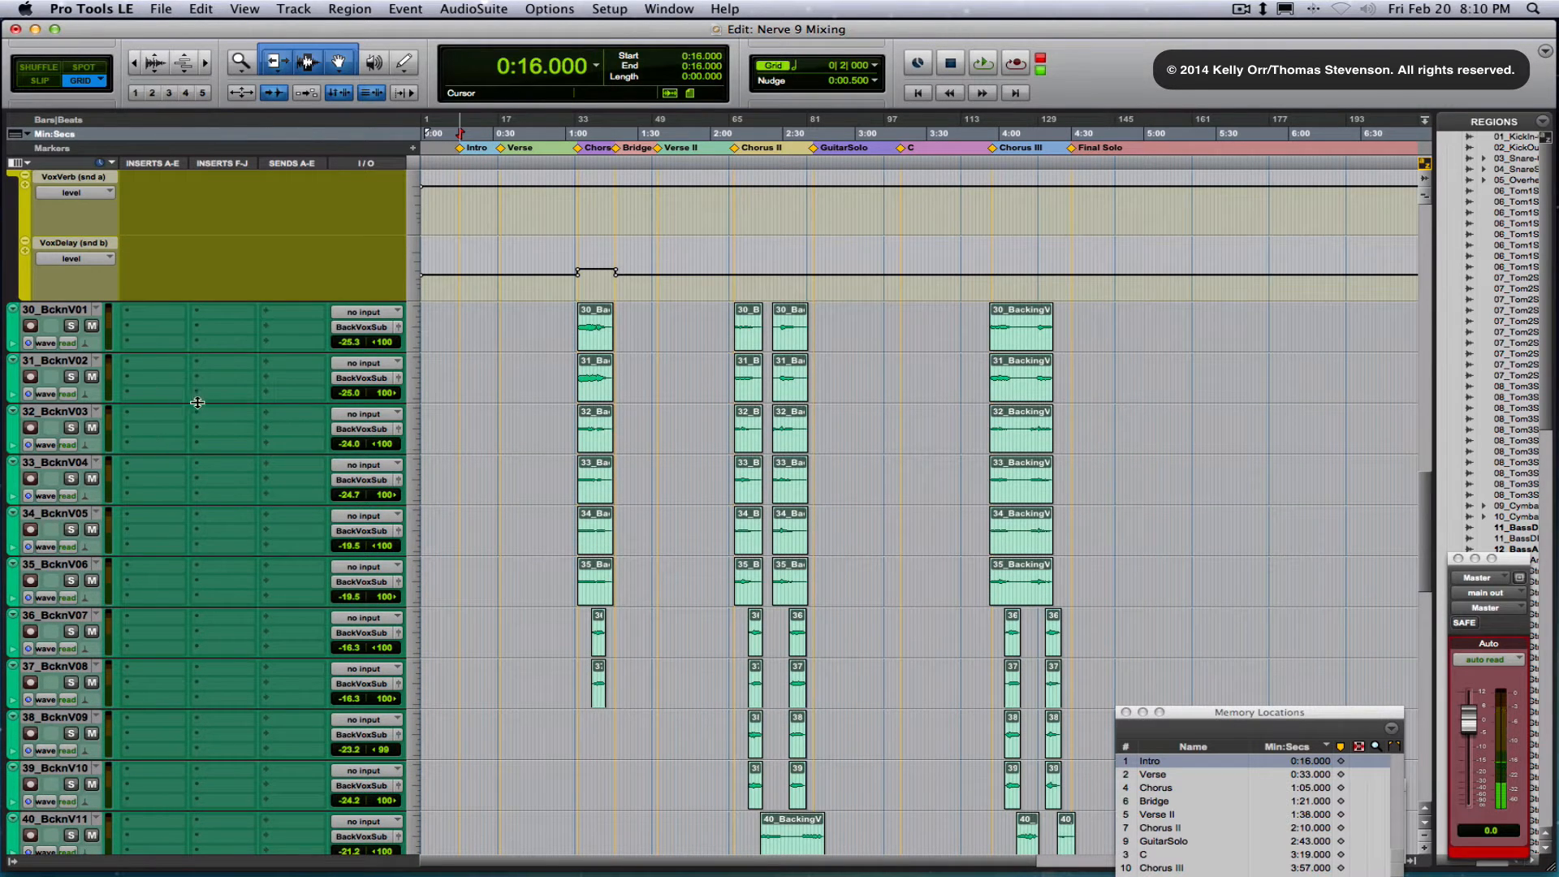
click(11, 860)
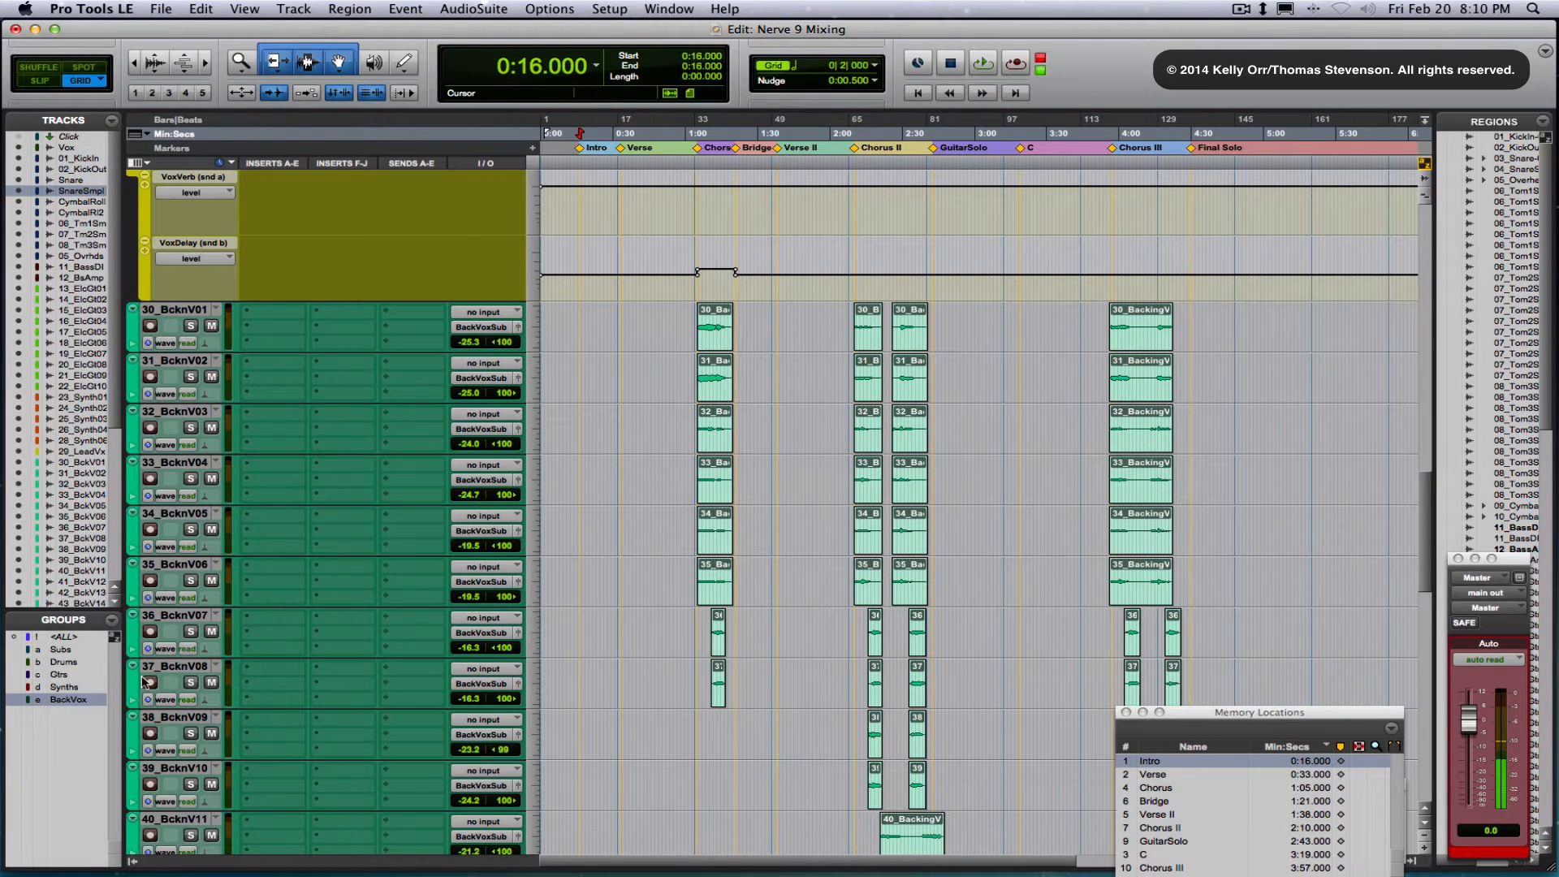
scroll(193, 366, down, 4)
click(191, 194)
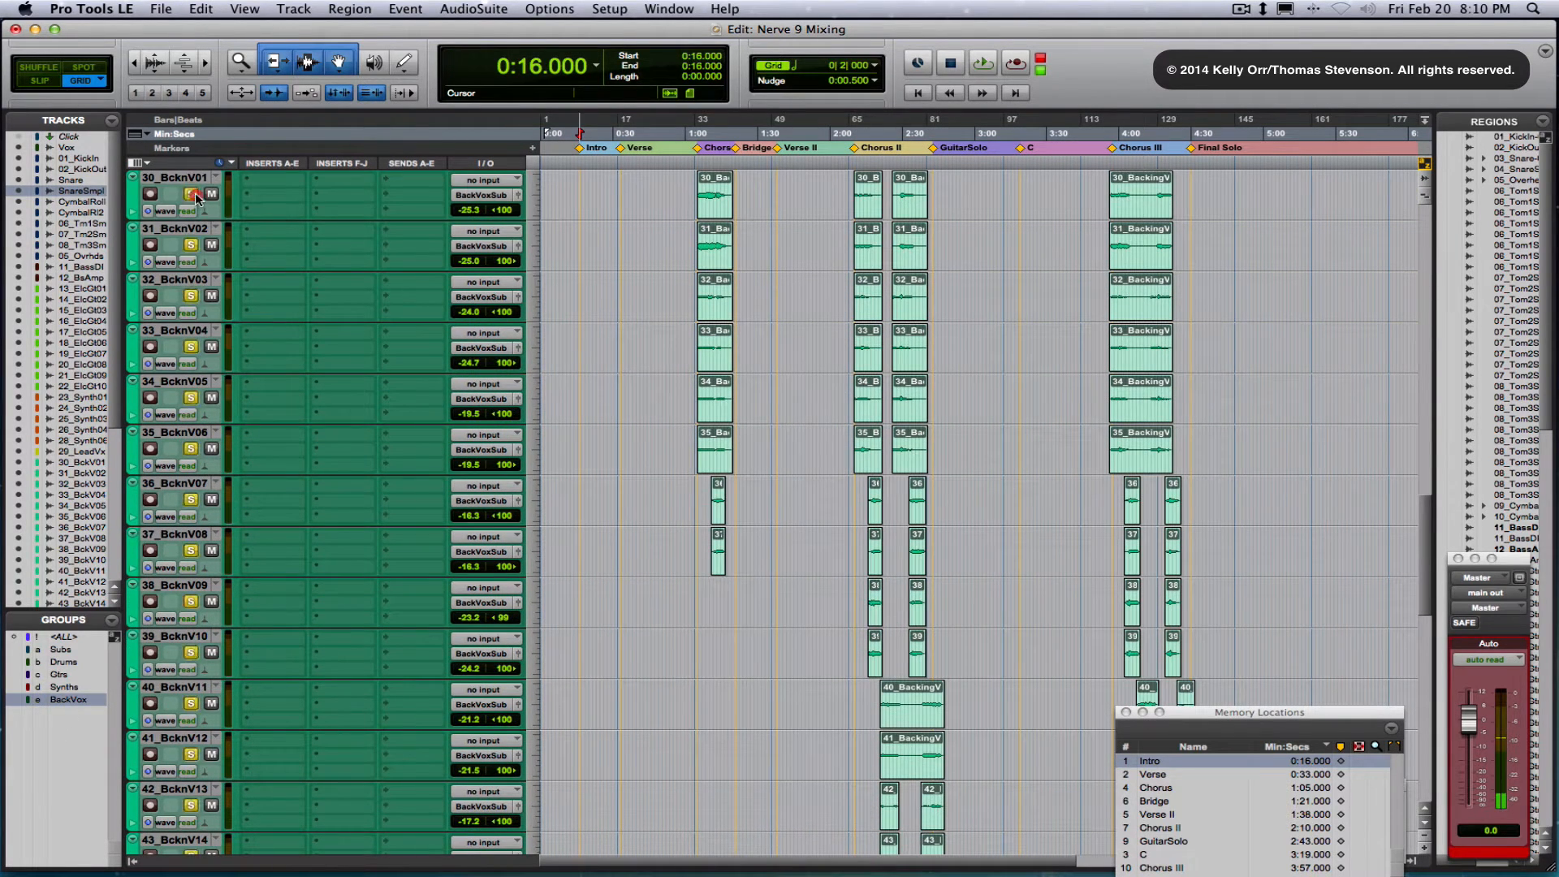
Place the playback position at 3:55.000 on the backing vocal tracks, just before Chorus III
scroll(536, 439, up, 4)
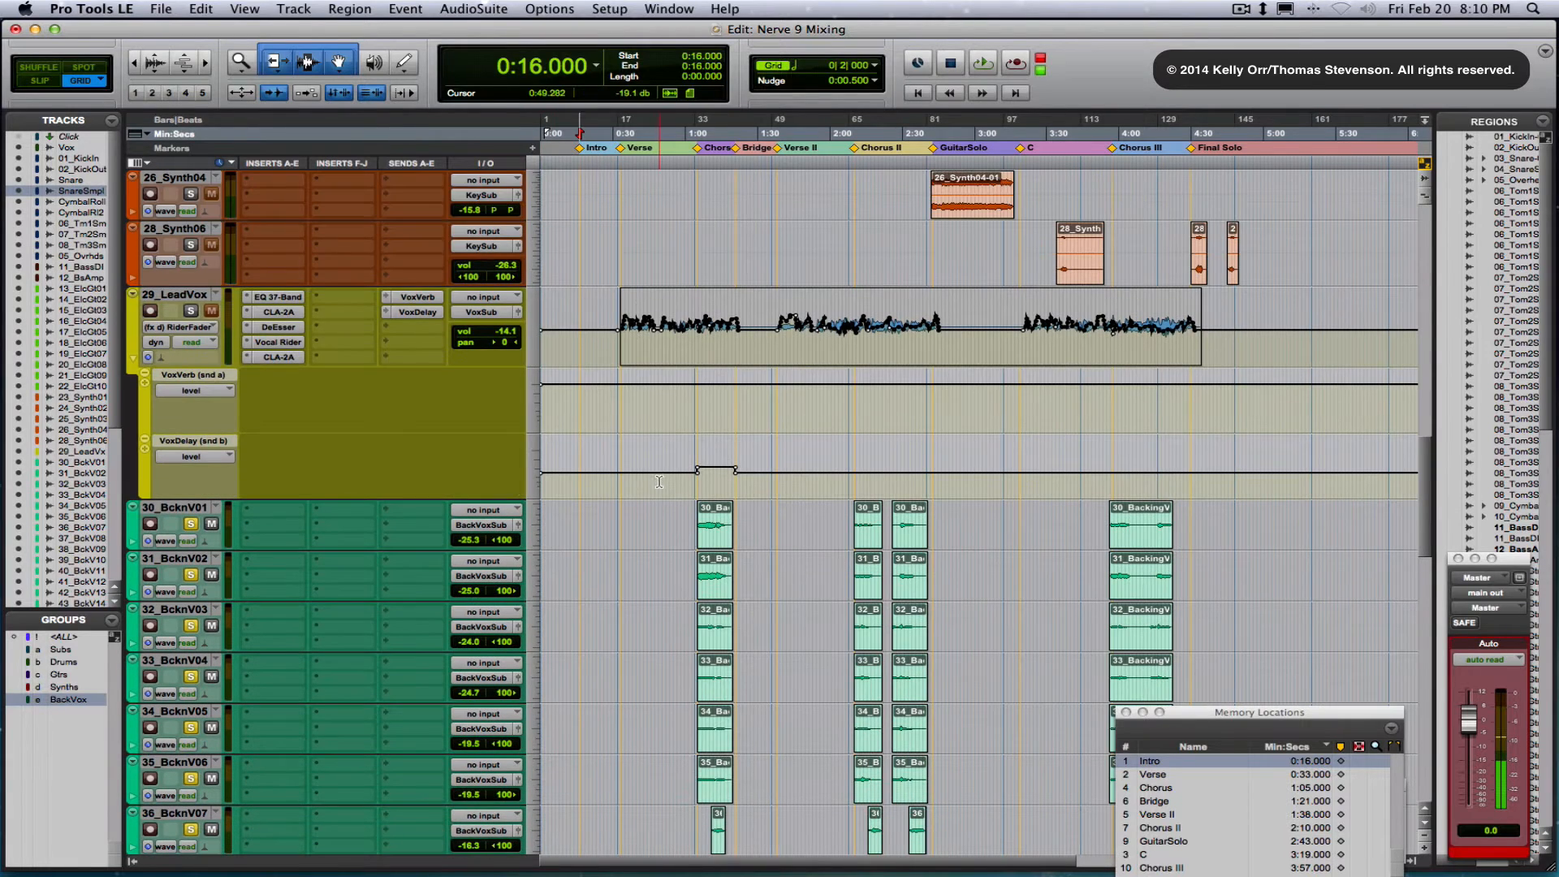
scroll(801, 559, down, 3)
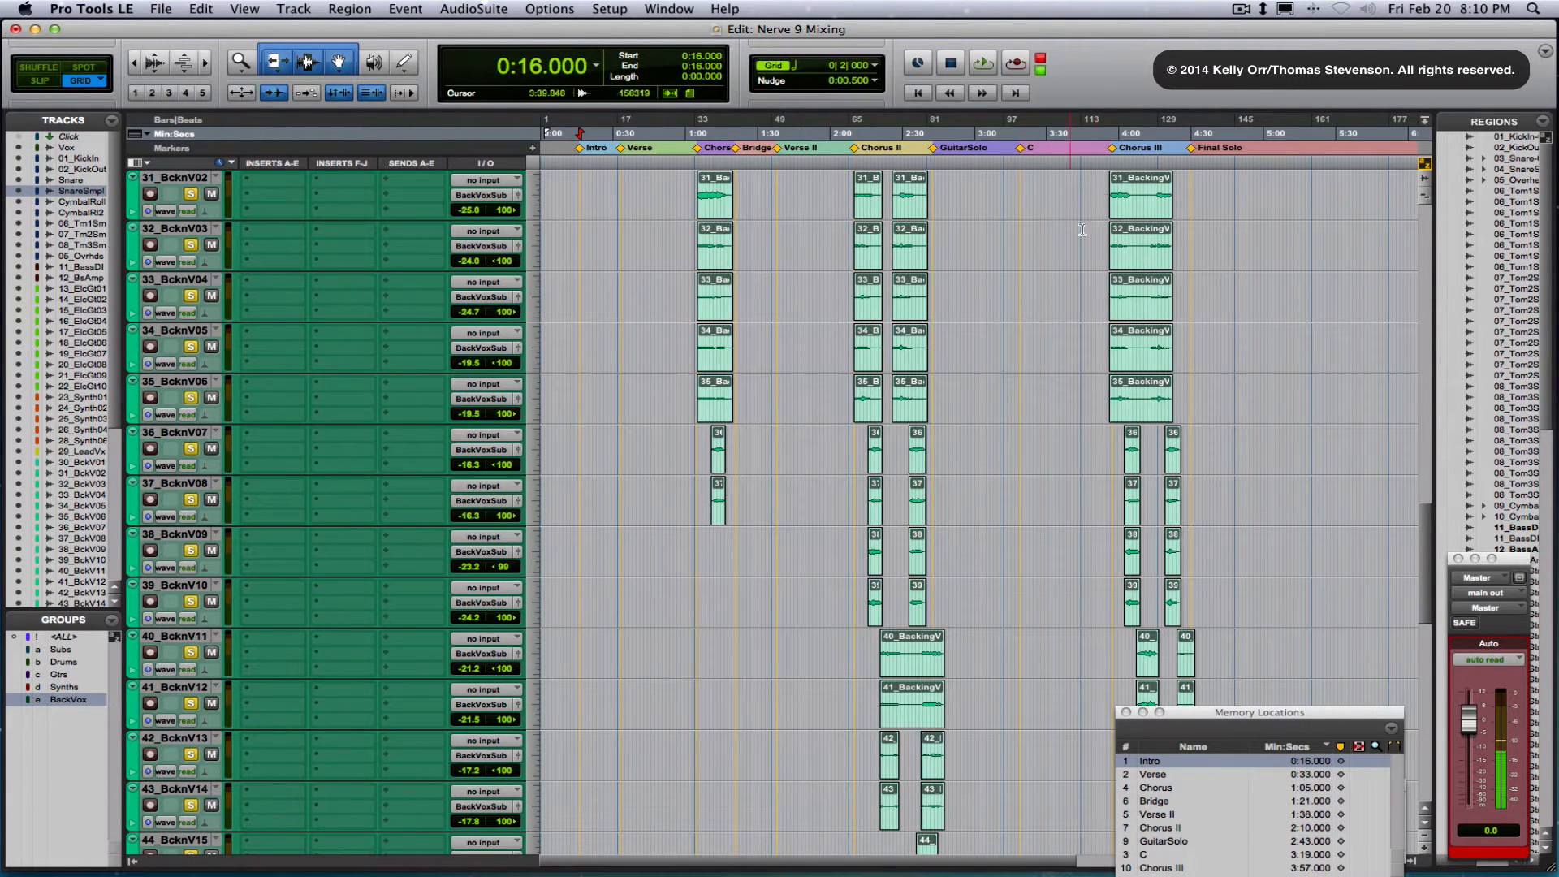
click(1107, 190)
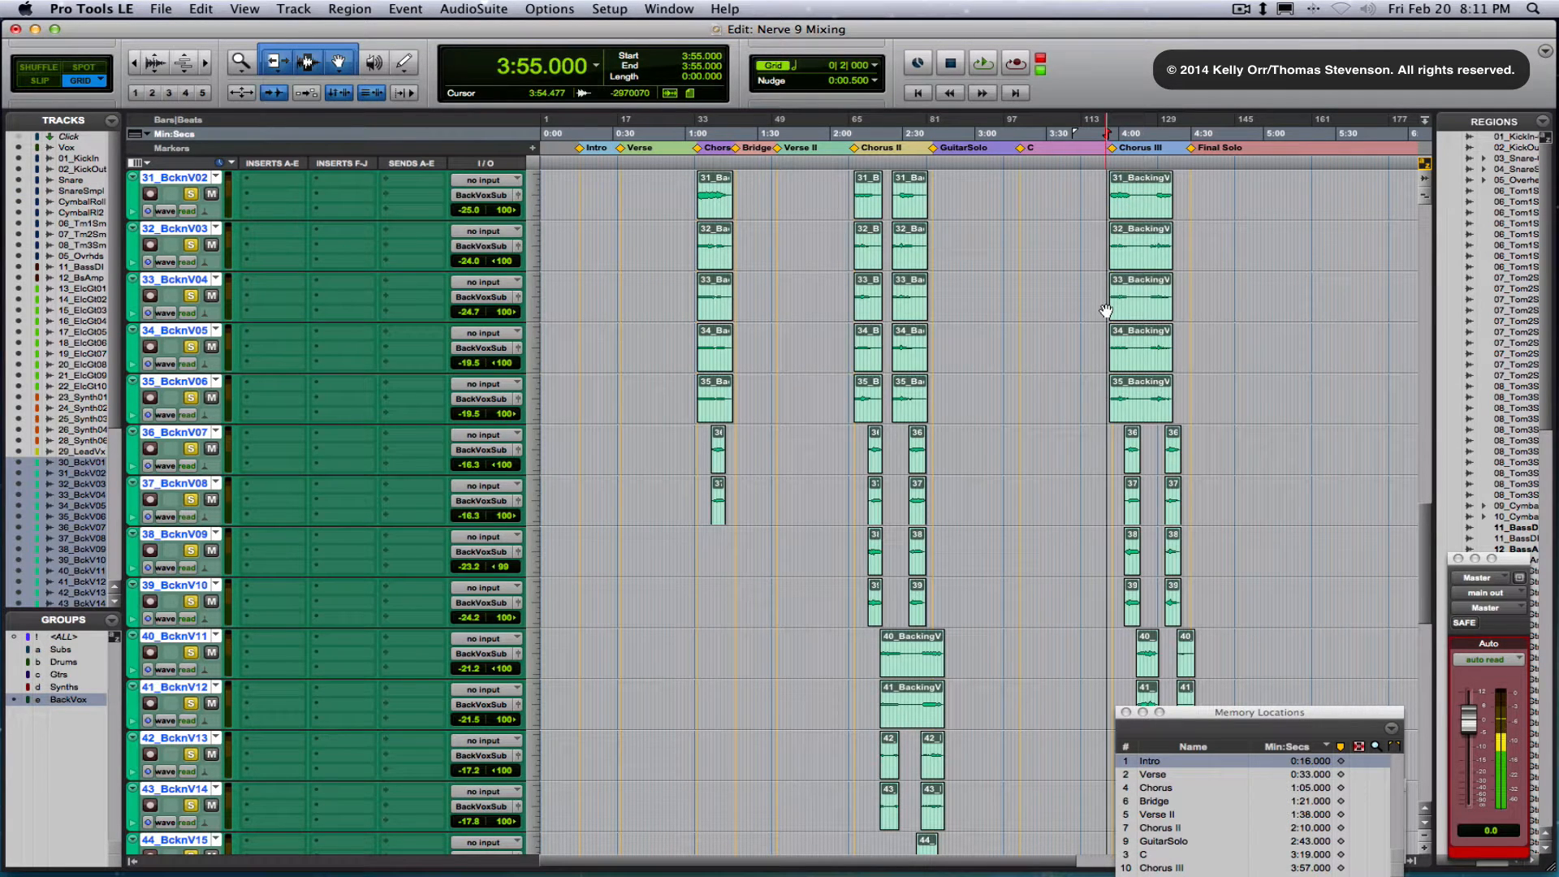
Switch to the Mix window and set the 38_BckV09 channel's pan to 100 left
key(shift+super+0)
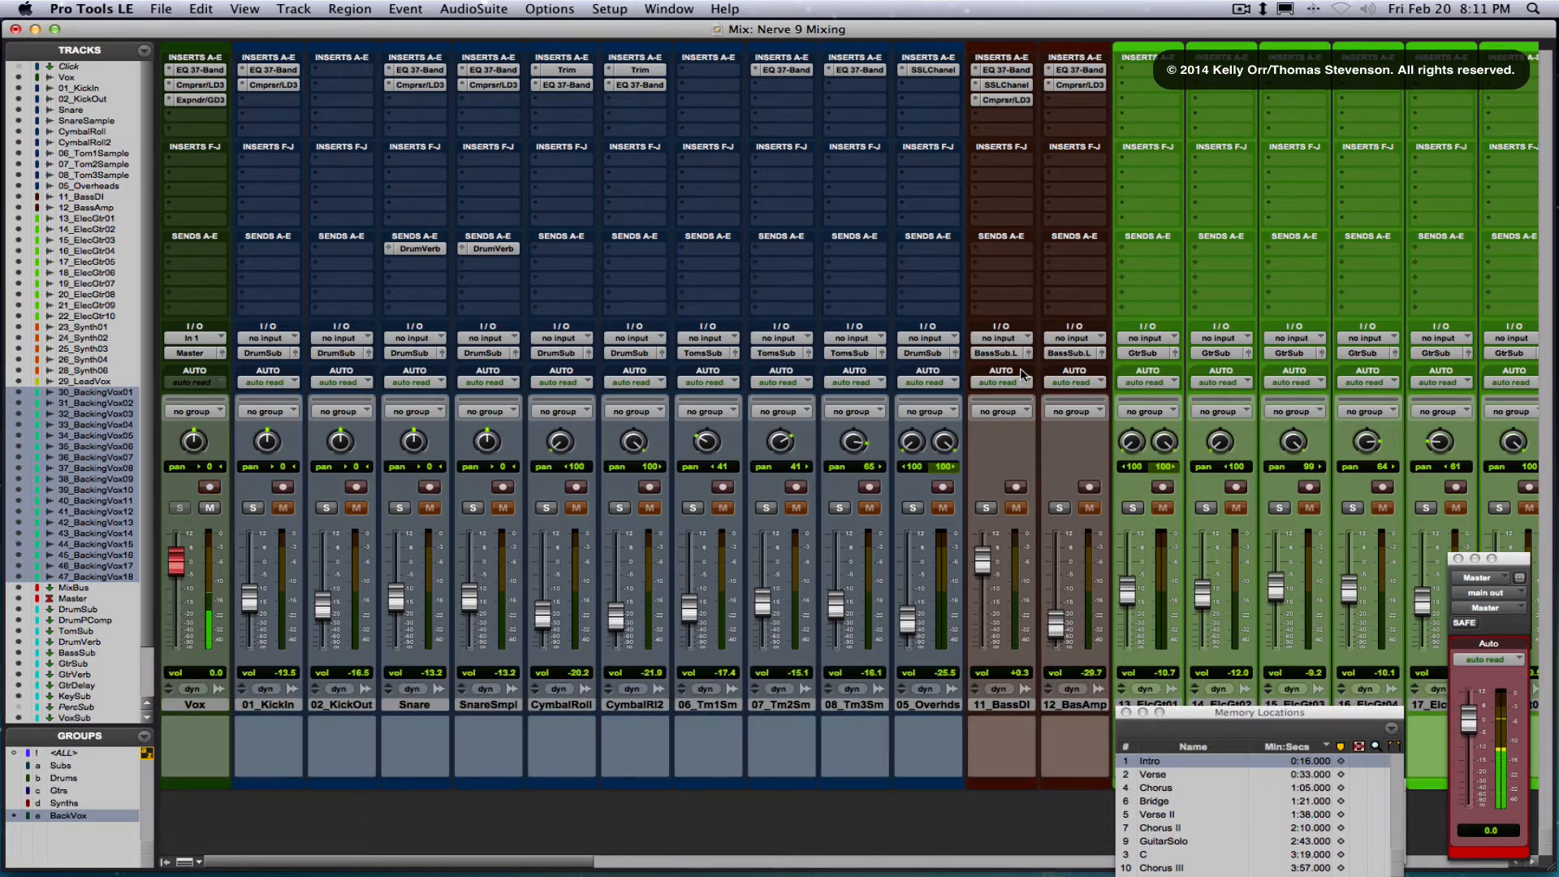
scroll(1021, 371, right, 20)
scroll(1023, 374, right, 3)
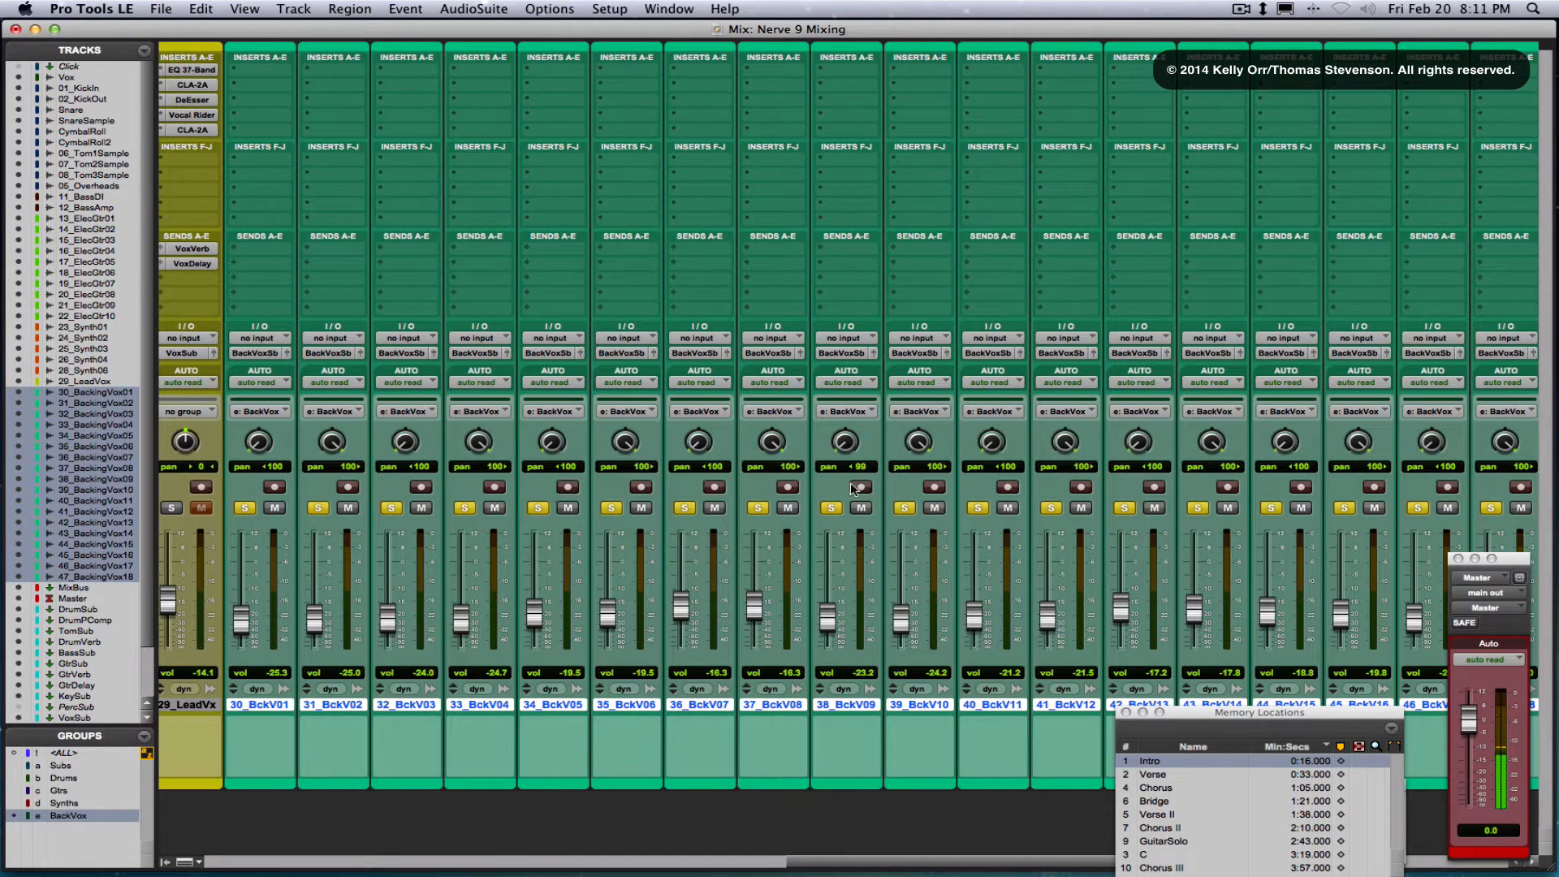
drag(848, 448, 850, 470)
Select the BackVoxSb channel and open its SSLComp insert, keeping floating windows clear of the channel strip
scroll(1061, 501, right, 5)
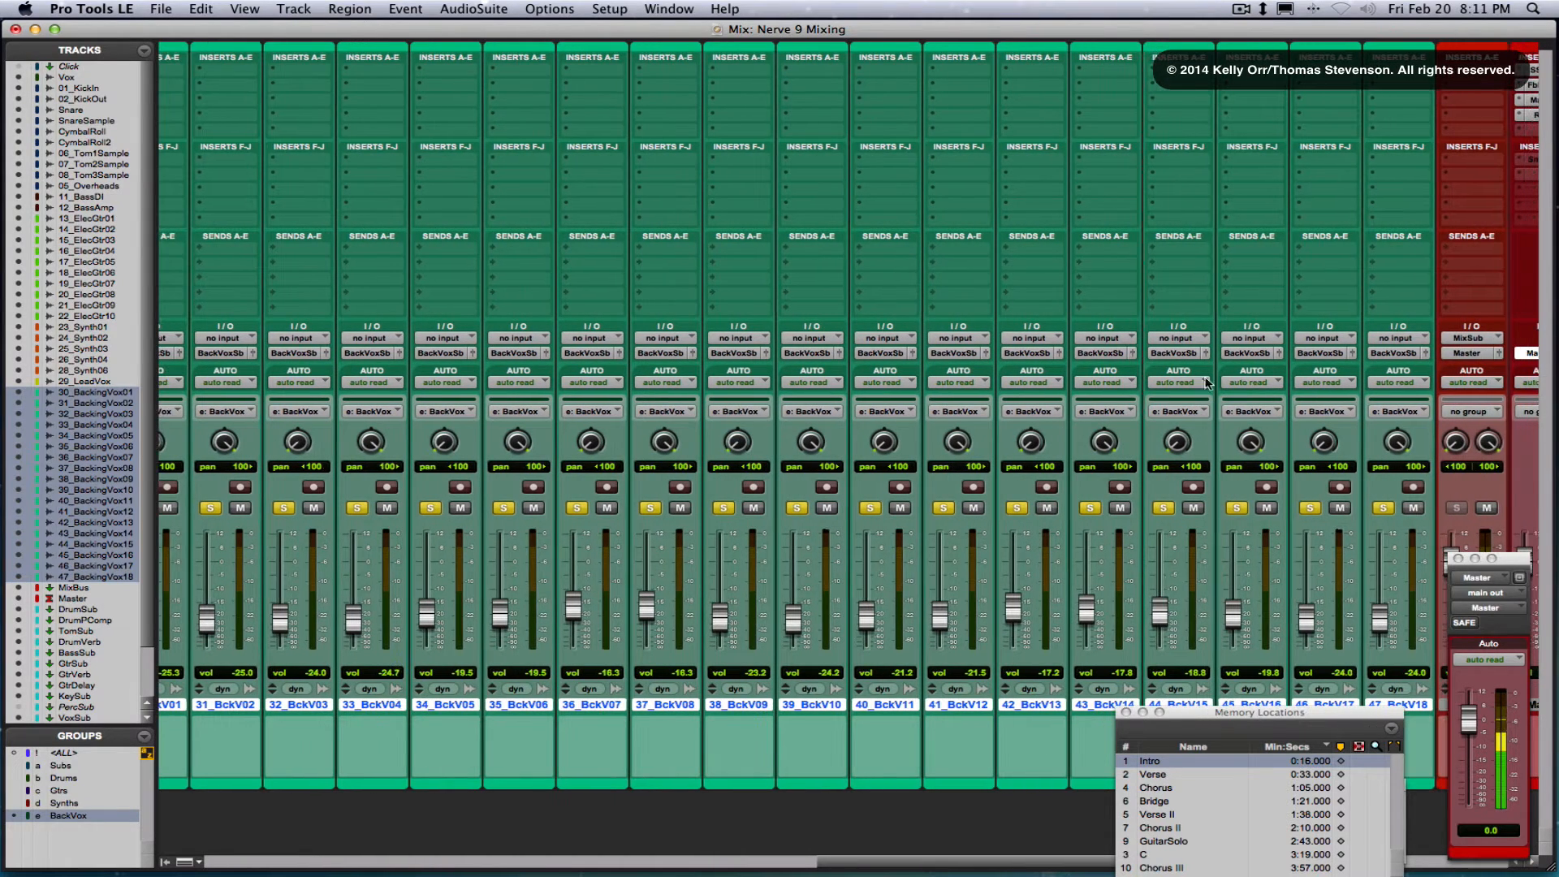
scroll(1241, 357, right, 15)
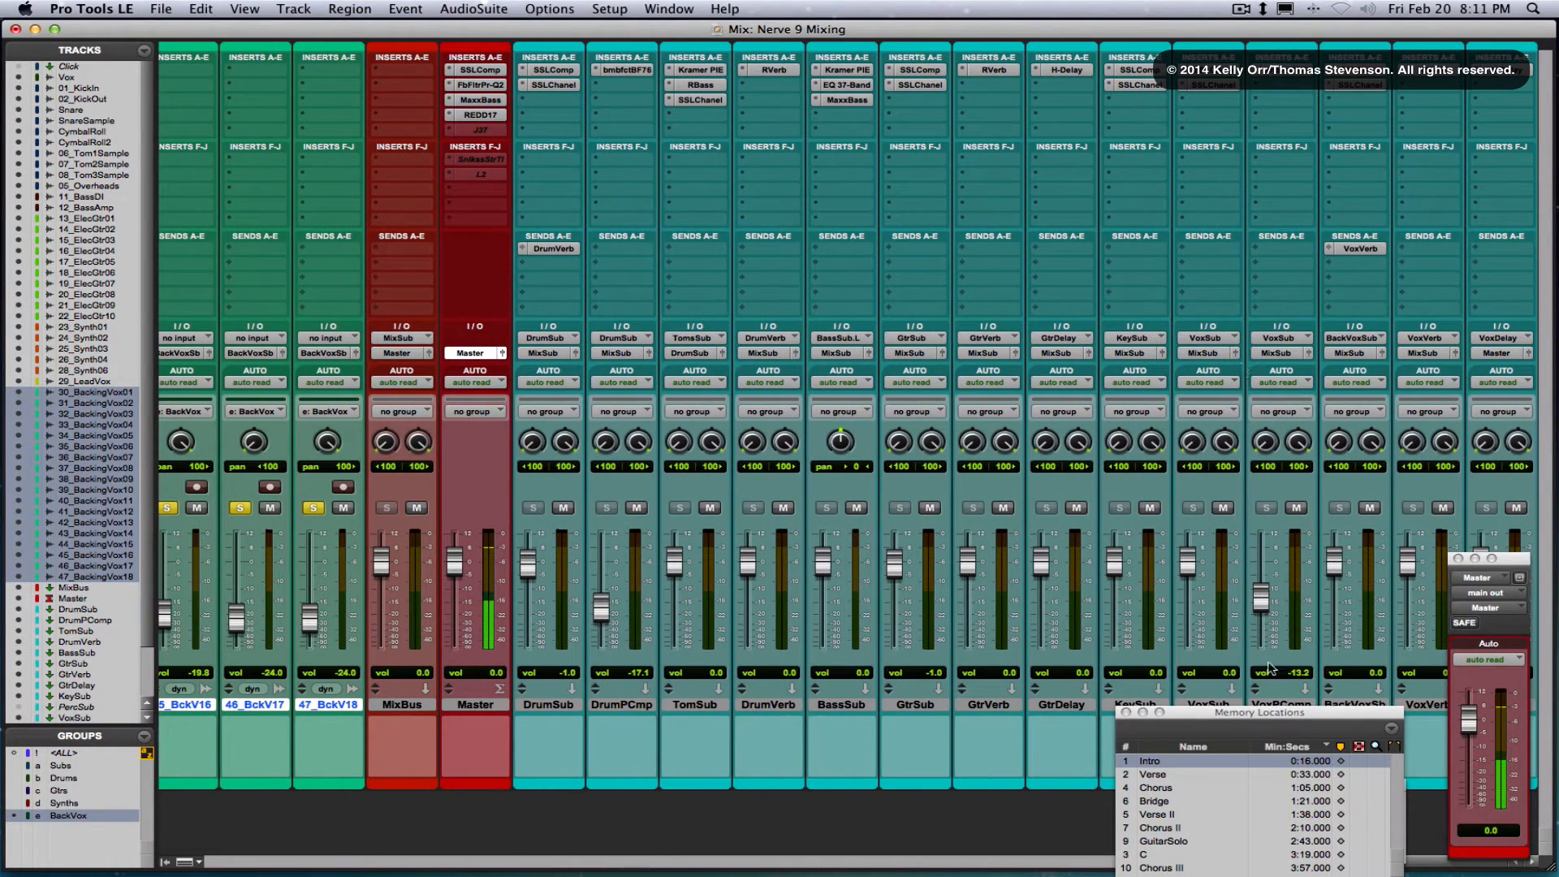
drag(1263, 712, 1263, 759)
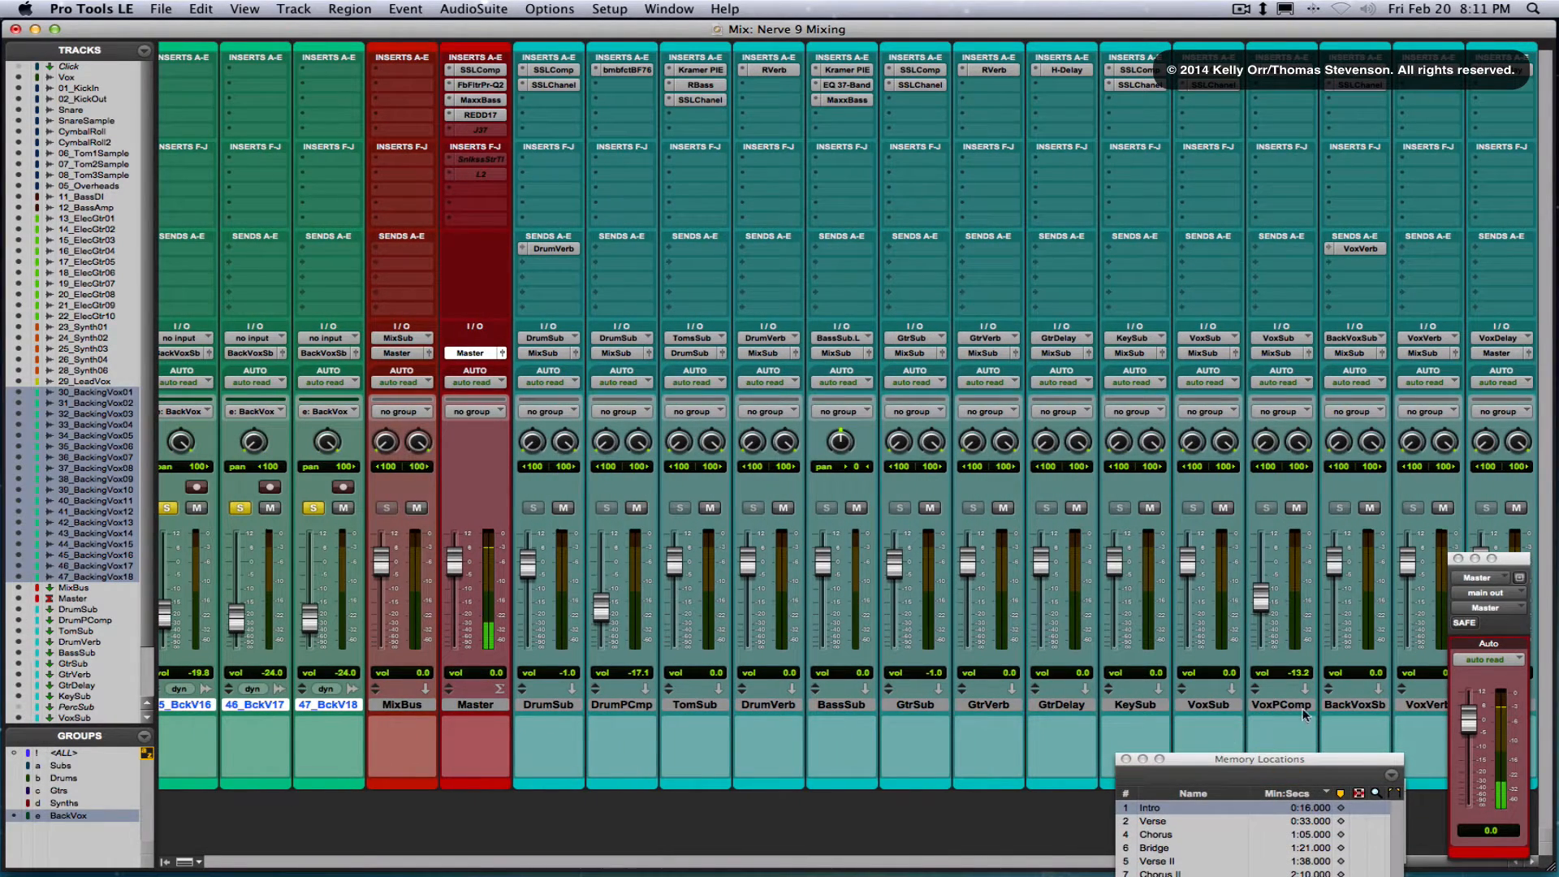
click(1353, 706)
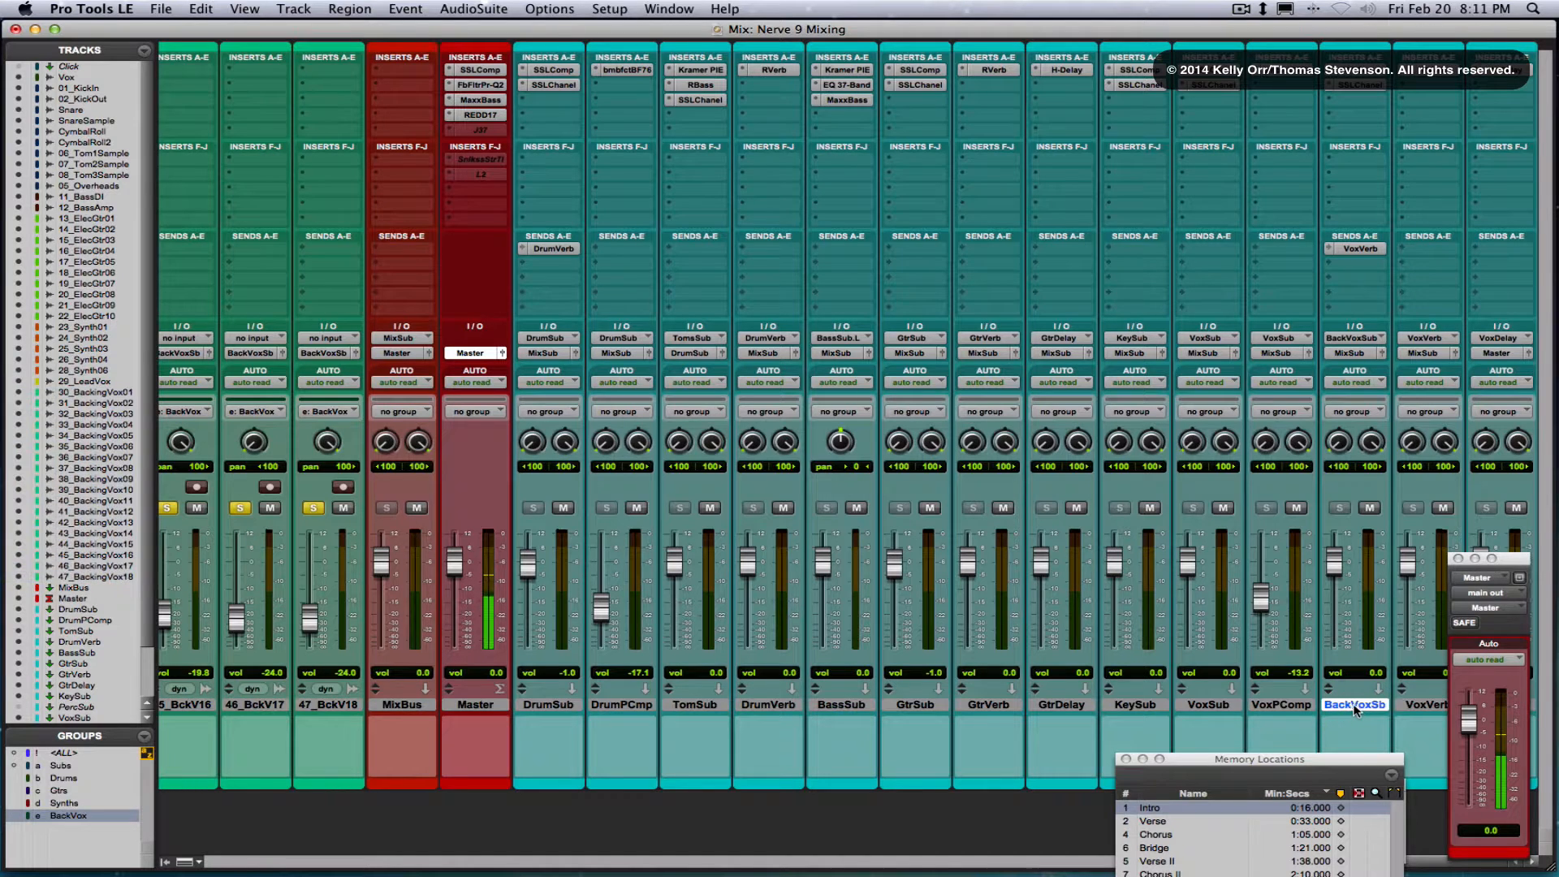
click(1364, 70)
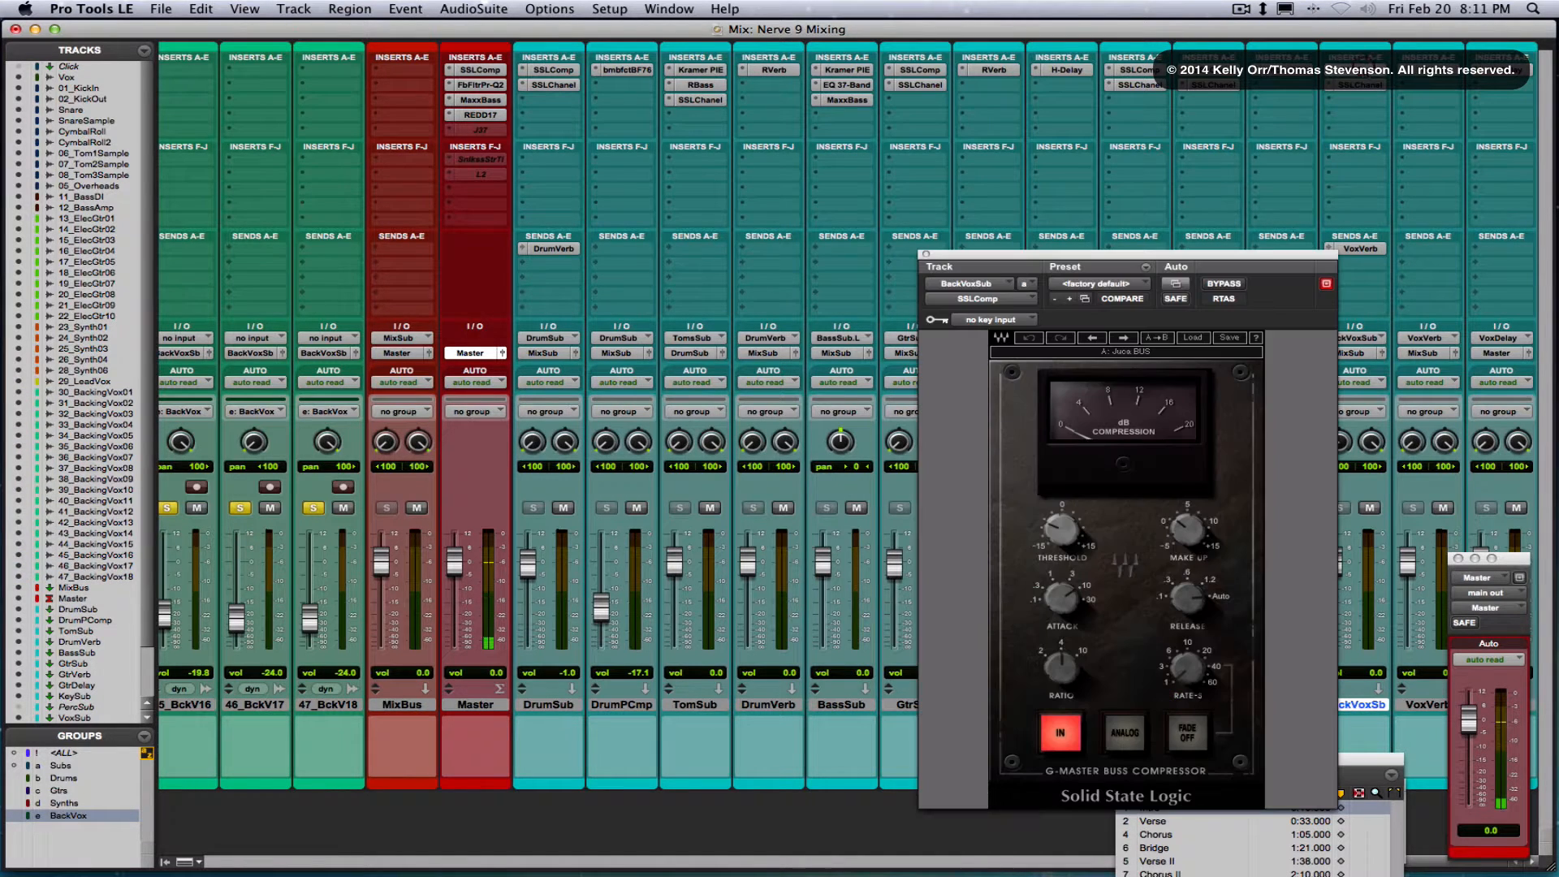
drag(1193, 255, 1132, 182)
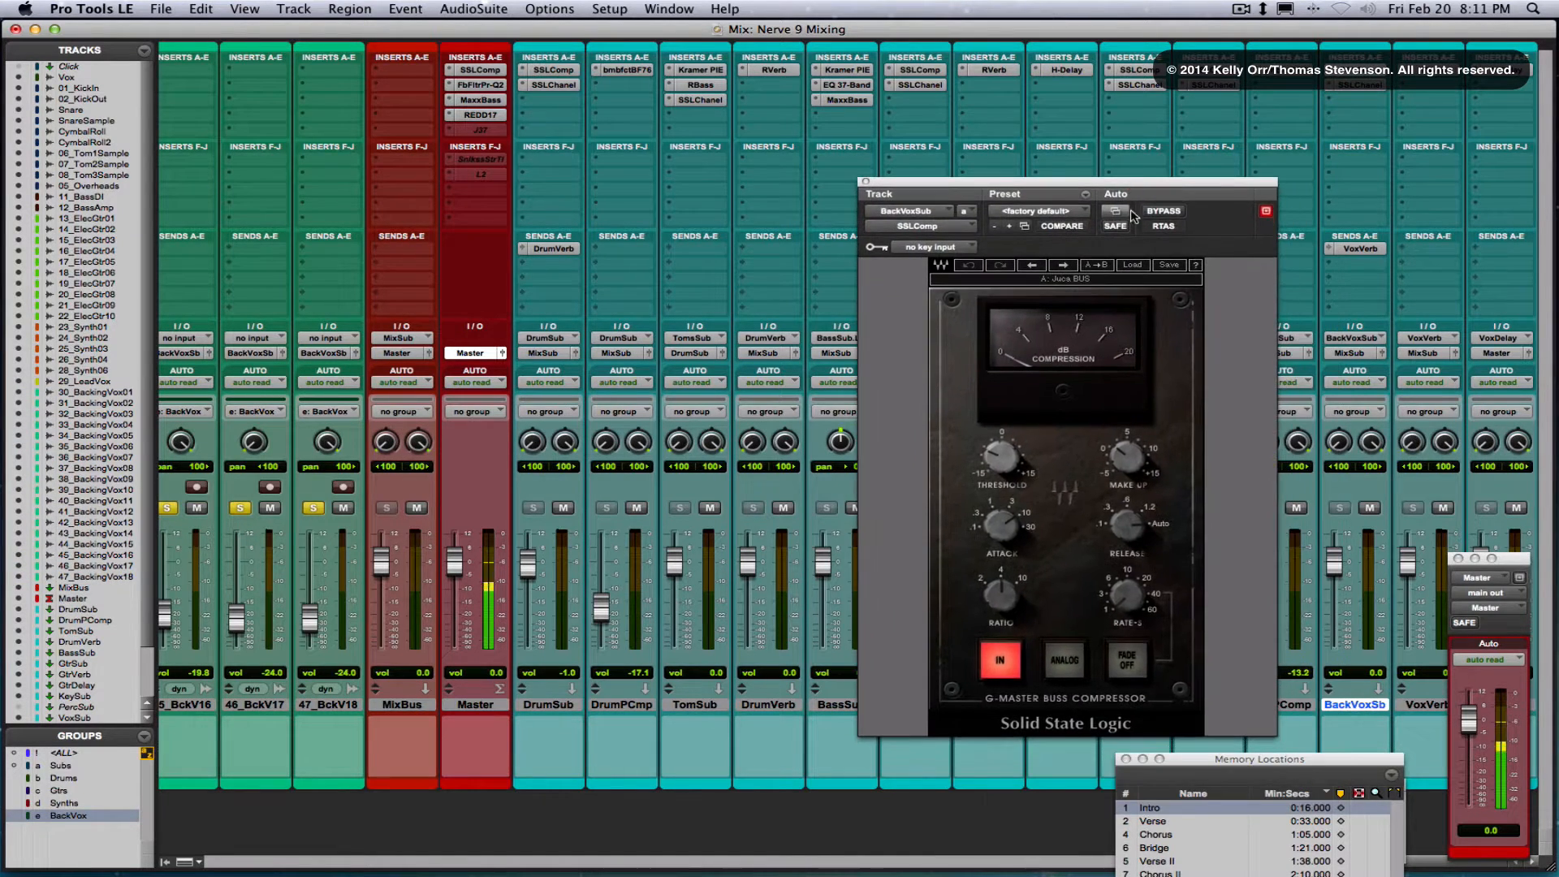
Close the SSLComp window, open the BackVoxSb channel's SSLChannel insert and place its window just below the insert slots
click(865, 183)
click(1356, 85)
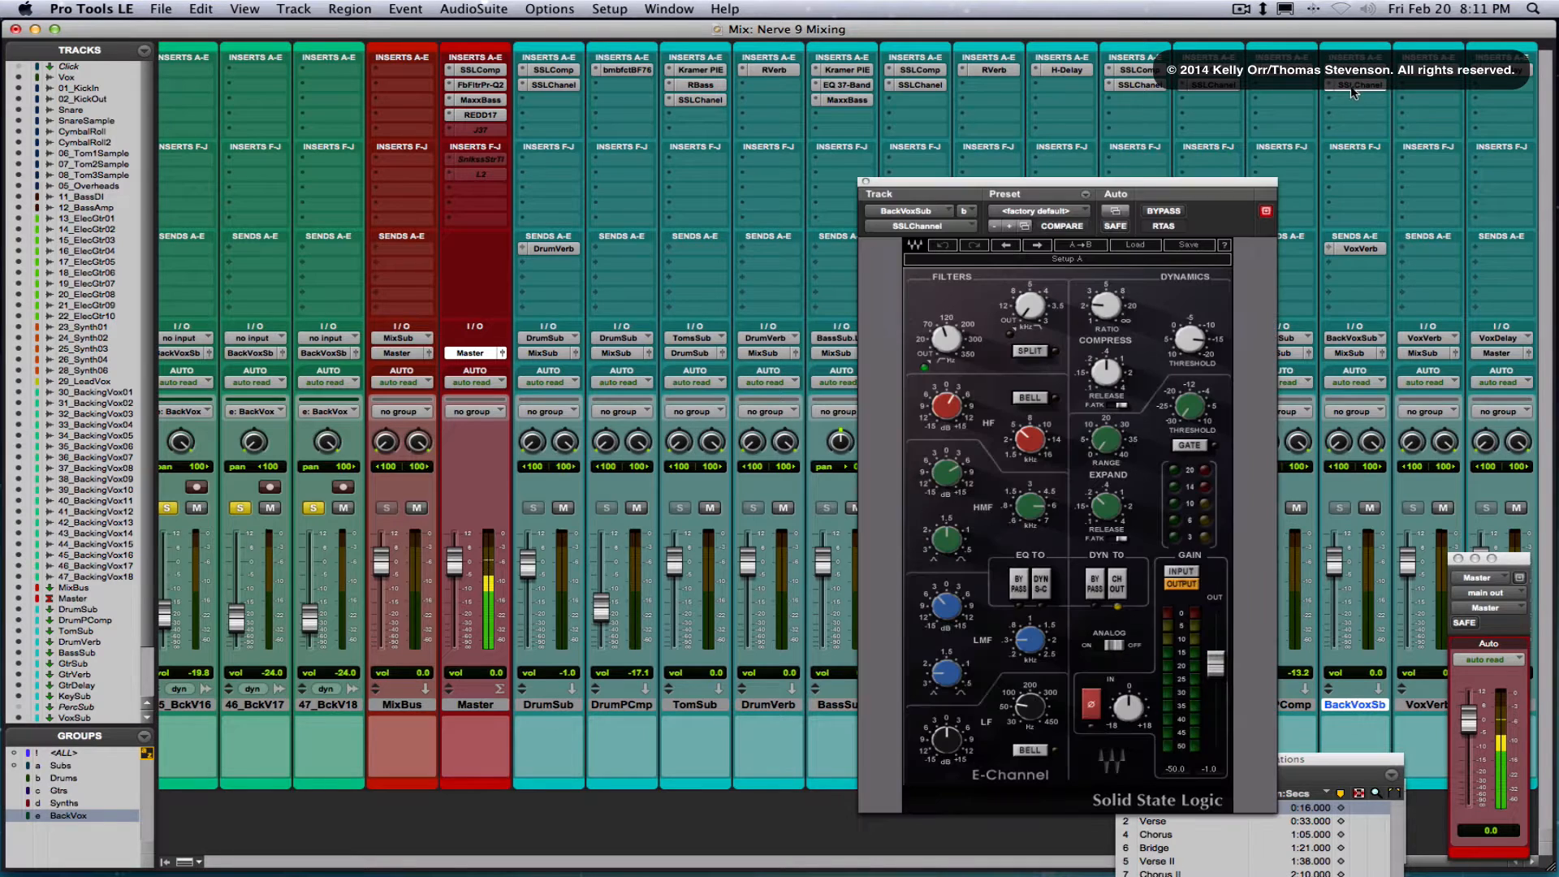
drag(1141, 183, 1120, 160)
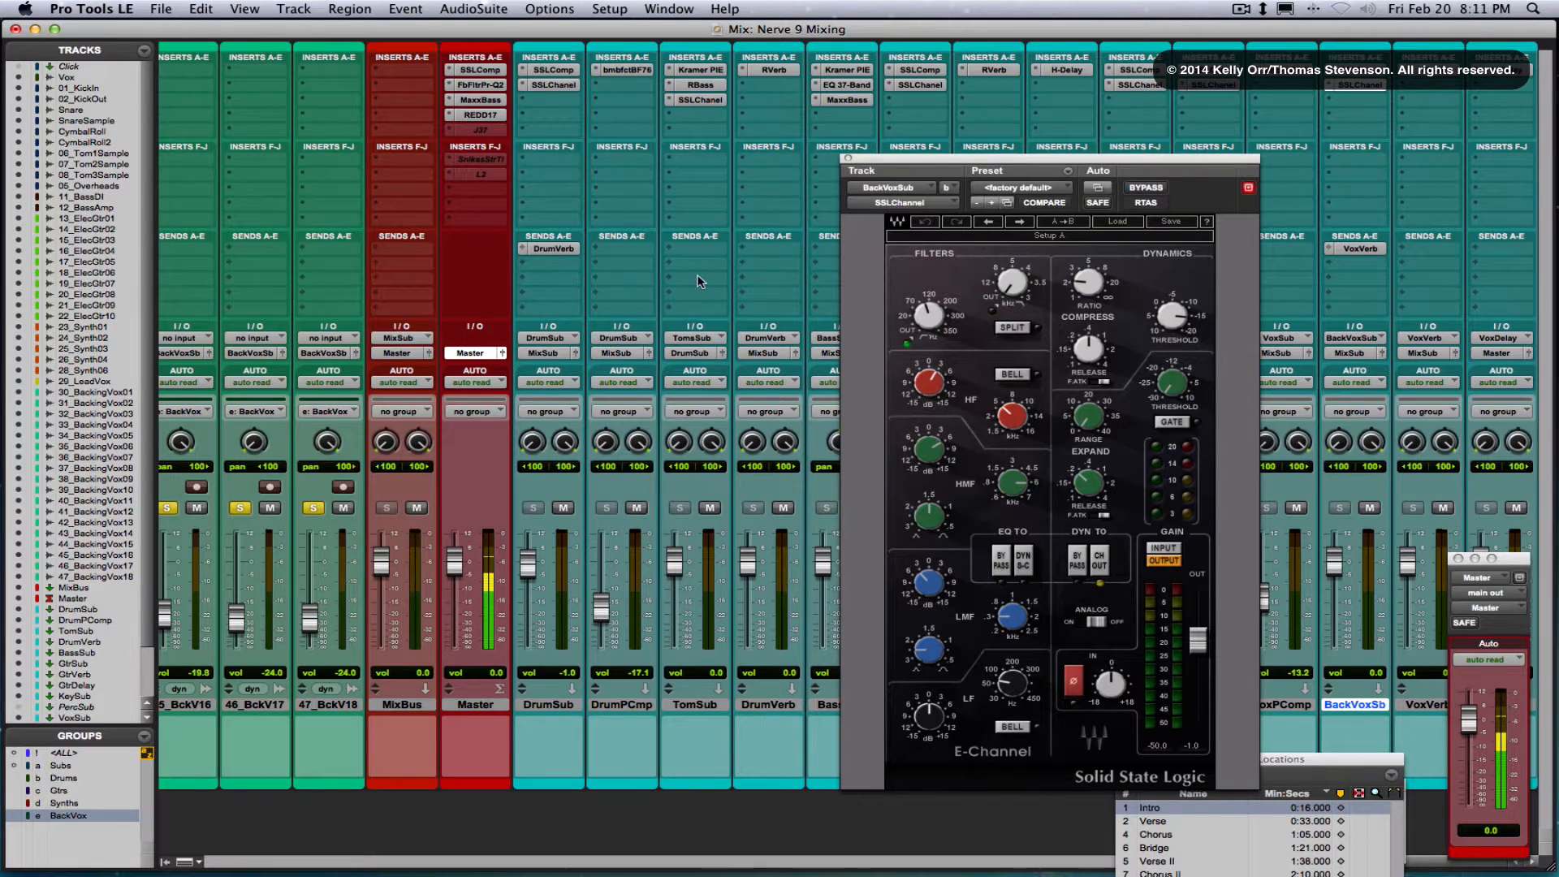
Look across the individual track channels back to Vox, return to the submix channels and close the SSLChannel window
scroll(697, 282, left, 10)
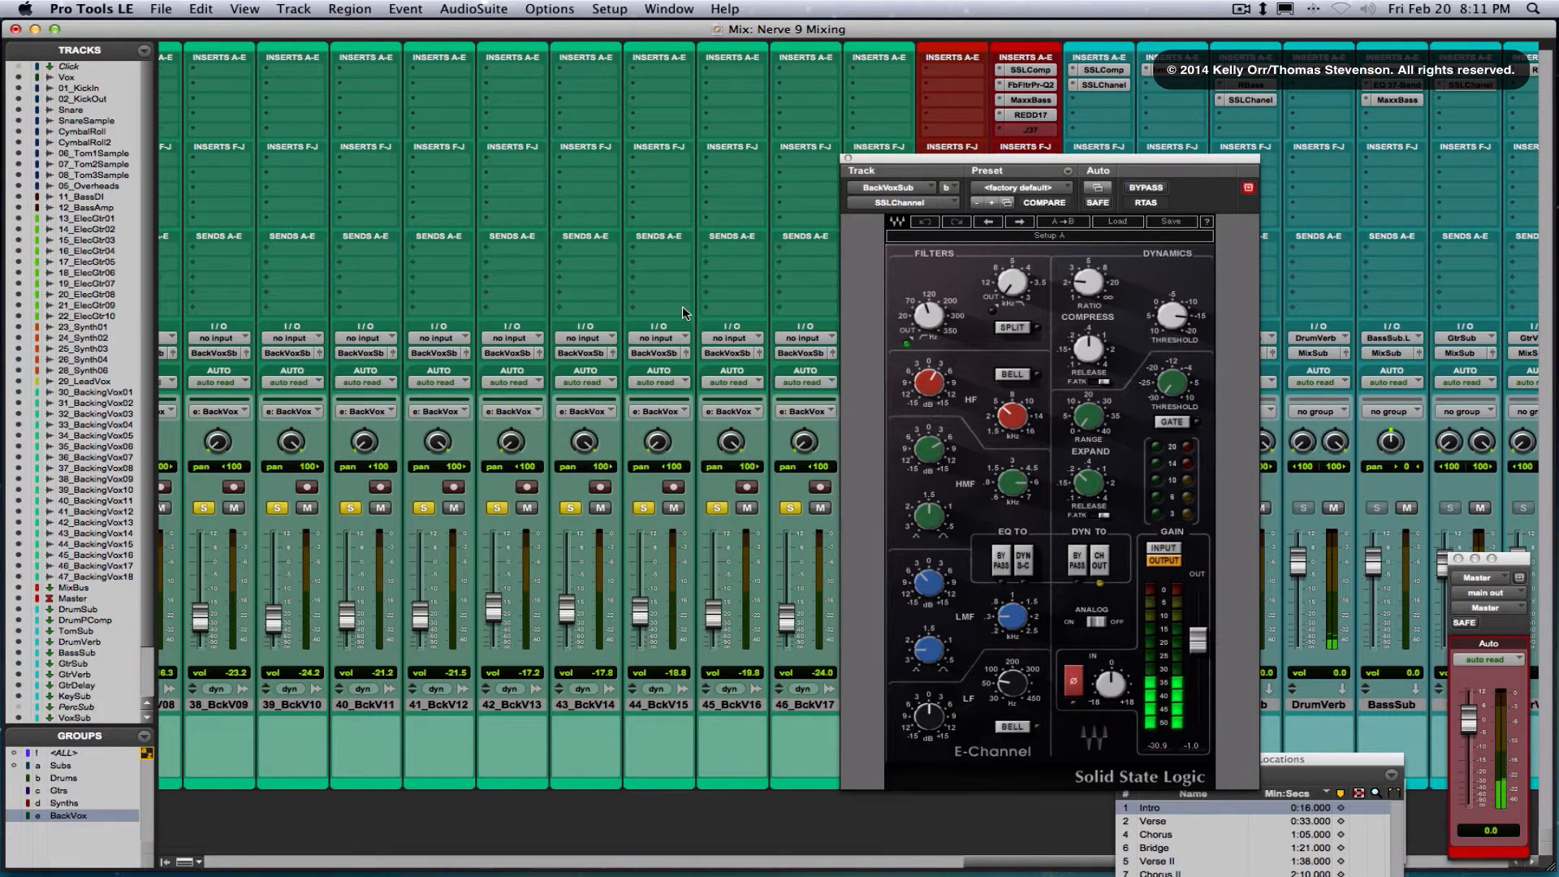
scroll(686, 313, left, 10)
scroll(686, 313, left, 20)
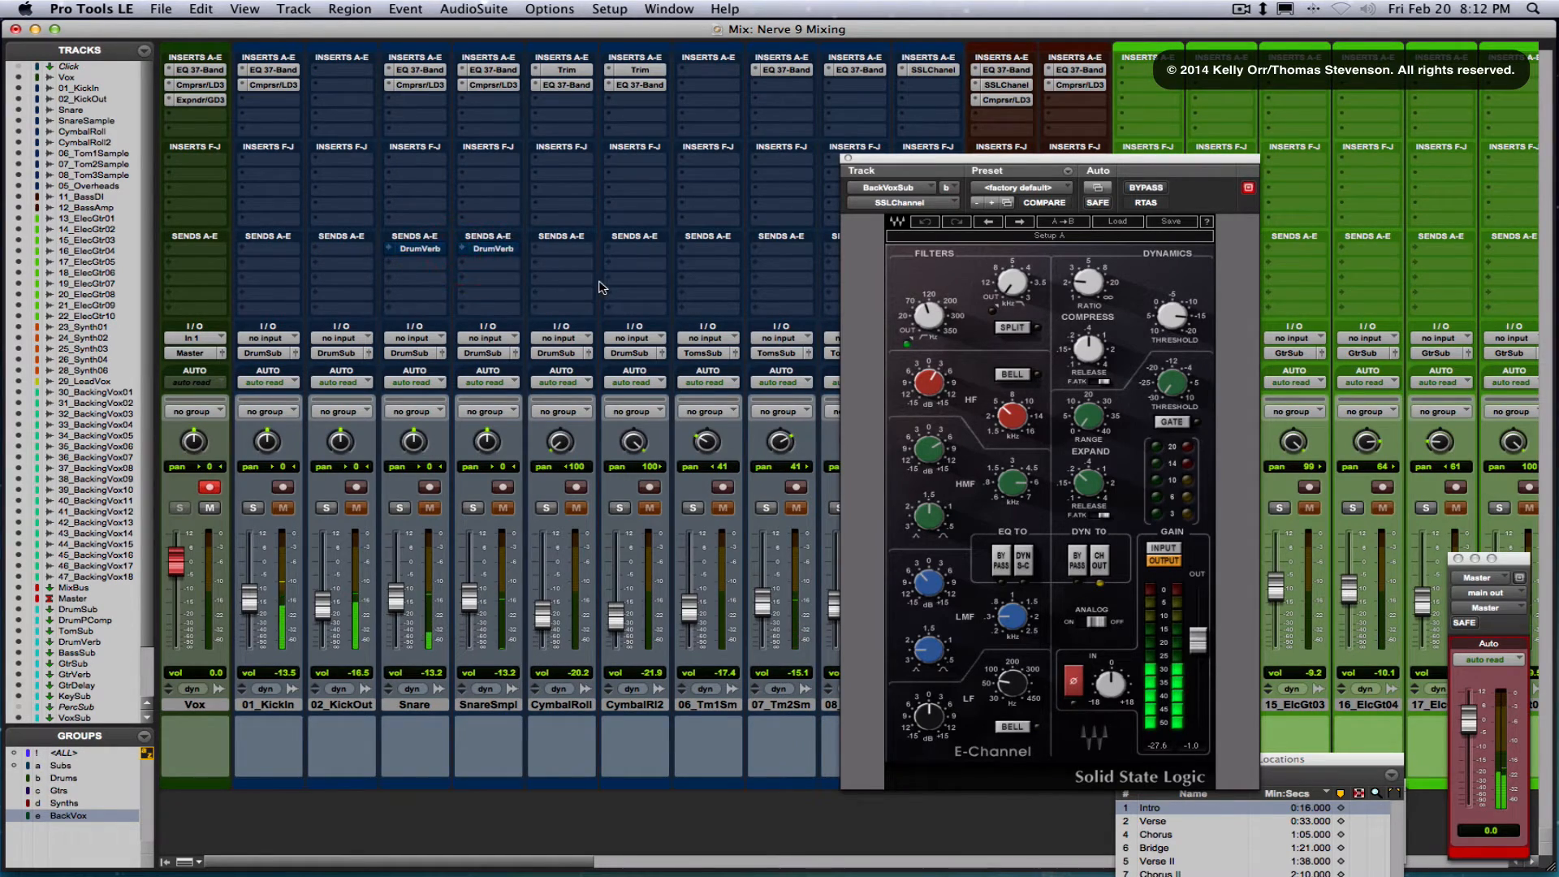
scroll(600, 285, right, 14)
scroll(600, 285, right, 20)
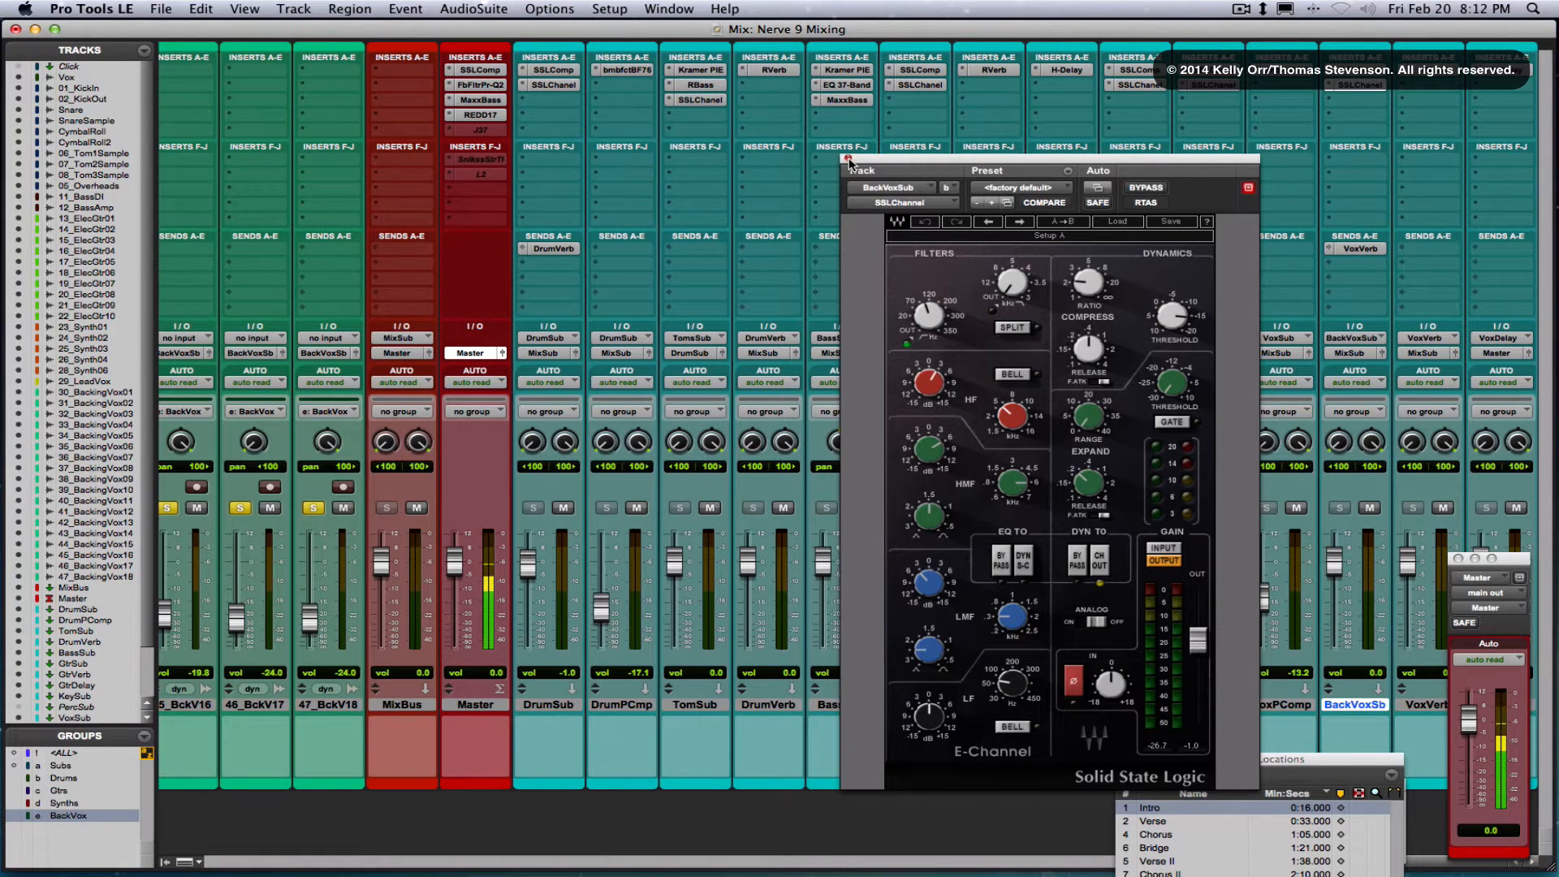
click(848, 161)
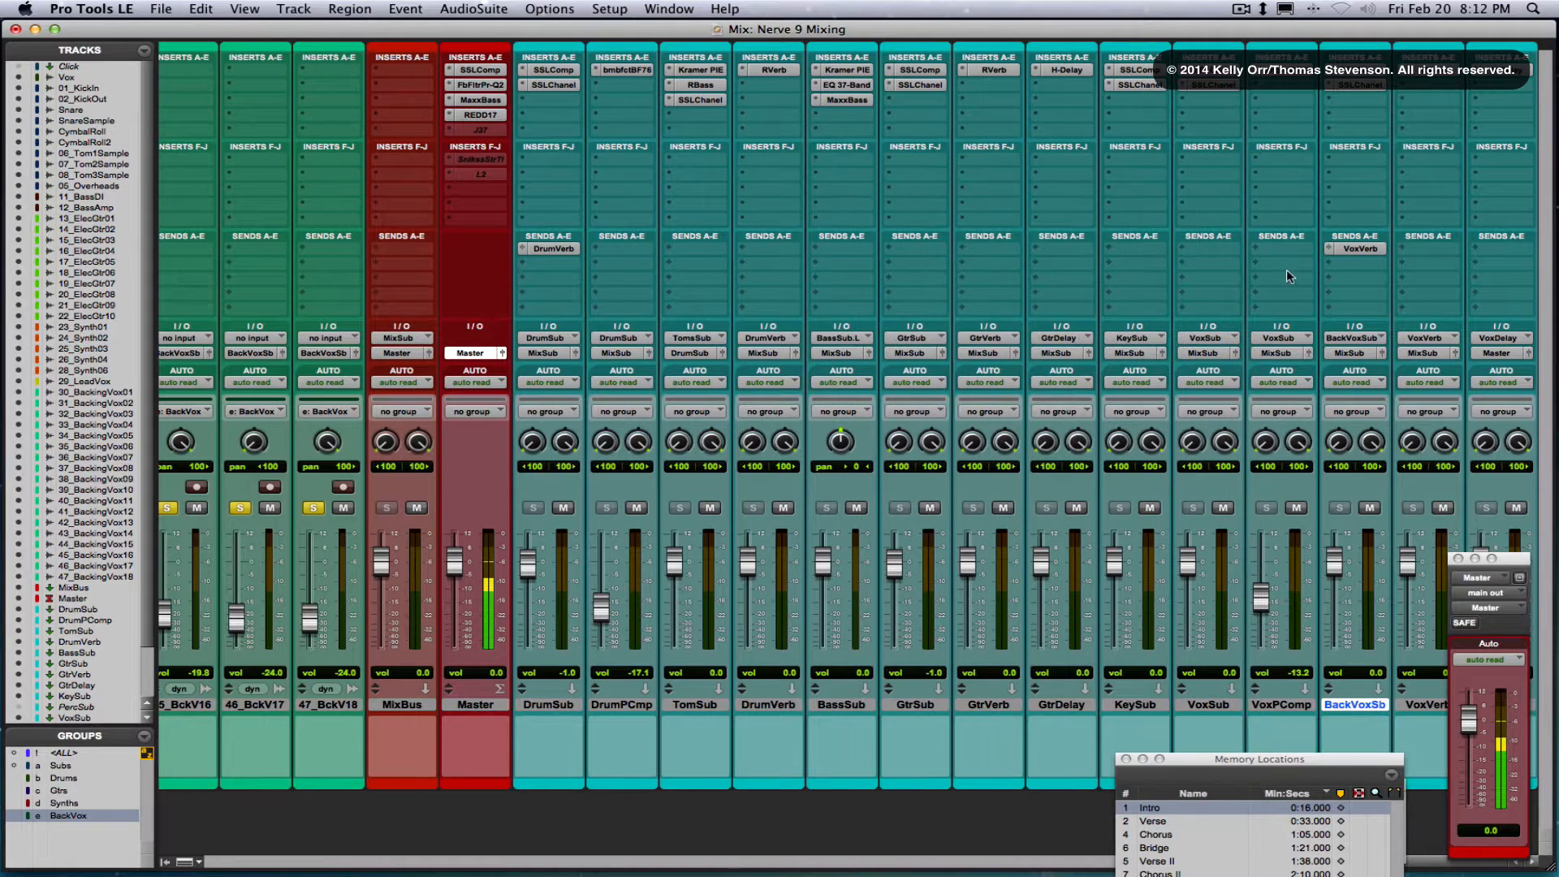
Open the BackVoxSb channel's VoxVerb send window and move the floating send and Master faders clear of the vocal reverb channel
click(1361, 249)
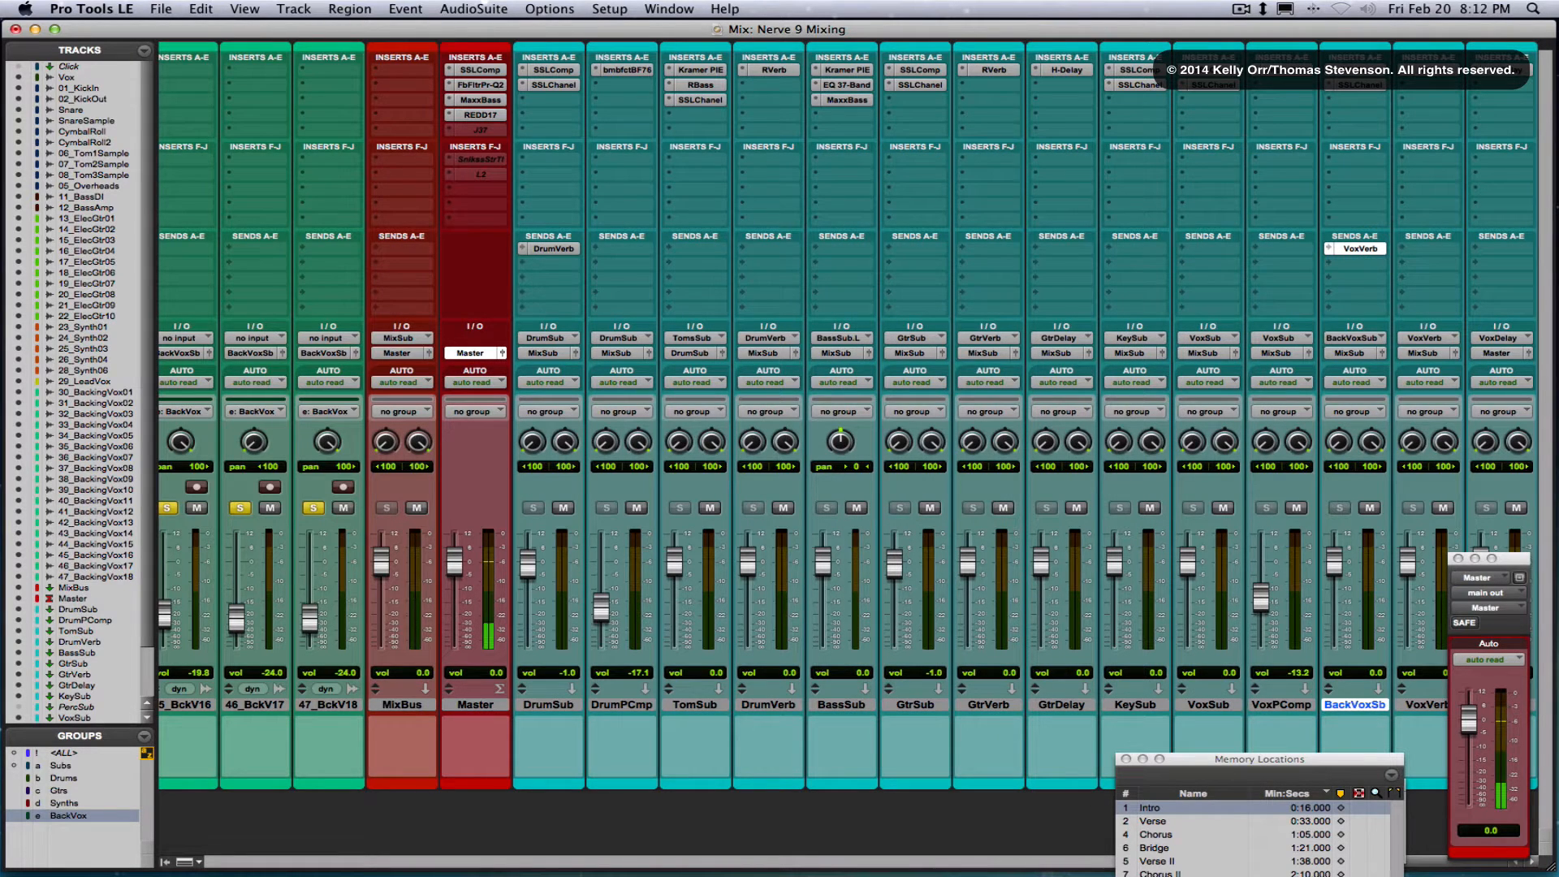
drag(1558, 219, 1115, 214)
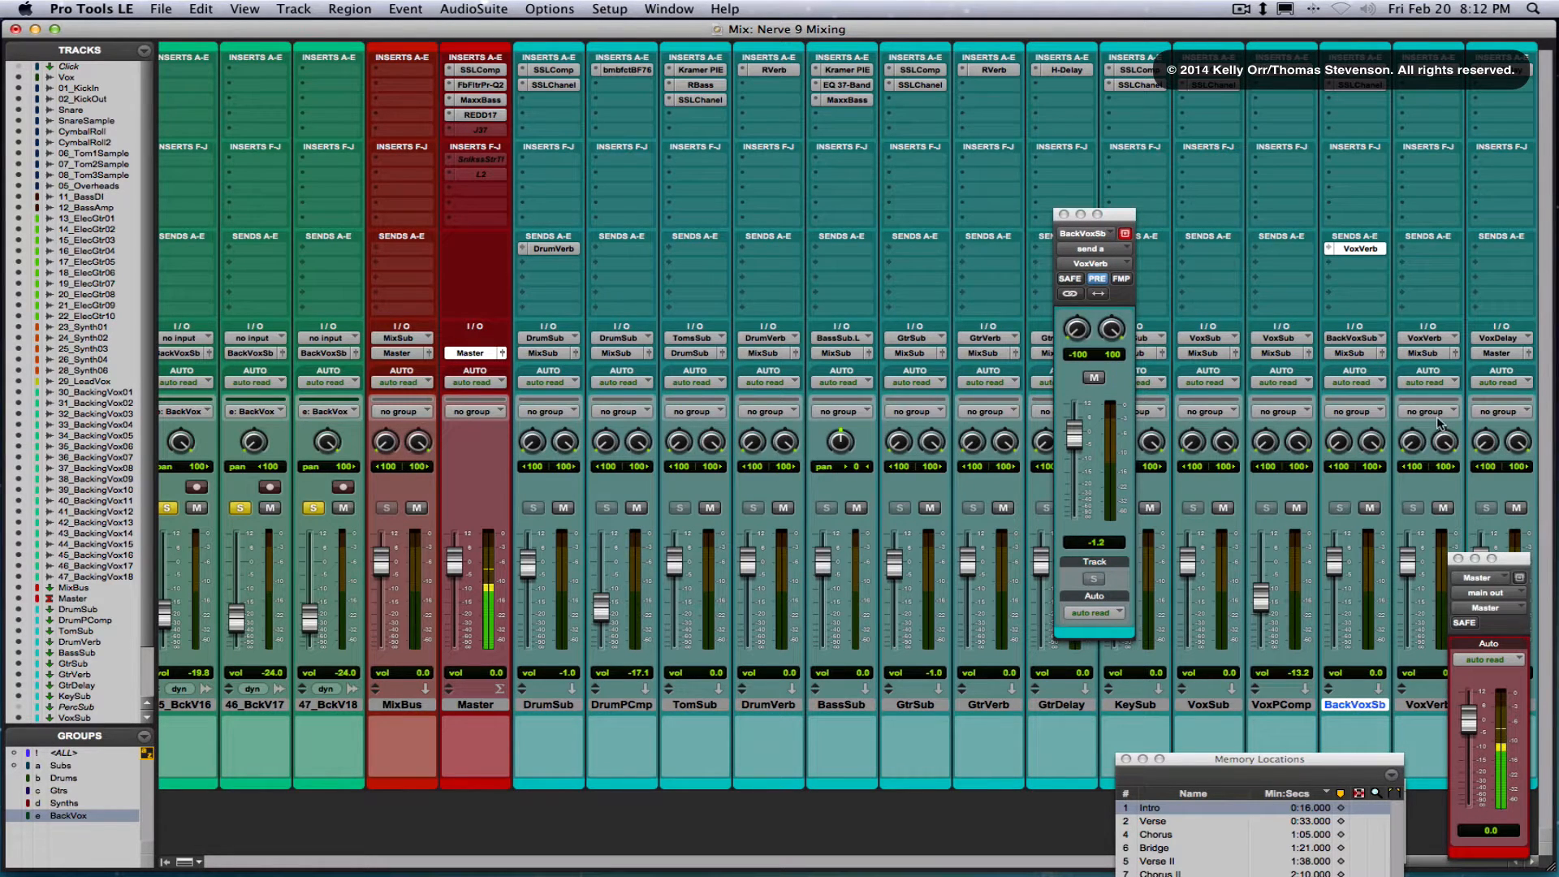
drag(1511, 564, 946, 572)
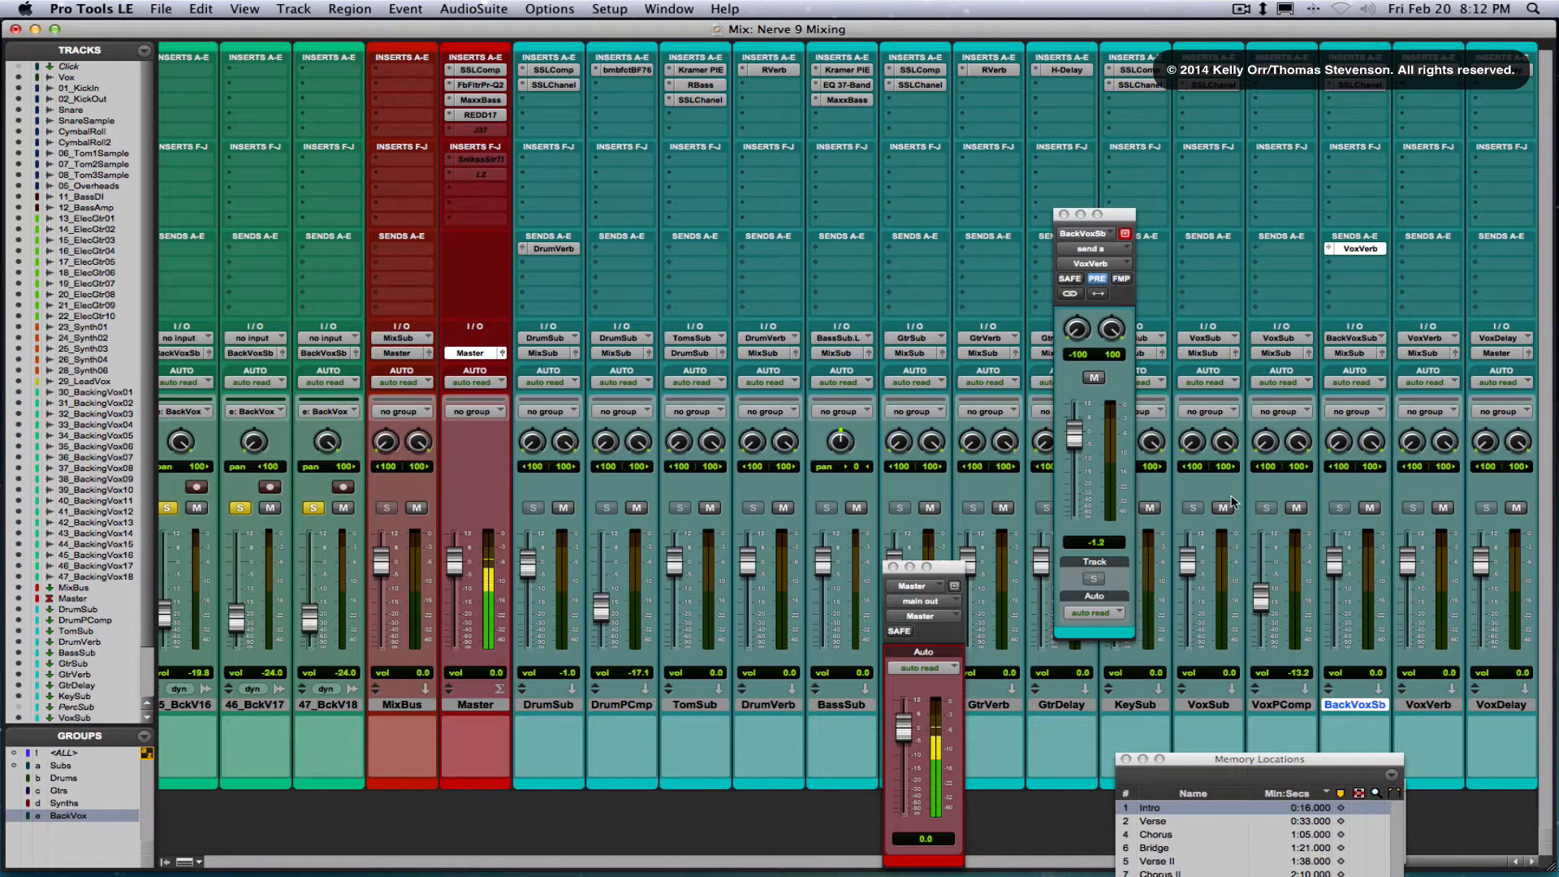
View the VoxVerb channel's RVerb insert, close it and the send window, and move the Master fader window over MixBus
click(1428, 71)
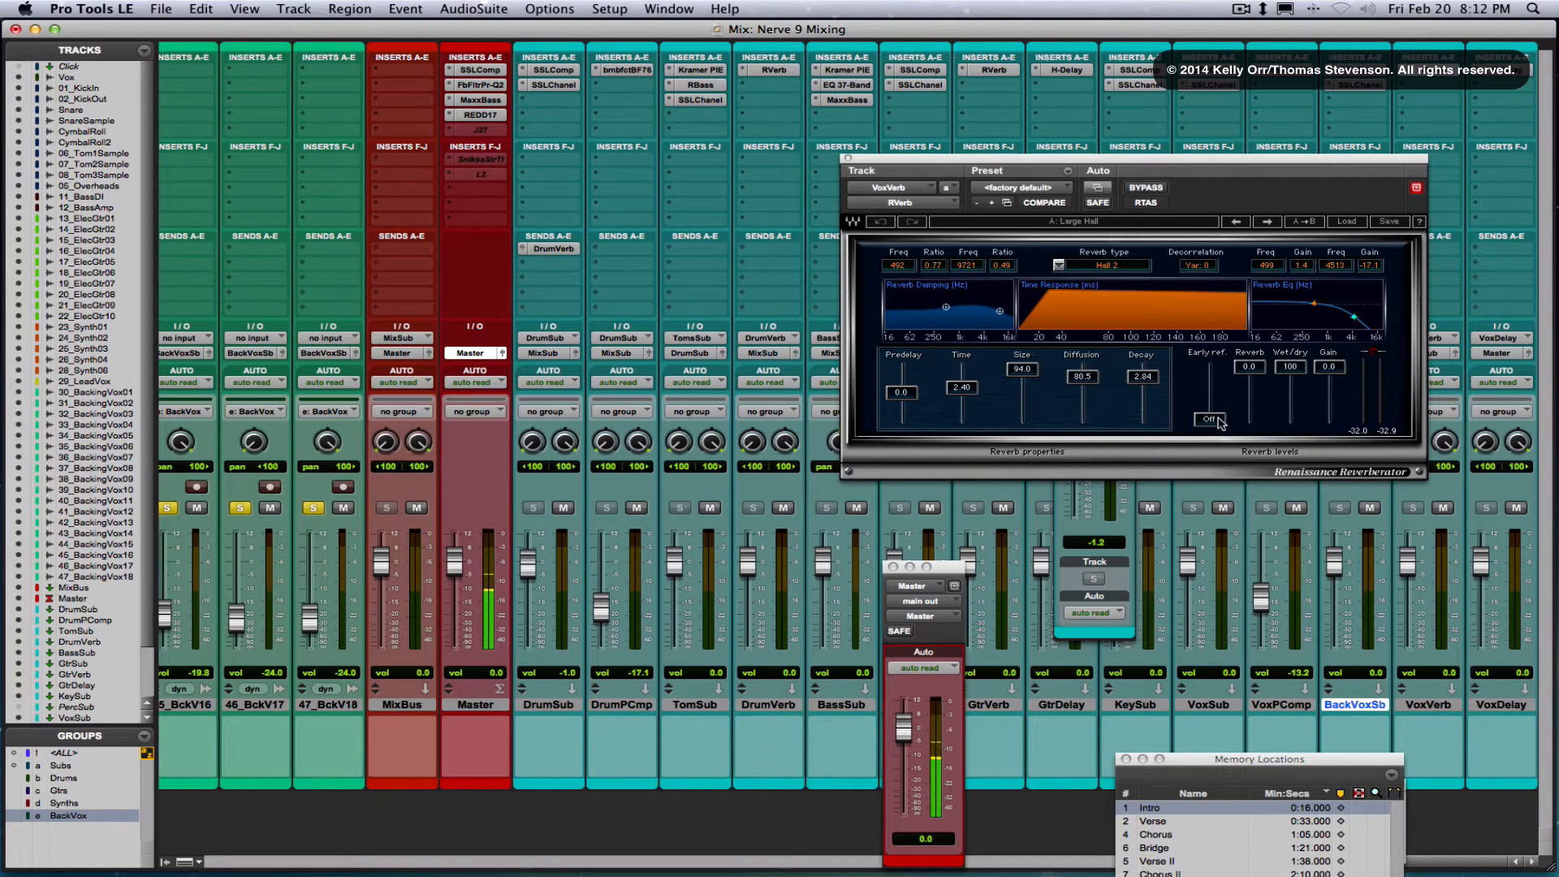
click(848, 159)
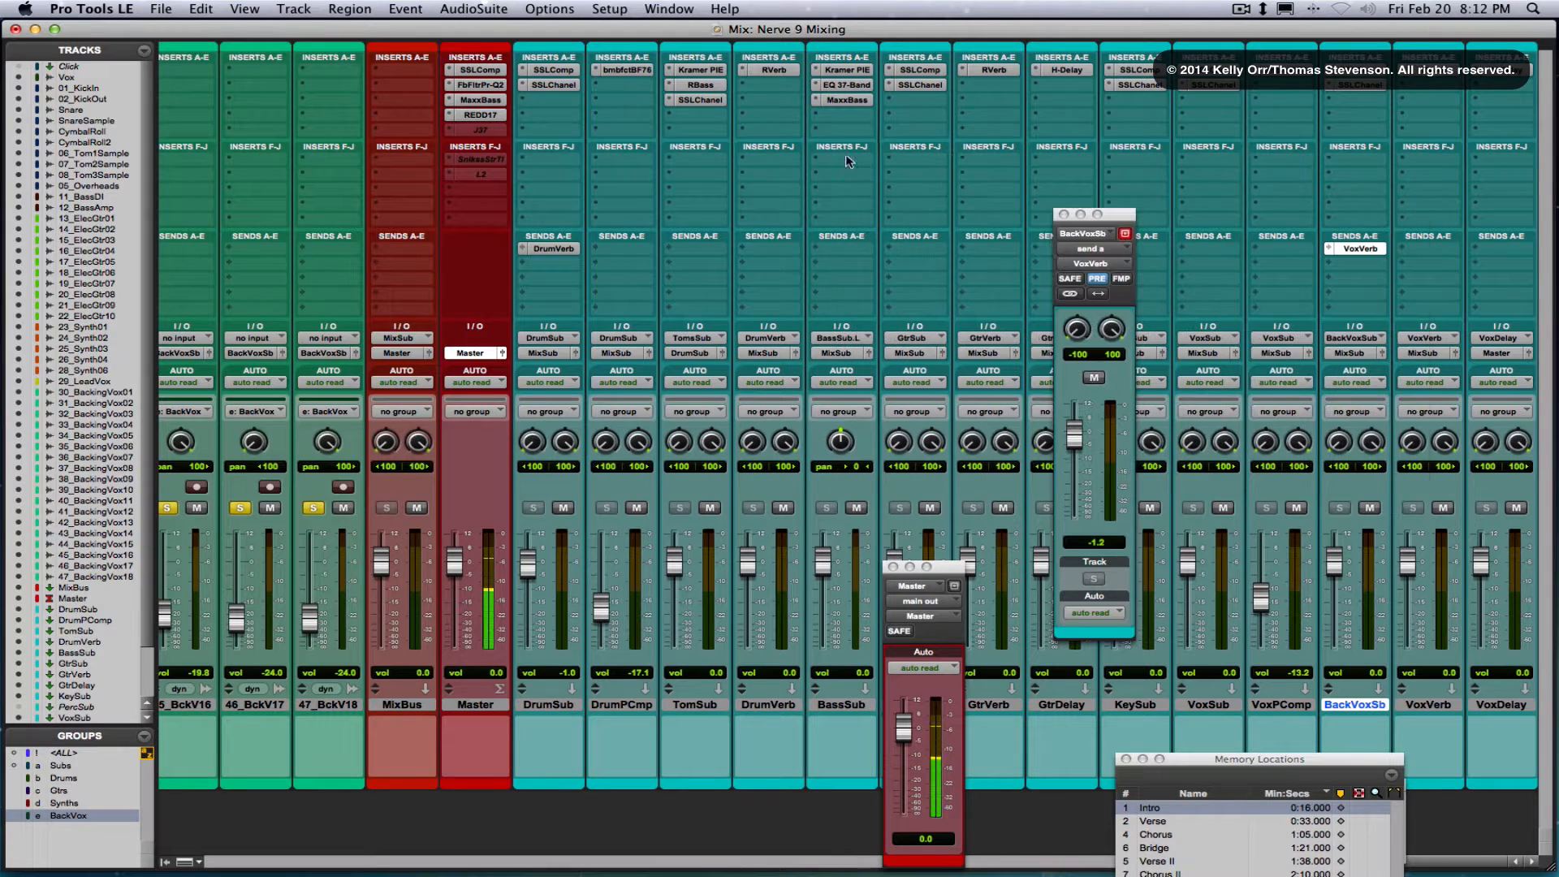
click(1063, 214)
drag(943, 573, 410, 483)
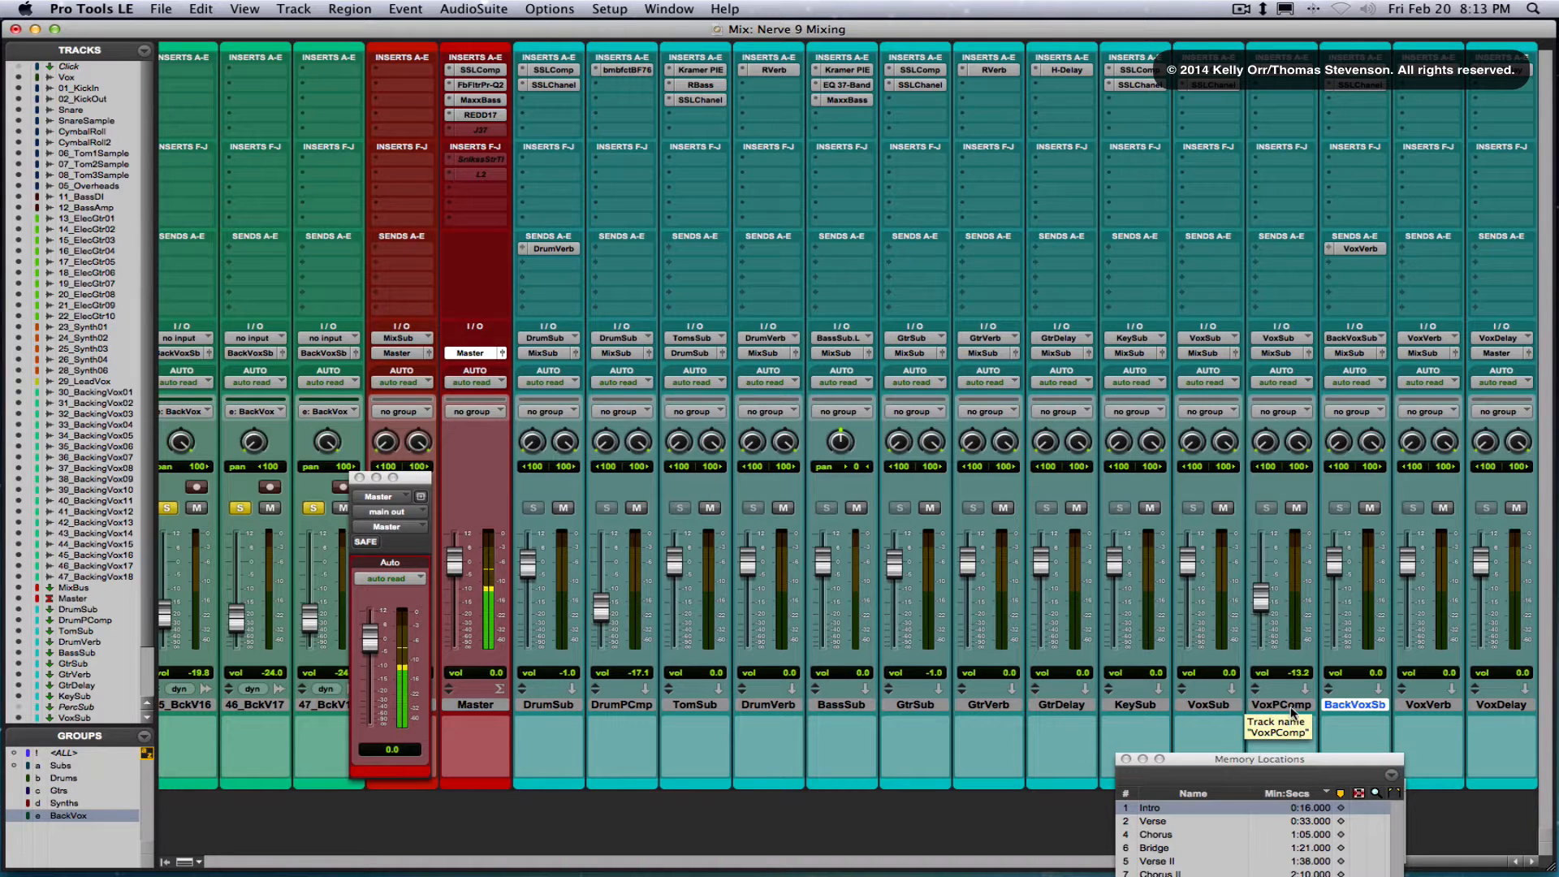
Highlight the VoxPComp channel, and select DrumSub to inspect its SSLComp and SSLChannel inserts
click(1268, 708)
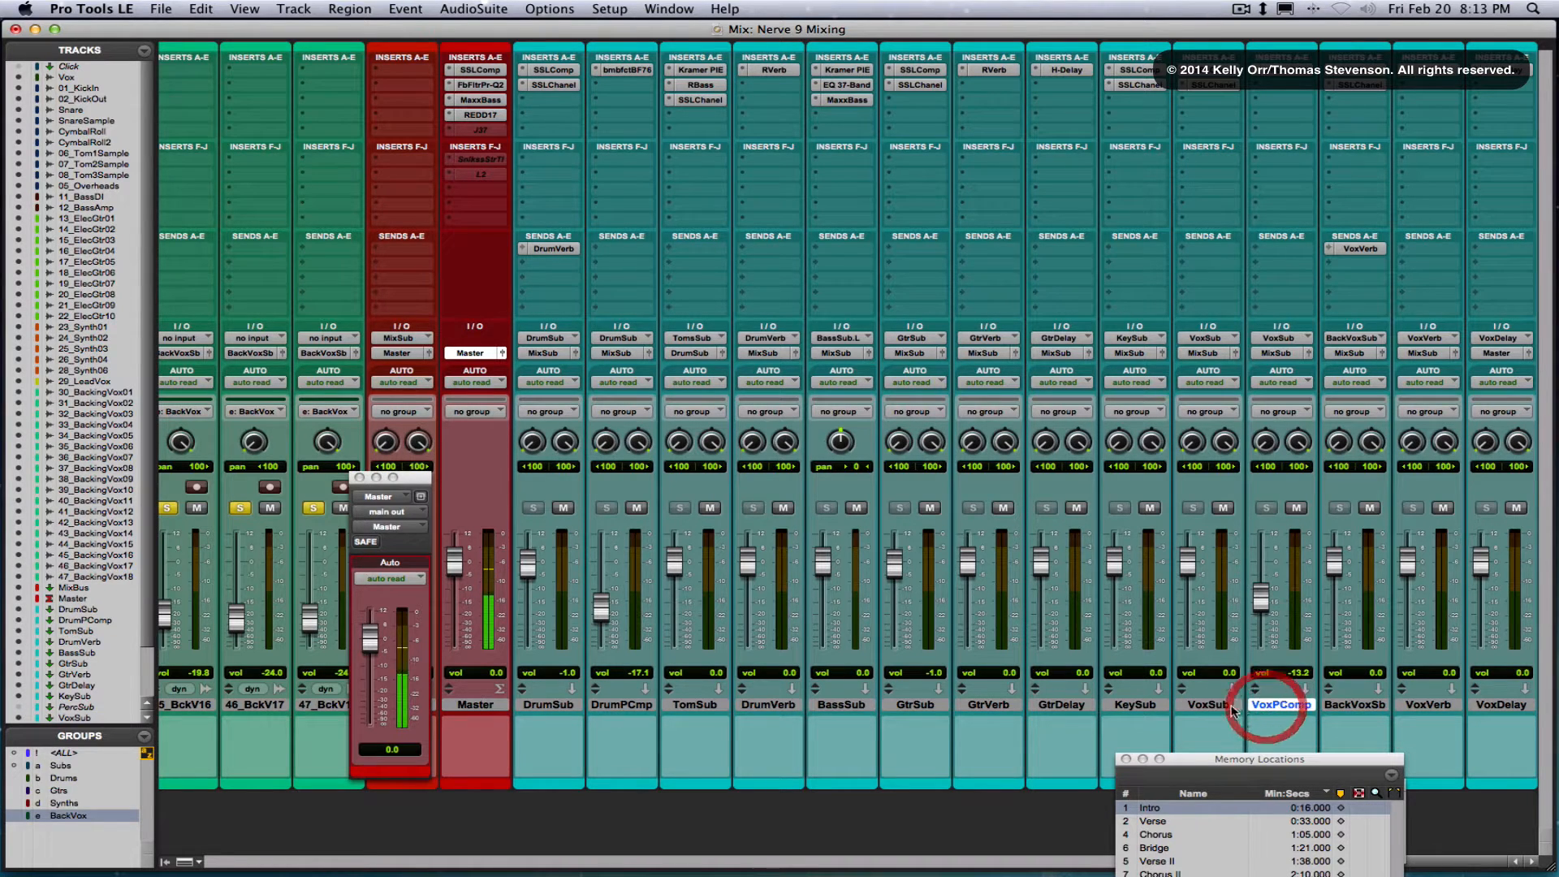
click(1266, 708)
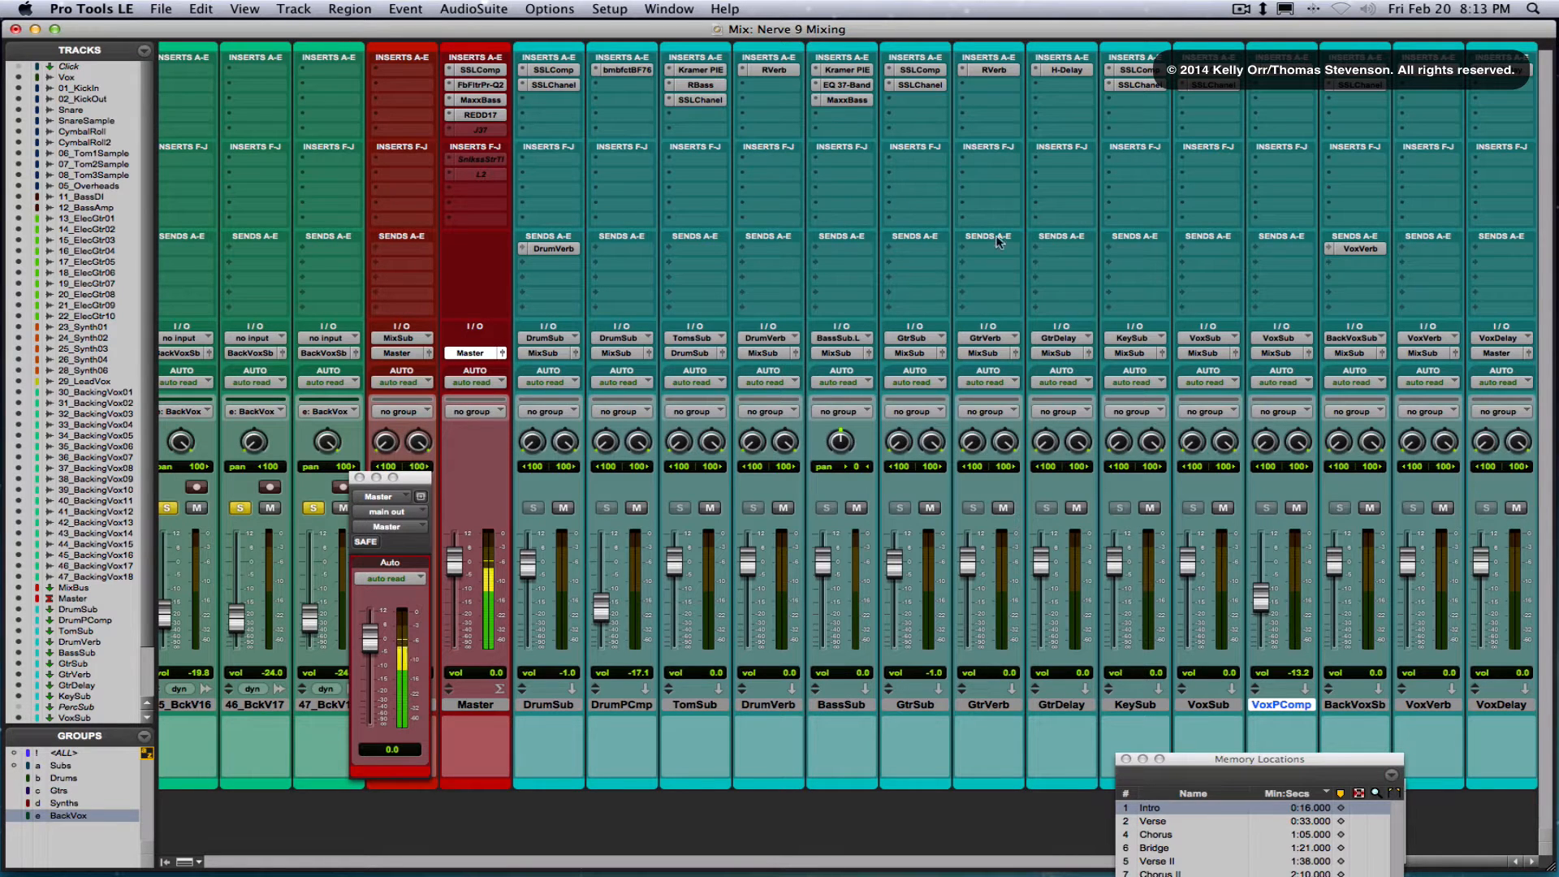
click(547, 704)
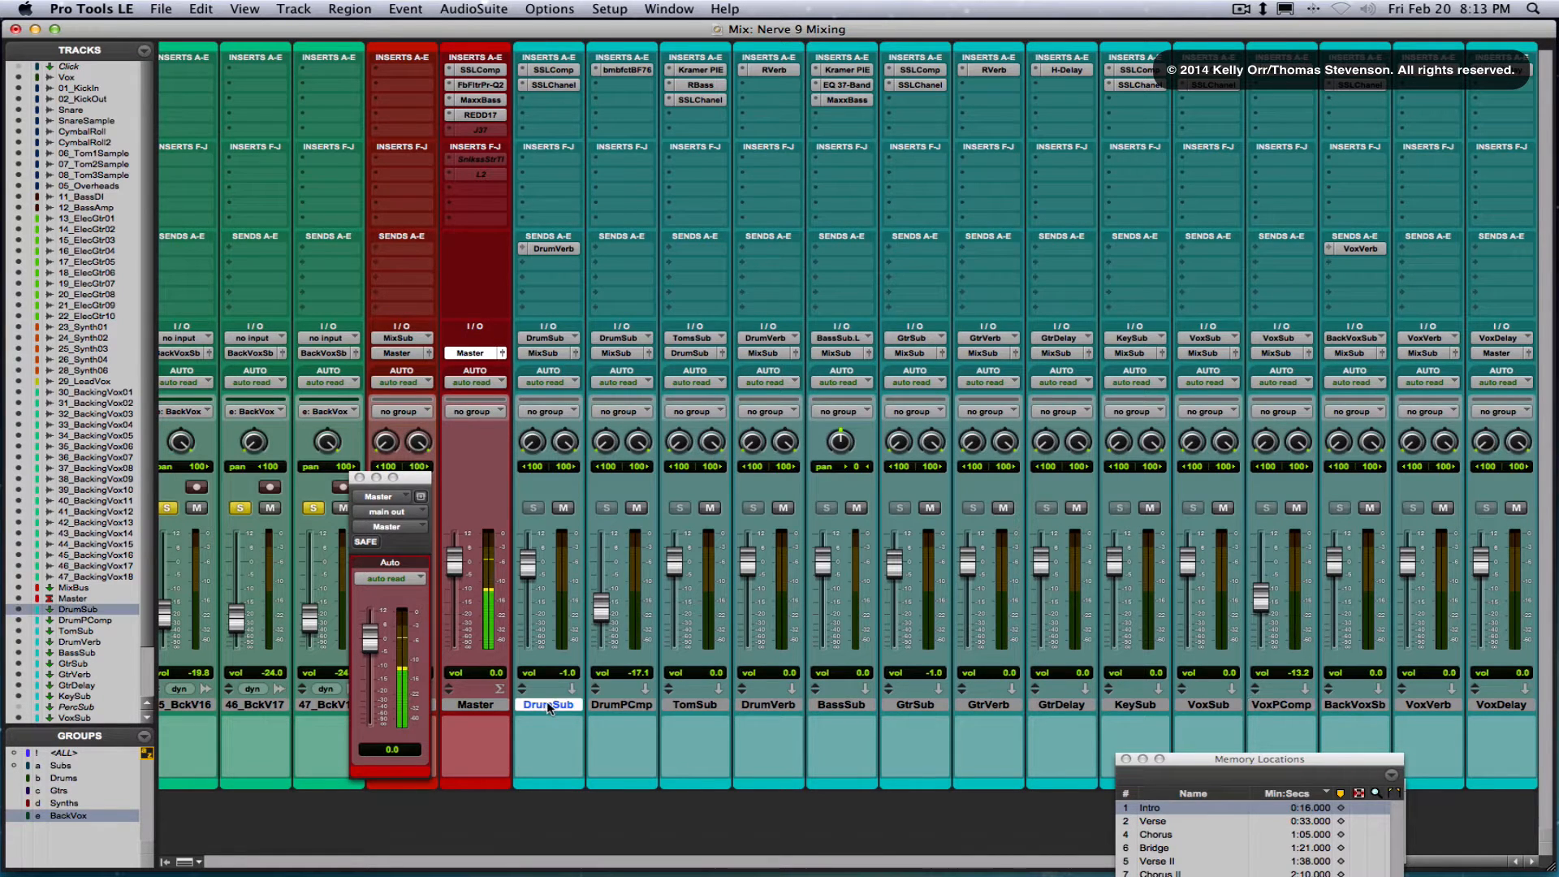
click(557, 67)
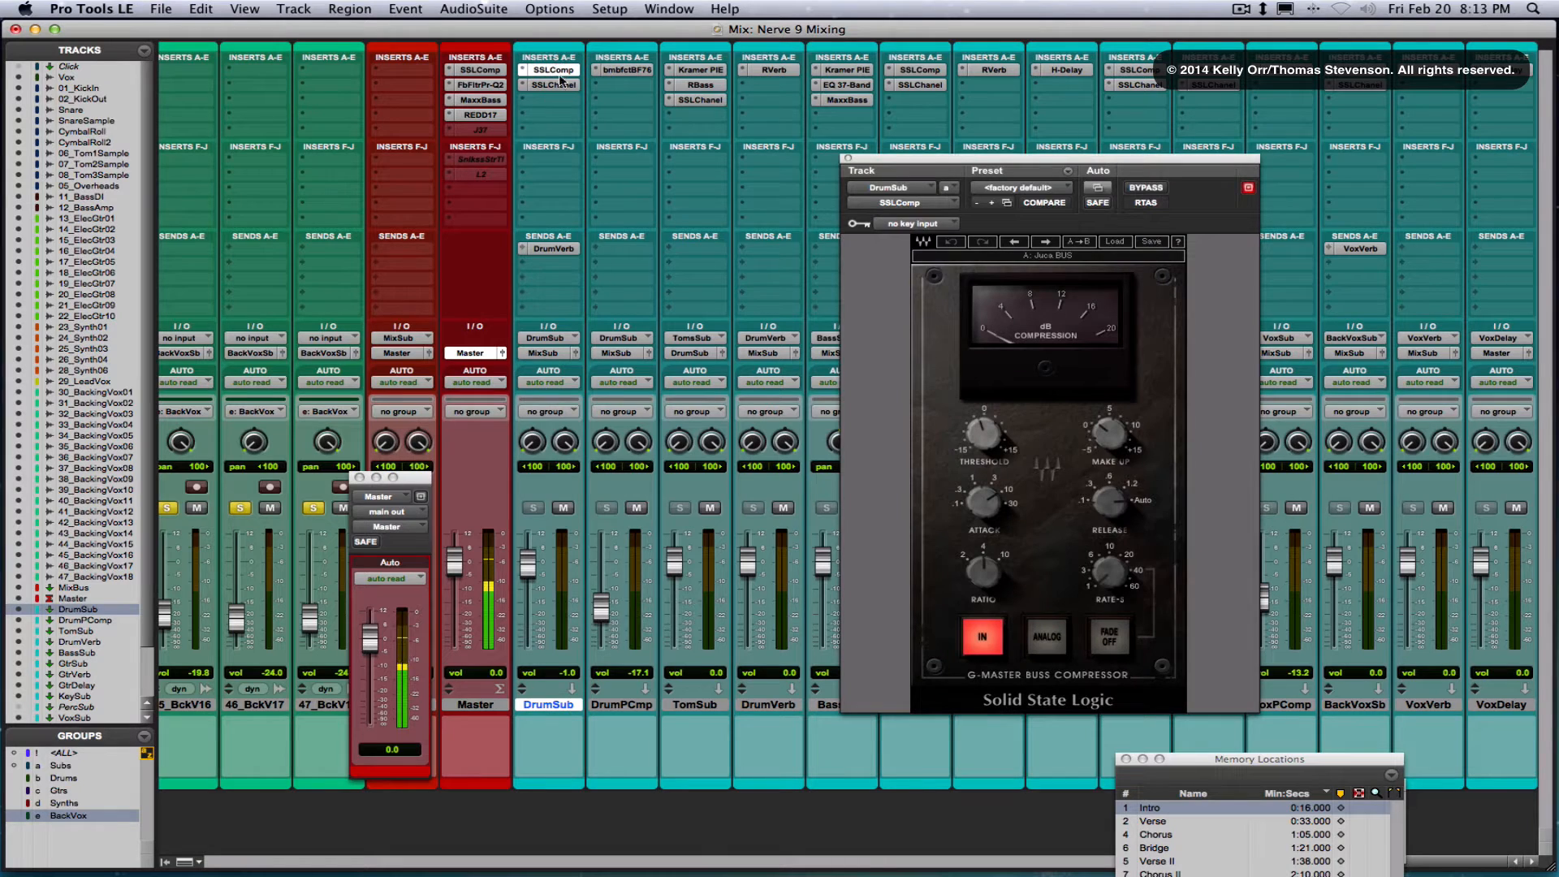
click(555, 85)
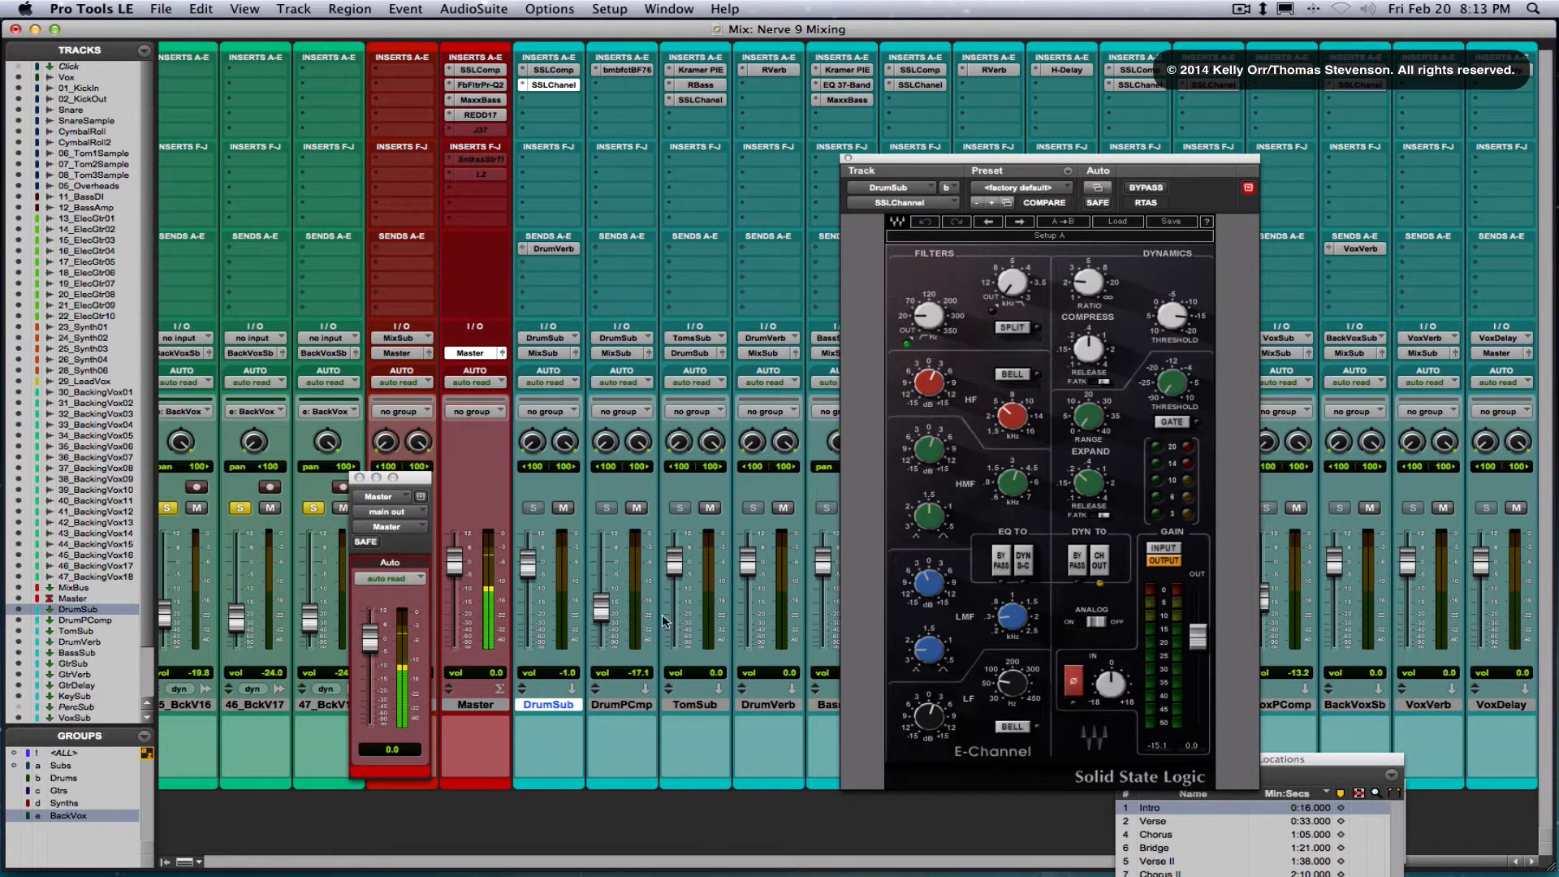
Select the DrumPComp channel, inspect its BF76 peak limiter insert and close the plug-in window
click(627, 704)
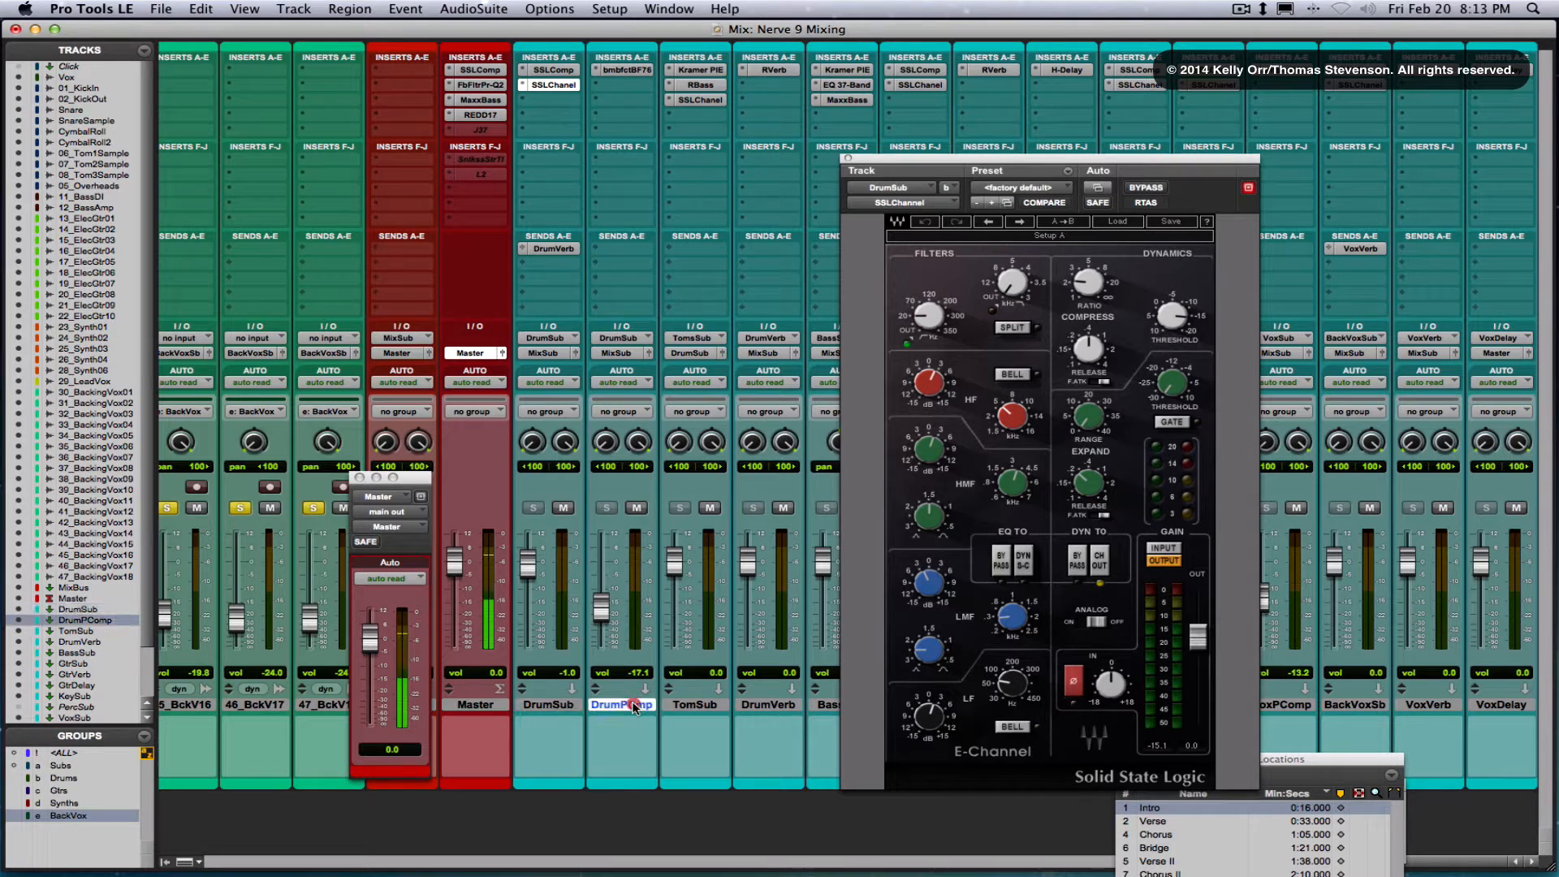
click(622, 71)
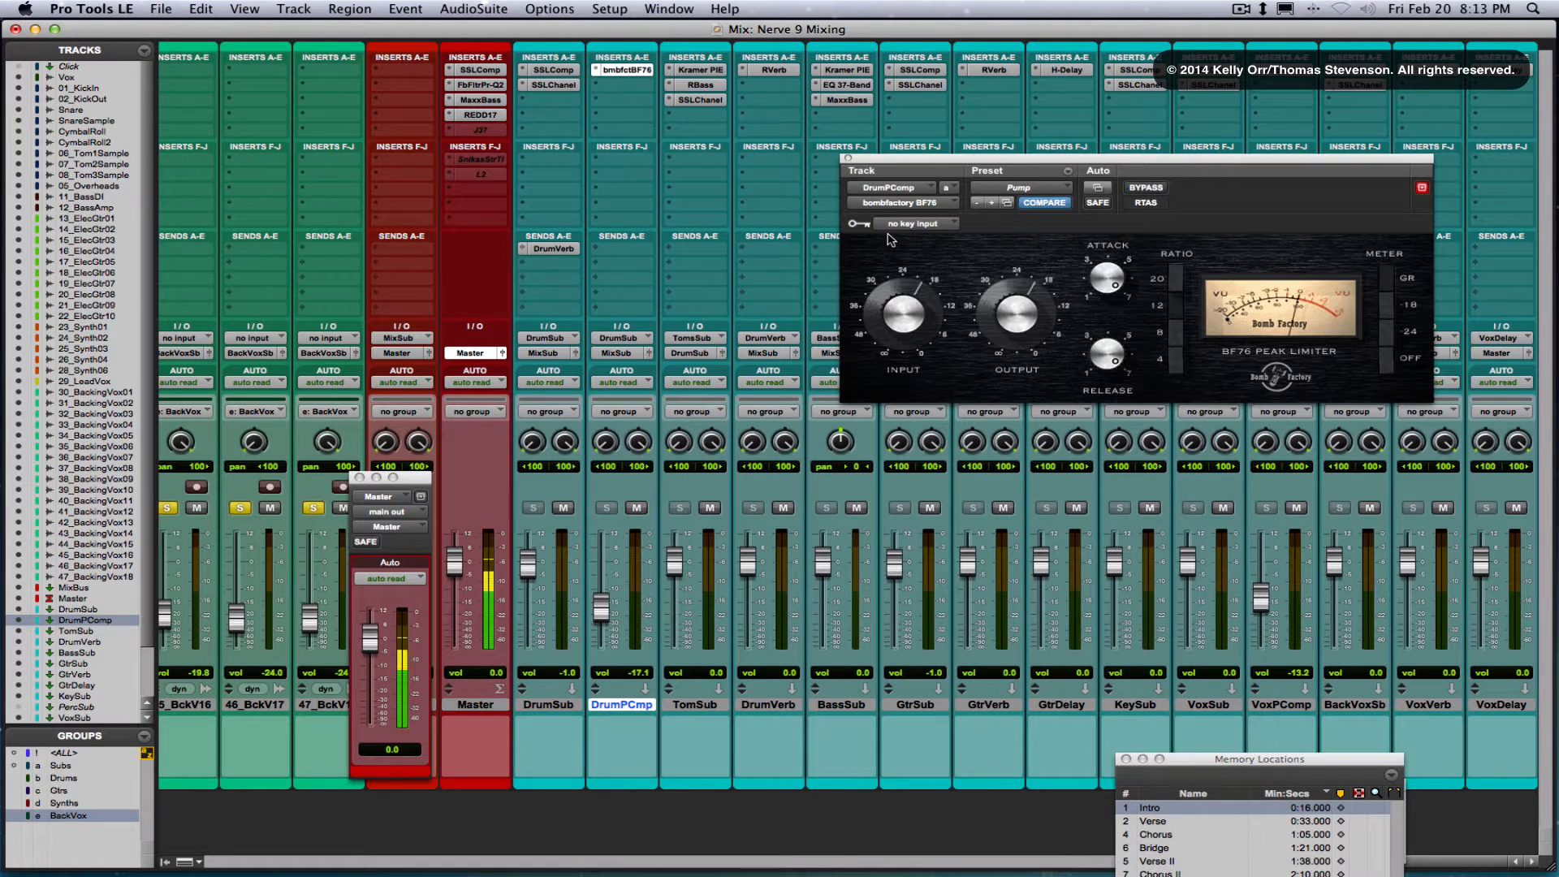
click(848, 159)
Select the TomSub channel and inspect its Kramer PIE, RBass and SSLChannel inserts, closing the plug-in window at the end
click(688, 708)
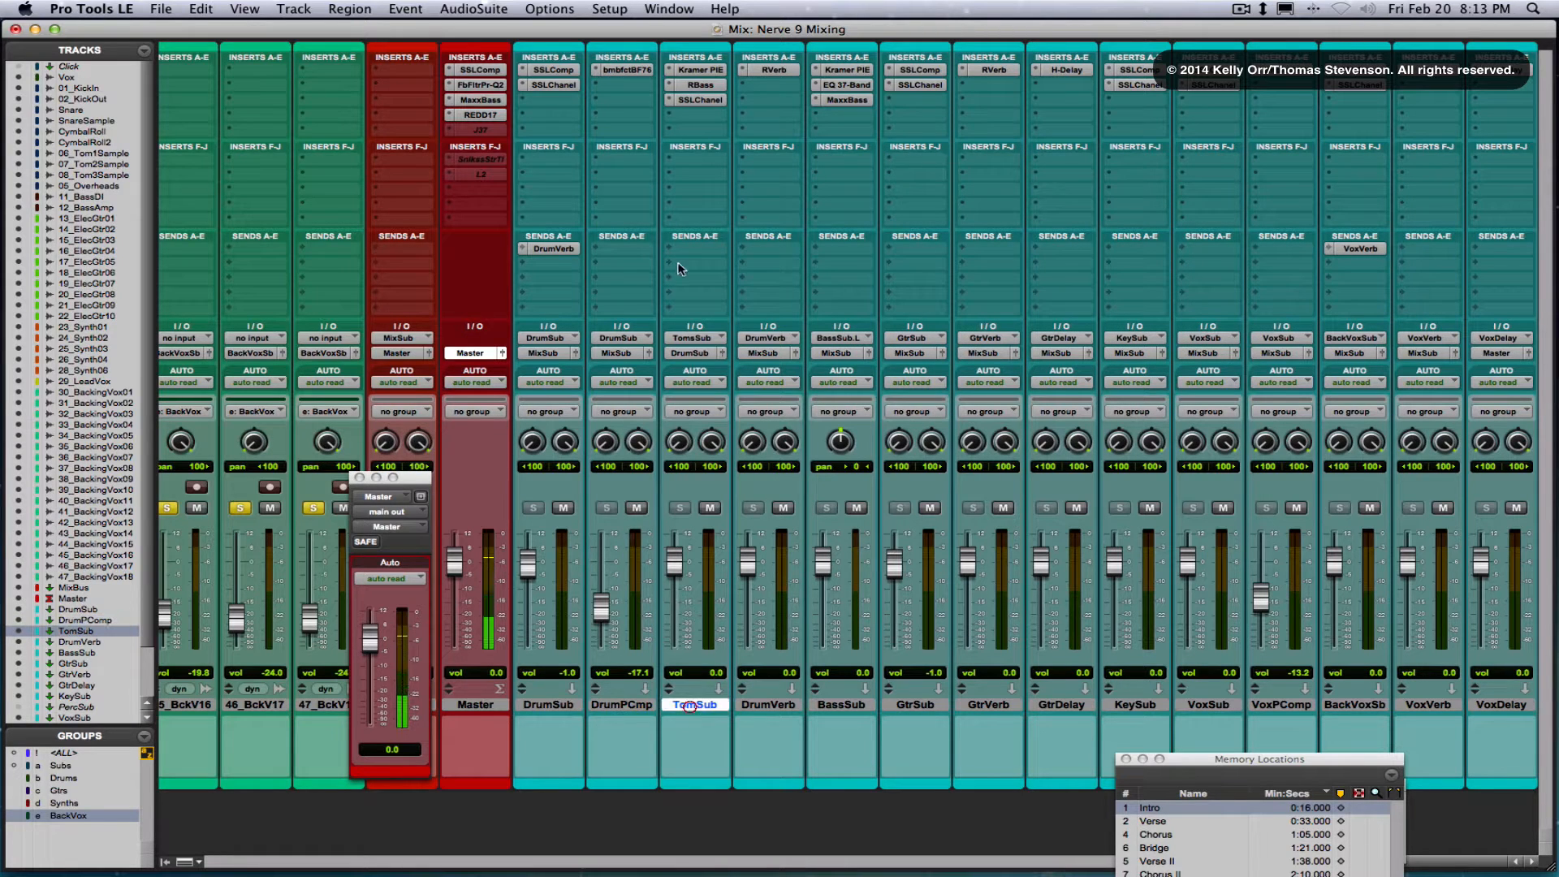
click(710, 71)
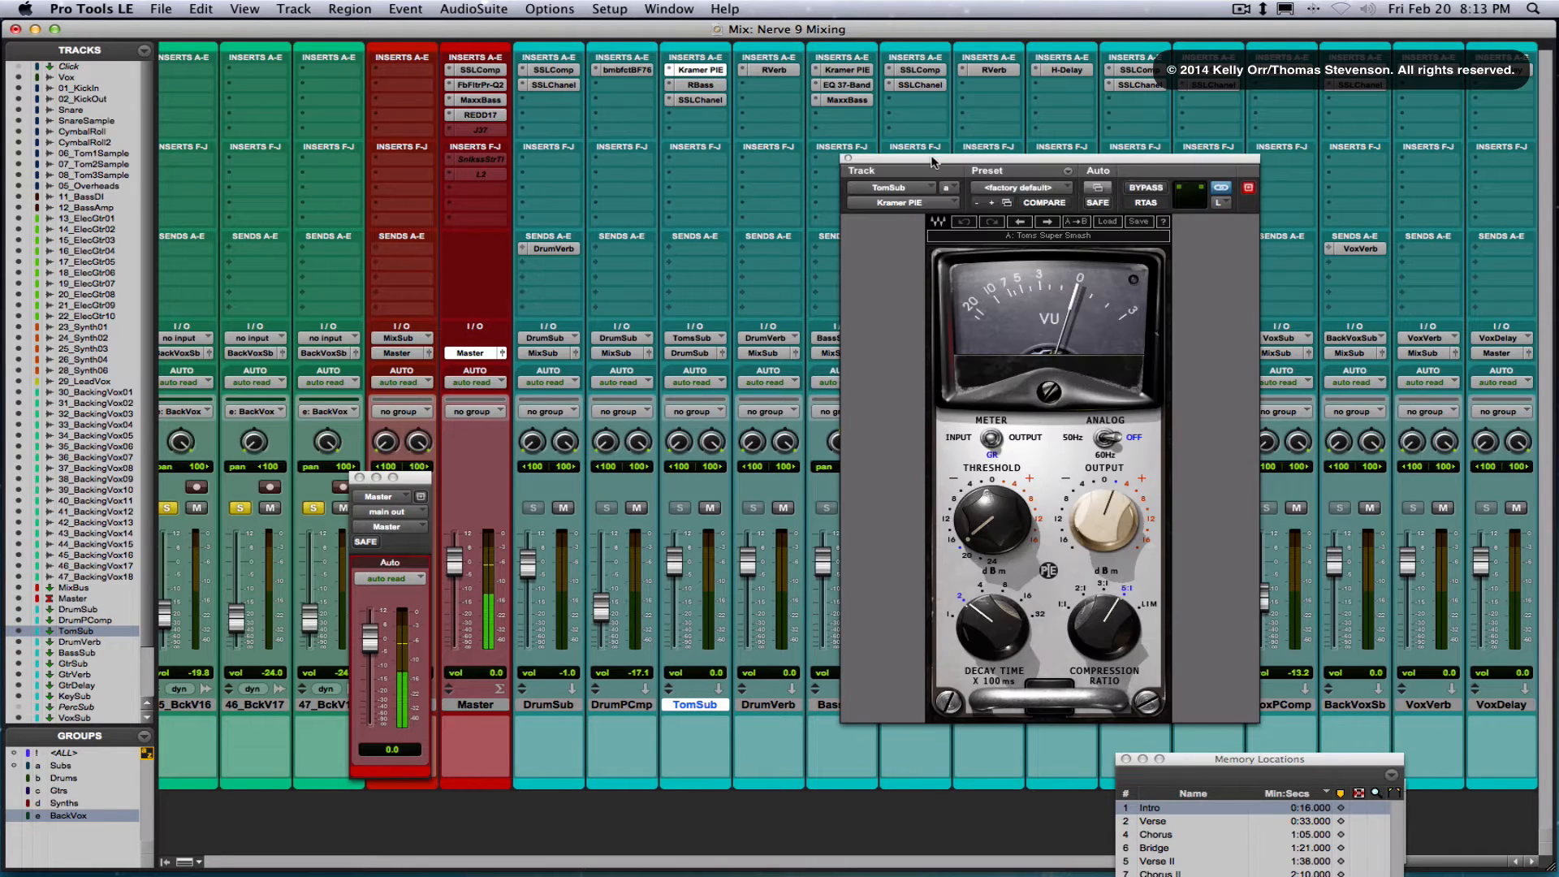
drag(931, 161, 1029, 140)
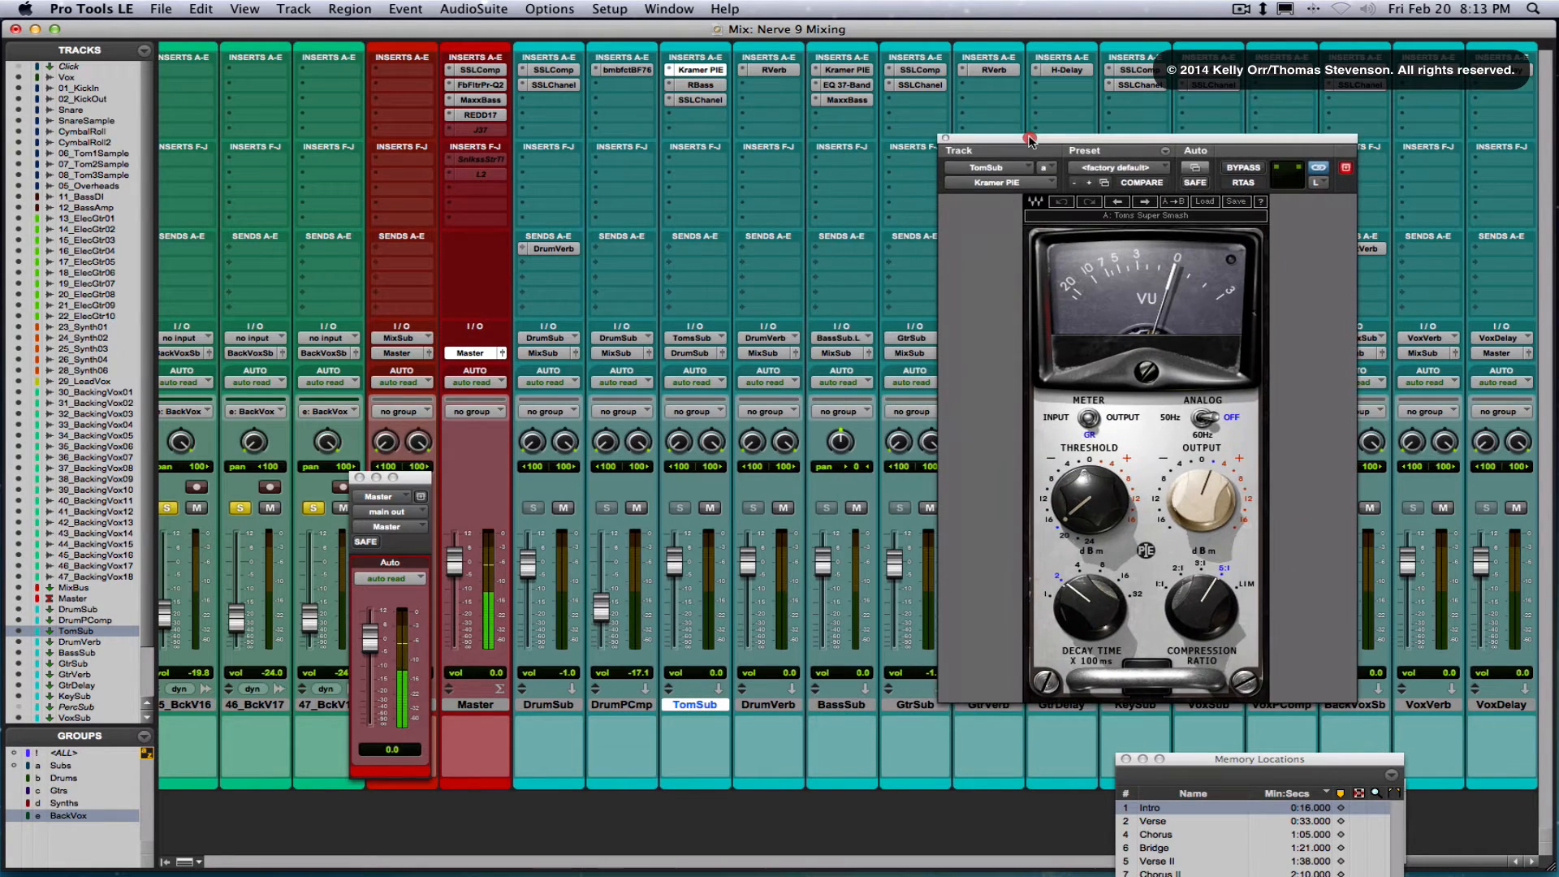
click(696, 85)
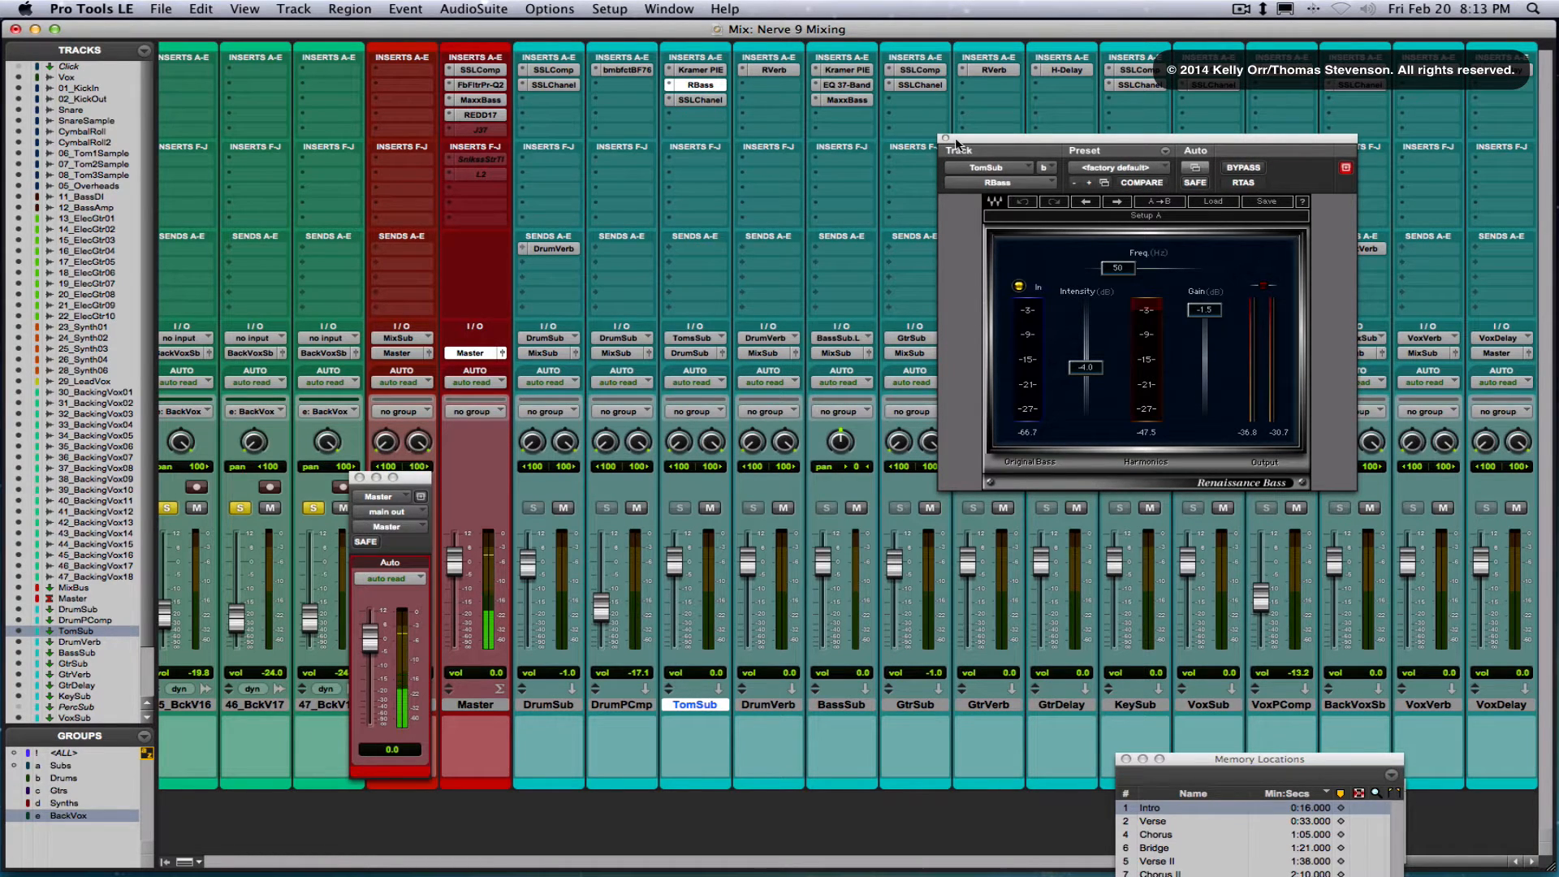
click(945, 140)
click(701, 100)
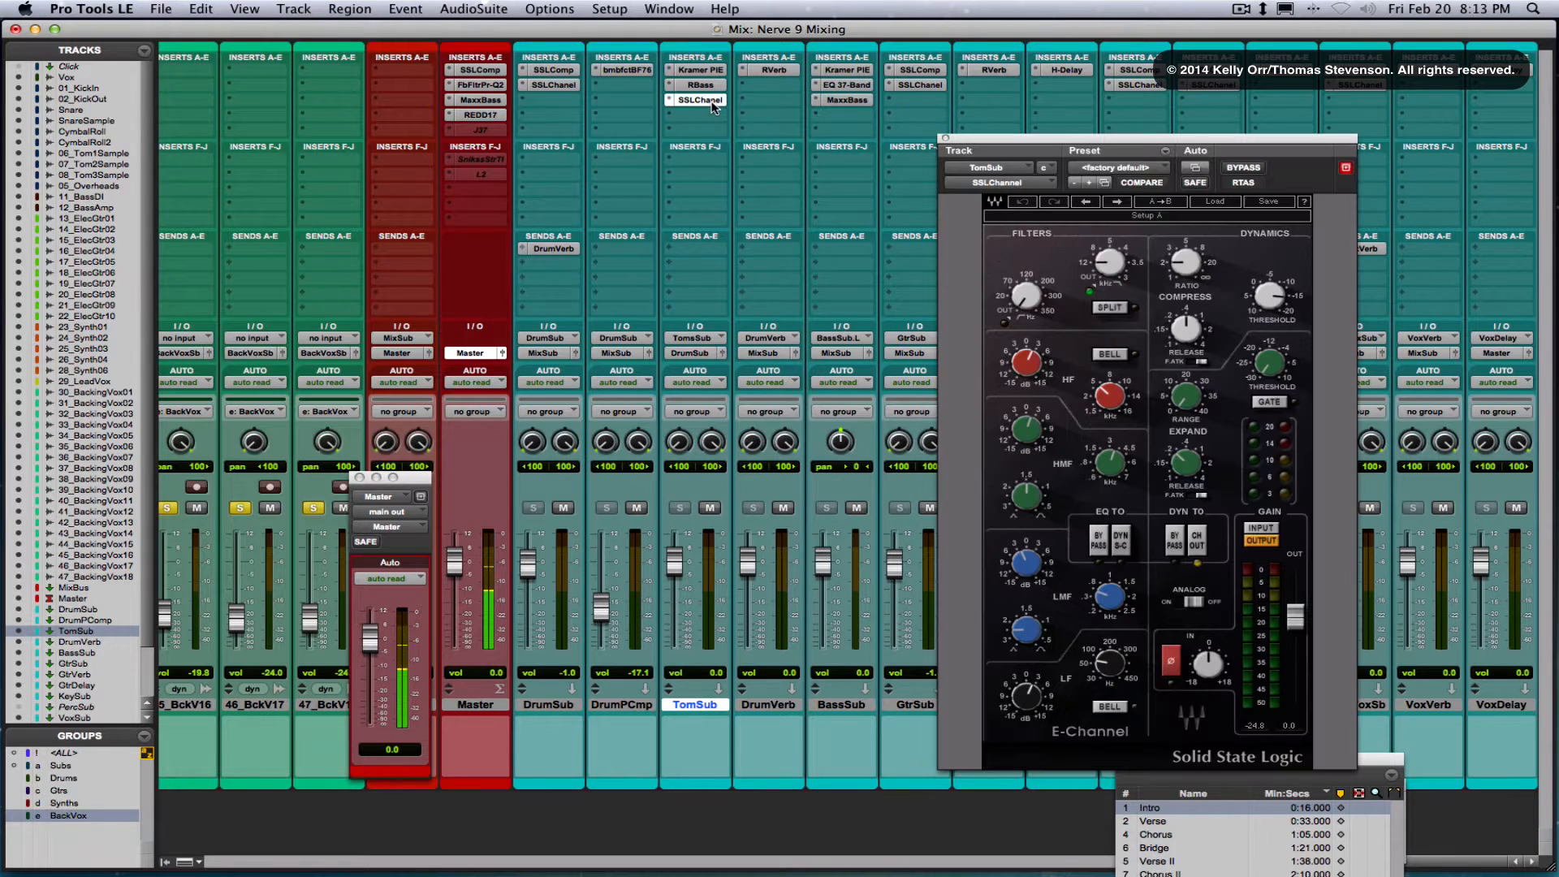
click(944, 140)
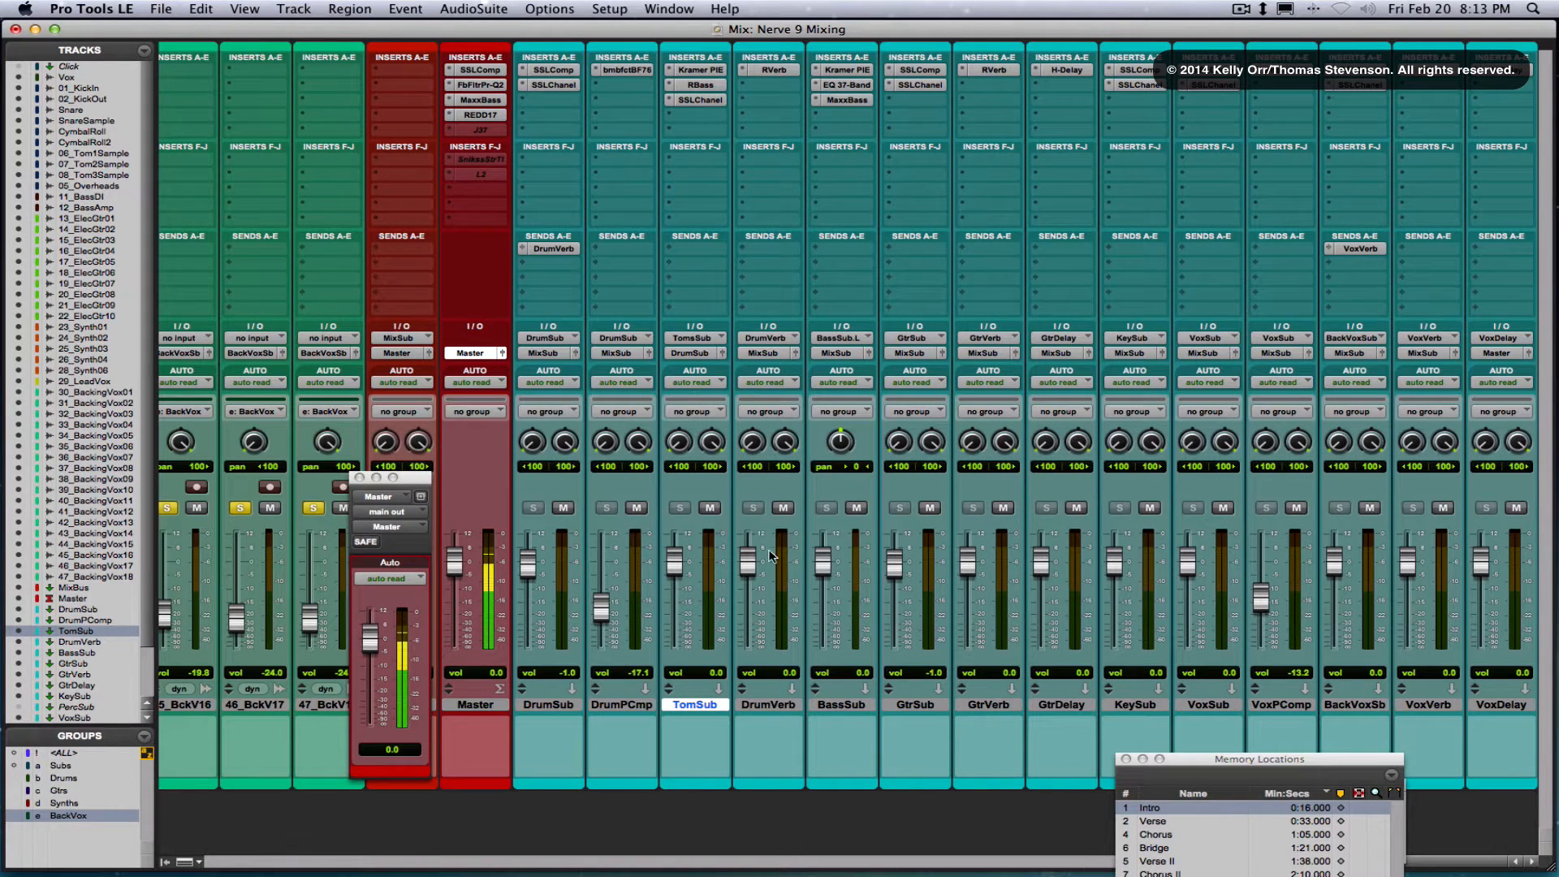
Inspect the DrumVerb channel's RVerb insert and the BassSub channel's Kramer PIE, EQ 3 7-Band and MaxxBass inserts
click(776, 70)
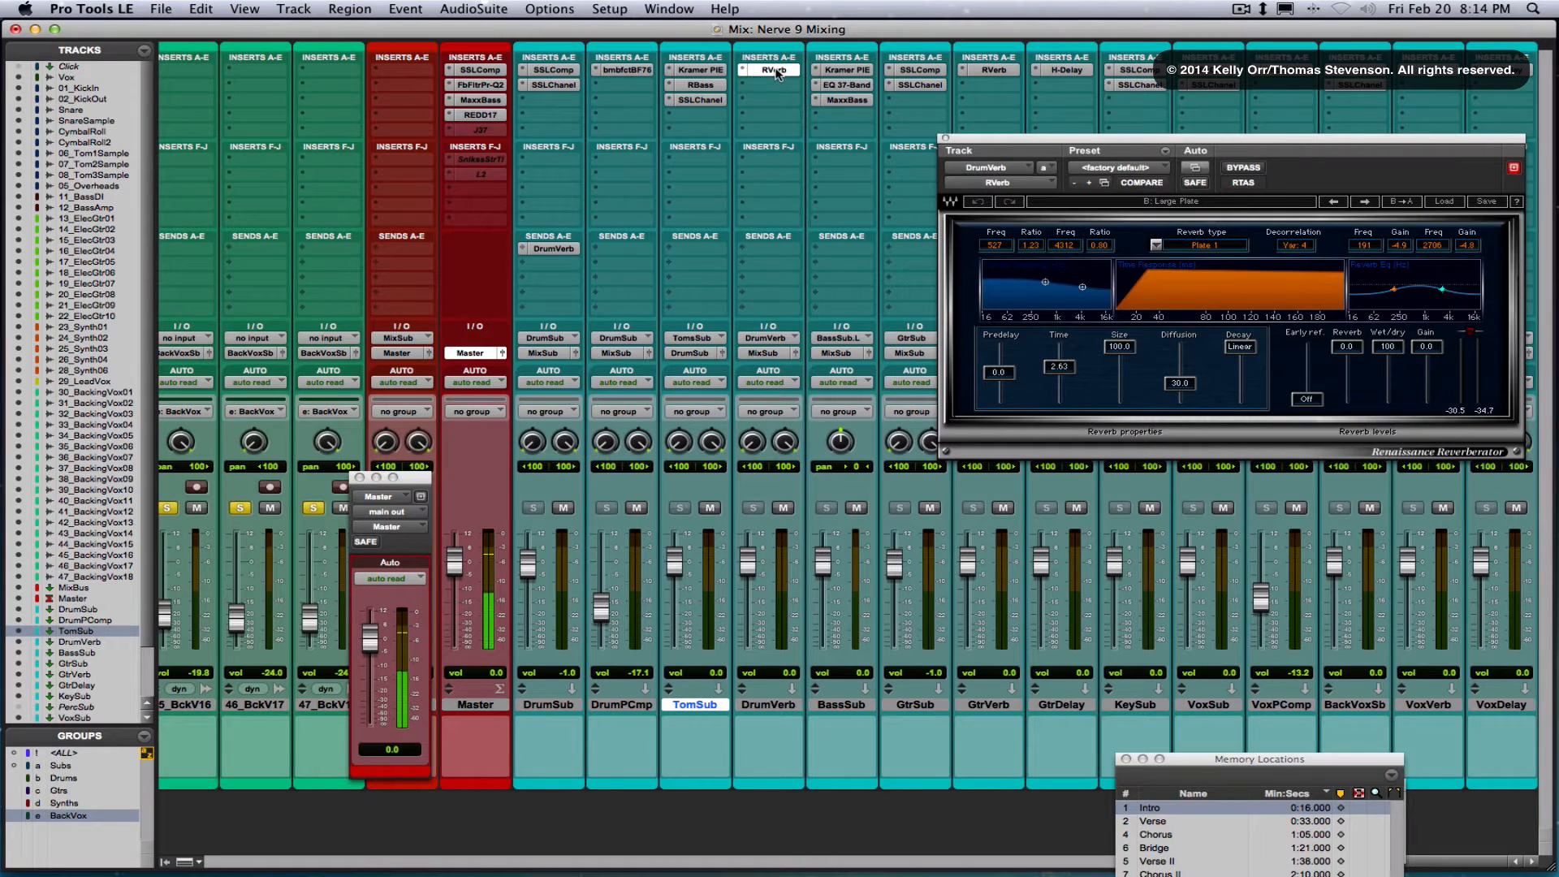
click(775, 71)
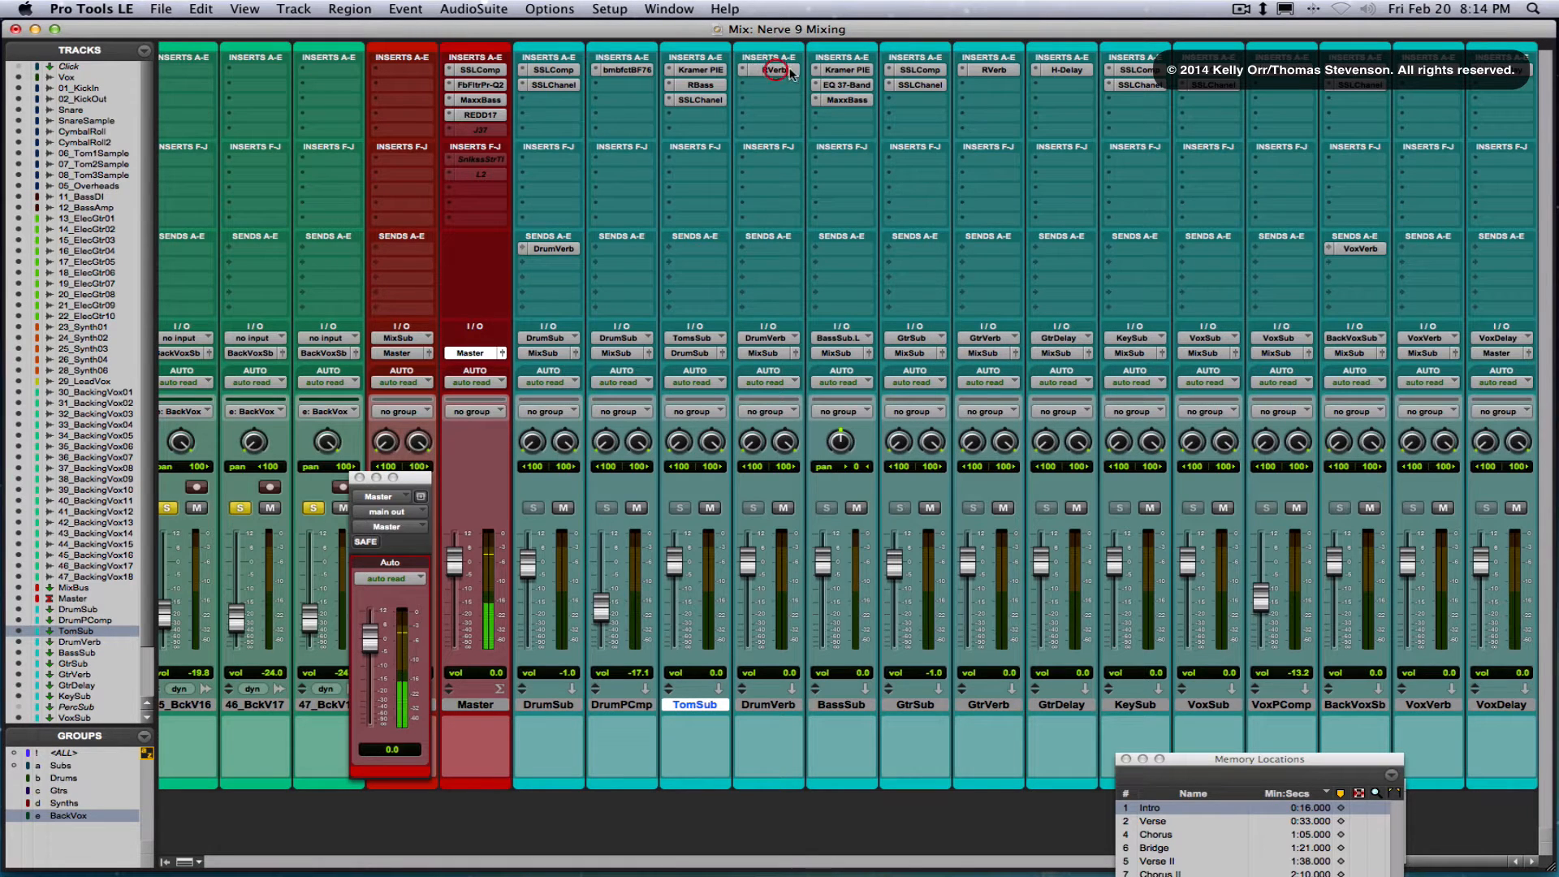
click(841, 71)
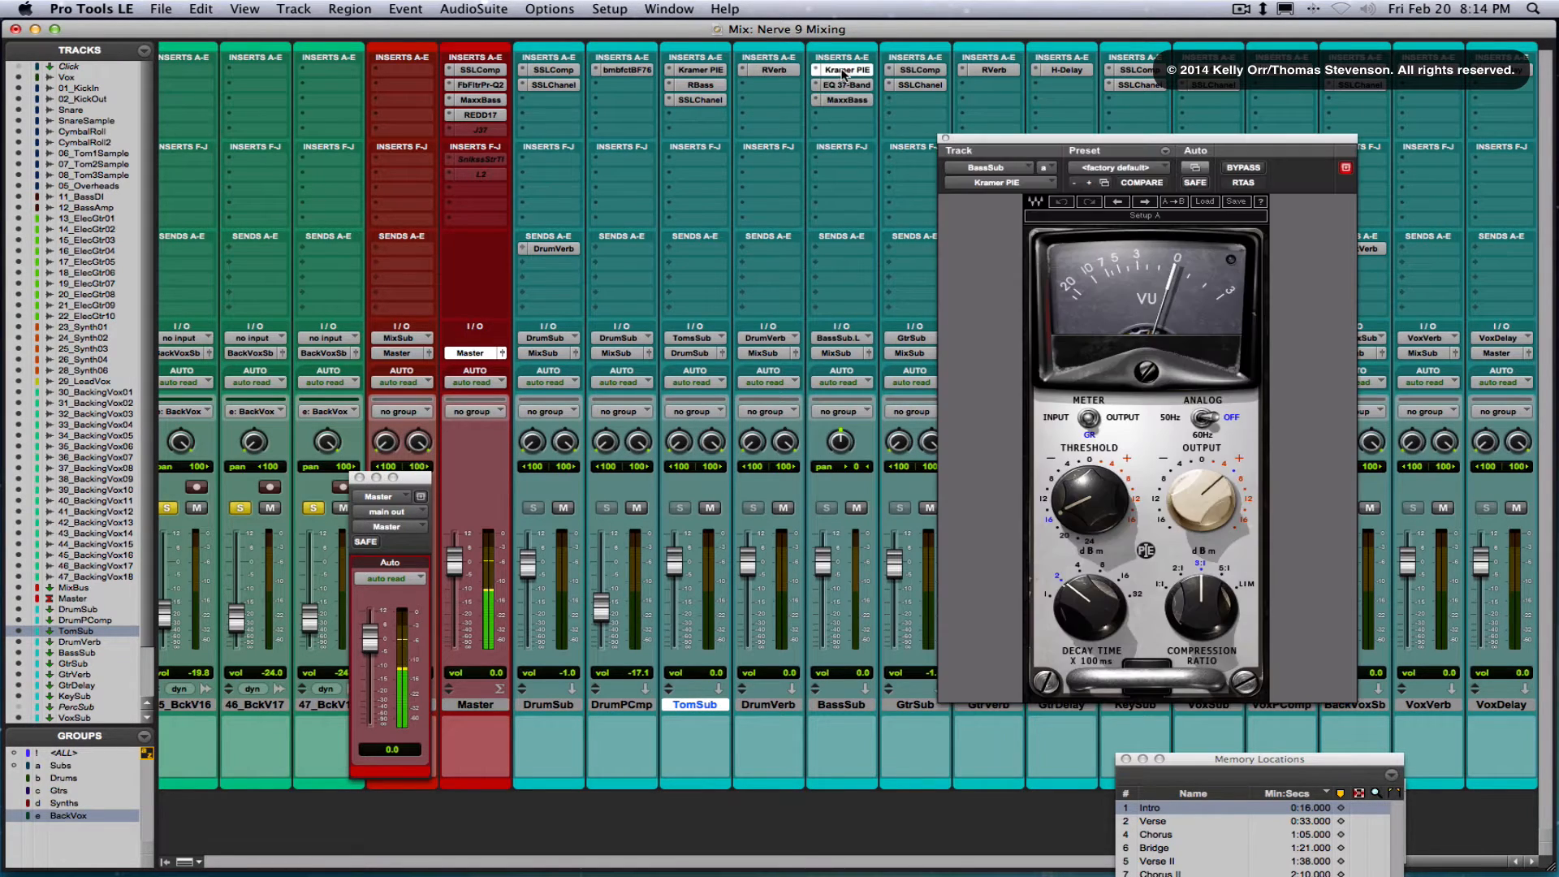
click(847, 84)
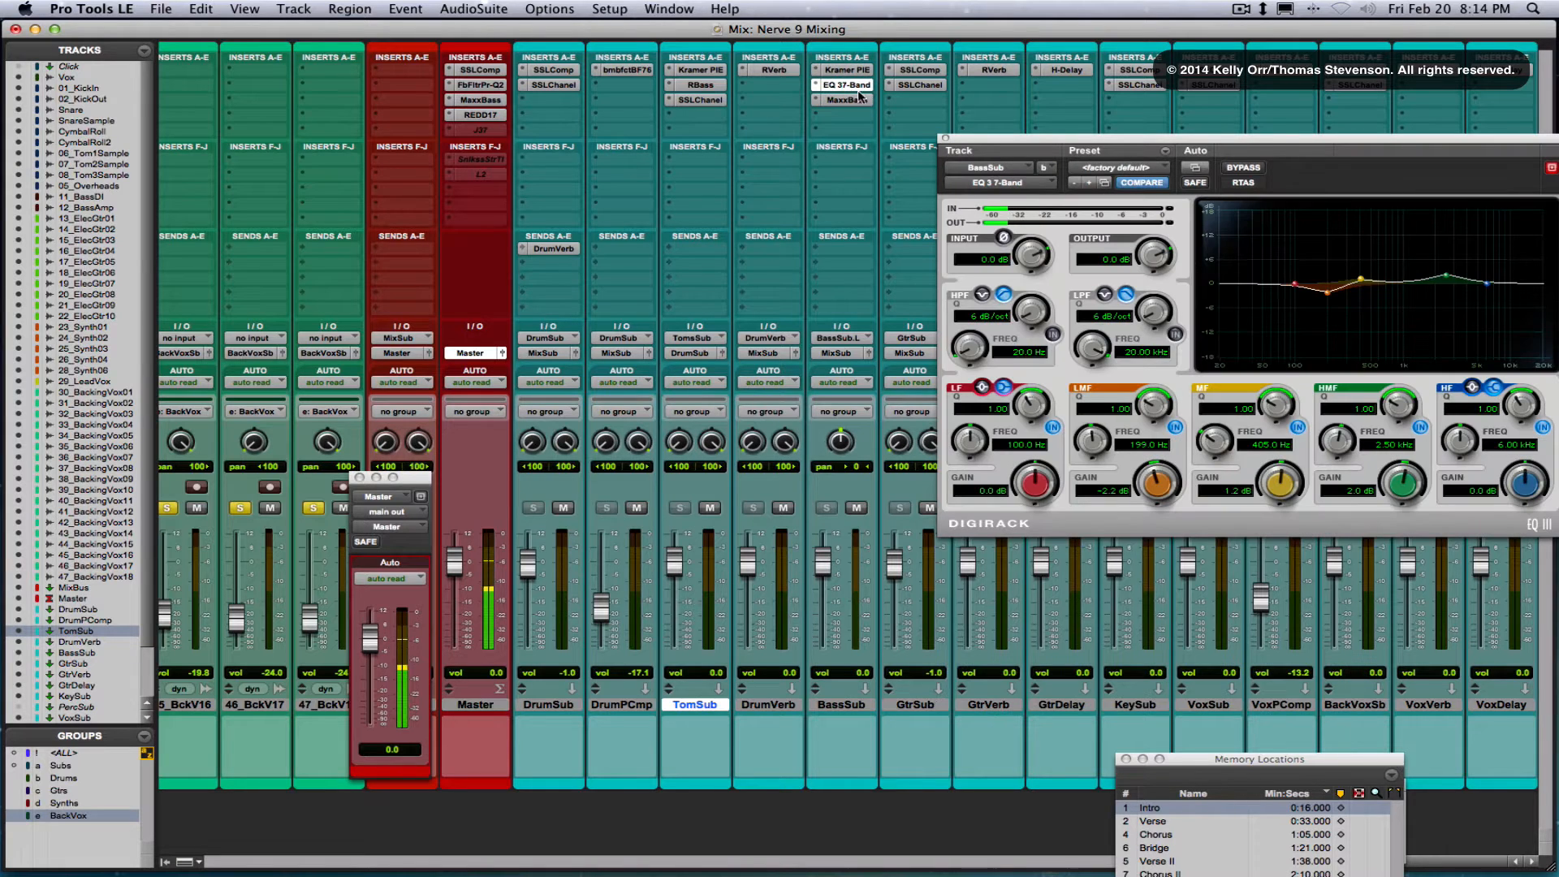
drag(1088, 138, 987, 138)
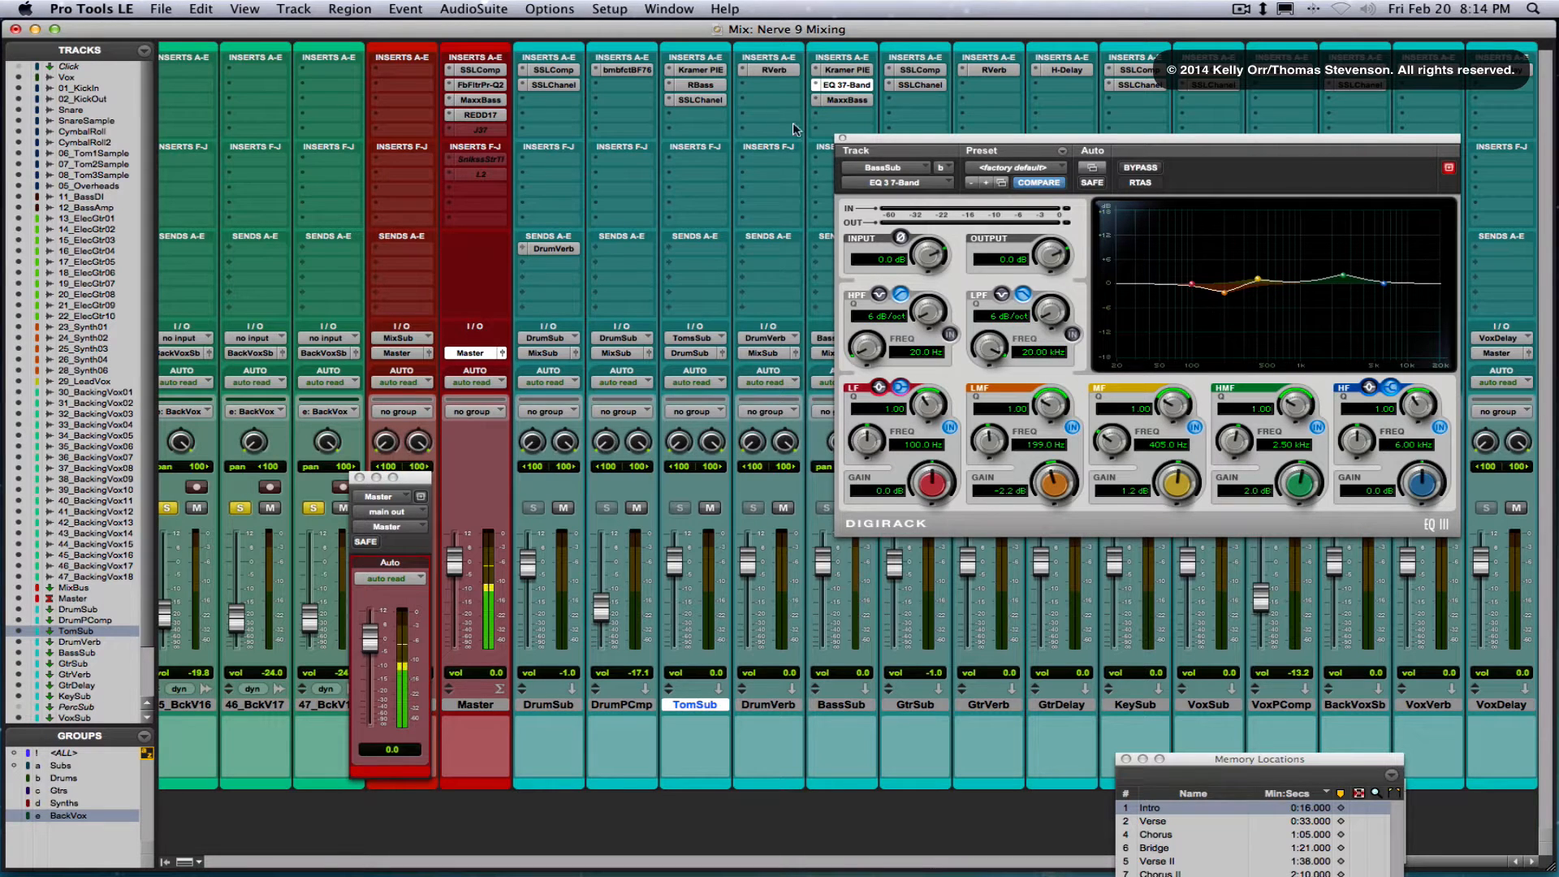
click(846, 100)
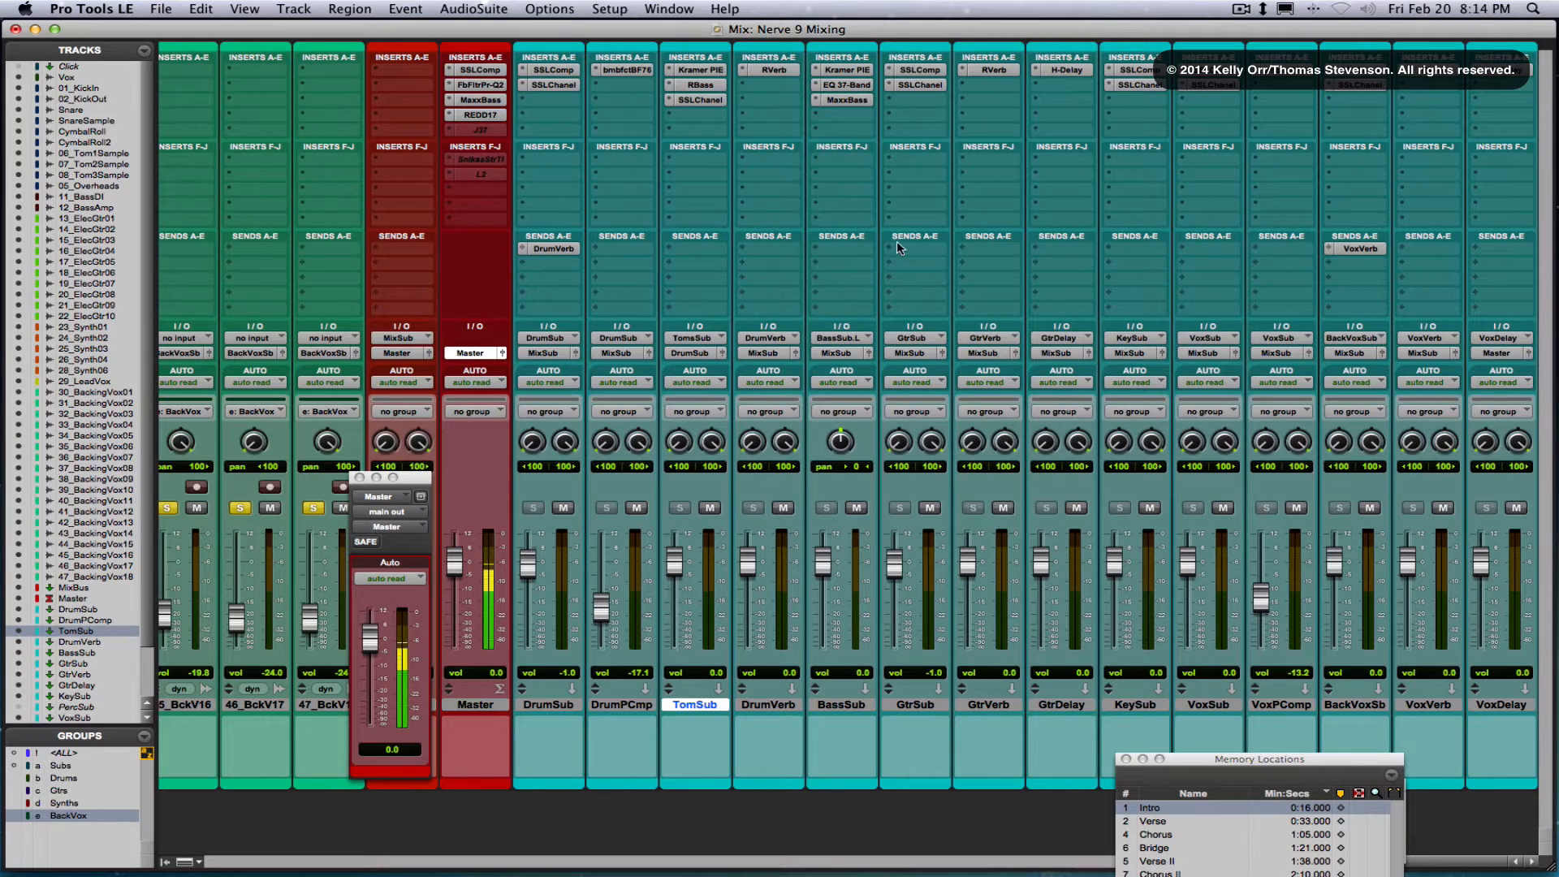
Inspect the GtrSub channel's SSLComp and SSLChannel inserts, pointing out the filter knobs, and close the plug-in window
click(932, 71)
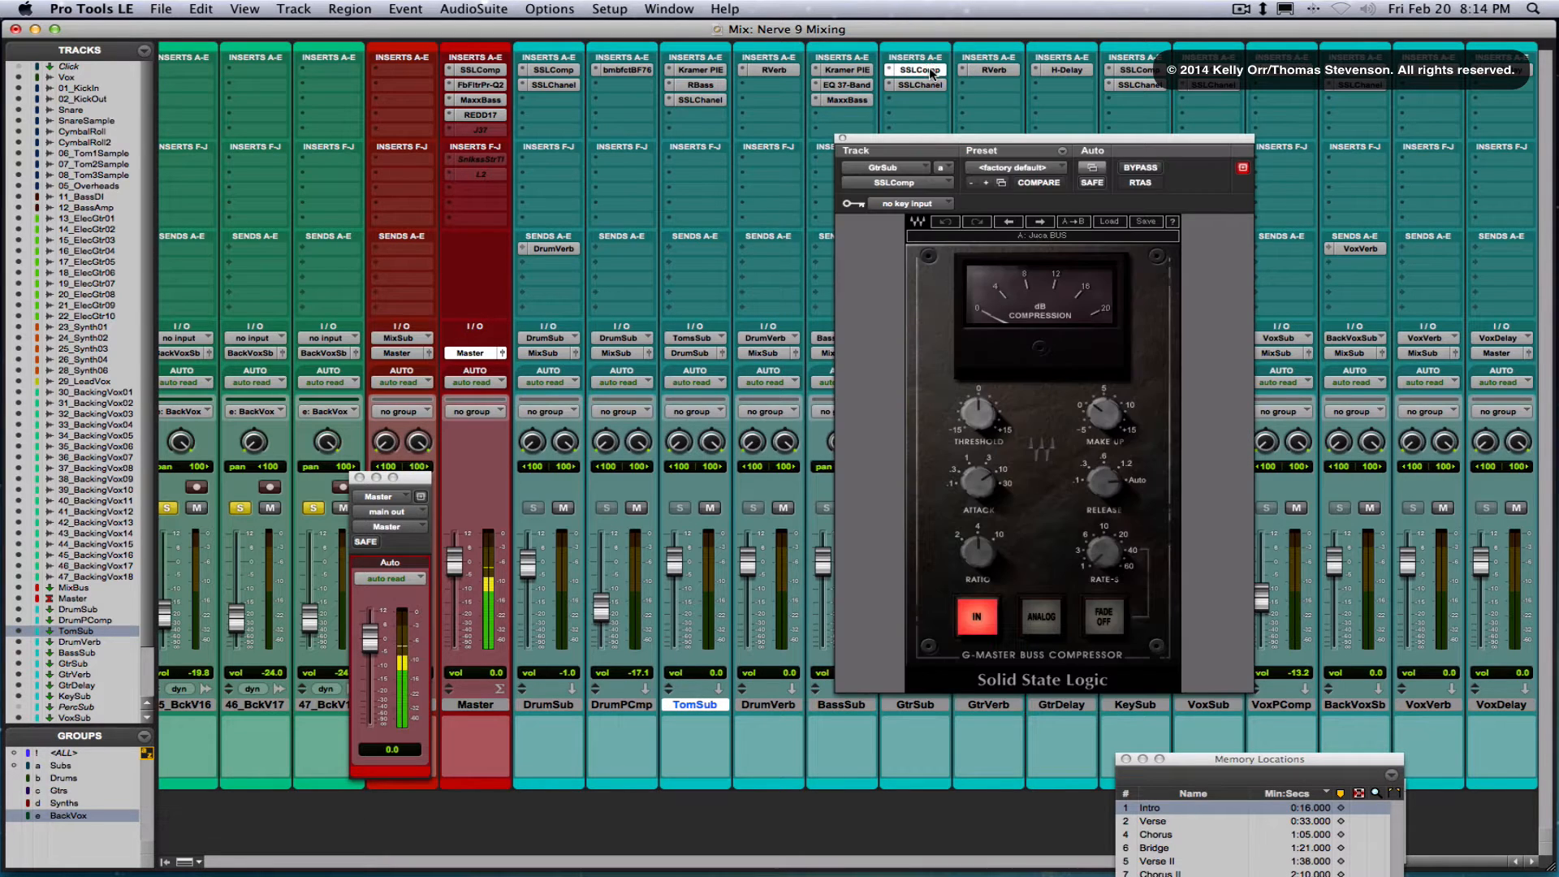
click(928, 87)
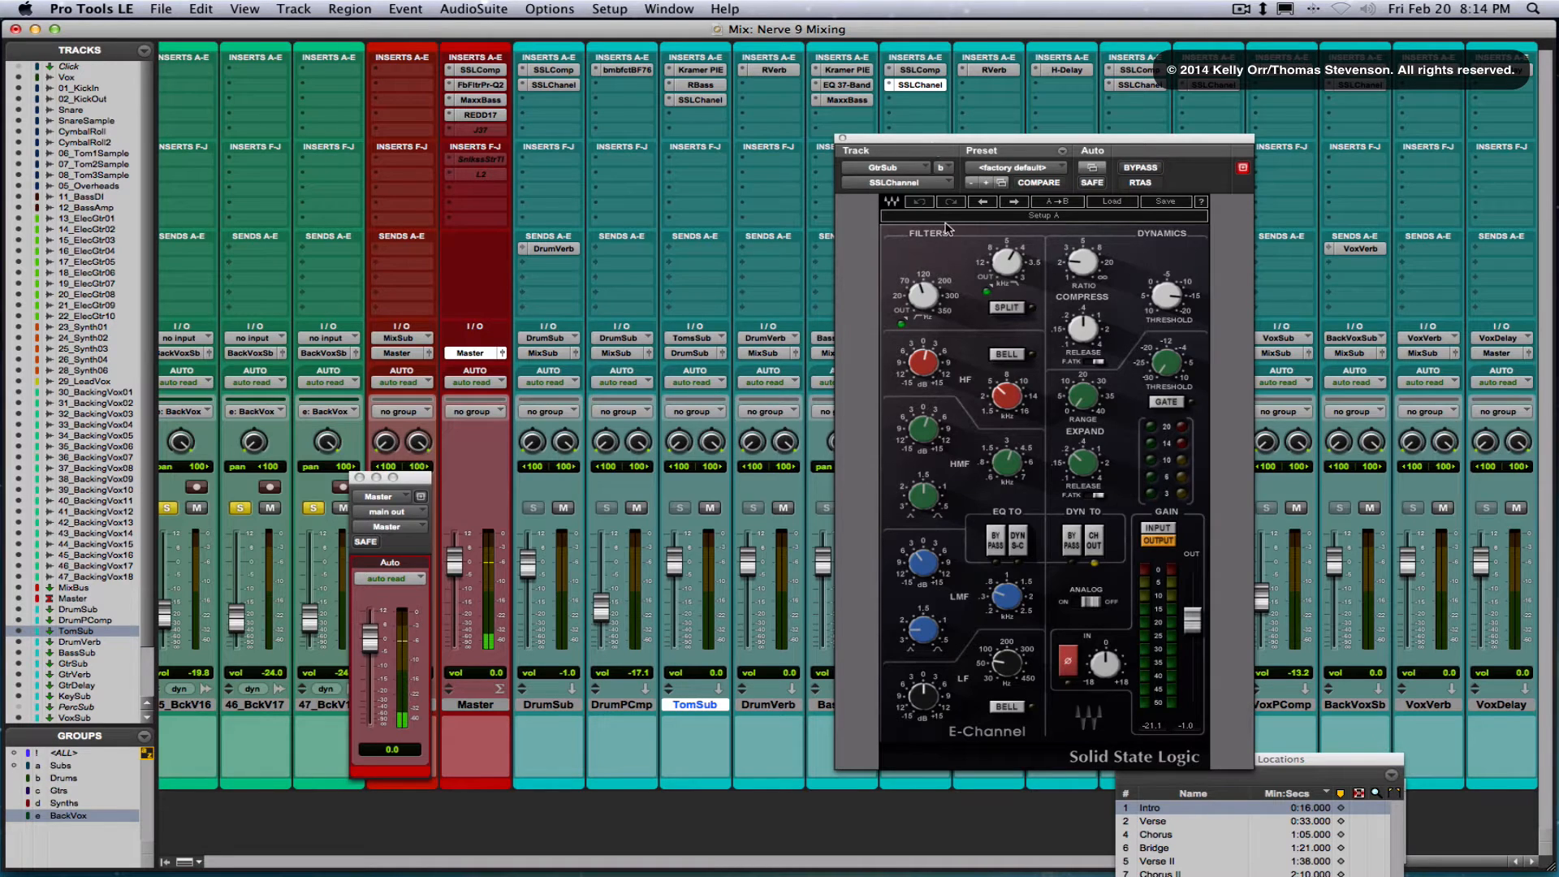
click(923, 298)
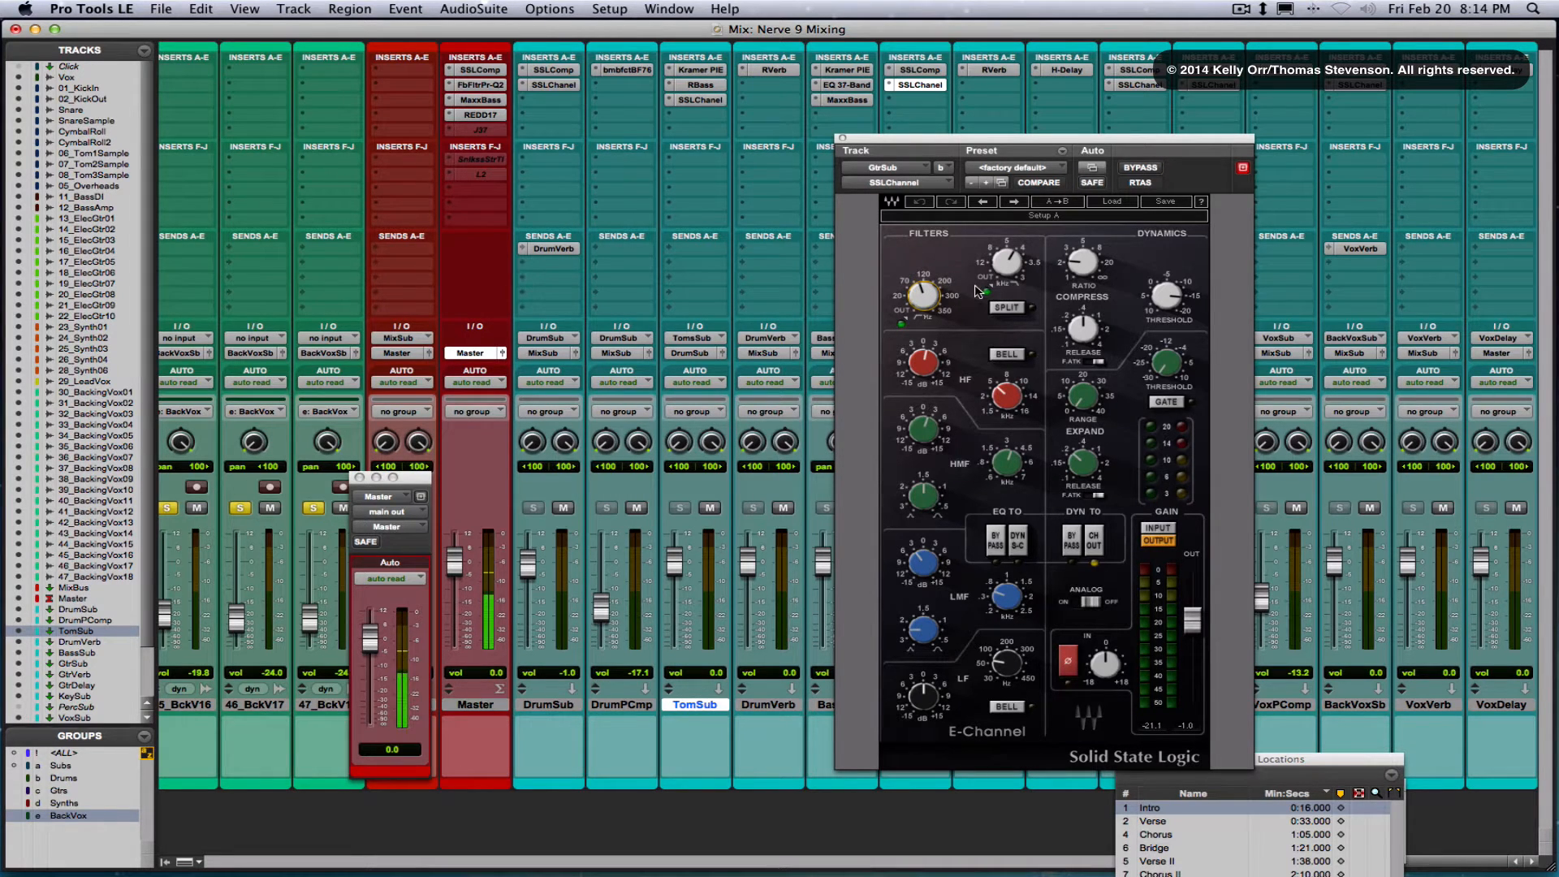
click(842, 138)
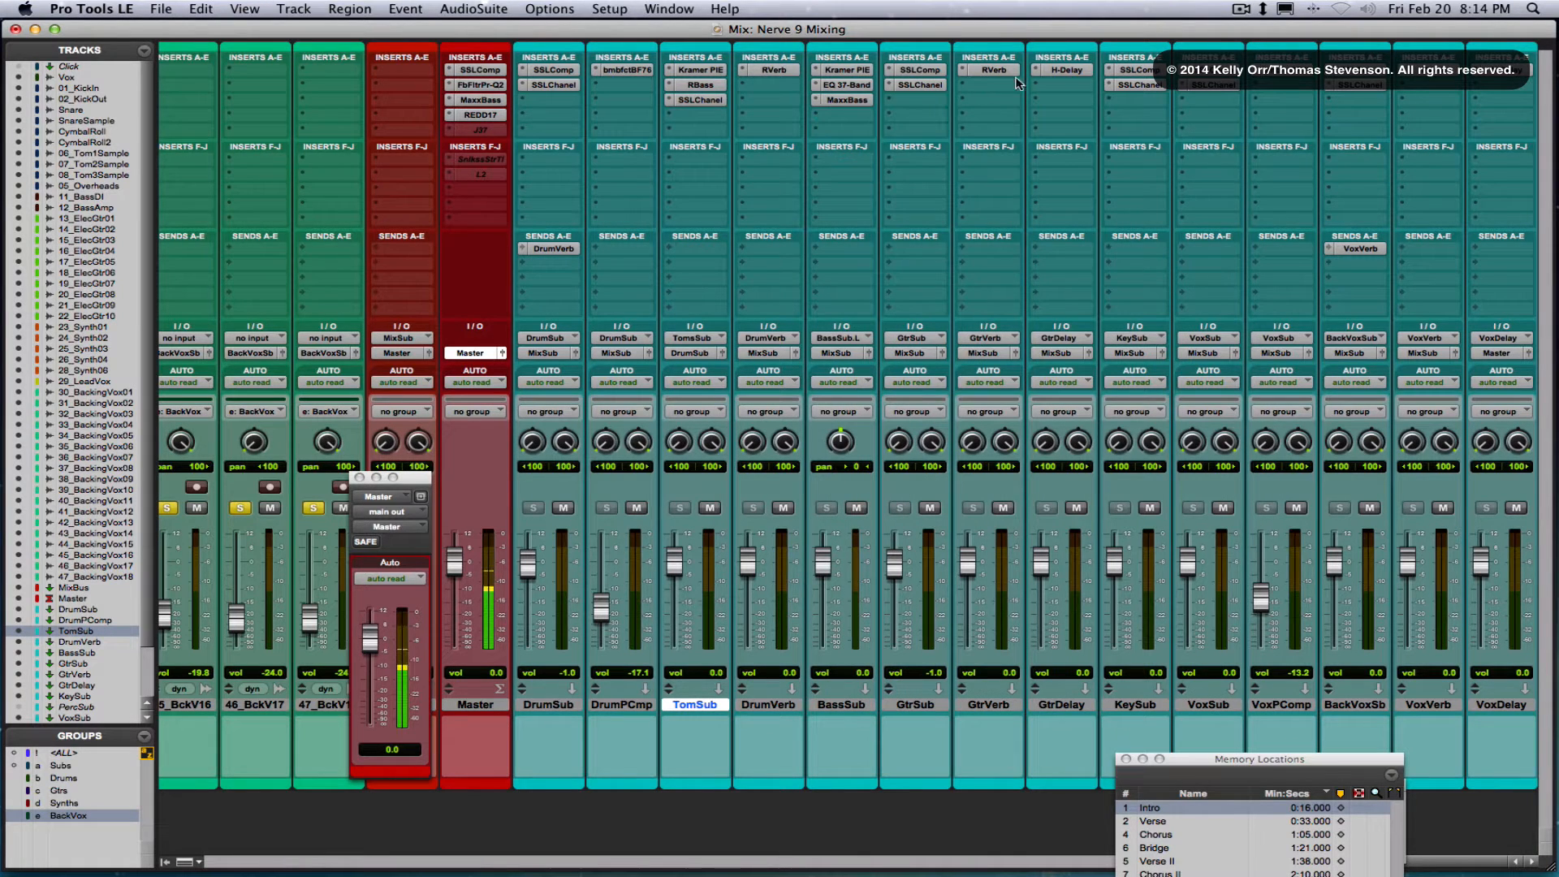
Inspect the GtrDelay channel's H-Delay insert and the KeySub channel's SSLComp and SSLChannel inserts, closing the plug-in window at the end
click(1059, 71)
click(1059, 71)
click(1137, 70)
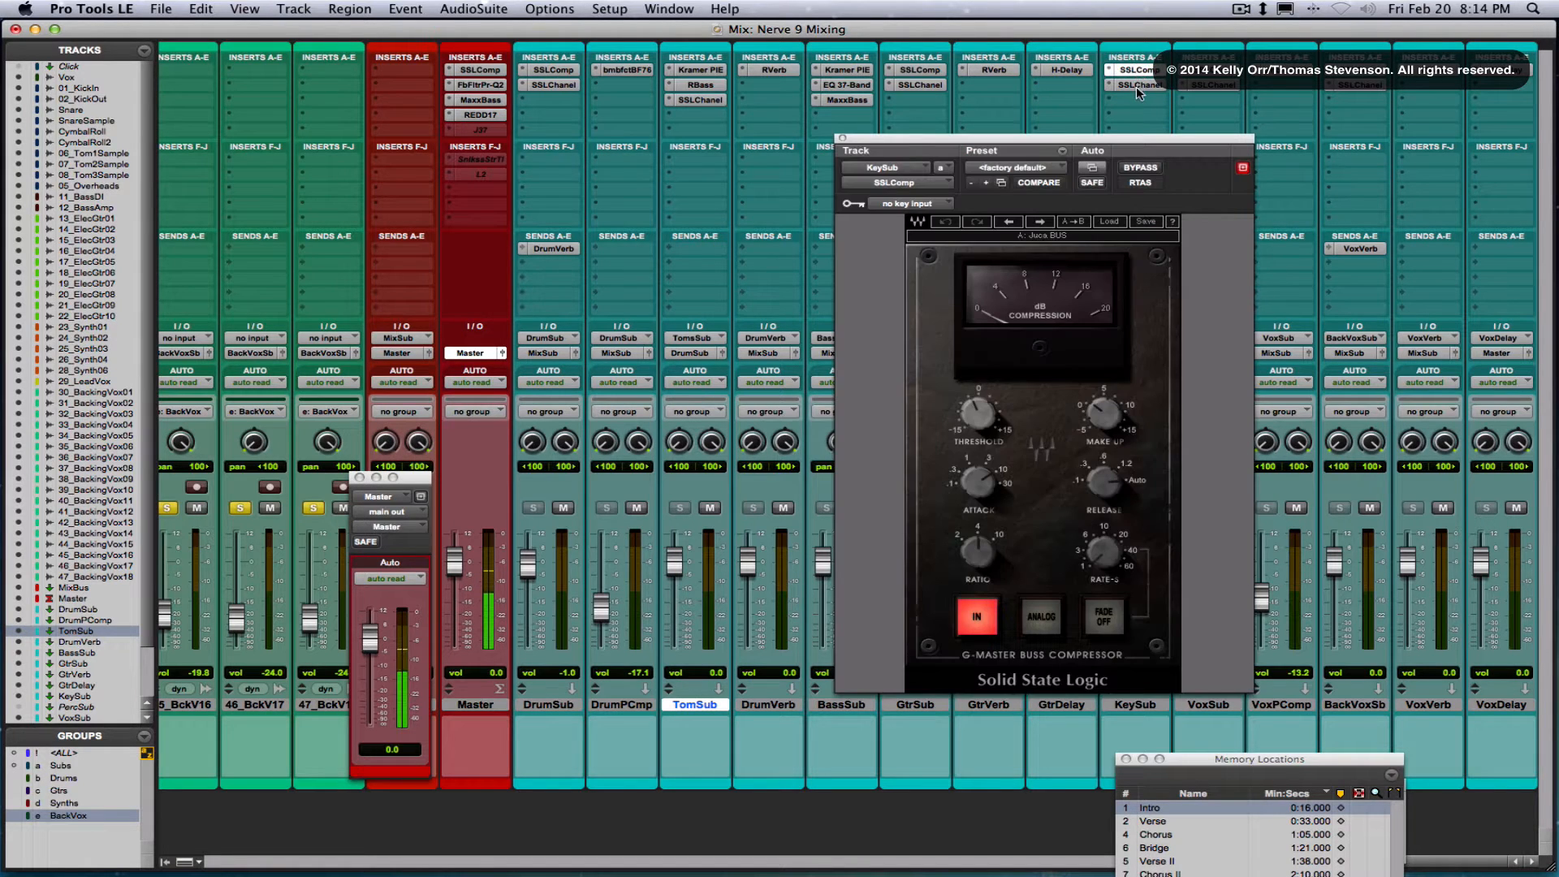
click(1139, 85)
click(842, 138)
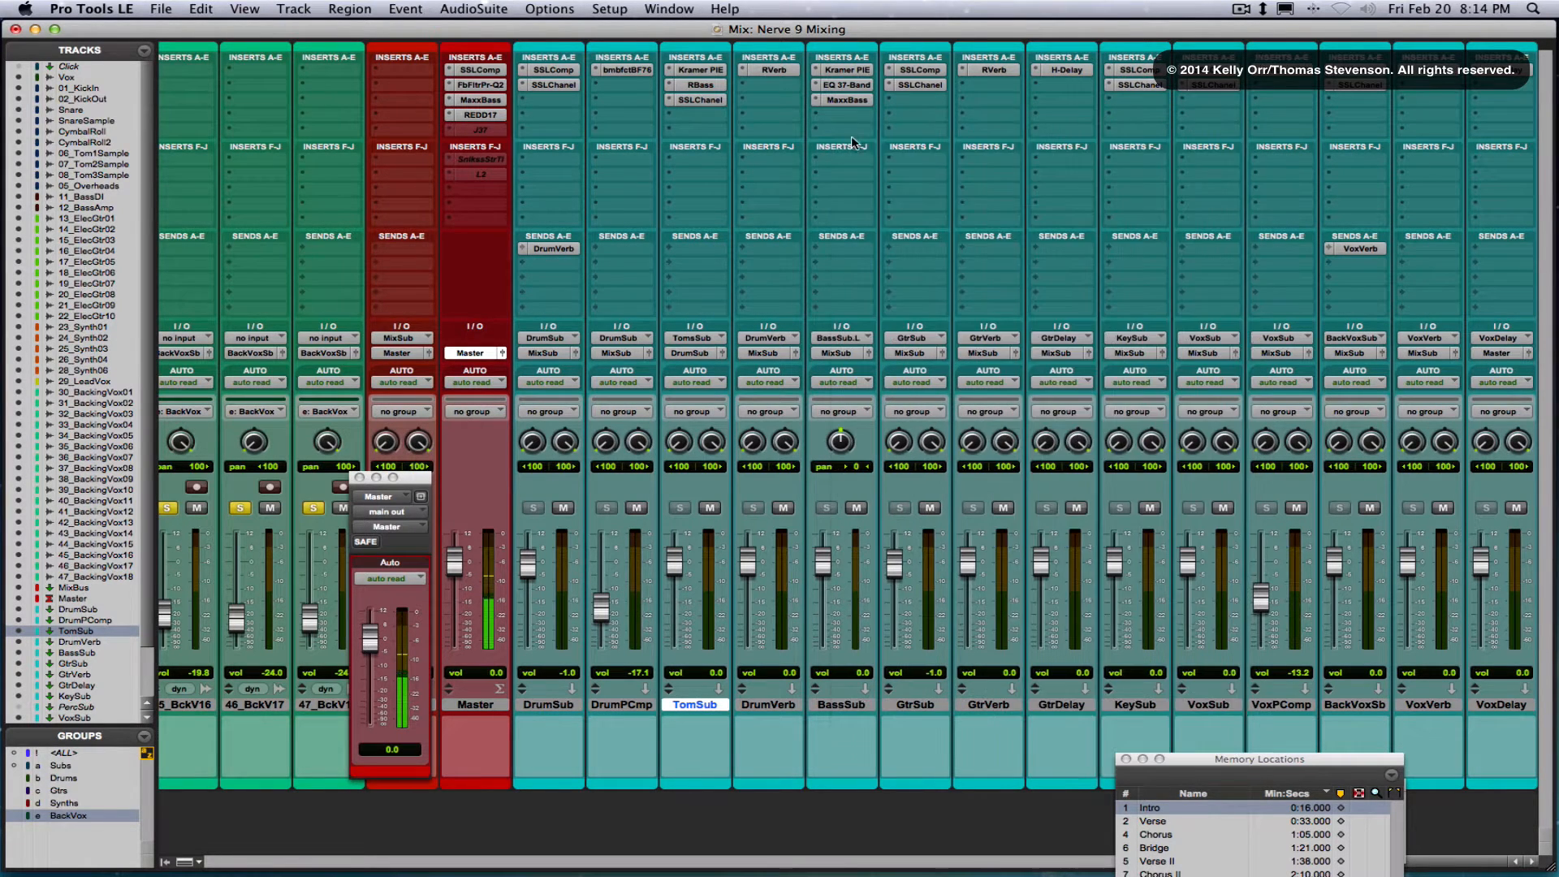
Inspect the VoxSub channel's SSLComp and SSLChannel inserts and close the plug-in window
click(1218, 73)
click(1218, 86)
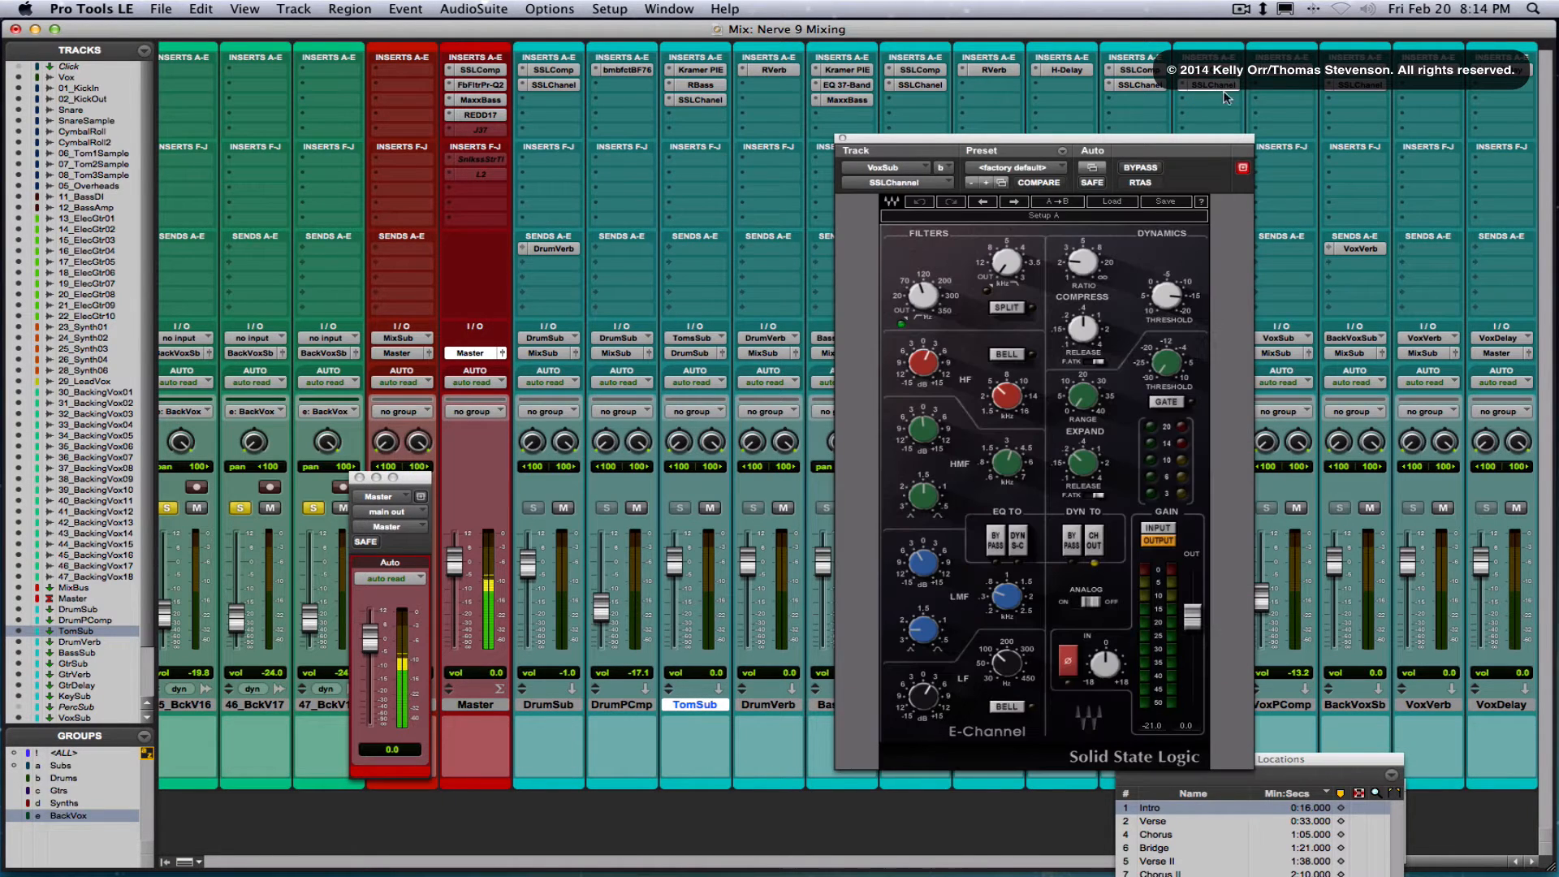
click(841, 139)
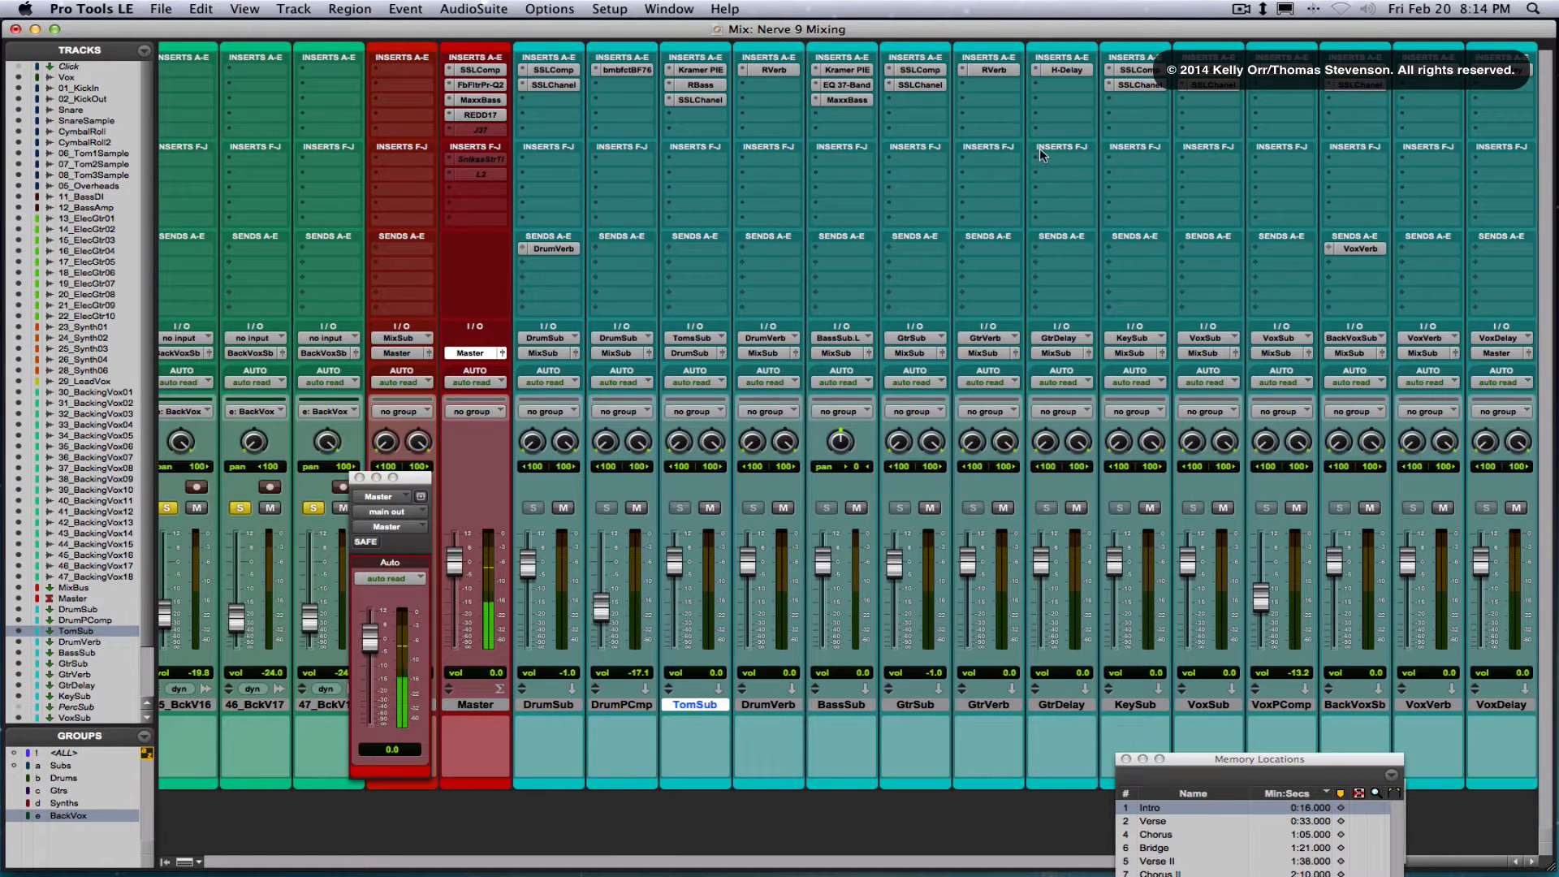
Rearrange the floating Memory Locations and Master output windows so that the MixBus channel is no longer covered
drag(1231, 765, 937, 745)
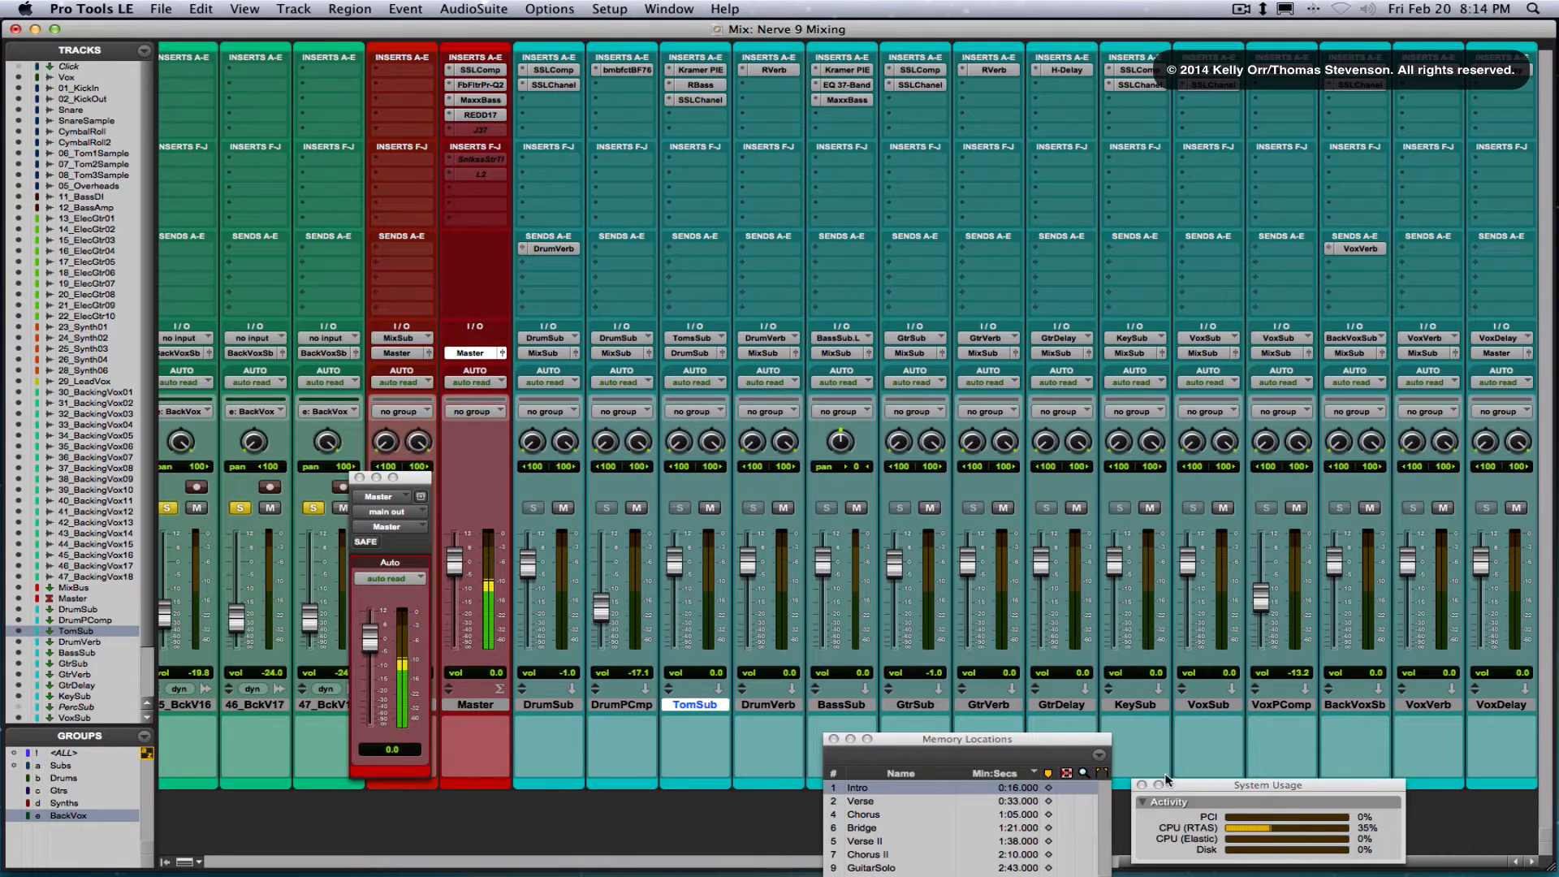
drag(1047, 745, 1385, 724)
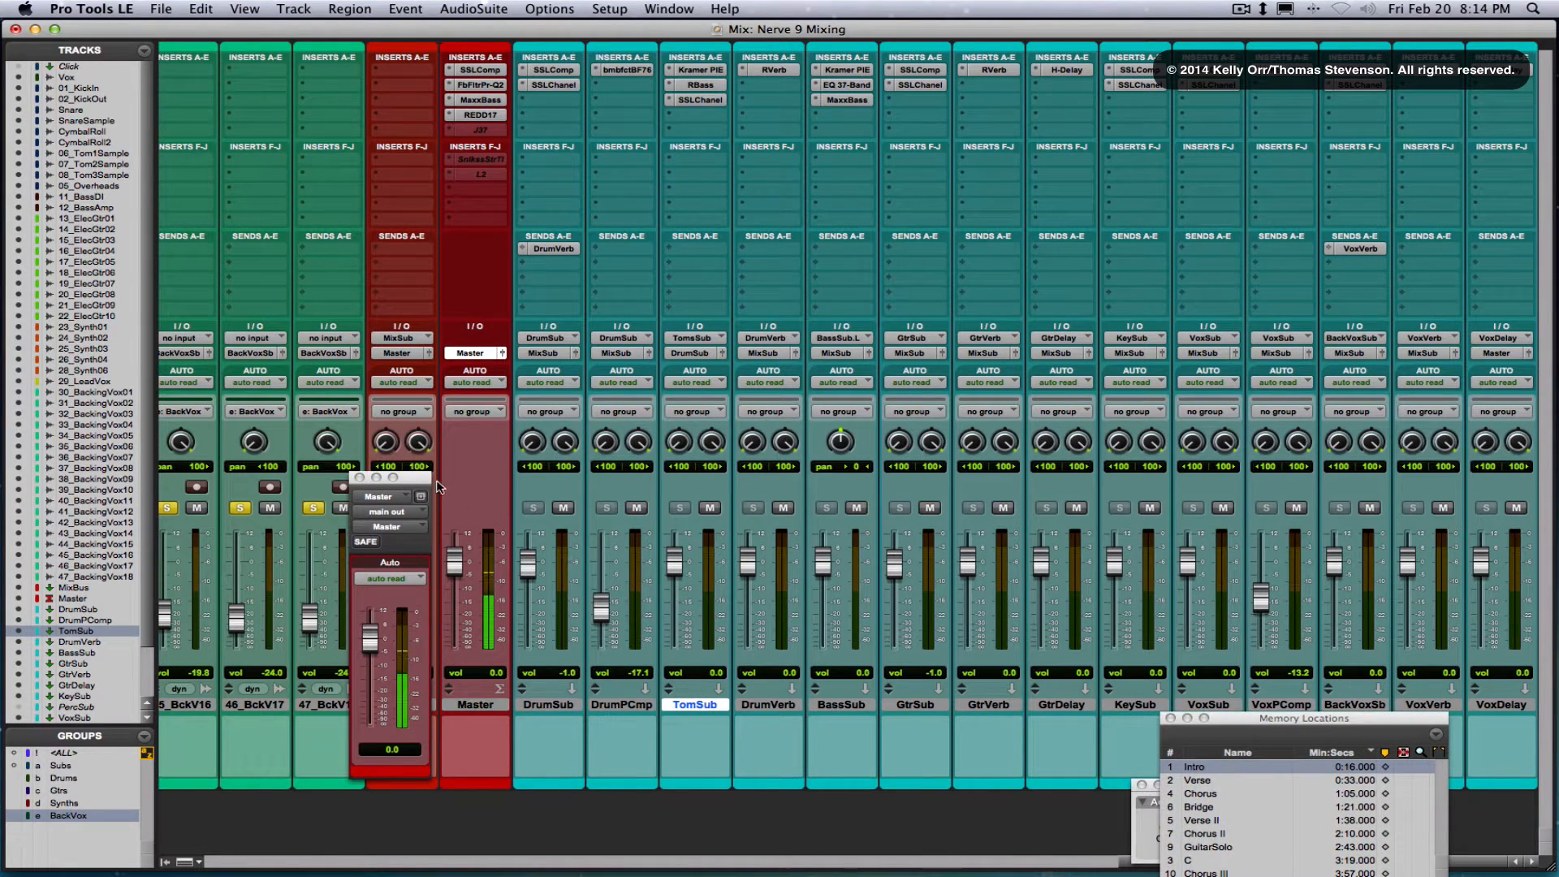
drag(437, 482, 1531, 563)
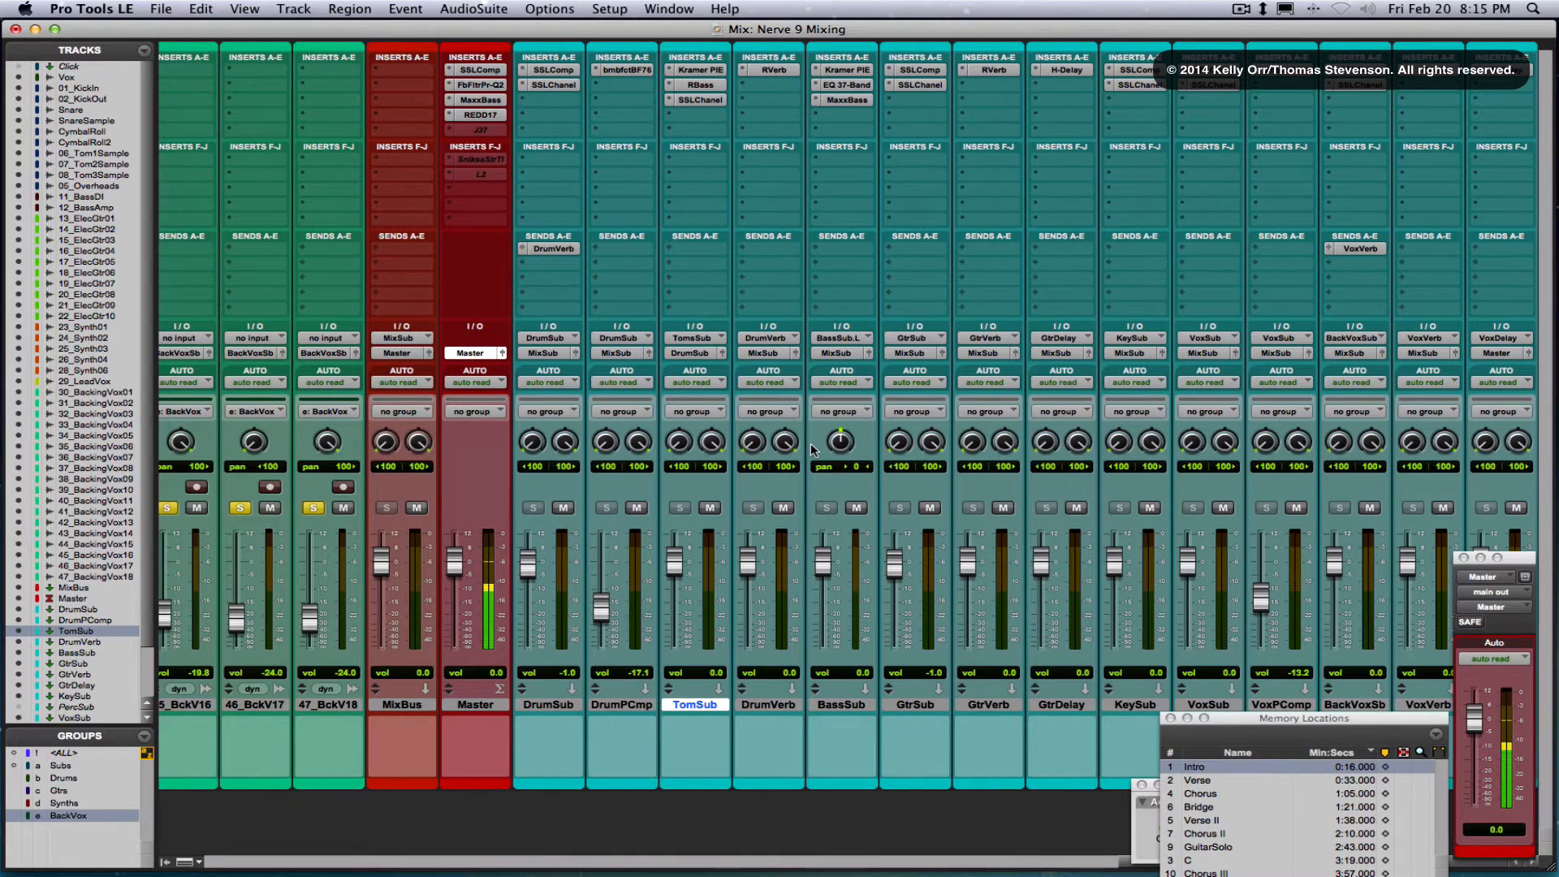
Look back across the backing vocal channels and select the 29_LeadVox channel in the mixer
scroll(812, 448, left, 10)
scroll(812, 448, left, 5)
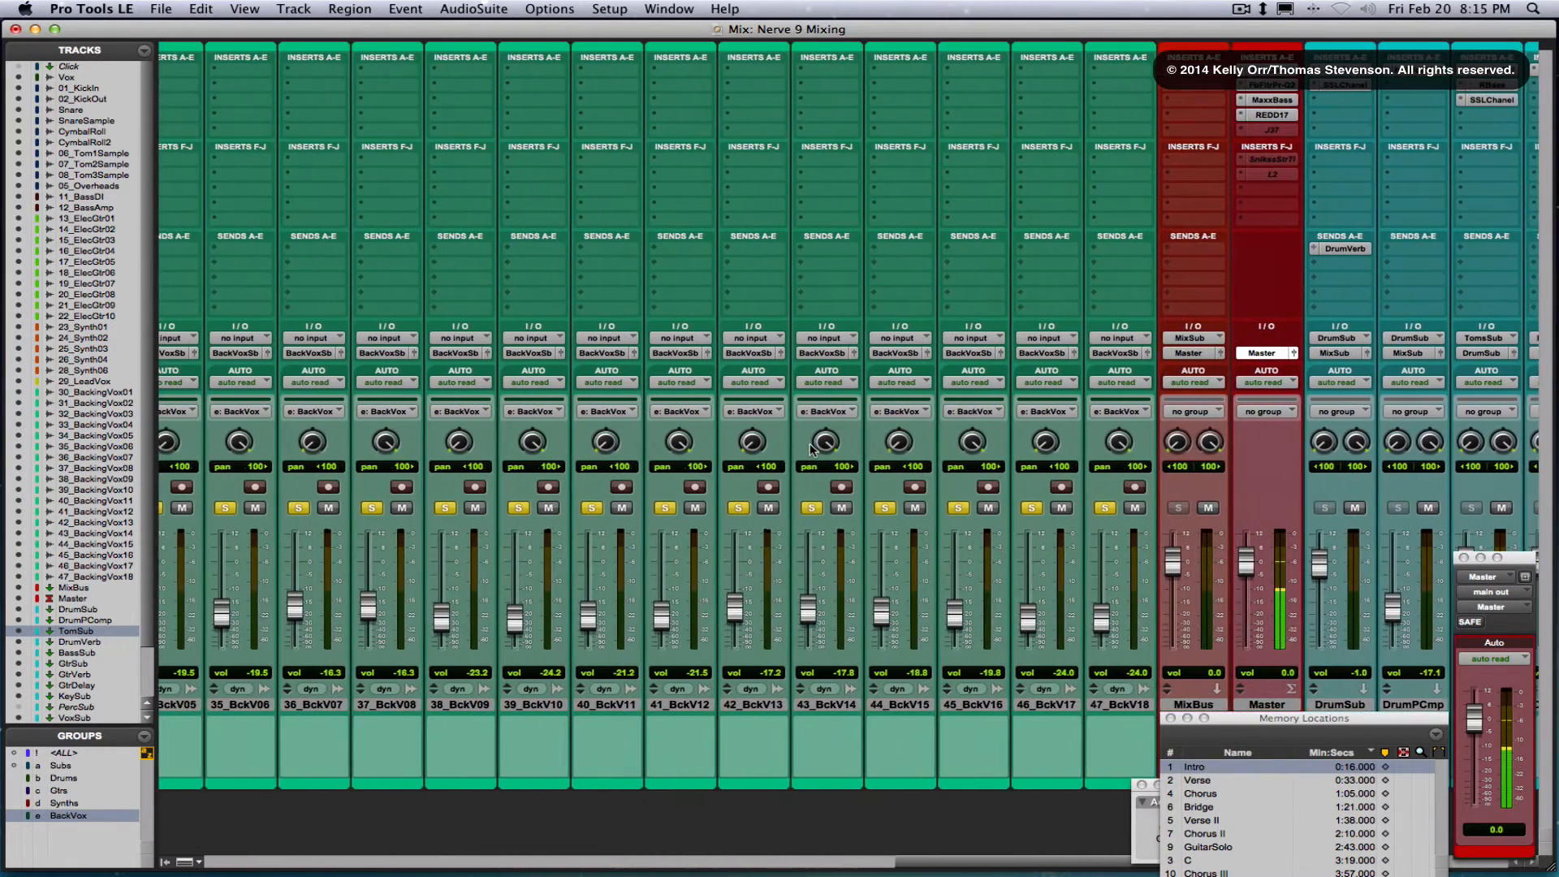
scroll(812, 448, left, 3)
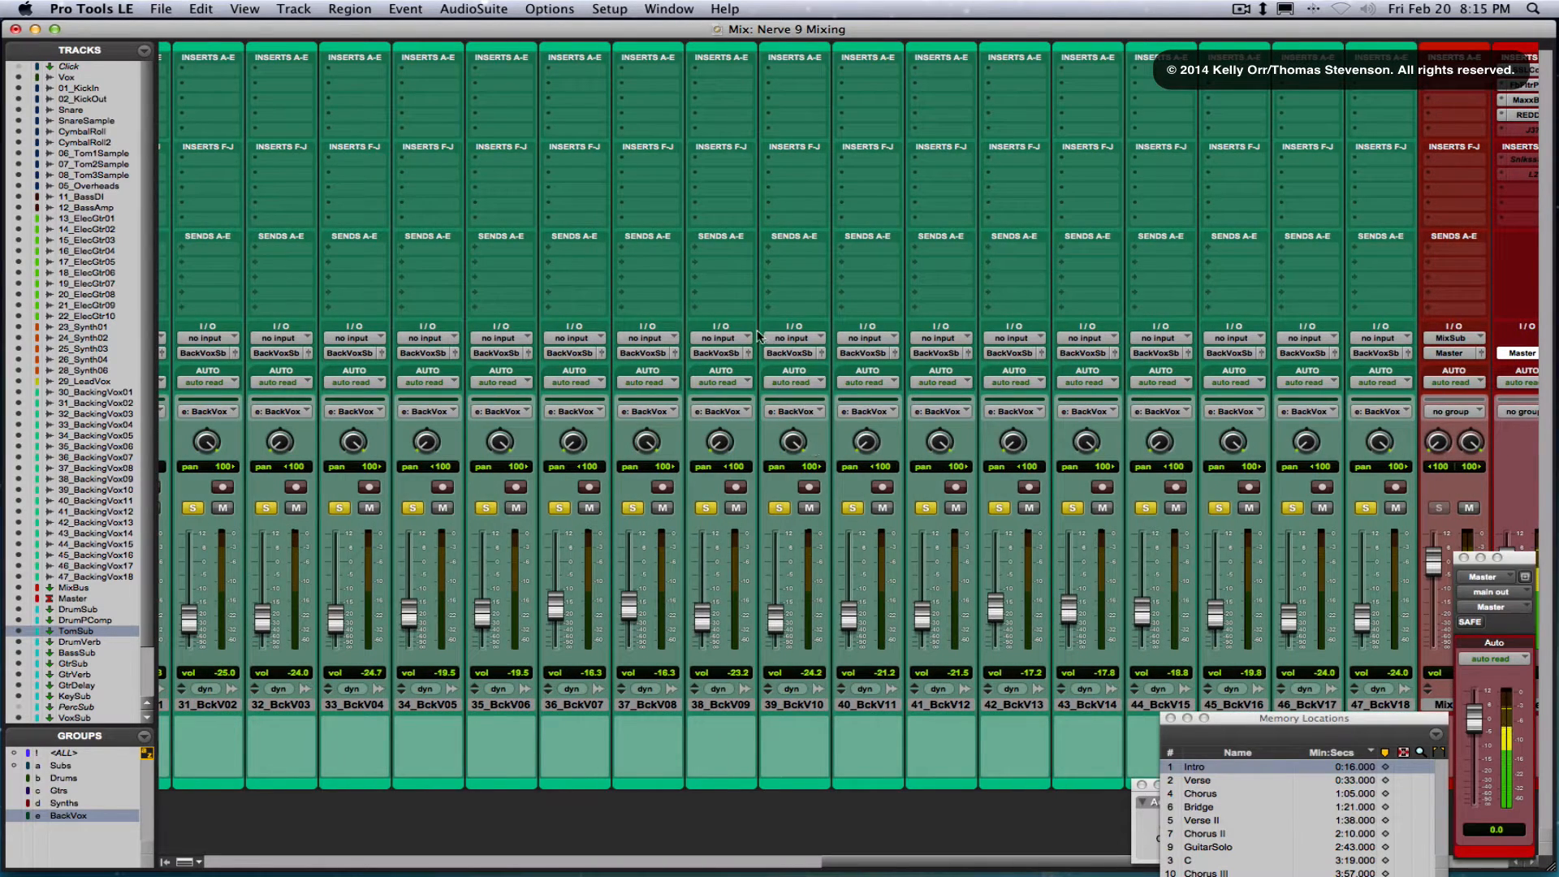
scroll(760, 328, left, 3)
scroll(760, 329, left, 2)
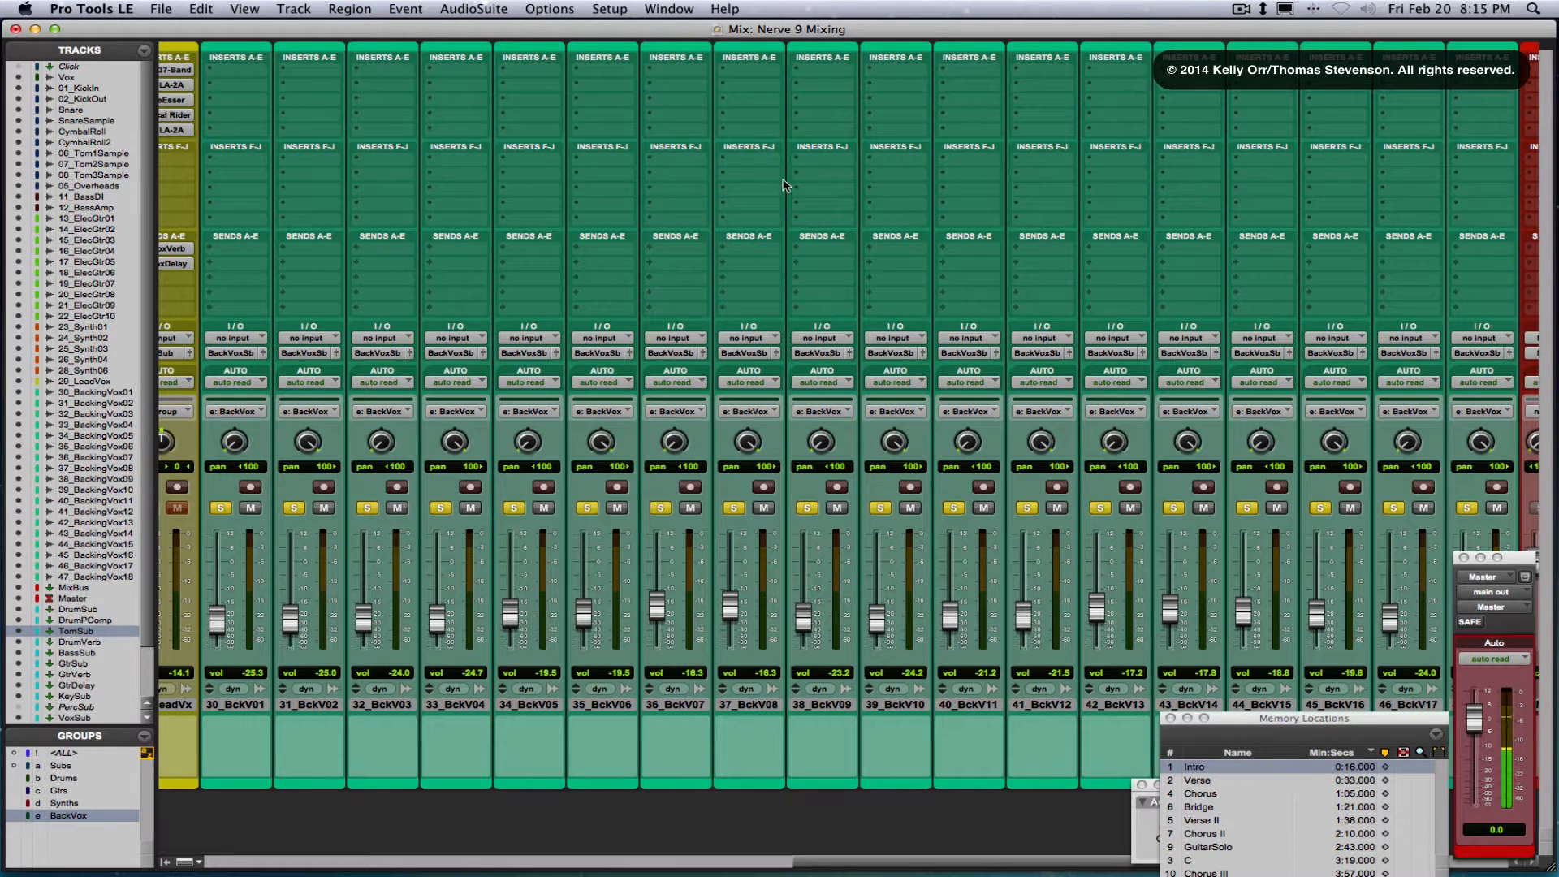
scroll(797, 181, left, 8)
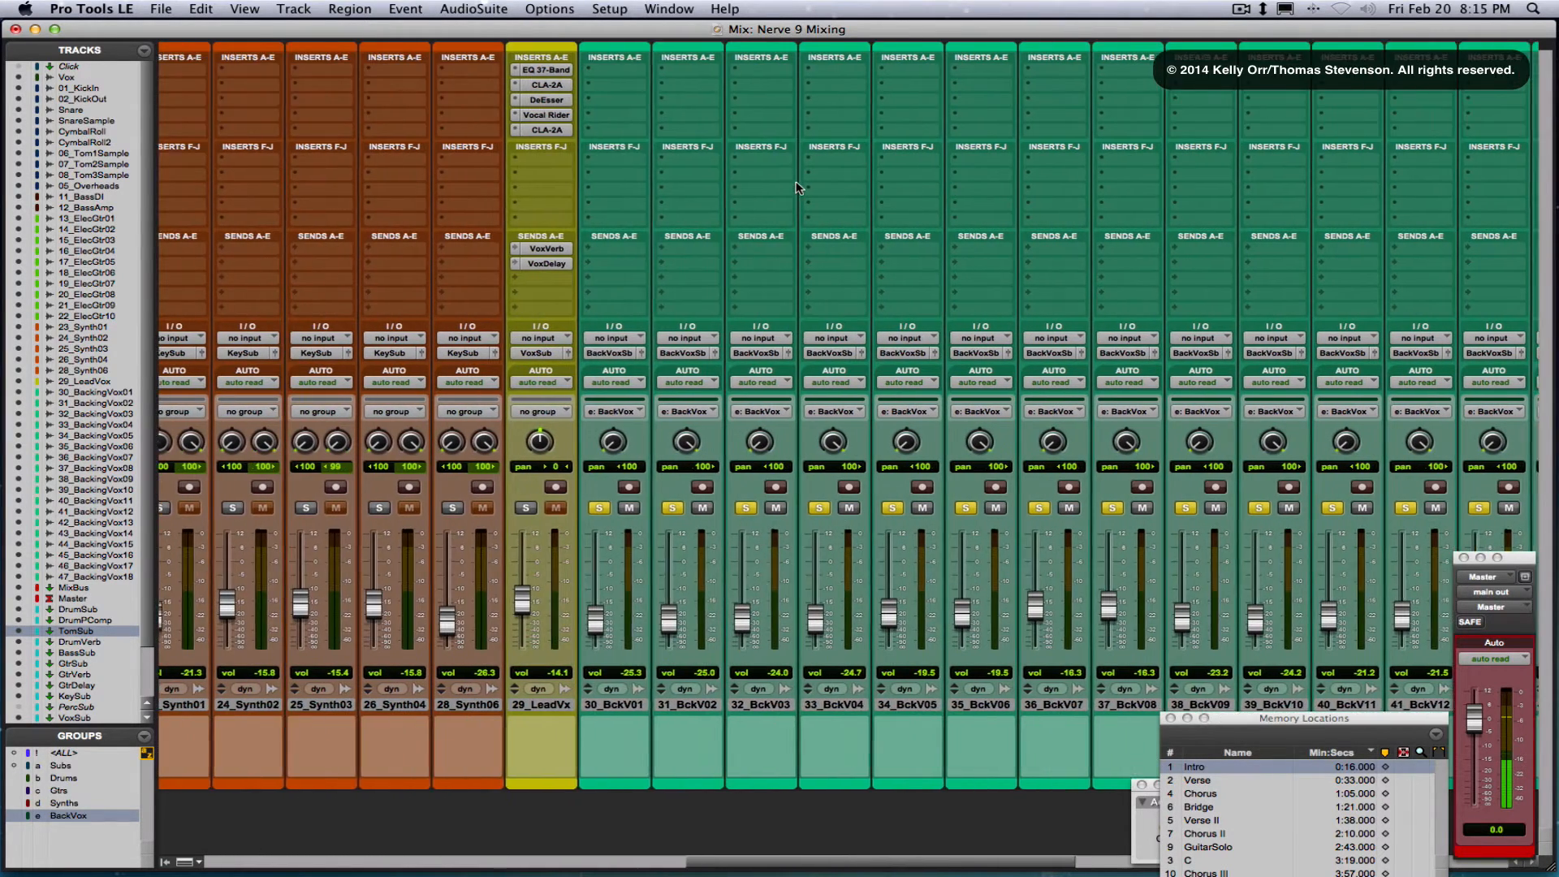
scroll(797, 187, left, 2)
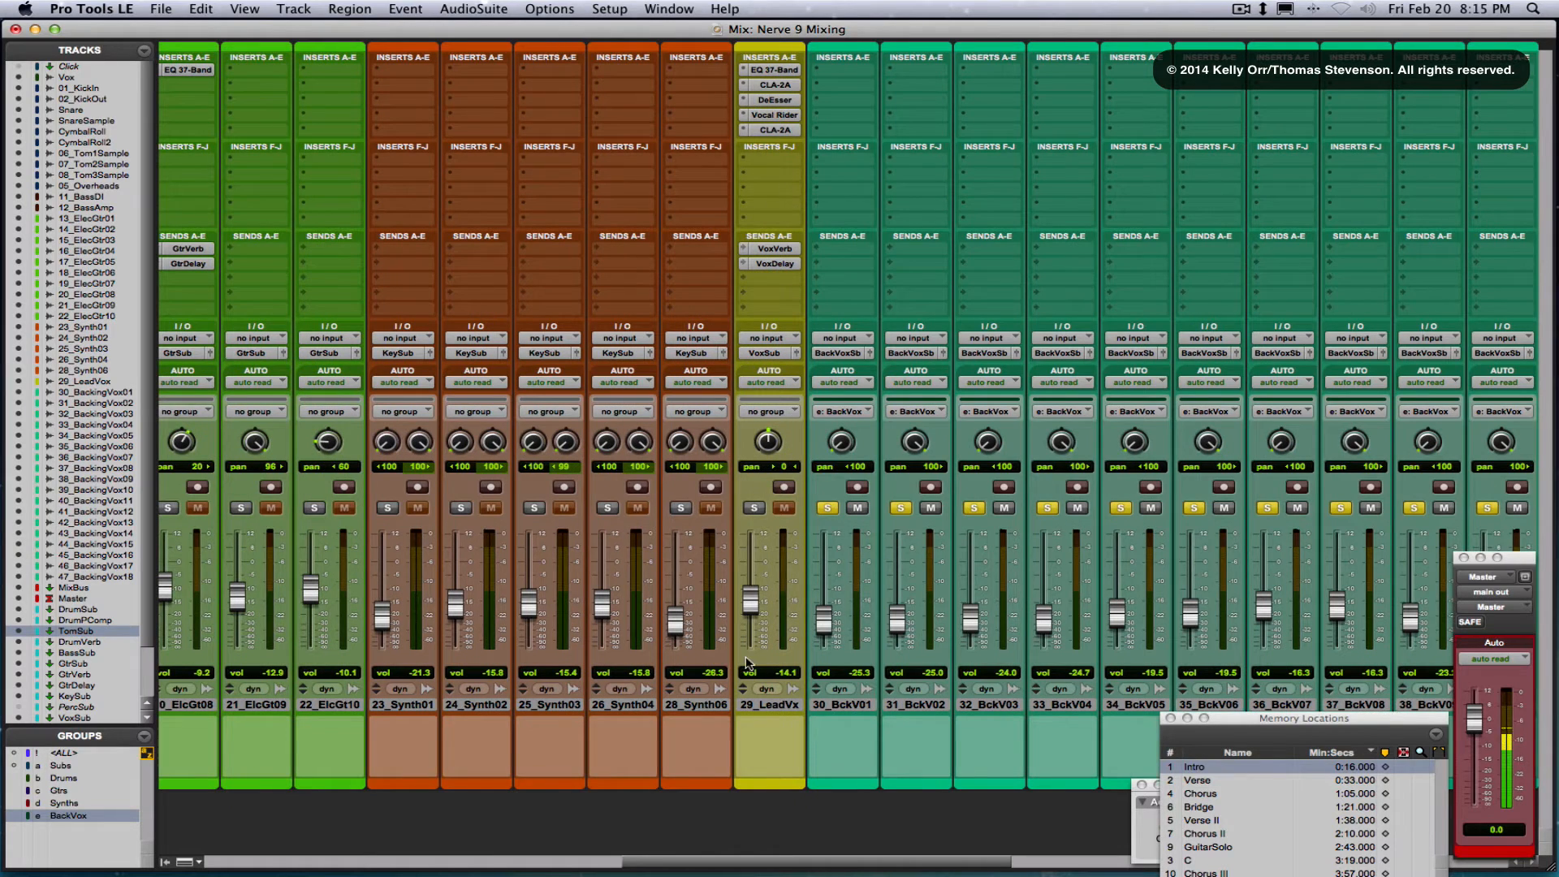
click(770, 706)
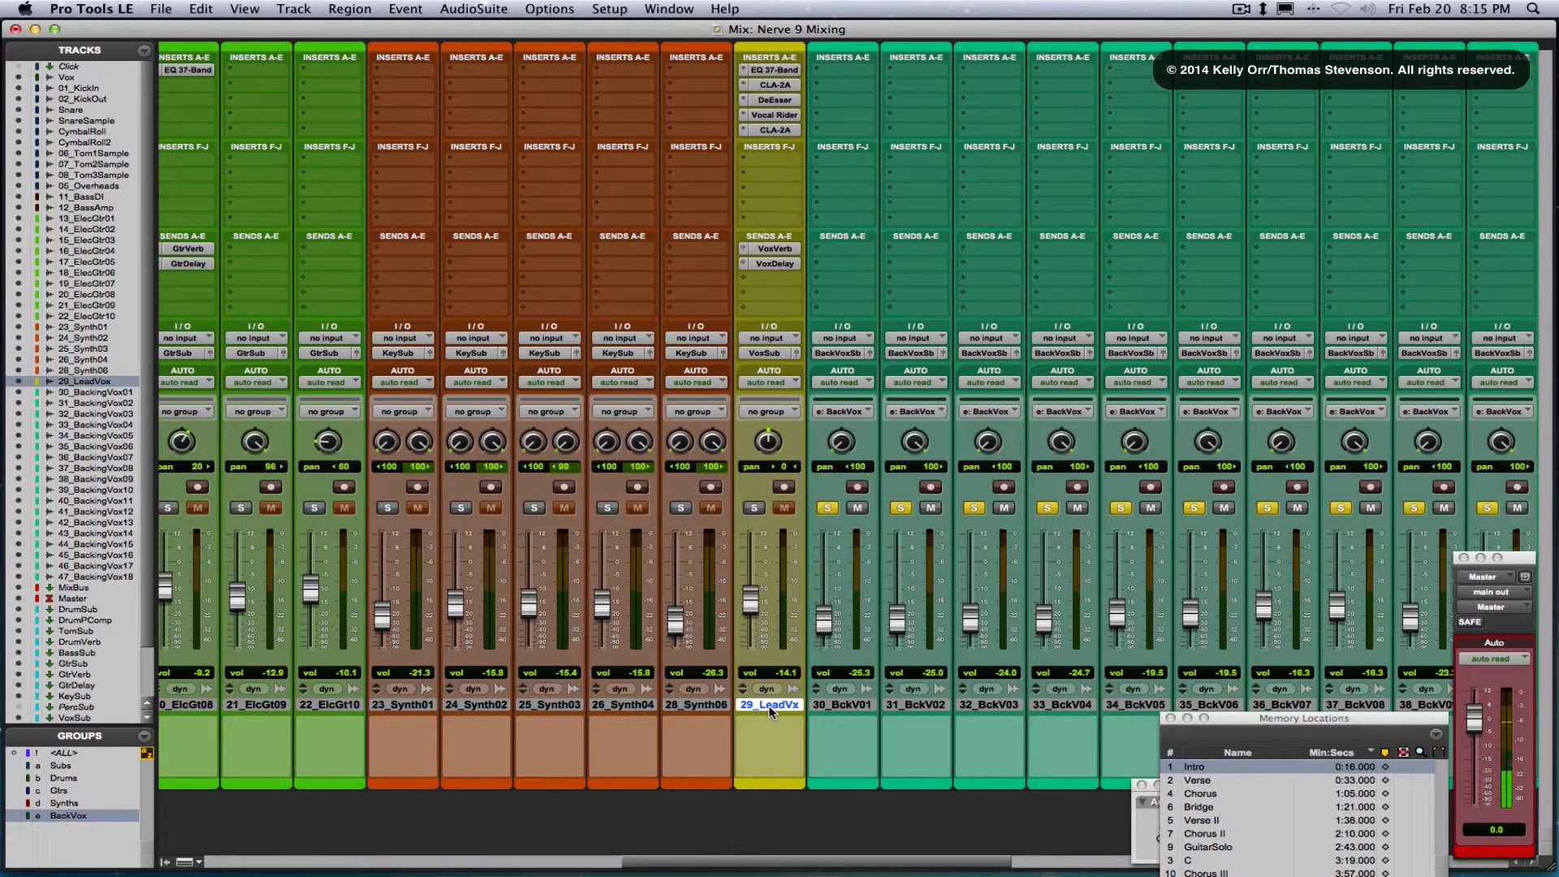
In the Edit window, solo the 29_LeadVox track and place the playback cursor at 0:31.000, just before the verse
key(shift+super+0)
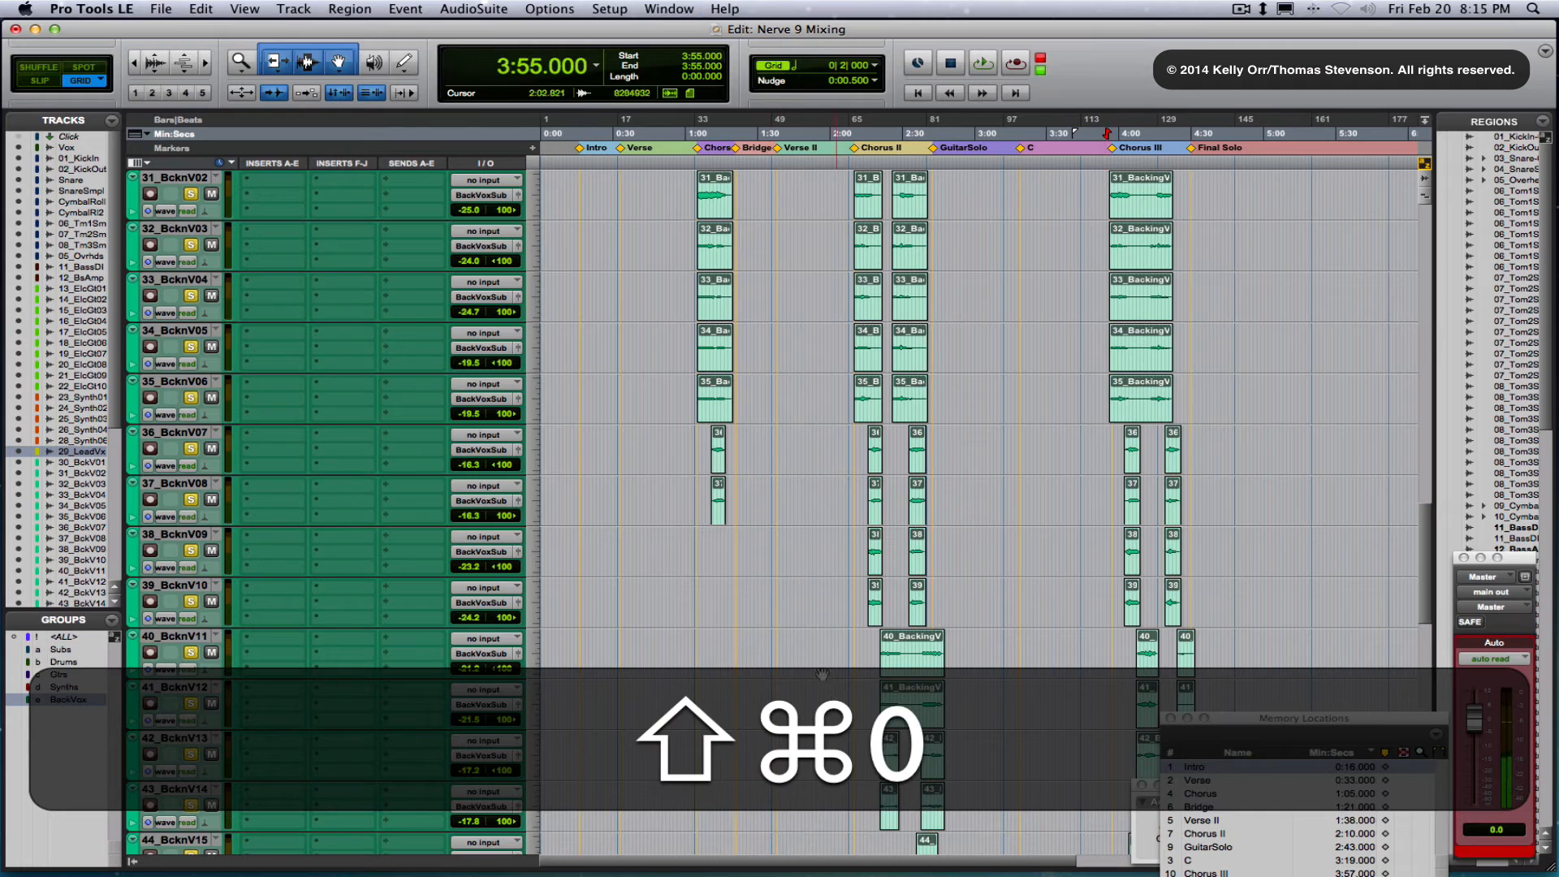
scroll(187, 300, up, 10)
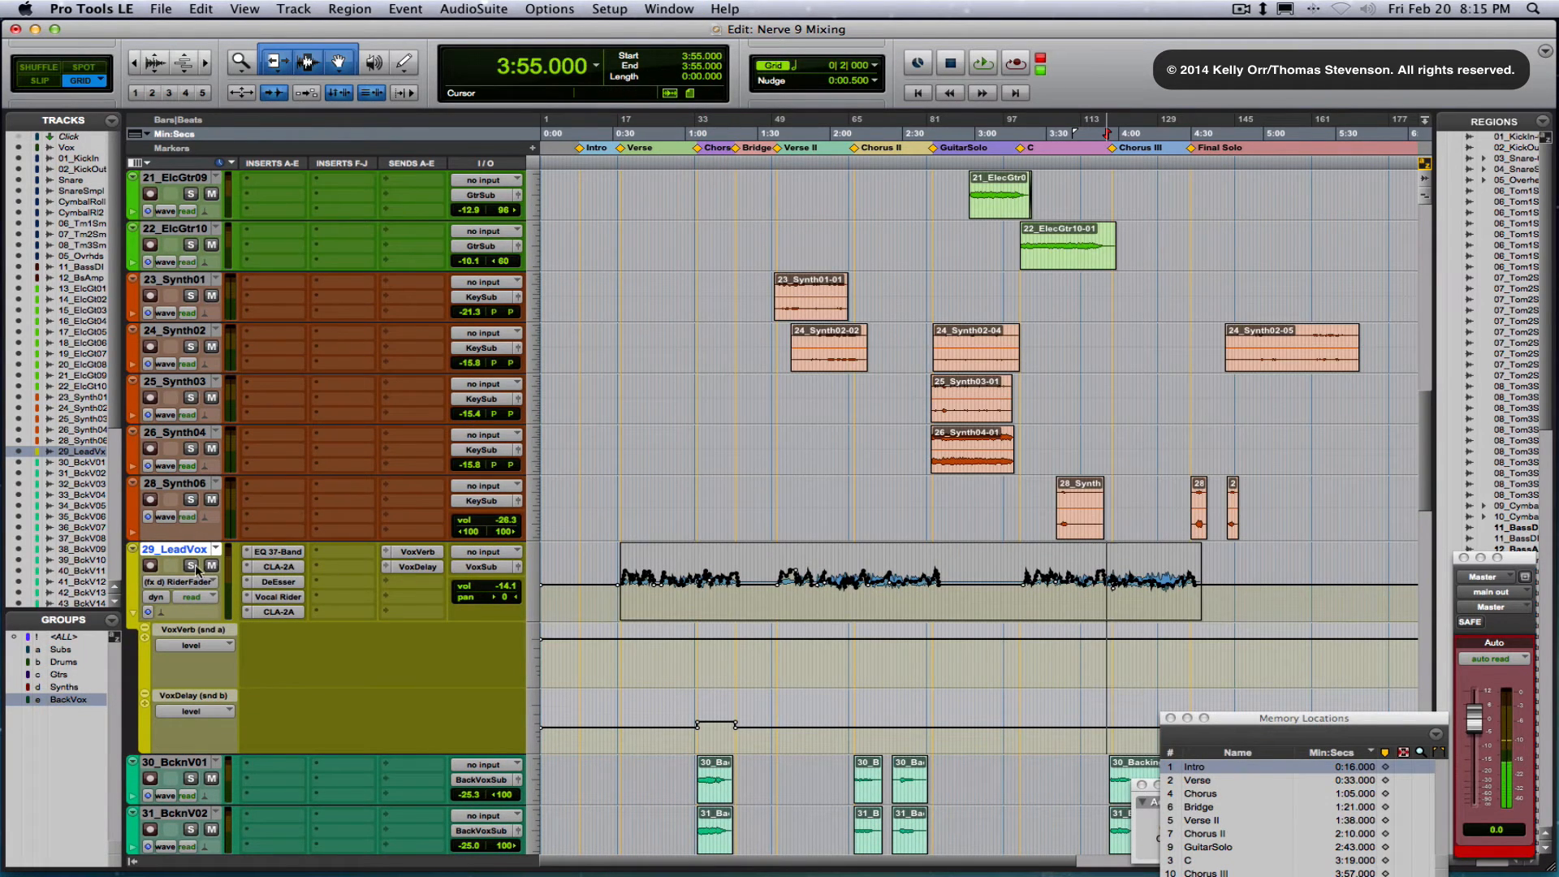
click(192, 566)
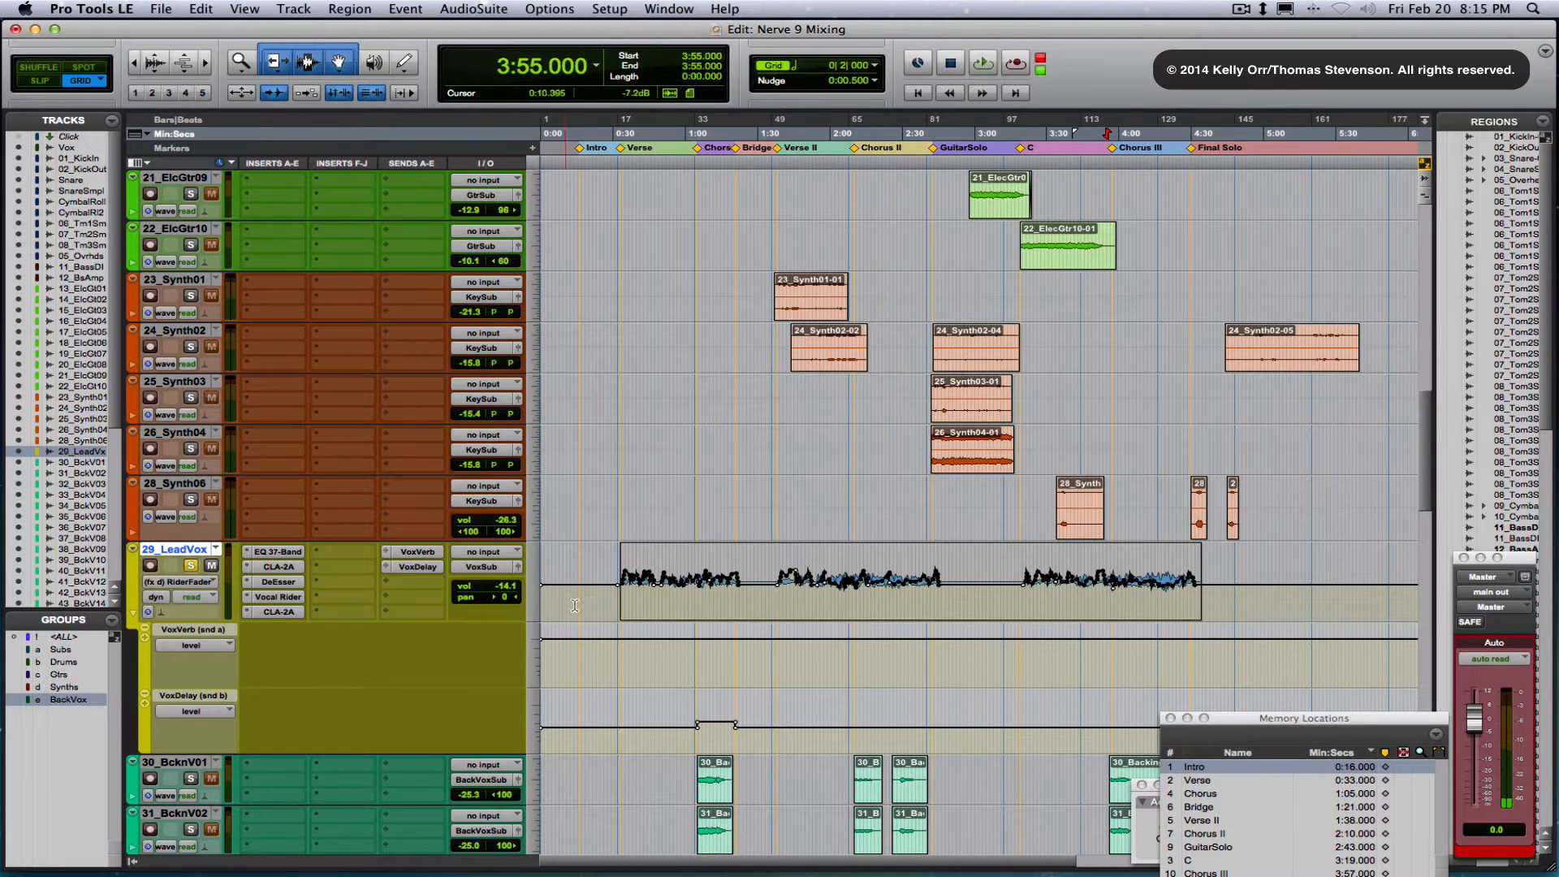
click(615, 605)
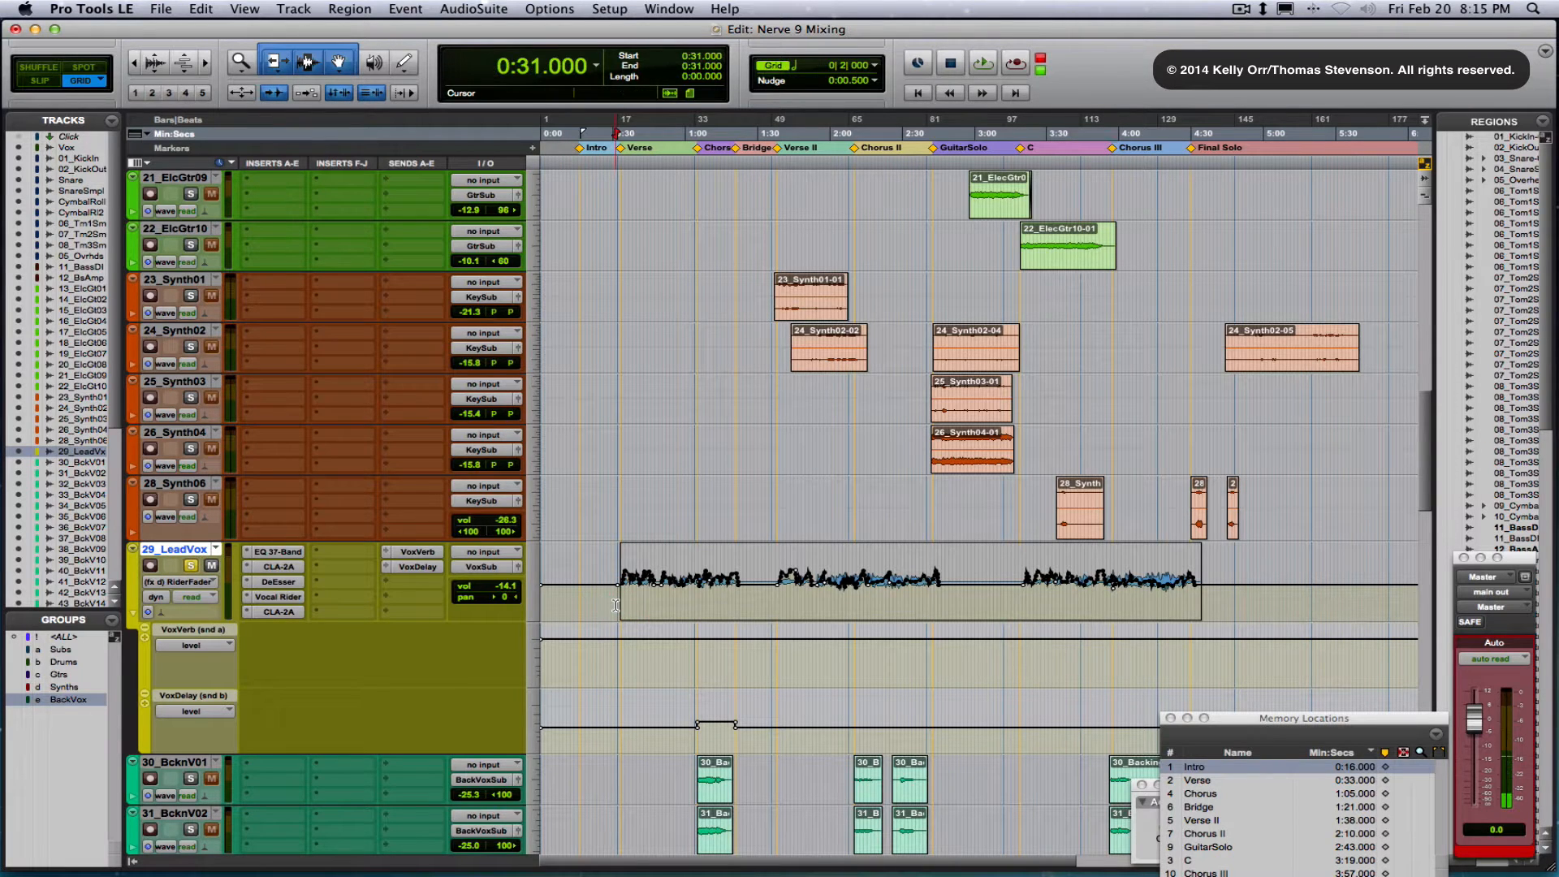
In the Mix window, inspect the lead vocal's EQ 3 7-Band, CLA-2A, DeEsser, Vocal Rider and second CLA-2A inserts and its VoxDelay send
key(super+shift+0)
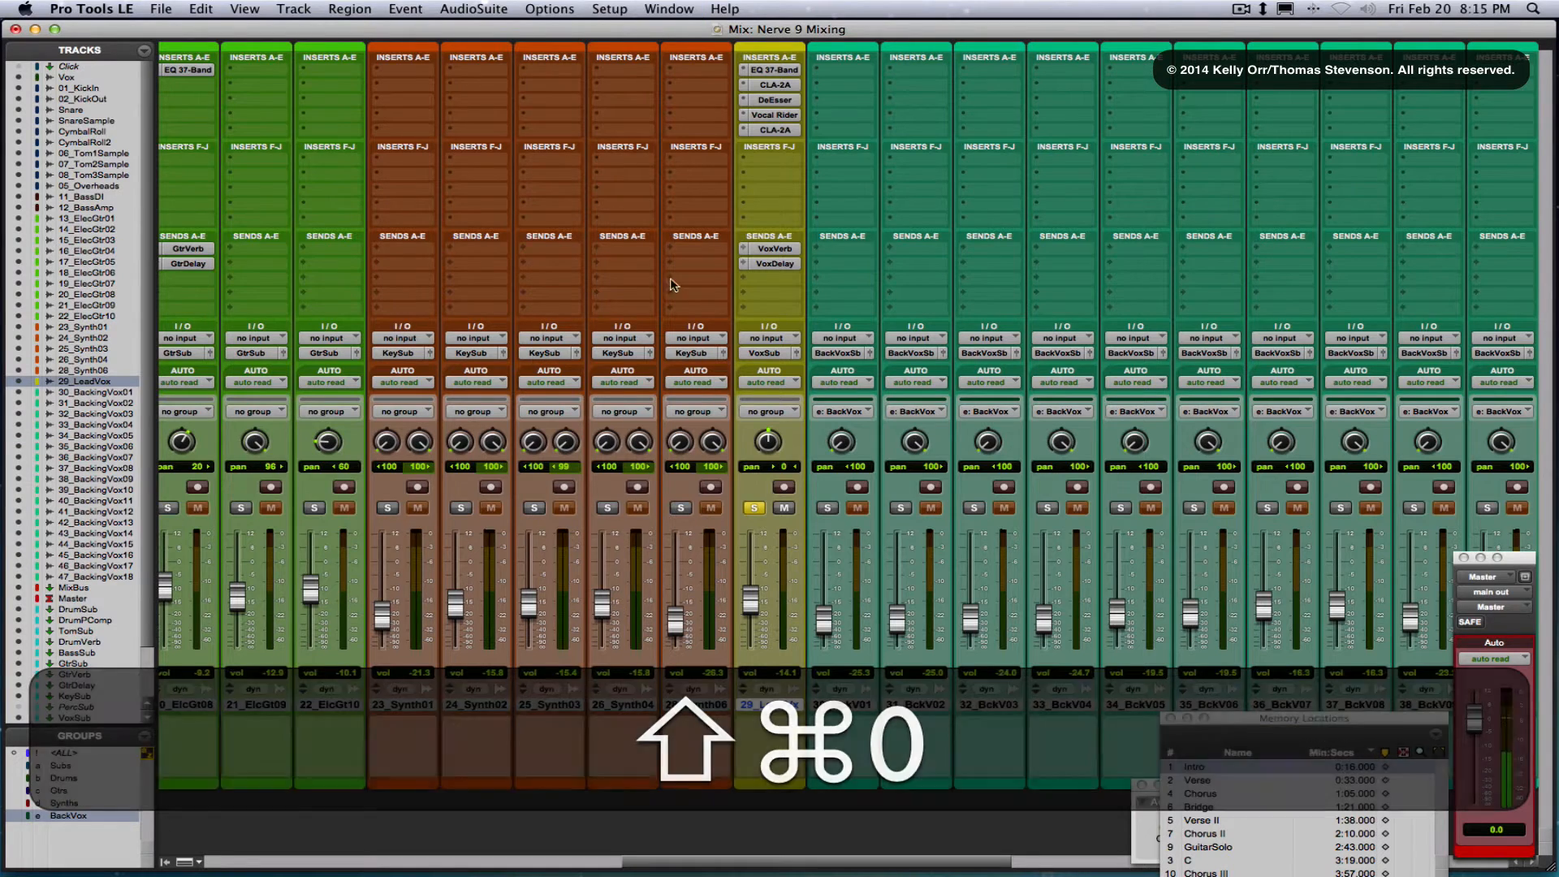
click(775, 70)
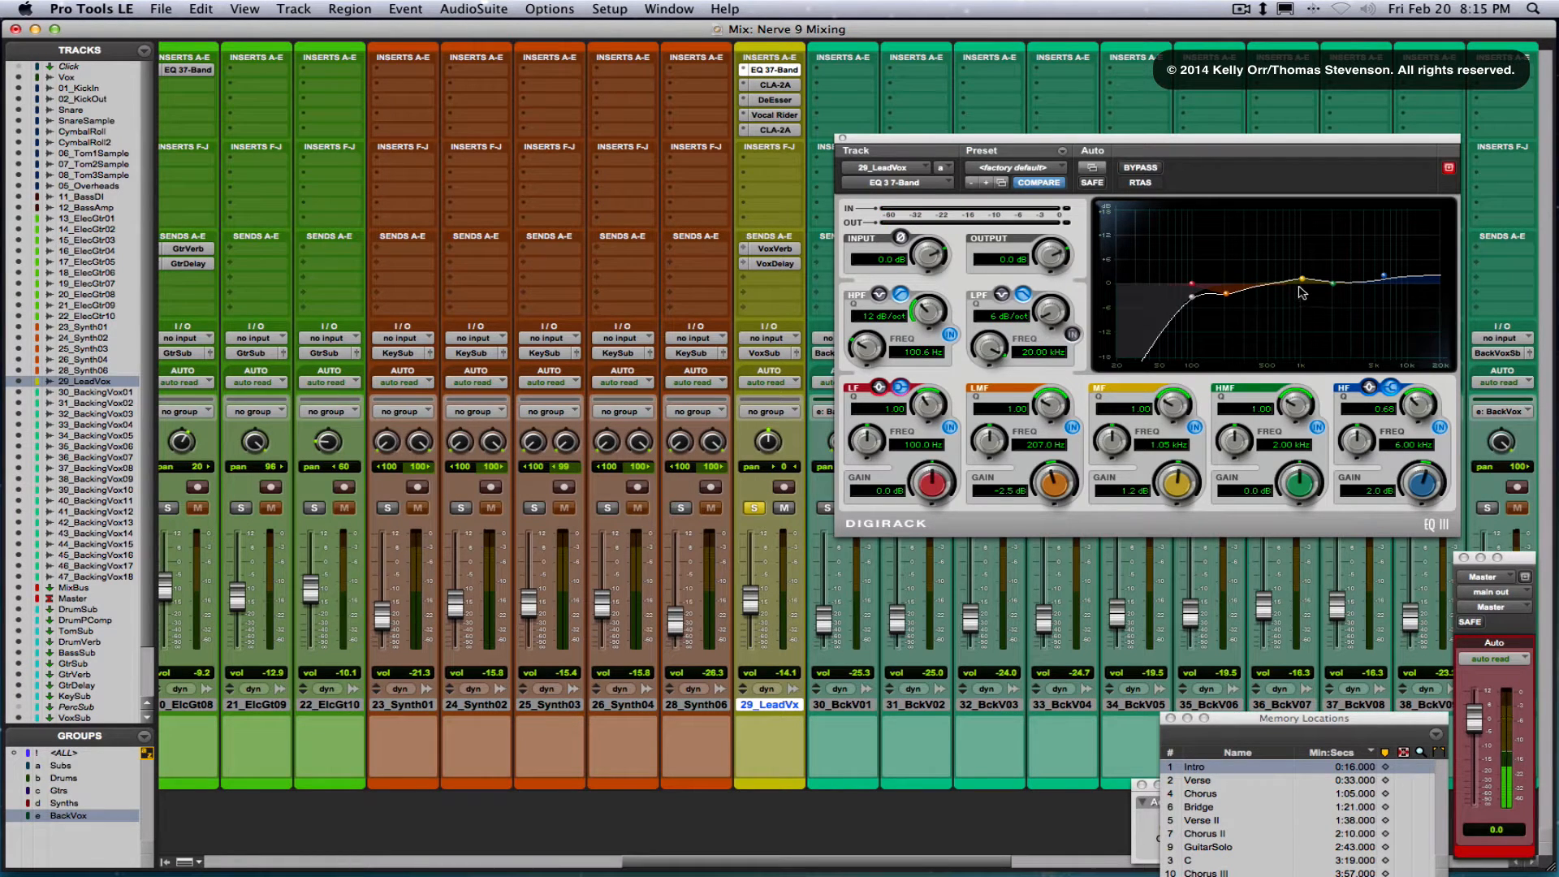
drag(1052, 141, 1078, 134)
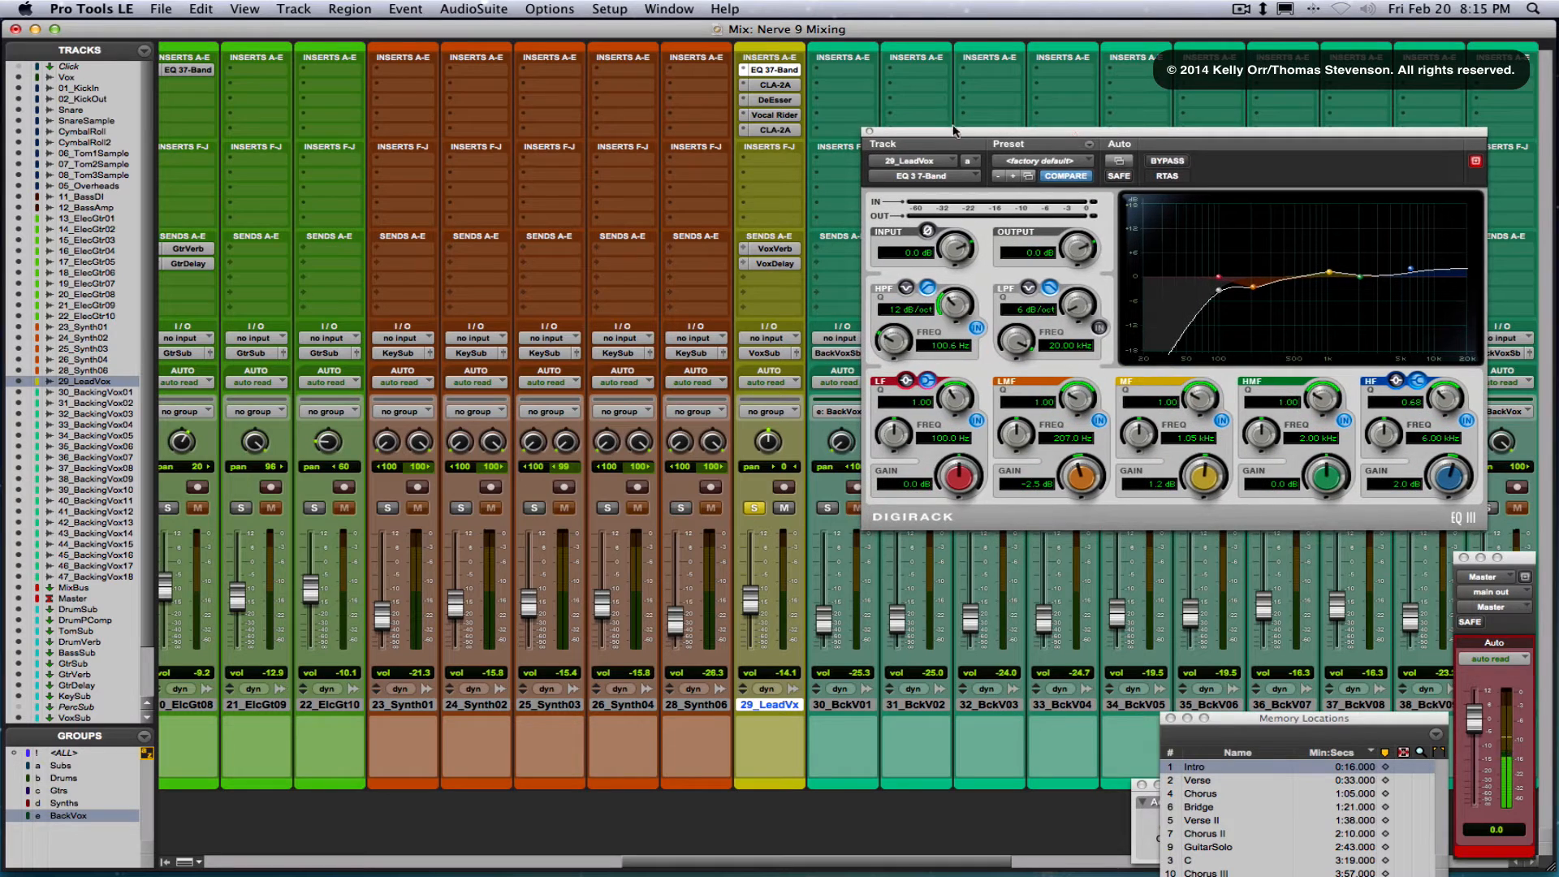
click(785, 85)
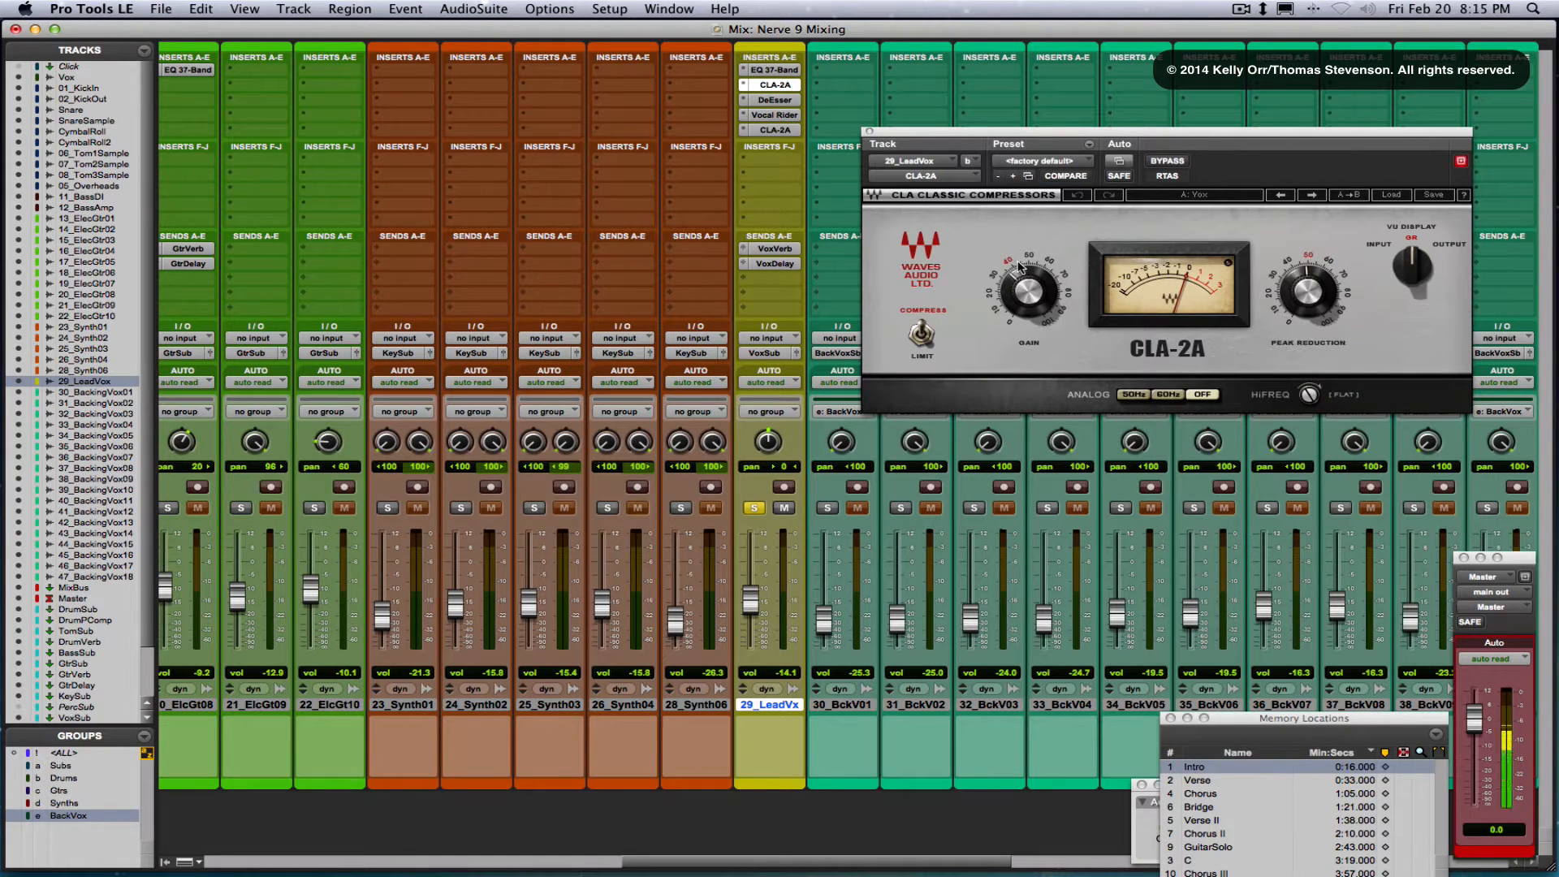
click(781, 100)
click(784, 115)
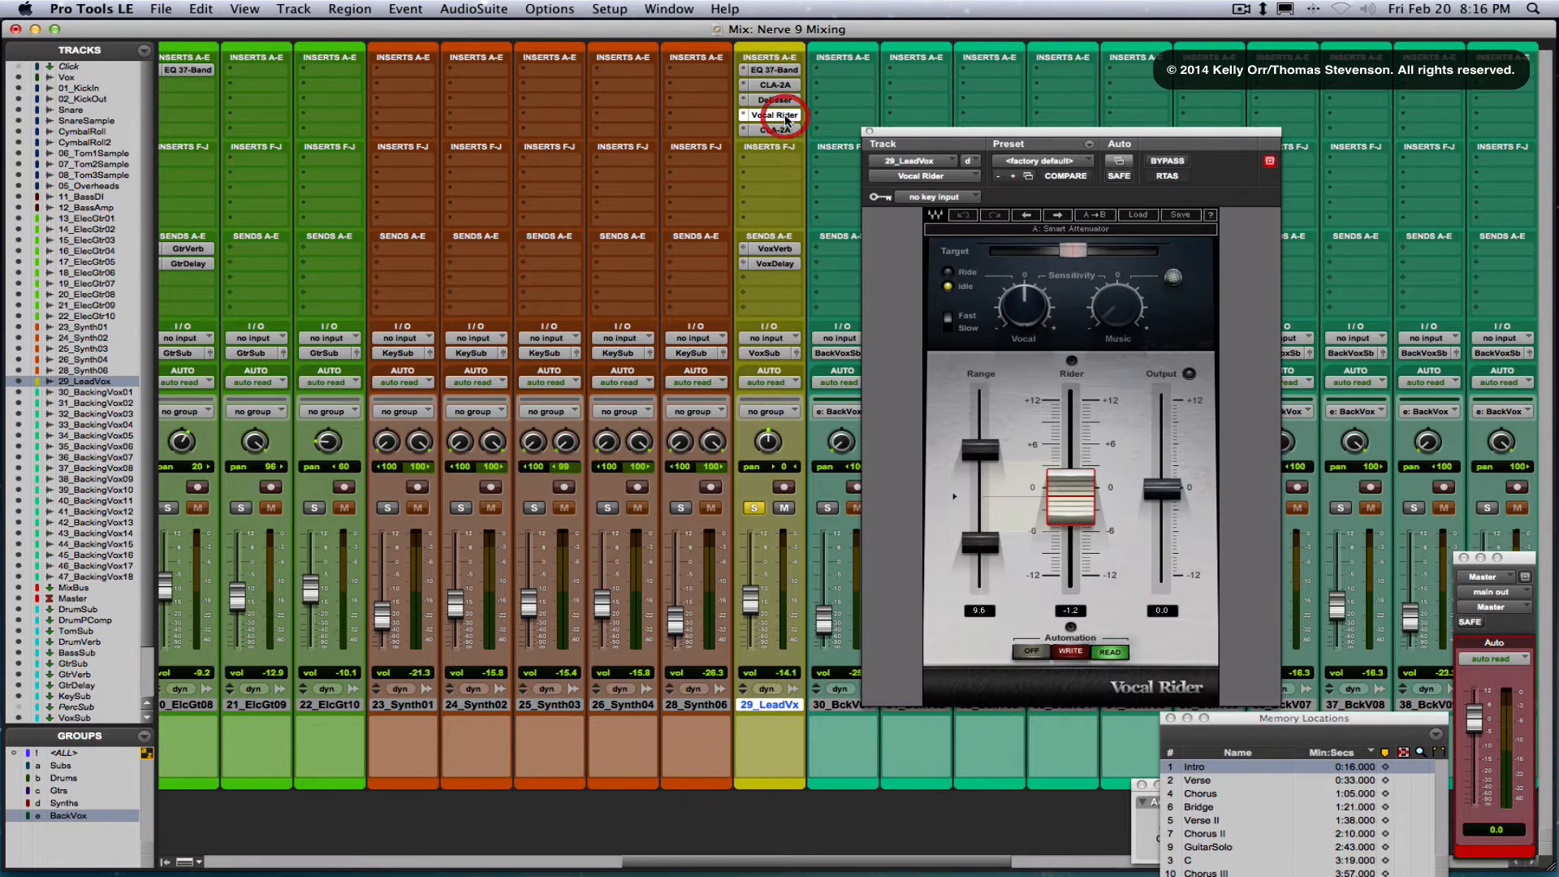
click(782, 131)
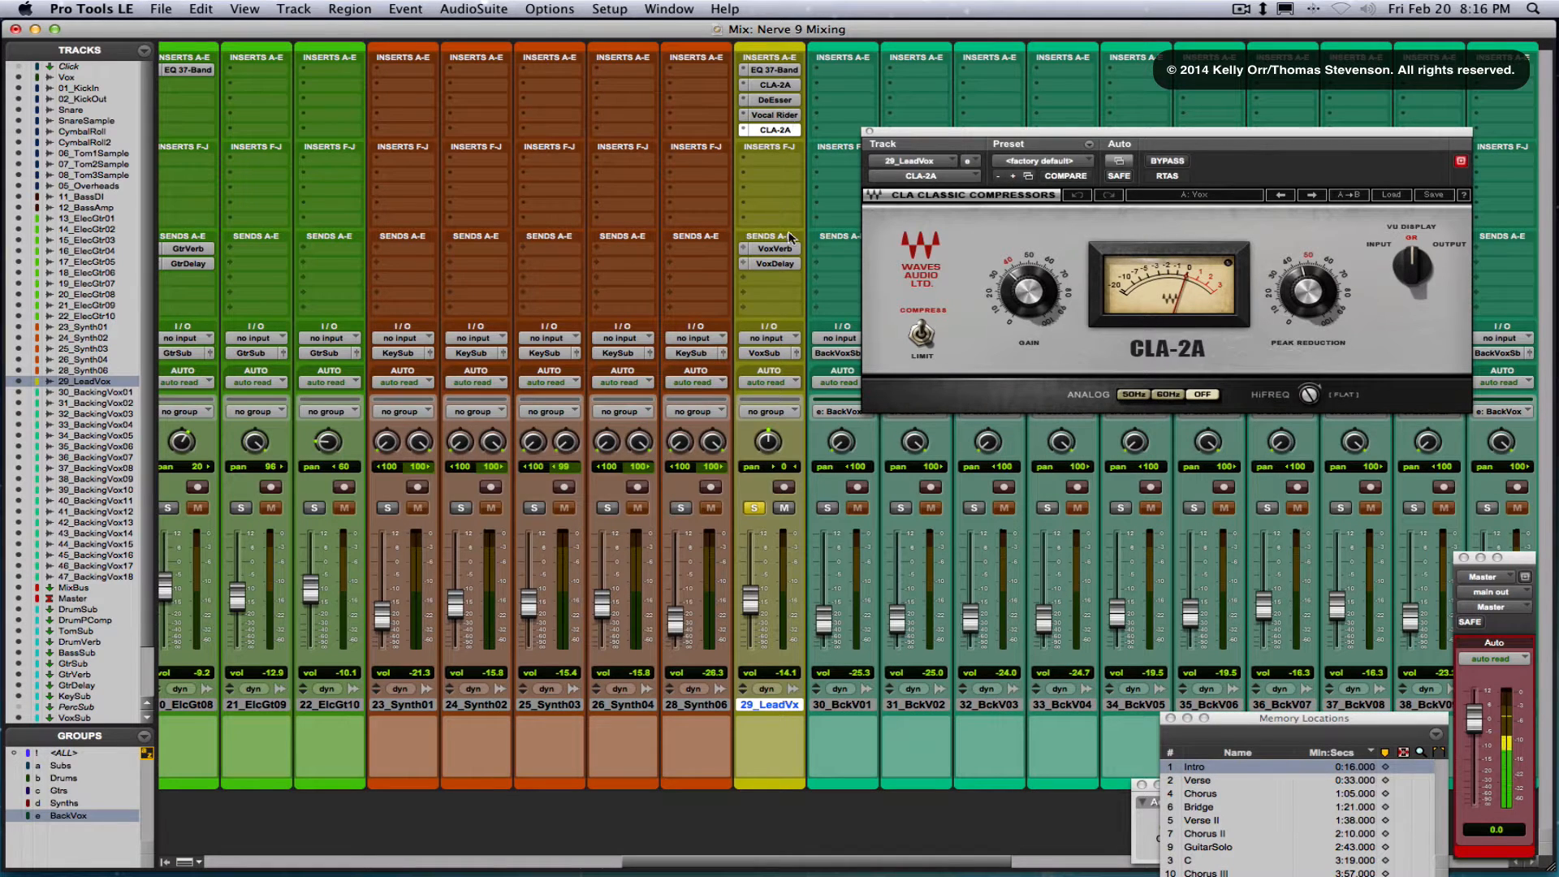
click(783, 263)
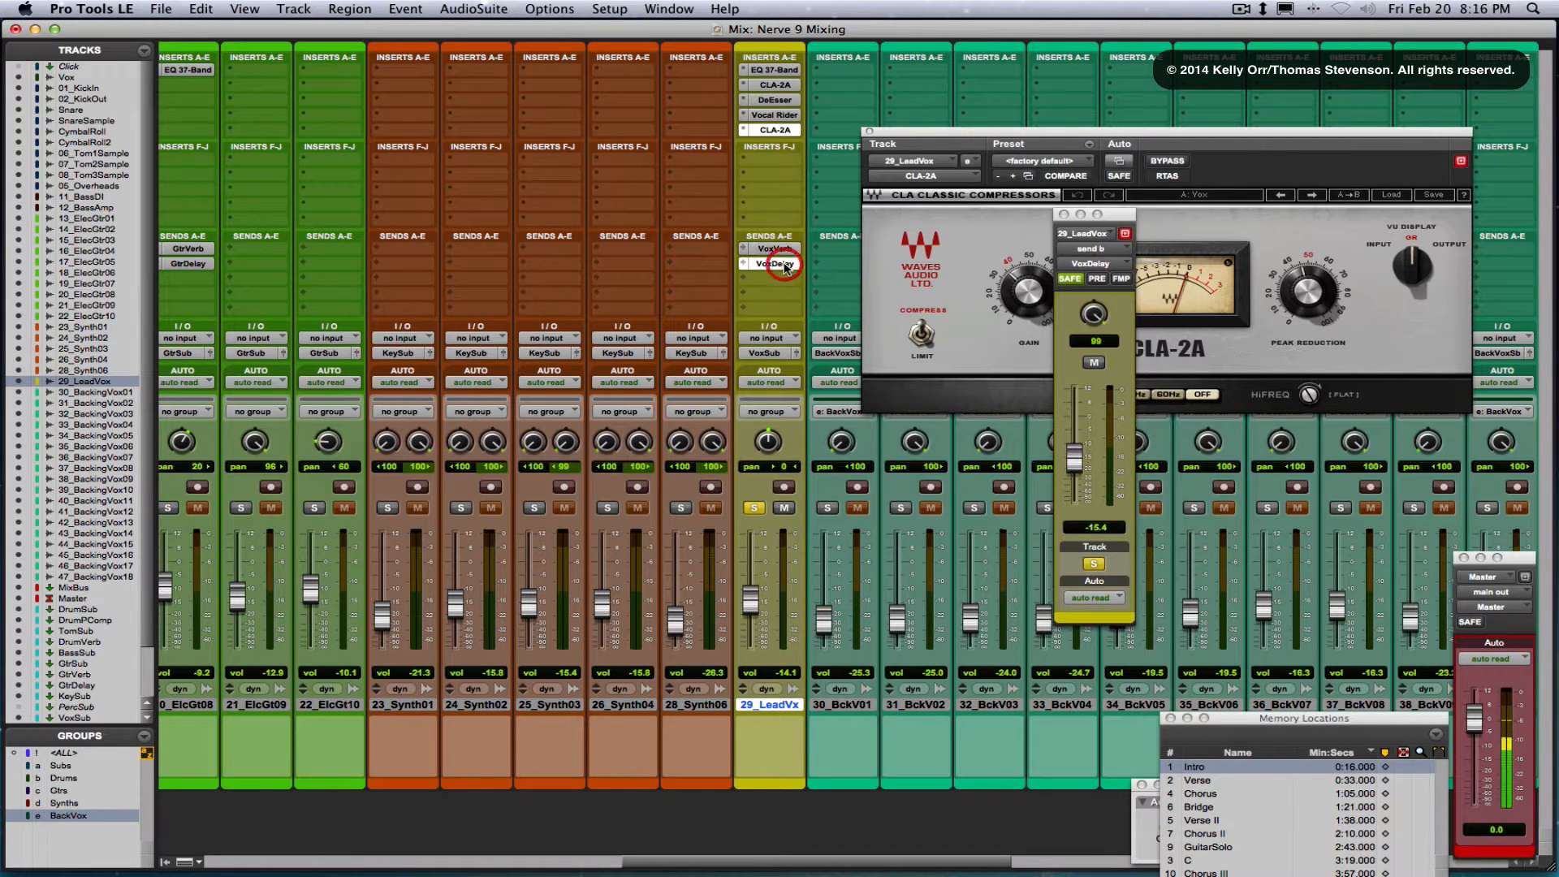
click(1061, 213)
Reopen the lead vocal's Vocal Rider insert, switch to the Edit window and close the plug-in window
click(775, 115)
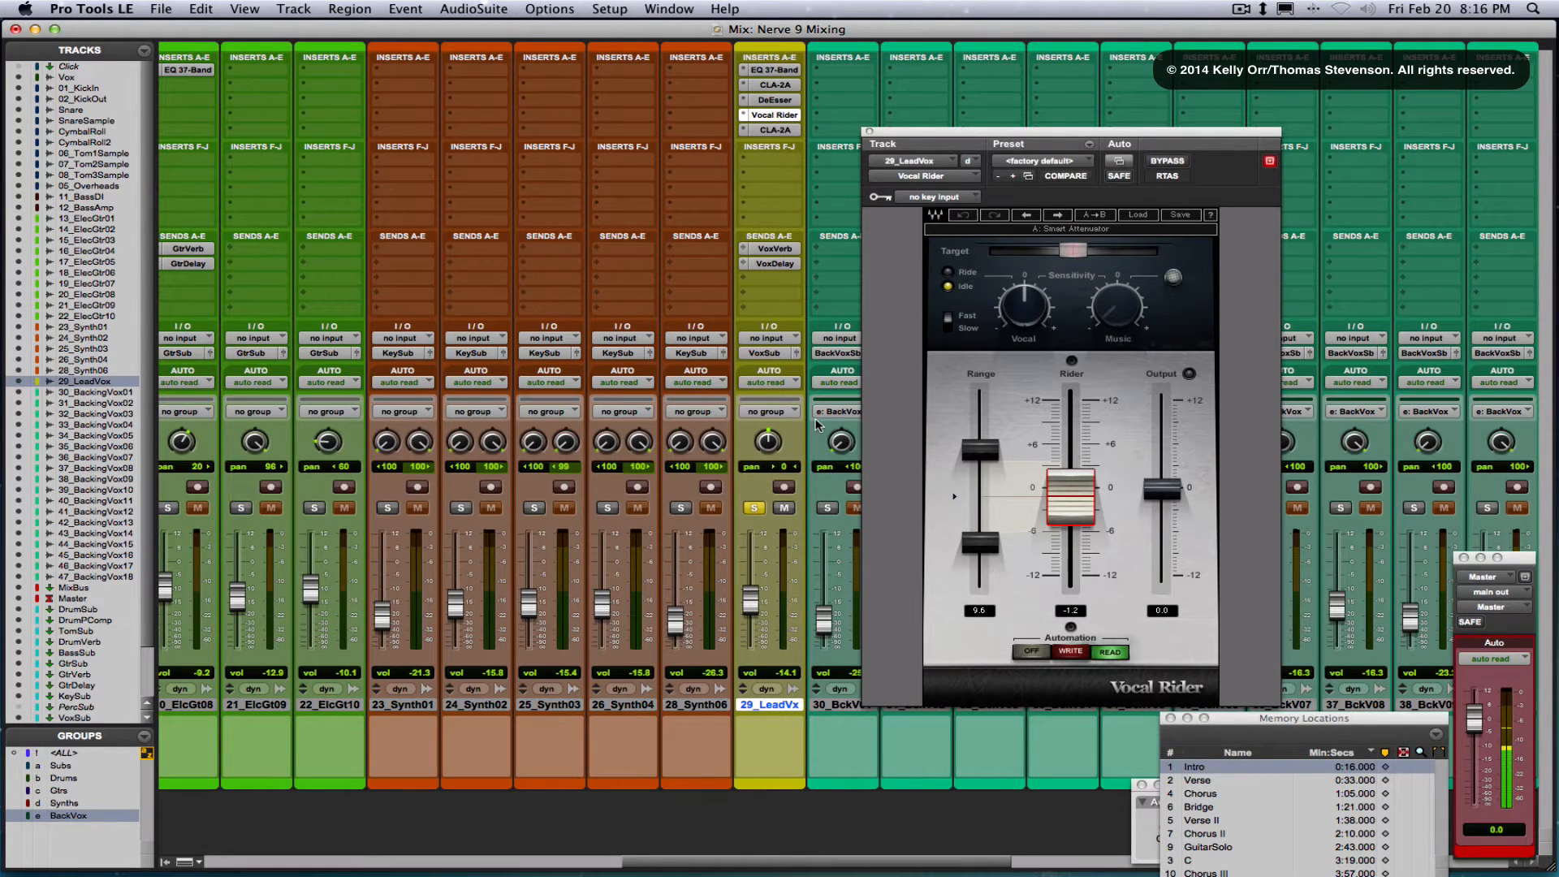
key(shift+super+0)
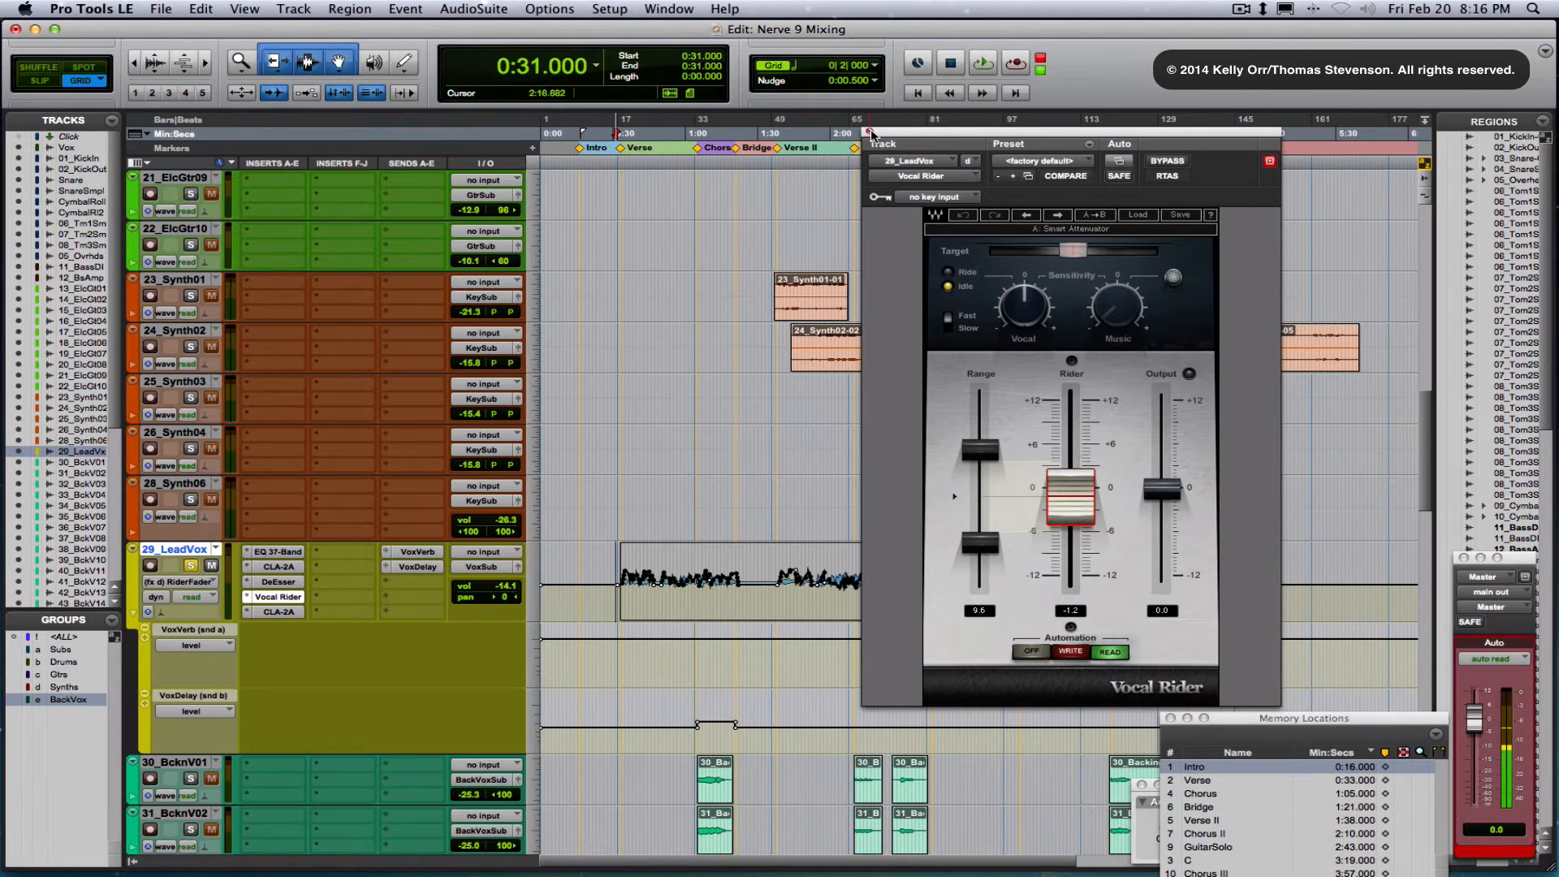
click(870, 132)
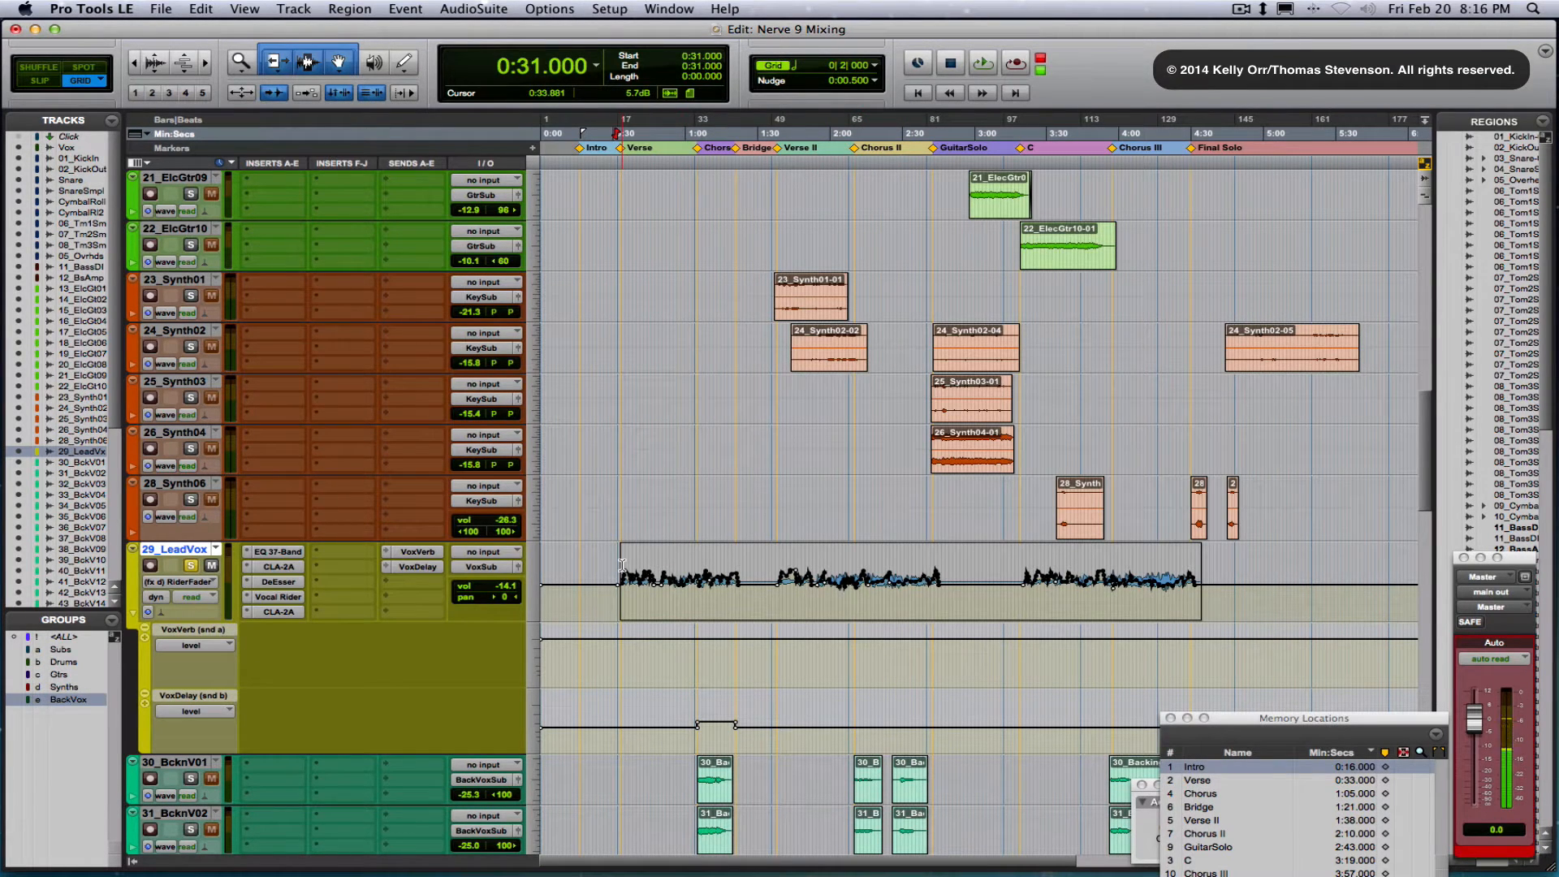
Play the soloed lead vocal from 0:31 and examine its Vocal Rider fader automation at a closer horizontal zoom
key(space)
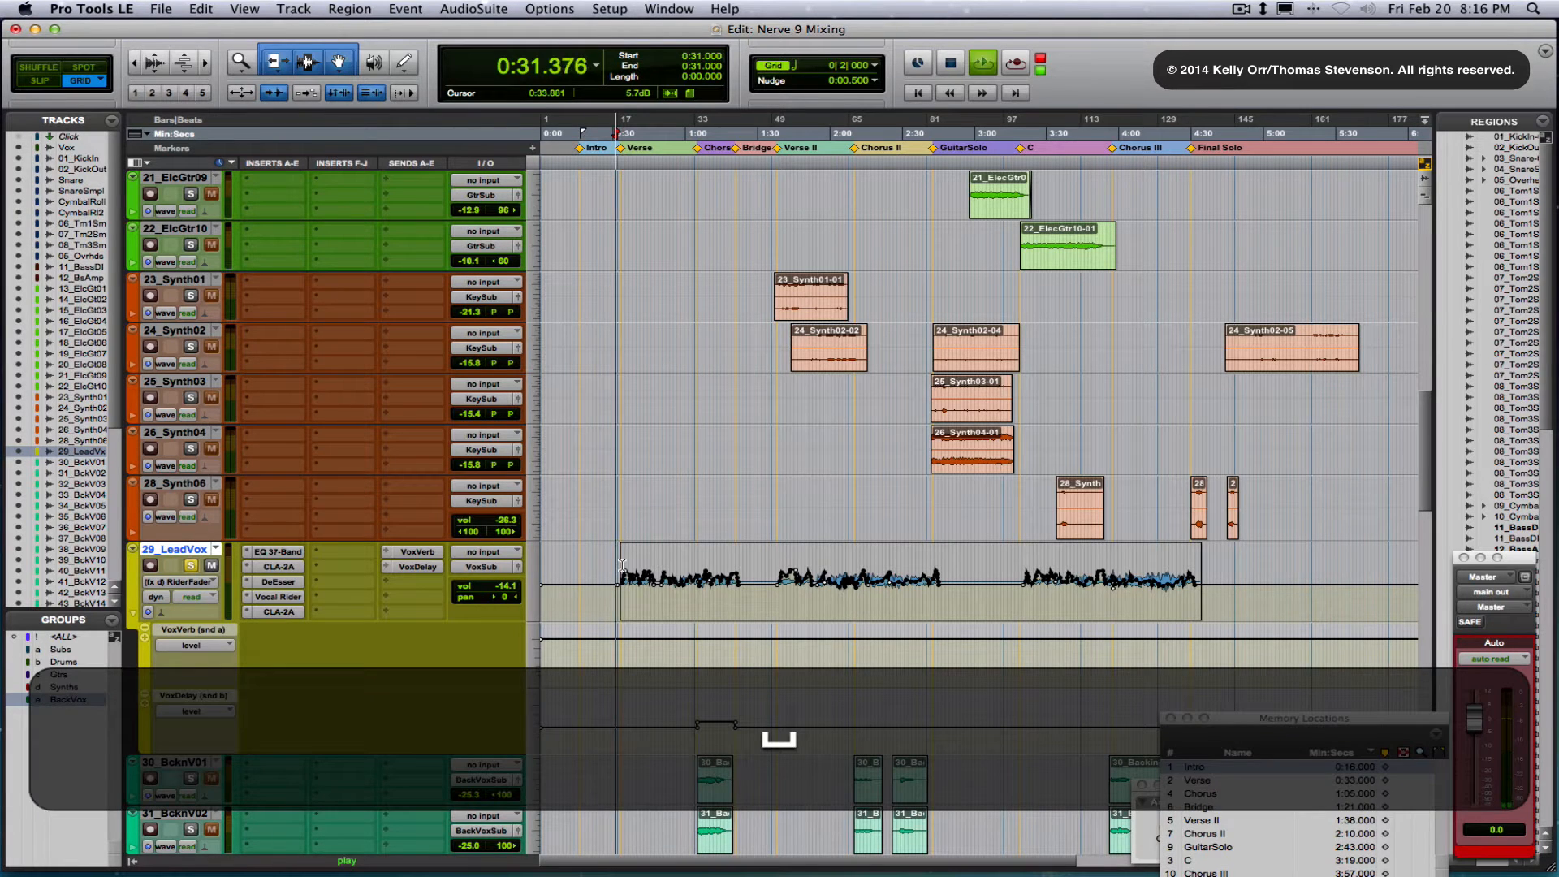
key(t)
key(t)
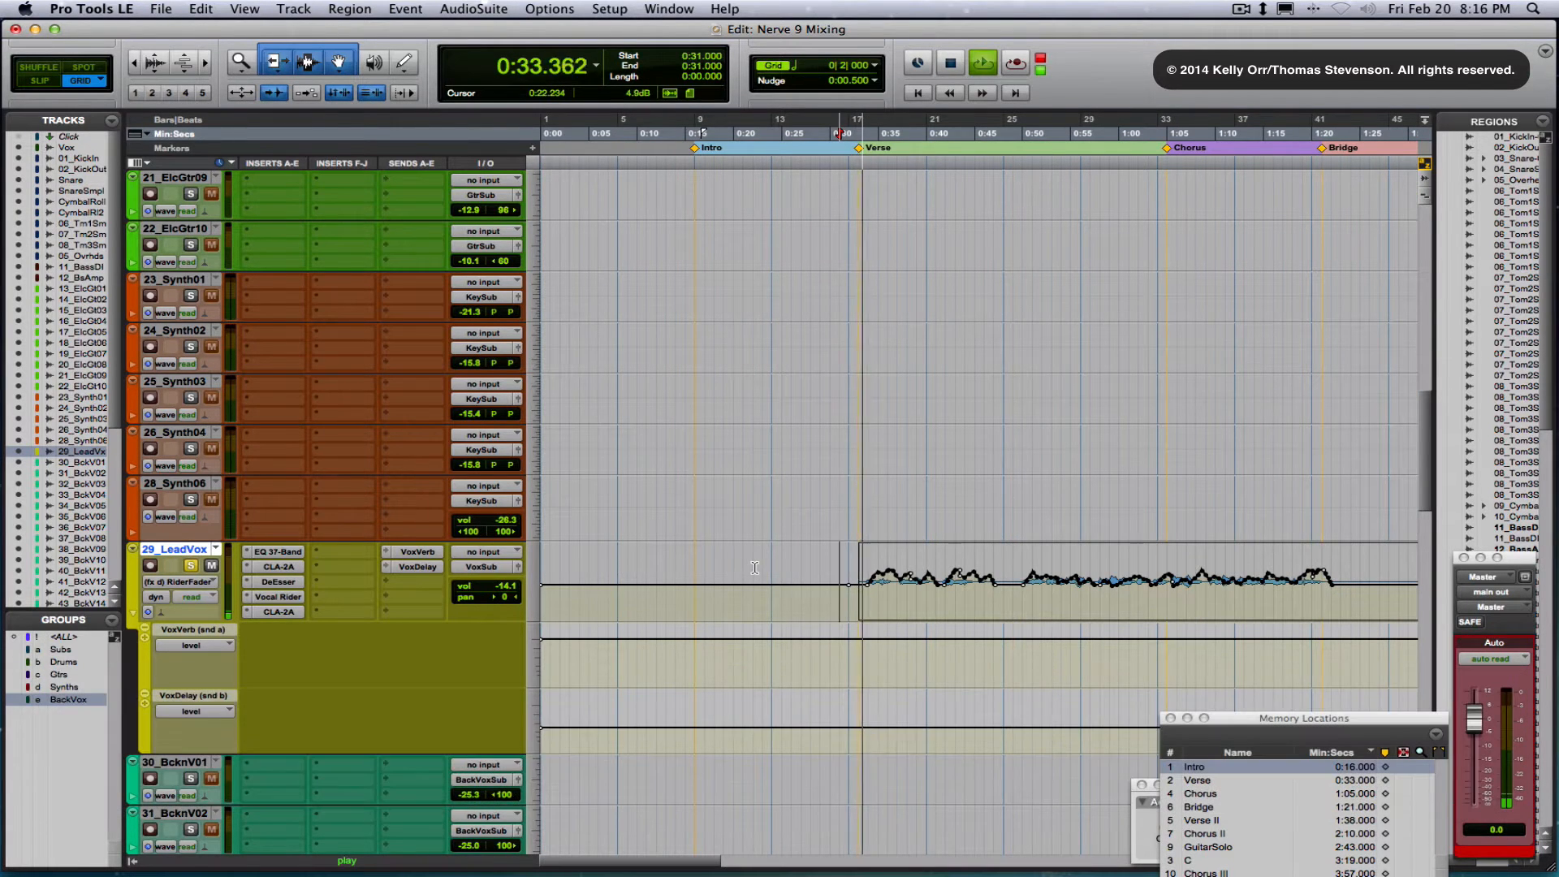
scroll(755, 569, right, 6)
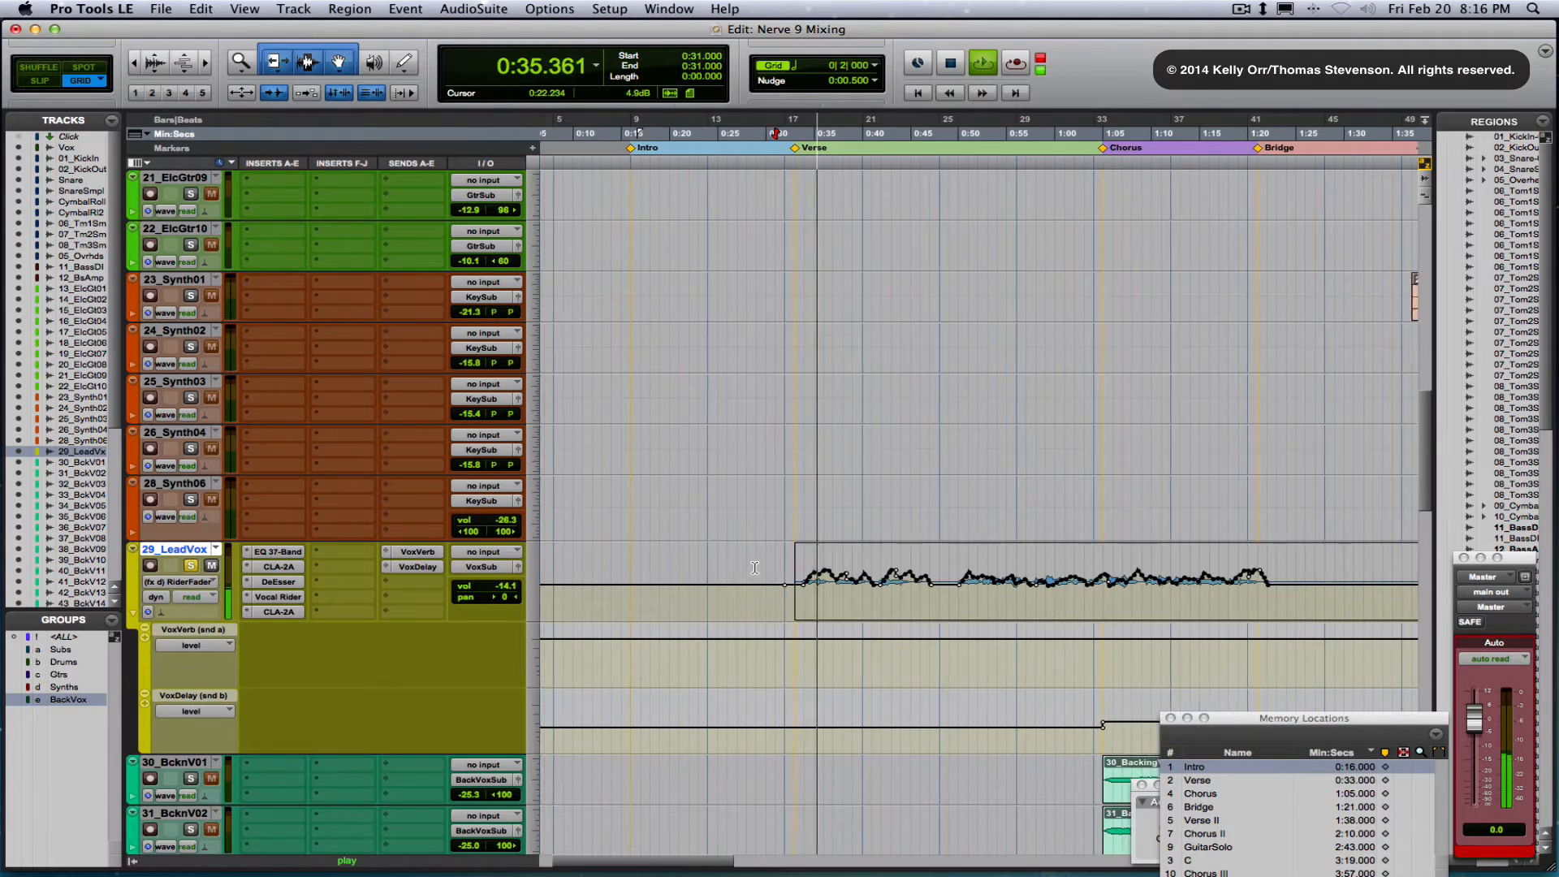
During playback, inspect the lead vocal's first CLA-2A, DeEsser, Vocal Rider, second CLA-2A and EQ 3 7-Band inserts from the Edit window
click(284, 567)
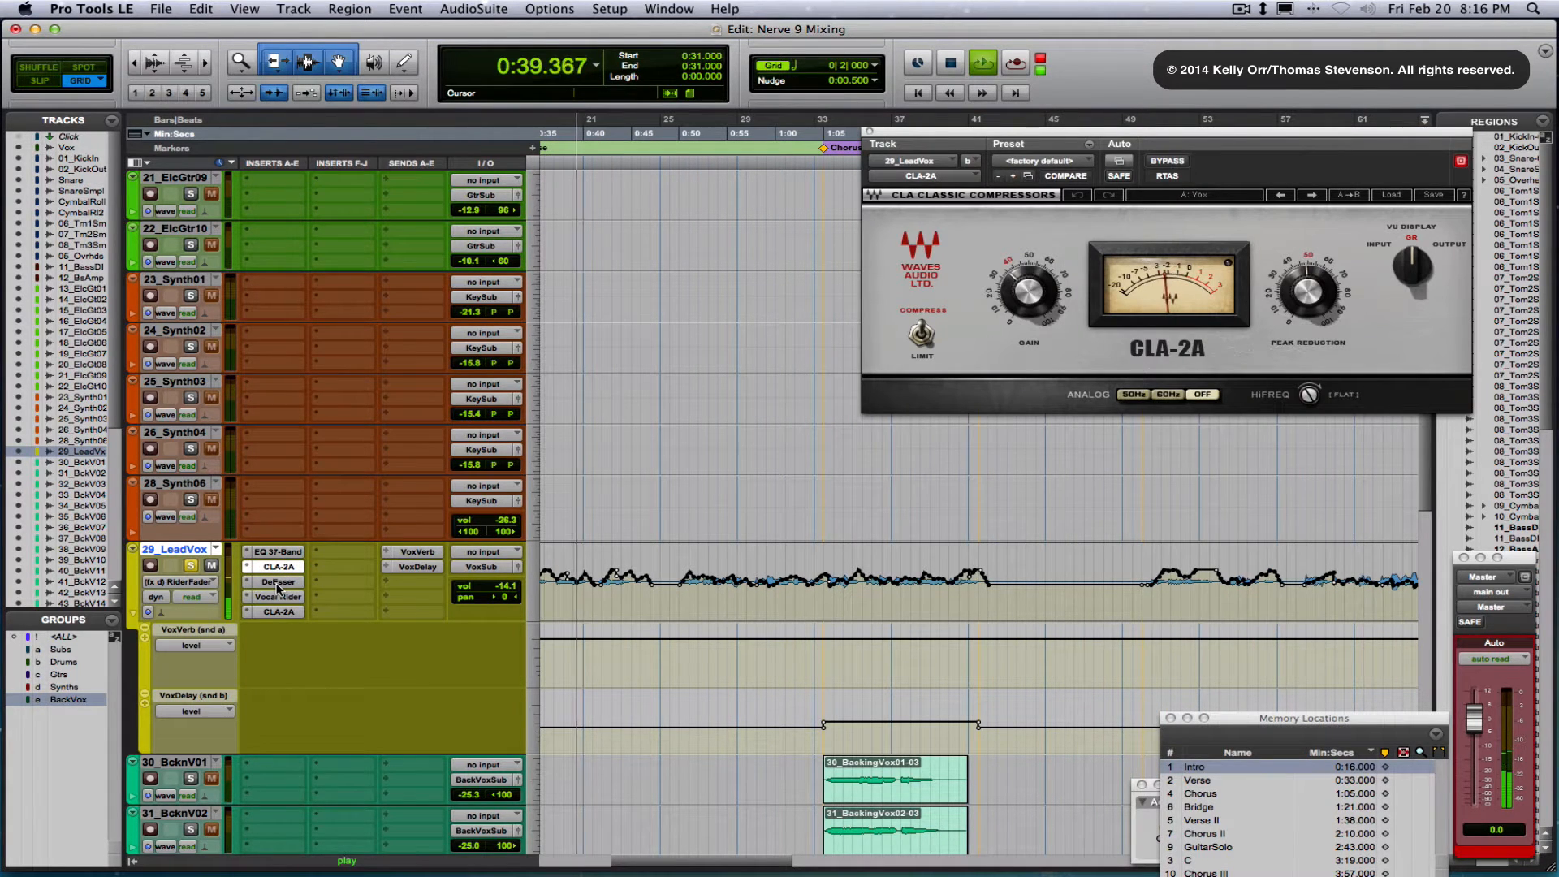
click(277, 584)
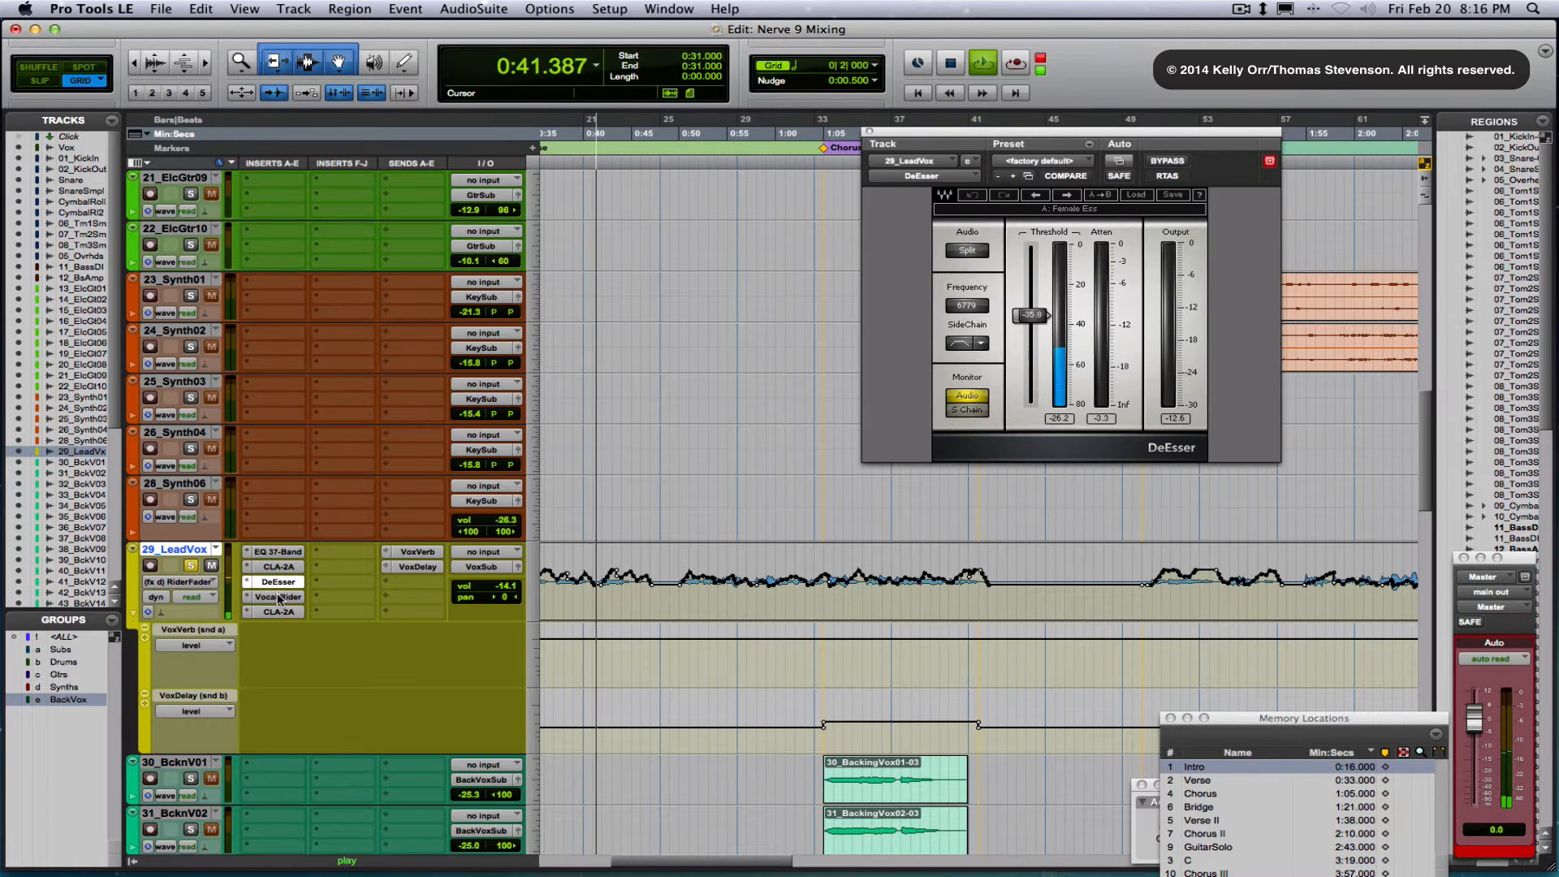
click(279, 598)
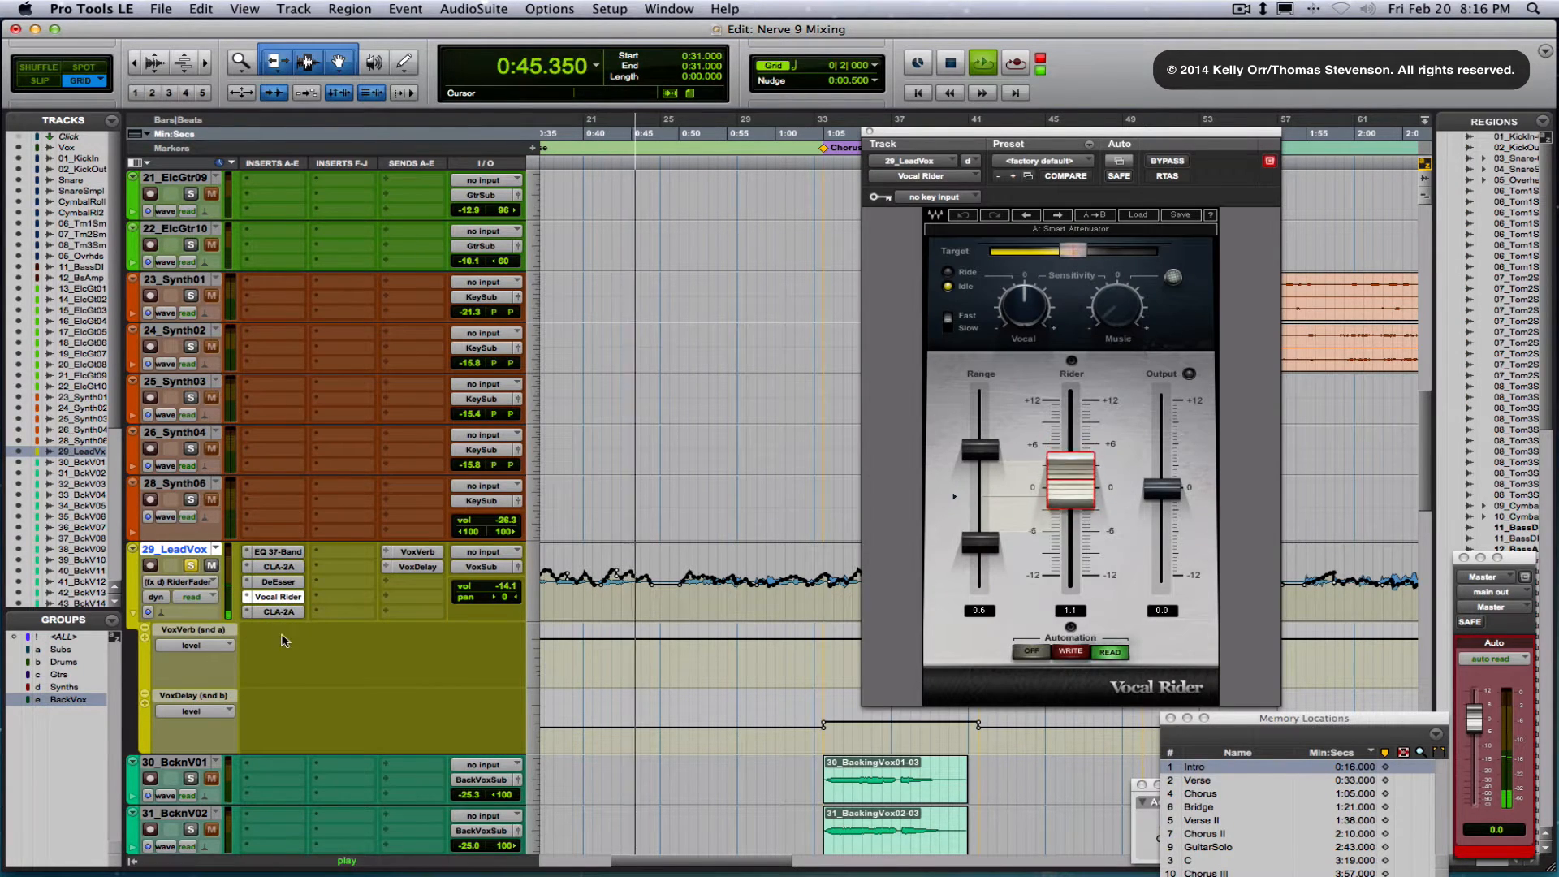
click(280, 611)
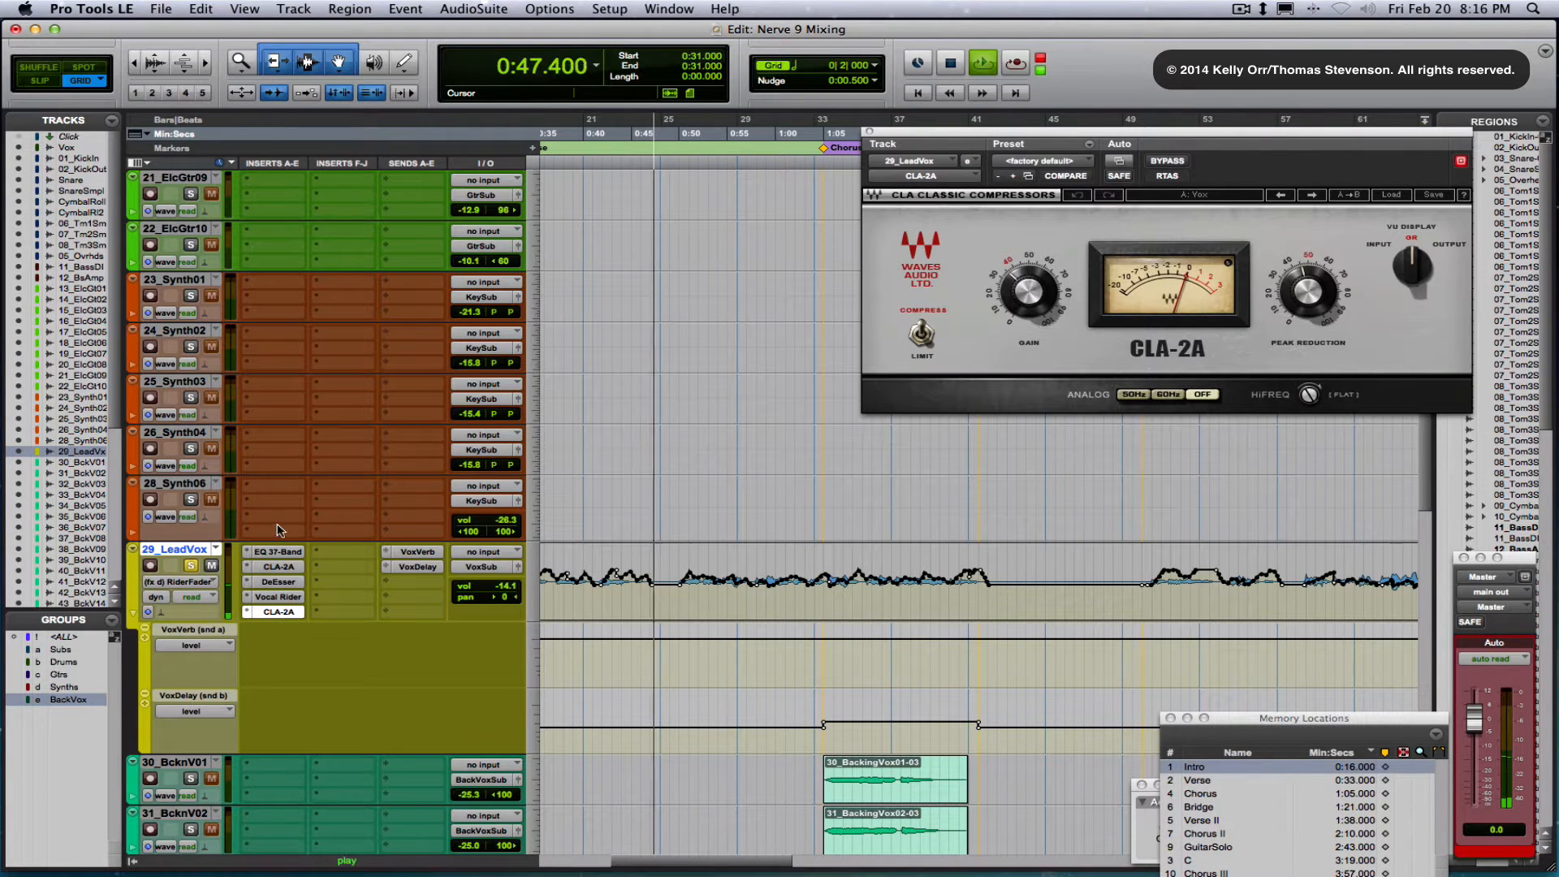
click(278, 552)
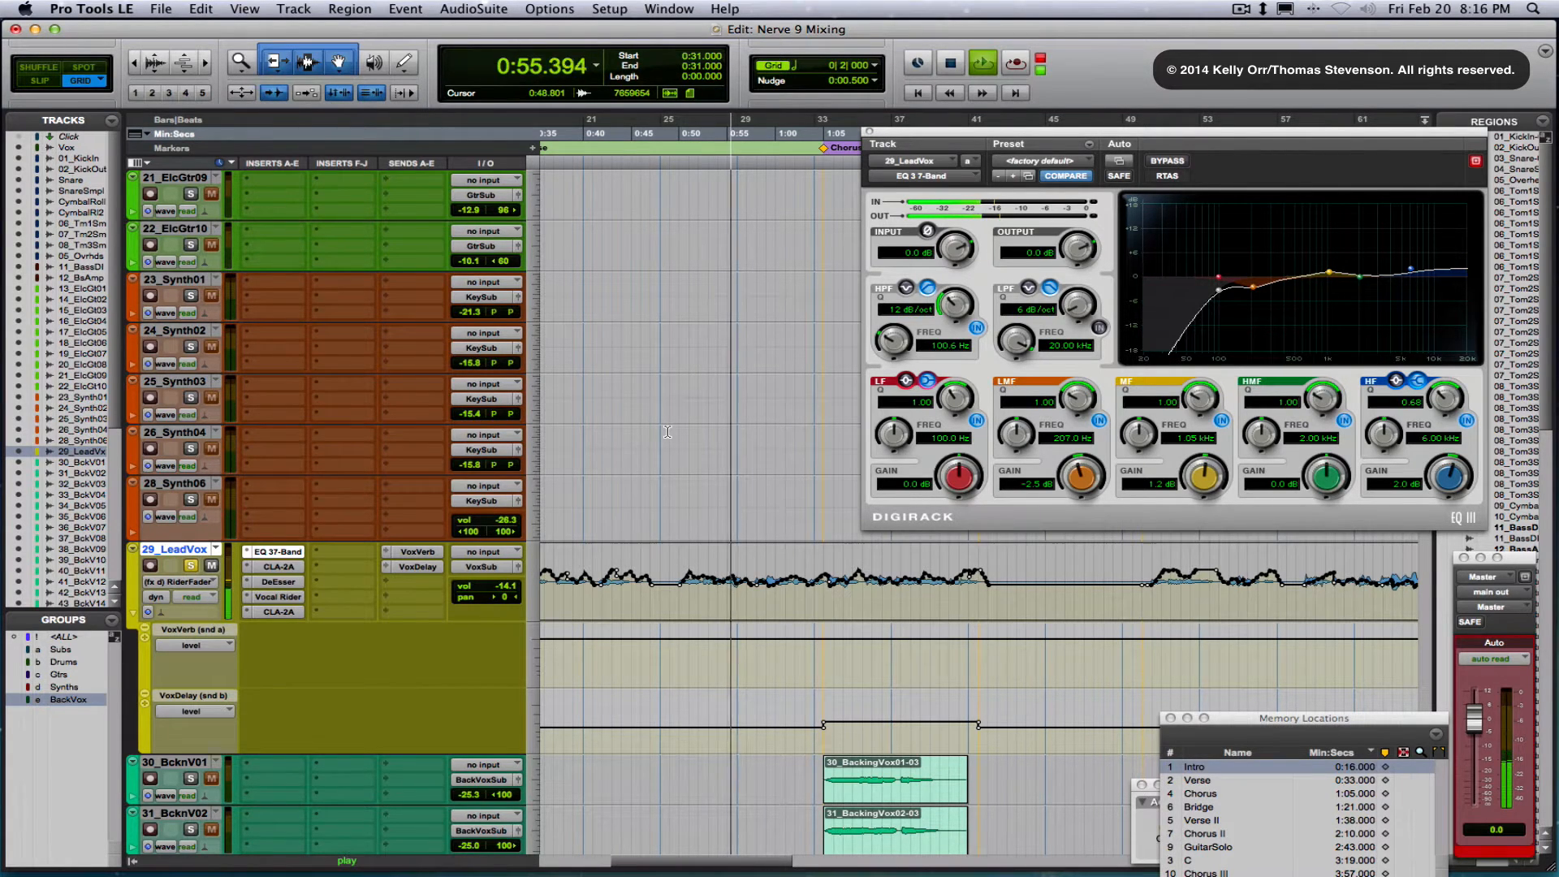
Bypass the lead vocal's EQ 3 7-Band, both CLA-2As, DeEsser and Vocal Rider, and play it from 0:51
key(space)
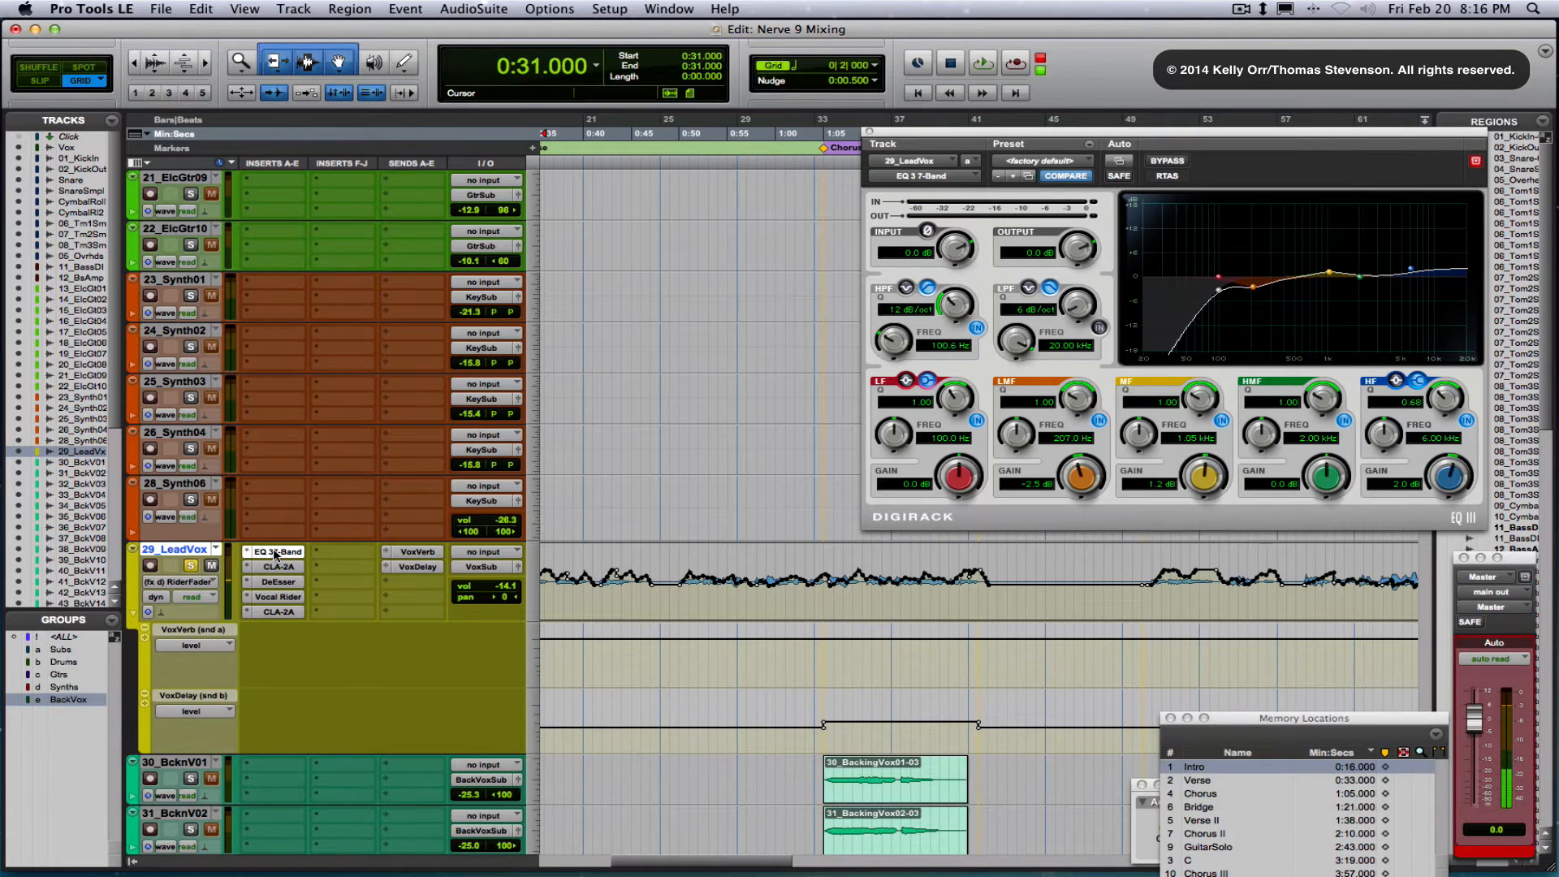
super+click(273, 553)
super+click(275, 567)
super+click(275, 583)
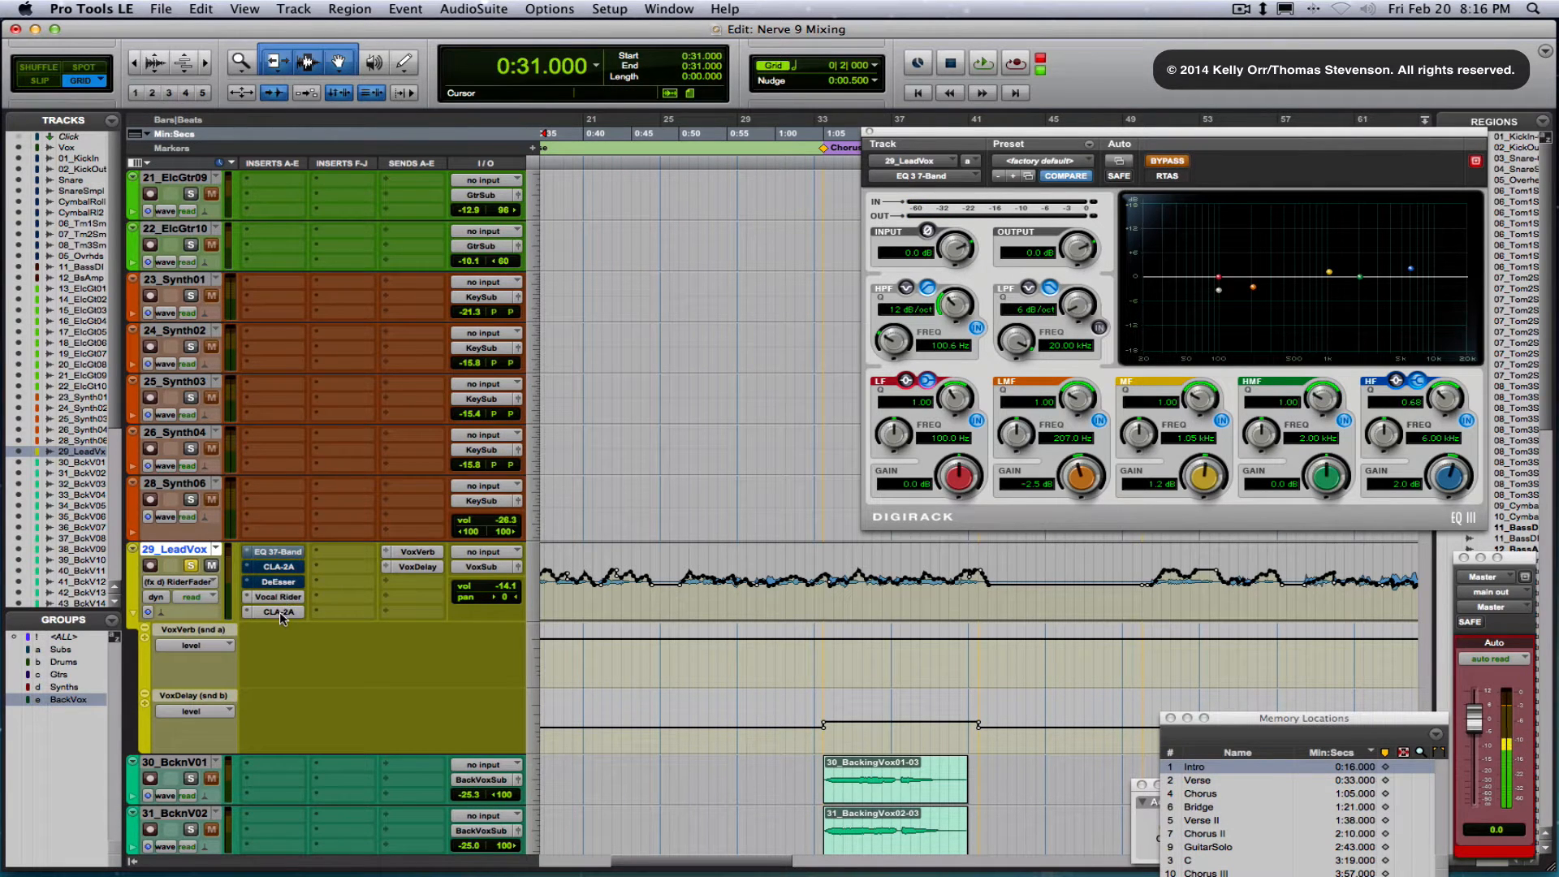
super+click(280, 615)
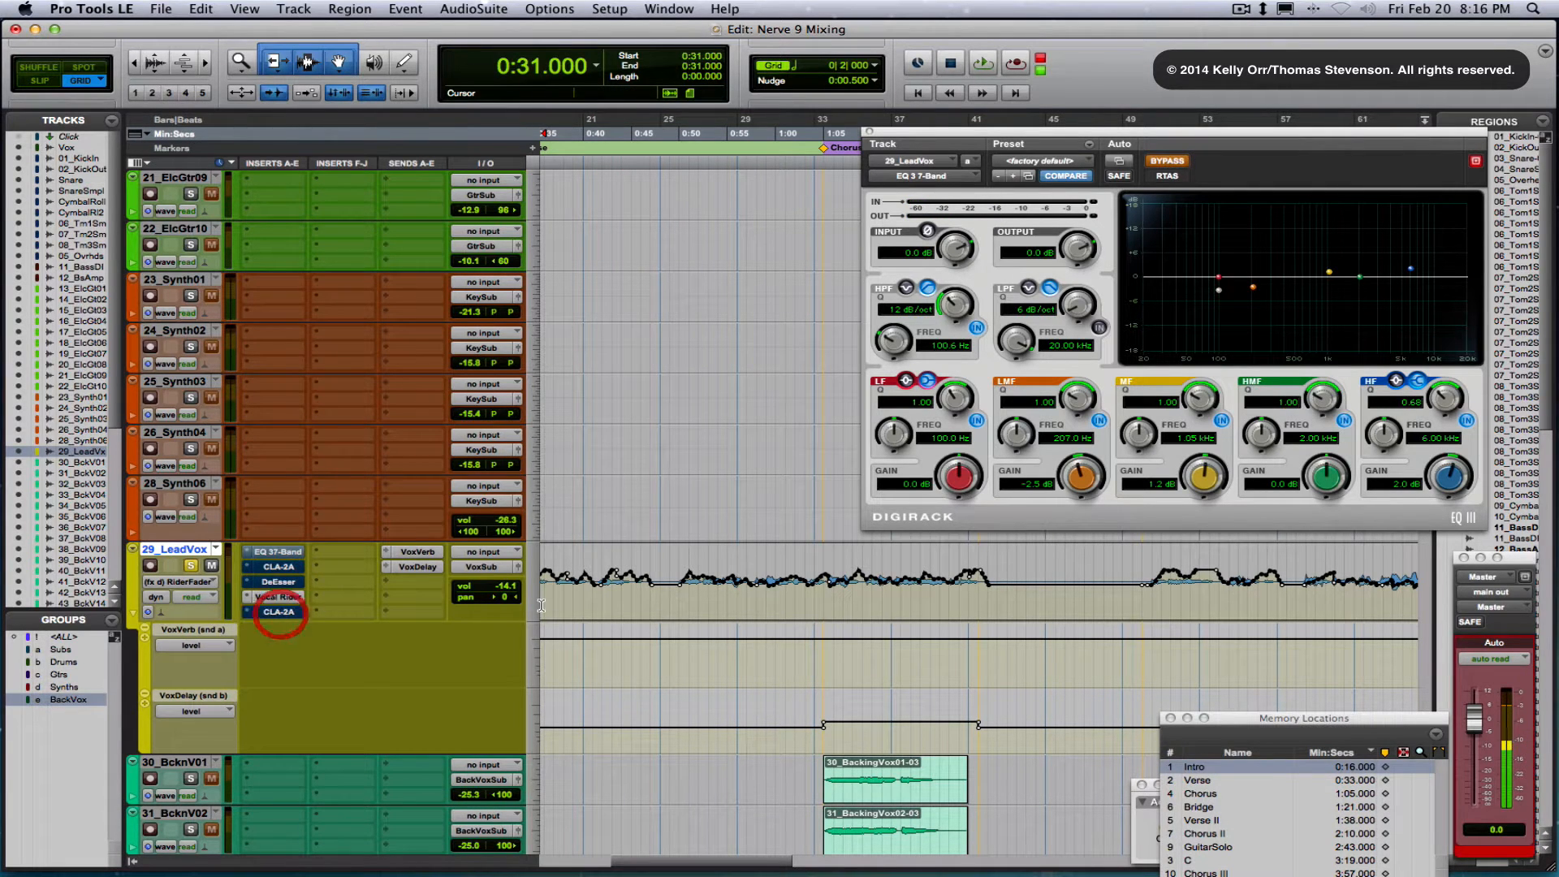
click(691, 584)
key(space)
Mute and restore the lead vocal's VoxVerb and VoxDelay sends during playback, and stop playing
super+click(428, 554)
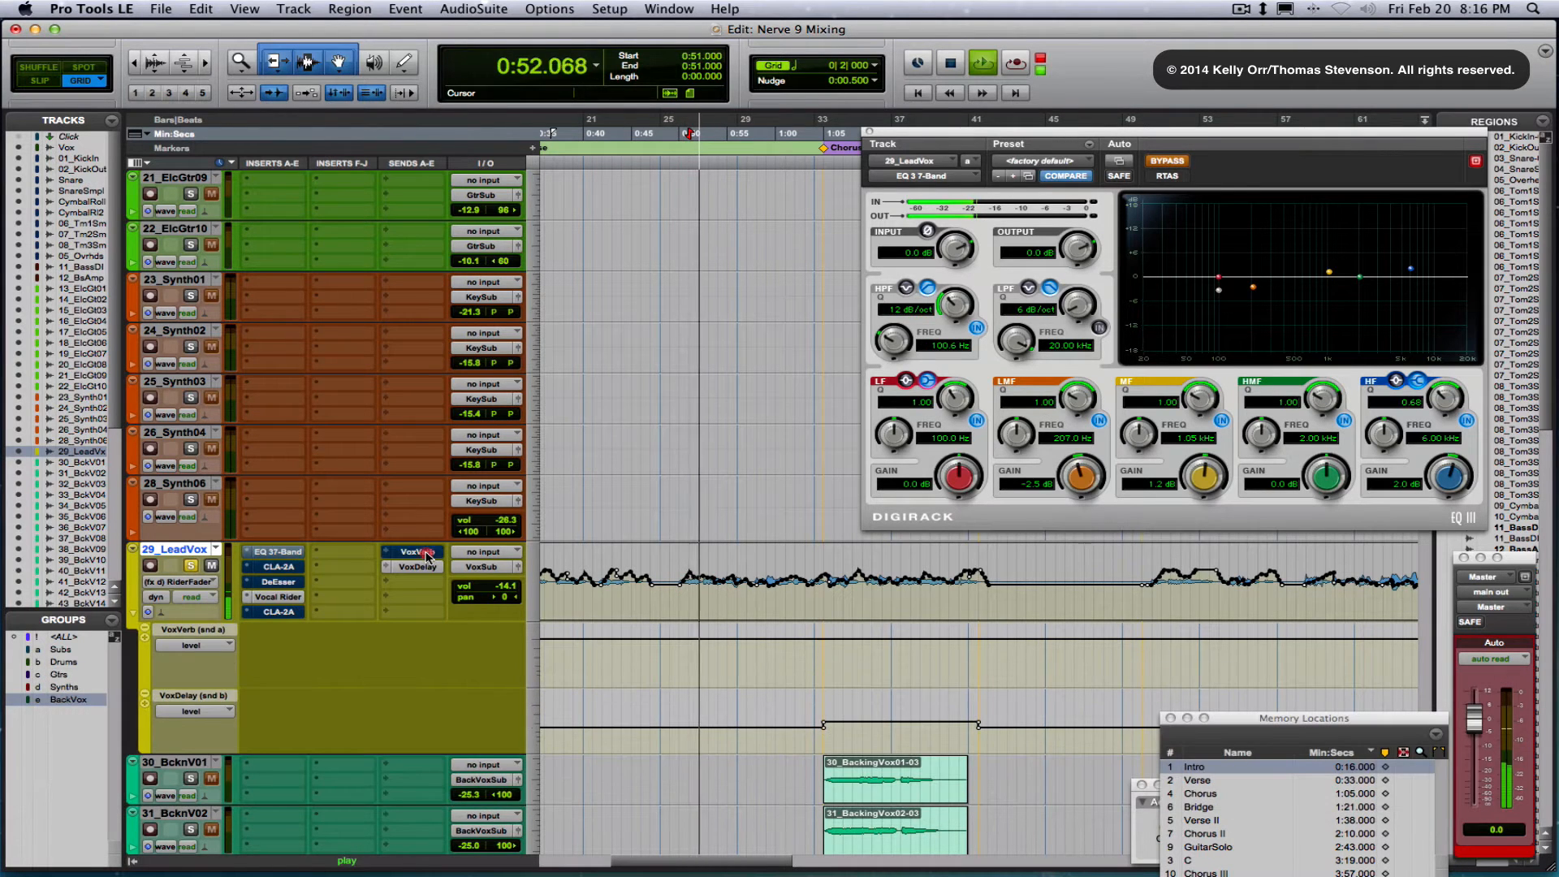
super+click(428, 570)
key(shift+q)
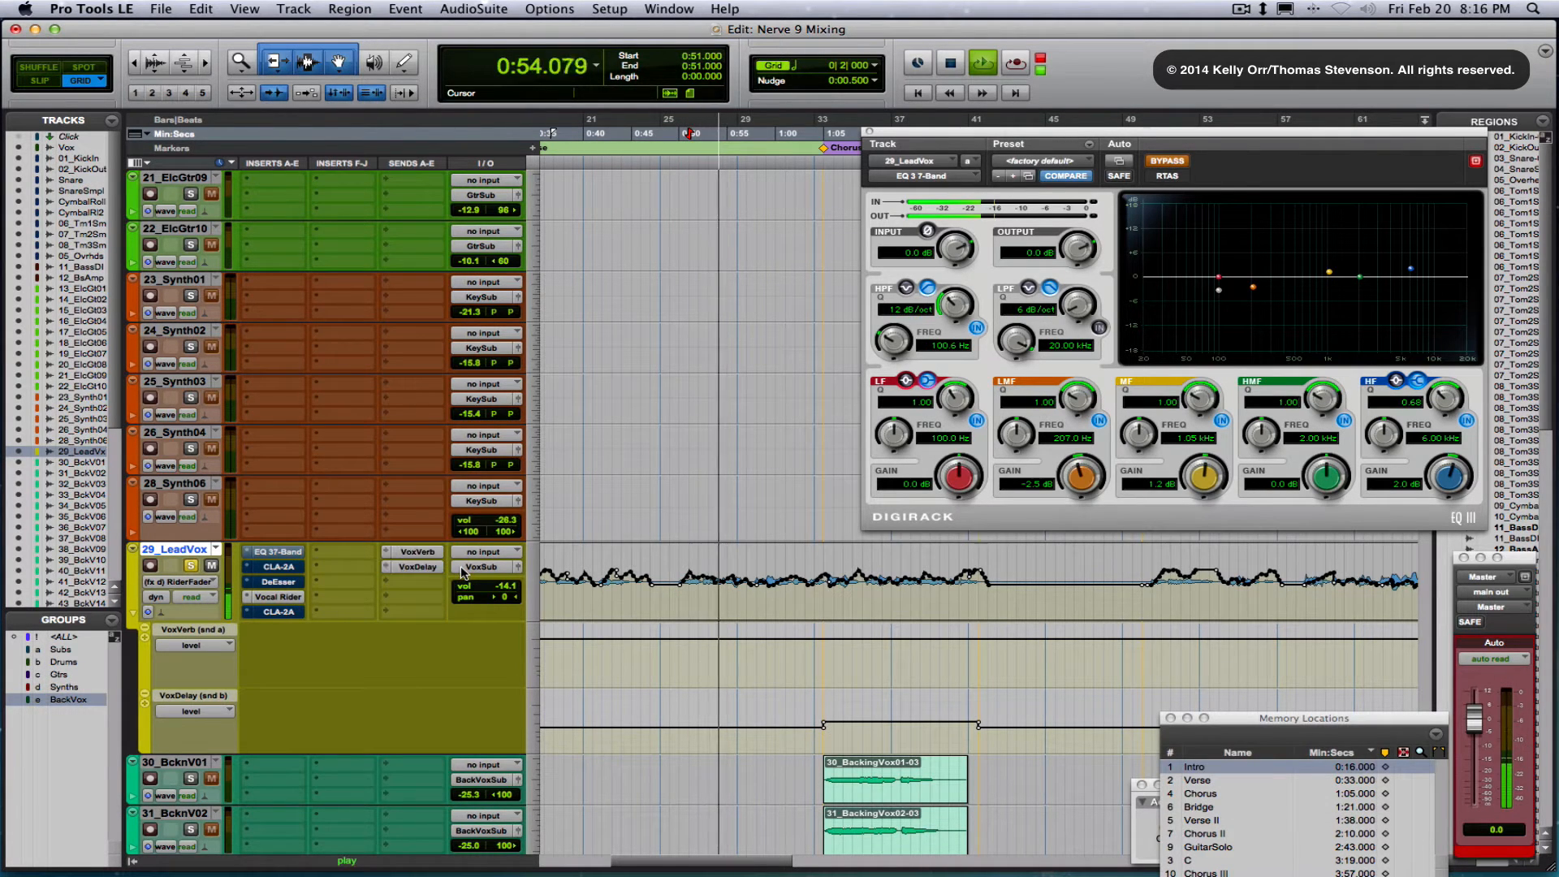
key(space)
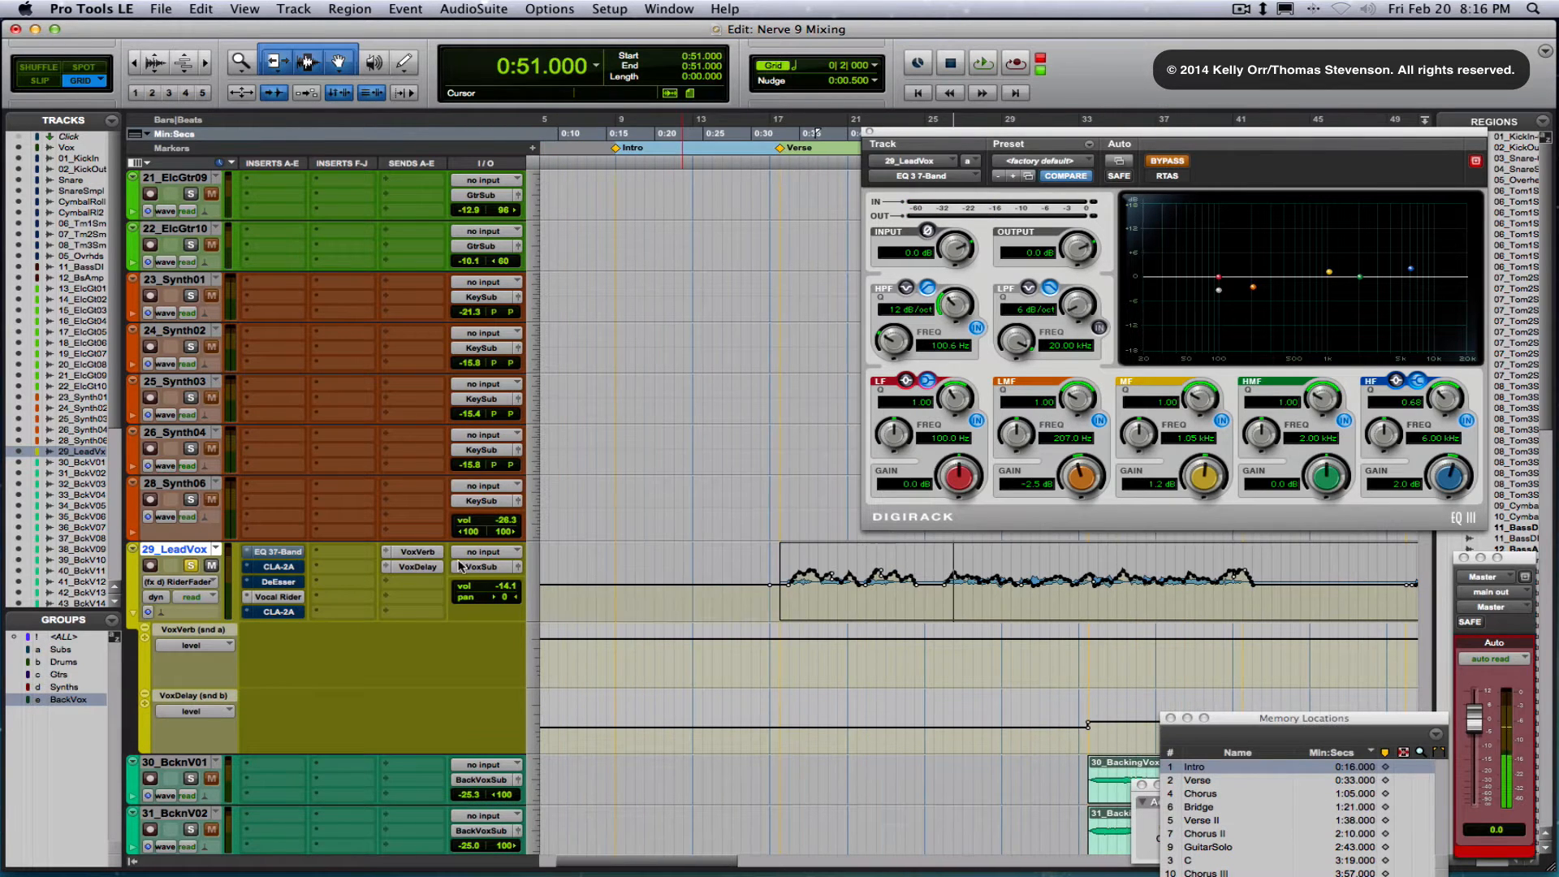
Check the lead vocal's VoxVerb send and reactivate its bypassed EQ, compressor, DeEsser and Vocal Rider inserts
click(418, 554)
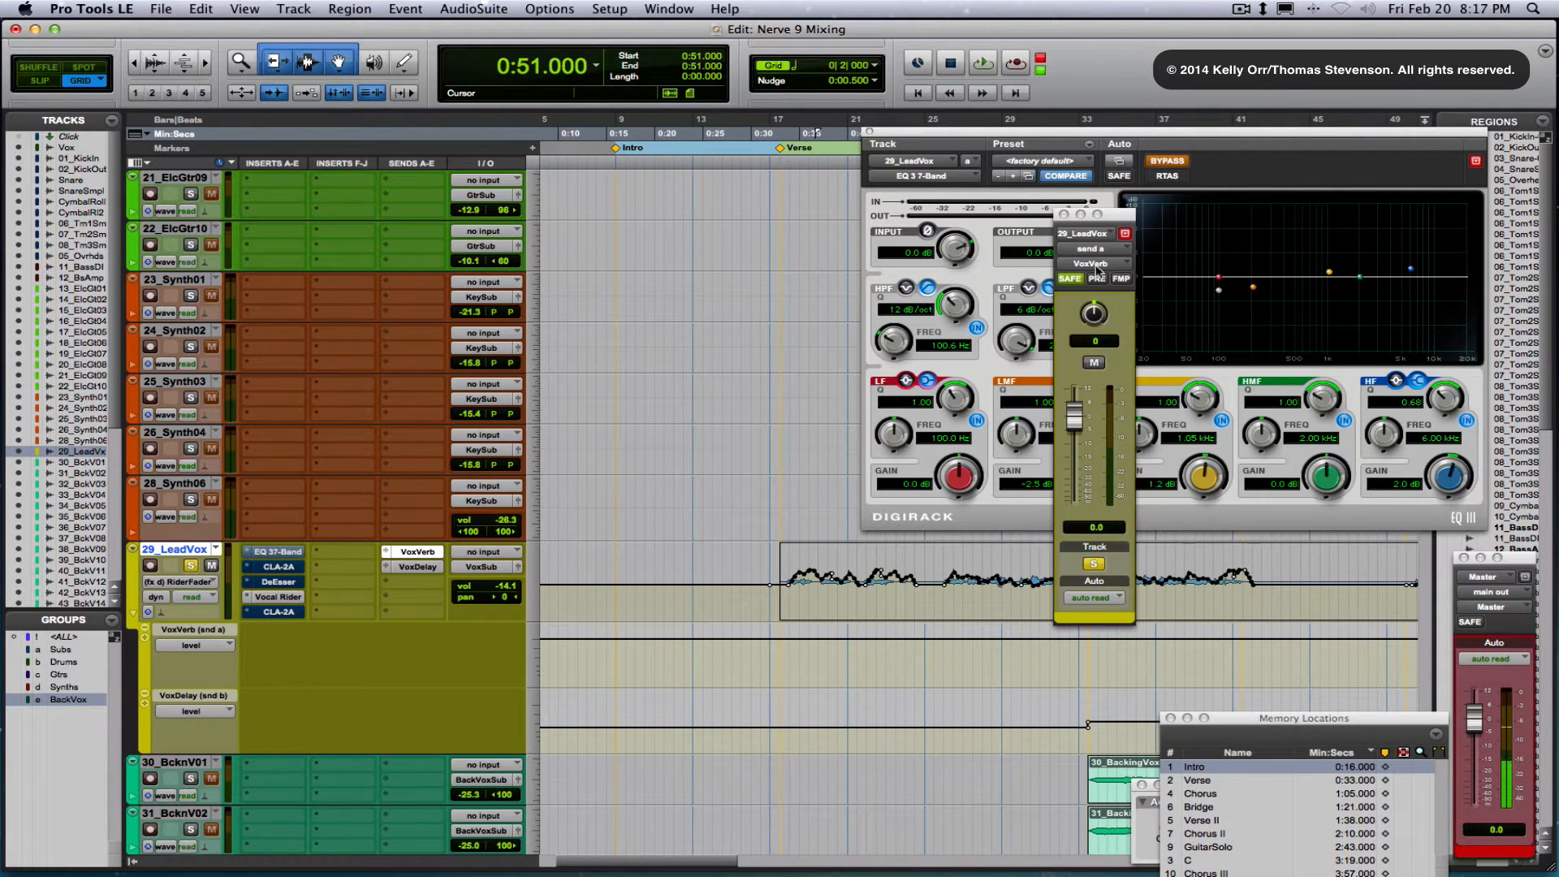
click(1064, 215)
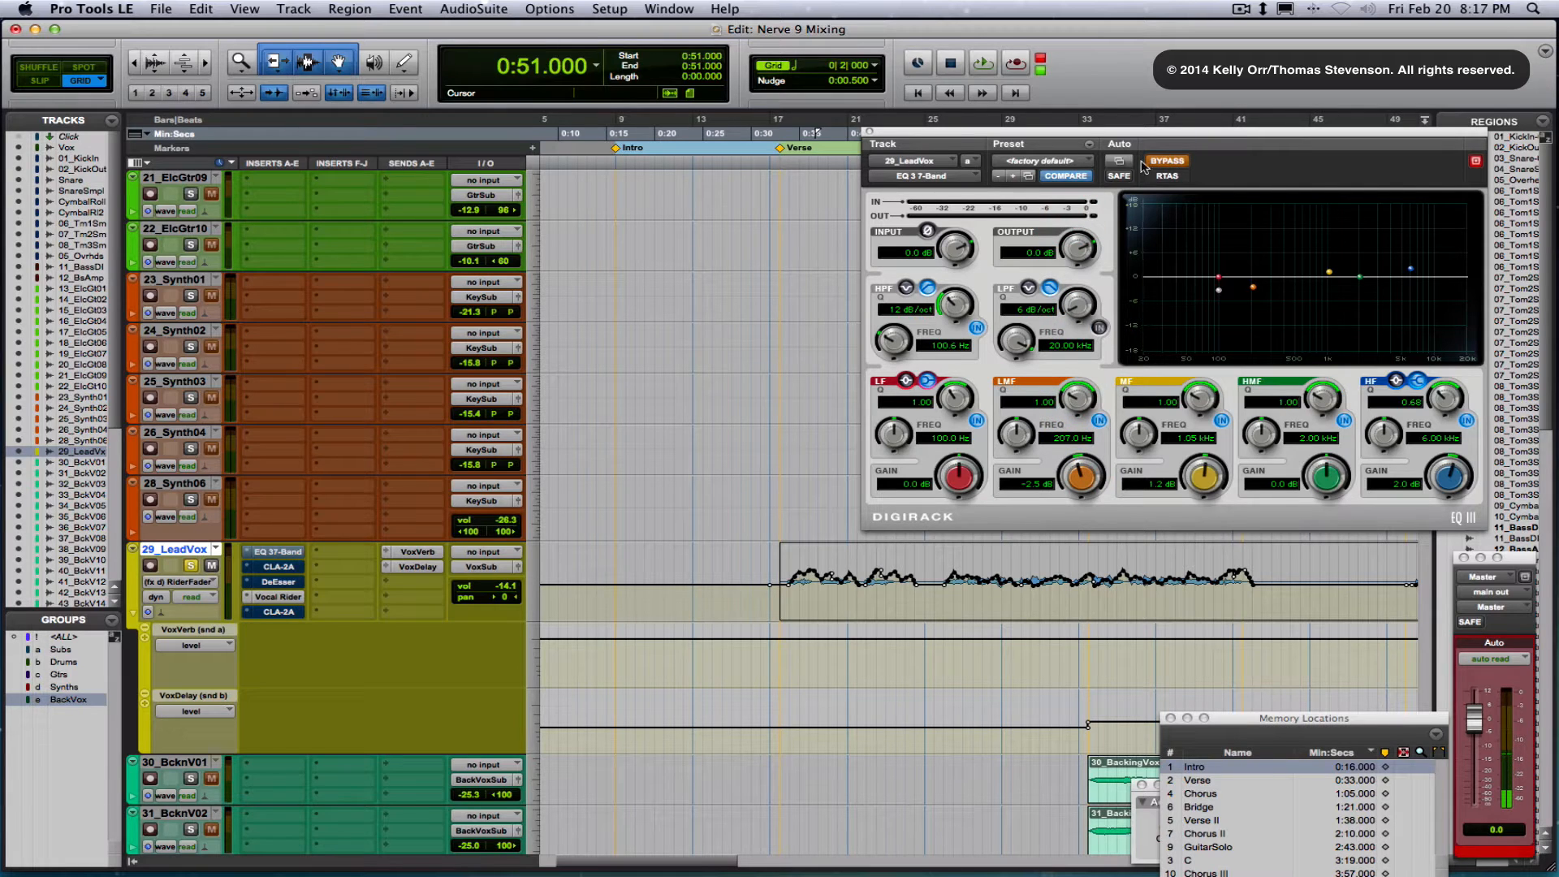
click(1165, 162)
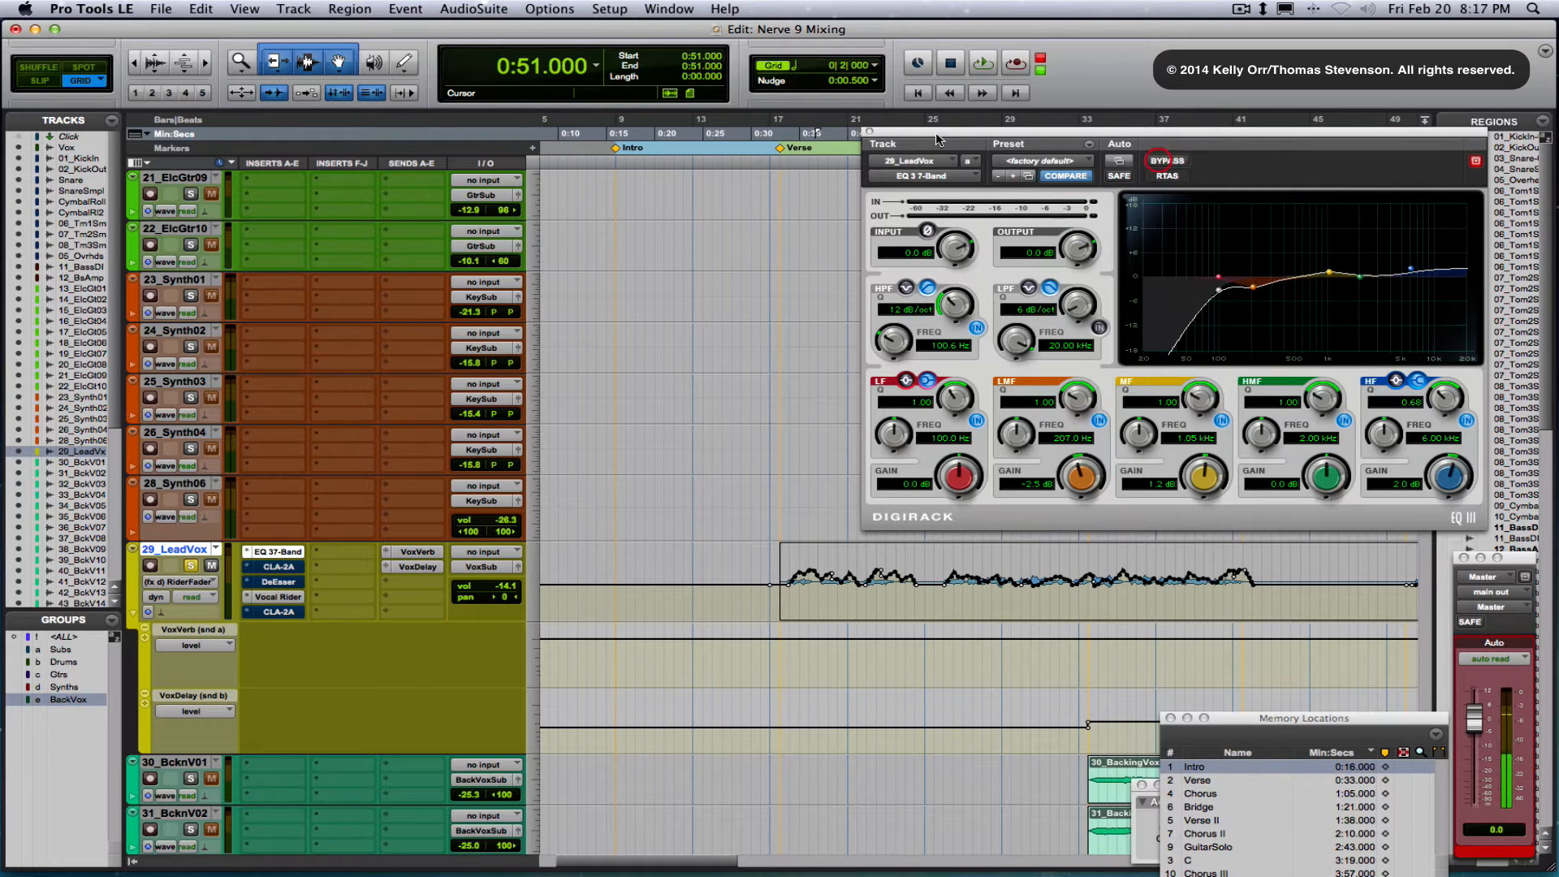
click(873, 134)
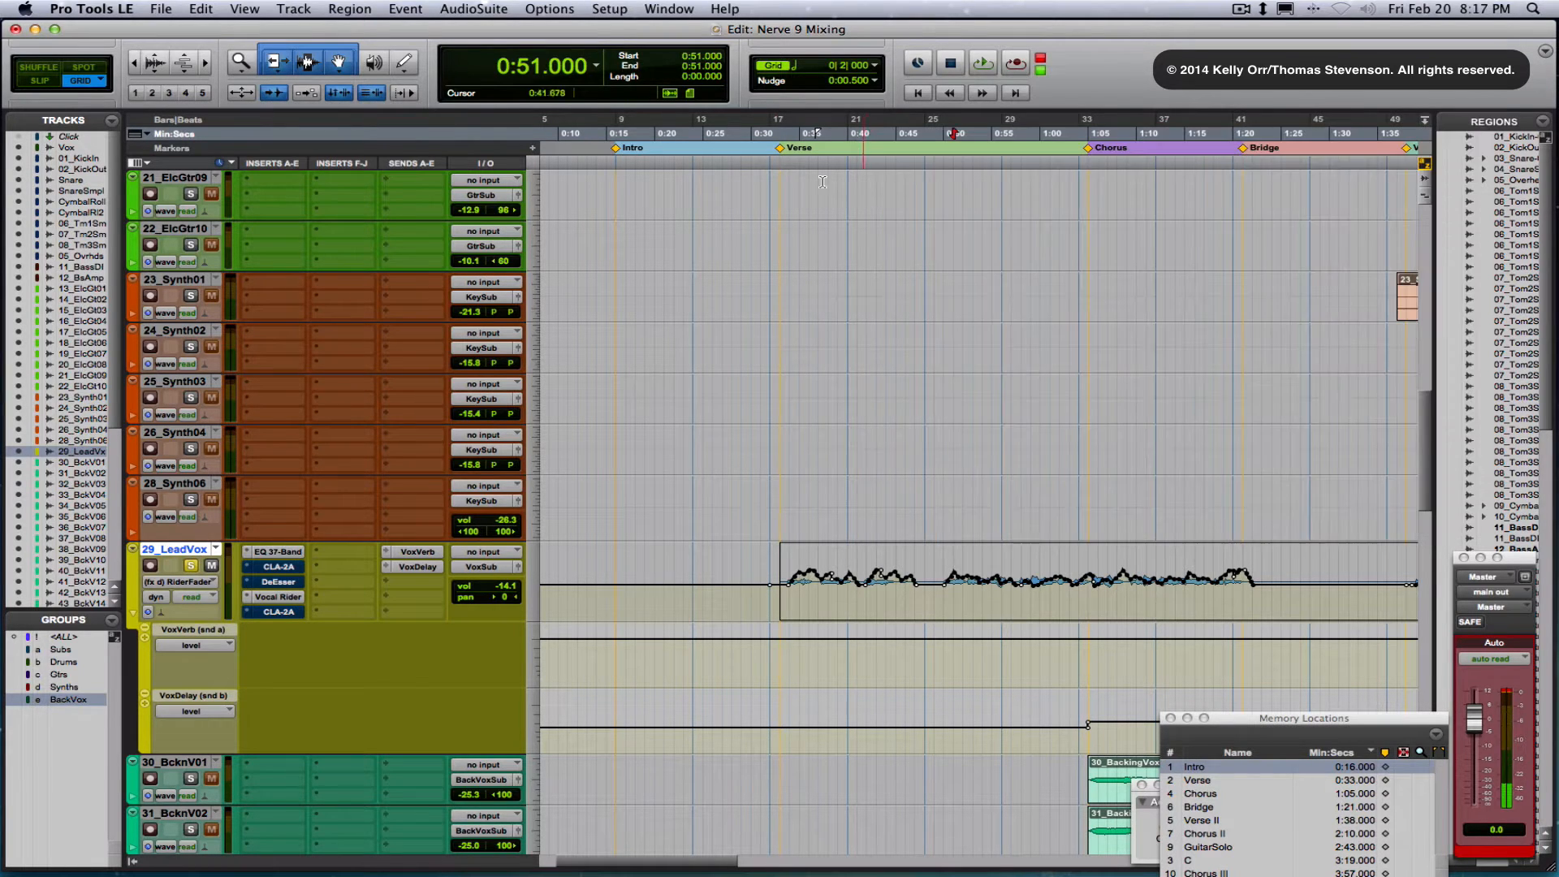
super+click(290, 583)
super+click(289, 611)
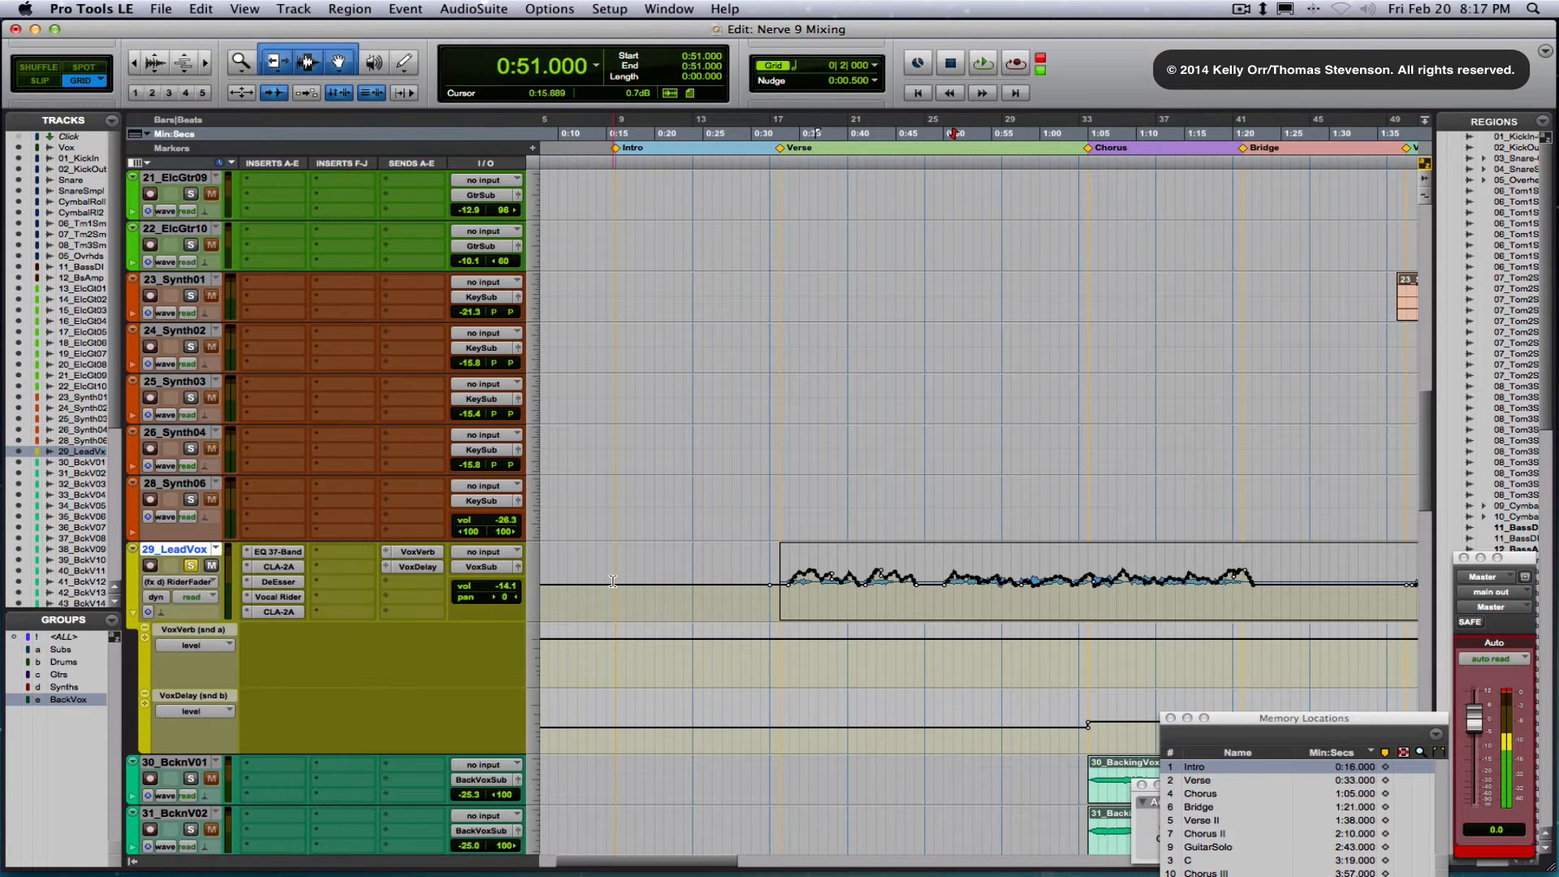
Delete the lead vocal's Vocal Rider fader automation point just before the Verse, between 0:31 and 0:33
key(r)
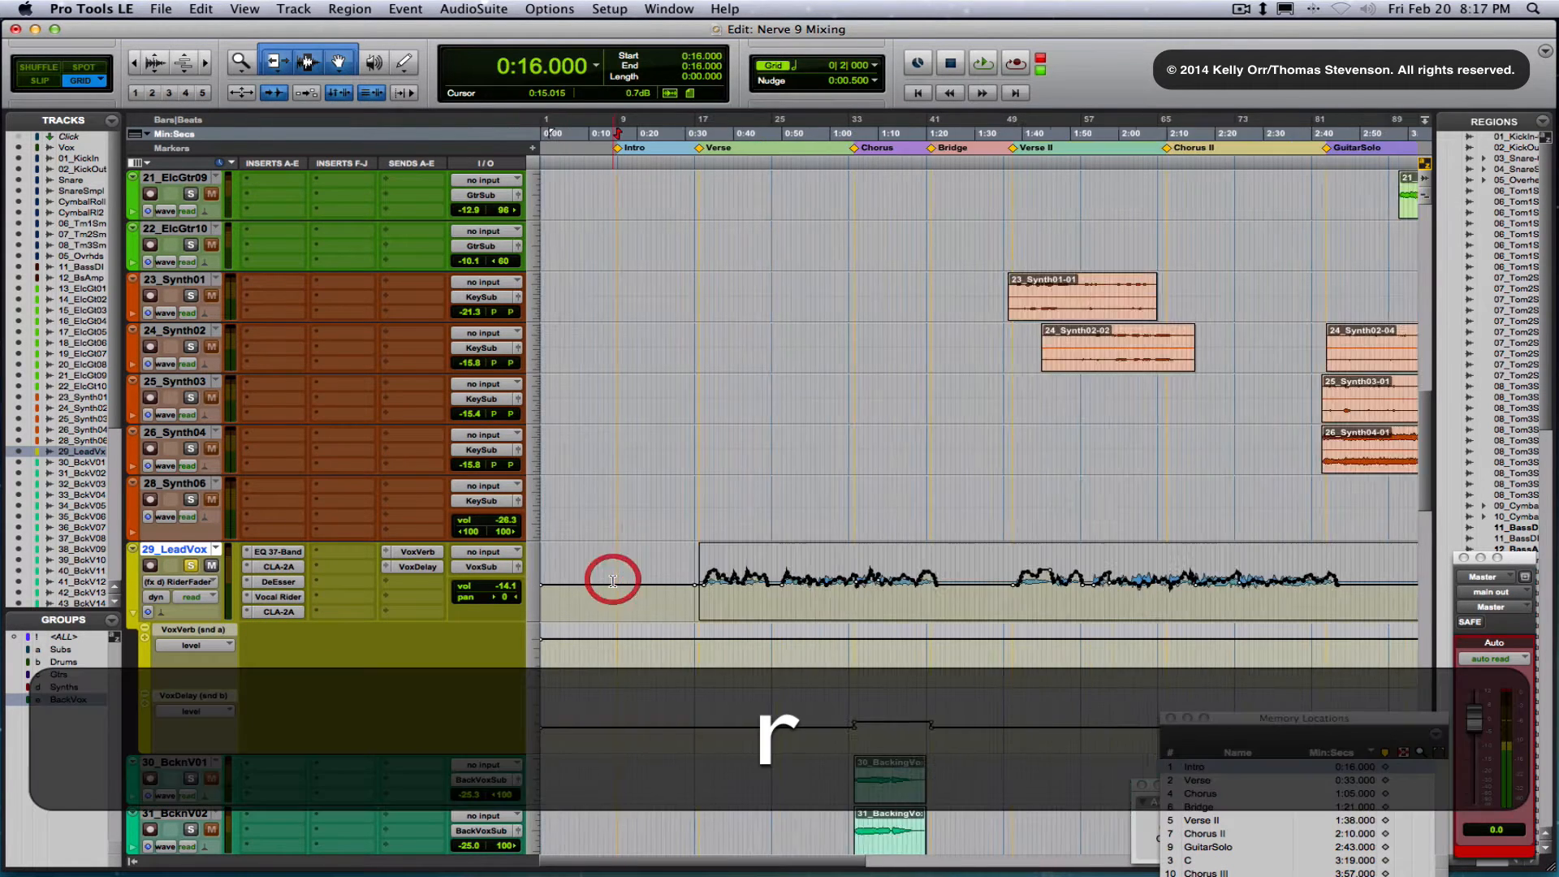
key(r)
key(t)
key(t)
key(t)
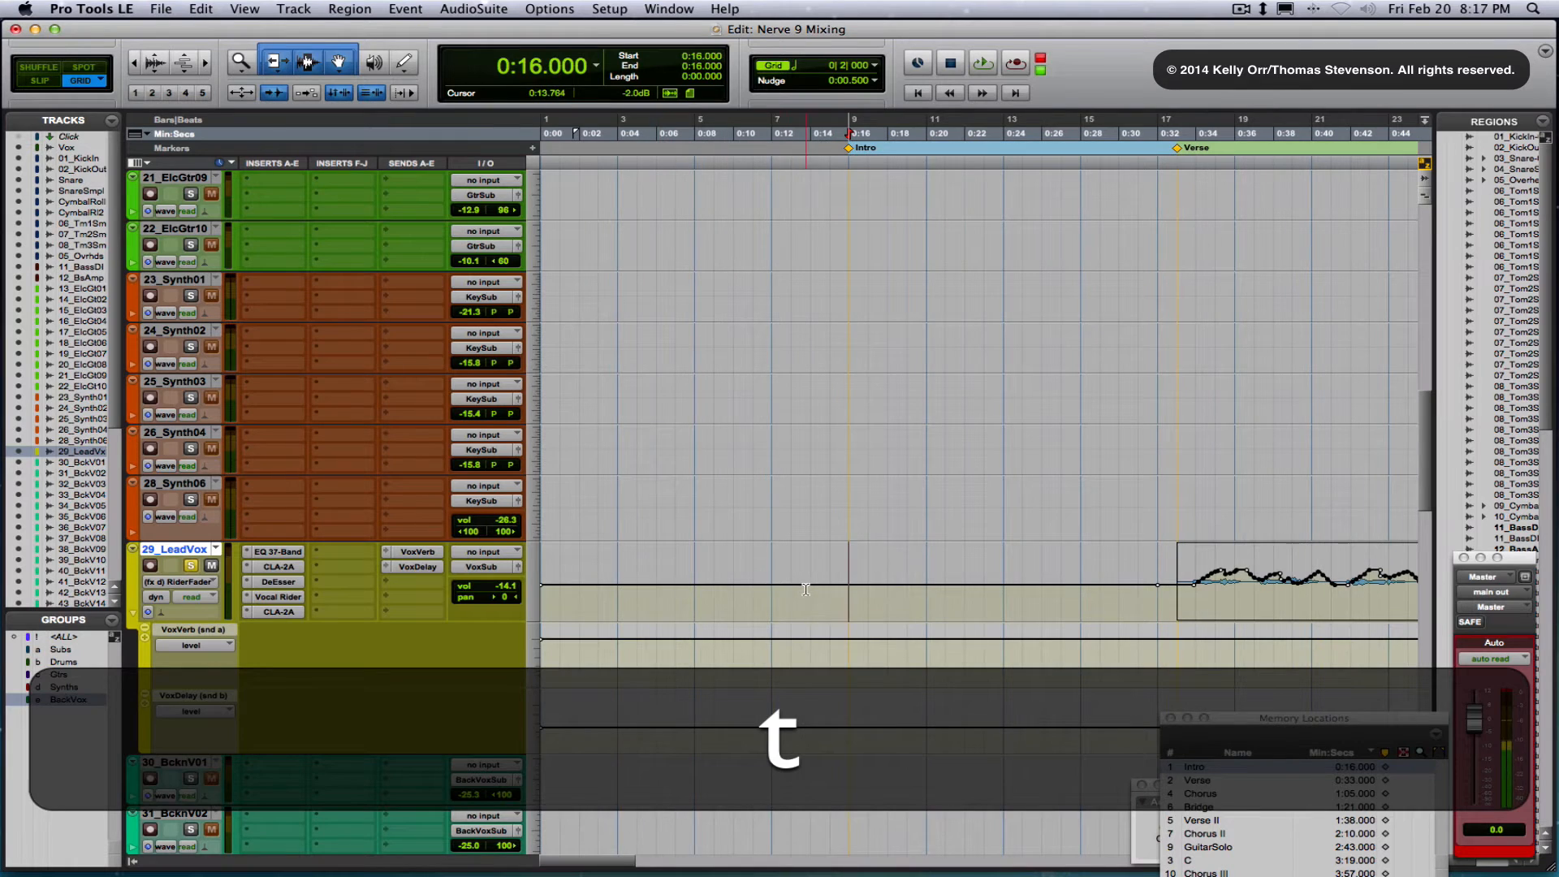
scroll(809, 589, right, 10)
scroll(809, 589, left, 10)
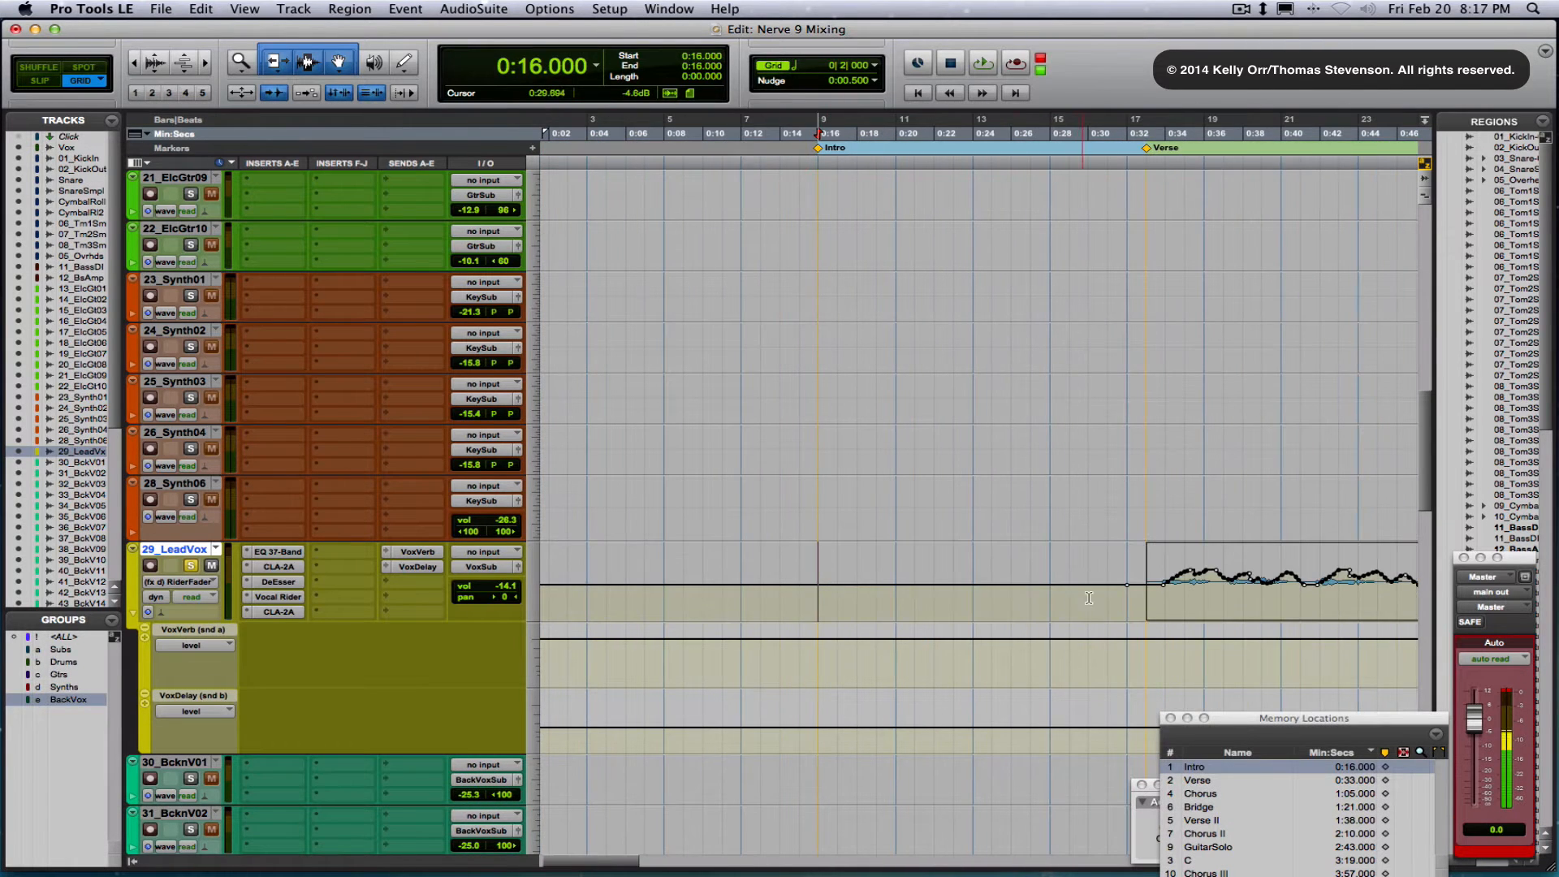
drag(1144, 585, 1107, 585)
key(BackSpace)
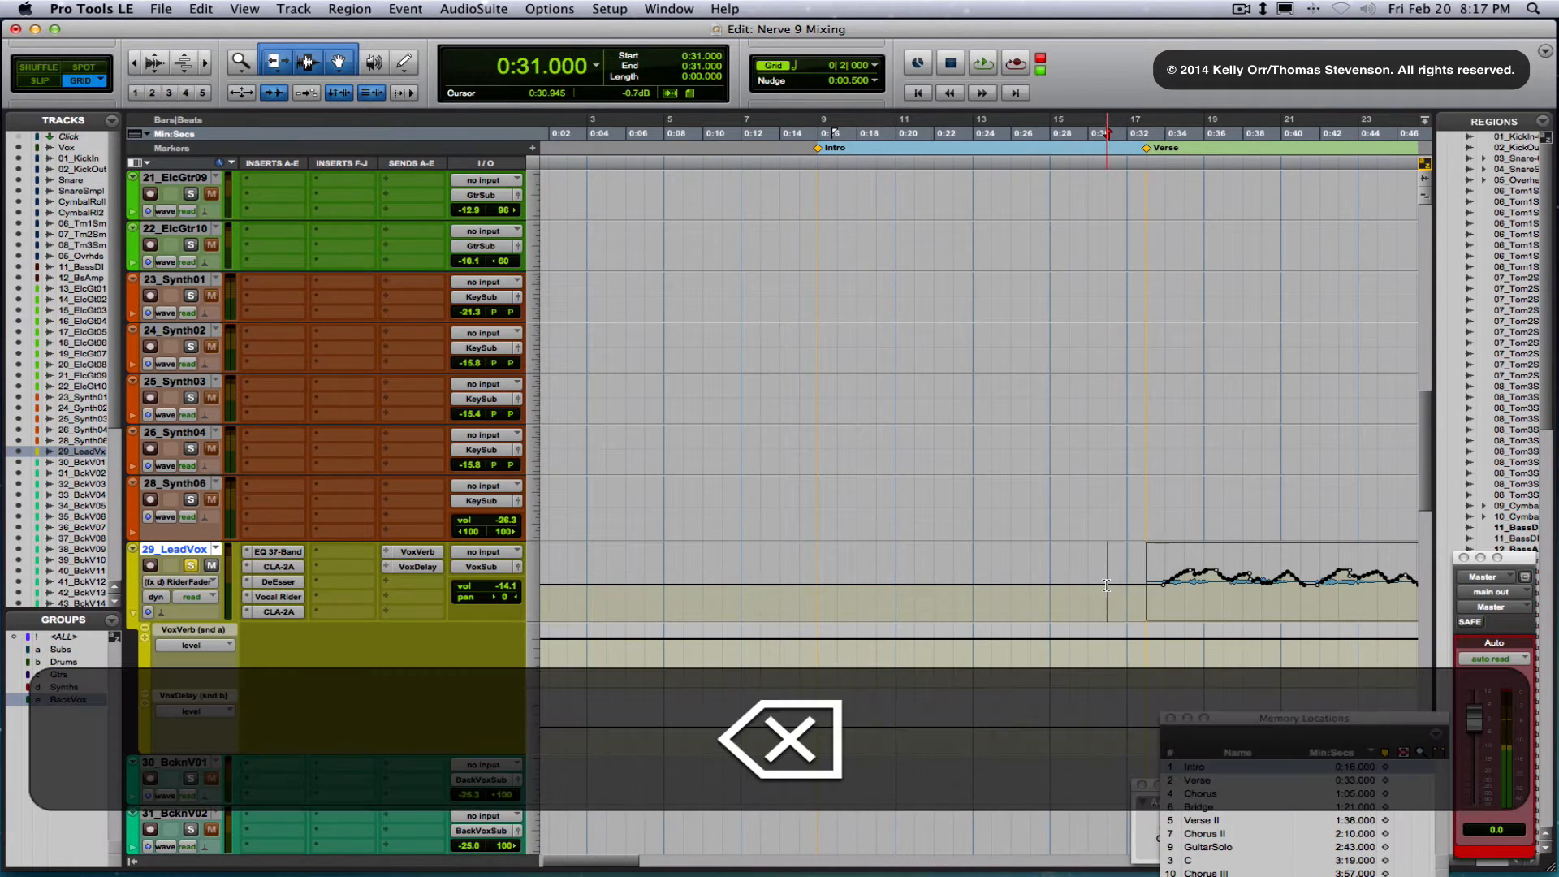
Select the lead vocal's Vocal Rider automation from 3:49 to 4:01 and examine its curve at a closer zoom
key(r)
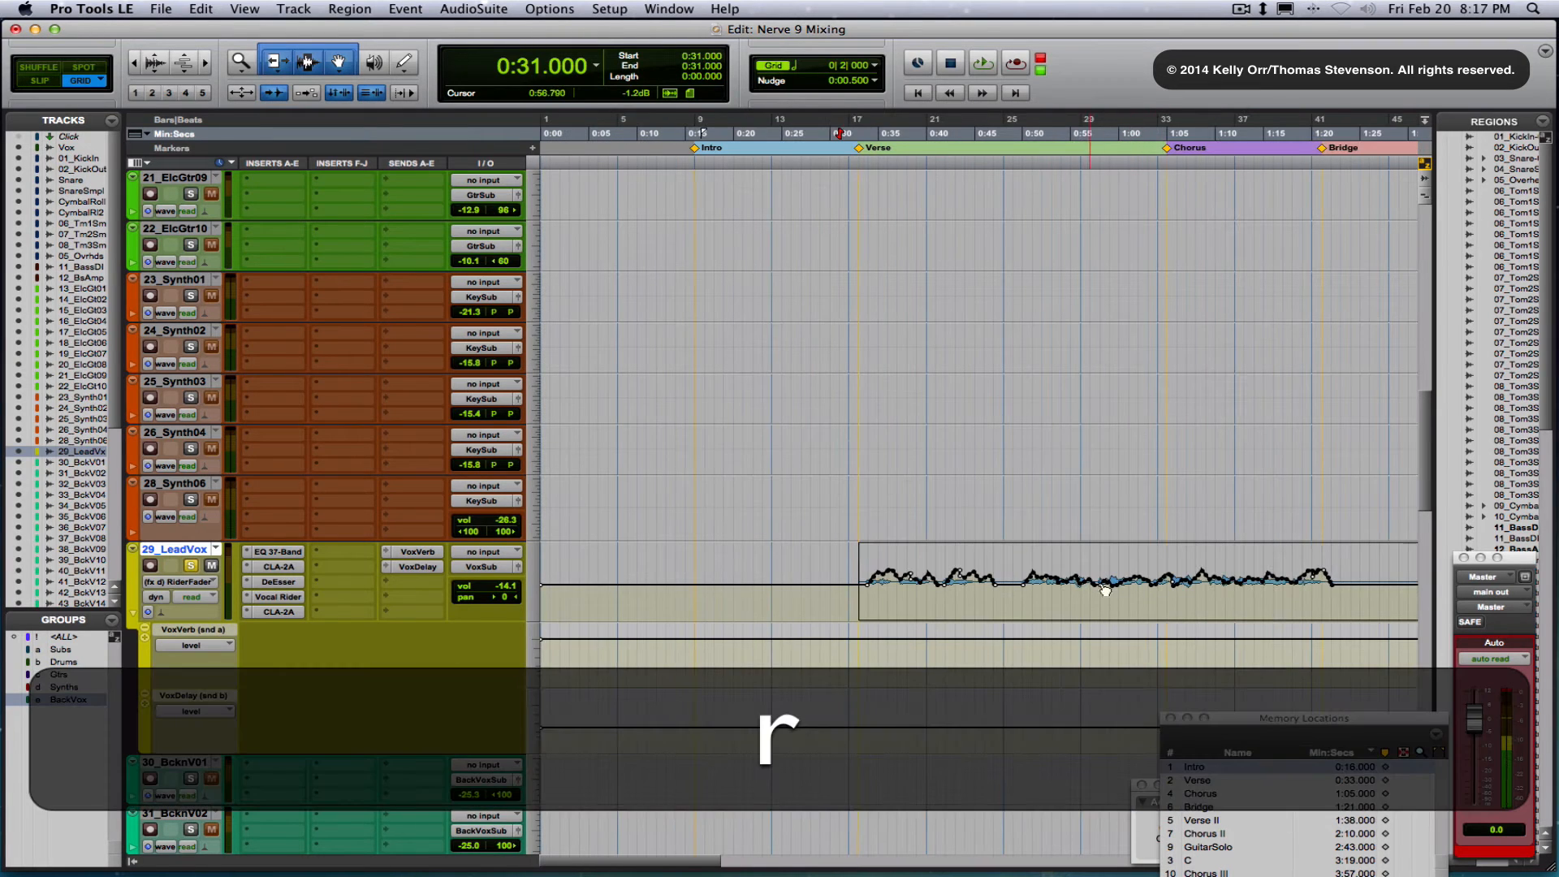
scroll(1127, 590, right, 15)
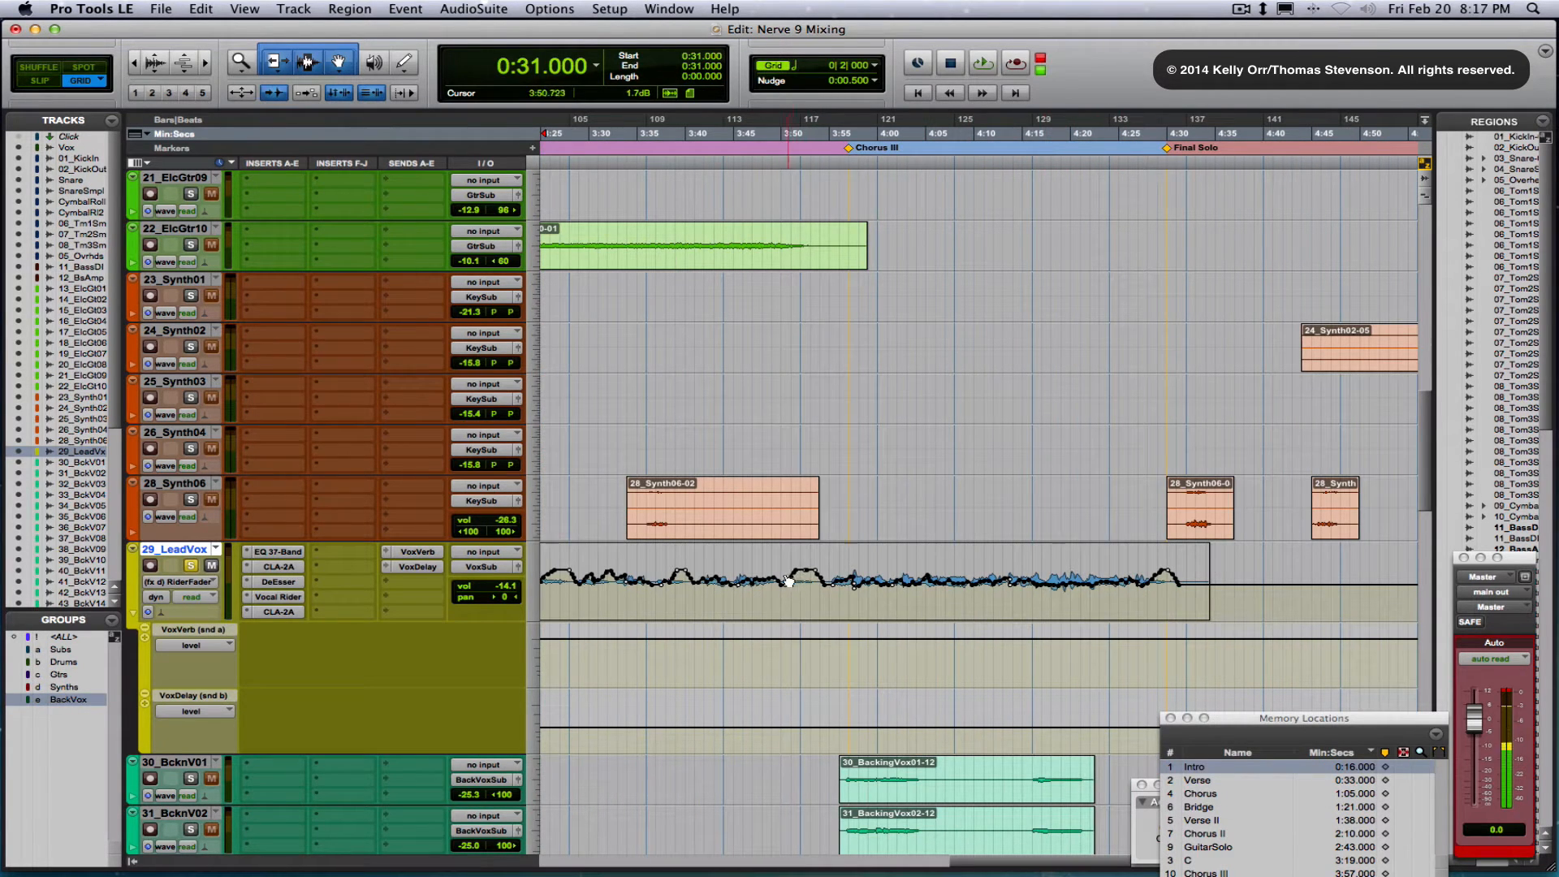
drag(788, 580, 889, 579)
key(t)
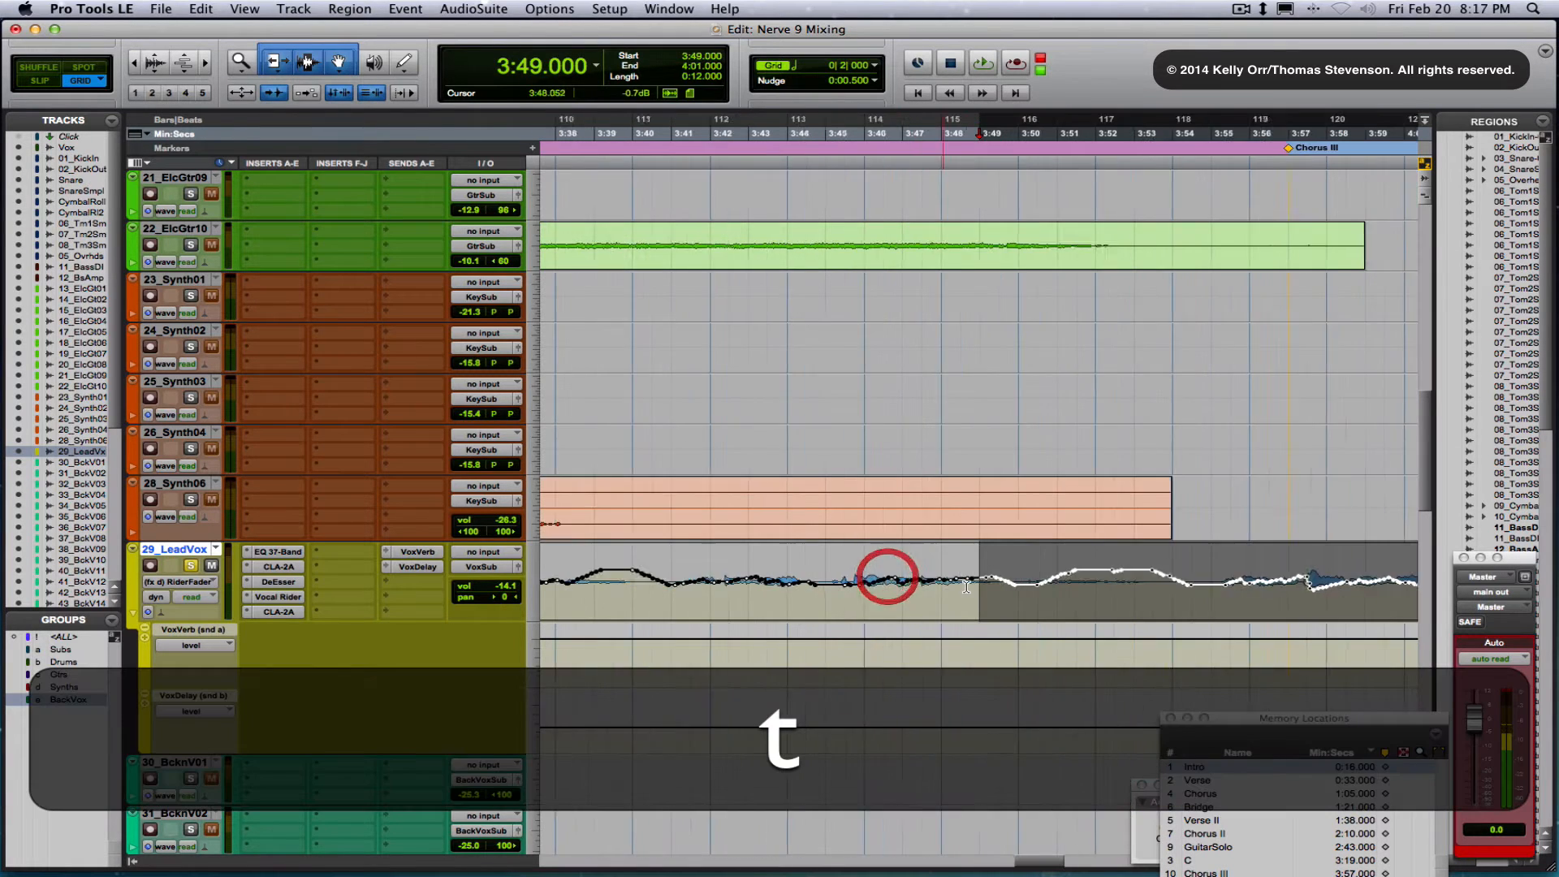
key(t)
drag(1219, 553, 1219, 554)
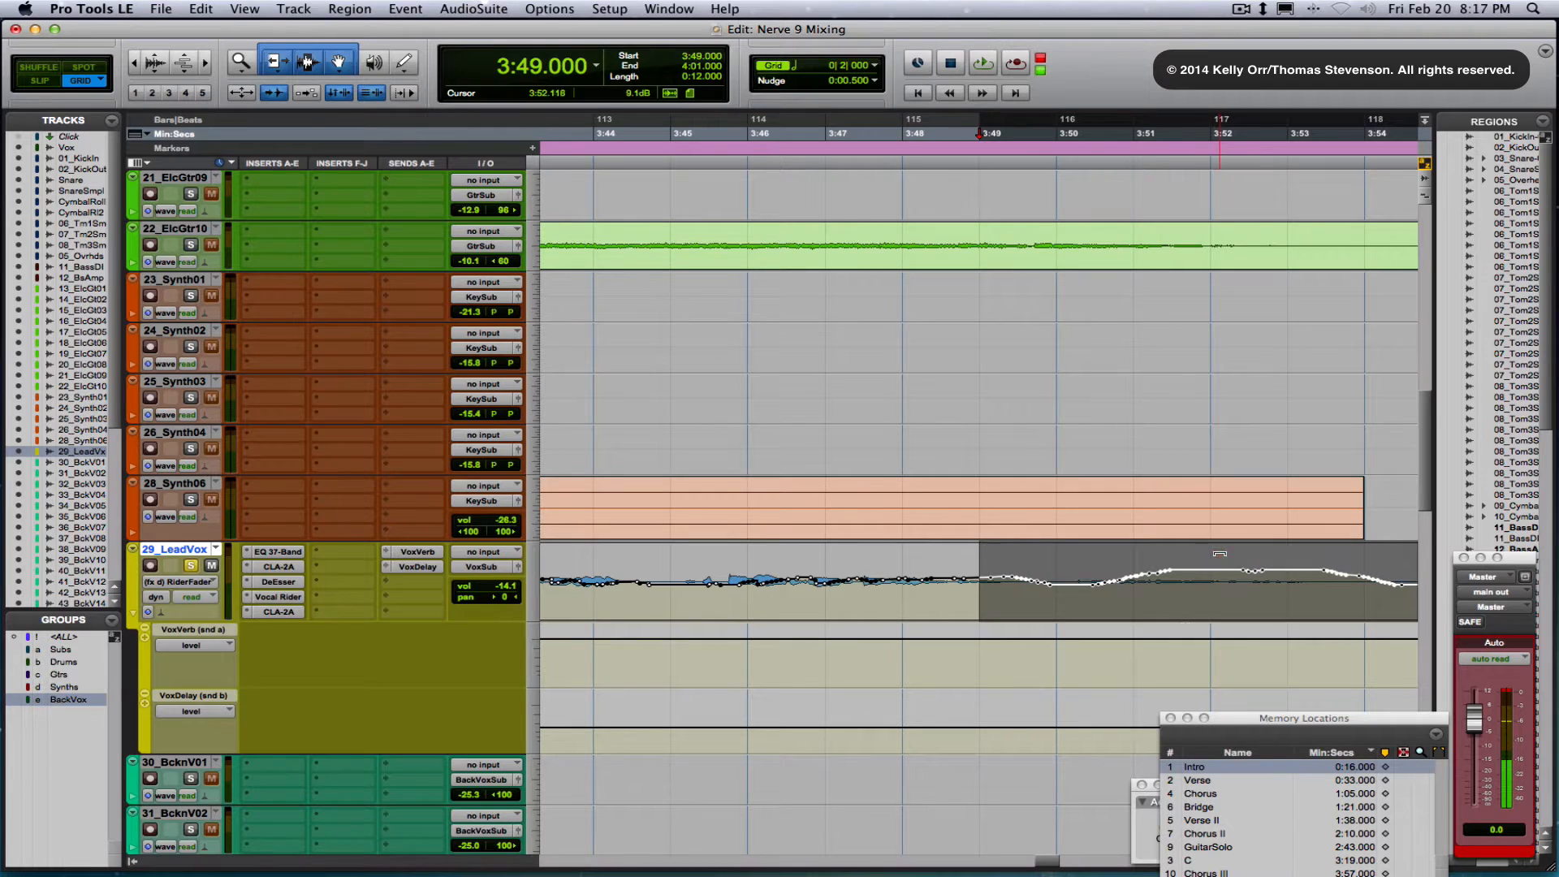
scroll(1018, 671, left, 3)
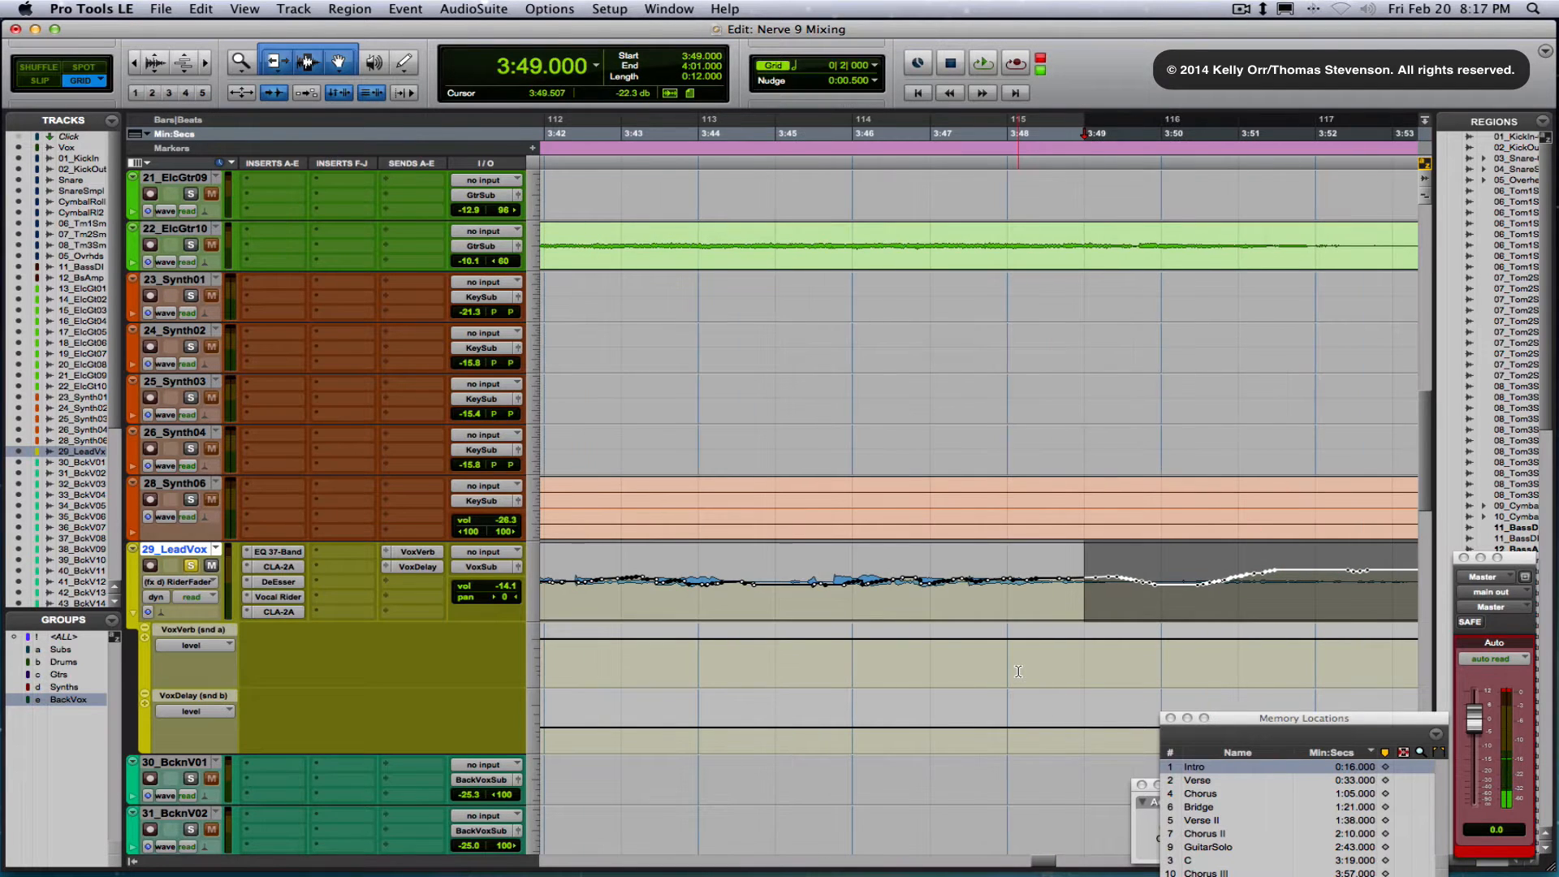
Play the lead vocal from 1:04 to hear the VoxDelay send automation in the first Chorus
key(r)
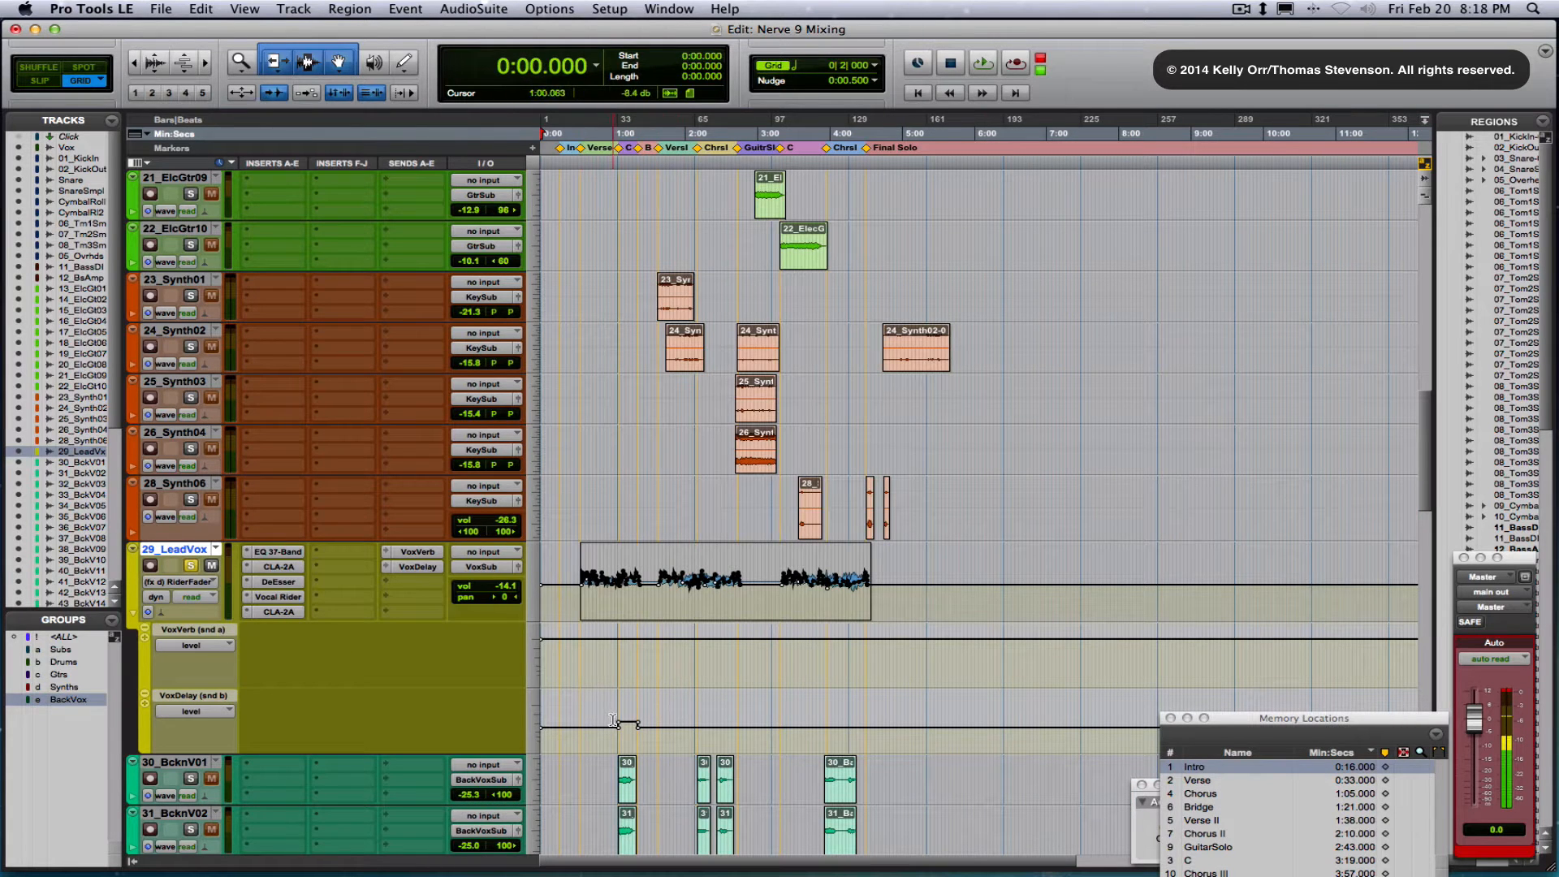
click(612, 720)
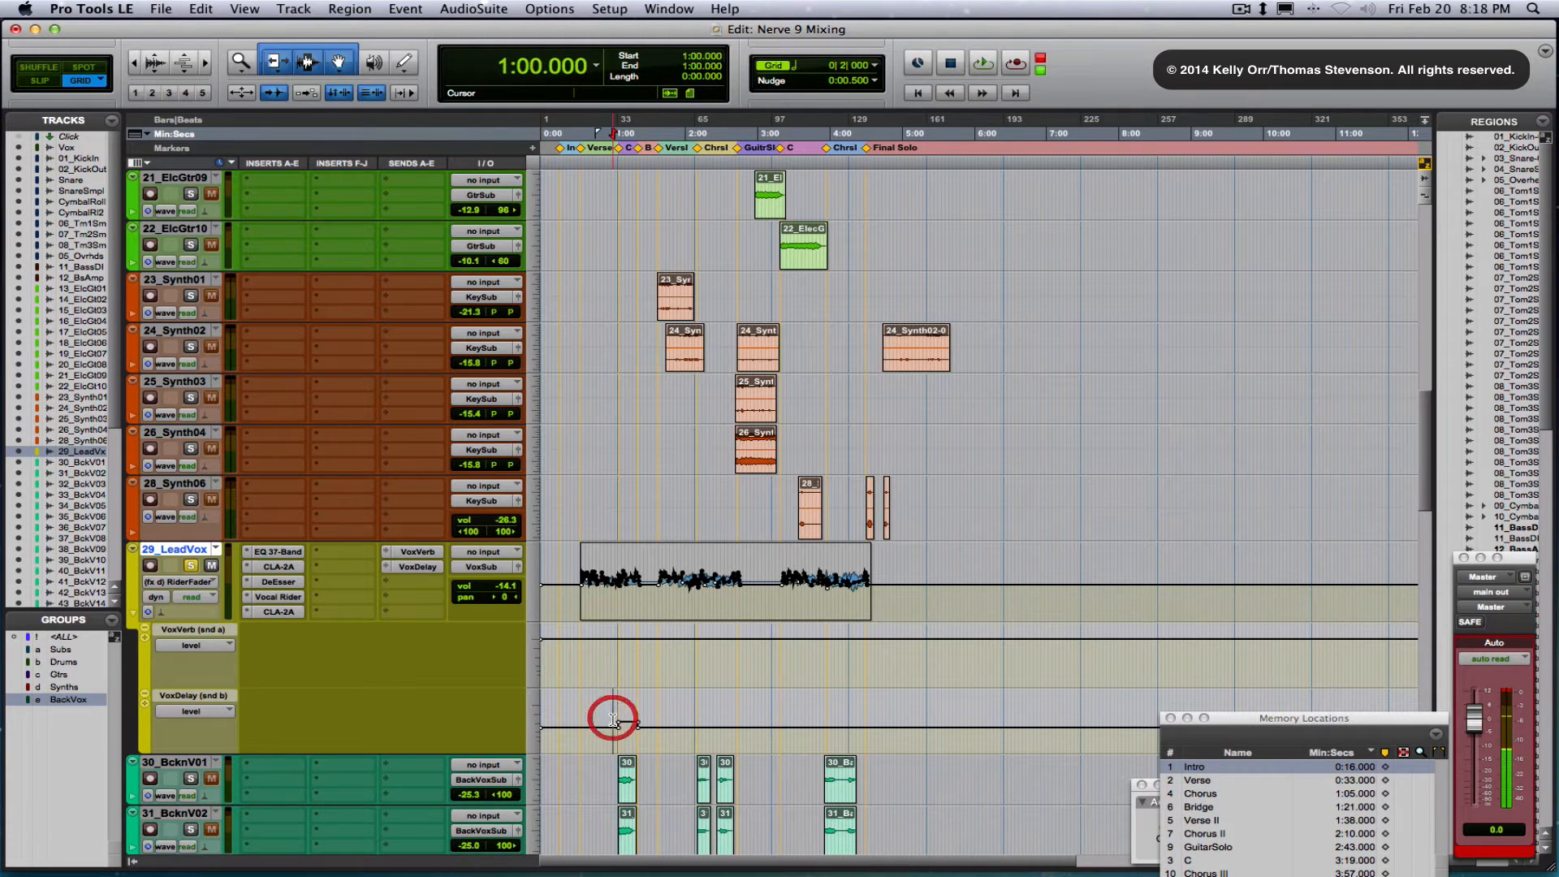
key(t)
key(t)
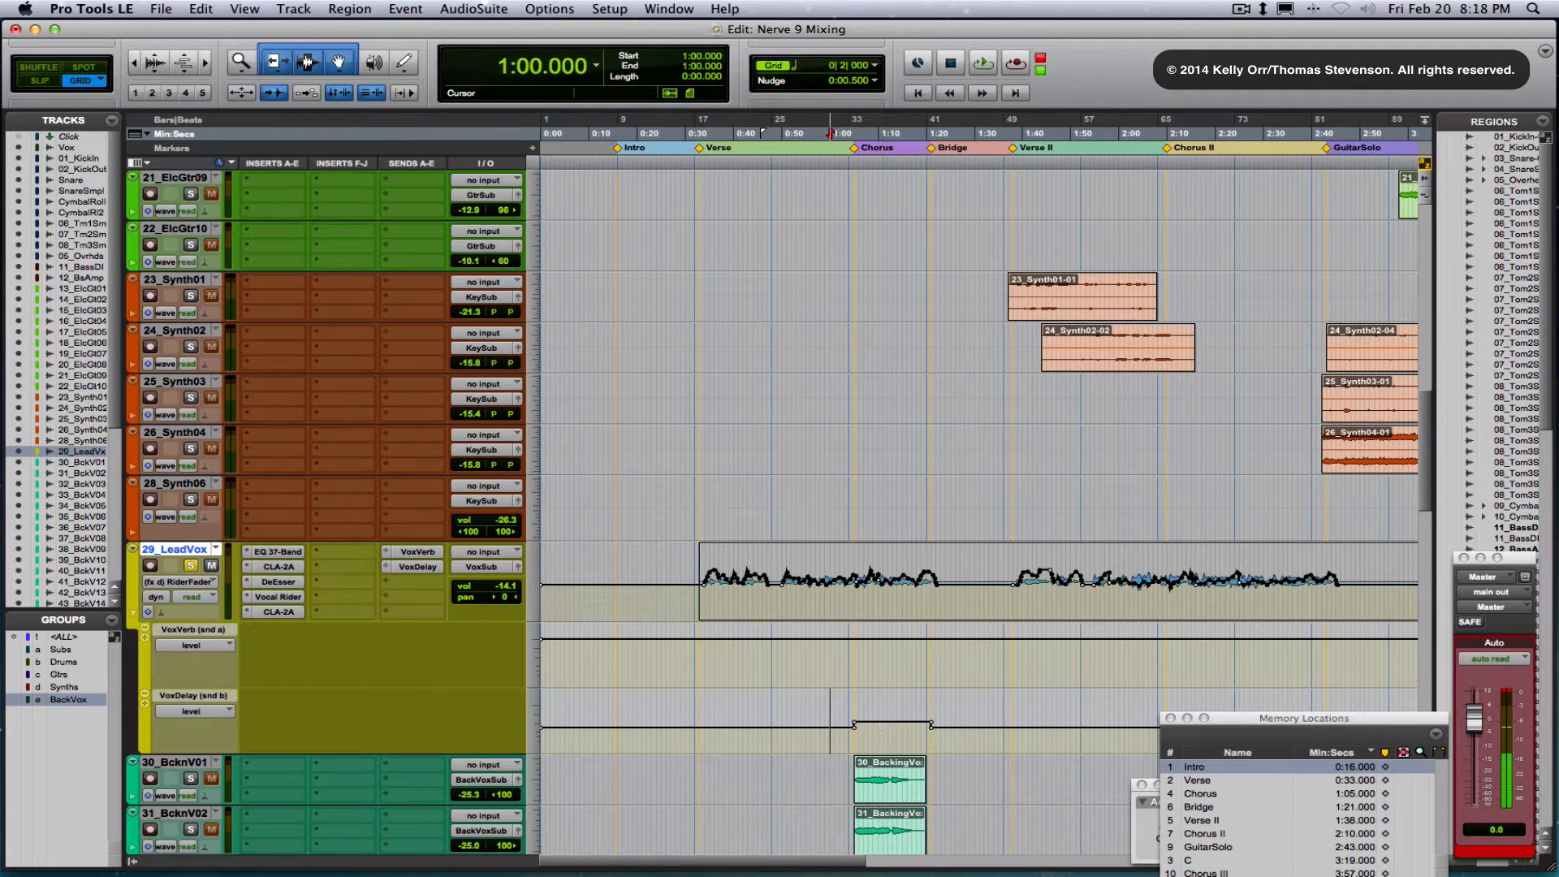
click(1508, 695)
click(848, 723)
key(space)
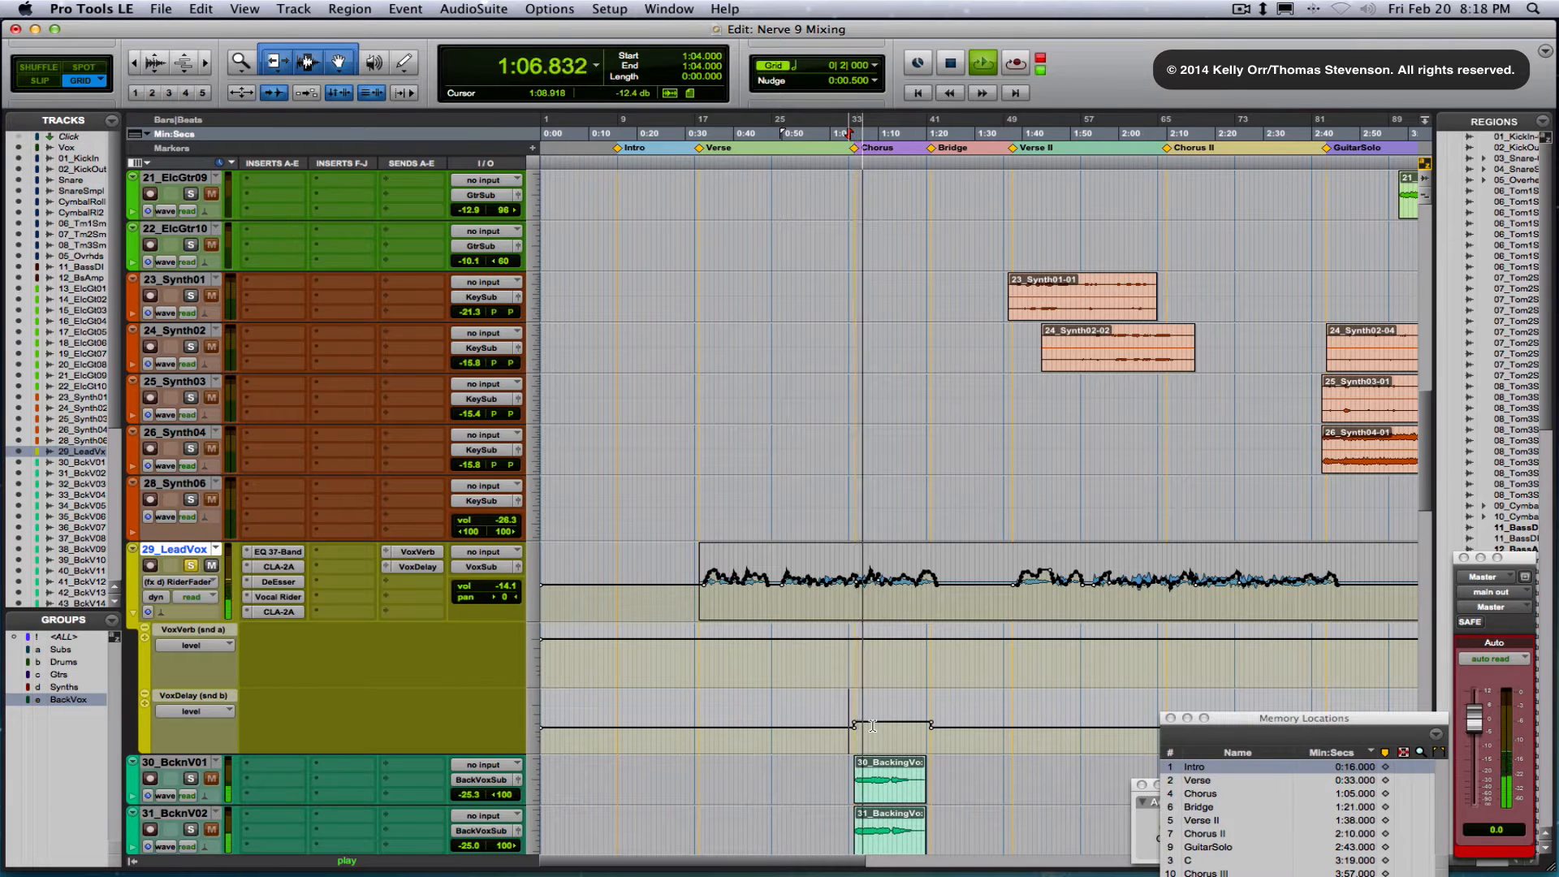
key(space)
Open the lead vocal's VoxDelay send window, watch its automated fader during playback from 1:04, and close it
click(424, 567)
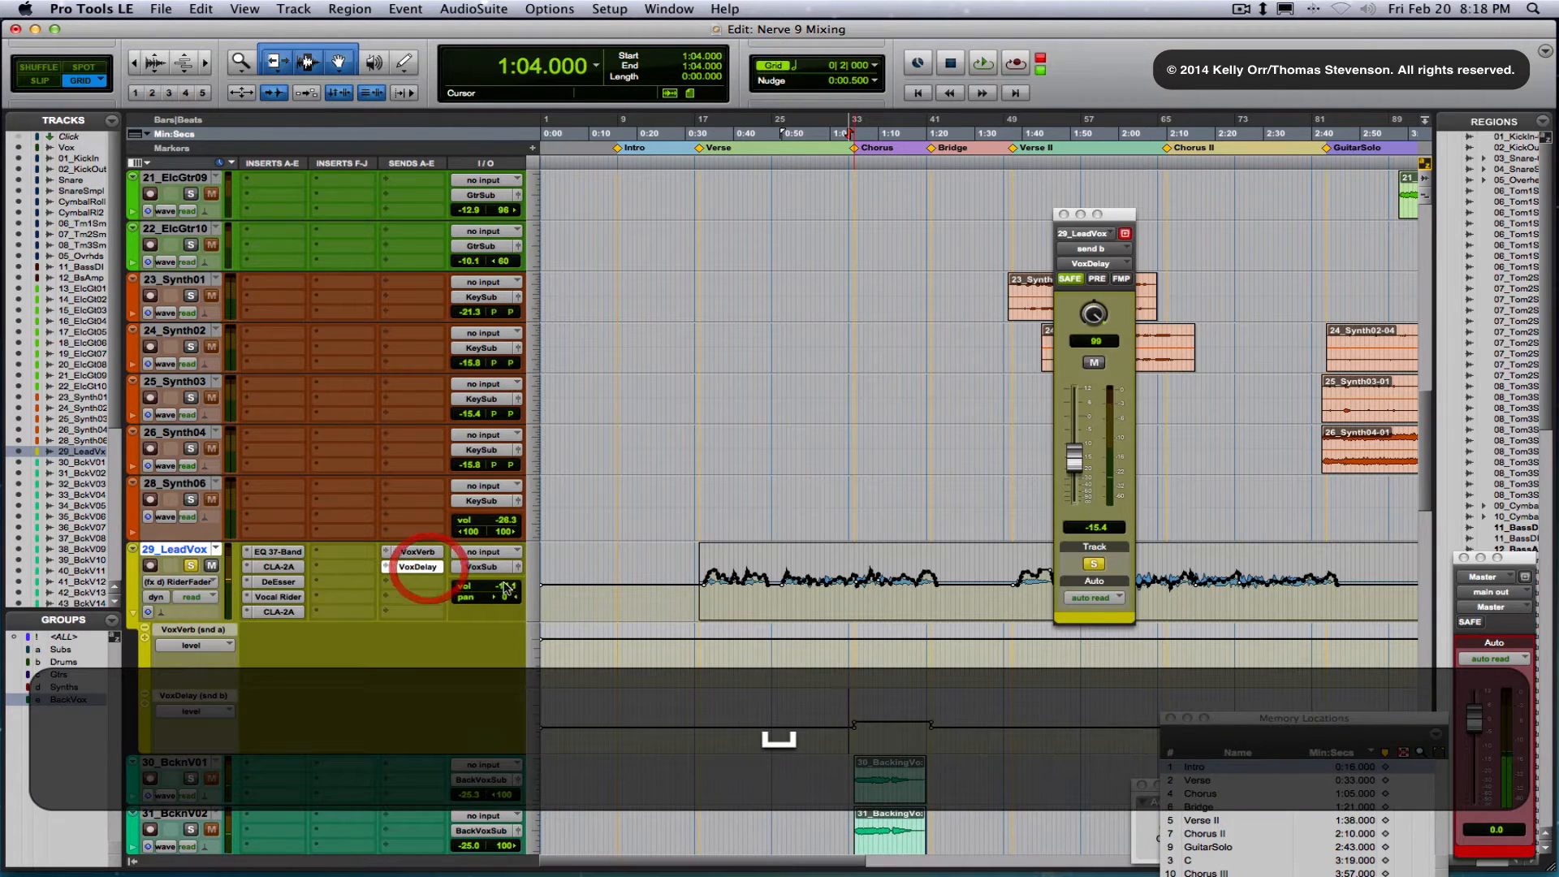
scroll(1067, 392, down, 2)
drag(1120, 215, 763, 341)
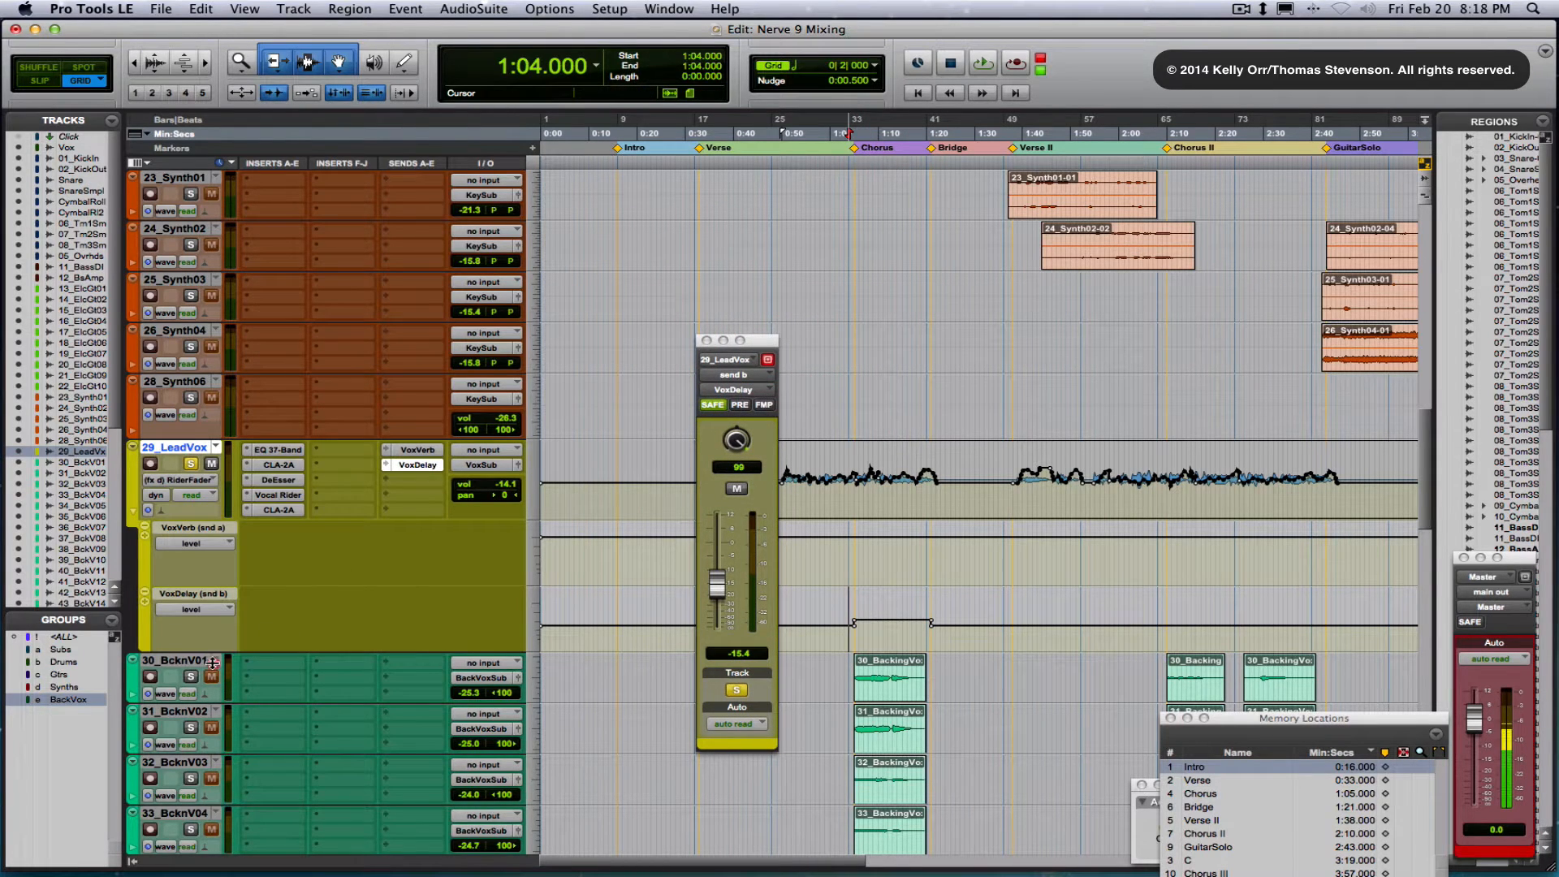
scroll(212, 664, down, 2)
key(space)
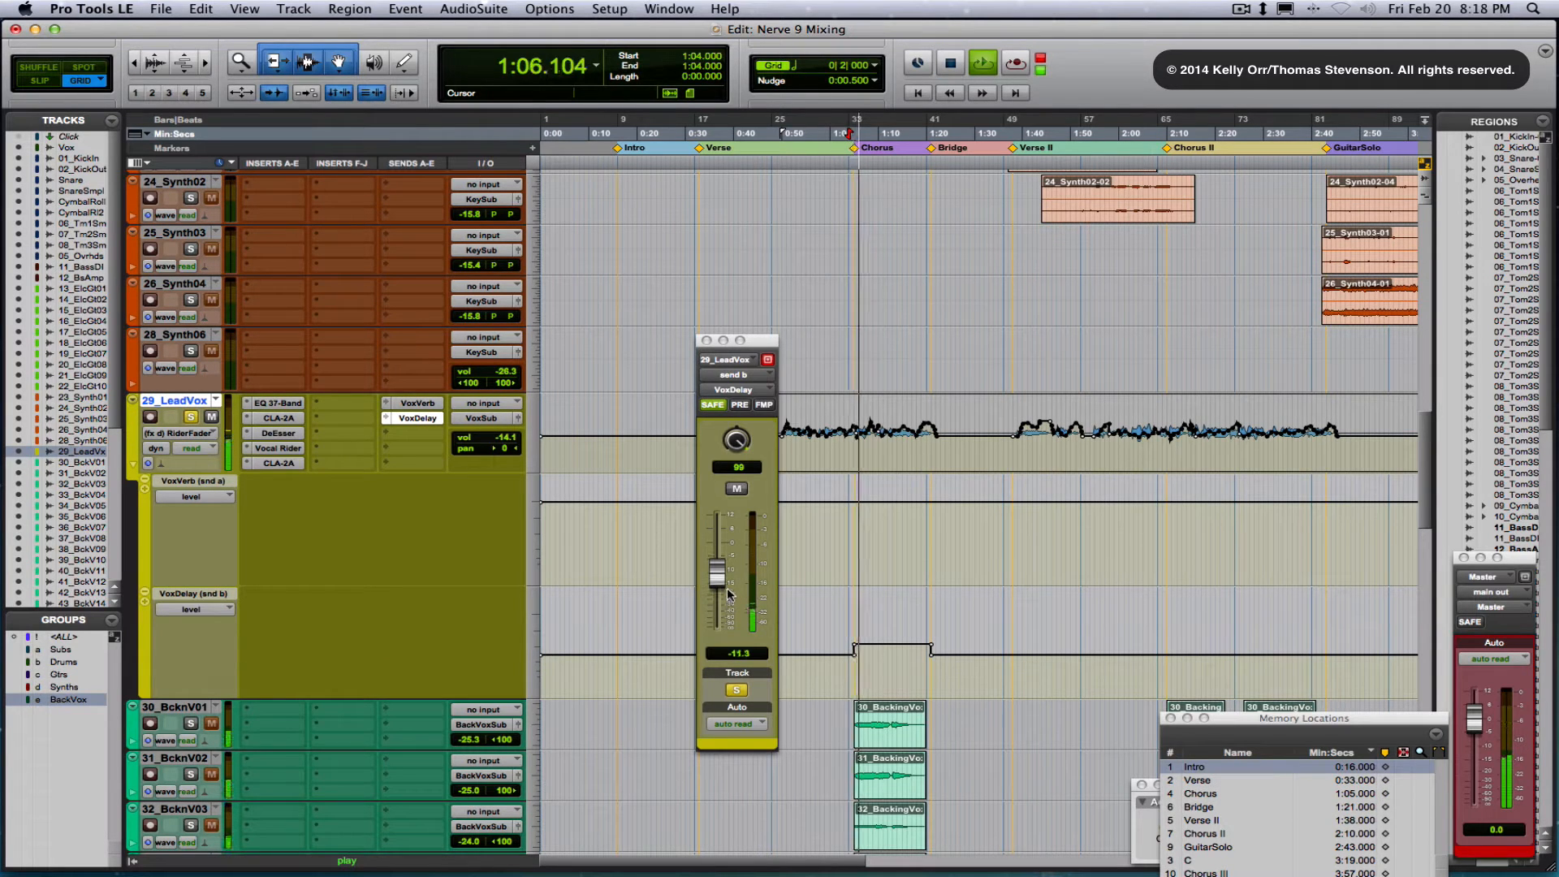
key(space)
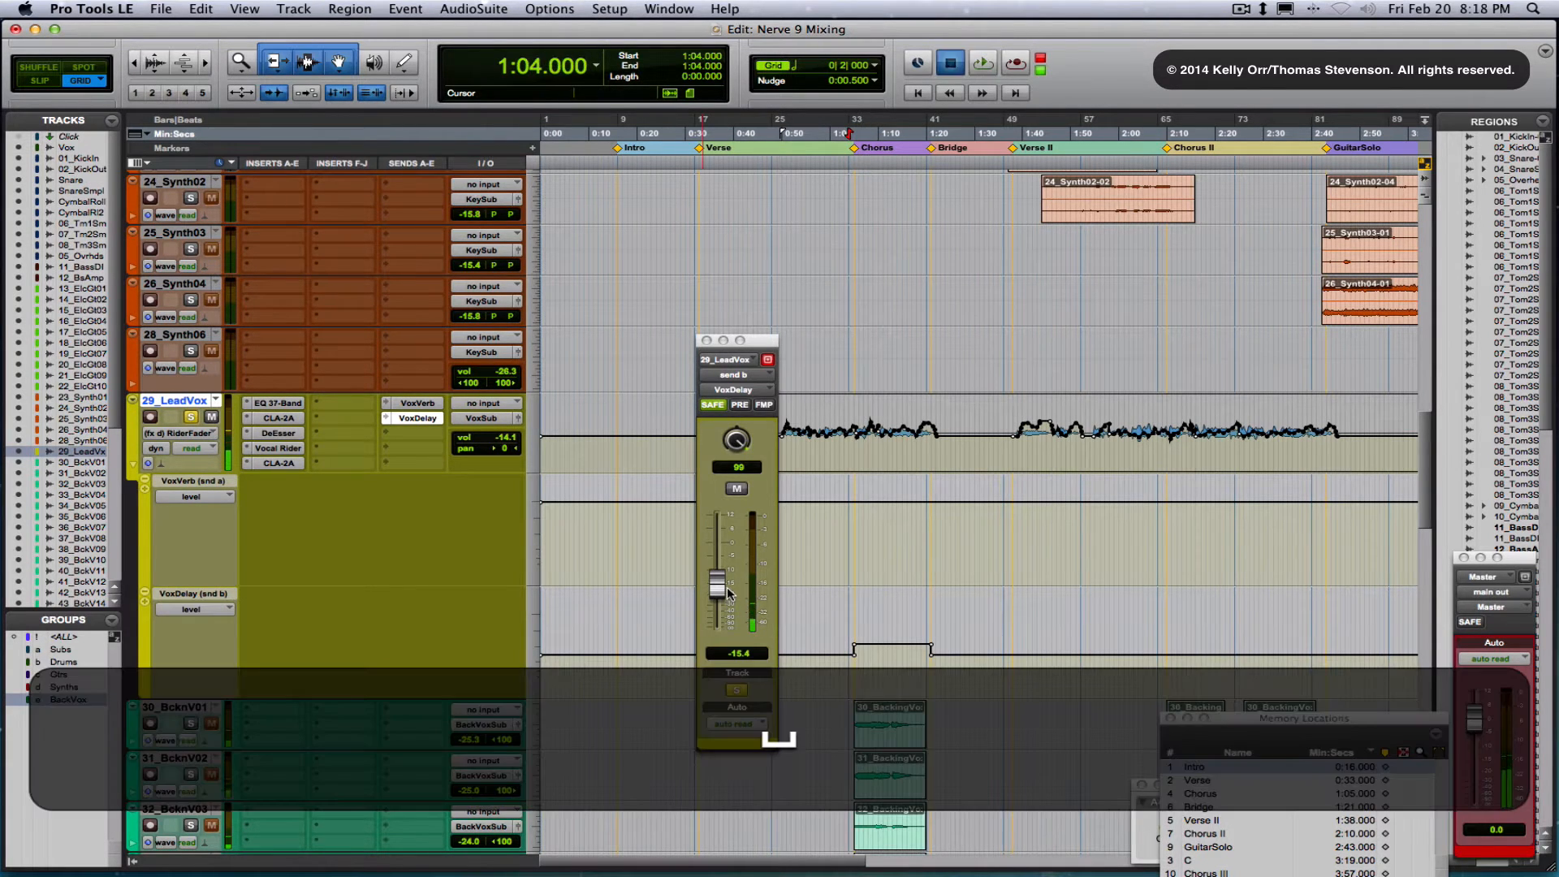
click(706, 341)
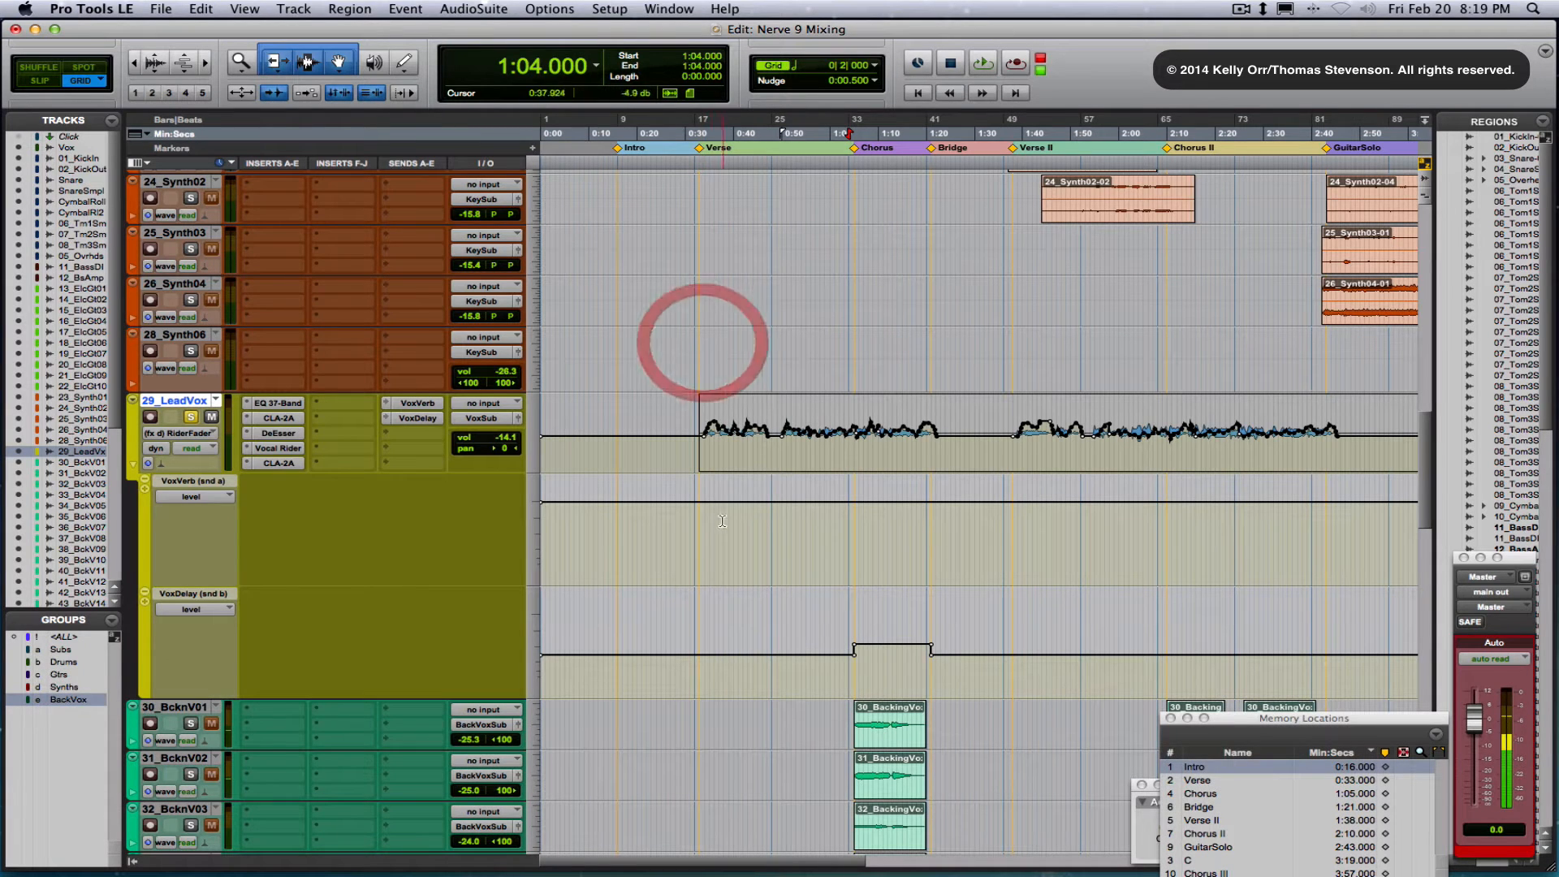
Play the lead vocal from the Verse start at 0:33 and examine its automation at a closer horizontal zoom
click(700, 576)
key(space)
key(r)
key(r)
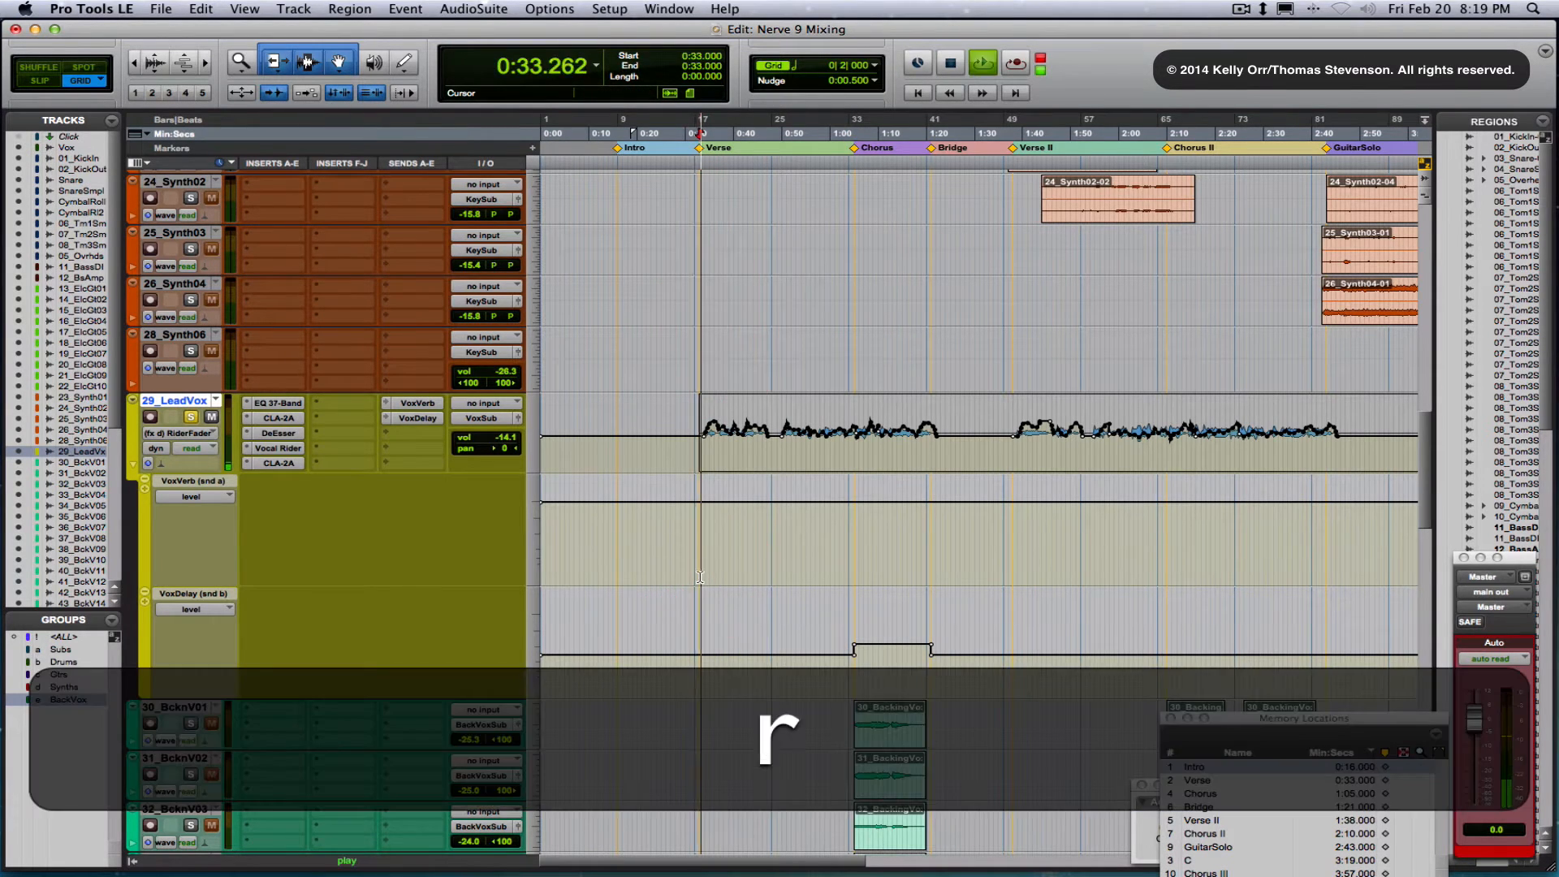
key(t)
key(t)
key(t)
key(t)
key(t)
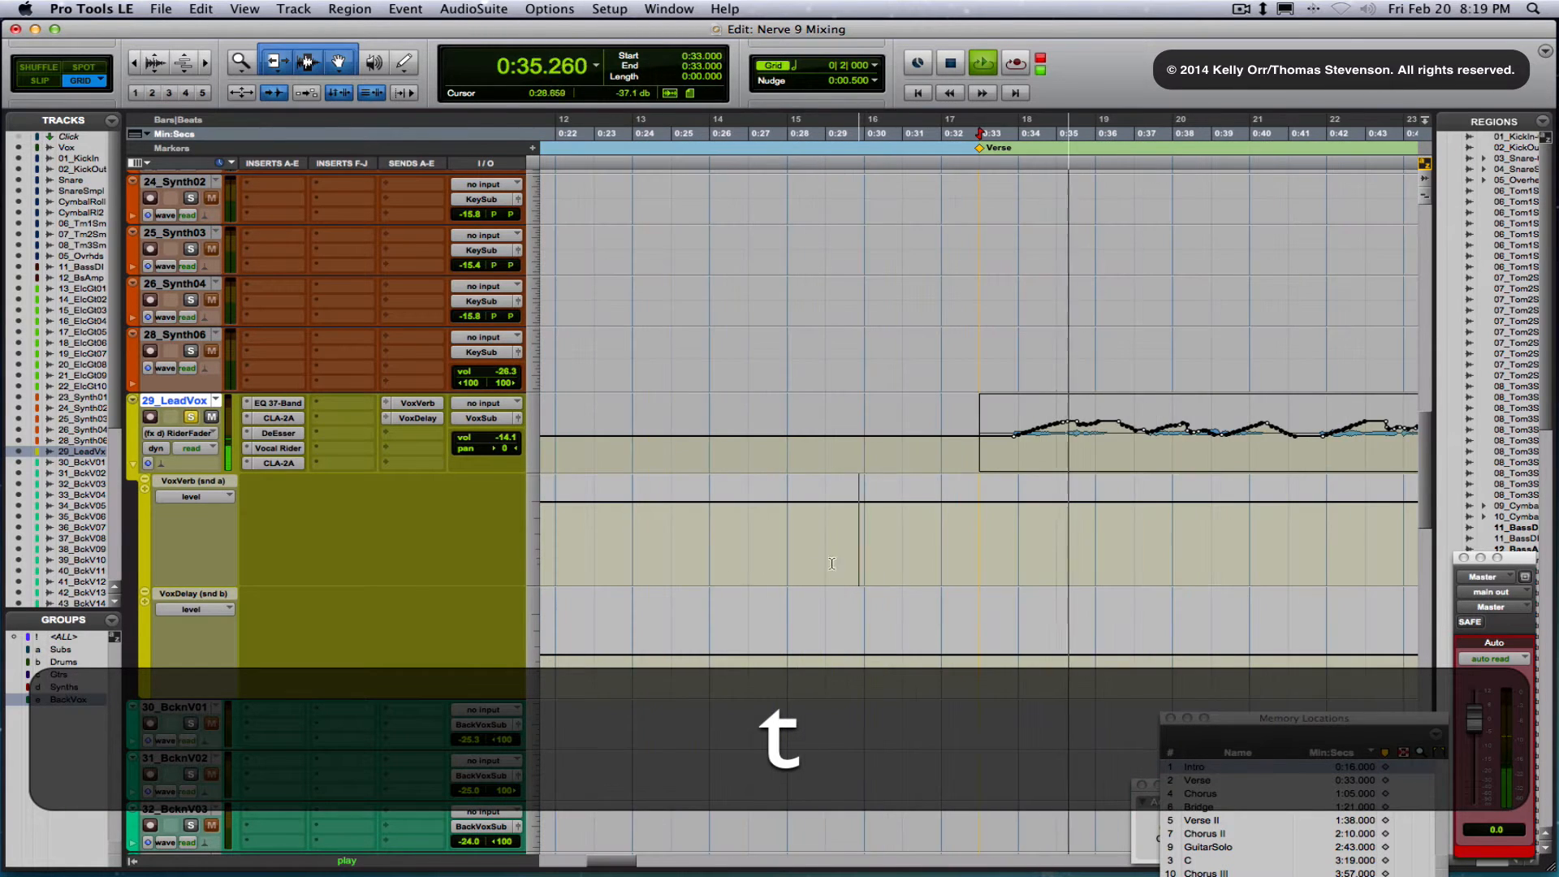
key(space)
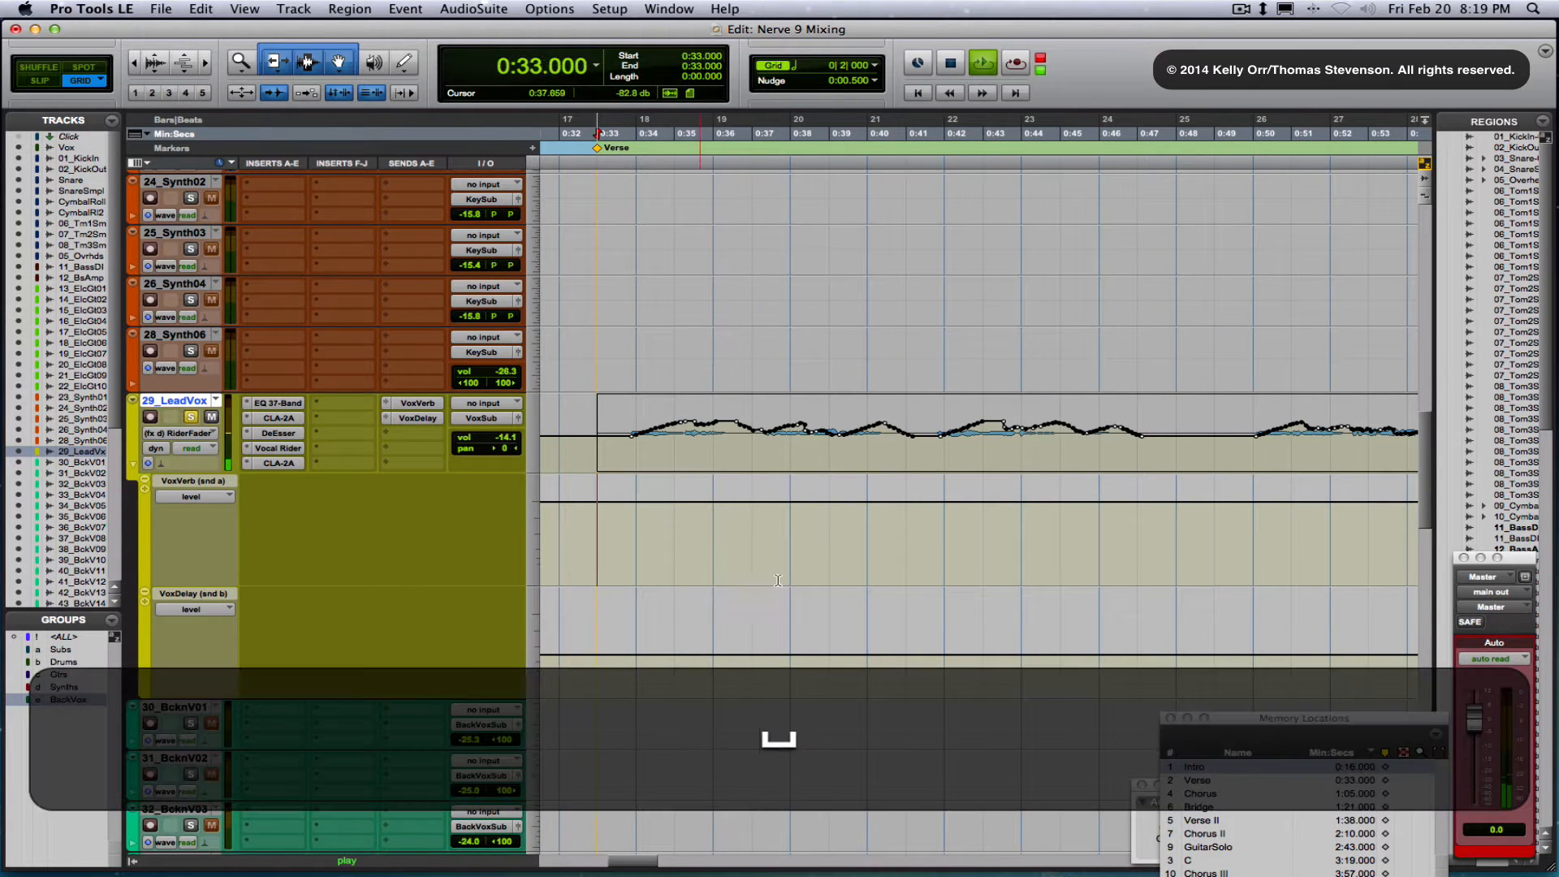
Raise the lead vocal's VoxDelay send level to -9.5 dB between 0:35 and 0:37 and open that send's window
click(686, 494)
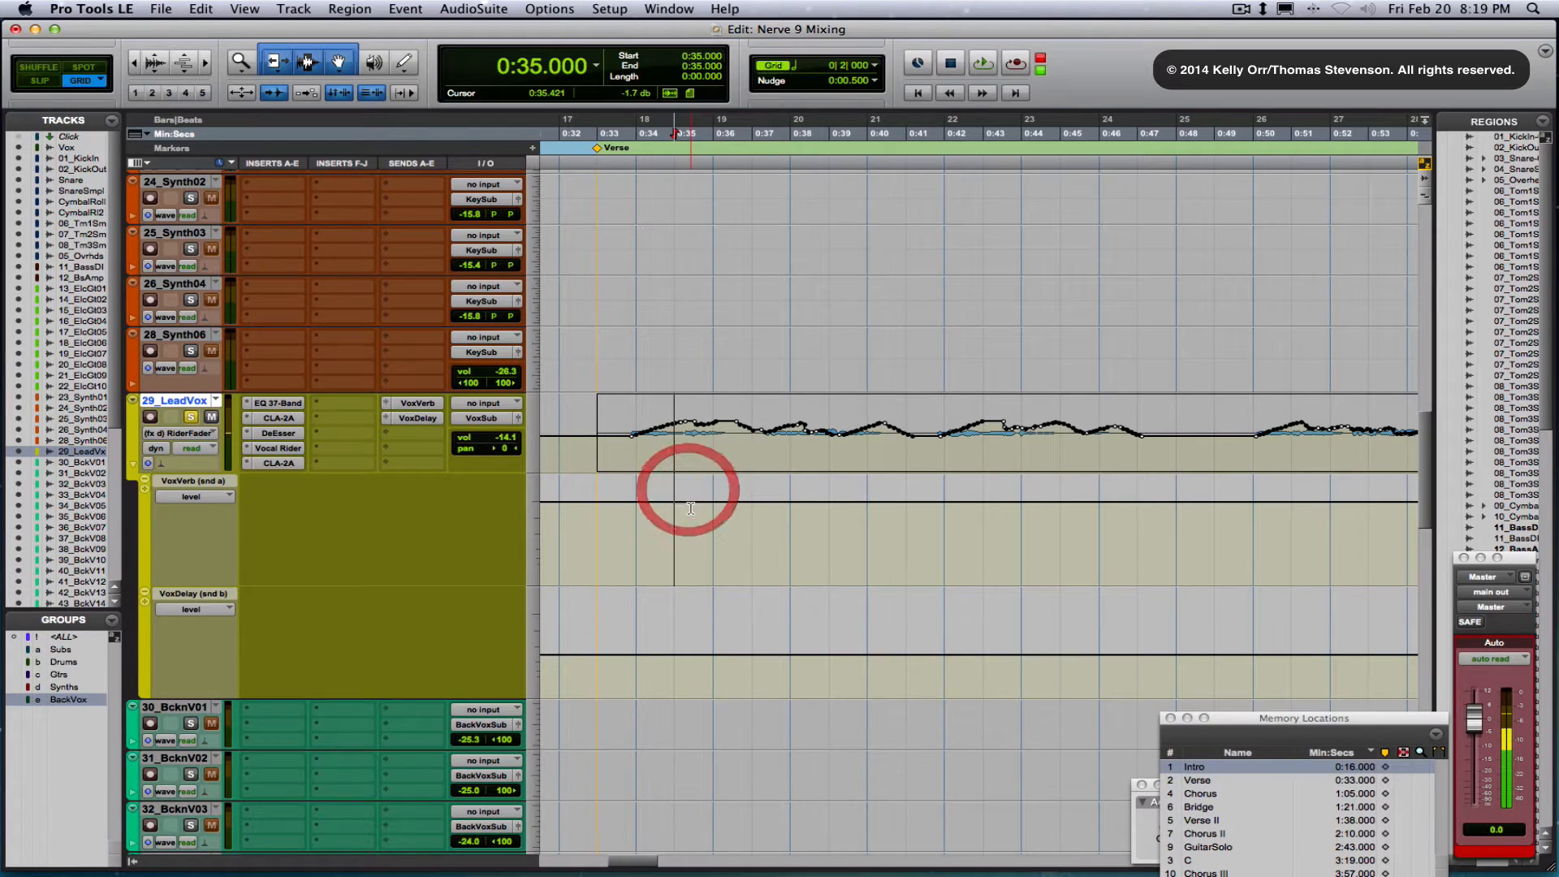
click(678, 650)
drag(678, 650, 710, 592)
click(417, 415)
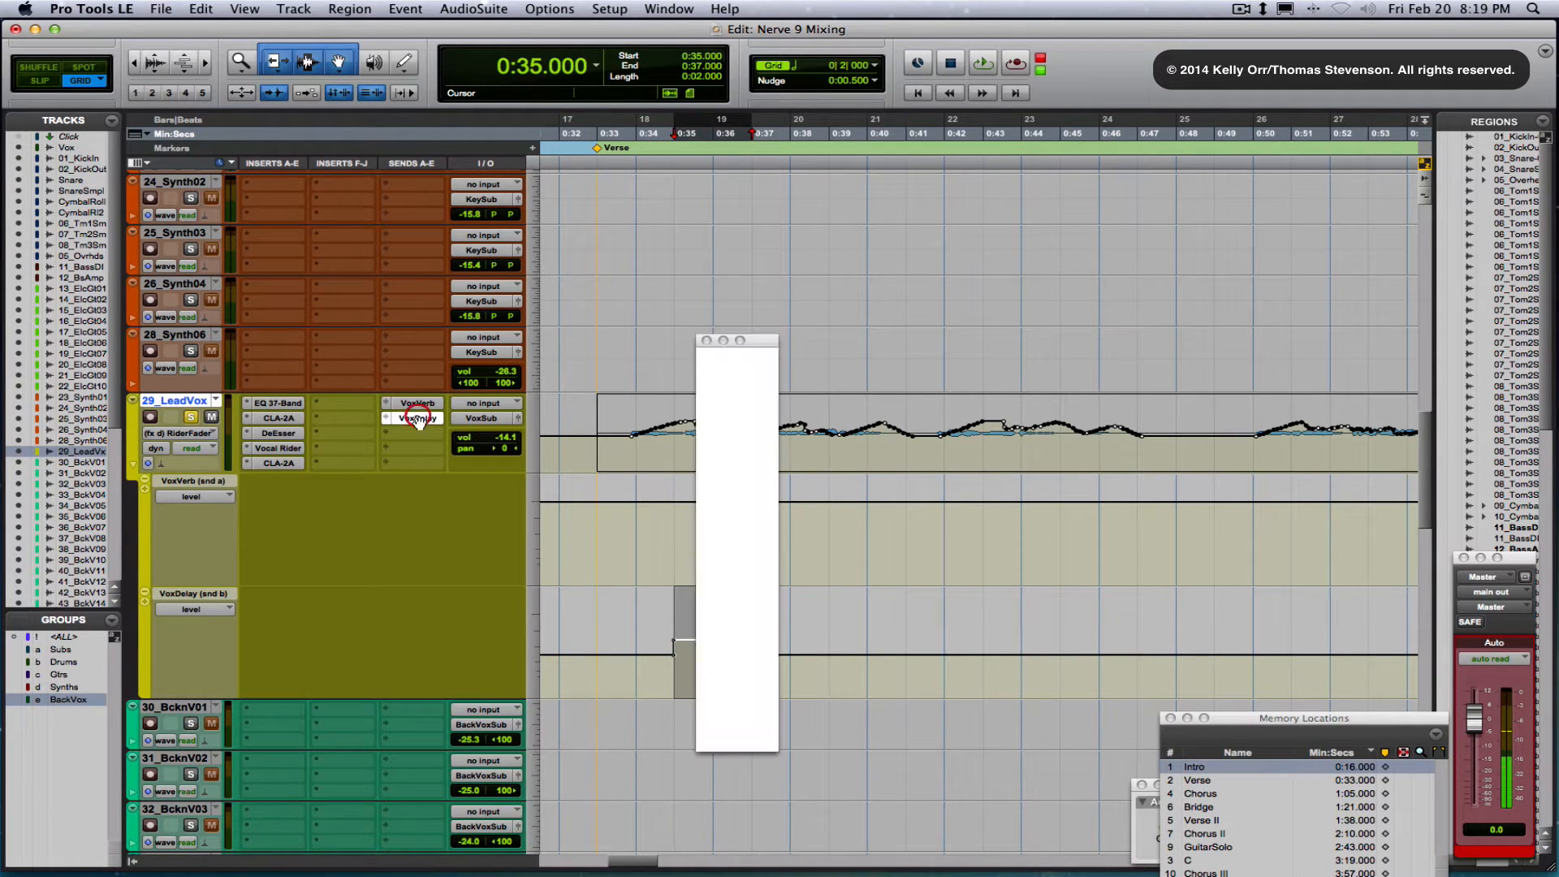
drag(763, 351, 513, 365)
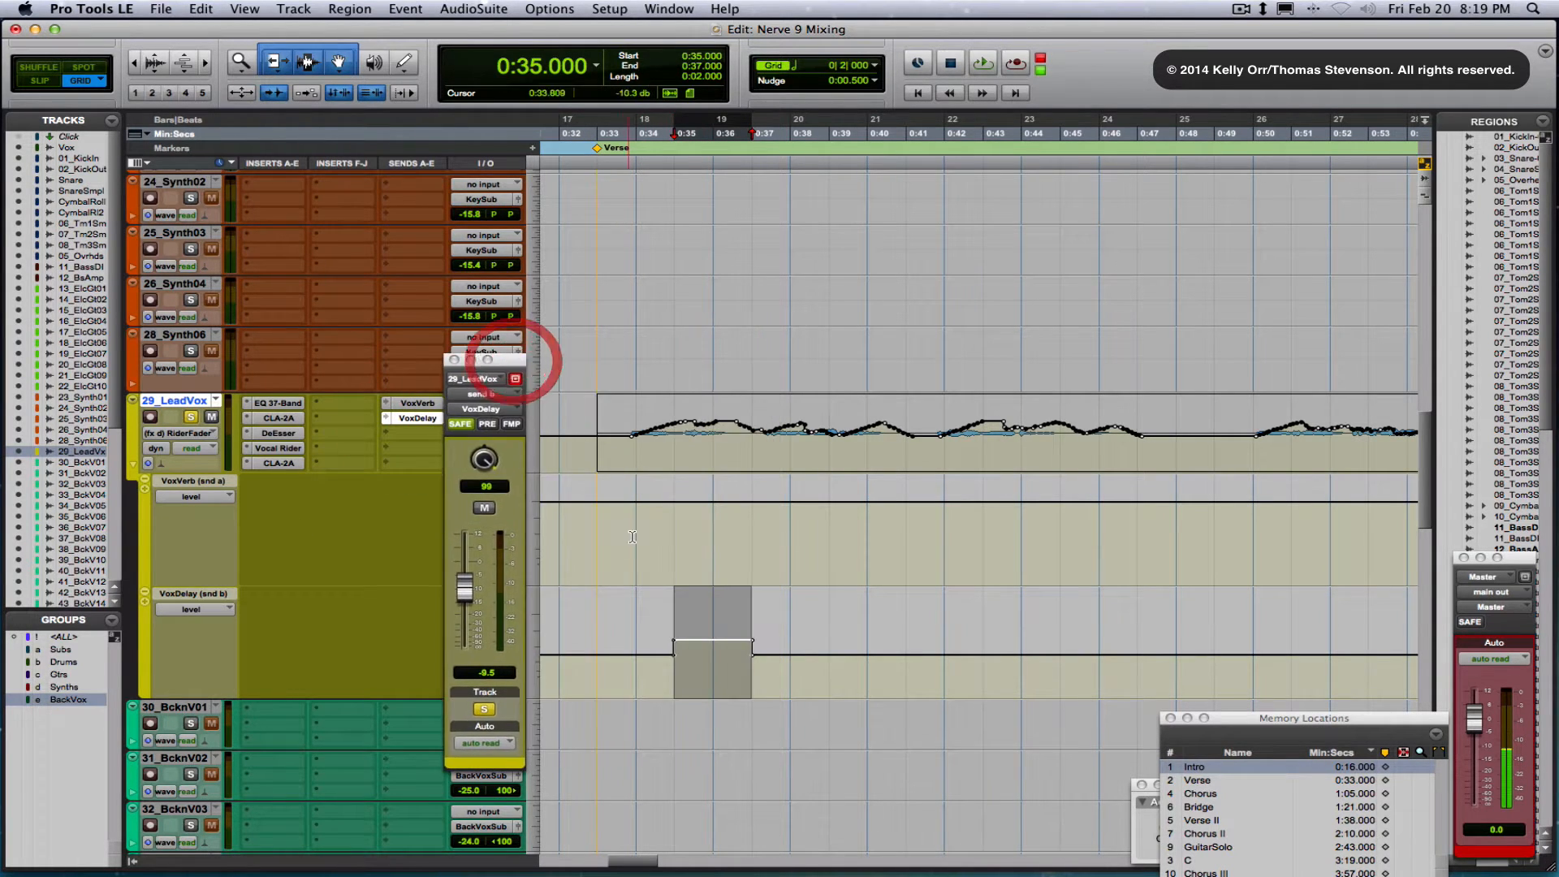
Play the lead vocal from 0:34 to hear the raised VoxDelay send passage
click(644, 582)
key(space)
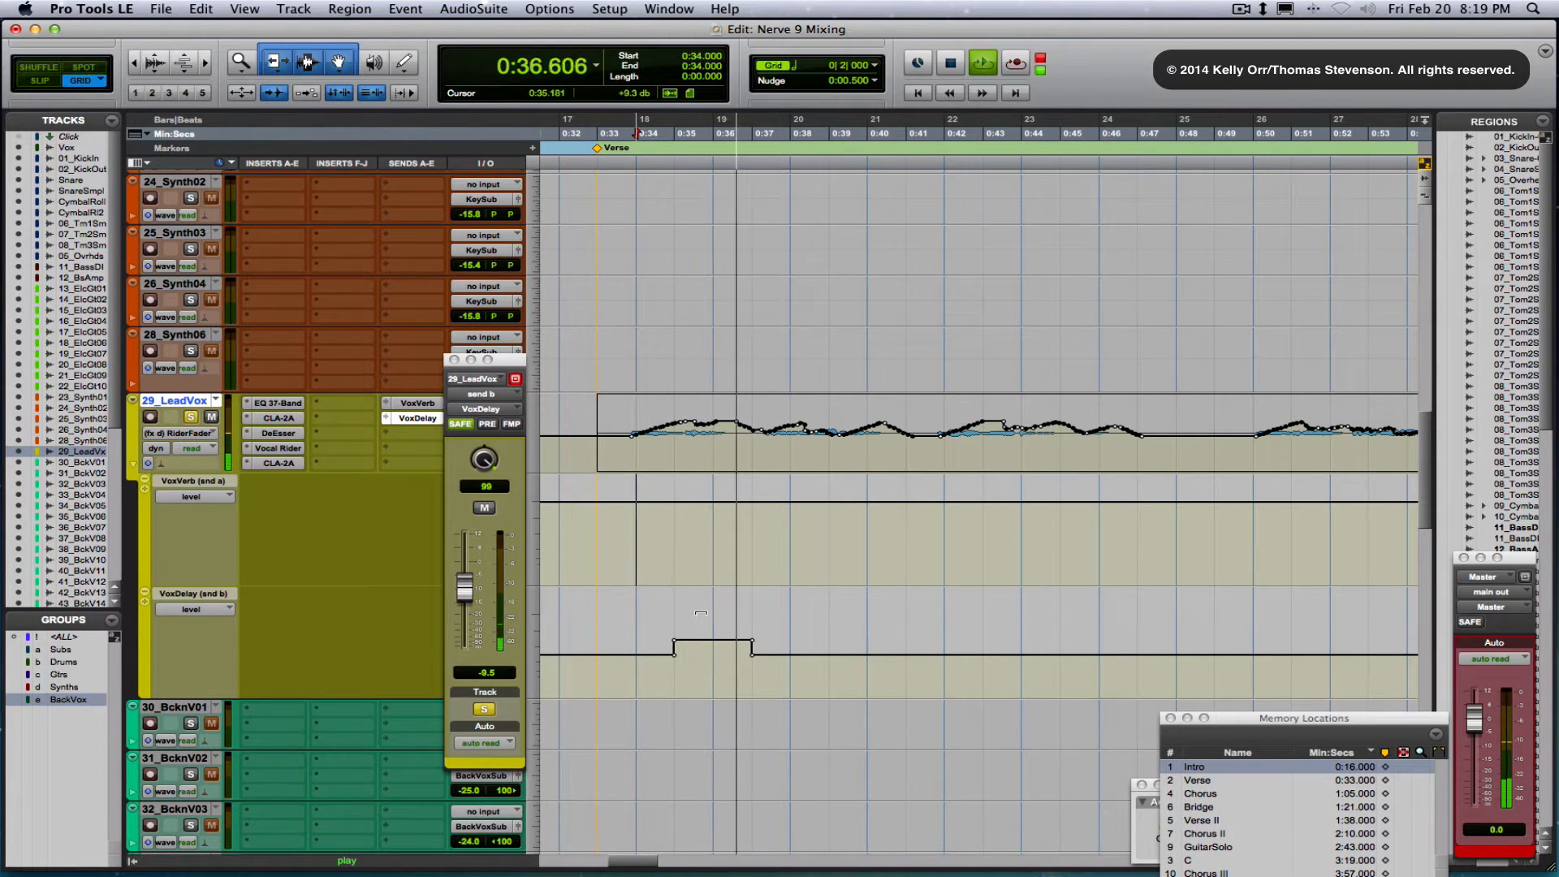
key(space)
Reshape the lead vocal's raised VoxDelay send passage into a ramp peaking at 0:36 and play it from 0:34
drag(752, 641, 713, 642)
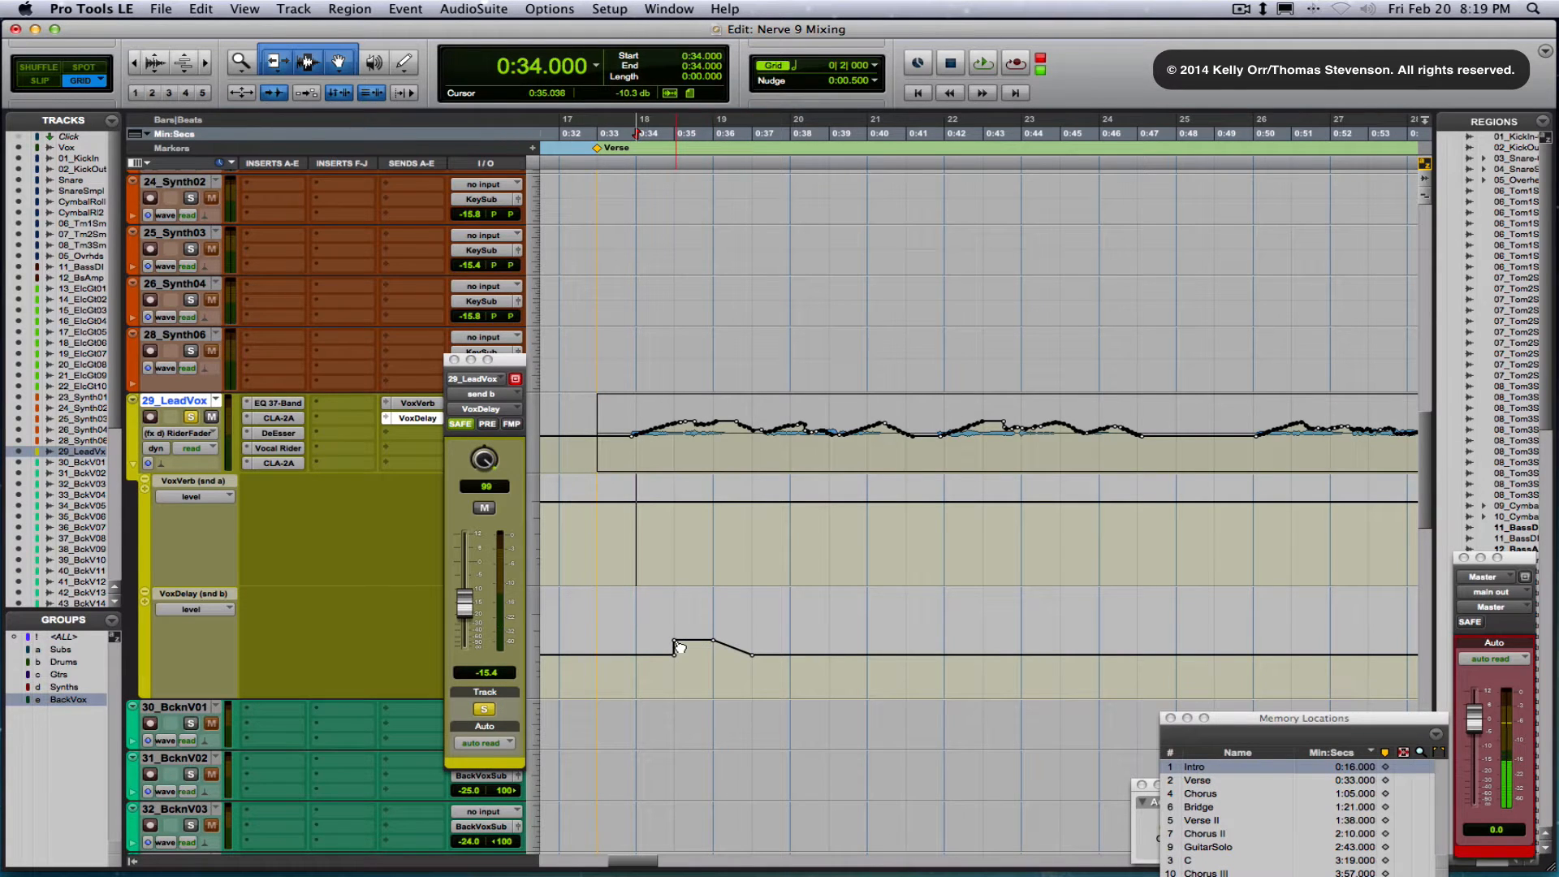
alt+click(676, 643)
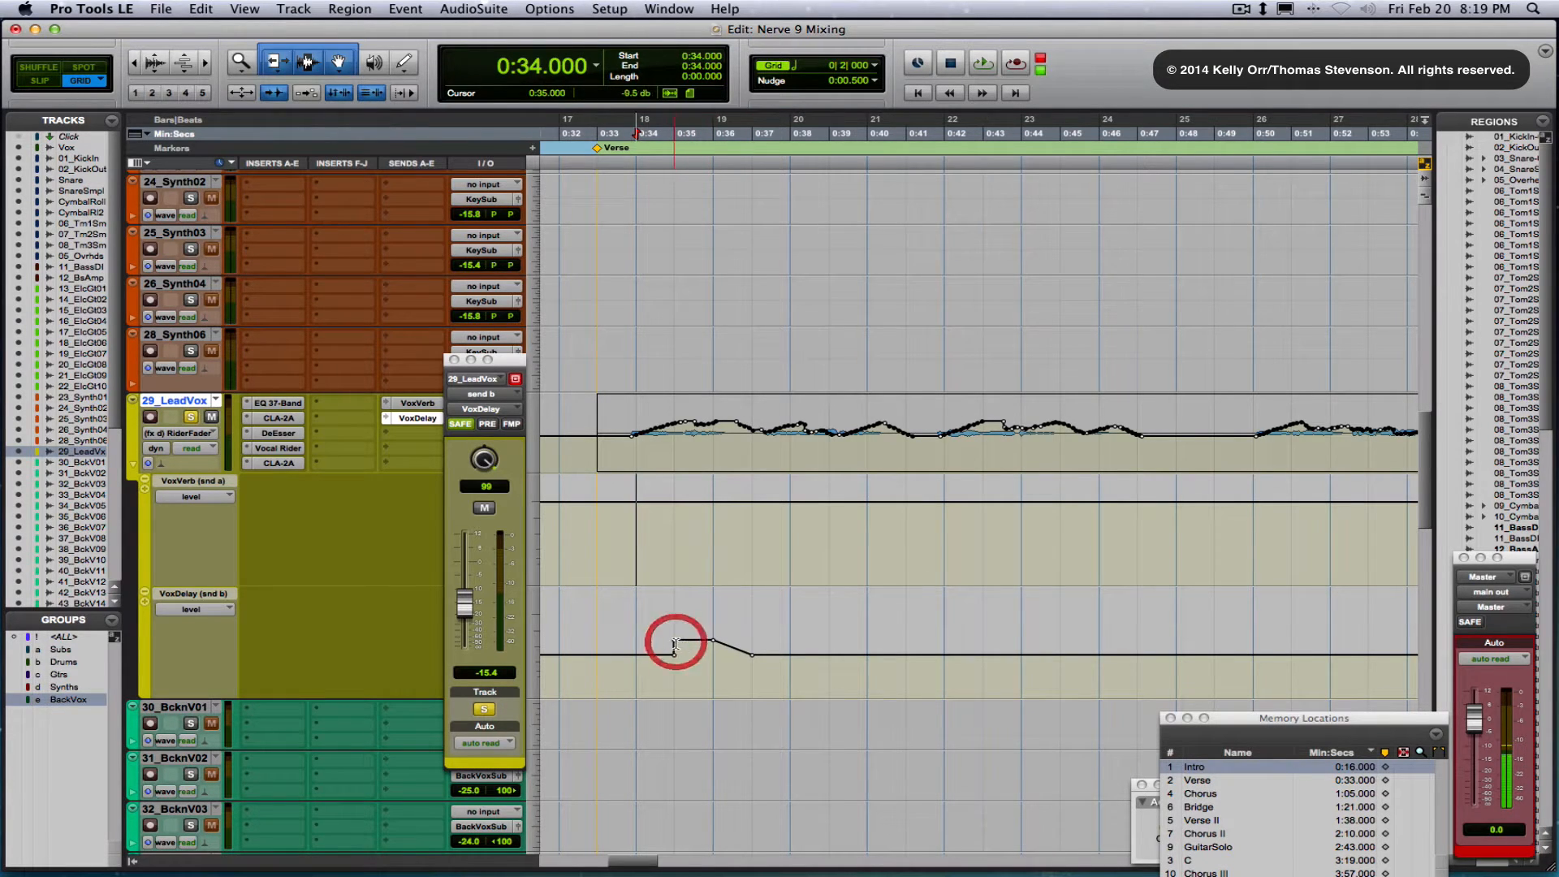
key(space)
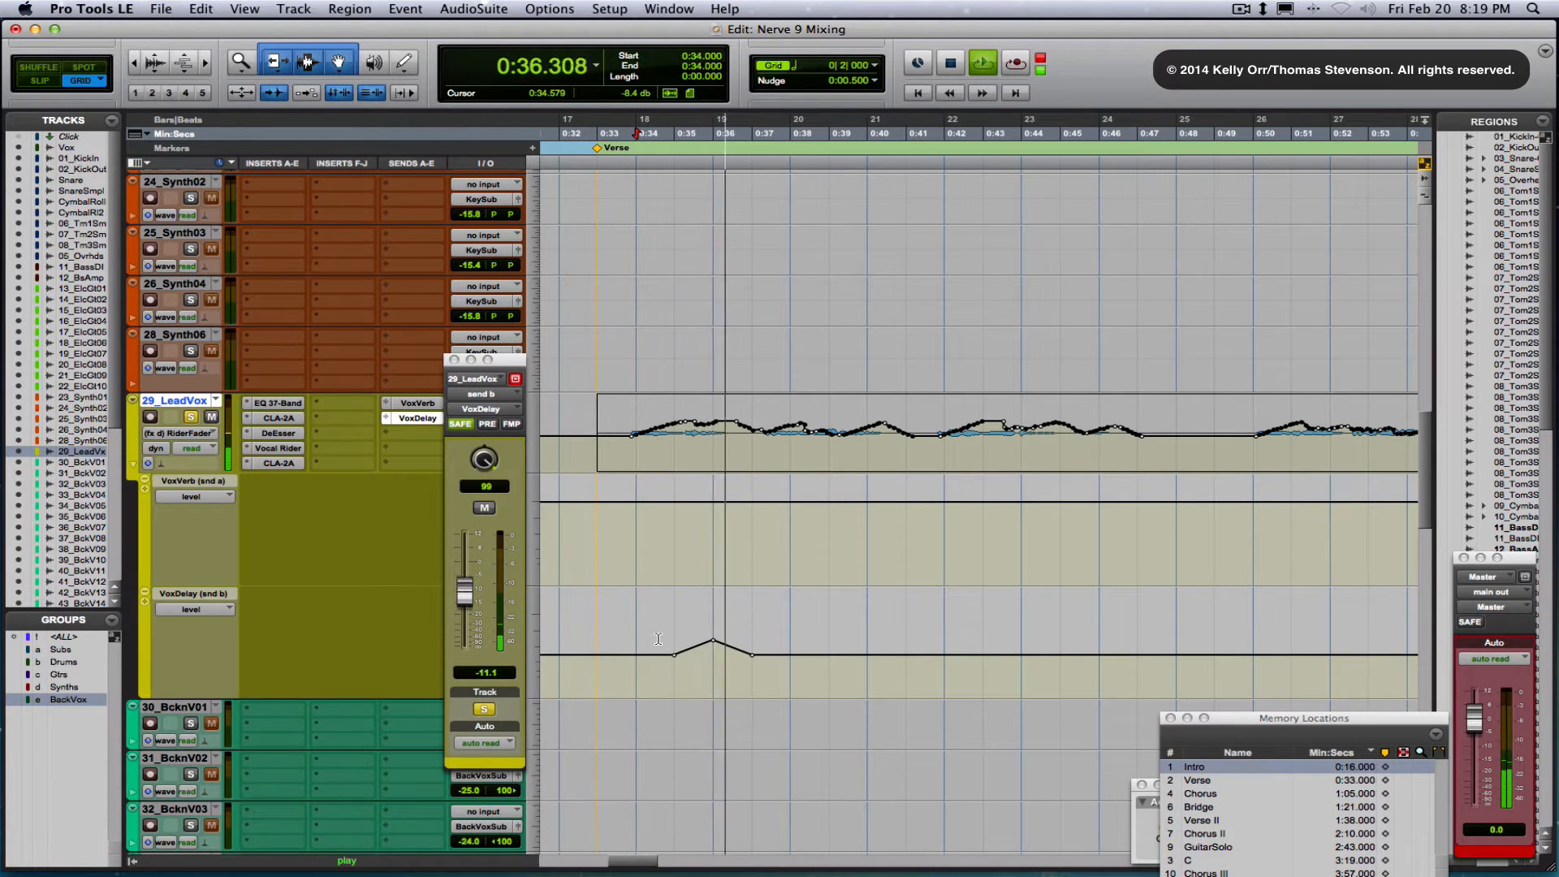
key(space)
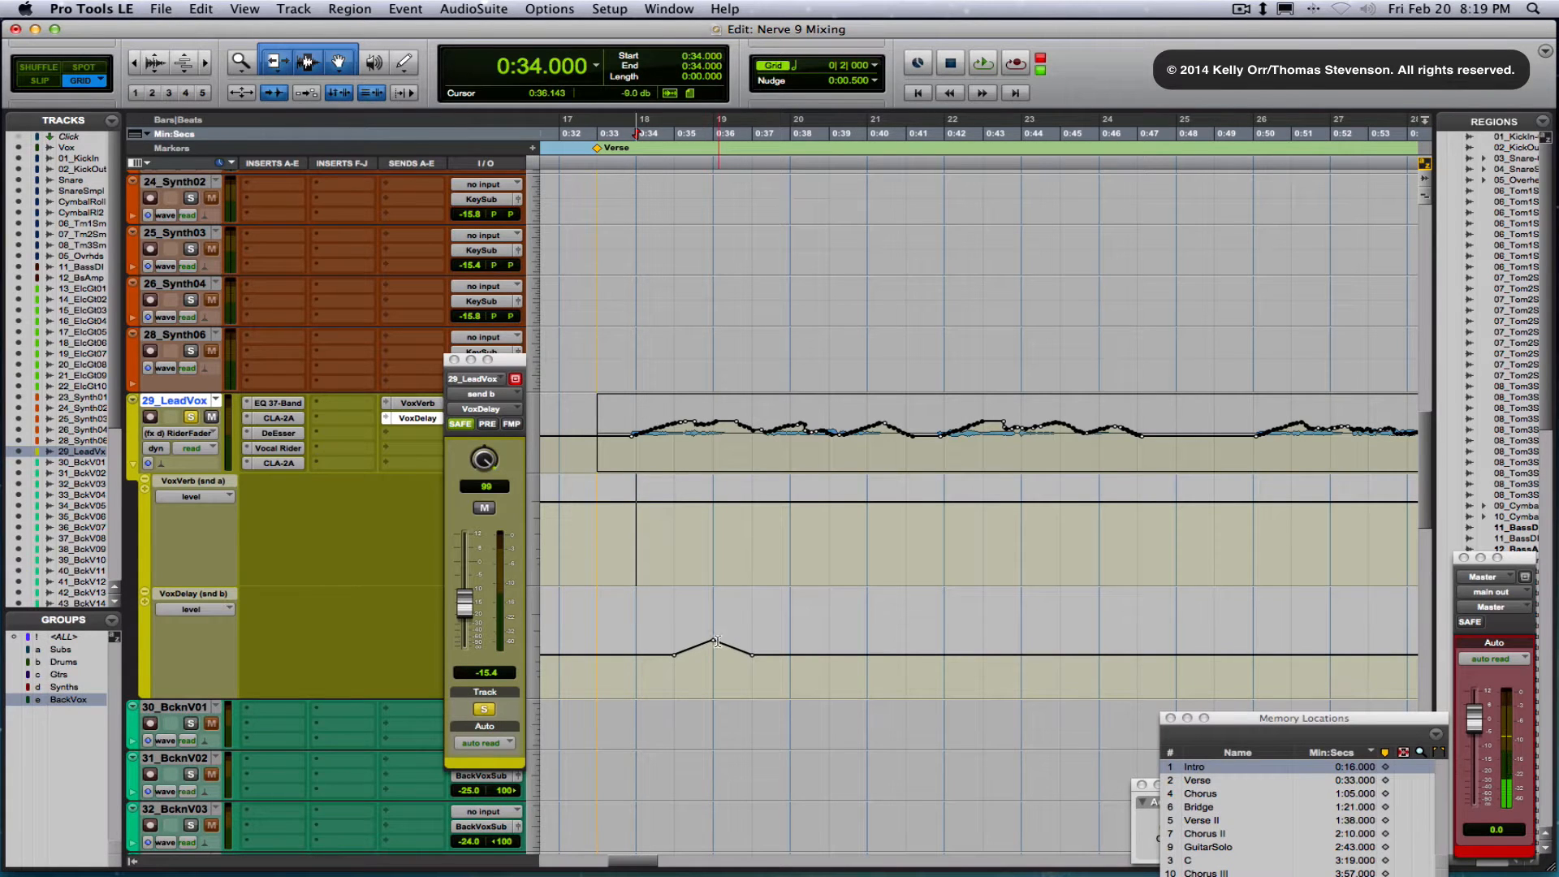
Delete the remaining VoxDelay send breakpoints between 0:35 and 0:37 to flatten the level line
alt+click(713, 641)
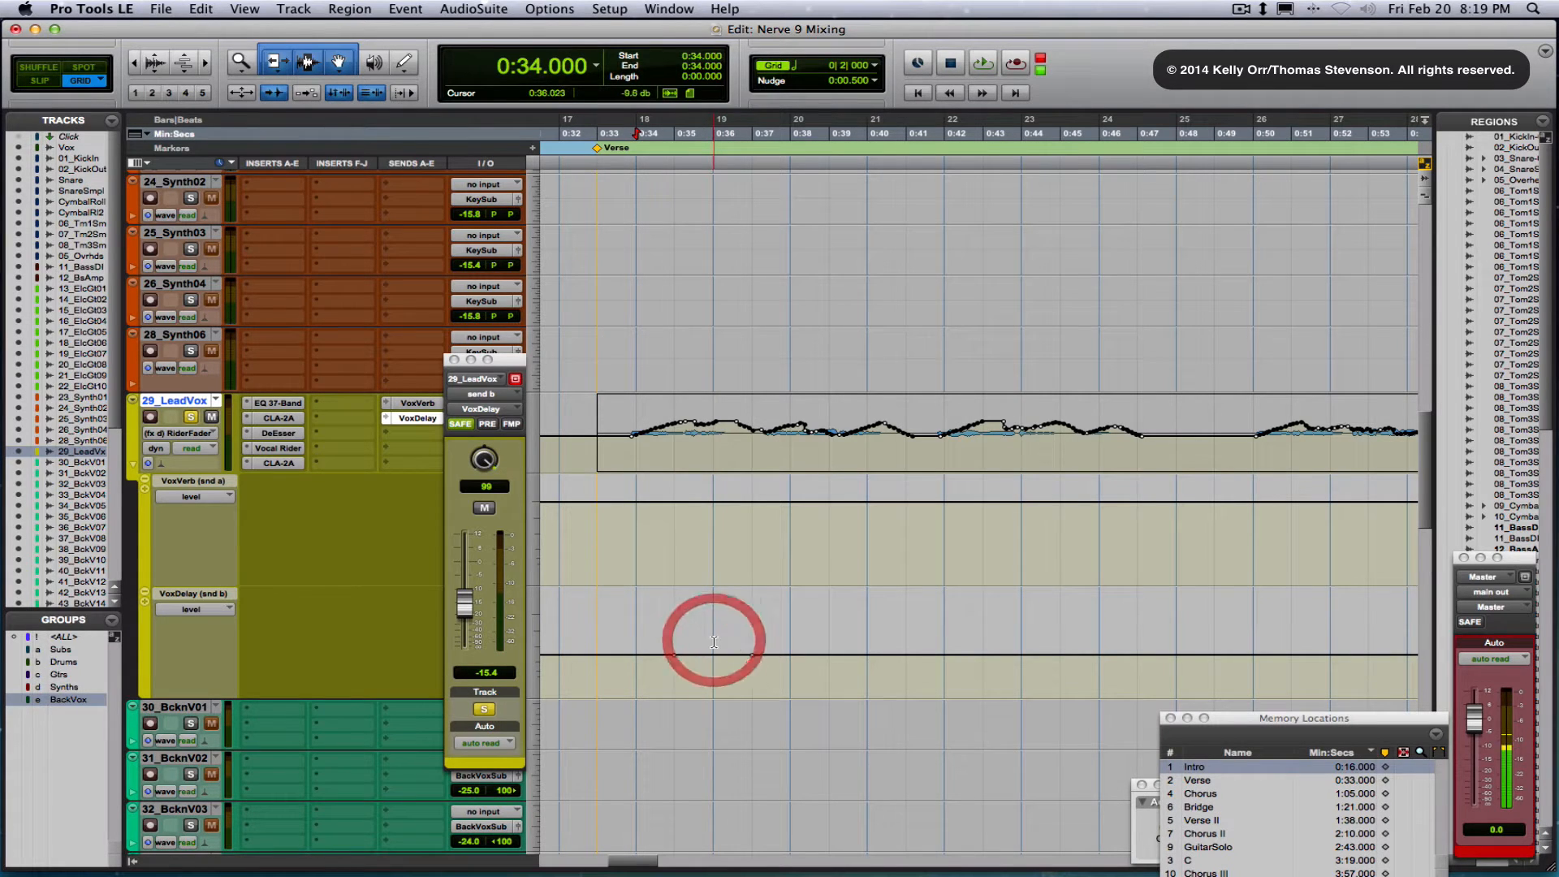
alt+click(675, 654)
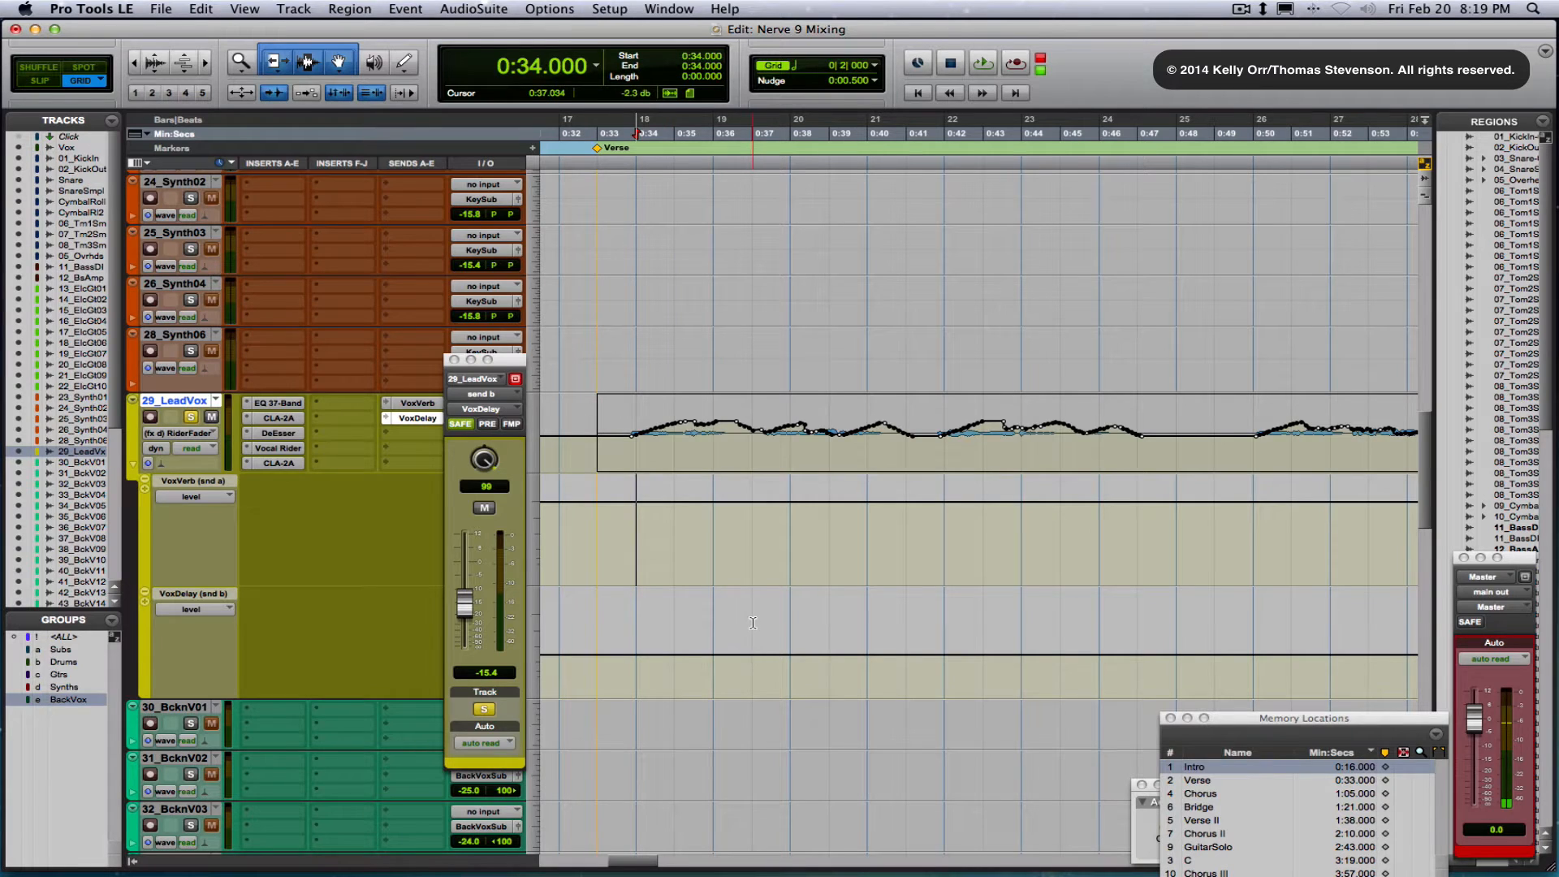
key(r)
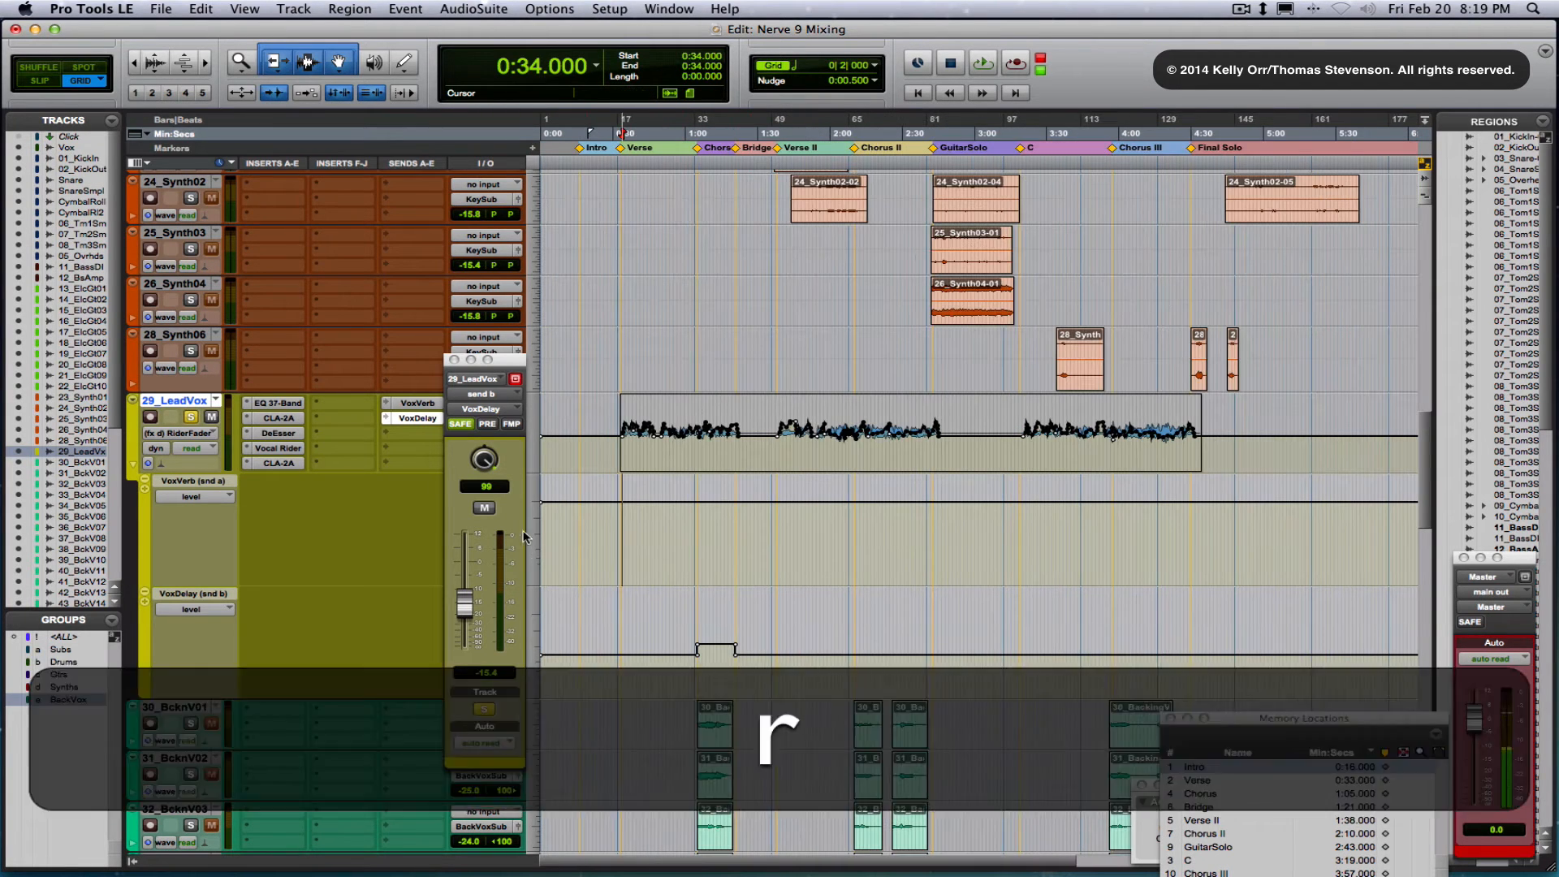
Close the VoxDelay send window and take the lead vocal out of solo
click(454, 359)
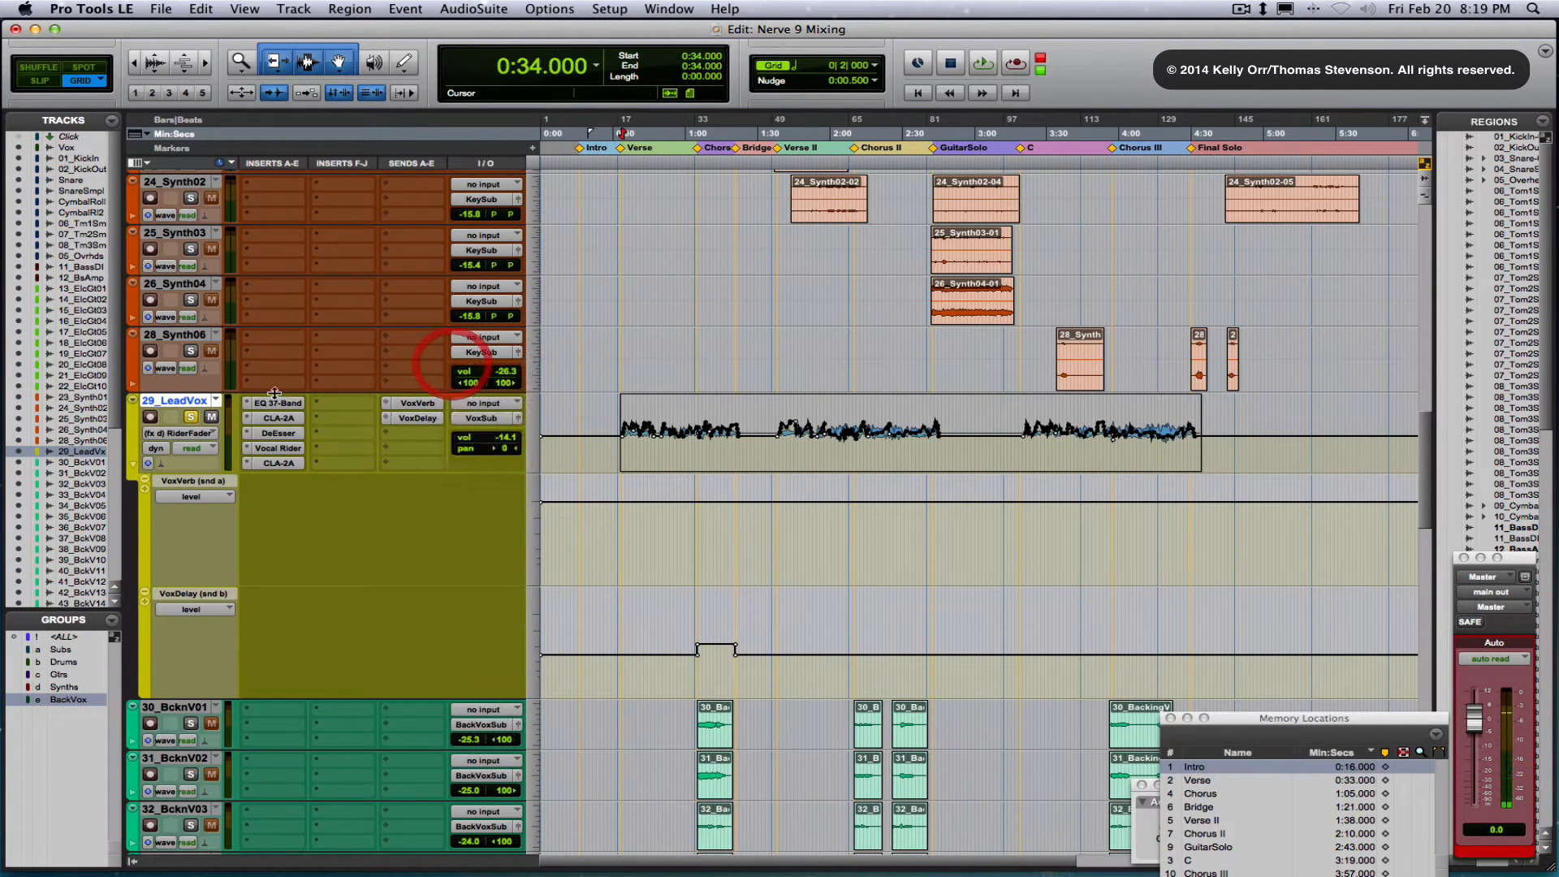
click(195, 419)
Make Gtrs the only active group in place of BackVox and solo all electric guitar tracks in the Mix window
scroll(799, 430, up, 4)
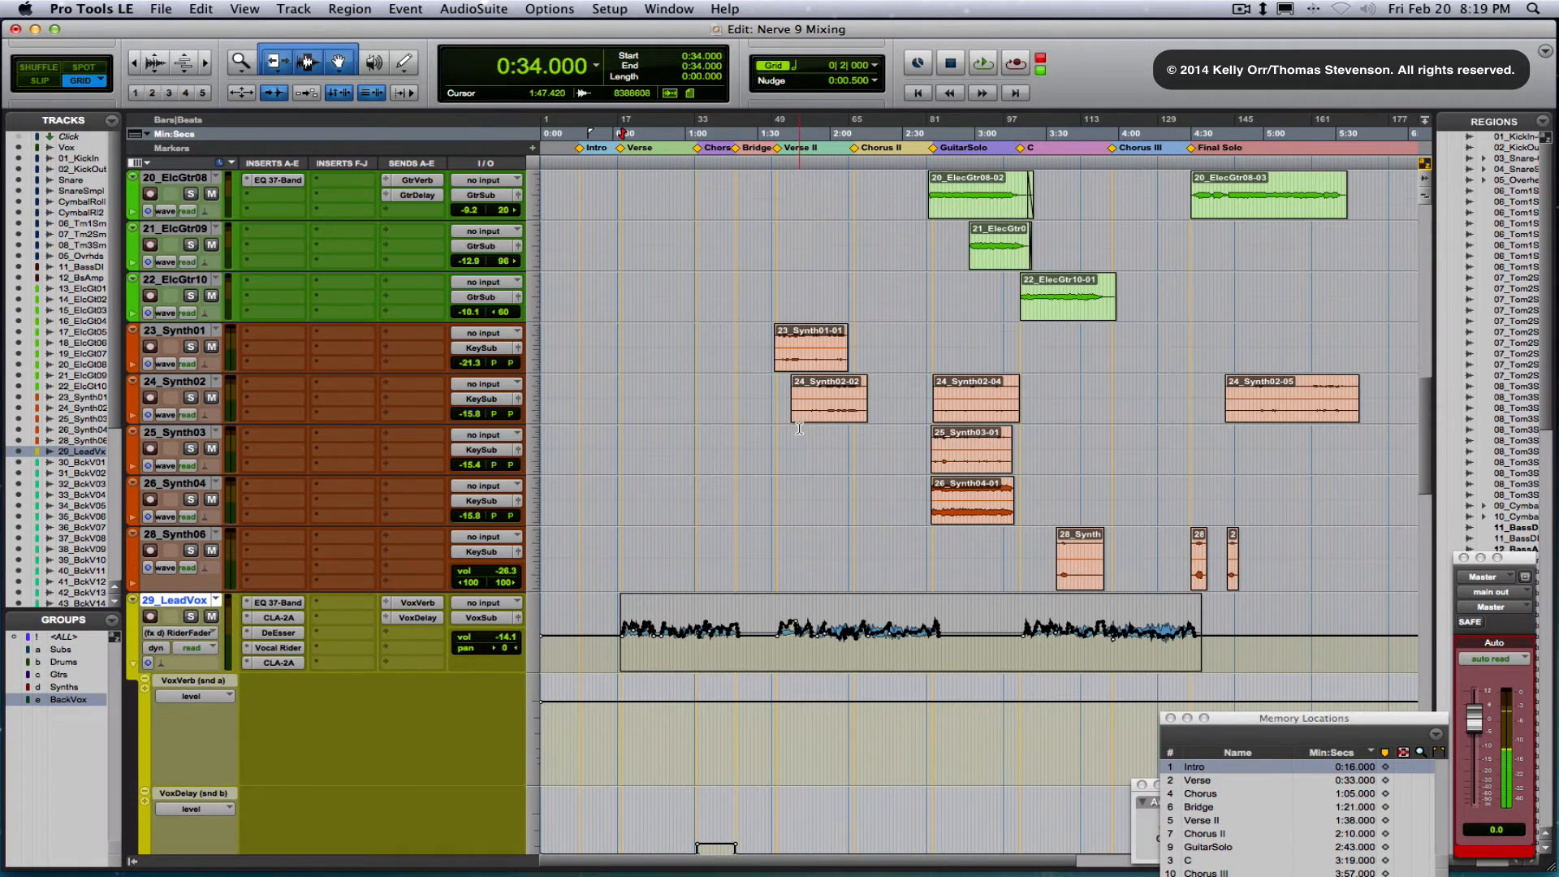
scroll(799, 430, up, 5)
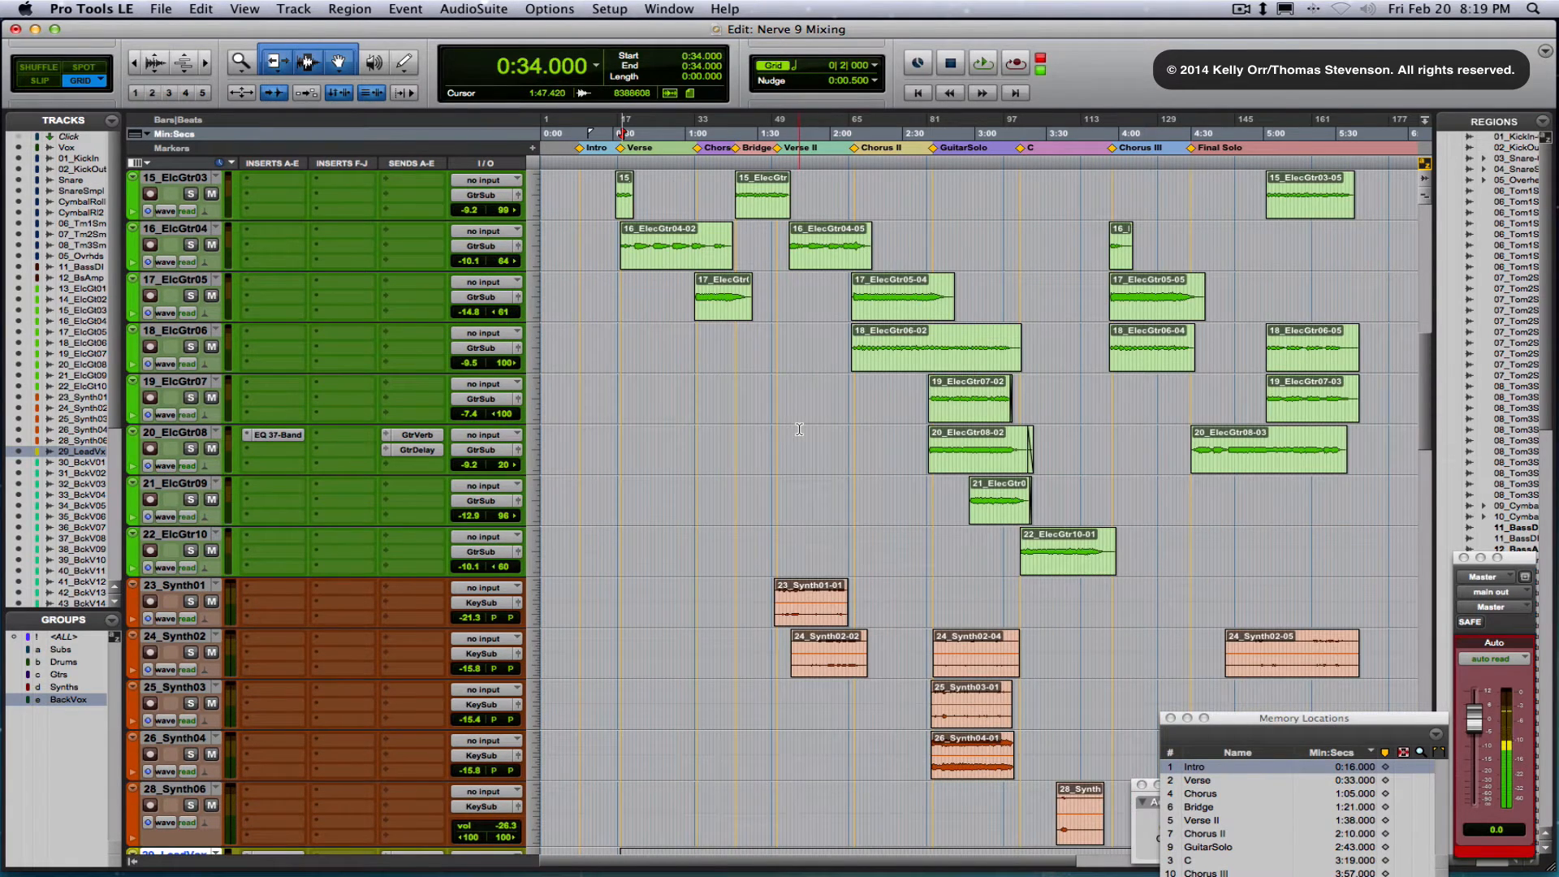
key(shift+super+0)
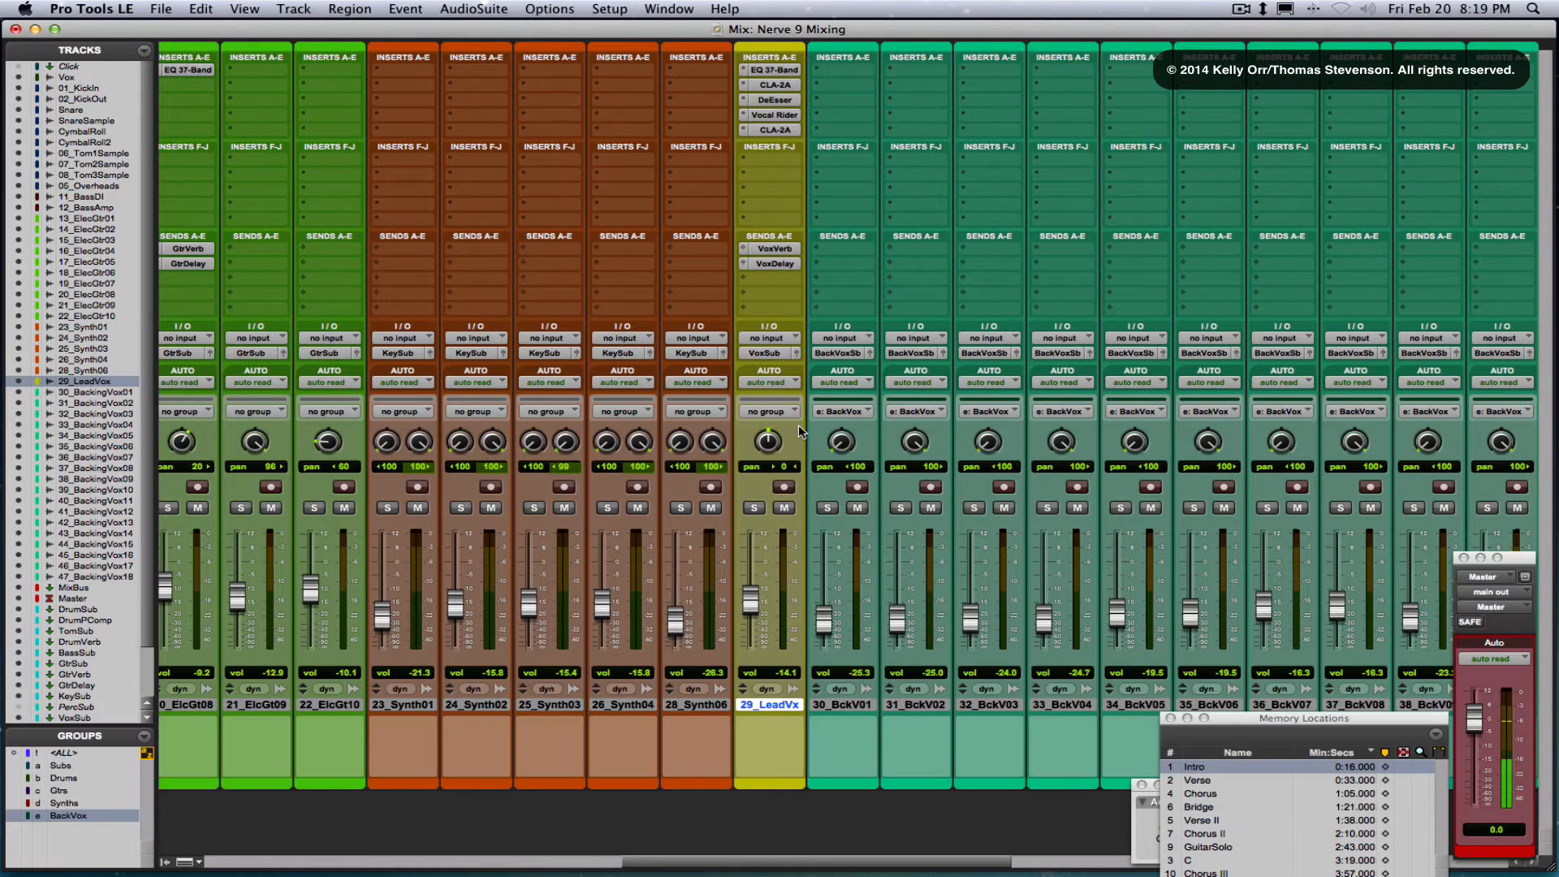
scroll(798, 426, left, 5)
scroll(798, 429, left, 4)
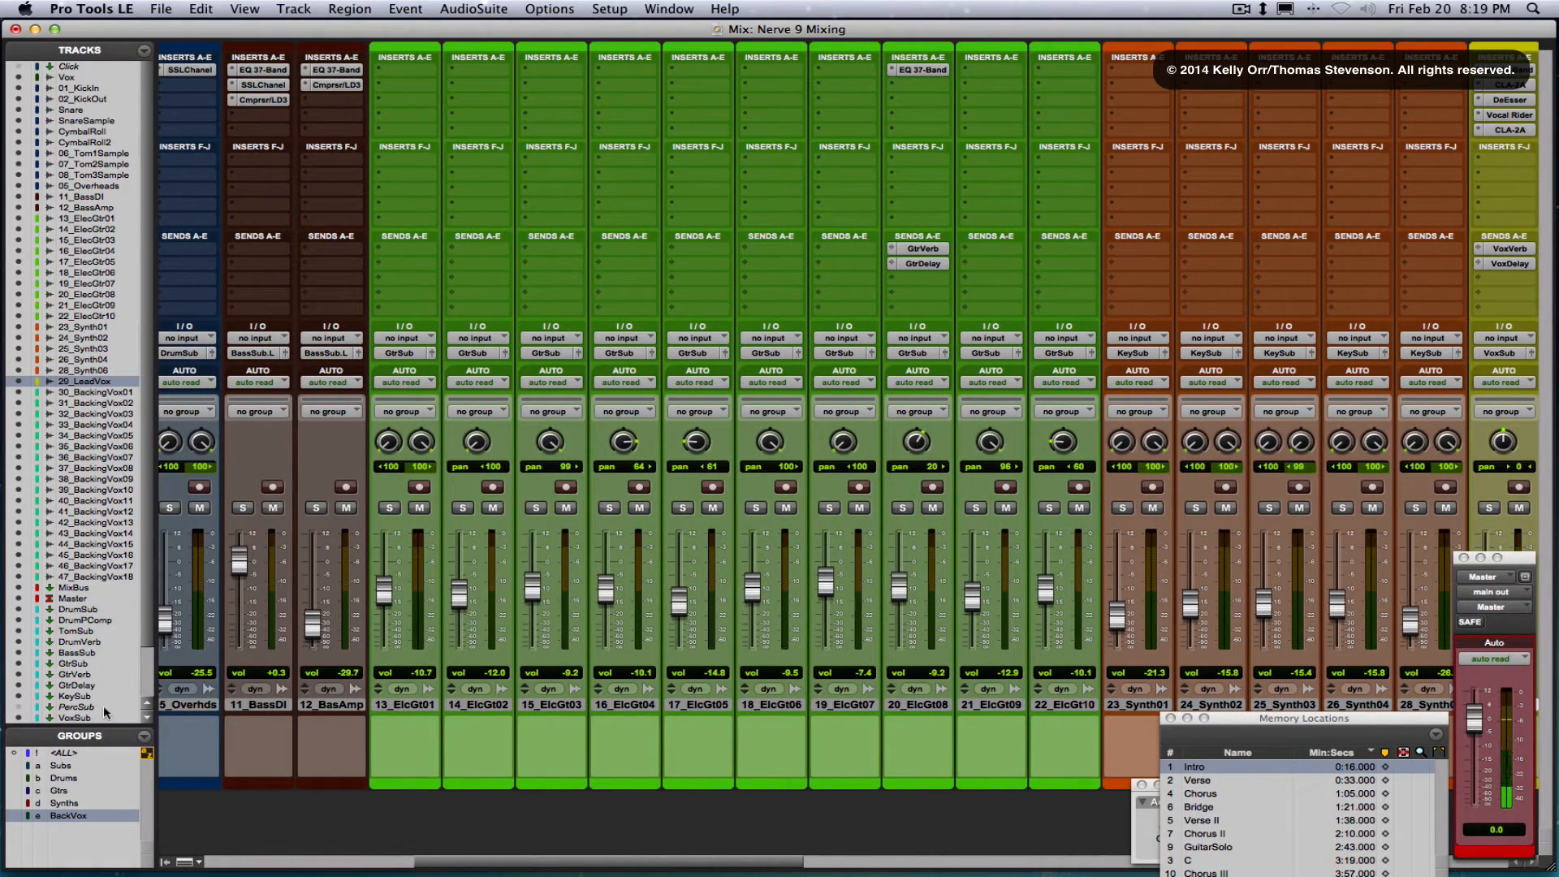
click(58, 791)
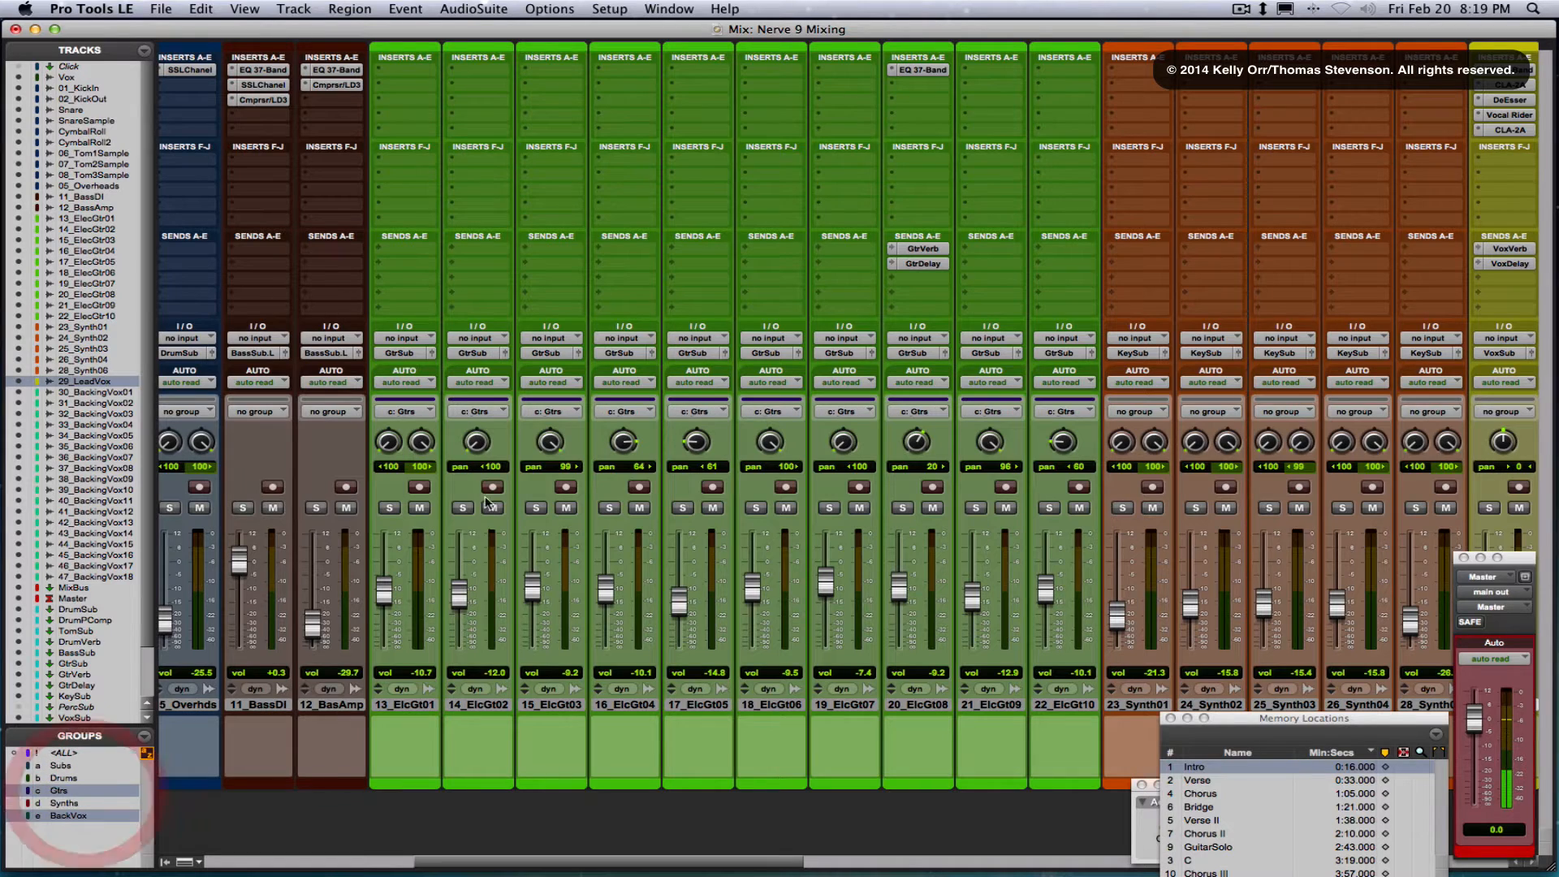
key(shift+s)
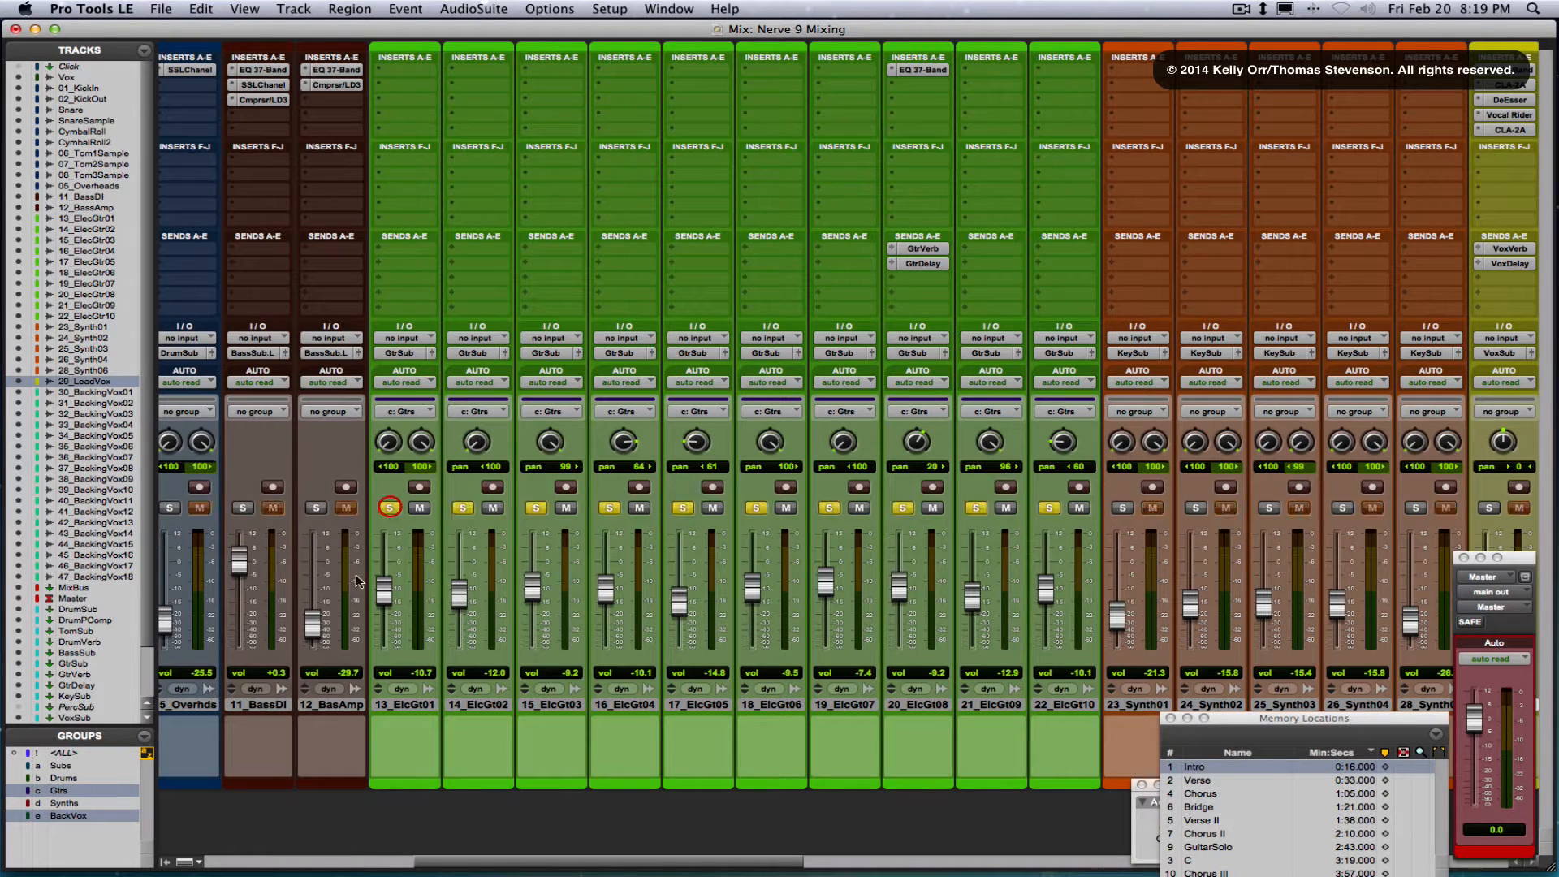
click(71, 816)
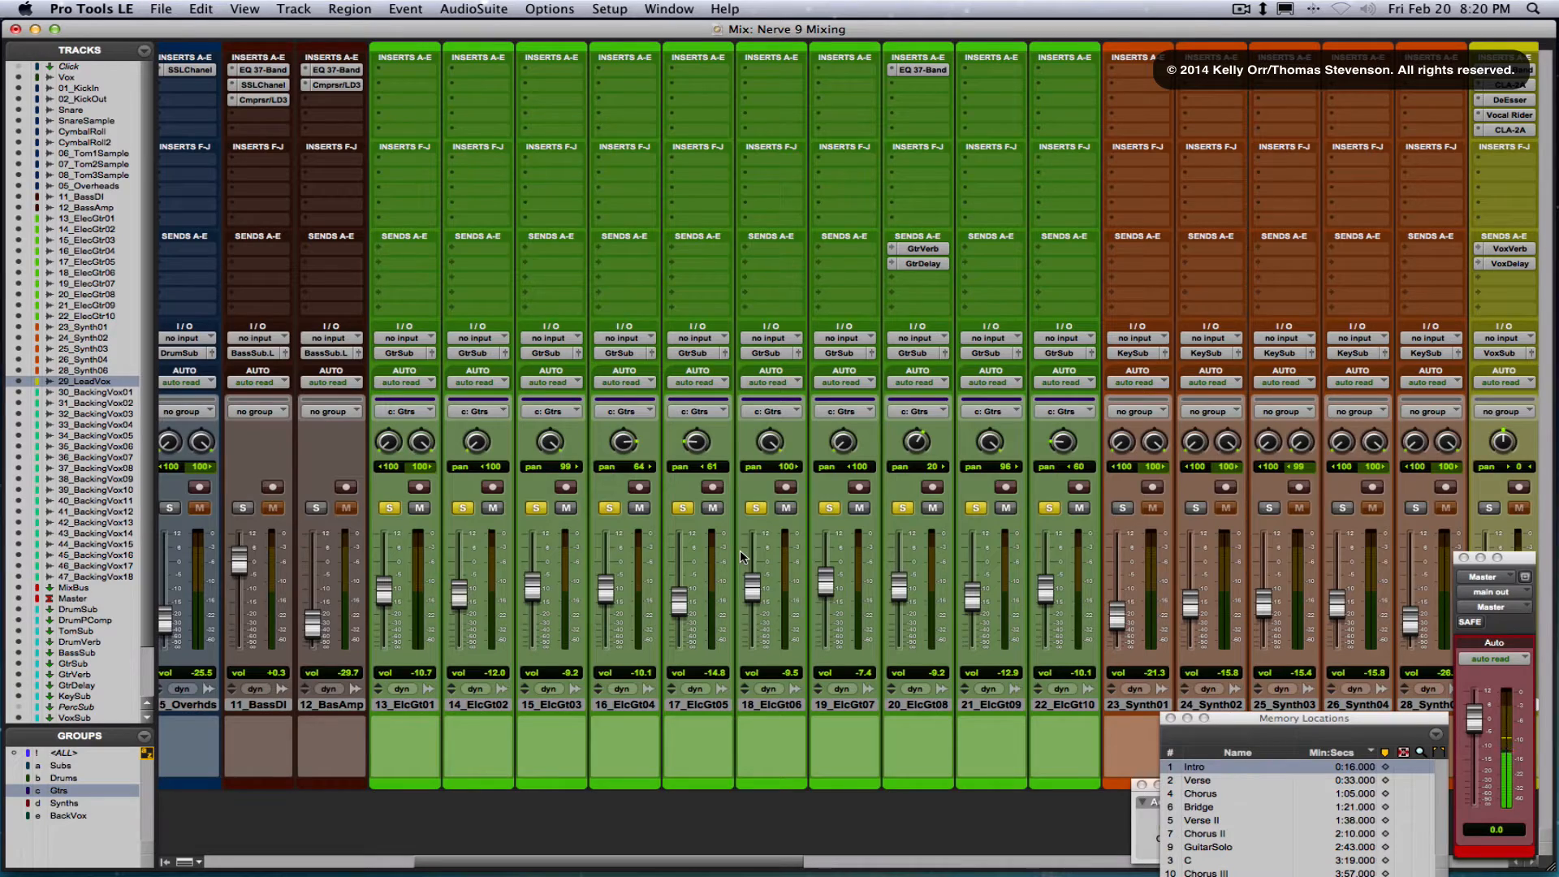
Play the soloed electric guitars in the Edit window from 2:11, at the start of Chorus II
key(super+shift+0)
scroll(924, 511, up, 3)
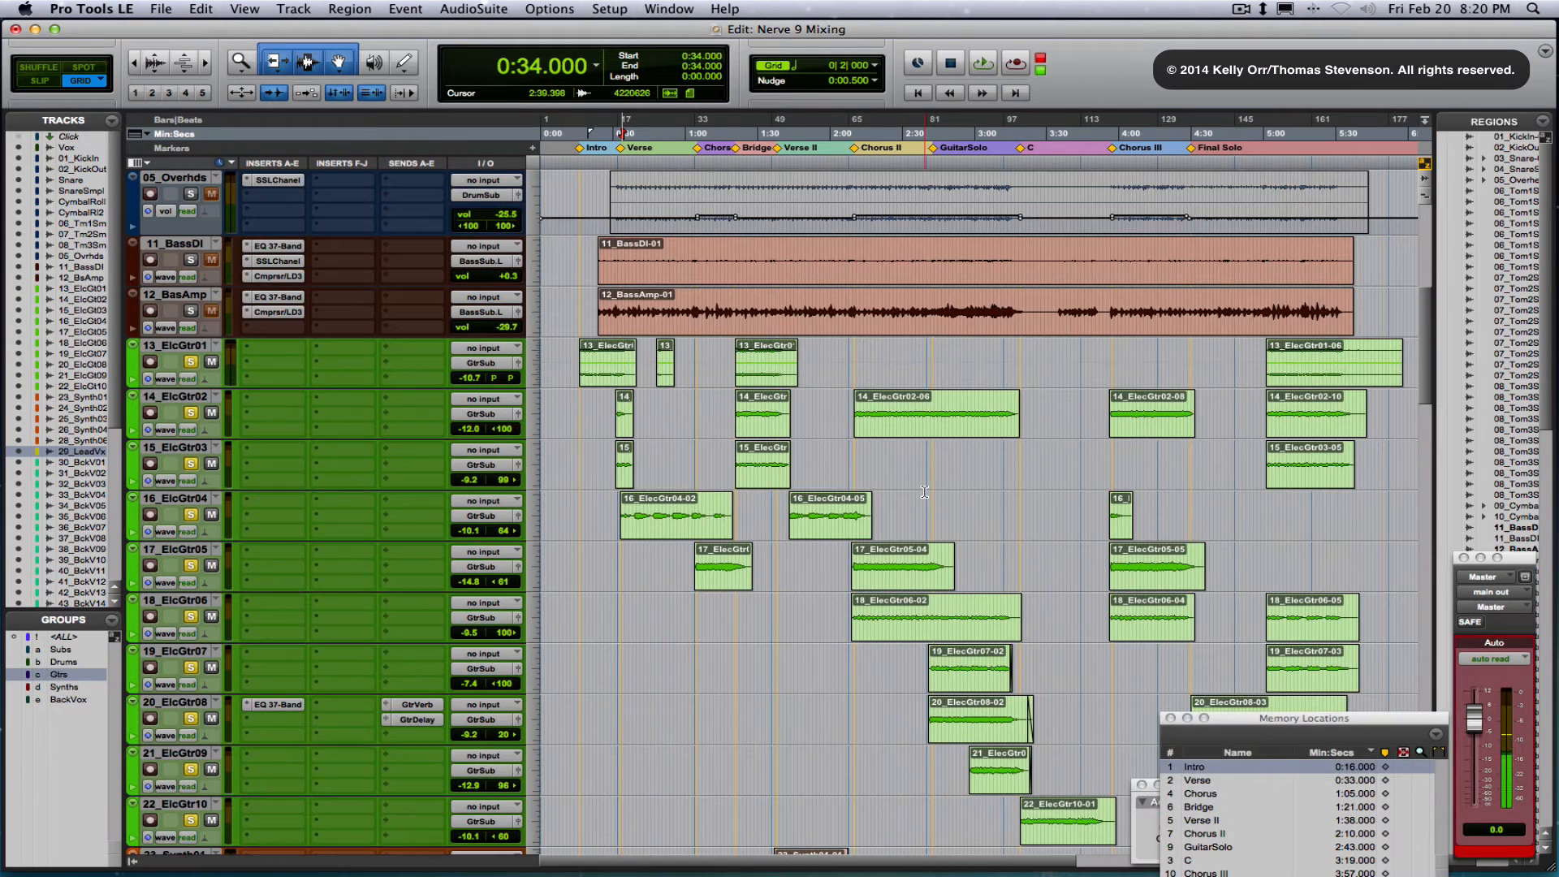
scroll(924, 492, right, 5)
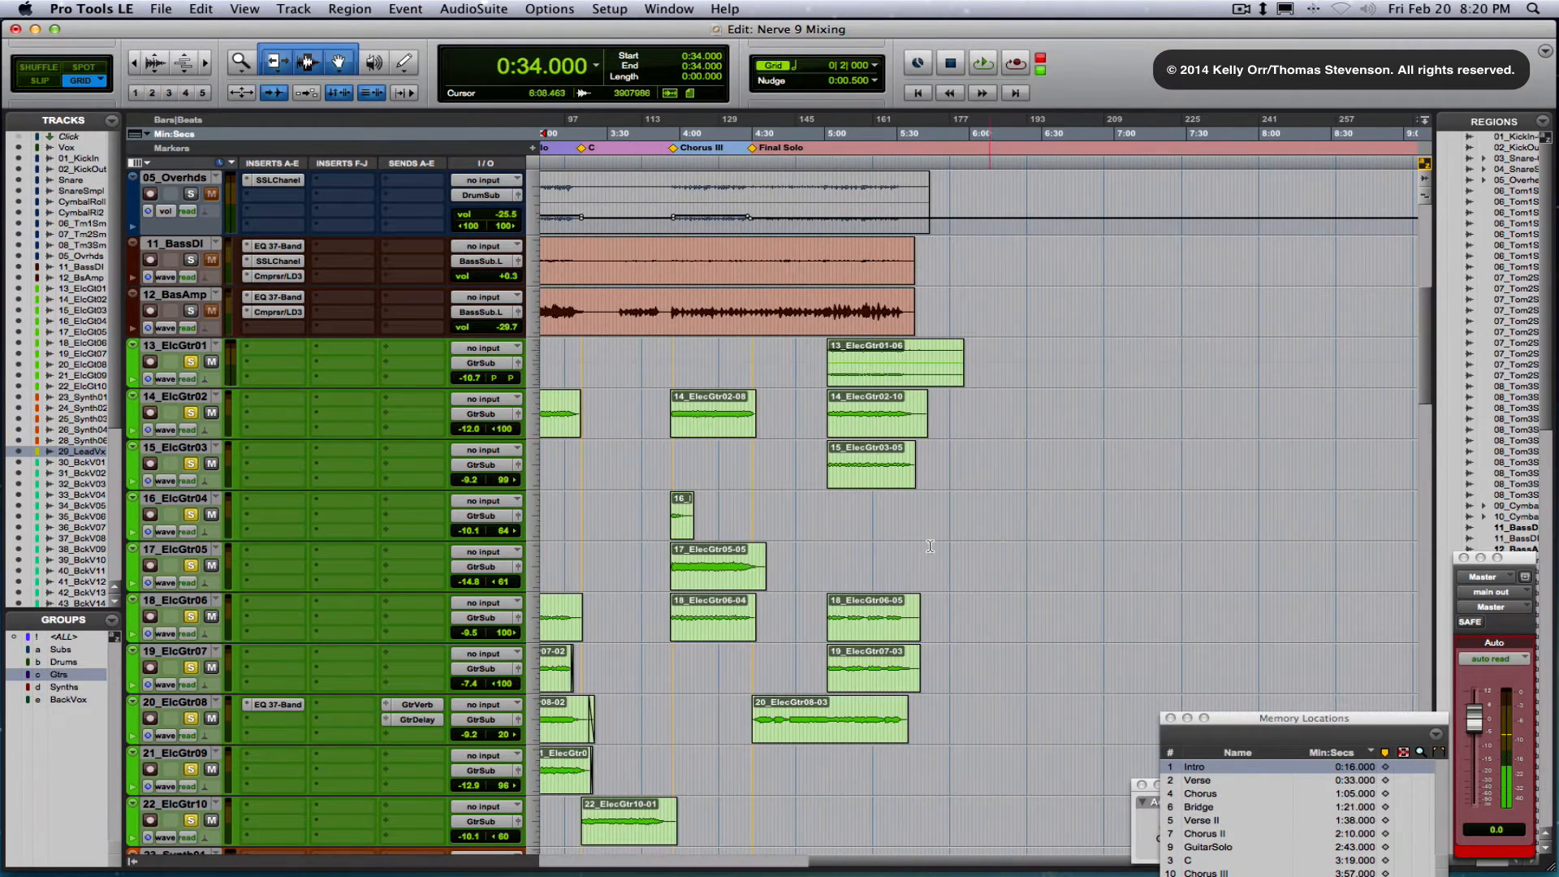
scroll(807, 528, left, 5)
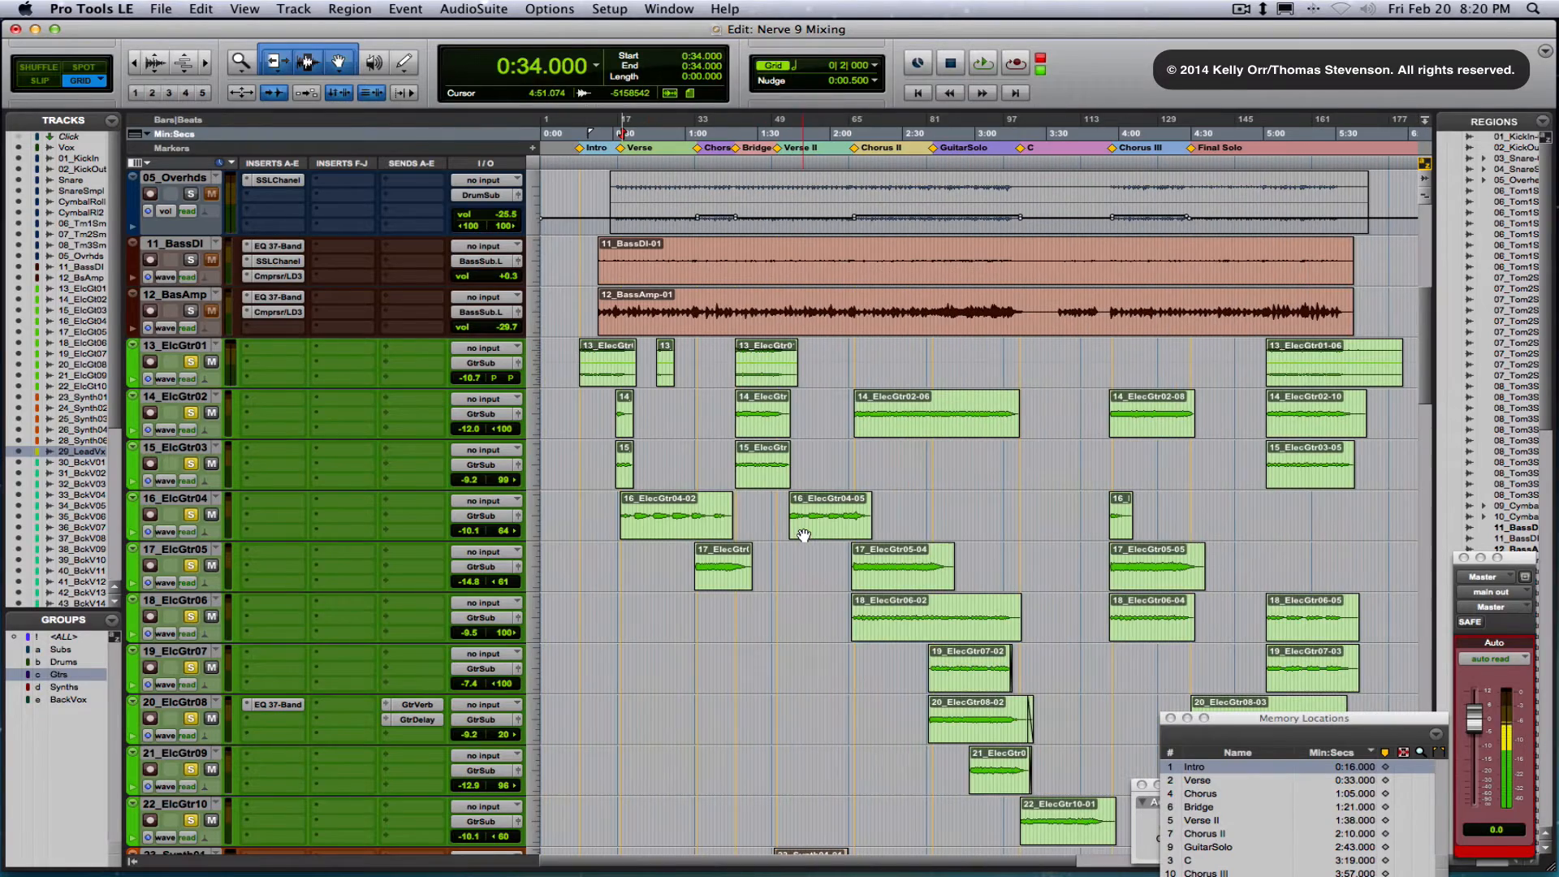
click(855, 660)
key(space)
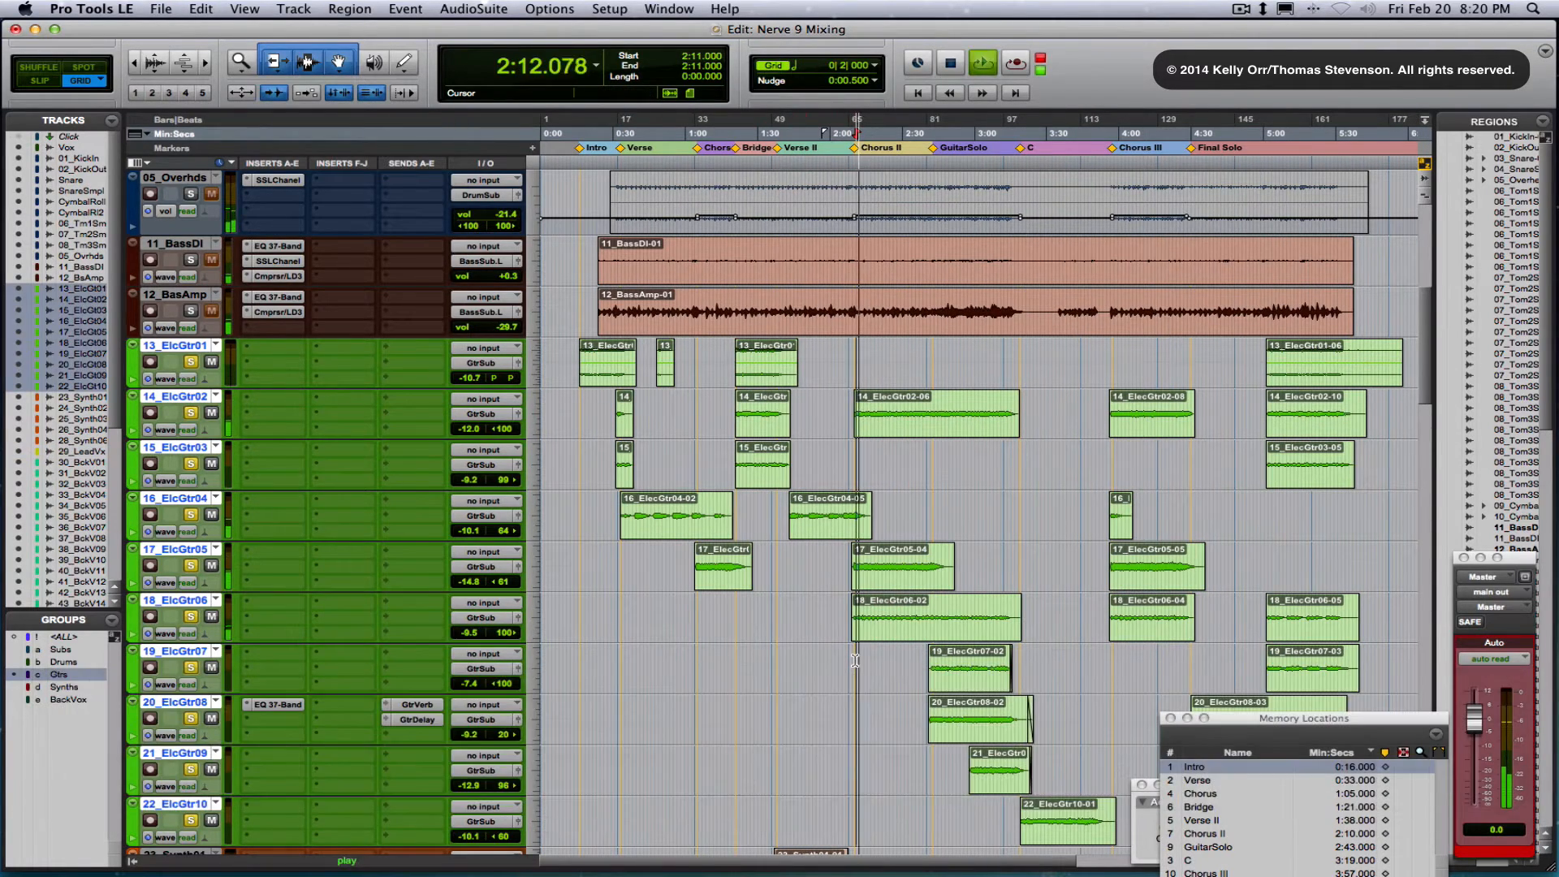
Examine the SSLComp and SSLChanel inserts on GtrSub in the Mix window, then close the plug-in window
key(shift+super+0)
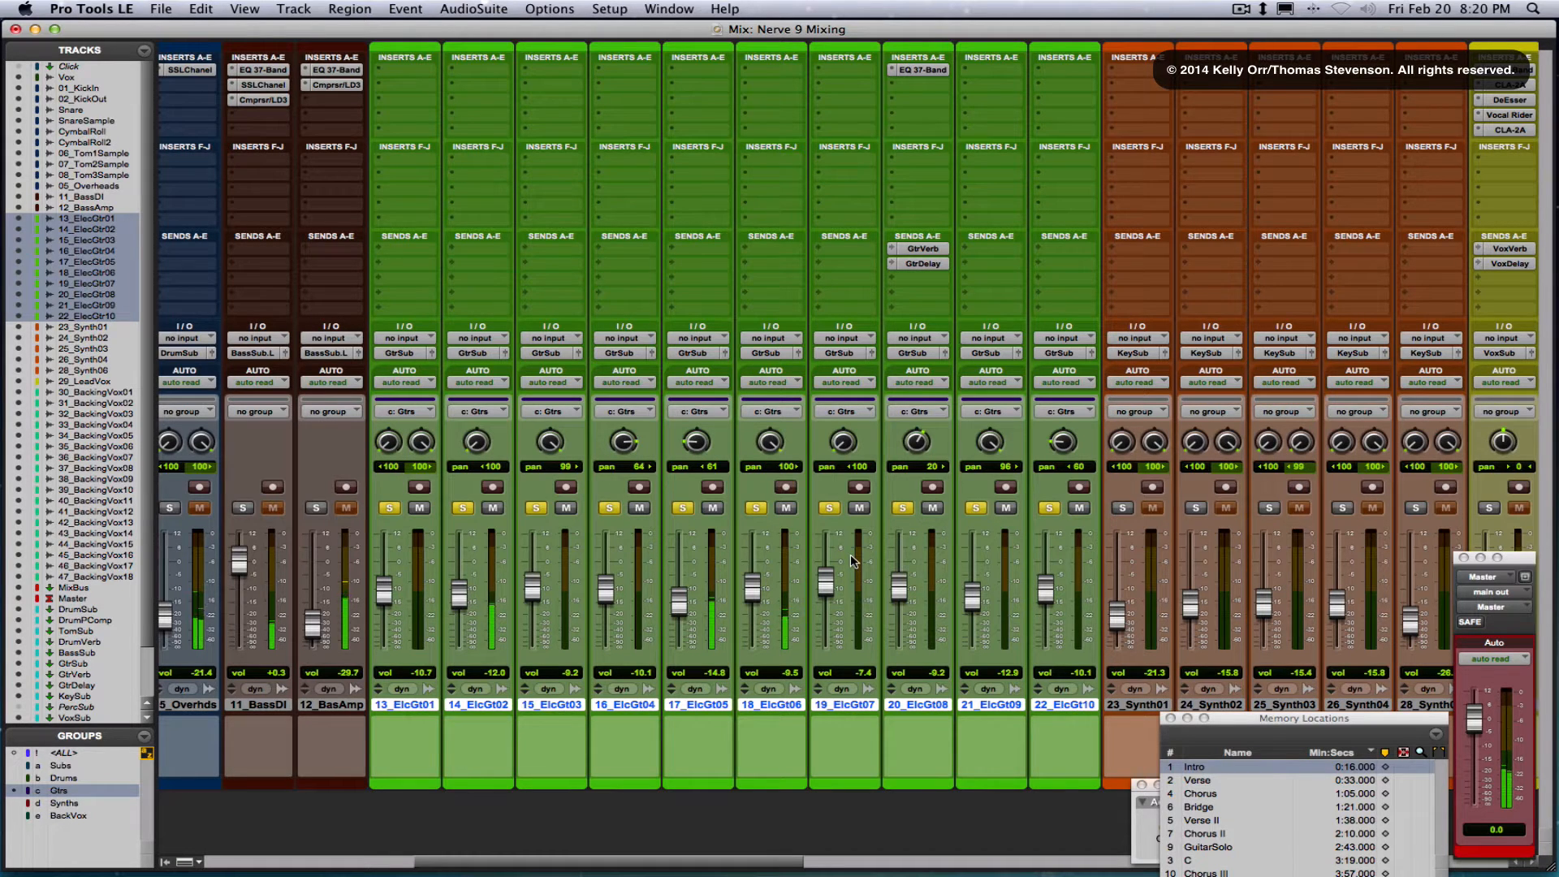
scroll(914, 508, right, 15)
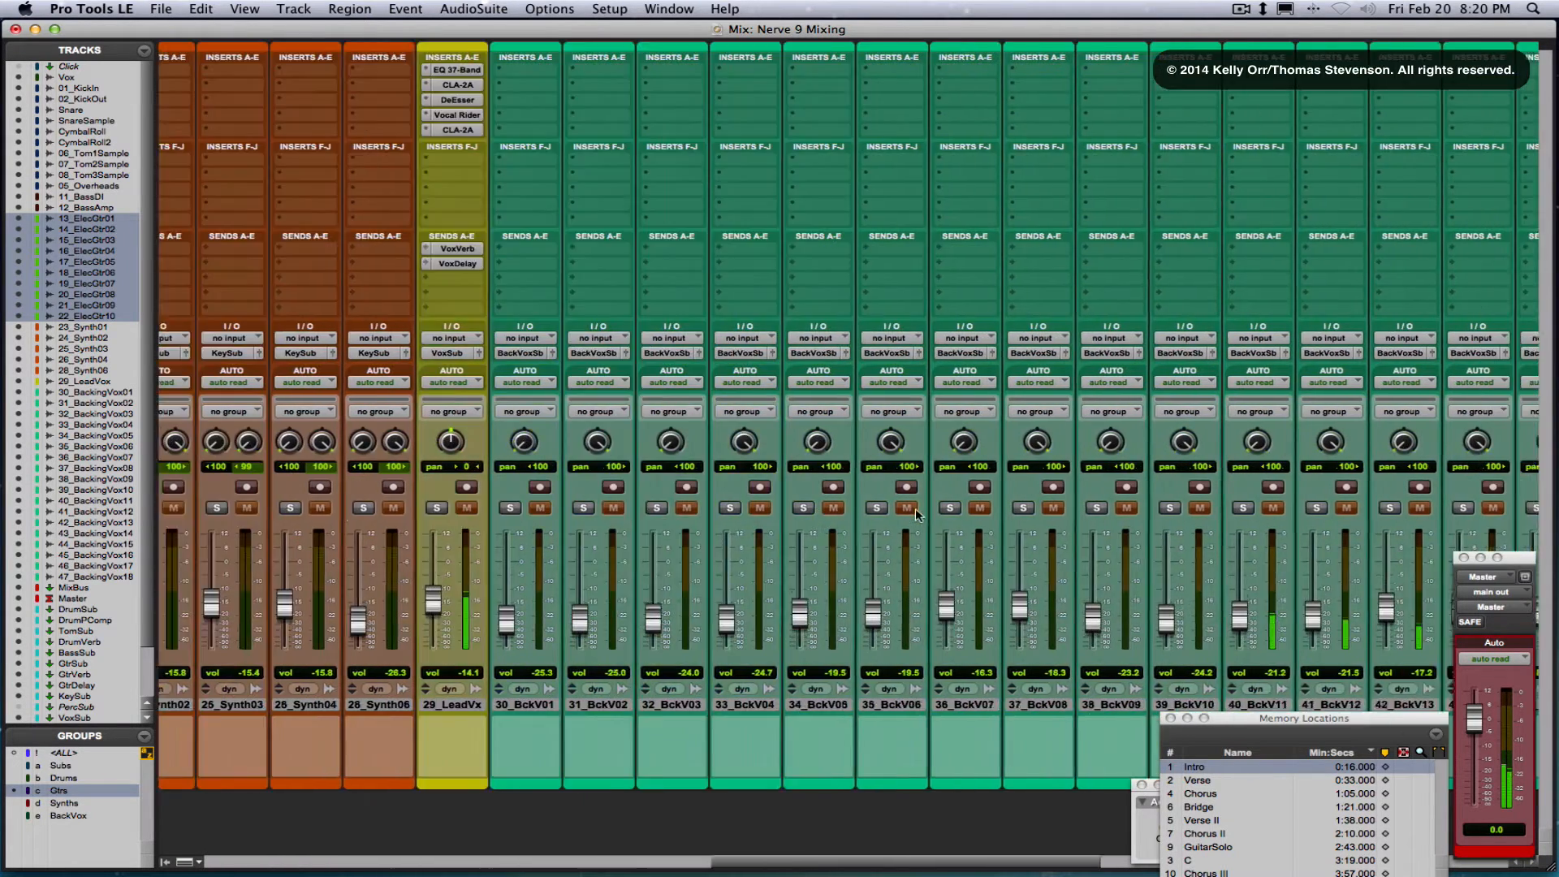
scroll(914, 508, right, 8)
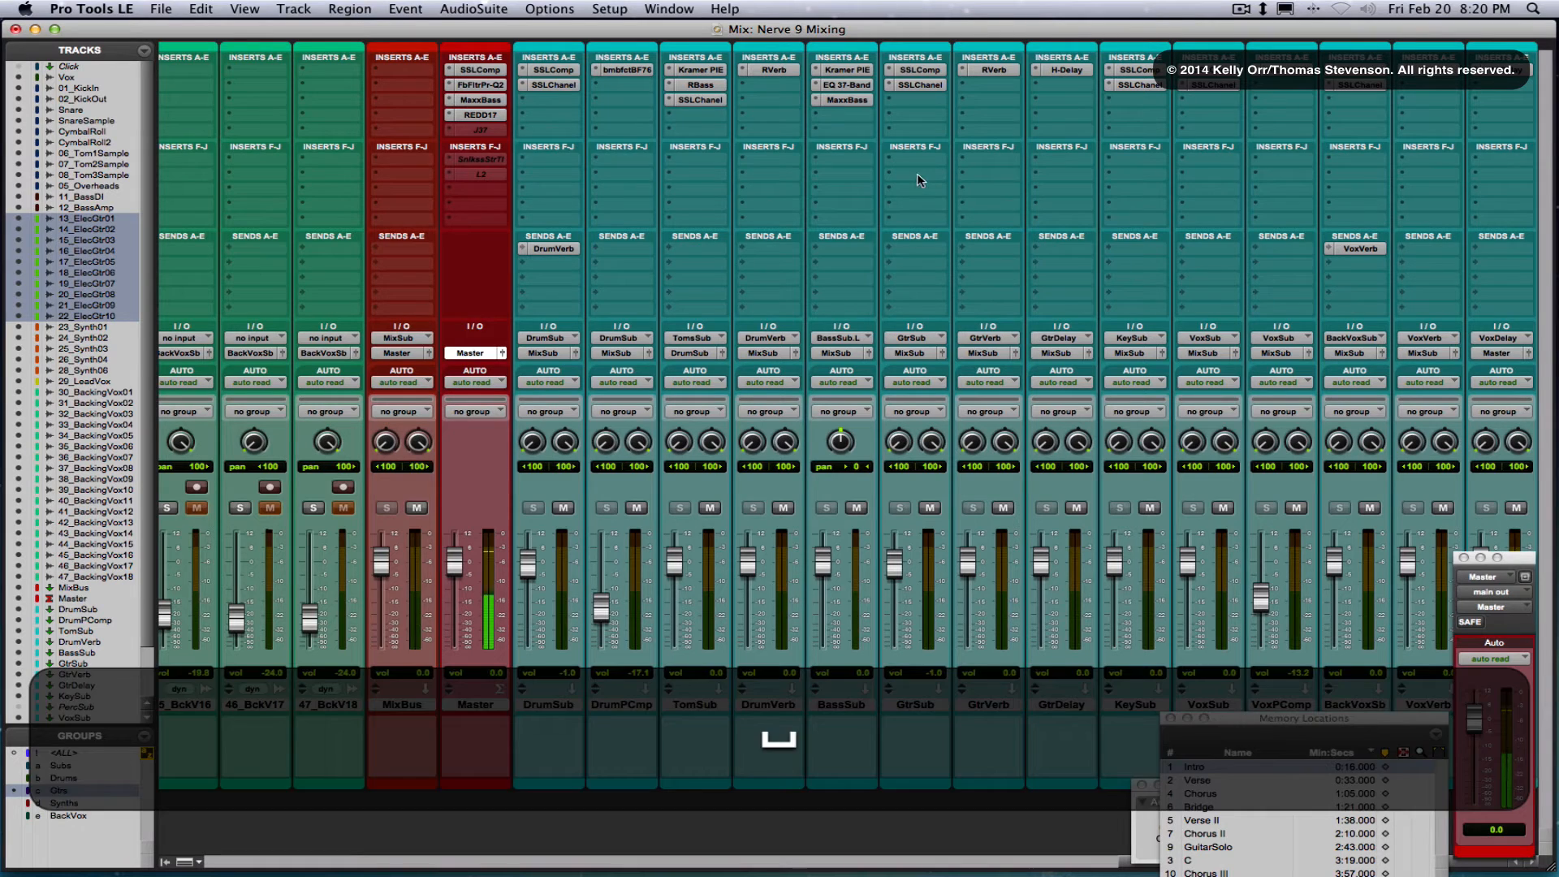
click(921, 70)
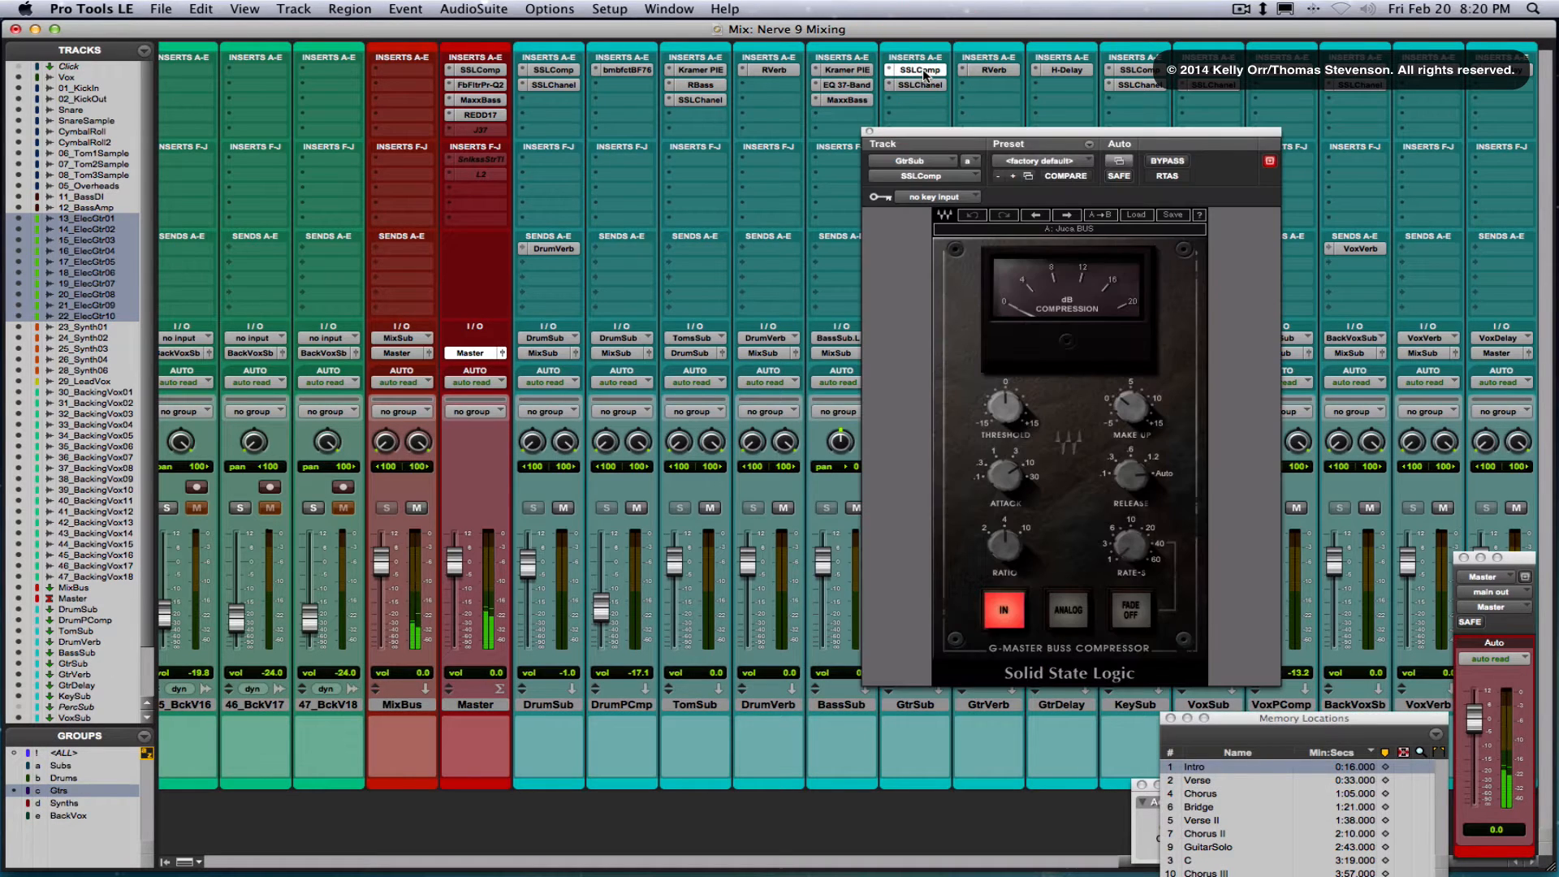
click(923, 86)
click(922, 71)
click(923, 75)
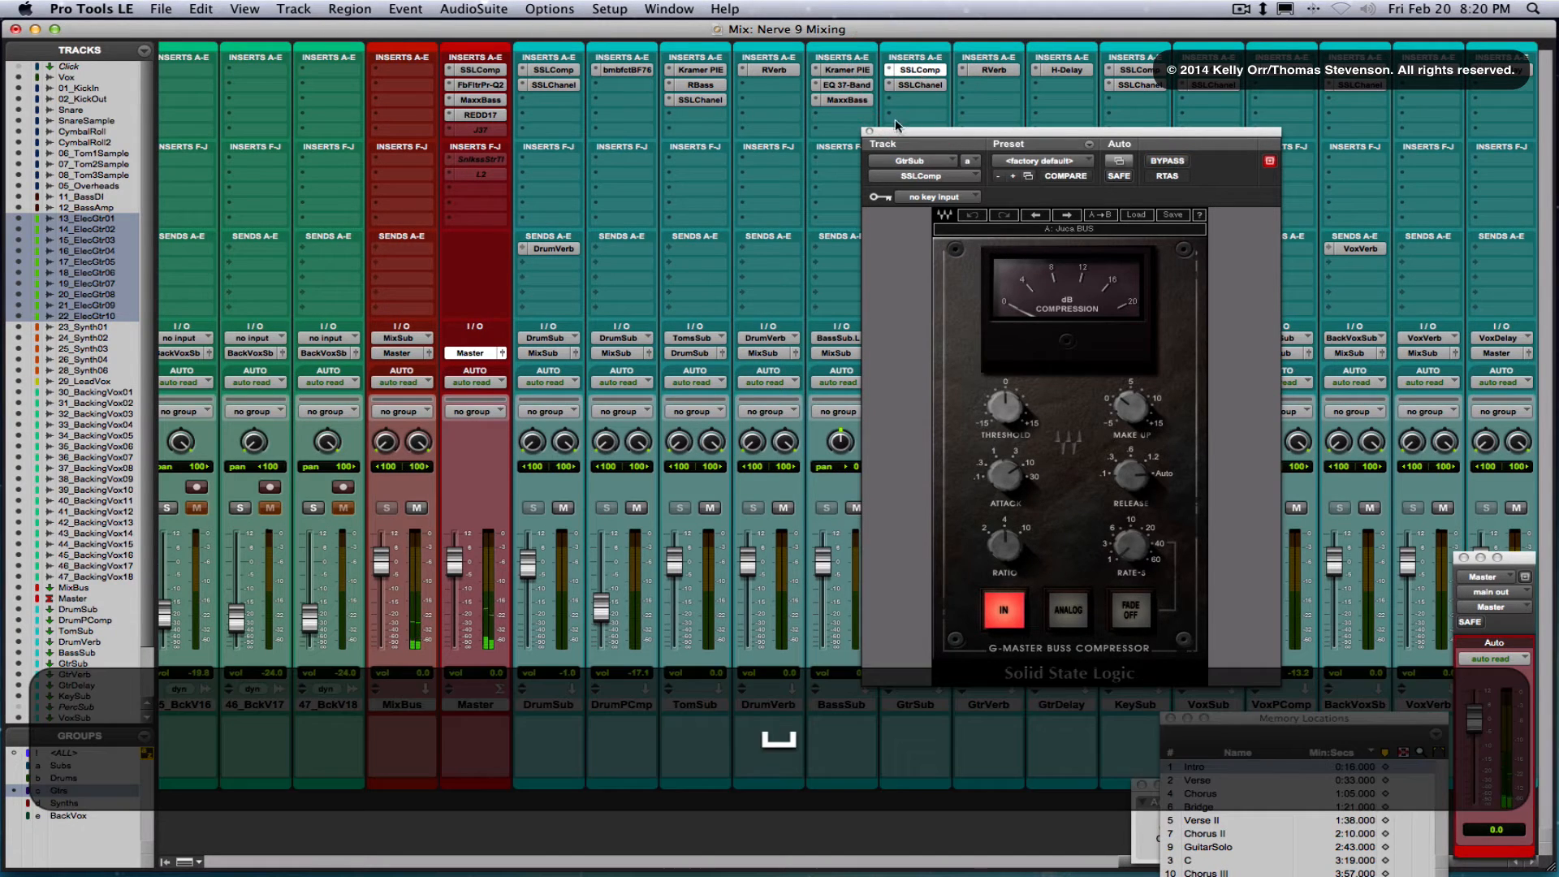
click(869, 131)
Select the 20_ElecGtr08-03 region in the Final Solo and play the guitars from 4:30
scroll(857, 265, left, 3)
scroll(857, 265, left, 10)
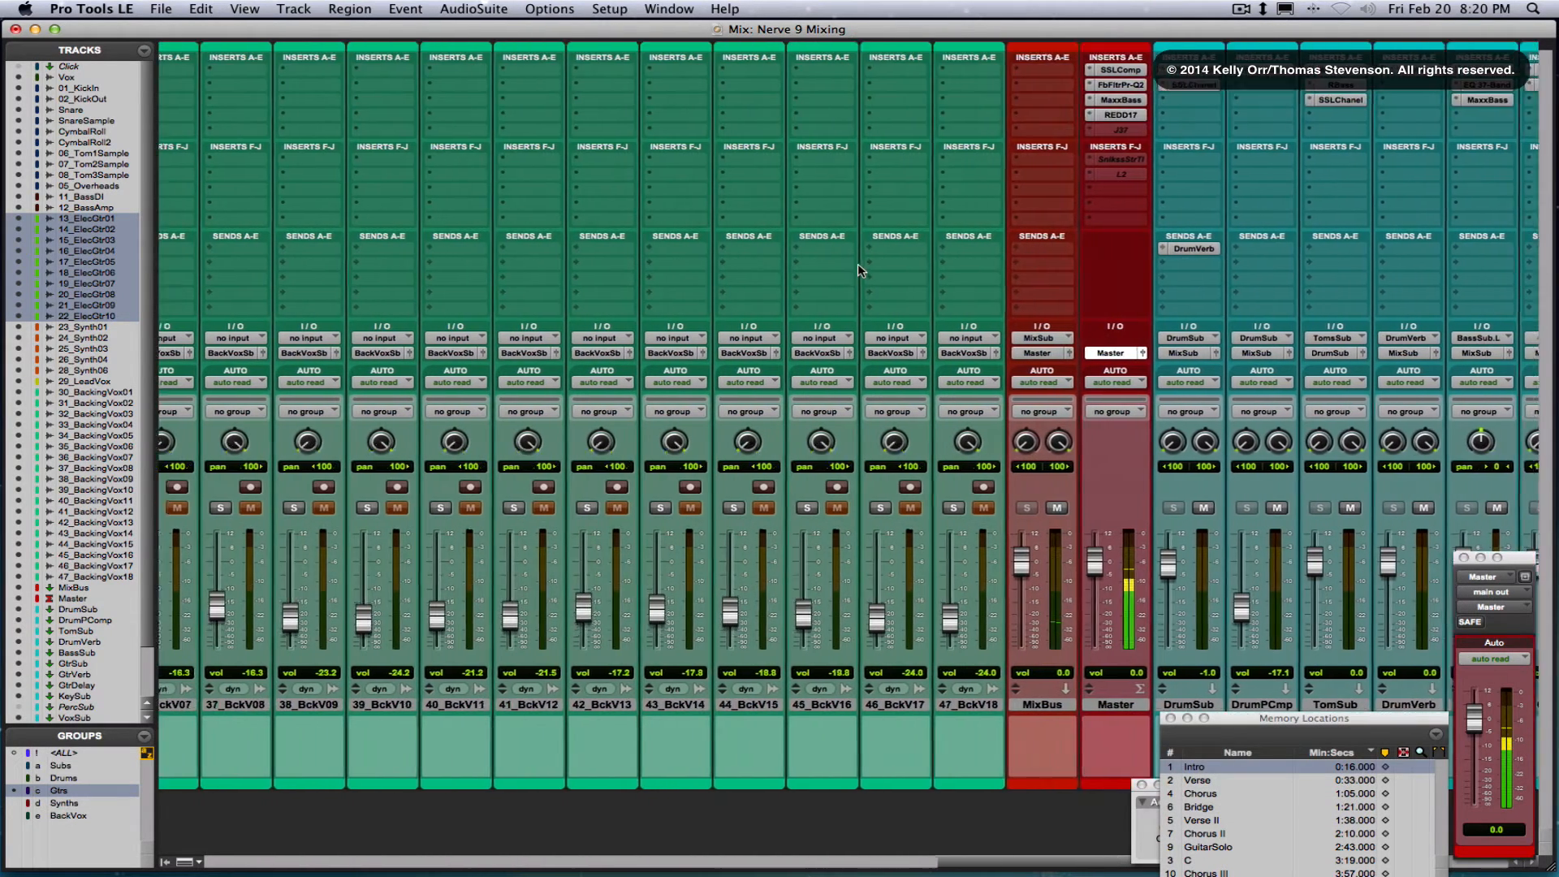
scroll(858, 265, left, 8)
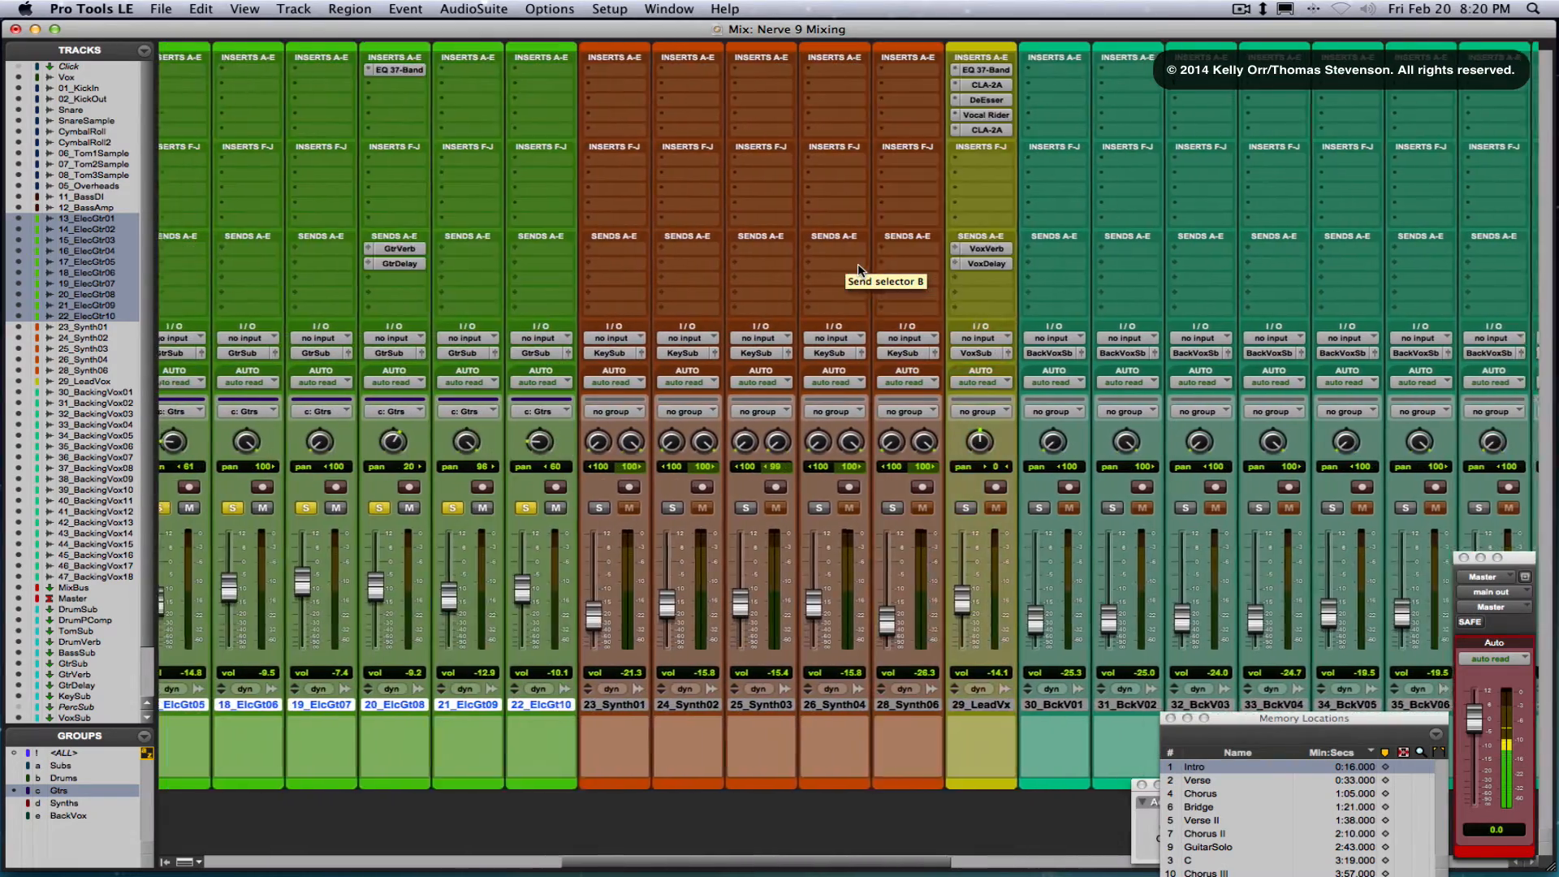
key(super+shift+0)
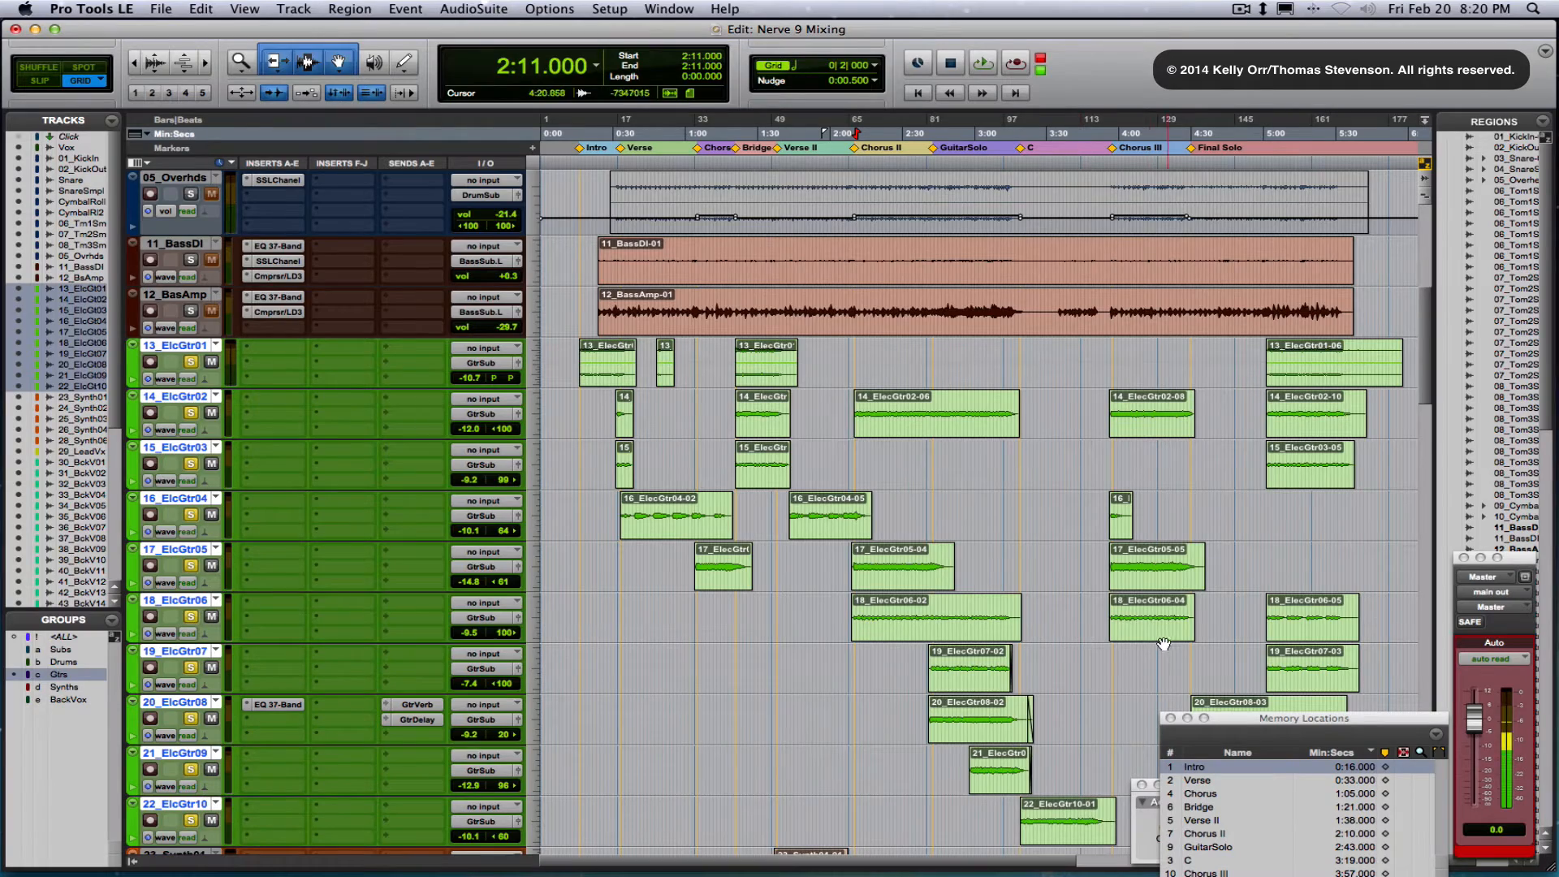
scroll(1153, 637, down, 5)
click(1235, 523)
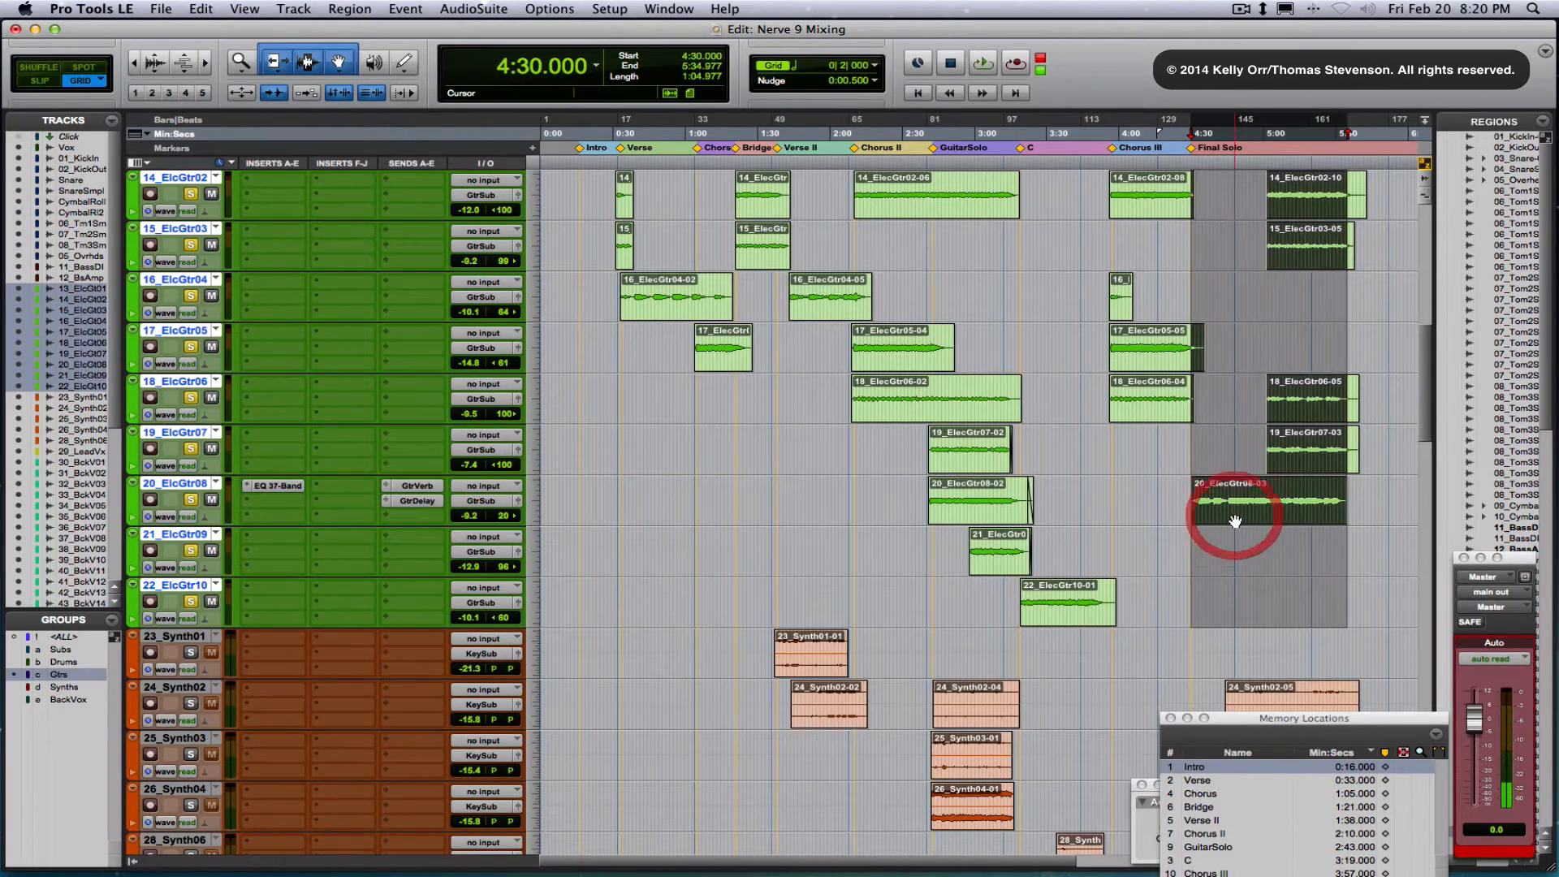
key(space)
Open the EQ 3 7-Band insert on 20_ElcGt08 in the Mix window and examine its high-pass and low-pass filter settings
key(super+shift+0)
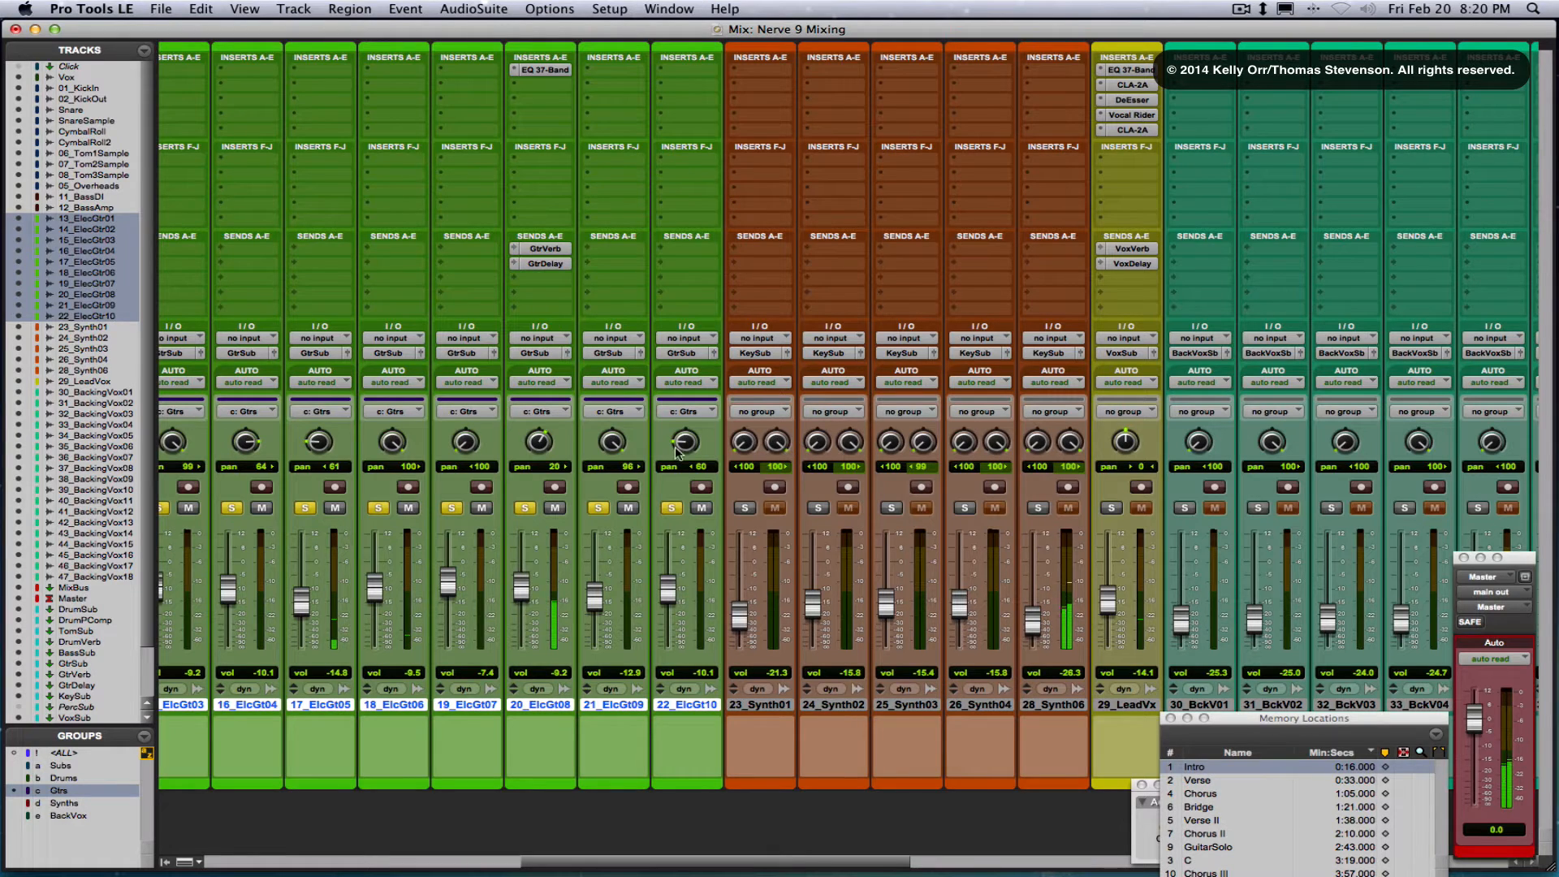
scroll(611, 248, left, 5)
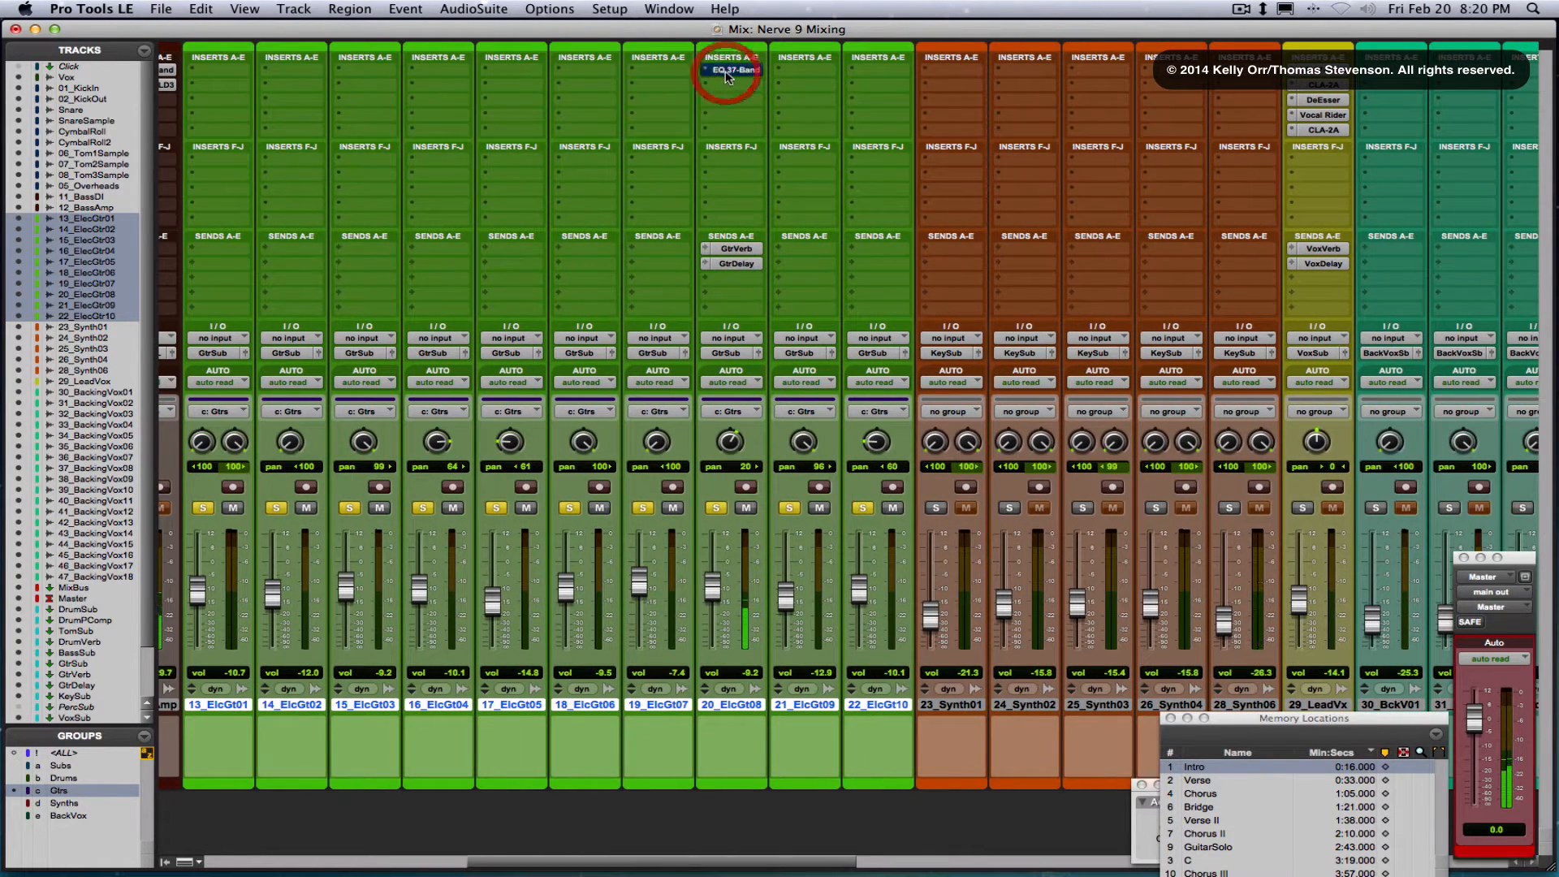
click(730, 71)
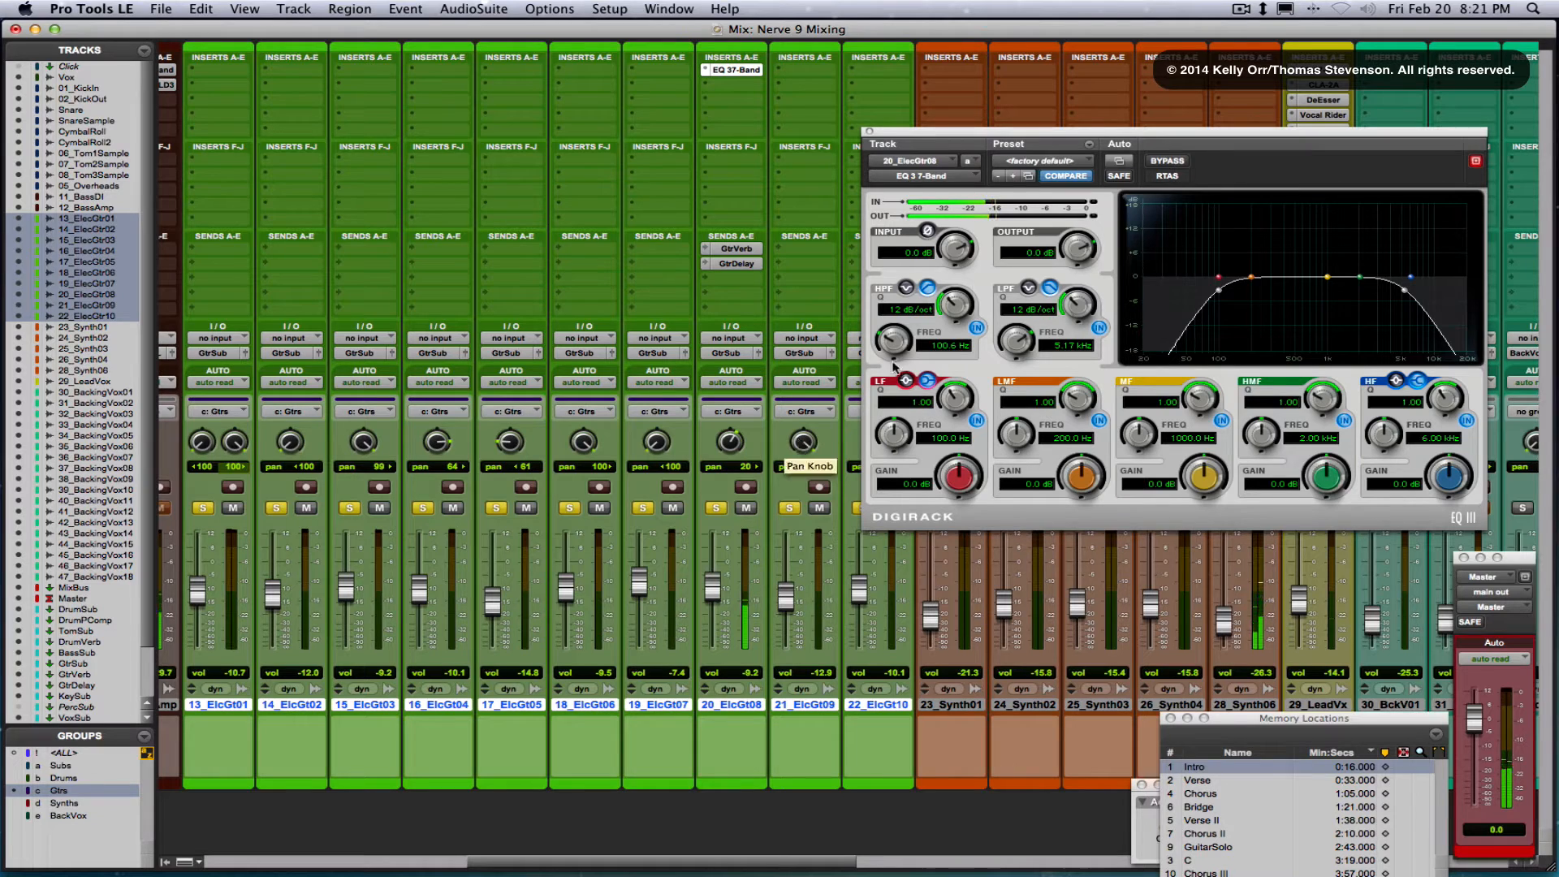
Compare the solo guitar with its 7-band EQ bypassed and active, leave the EQ active and close the plug-in window
click(1167, 161)
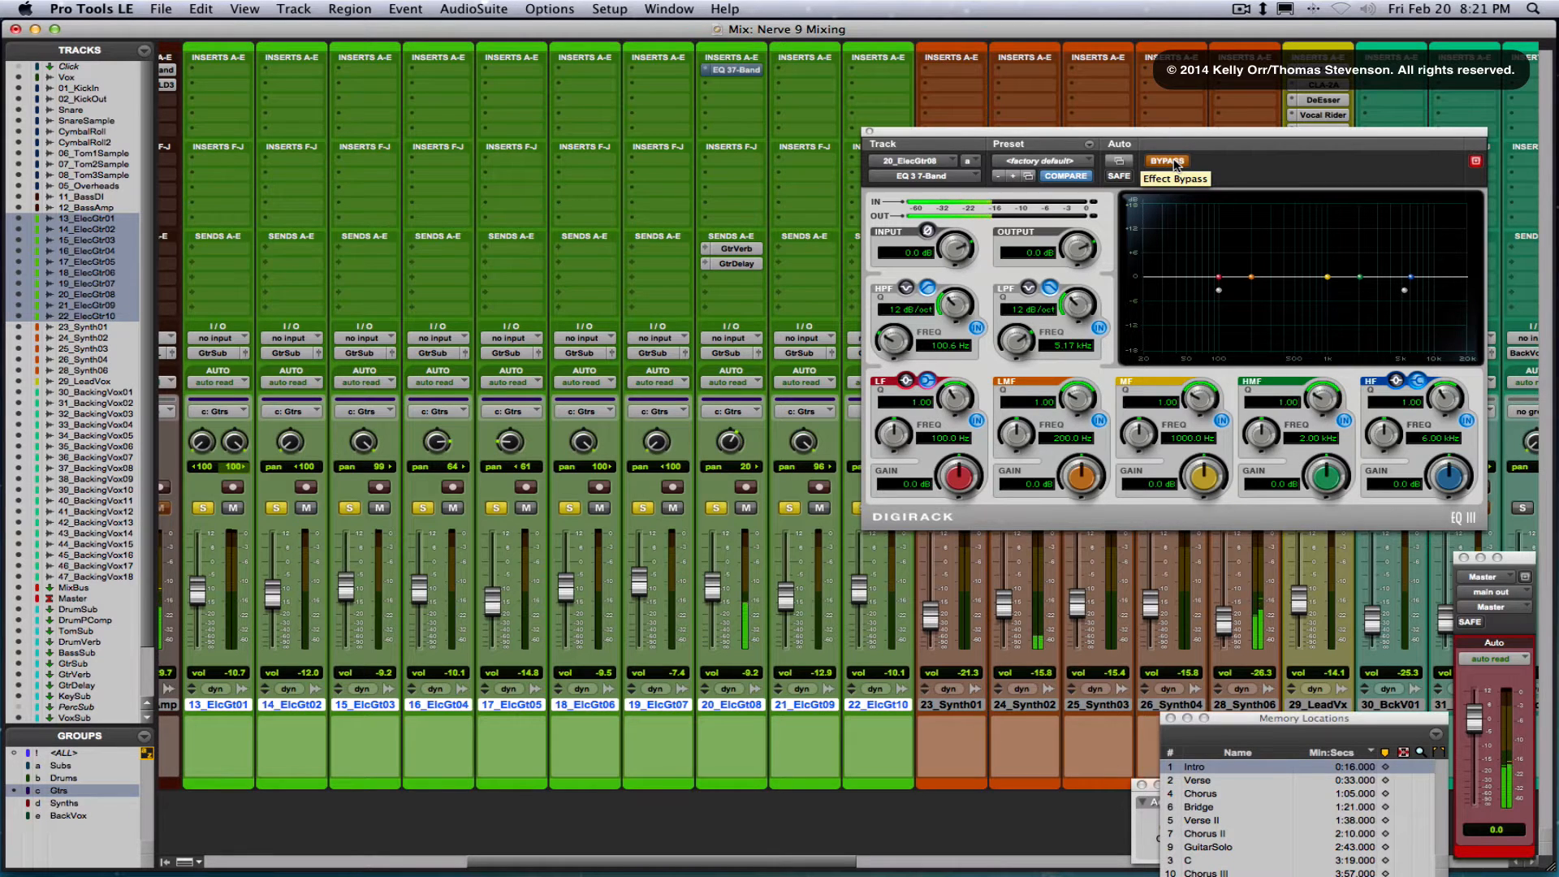
click(1169, 160)
click(1174, 163)
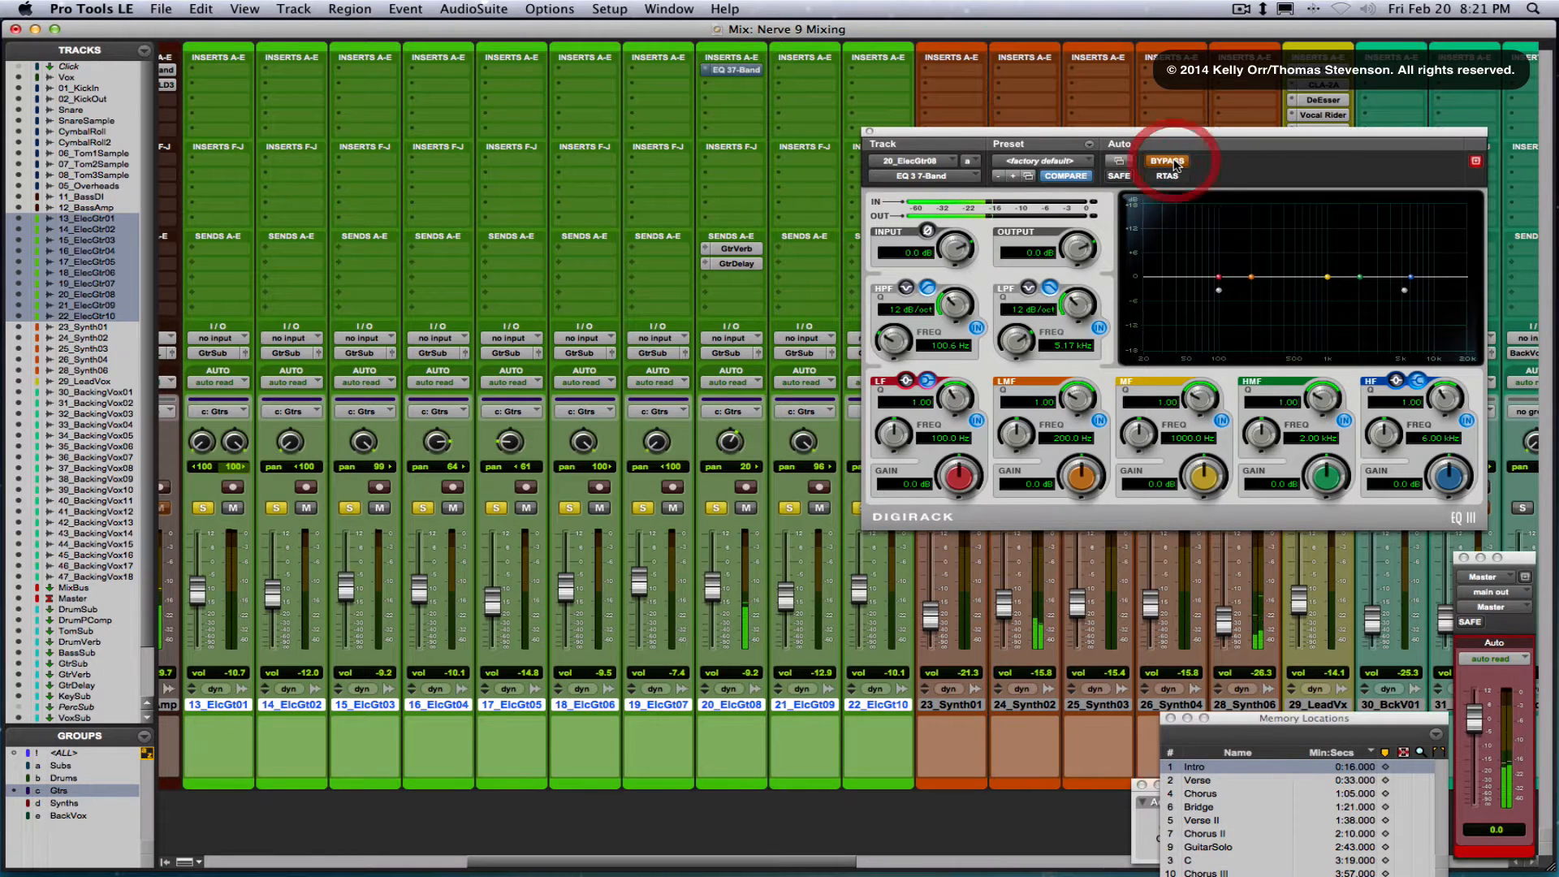
click(1174, 163)
click(1174, 163)
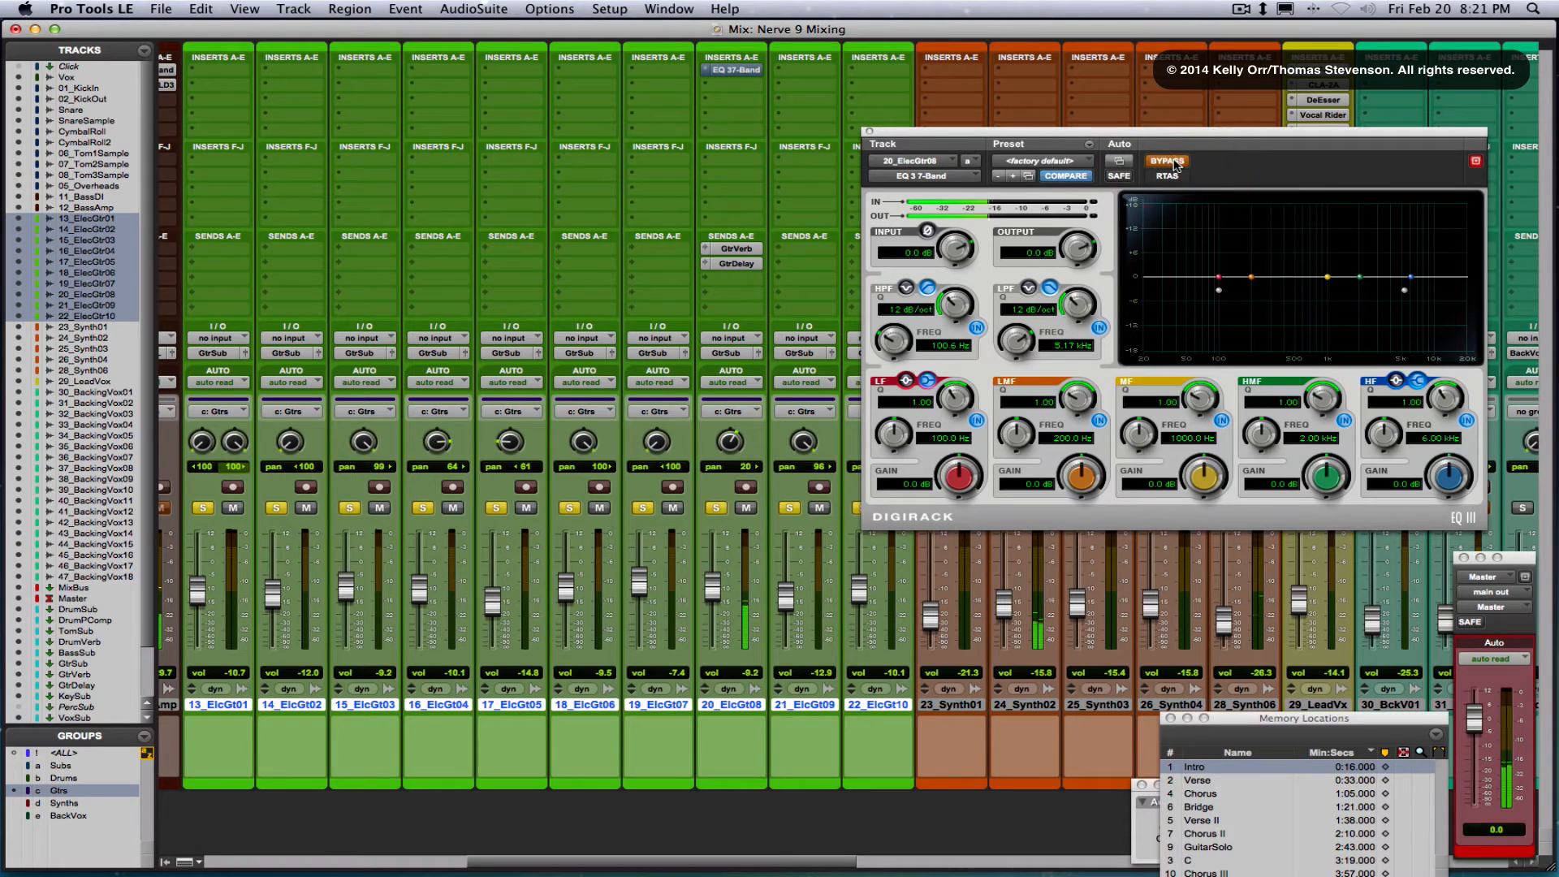
click(1175, 163)
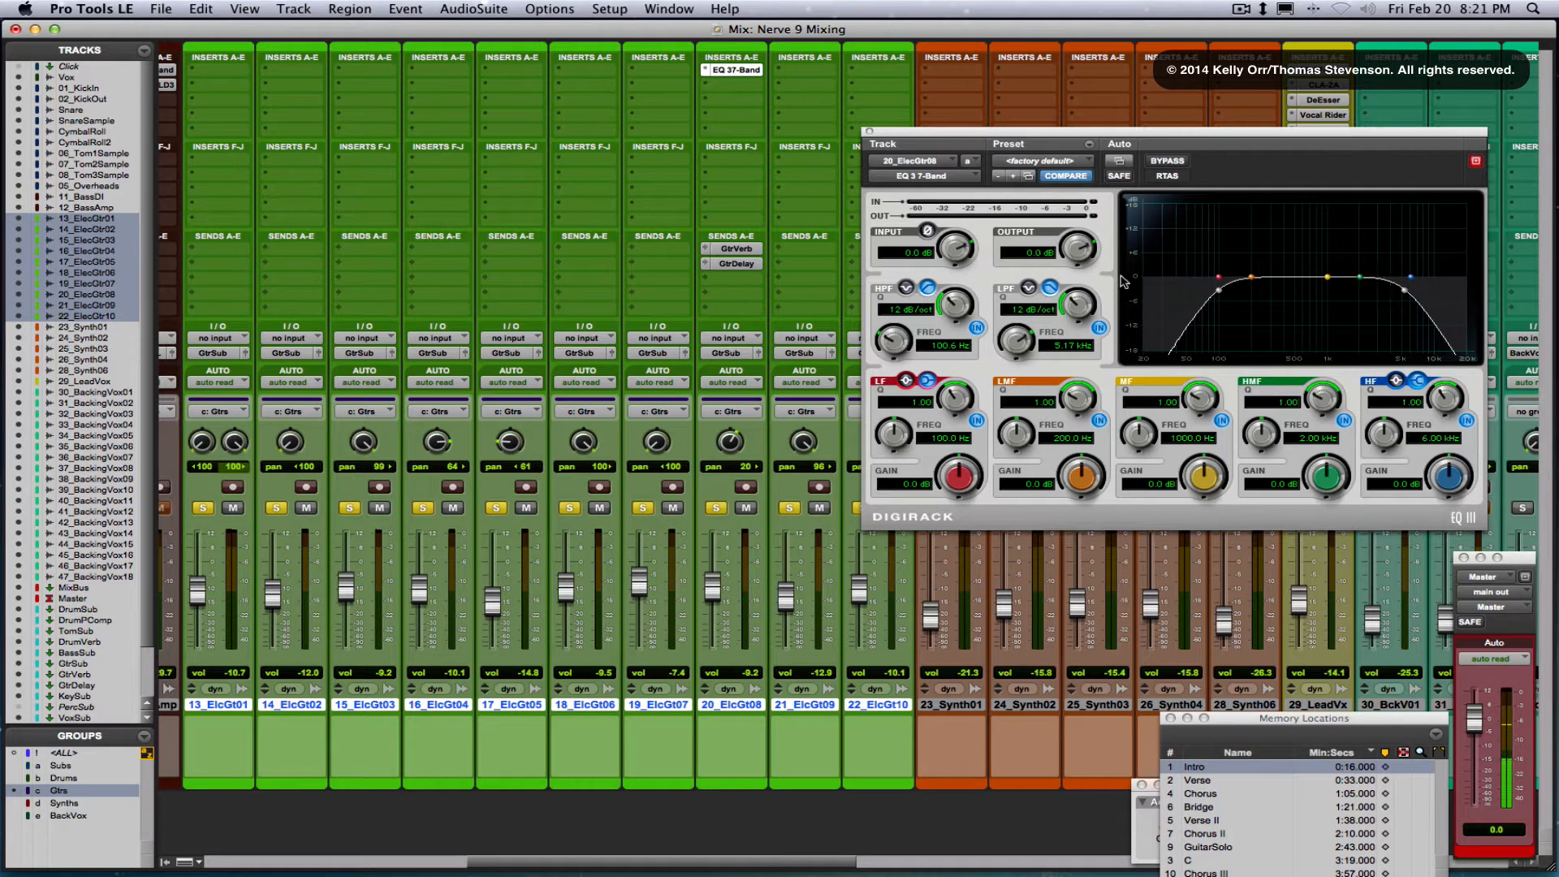
click(869, 132)
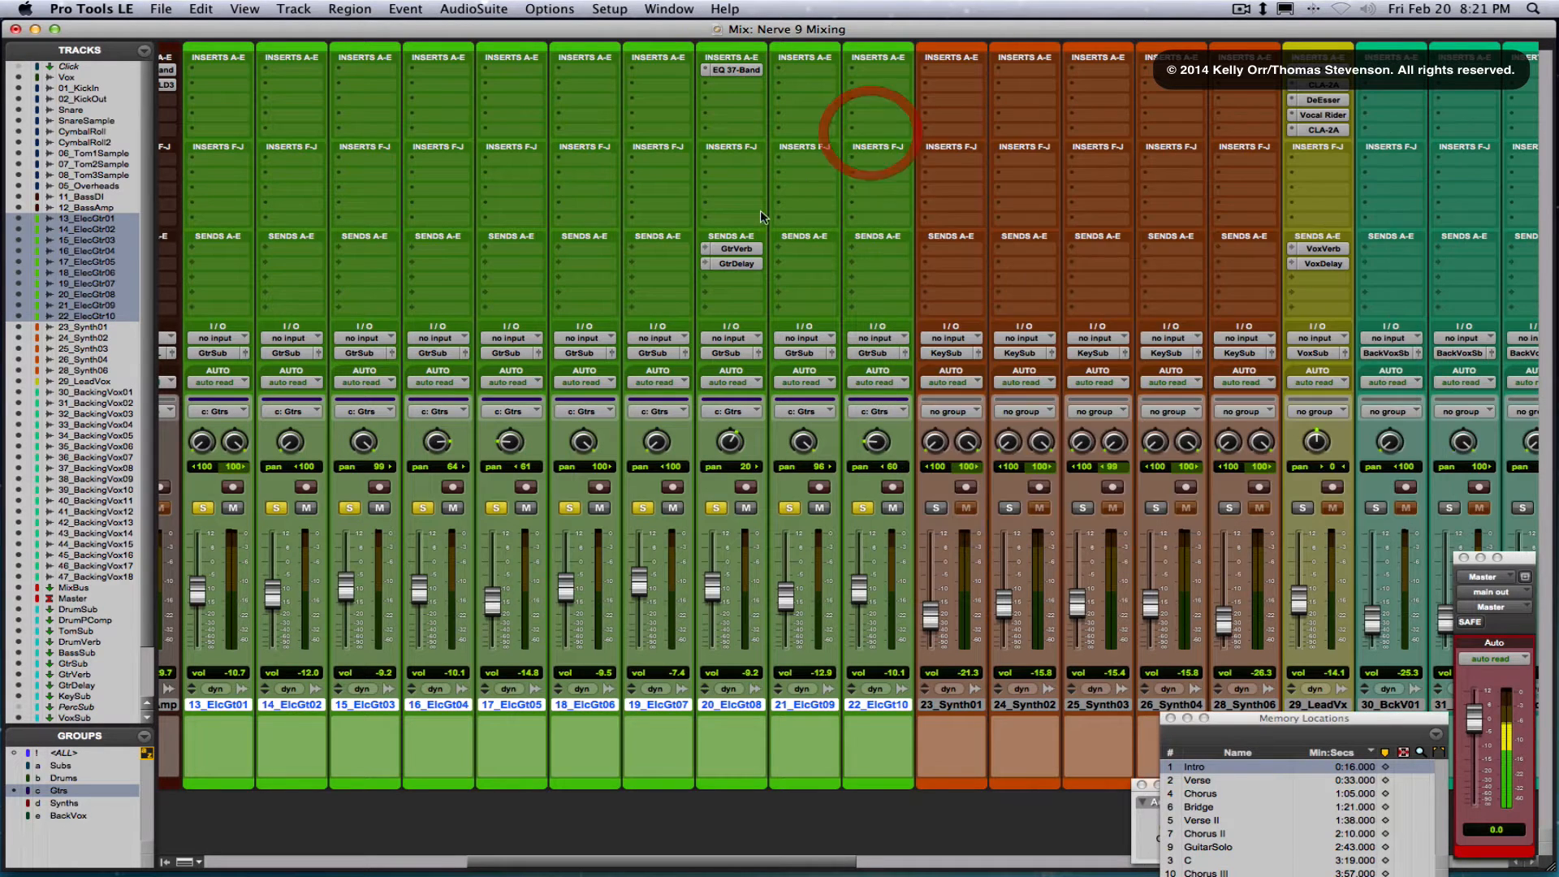
Examine the GtrVerb and GtrDelay sends on 20_ElcGt08, then close the send window
click(736, 249)
click(737, 264)
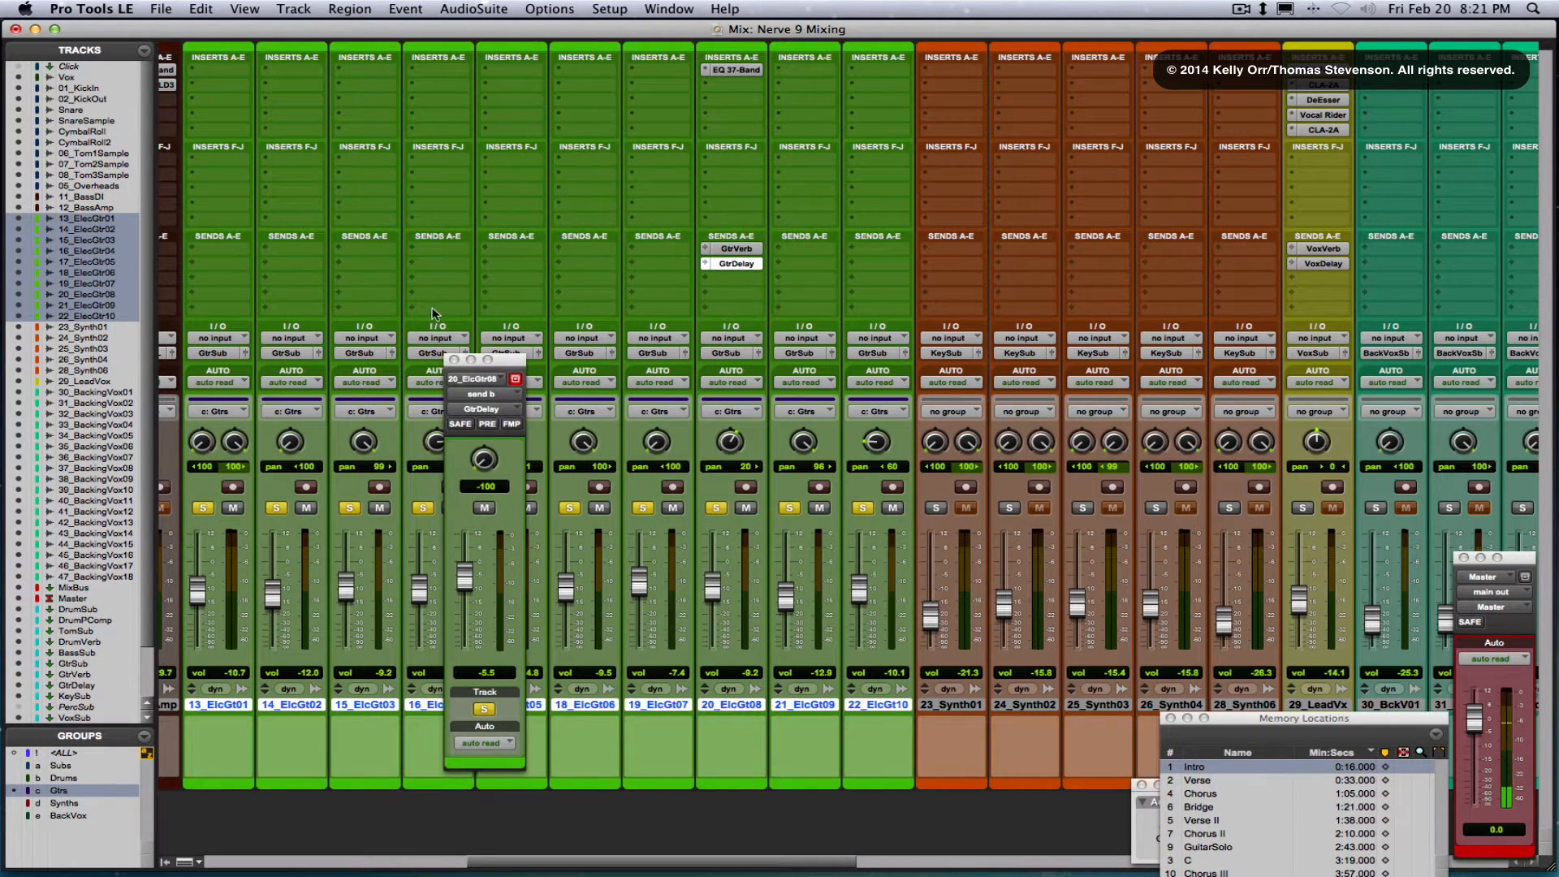
click(453, 360)
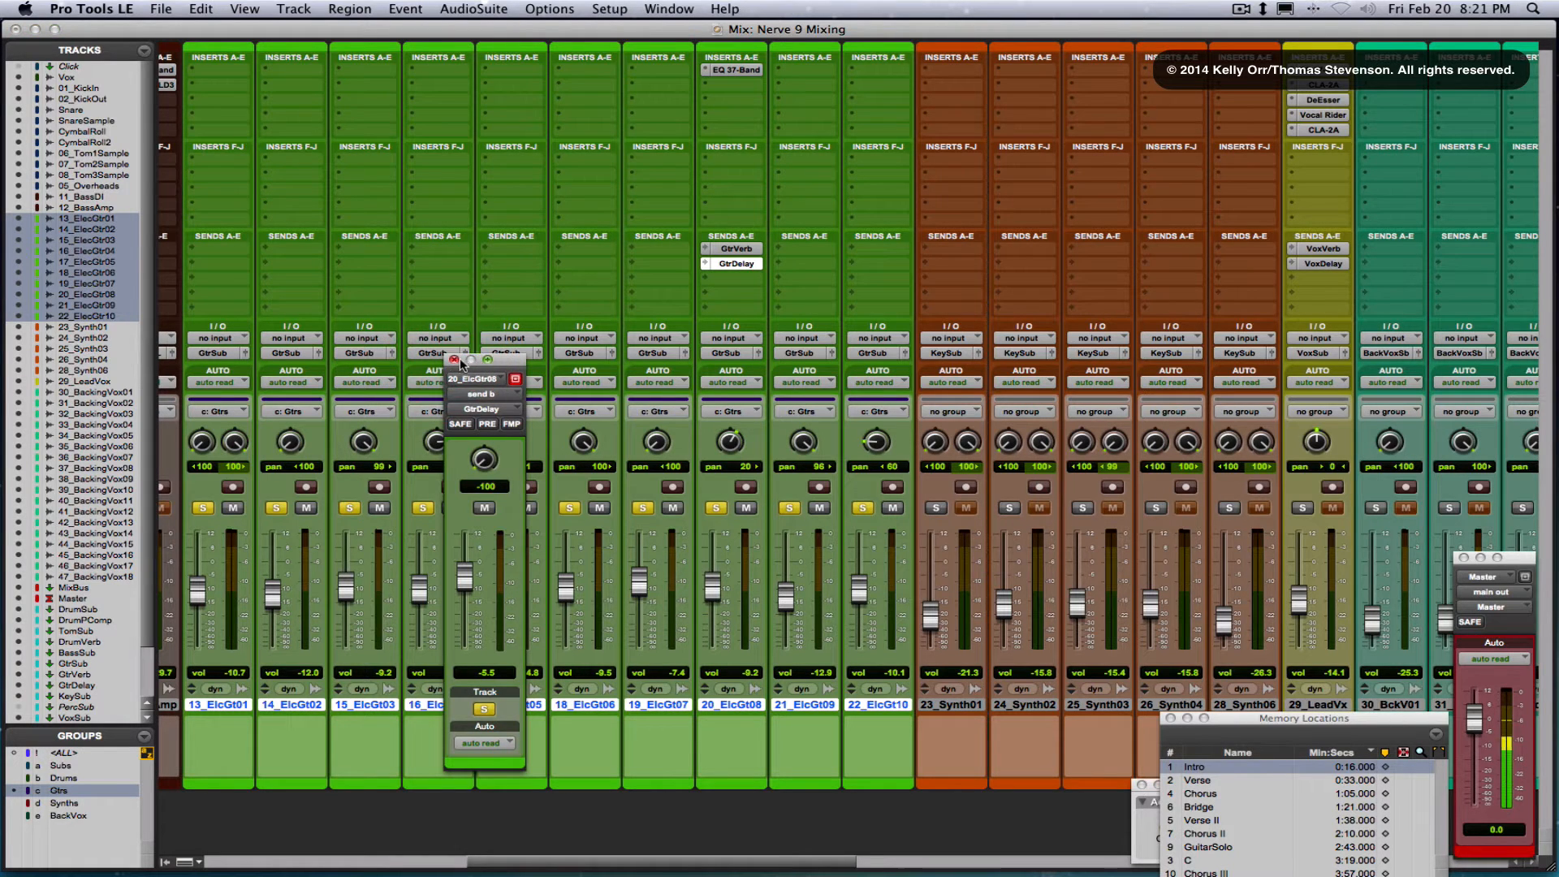
click(453, 360)
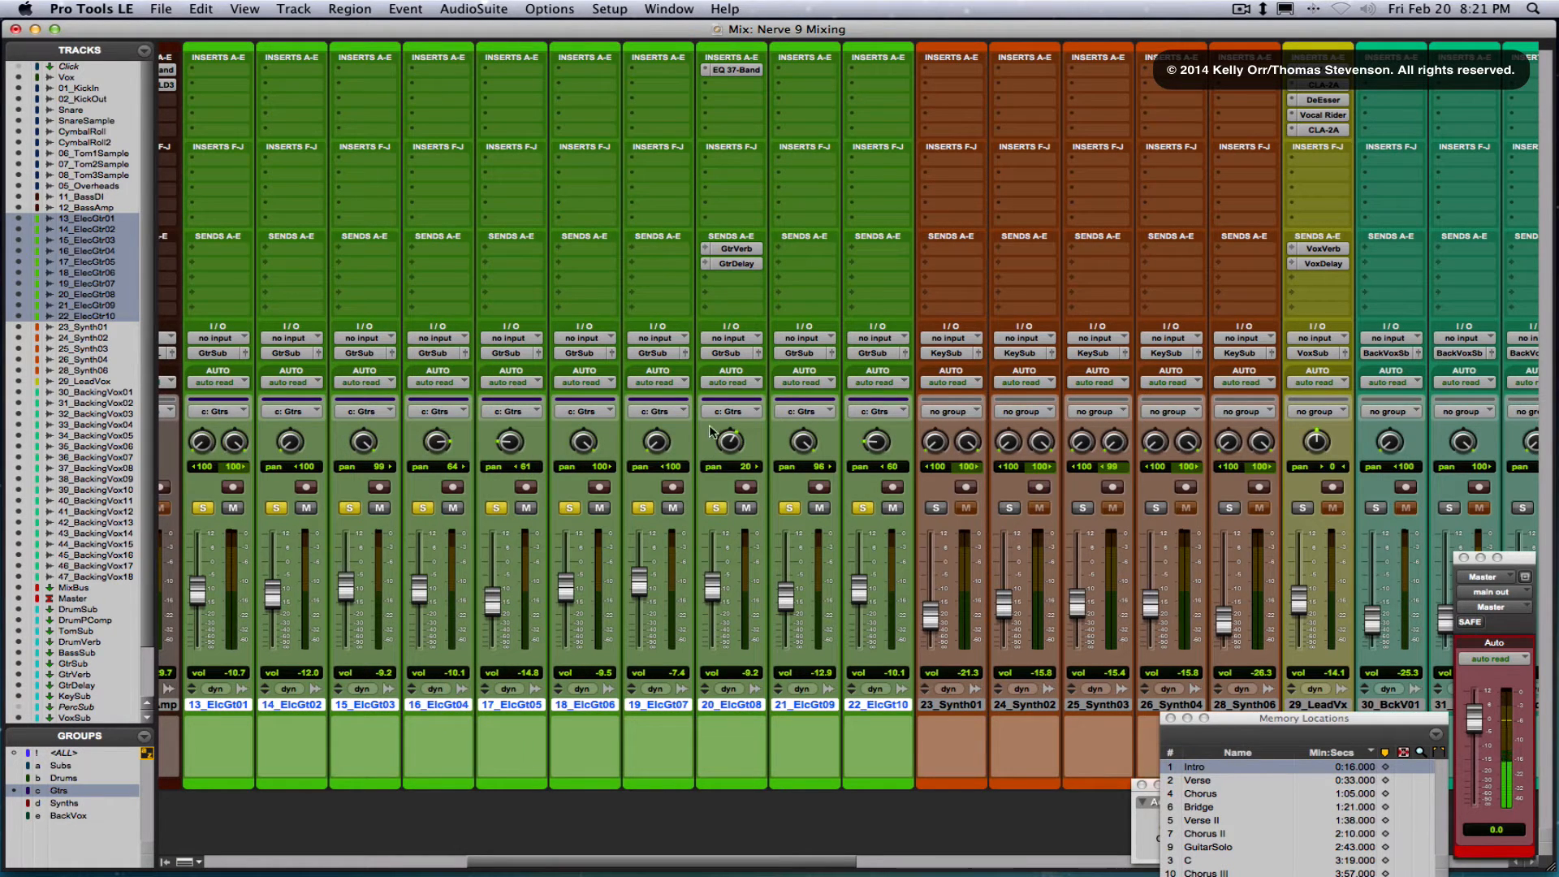
scroll(711, 432, left, 3)
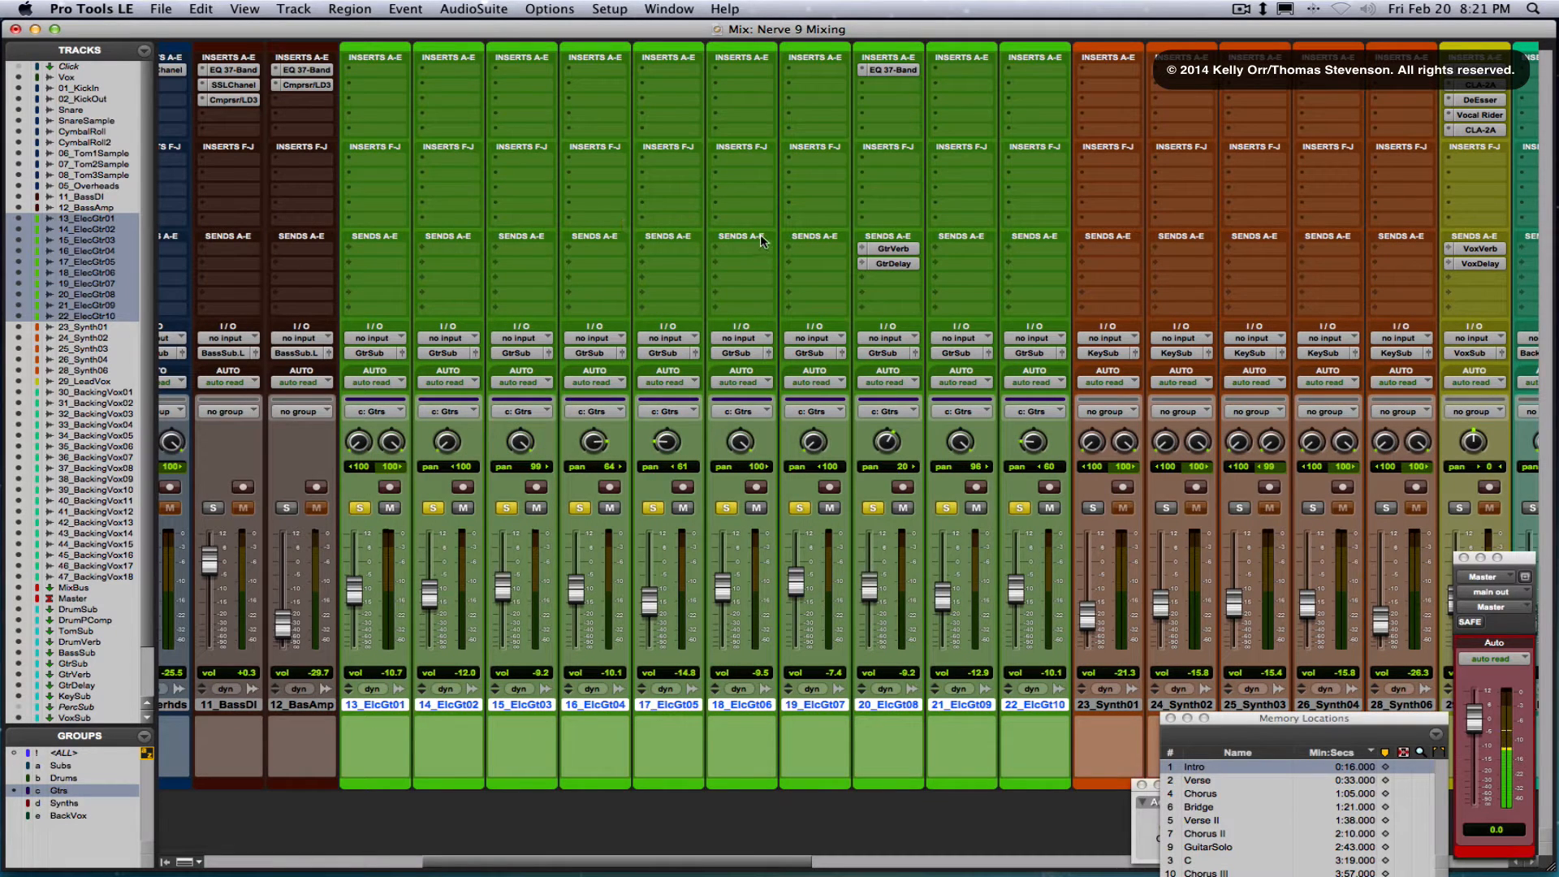
Make Synths the active group in place of Gtrs, unsolo the electric guitars and solo all synth tracks
scroll(914, 259, right, 3)
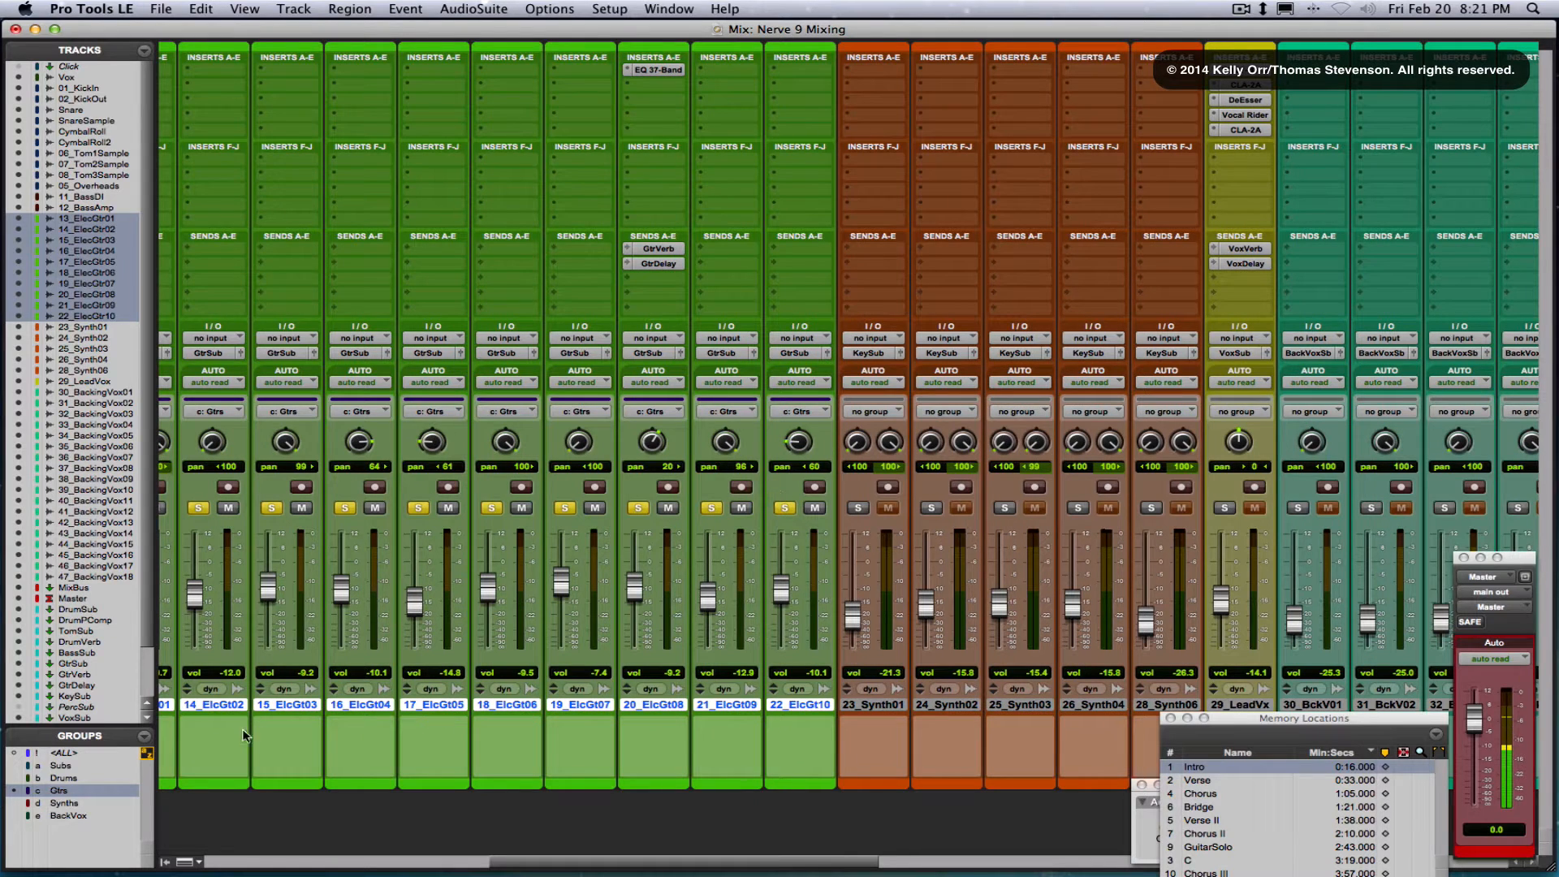
click(57, 802)
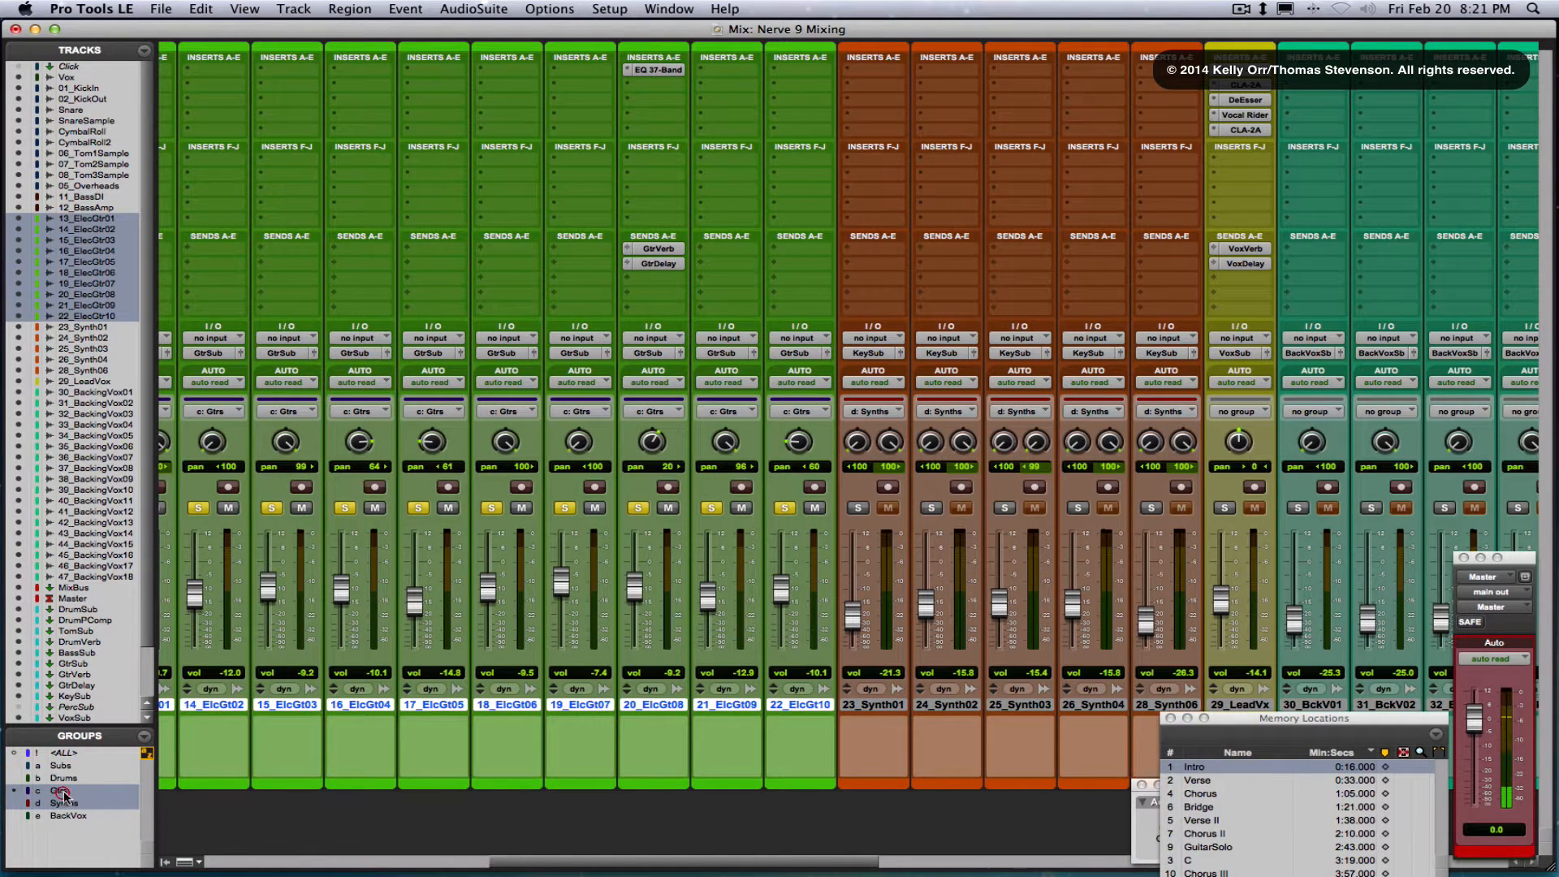
click(62, 792)
click(639, 509)
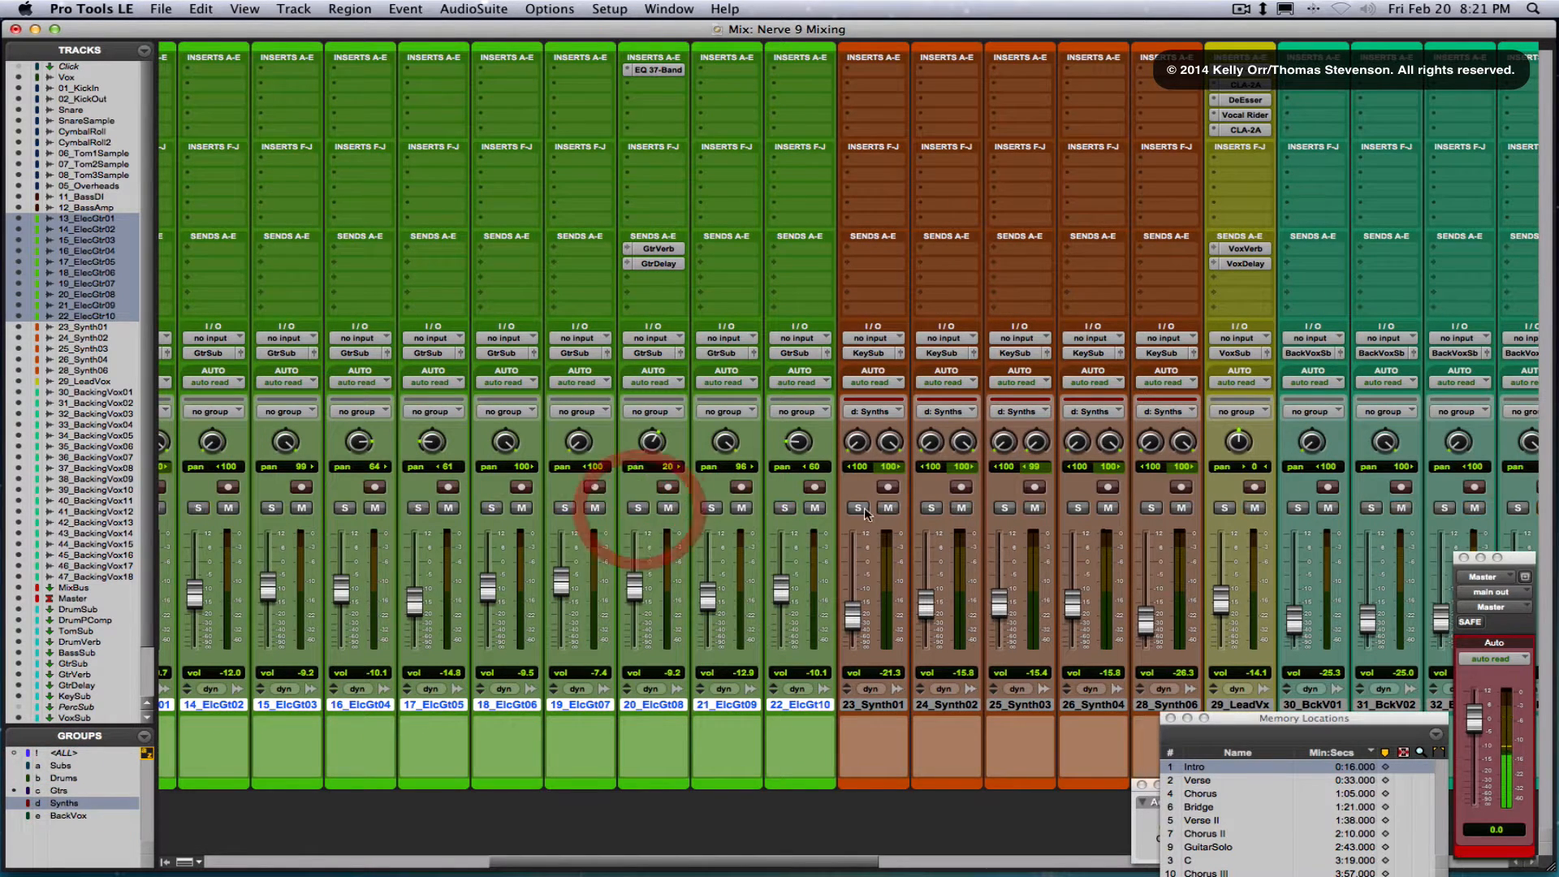
click(859, 509)
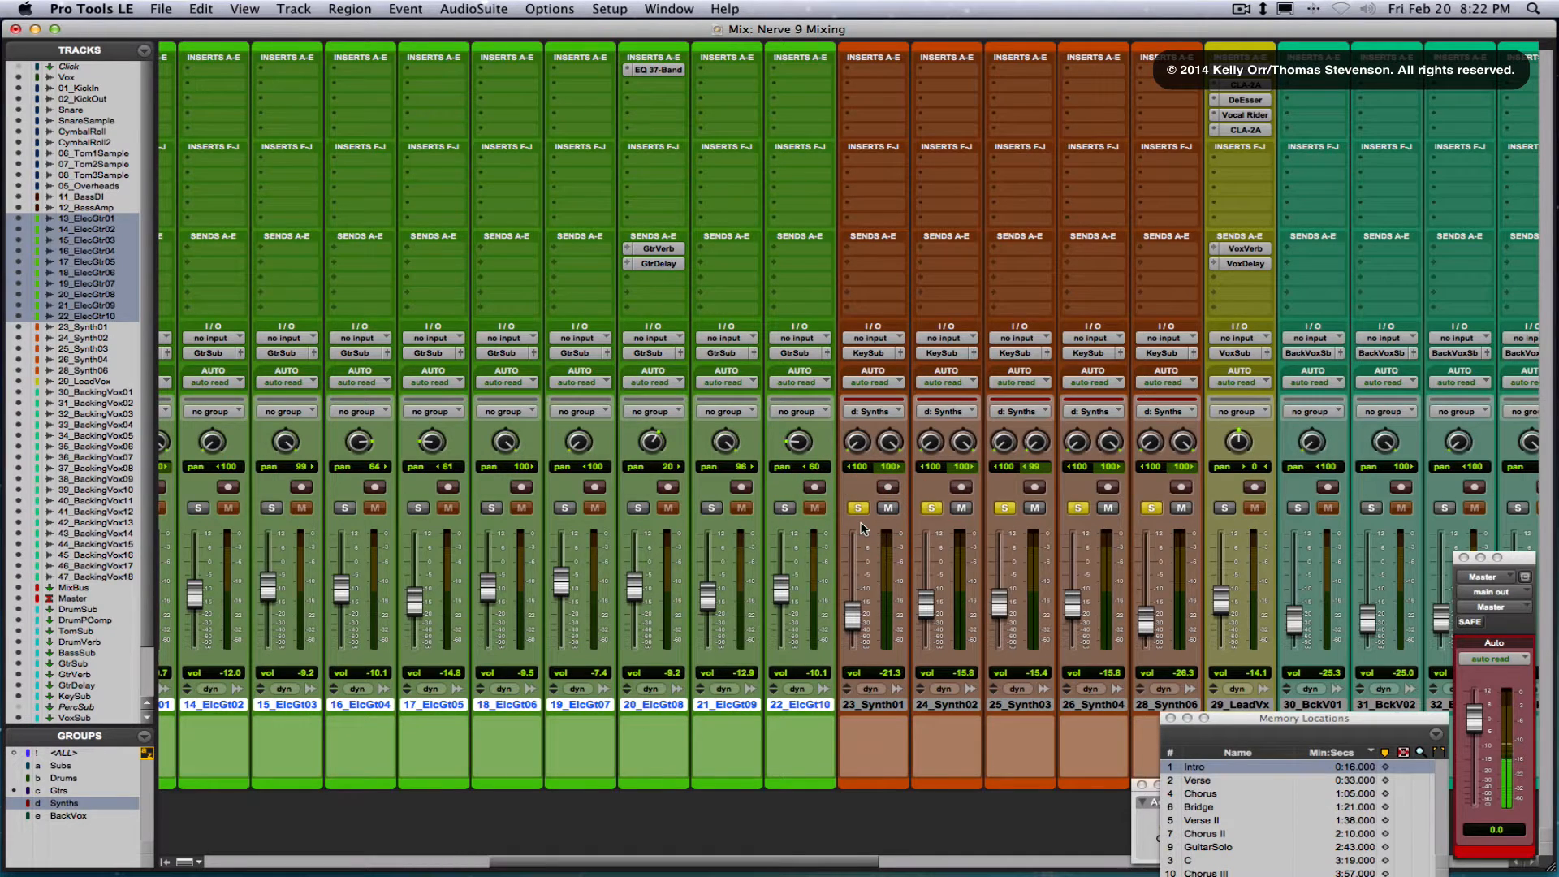
Play the soloed synths in the Edit window from 2:41, just before the GuitarSolo section
key(shift+super+0)
scroll(862, 530, down, 3)
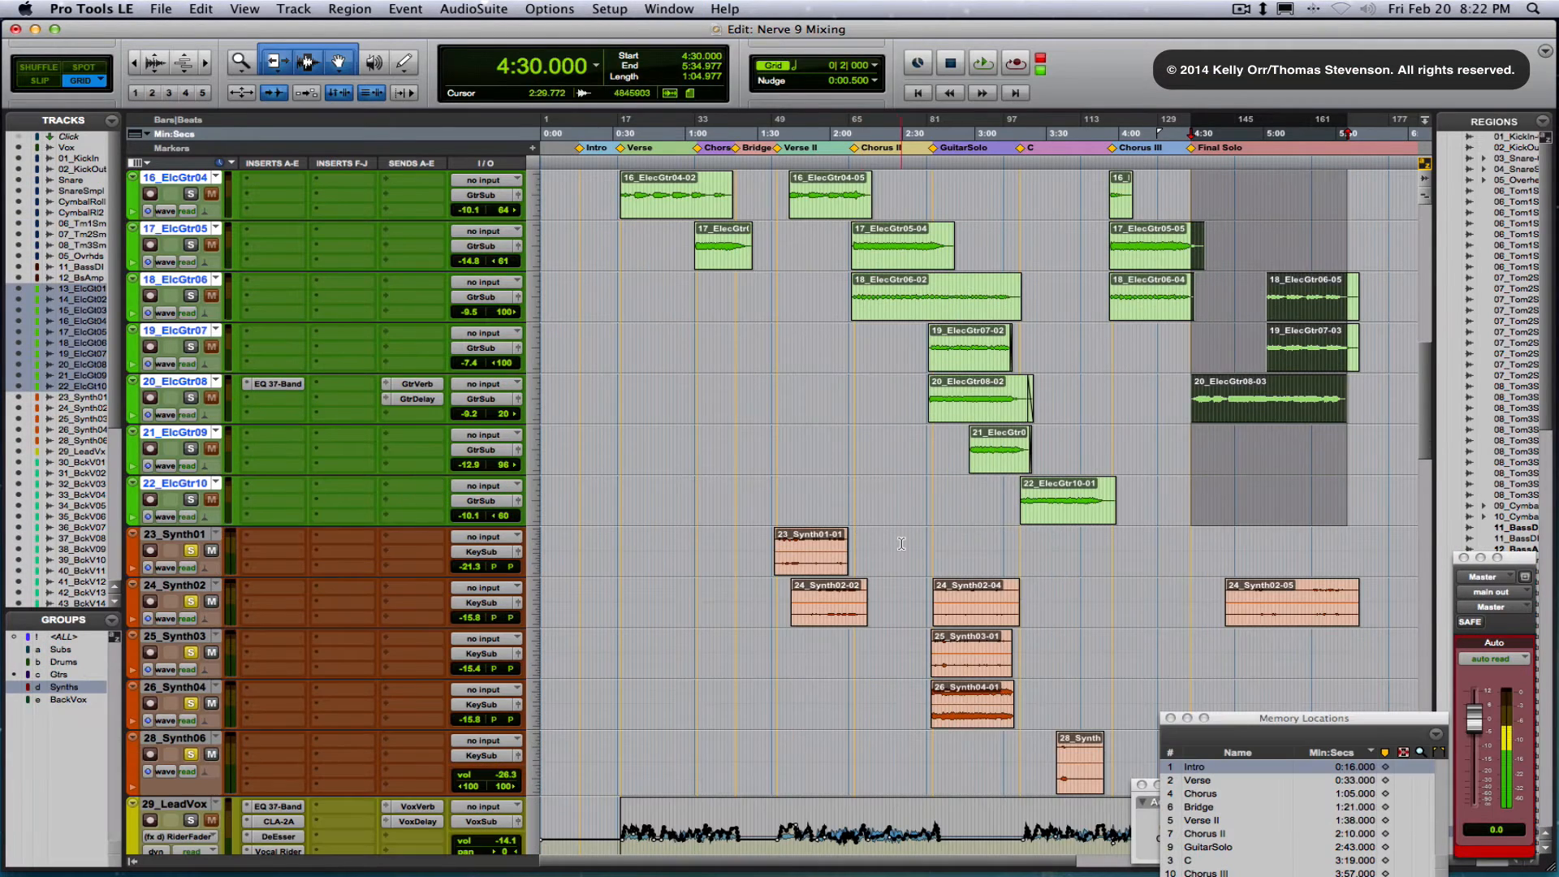
click(929, 599)
key(space)
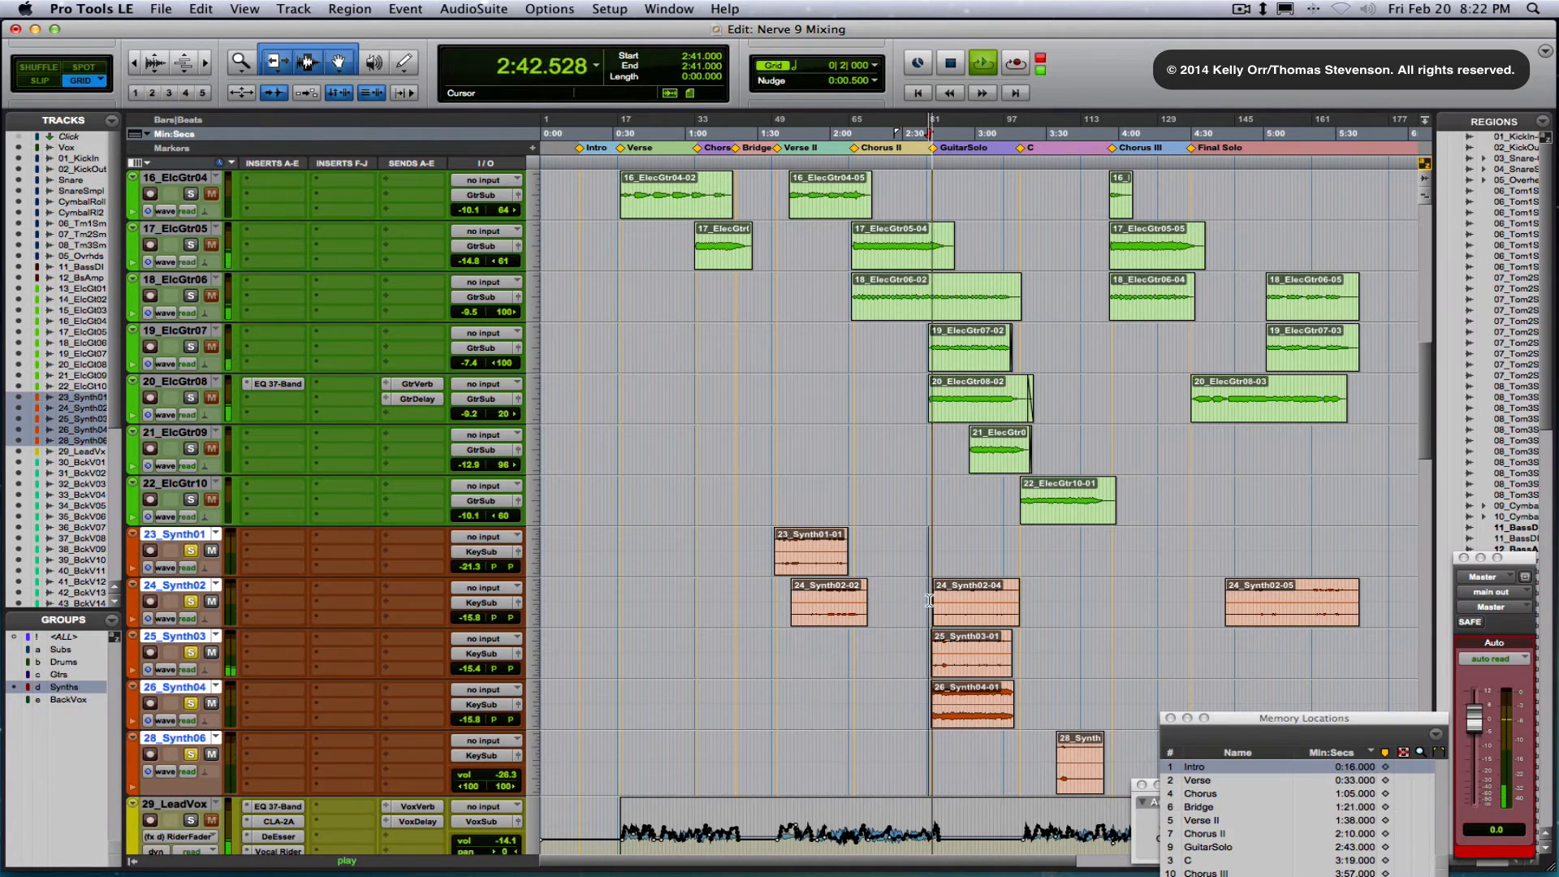
Compare the synth submix with the SSLComp and SSLChanel inserts on KeySub bypassed and active in the Mix window during playback
key(shift+super+0)
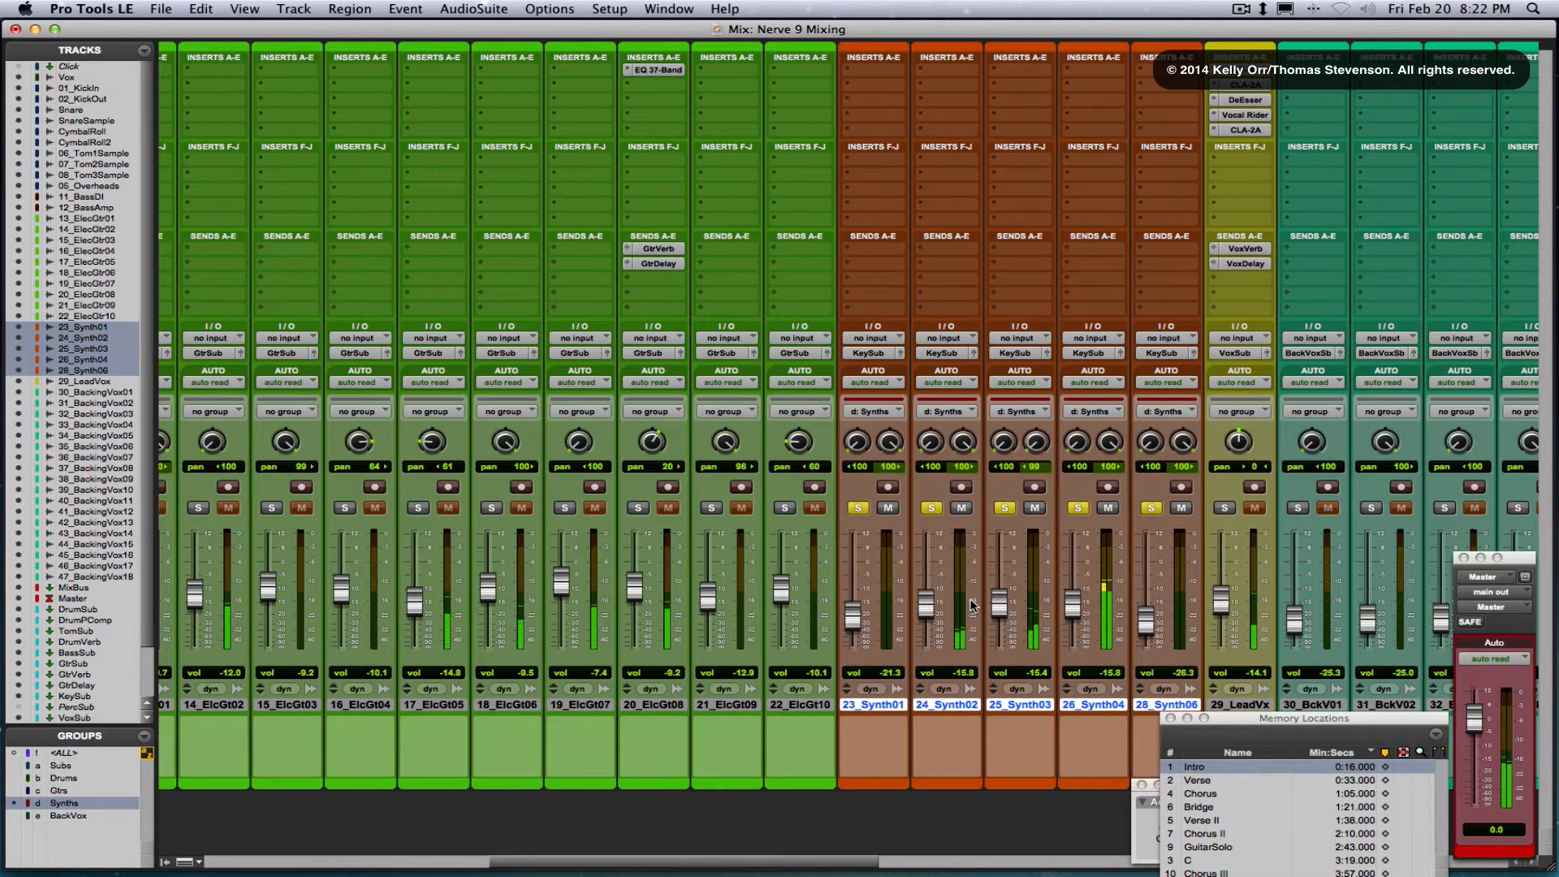
scroll(1028, 610, right, 20)
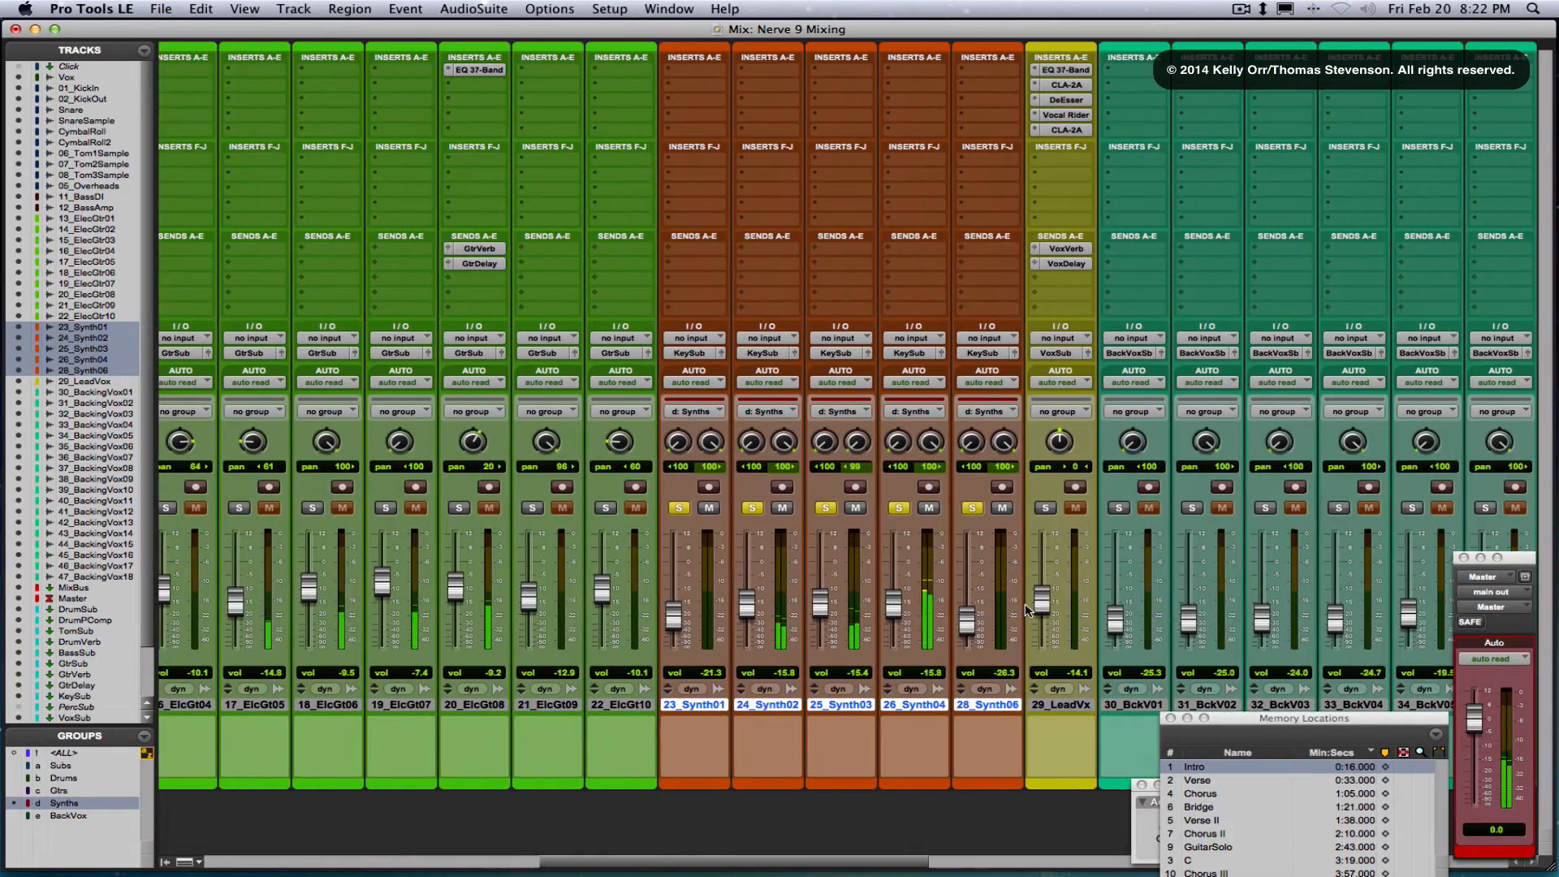
scroll(1028, 611, right, 11)
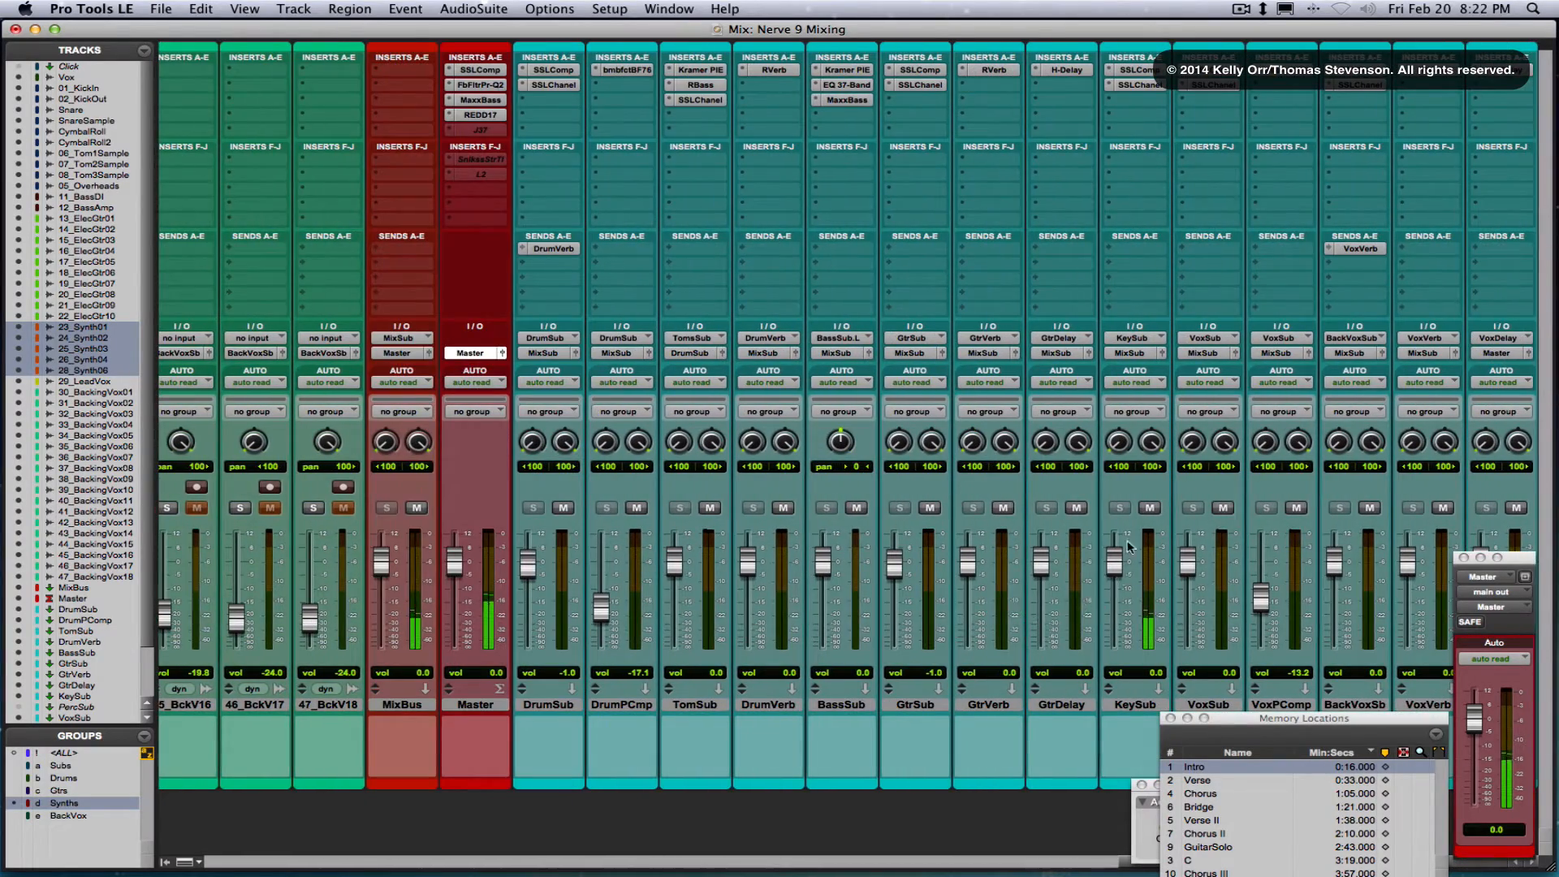
super+click(1133, 83)
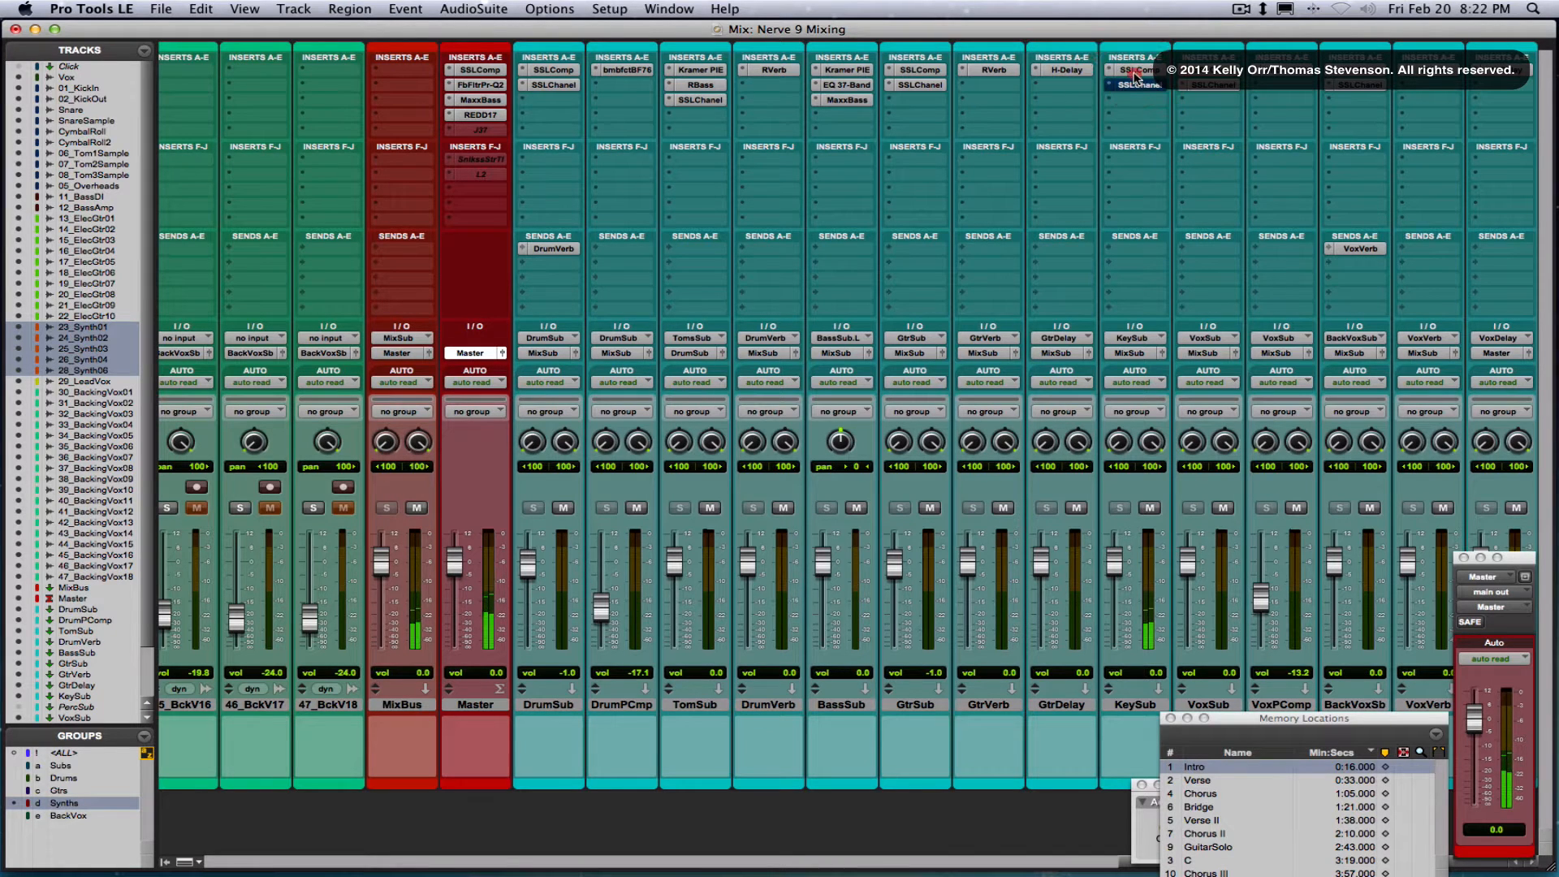
super+click(1133, 73)
super+click(1133, 73)
super+click(1135, 84)
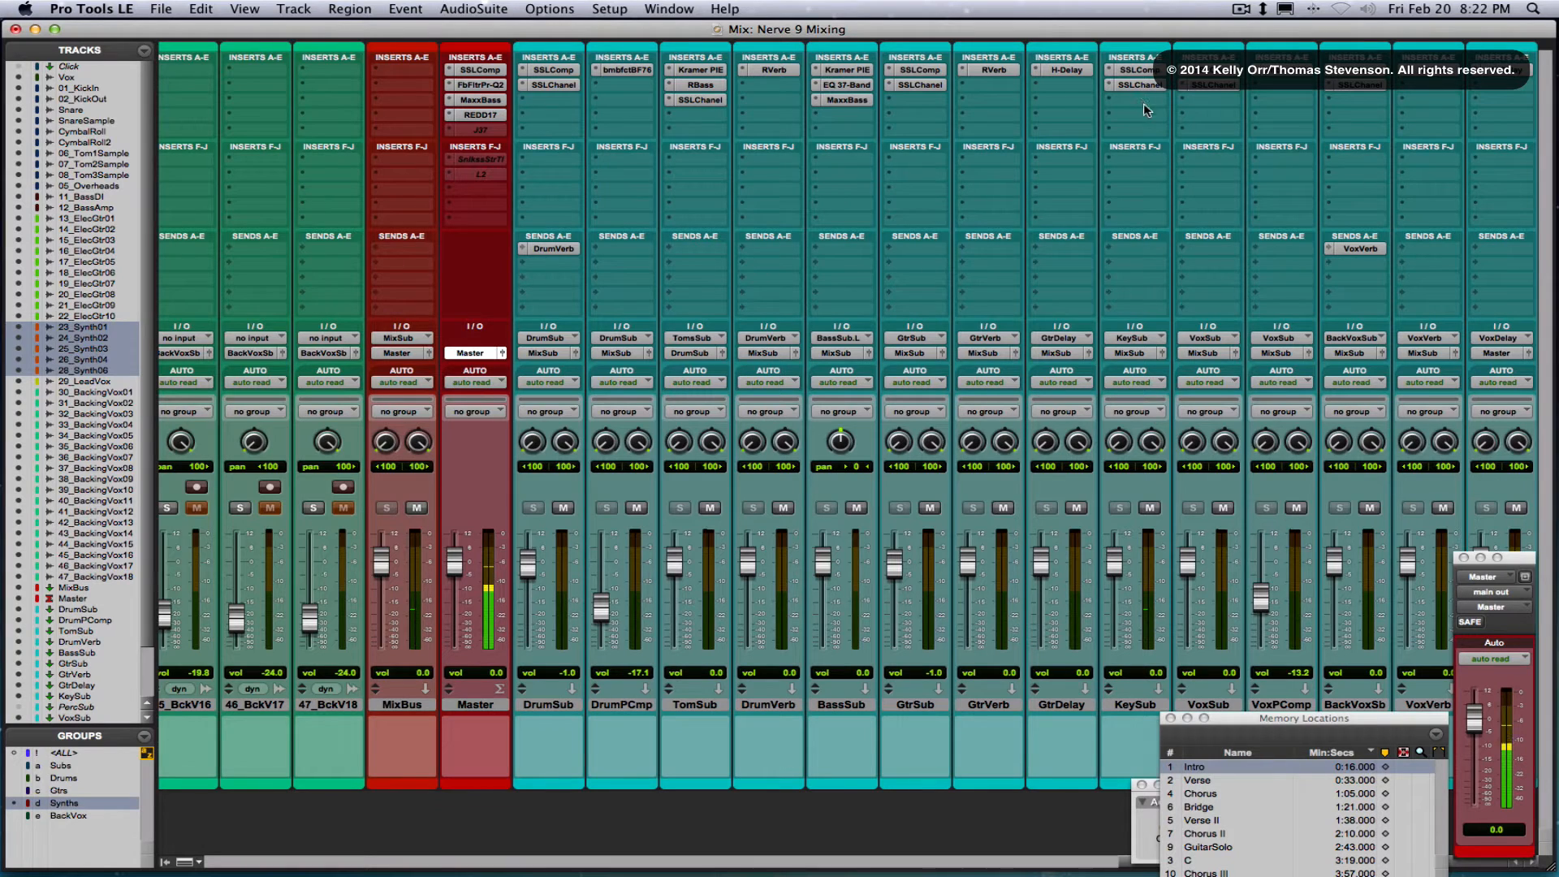
scroll(1139, 92, left, 1)
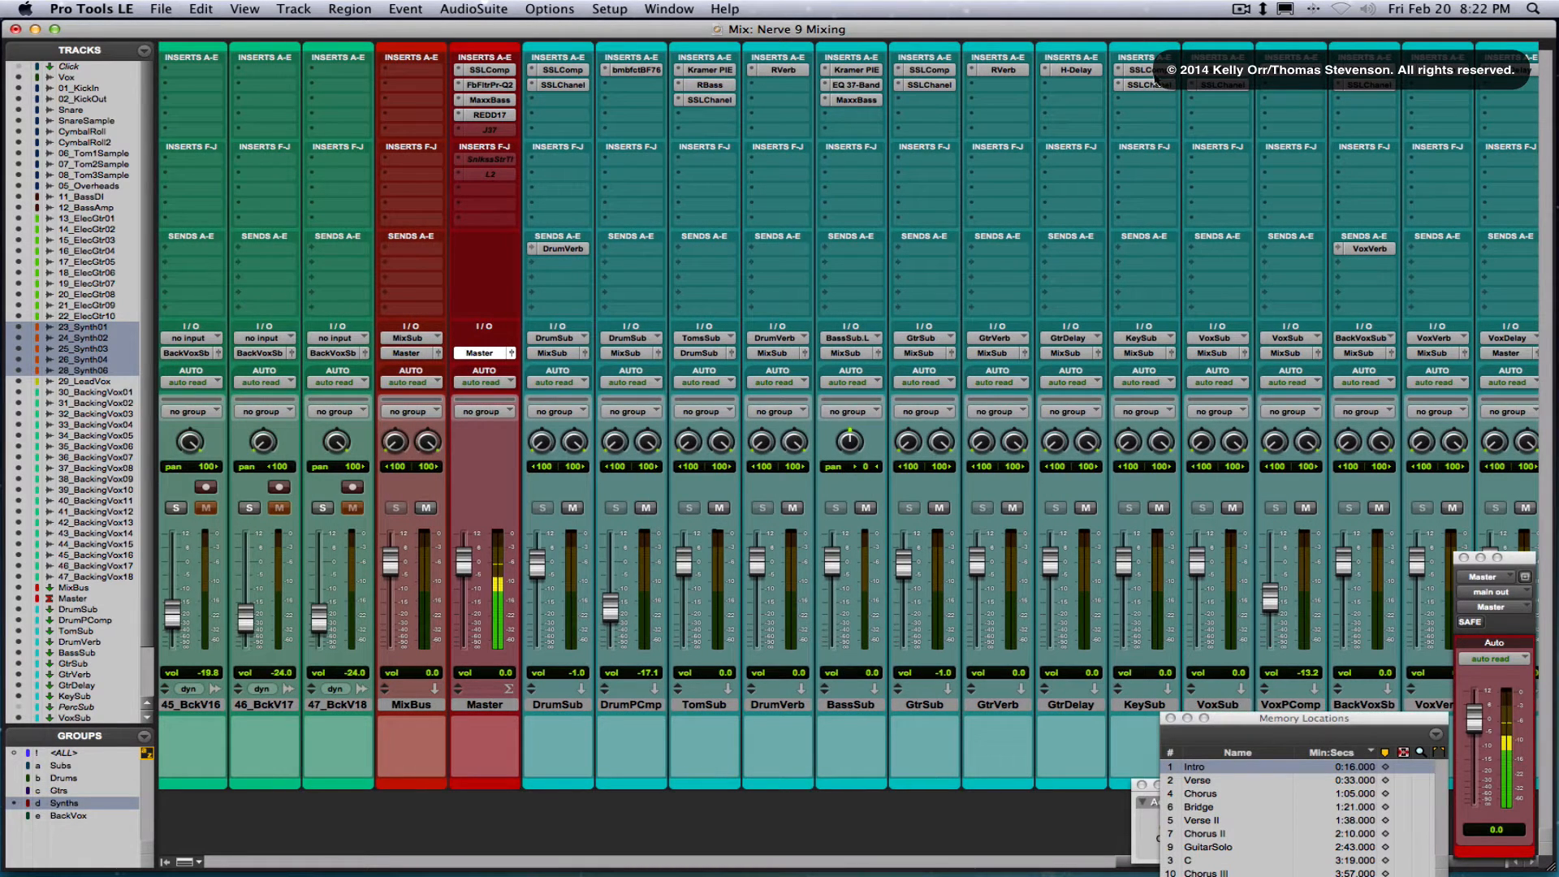
super+click(1148, 77)
key(space)
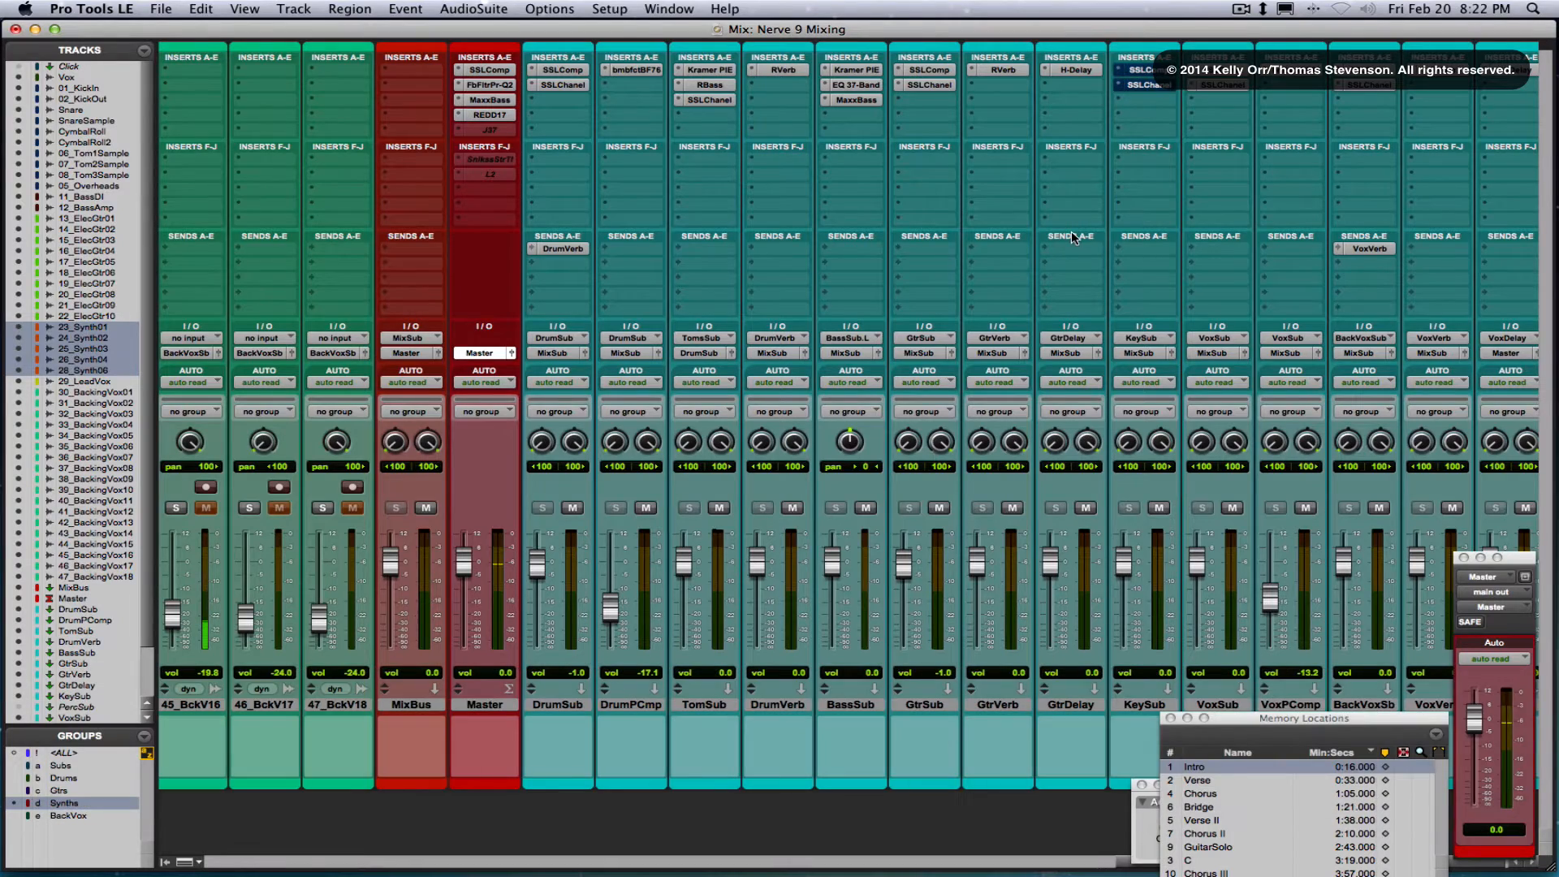
Examine the synth regions and submix tracks in the Edit window during the guitar solo, then stop playback
key(shift+super+0)
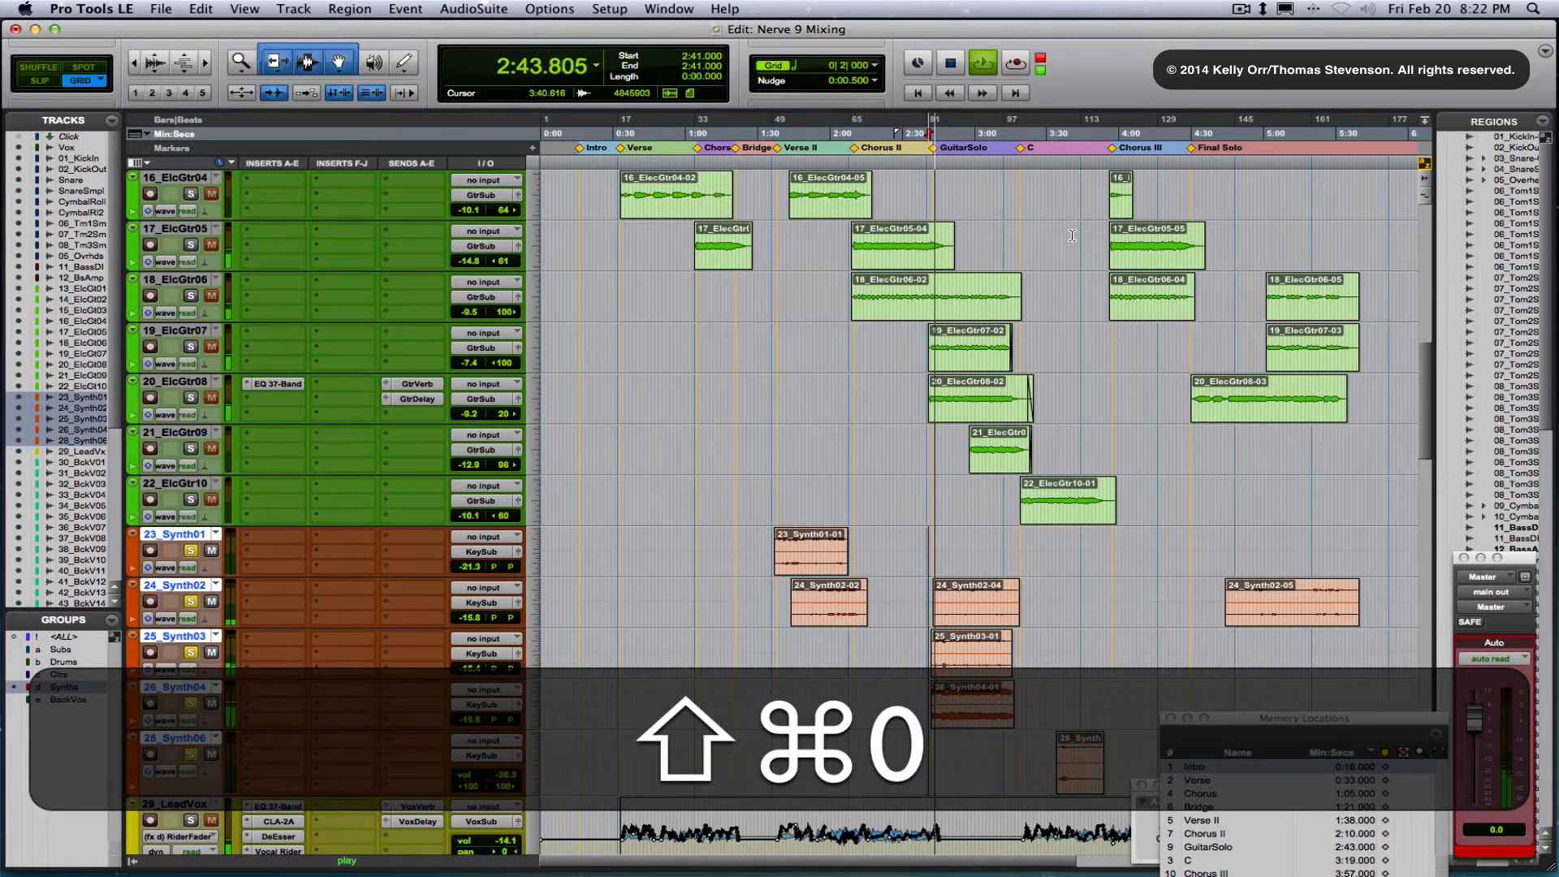
key(t)
key(t)
key(t)
key(t)
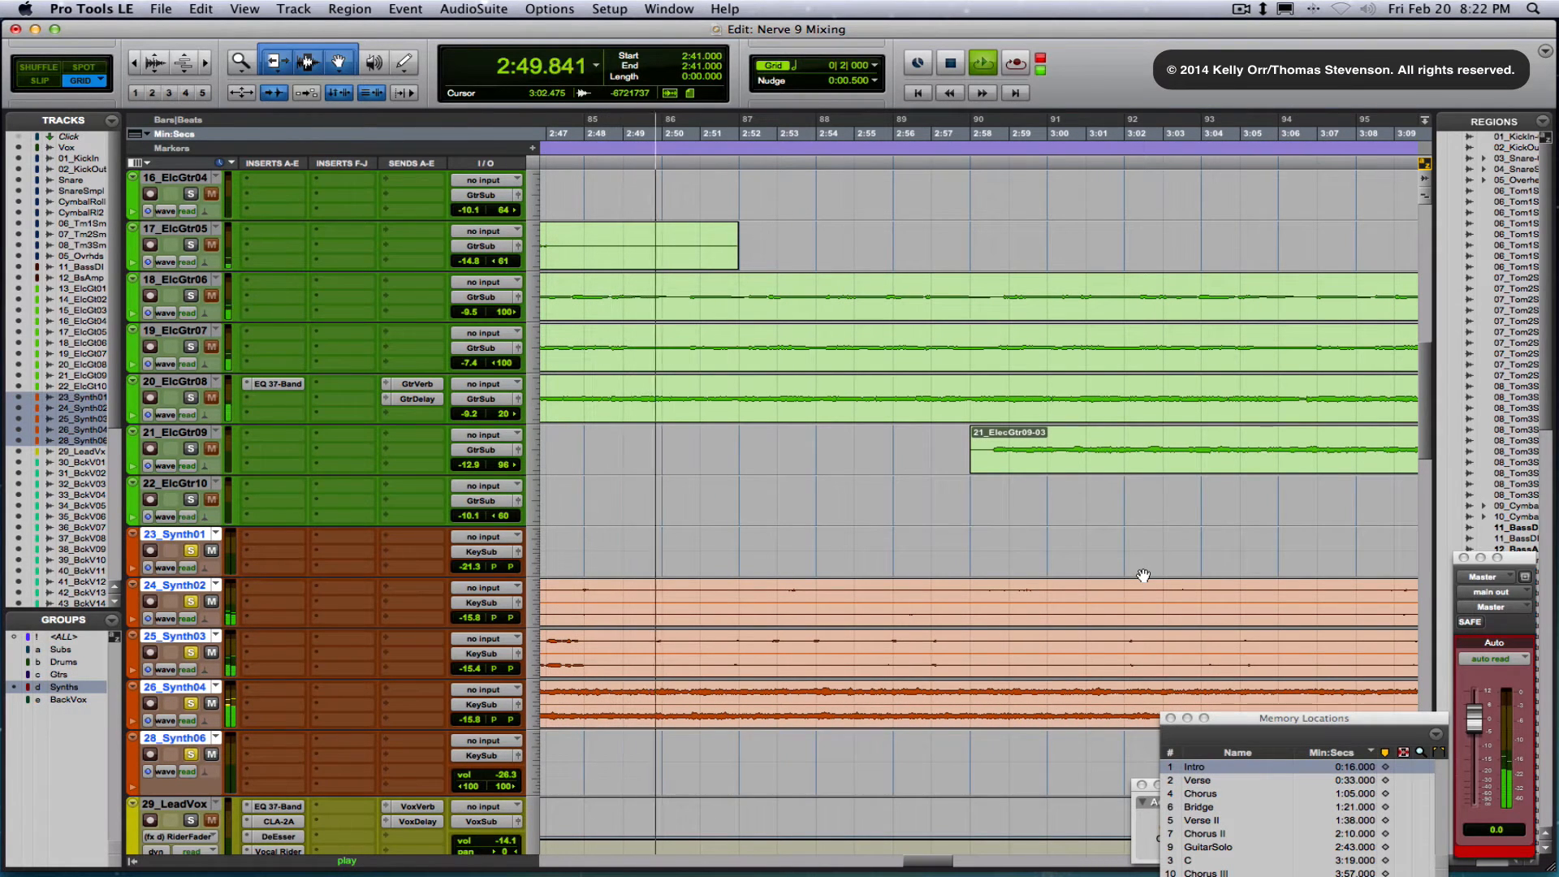
scroll(1143, 575, down, 10)
scroll(1143, 575, down, 20)
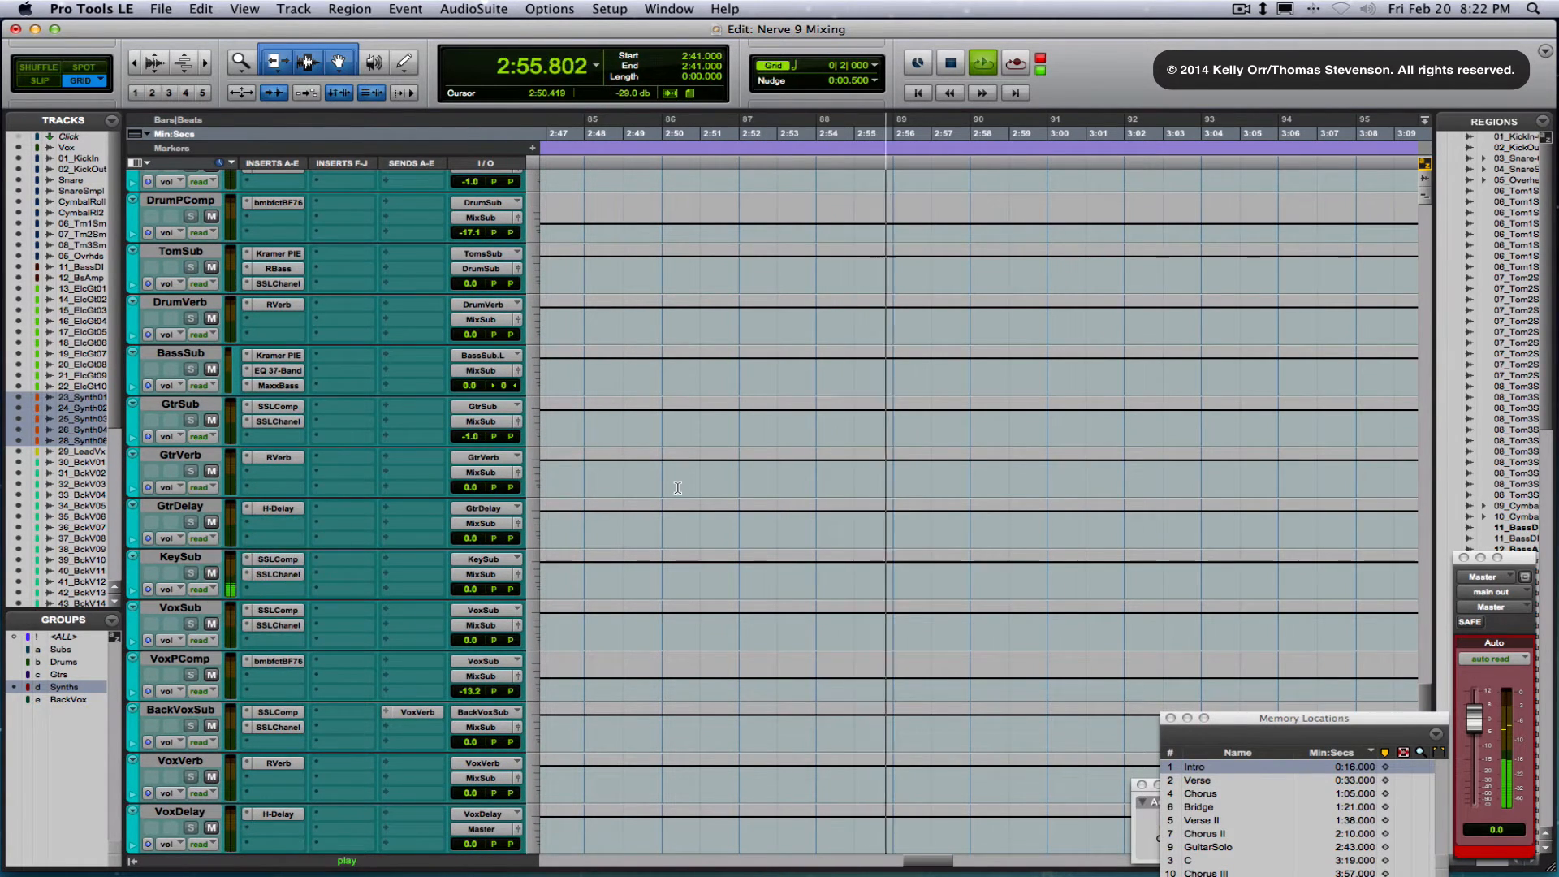
scroll(678, 487, up, 6)
scroll(677, 488, up, 15)
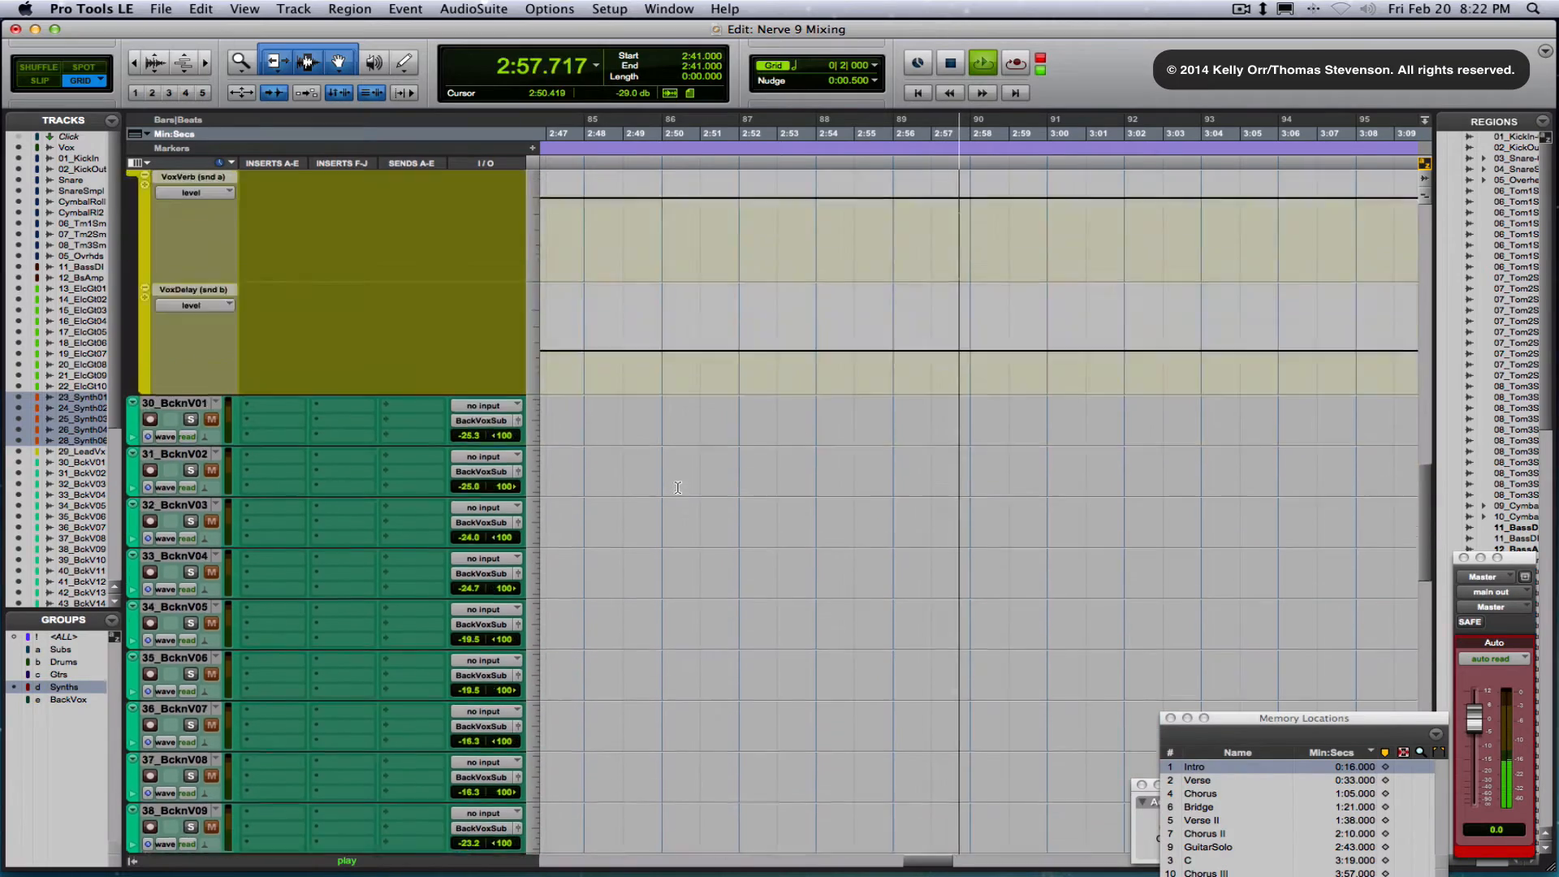
key(r)
key(r)
key(r)
key(r)
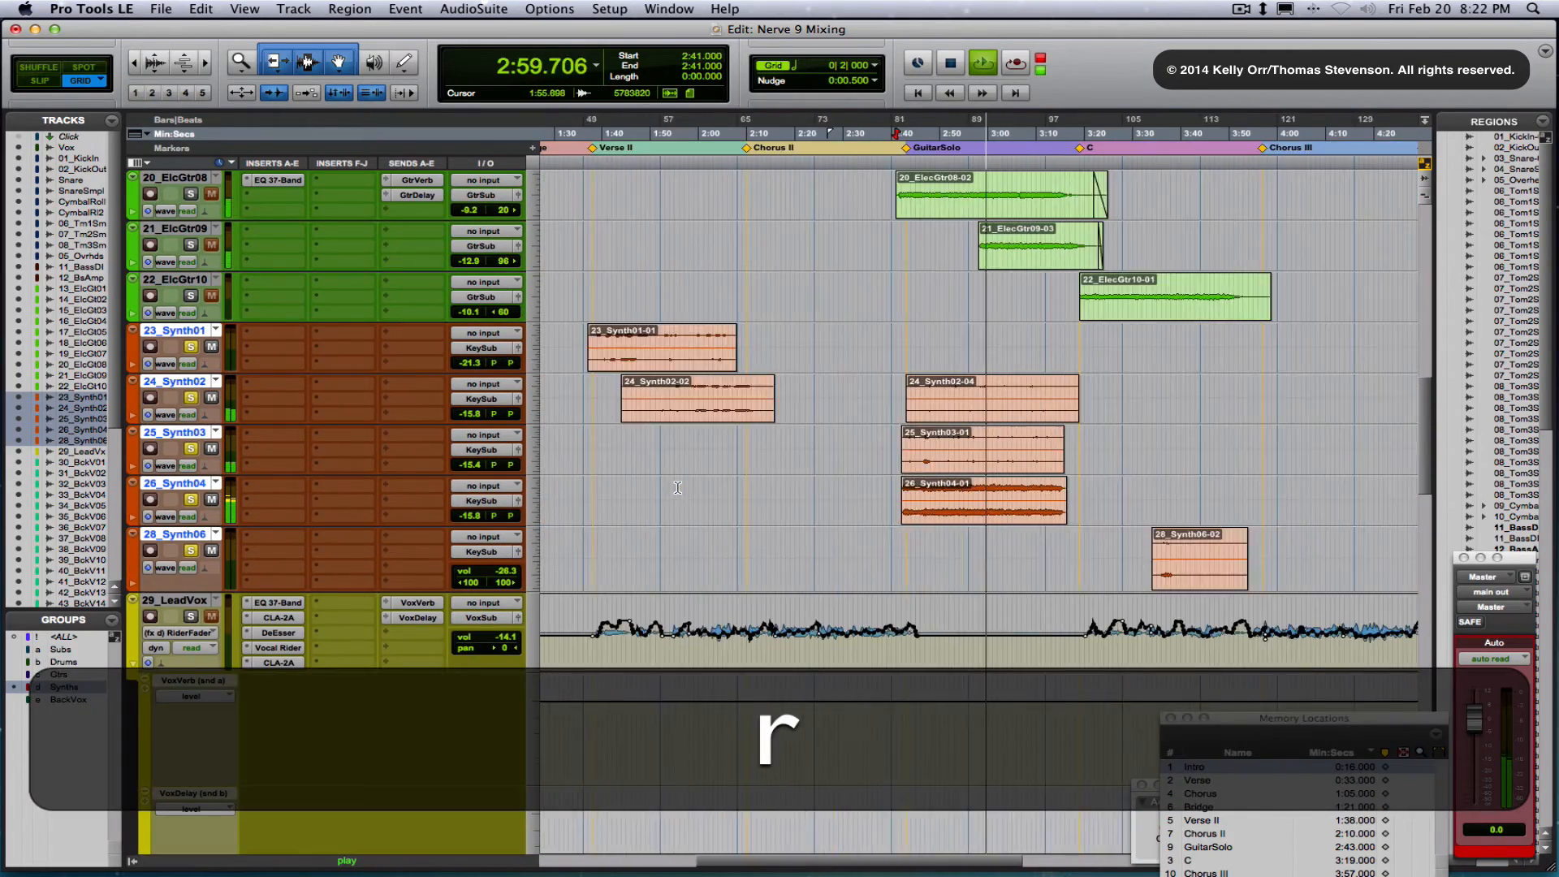
key(space)
Examine the SSLChanel insert on BackVoxSub, then close the plug-in window
scroll(661, 477, down, 20)
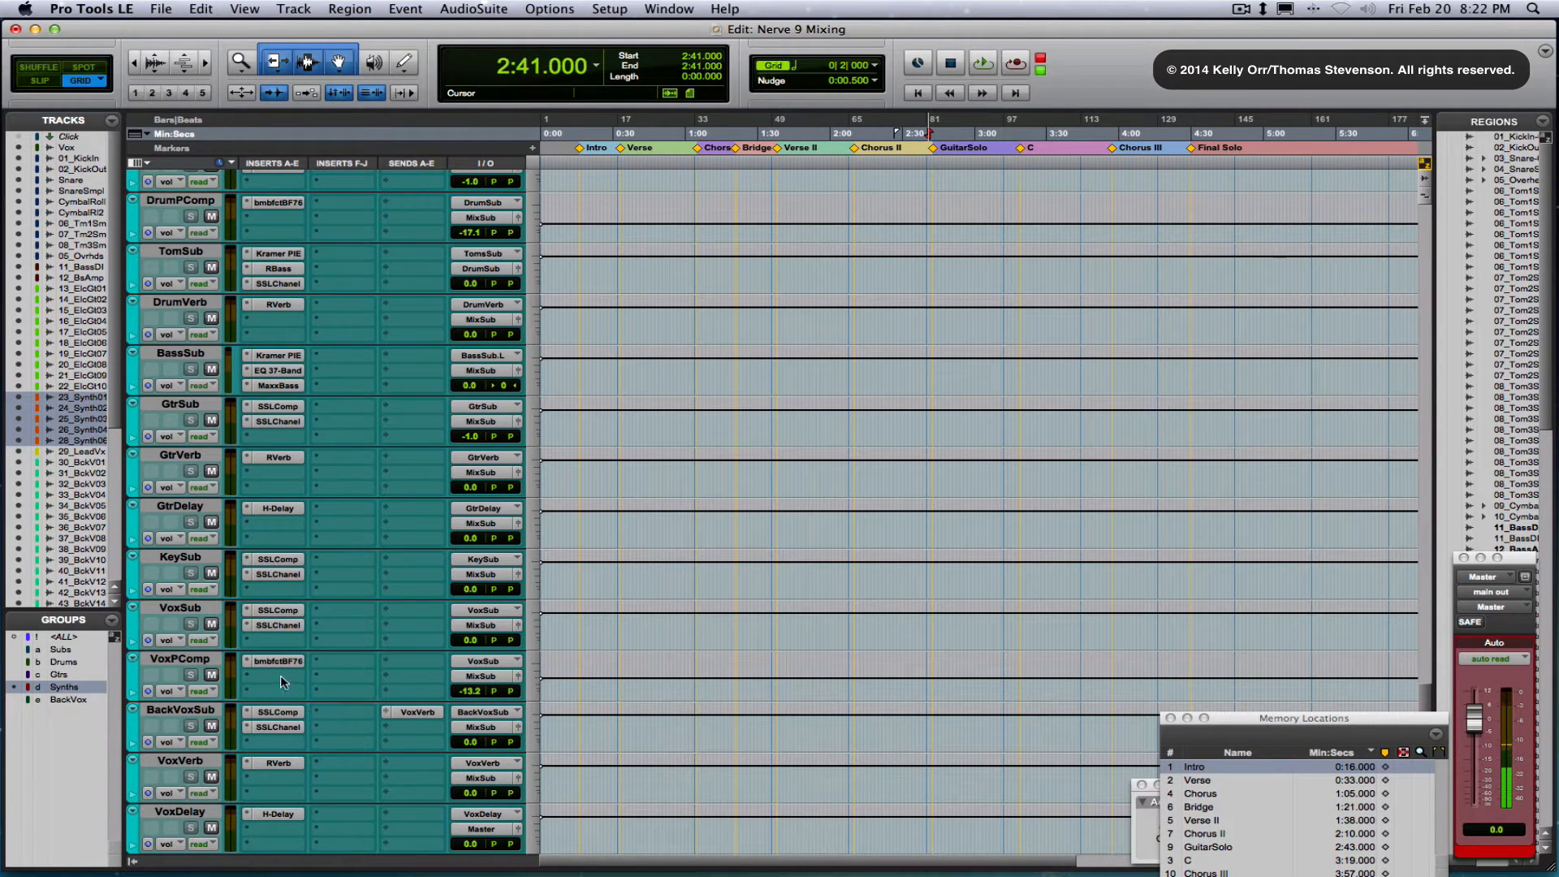
click(277, 727)
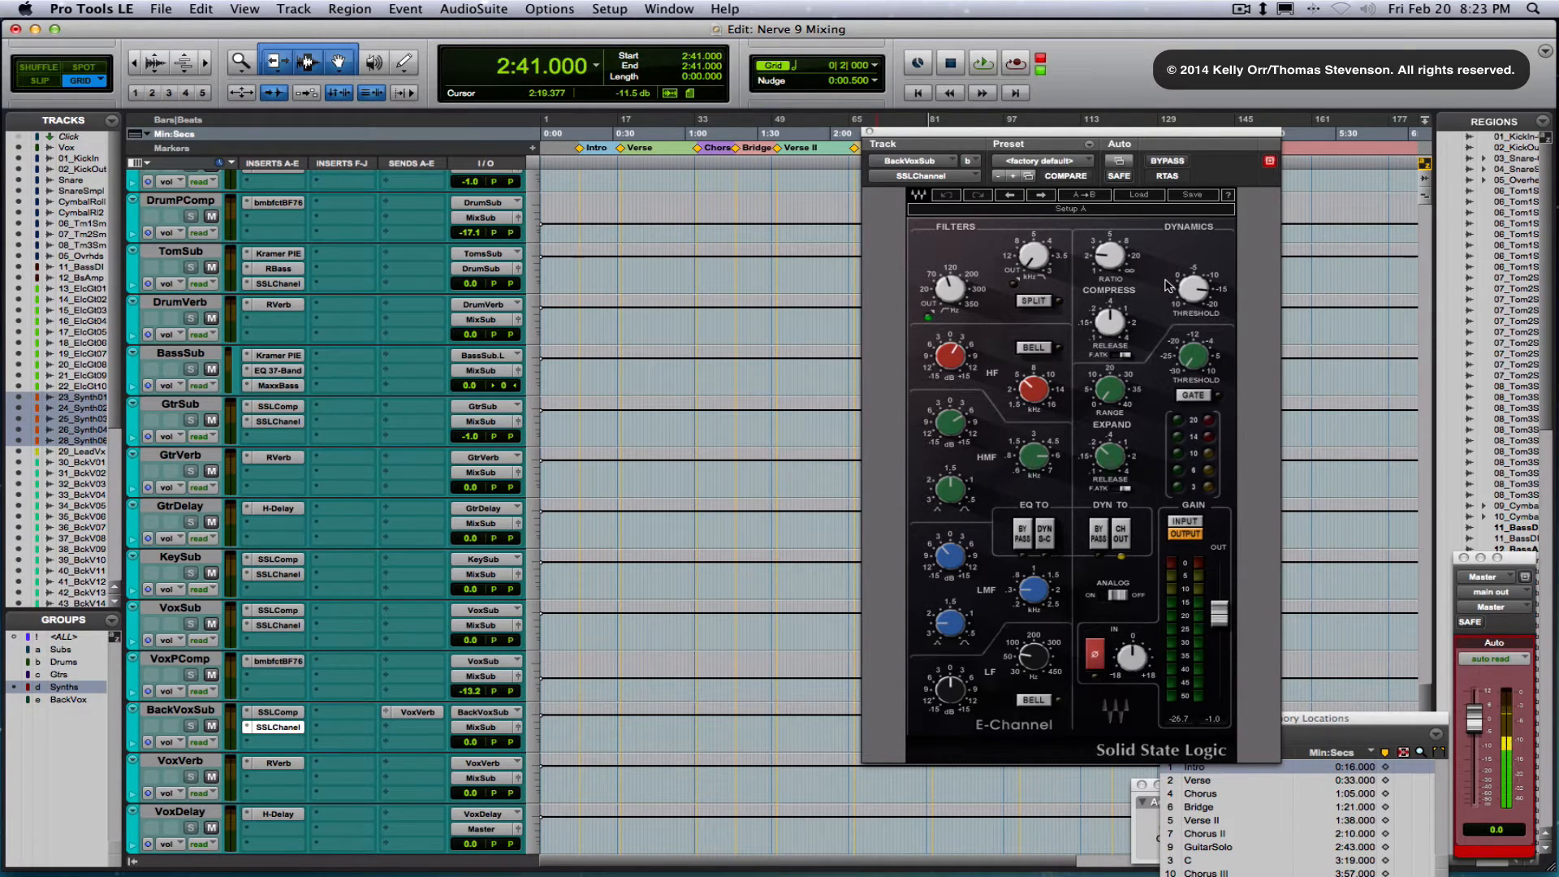
click(870, 132)
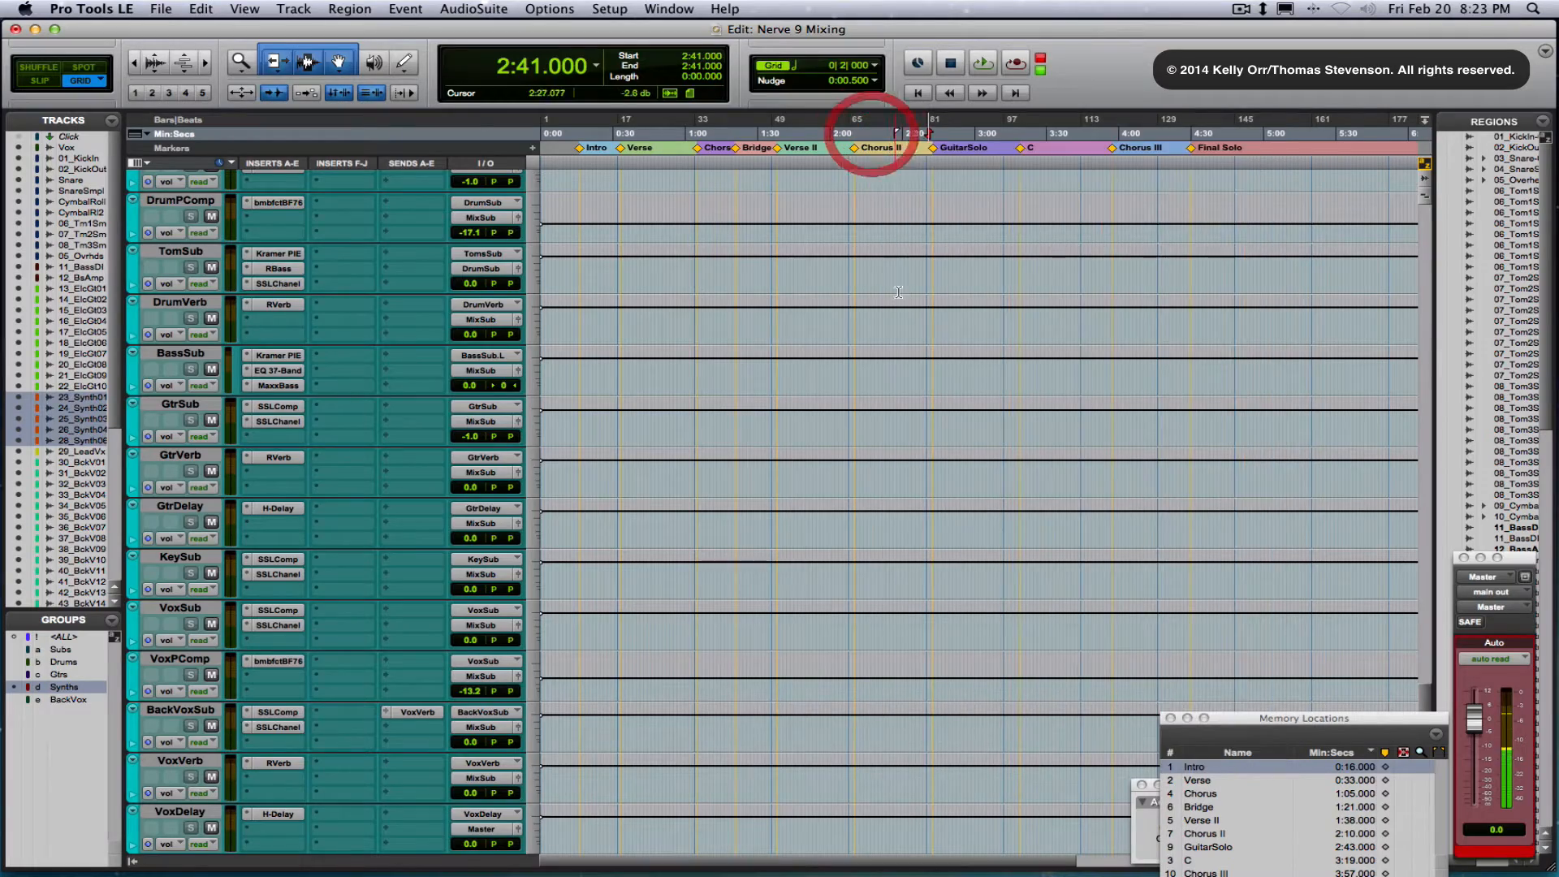
Return to the drum and bass tracks above the electric guitars in the Edit window
scroll(905, 298, up, 20)
scroll(904, 298, up, 20)
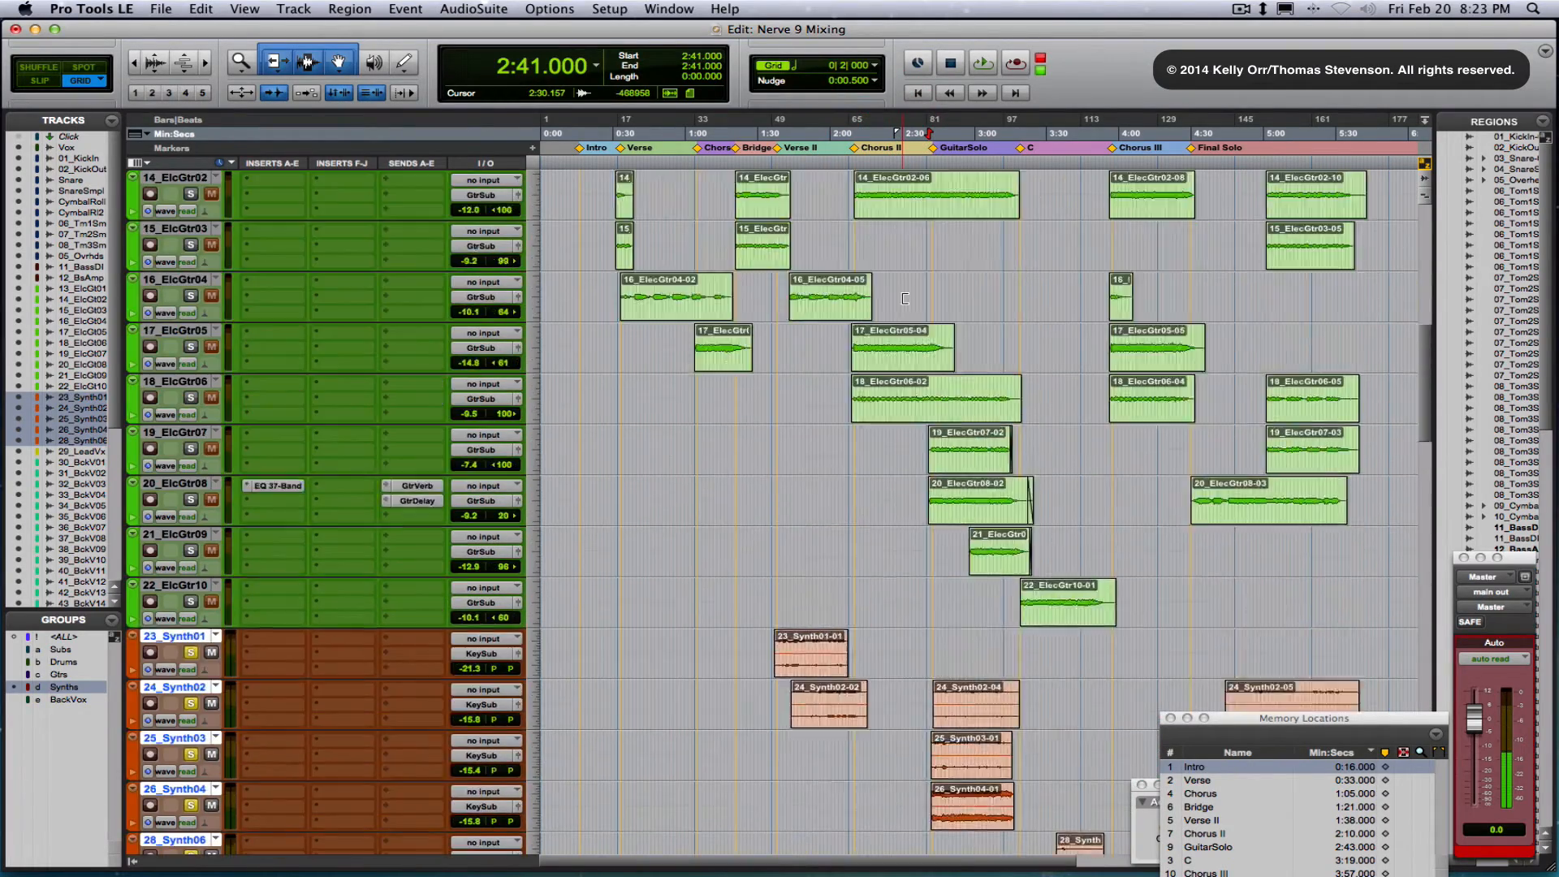
scroll(905, 298, up, 1)
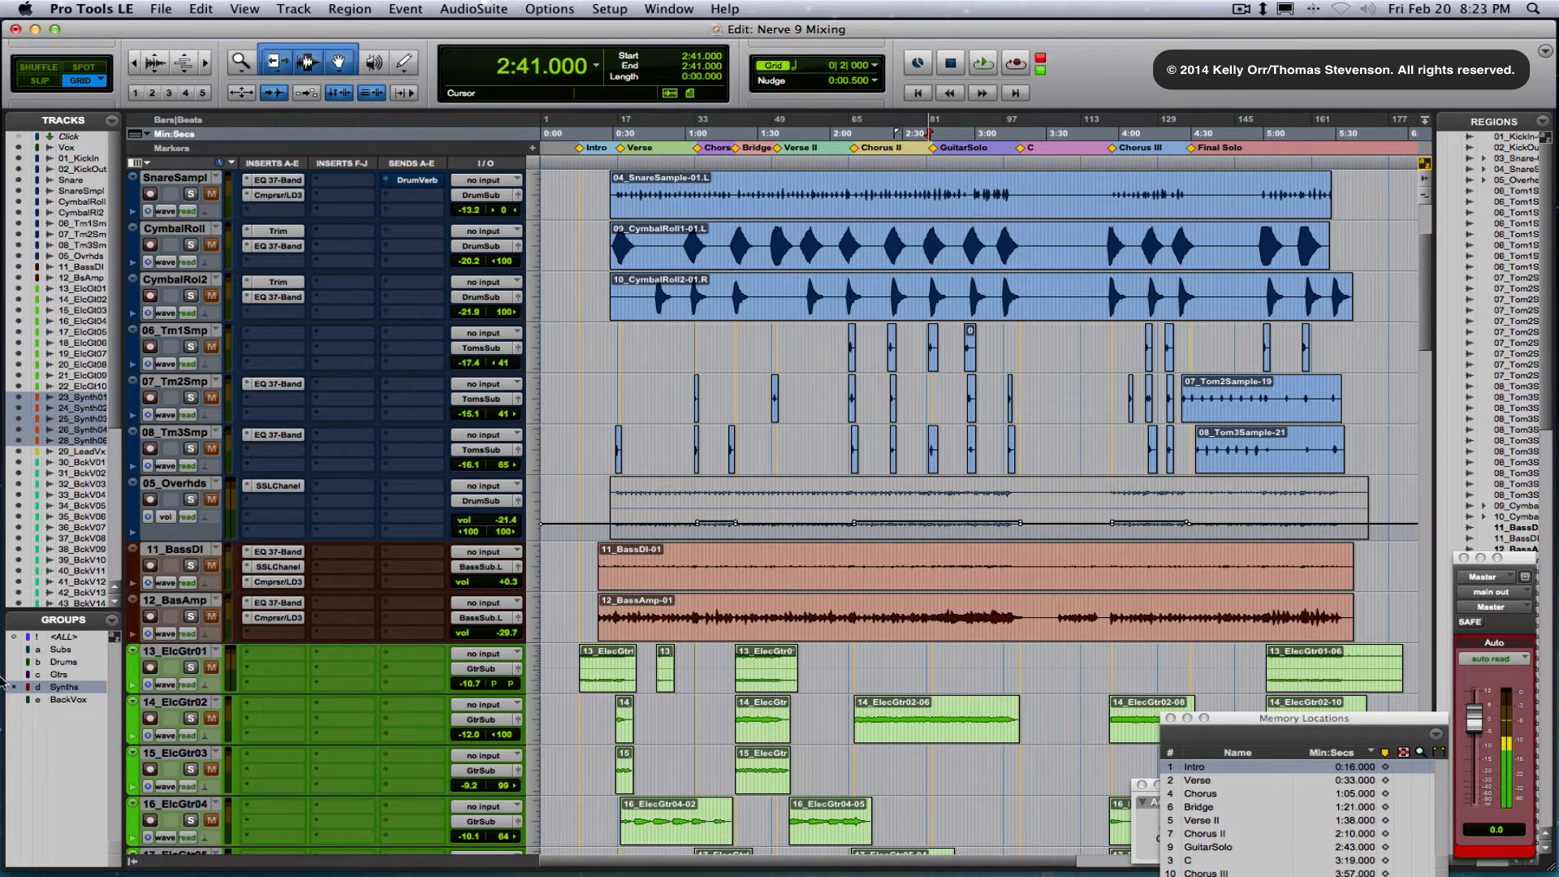
Select the Drums group and place the playback cursor at 0:27, just before the drum regions start
click(63, 662)
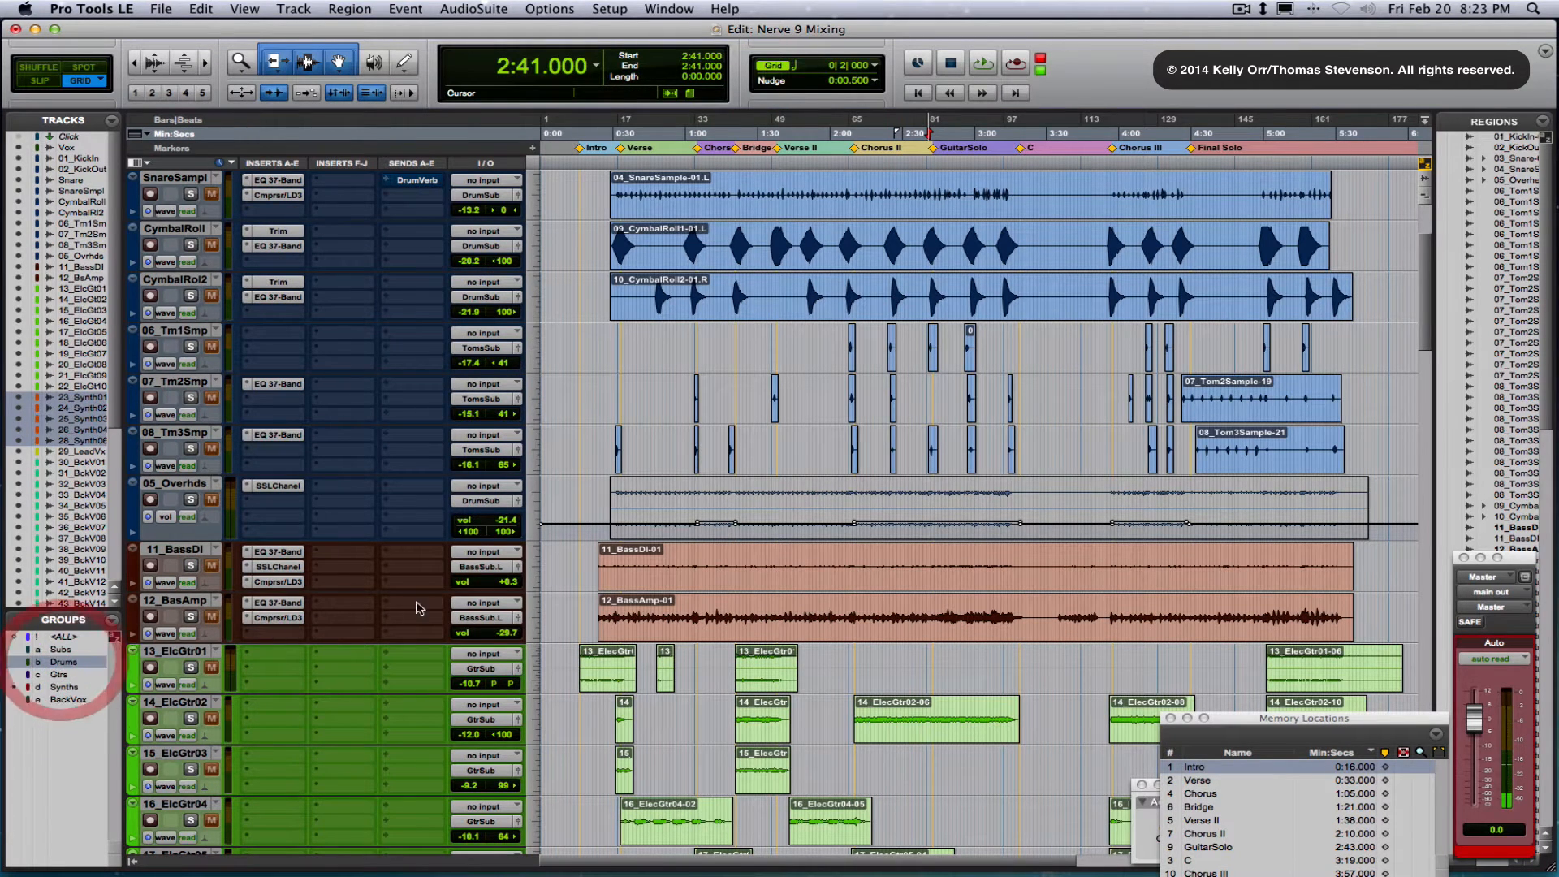
scroll(542, 513, up, 3)
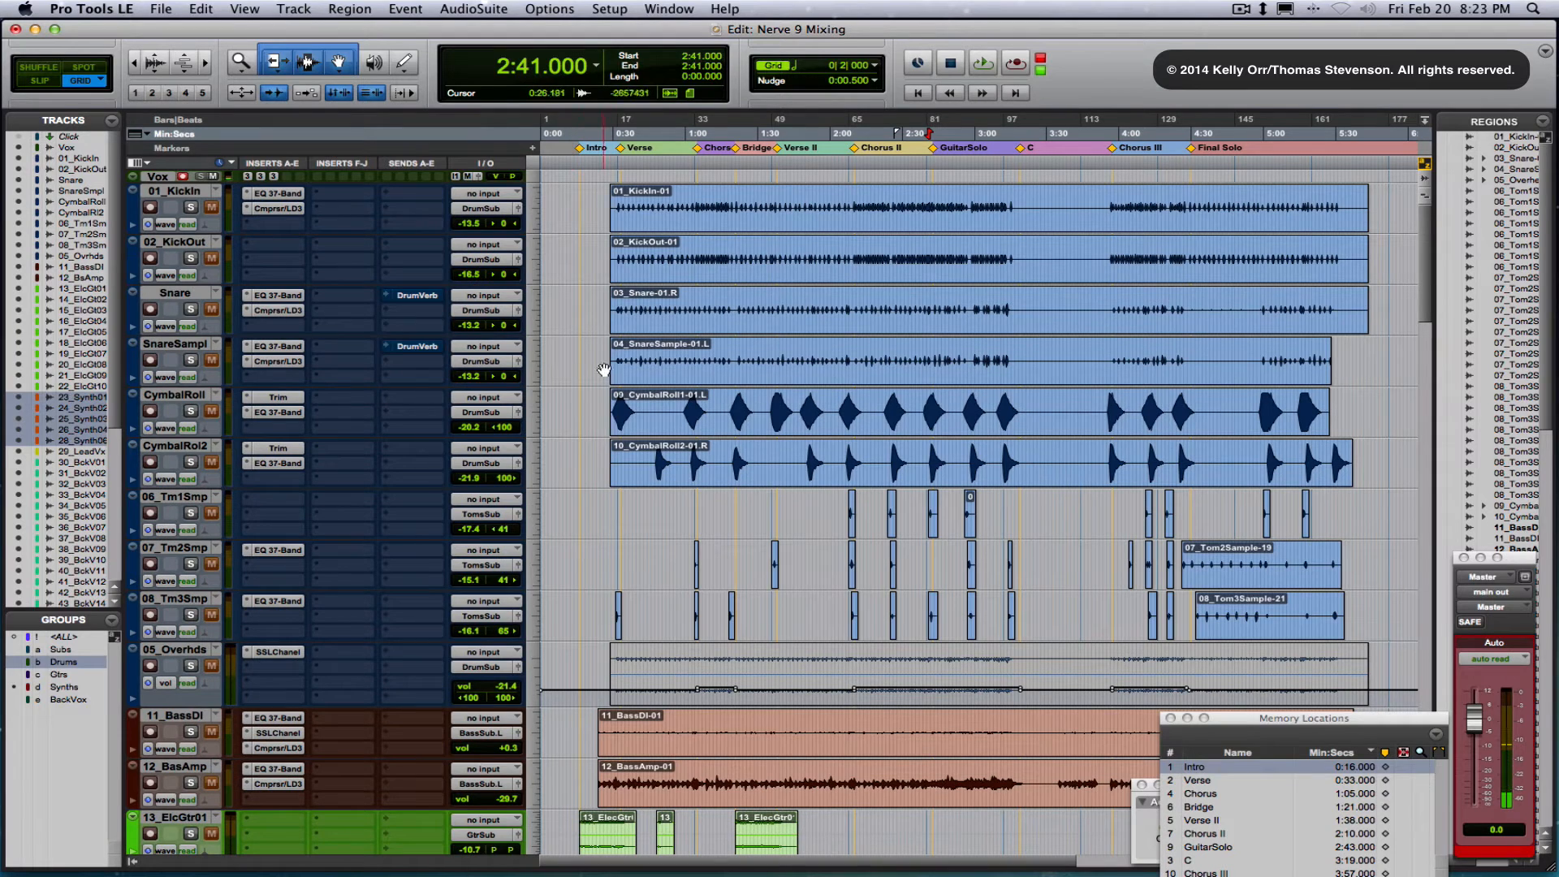
click(606, 305)
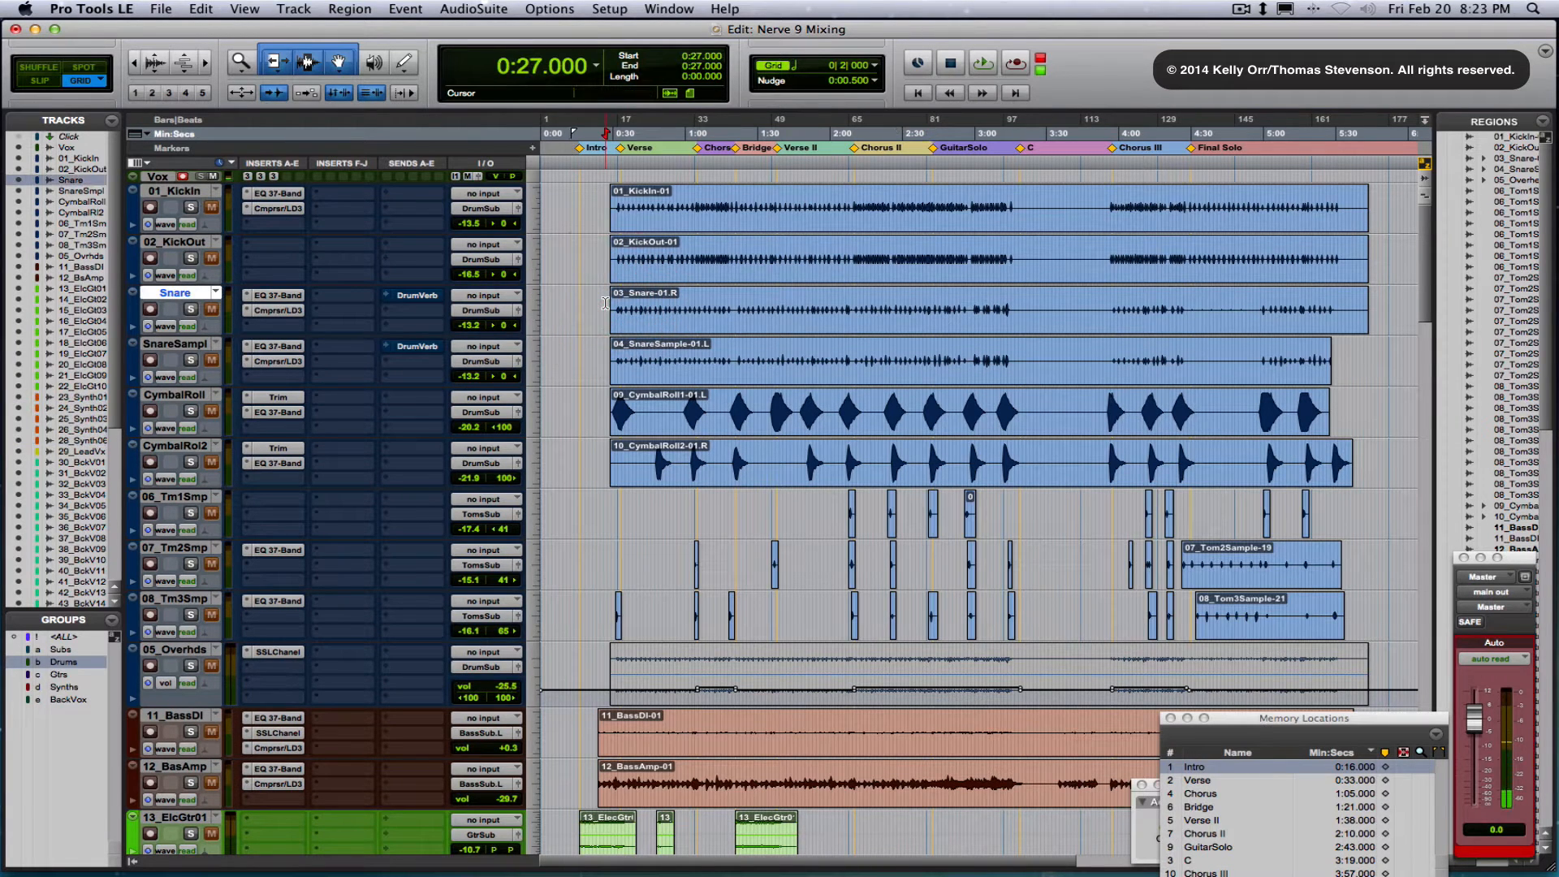
key(space)
key(space)
Solo the drum tracks, including Snare, SnareSample and both cymbal rolls, and set the Drums group's state for the solos
click(190, 309)
click(191, 360)
click(191, 411)
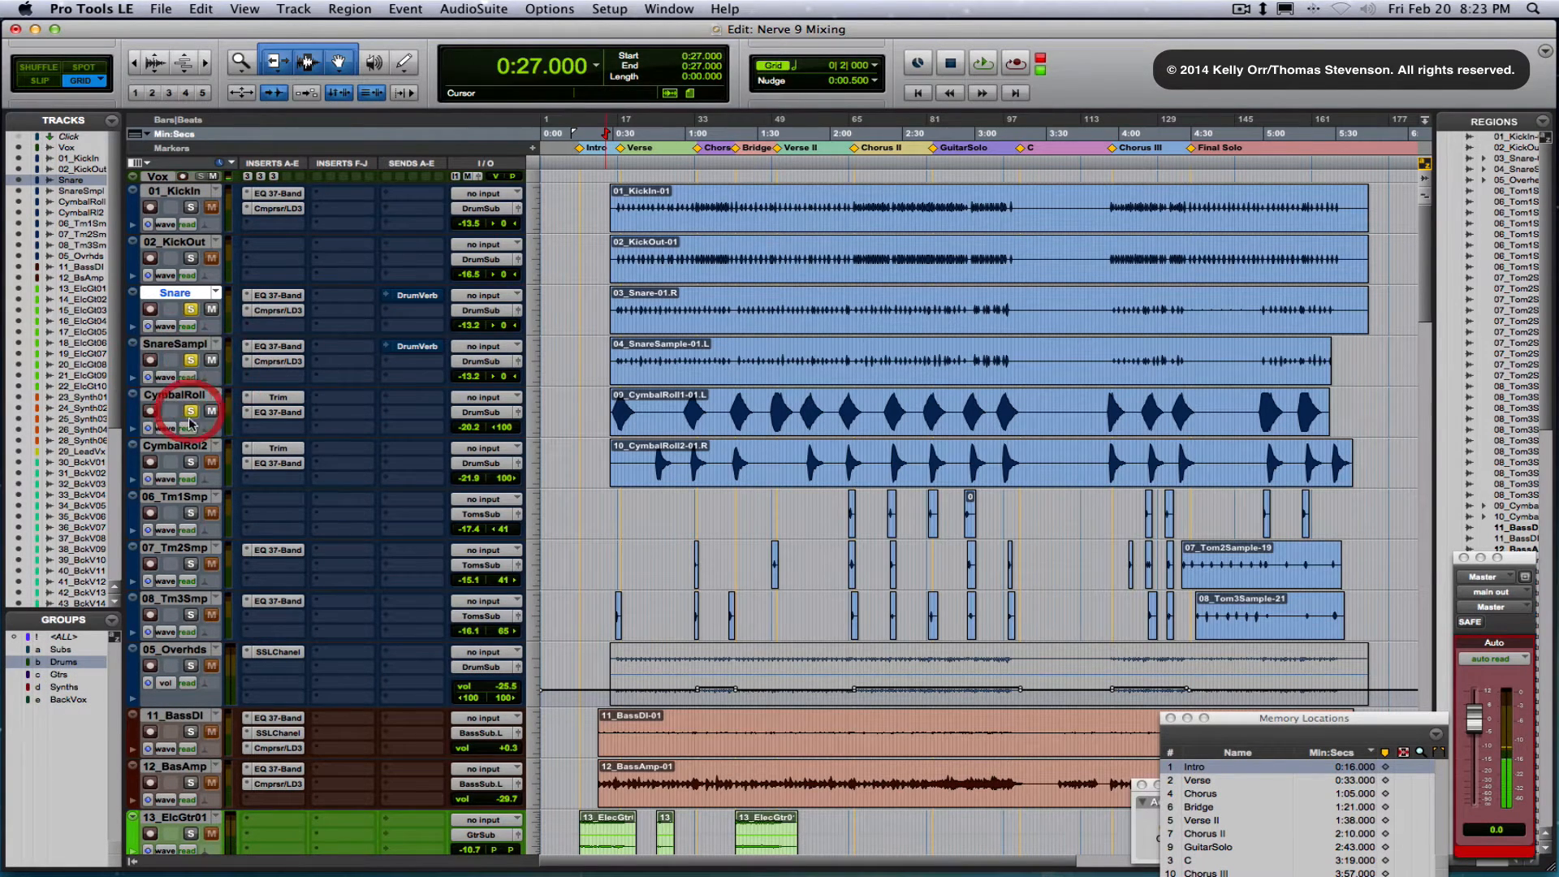
click(191, 462)
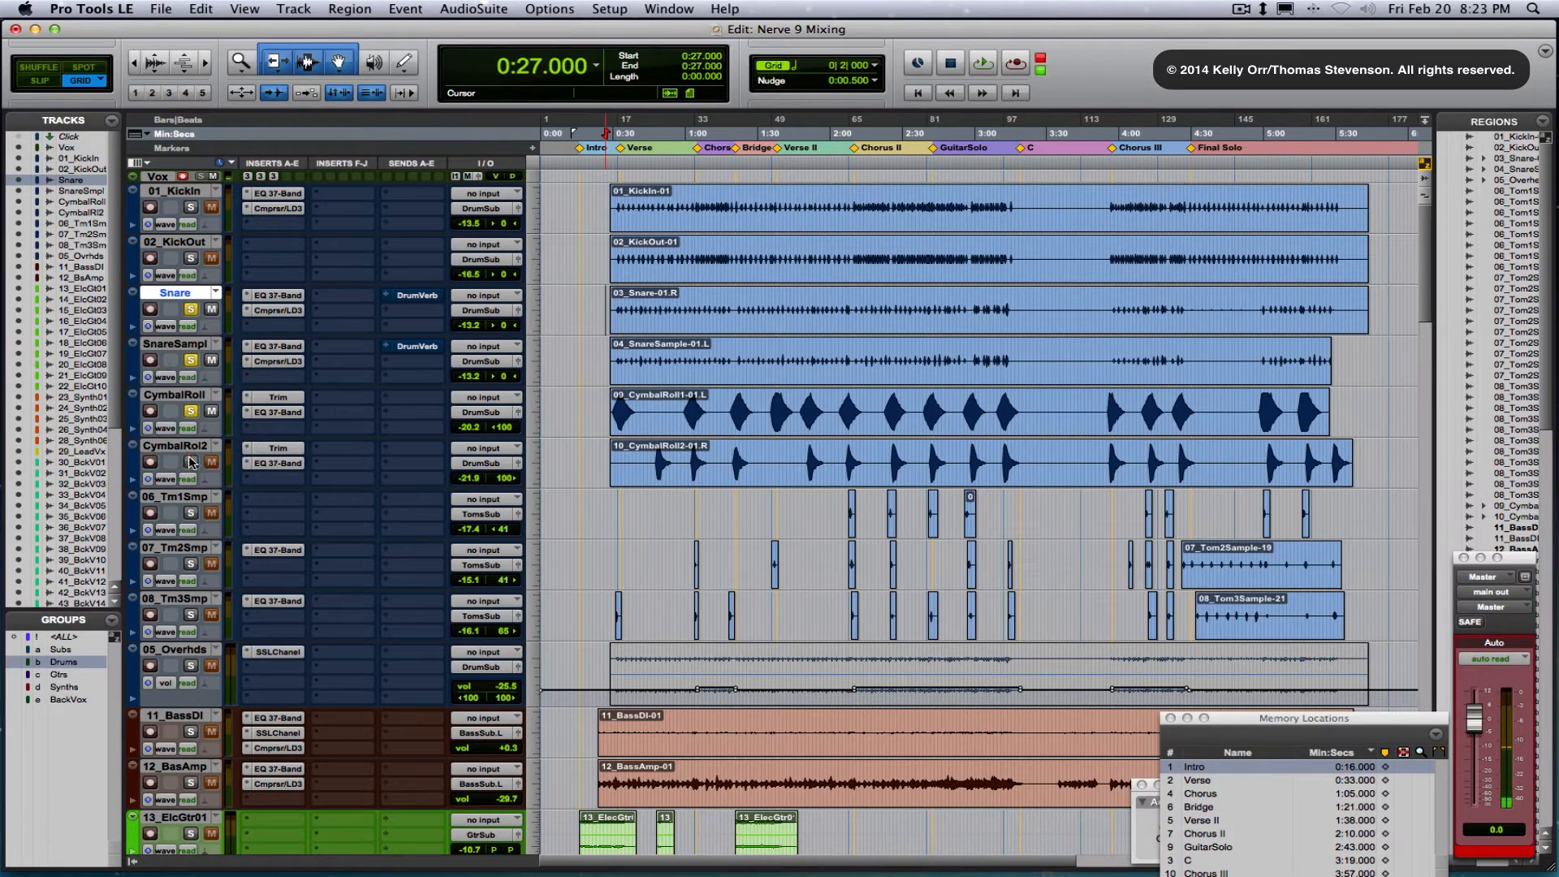
click(67, 665)
click(67, 665)
click(67, 664)
click(66, 665)
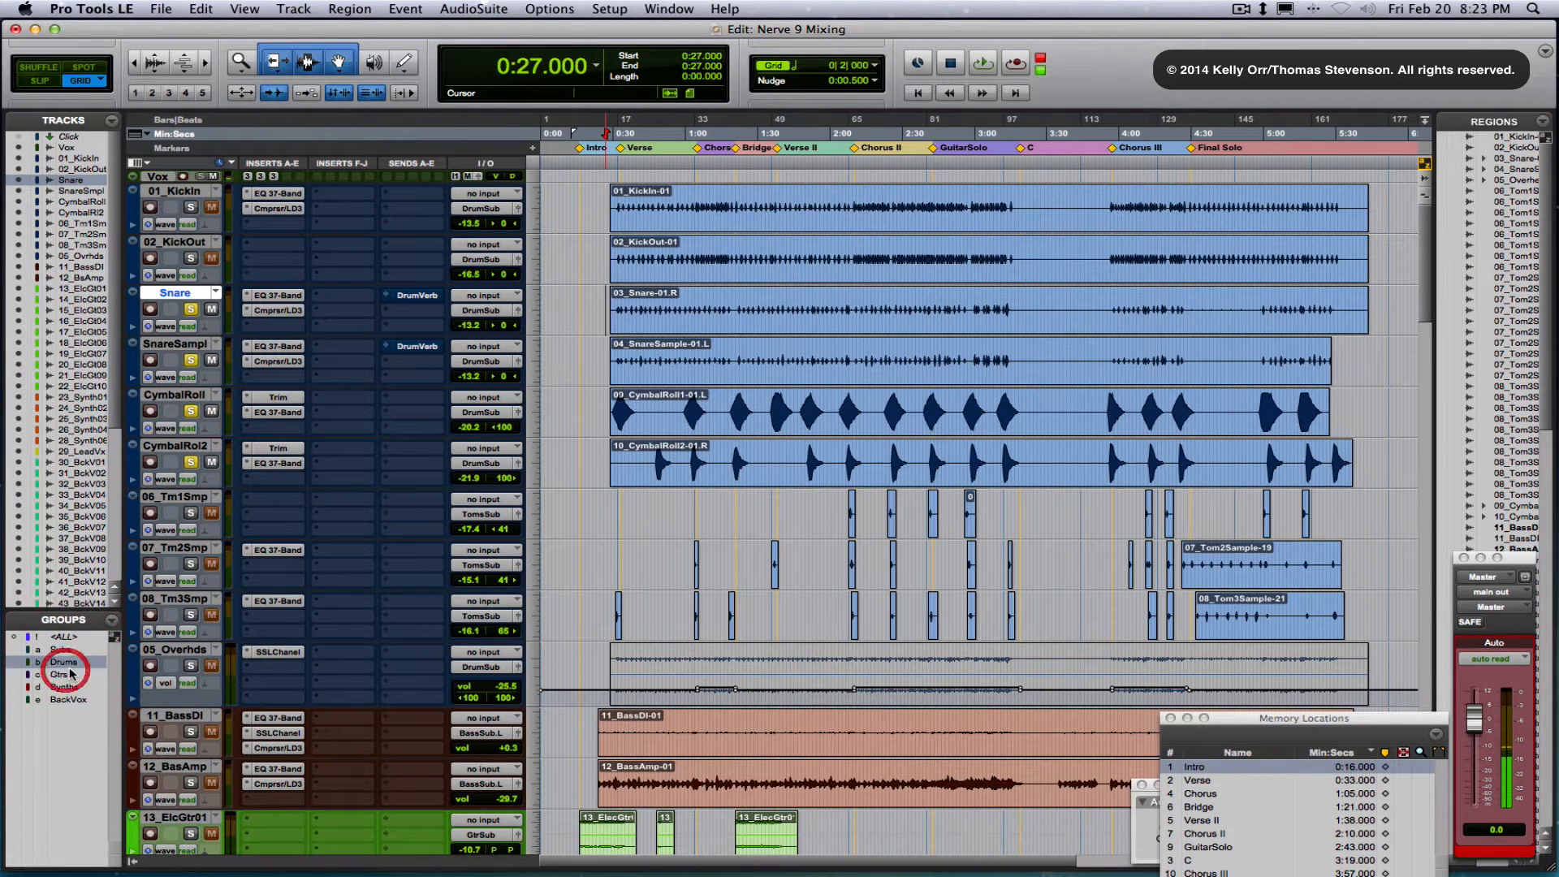
Play the soloed drums from 0:27 and unmute the DrumVerb sends on Snare and SnareSample
key(space)
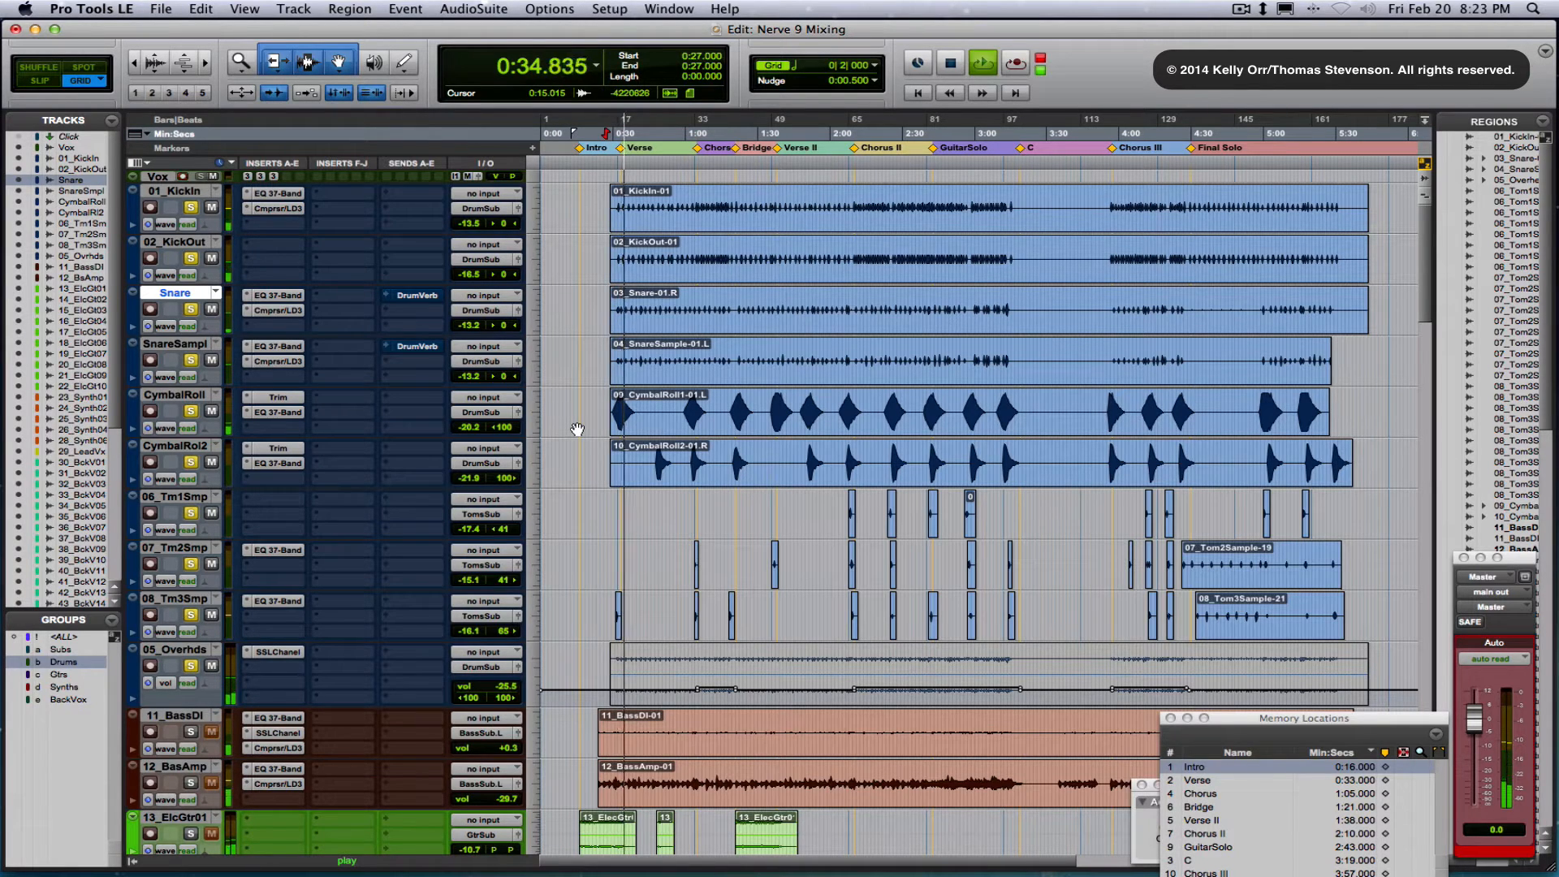
super+click(426, 299)
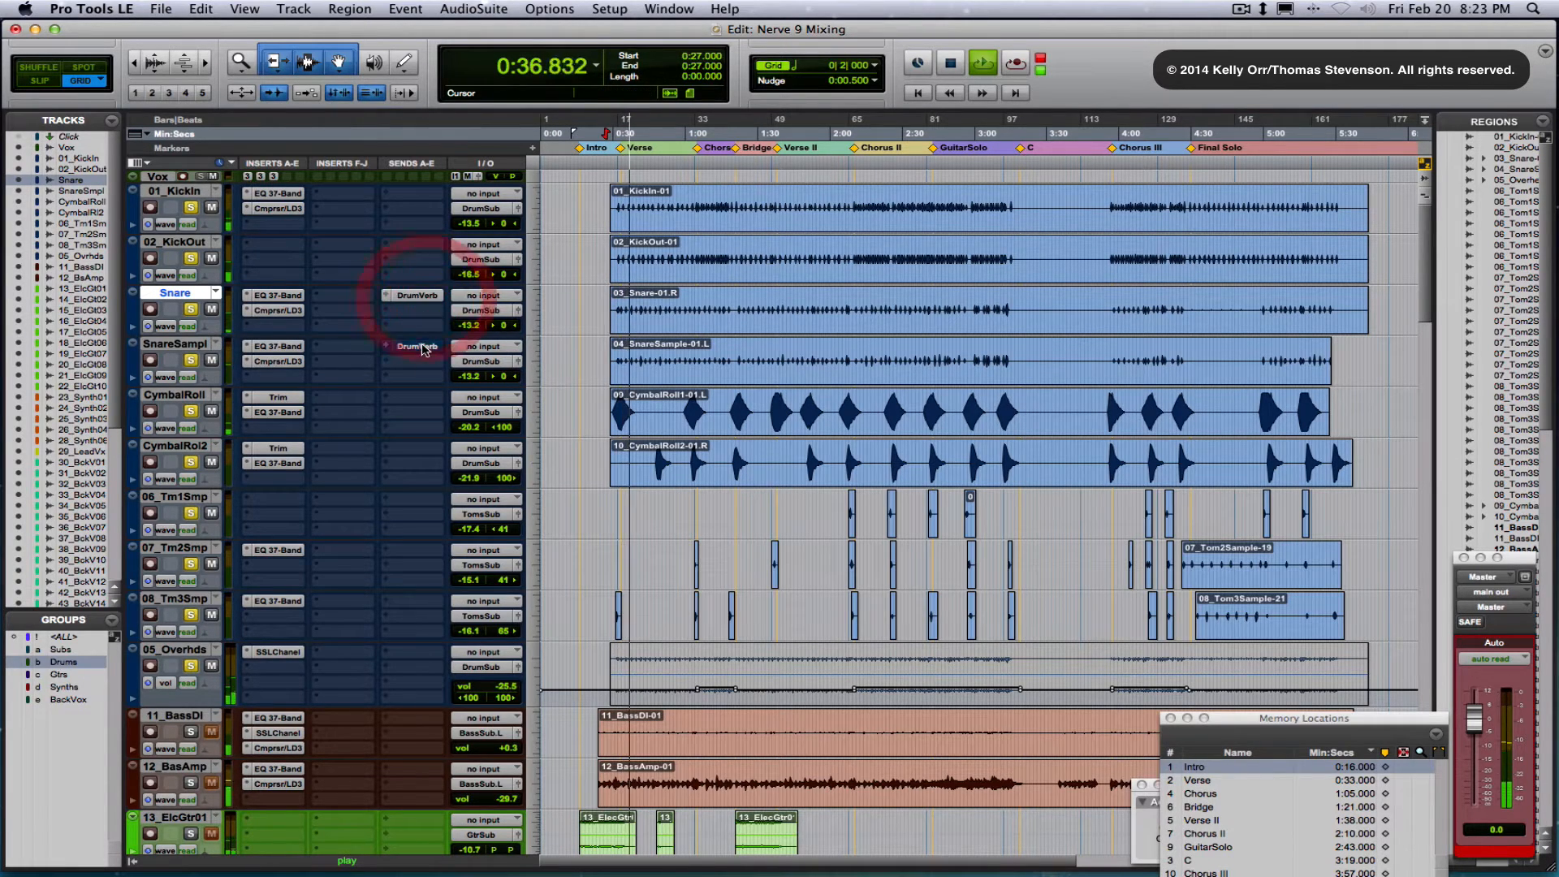
super+click(424, 348)
Clear the solos on the four synth tracks starting with 23_Synth01 in the Mix window
key(shift+super+0)
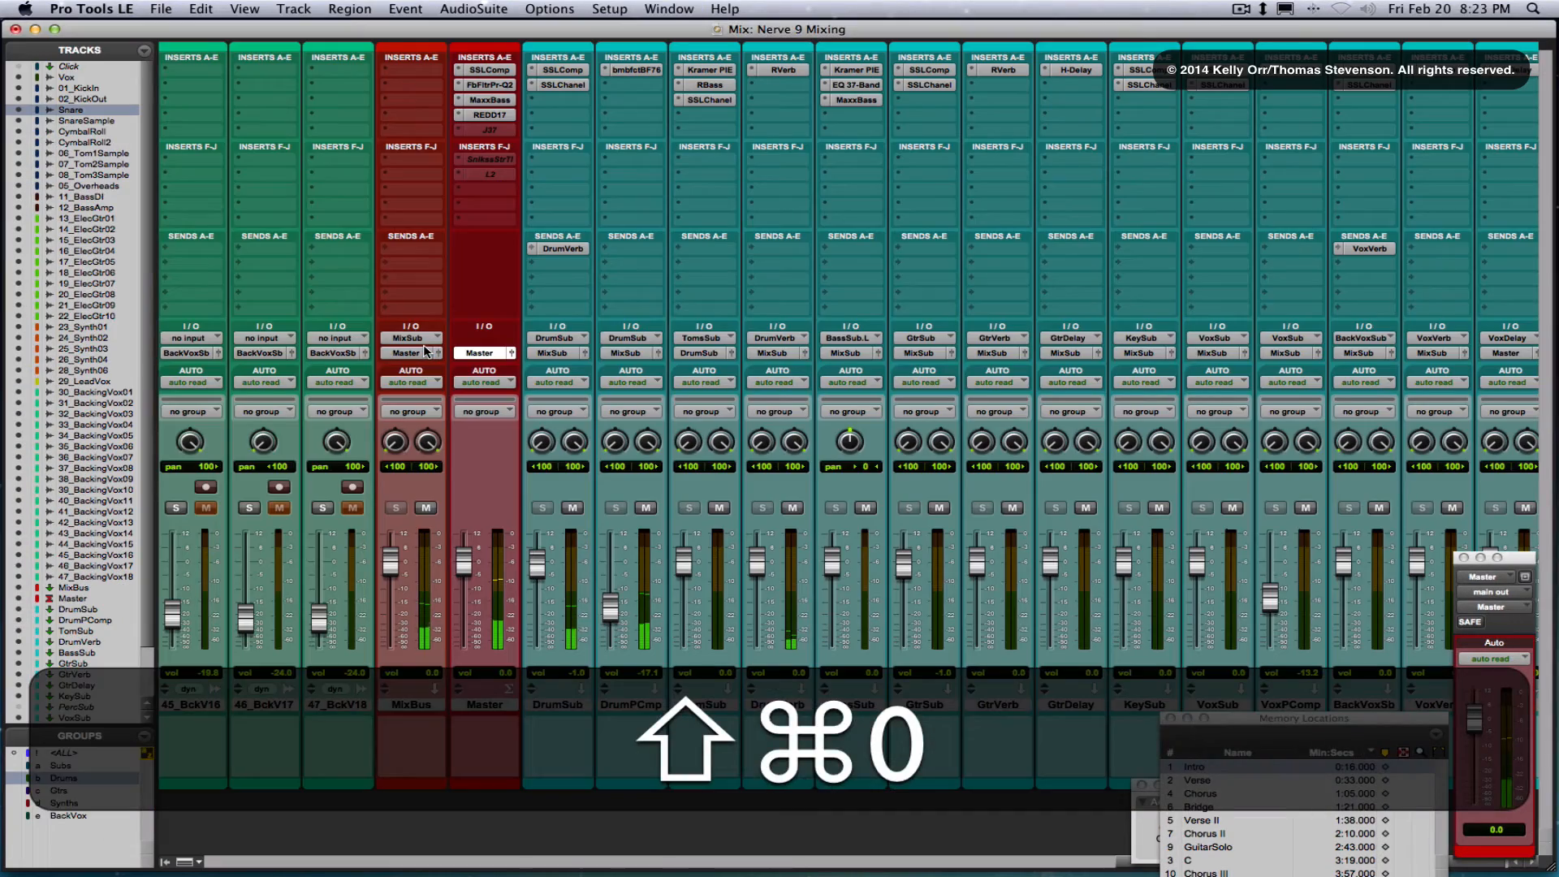
scroll(675, 359, left, 15)
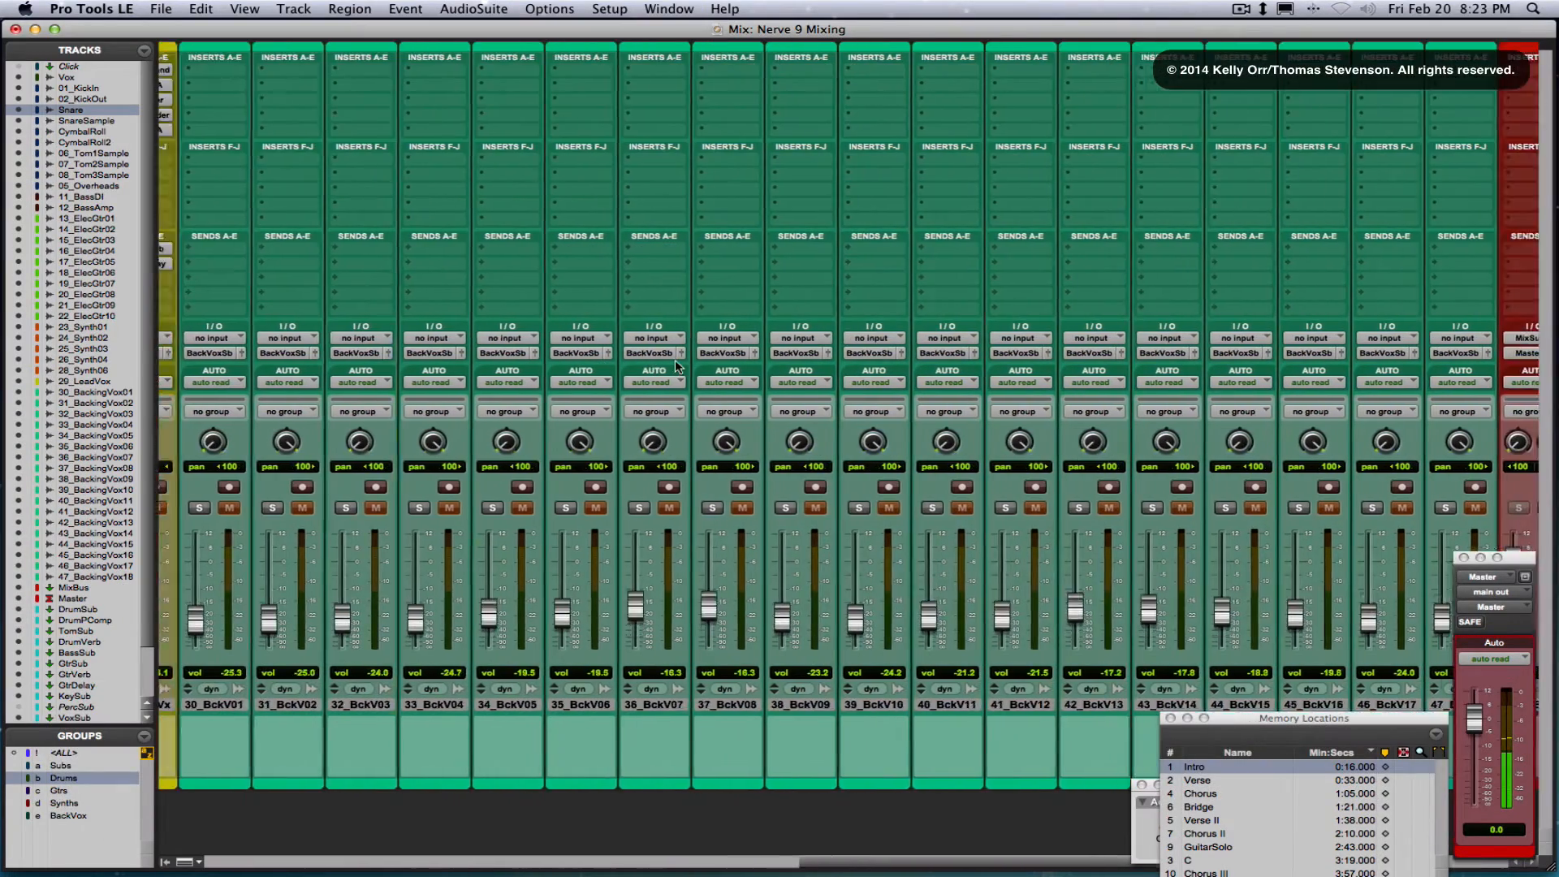
scroll(676, 366, left, 8)
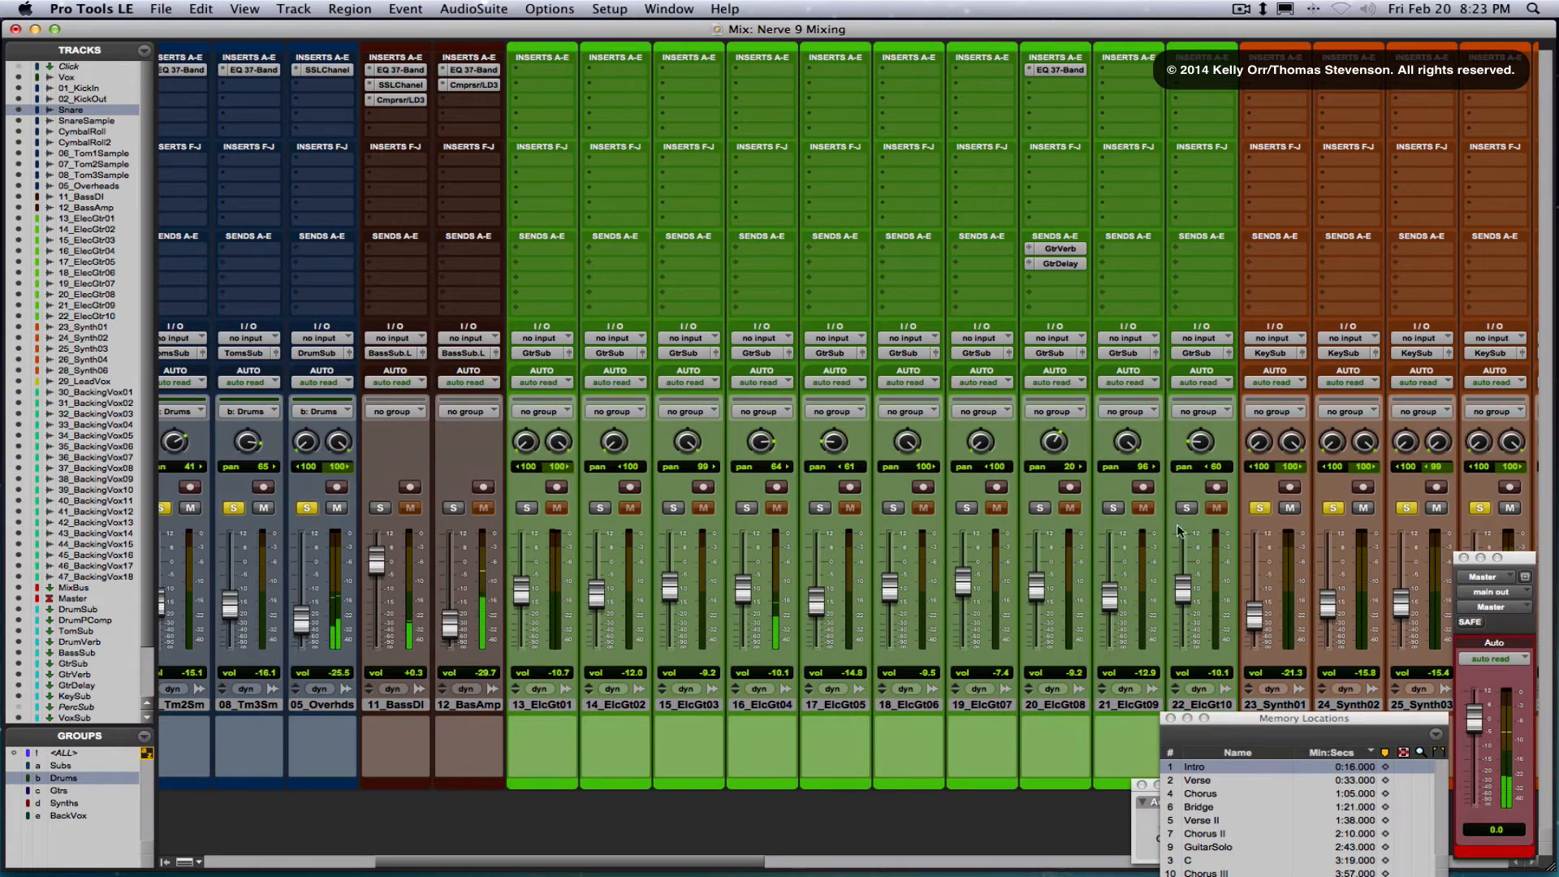
click(1259, 509)
click(1333, 508)
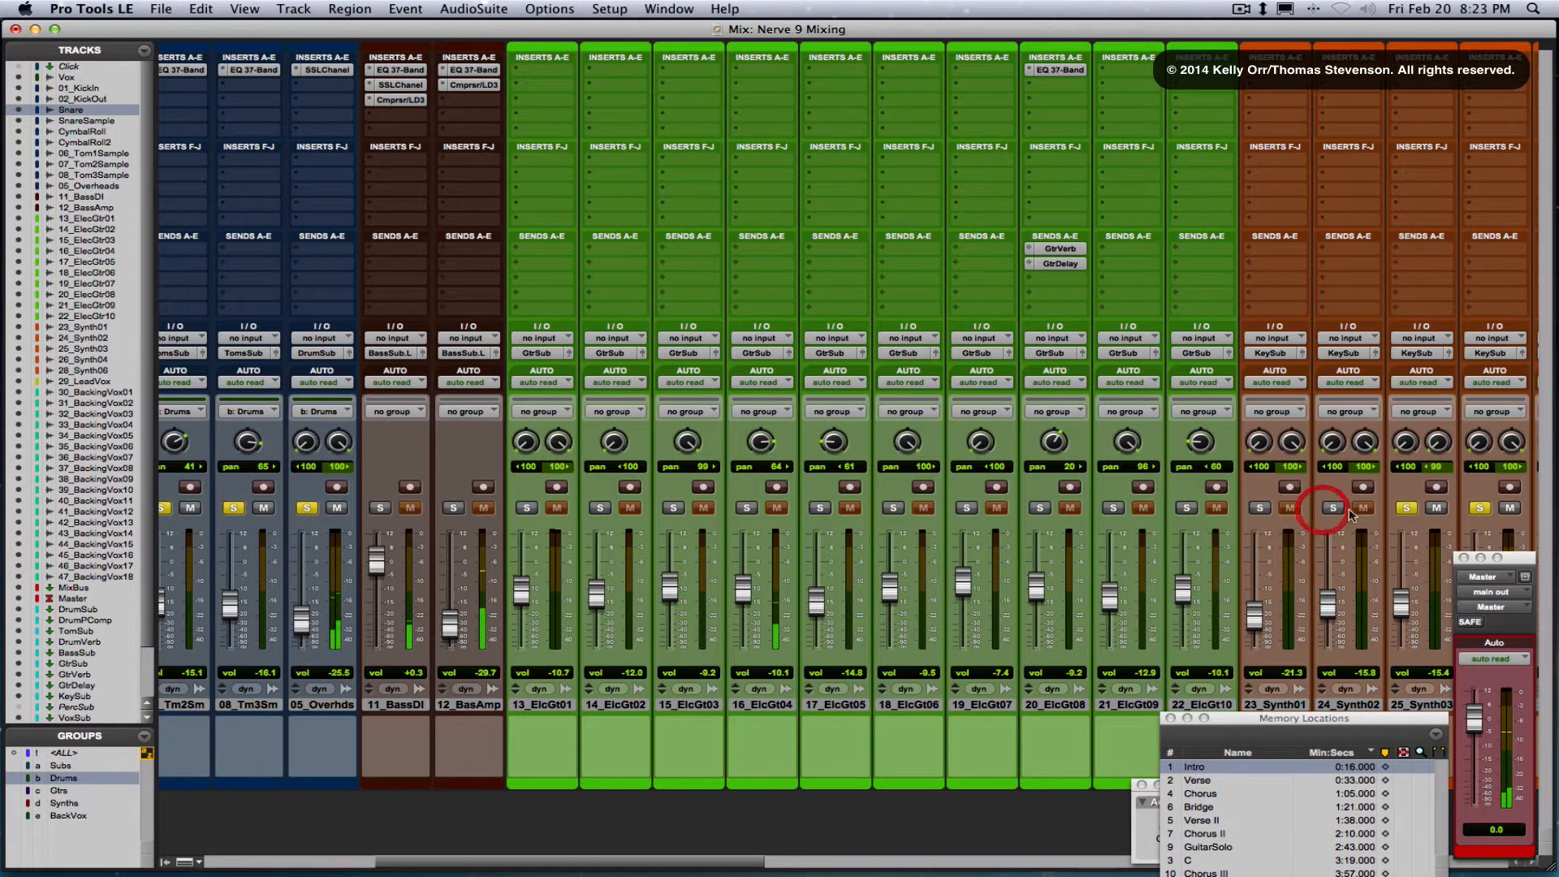
click(1406, 508)
click(1479, 508)
Stop playback after auditioning the drums, turn off the Drums group and solo only SnareSample
scroll(771, 471, left, 10)
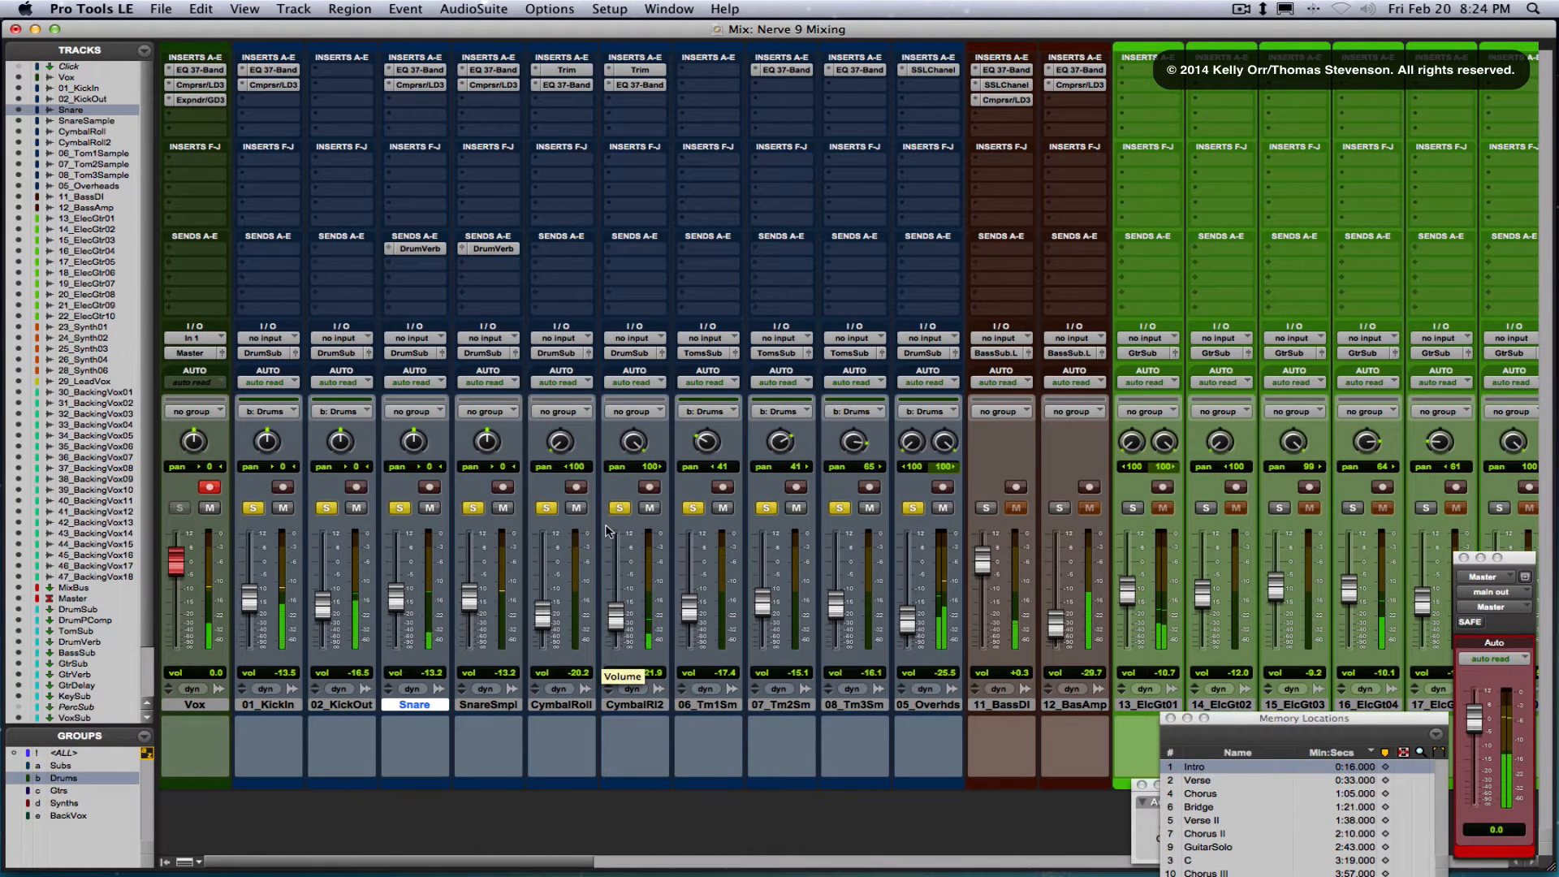
key(space)
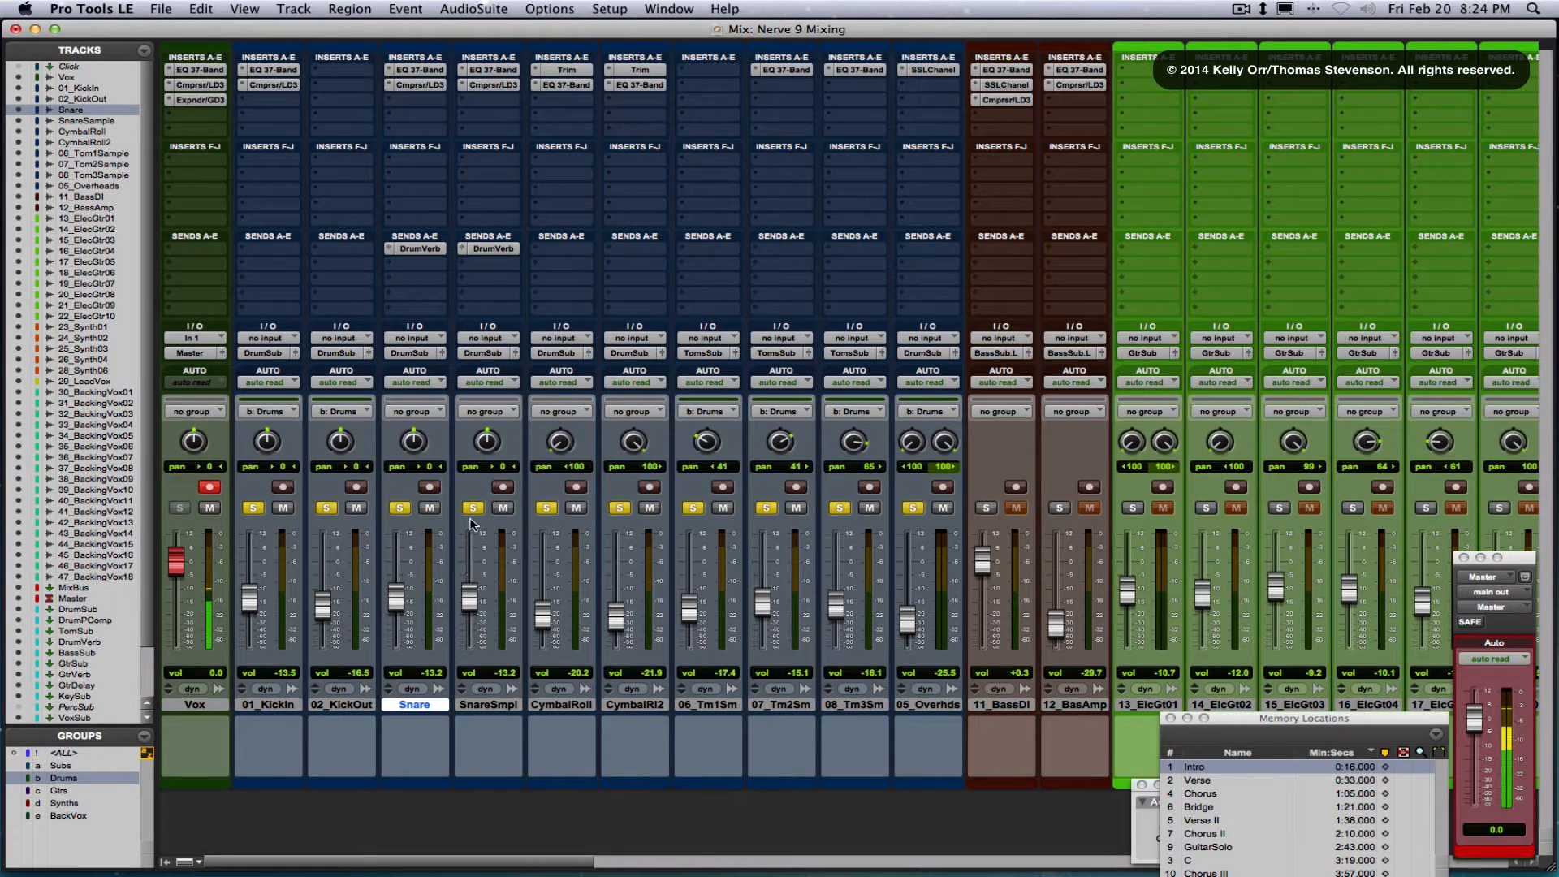
click(95, 785)
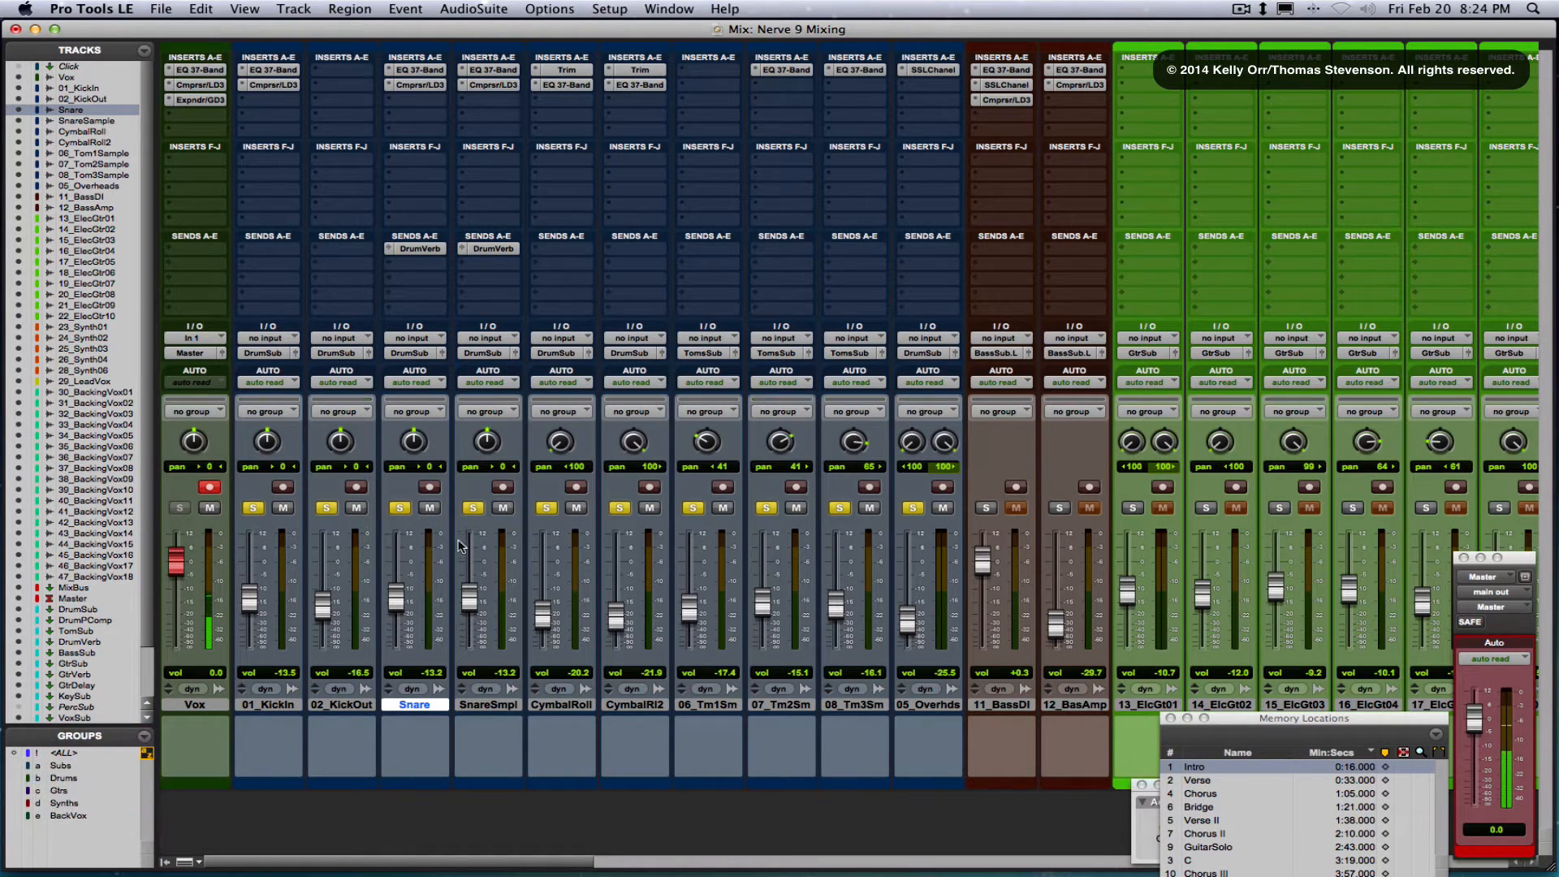
alt+click(471, 510)
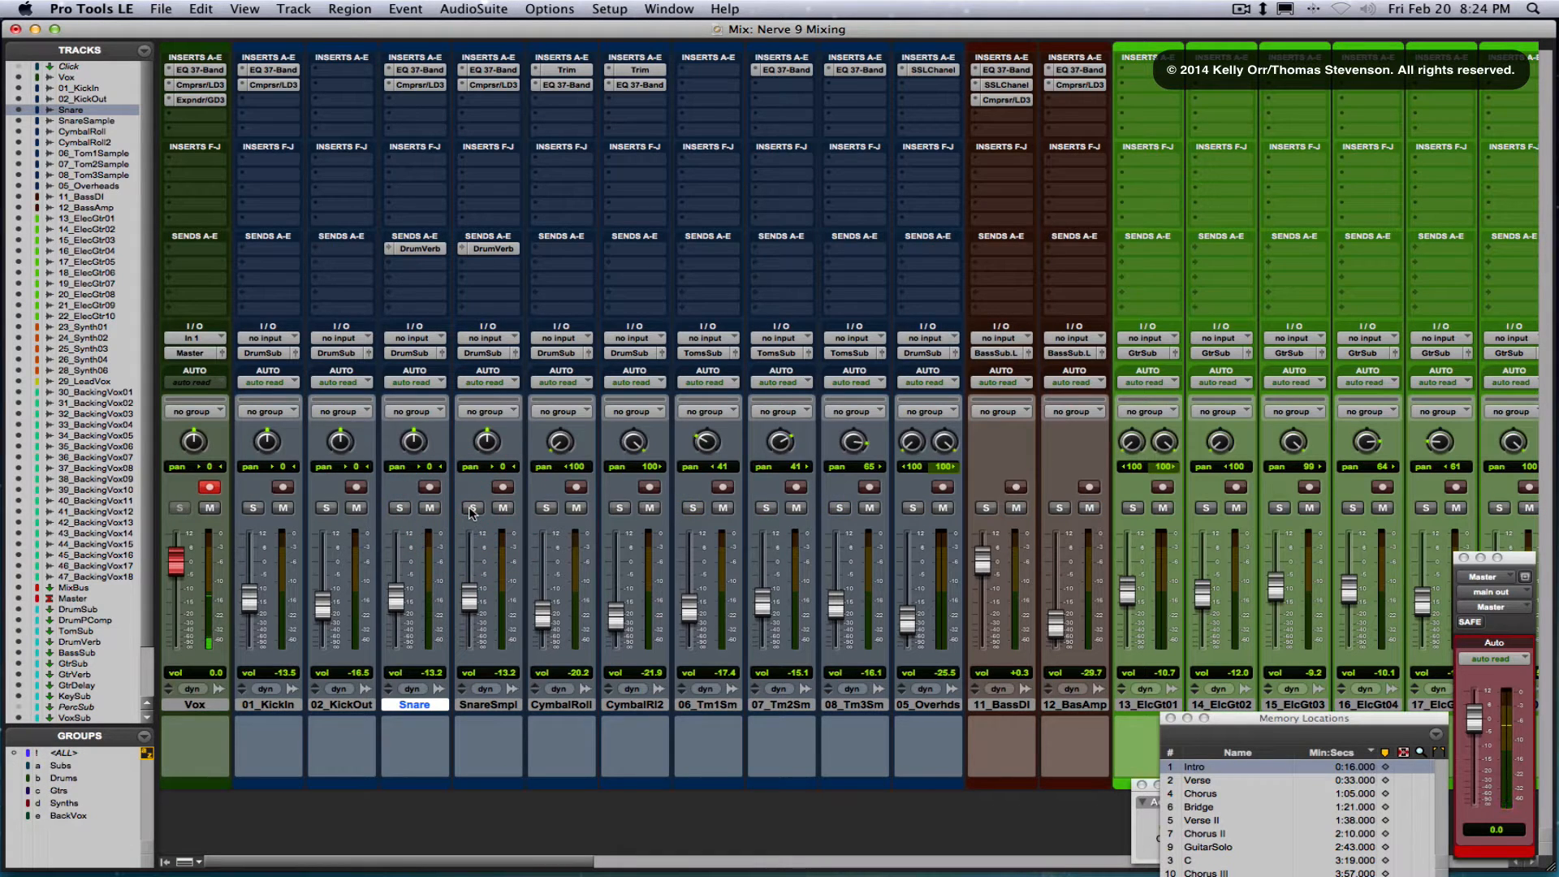
click(472, 510)
Select the chorus from 1:08 to 1:22 on the kick and snare tracks in the Edit window and play it
key(space)
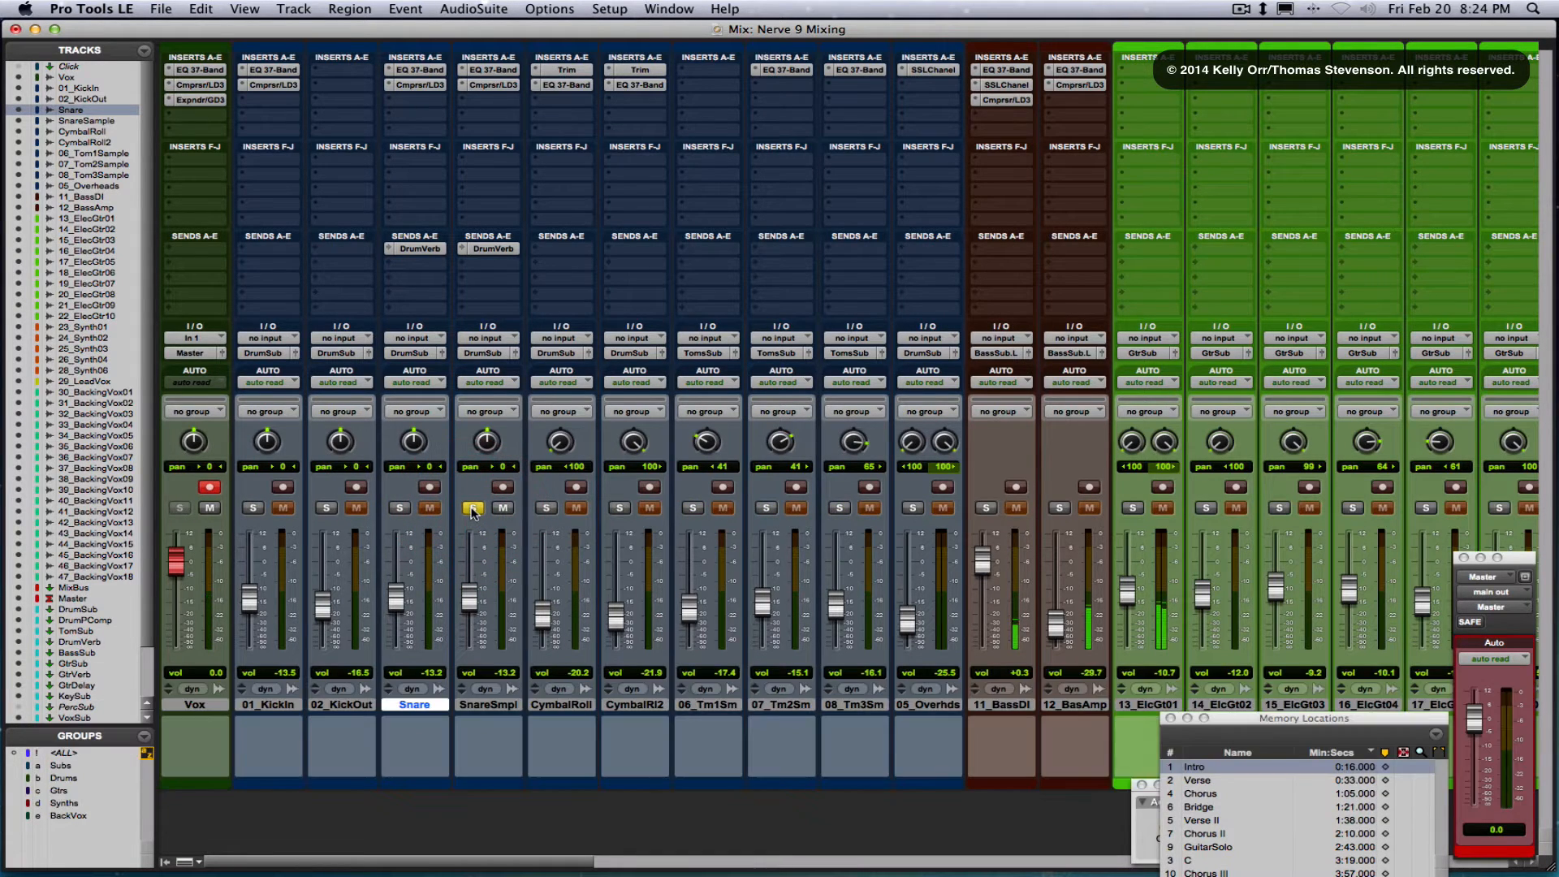
key(shift+super+0)
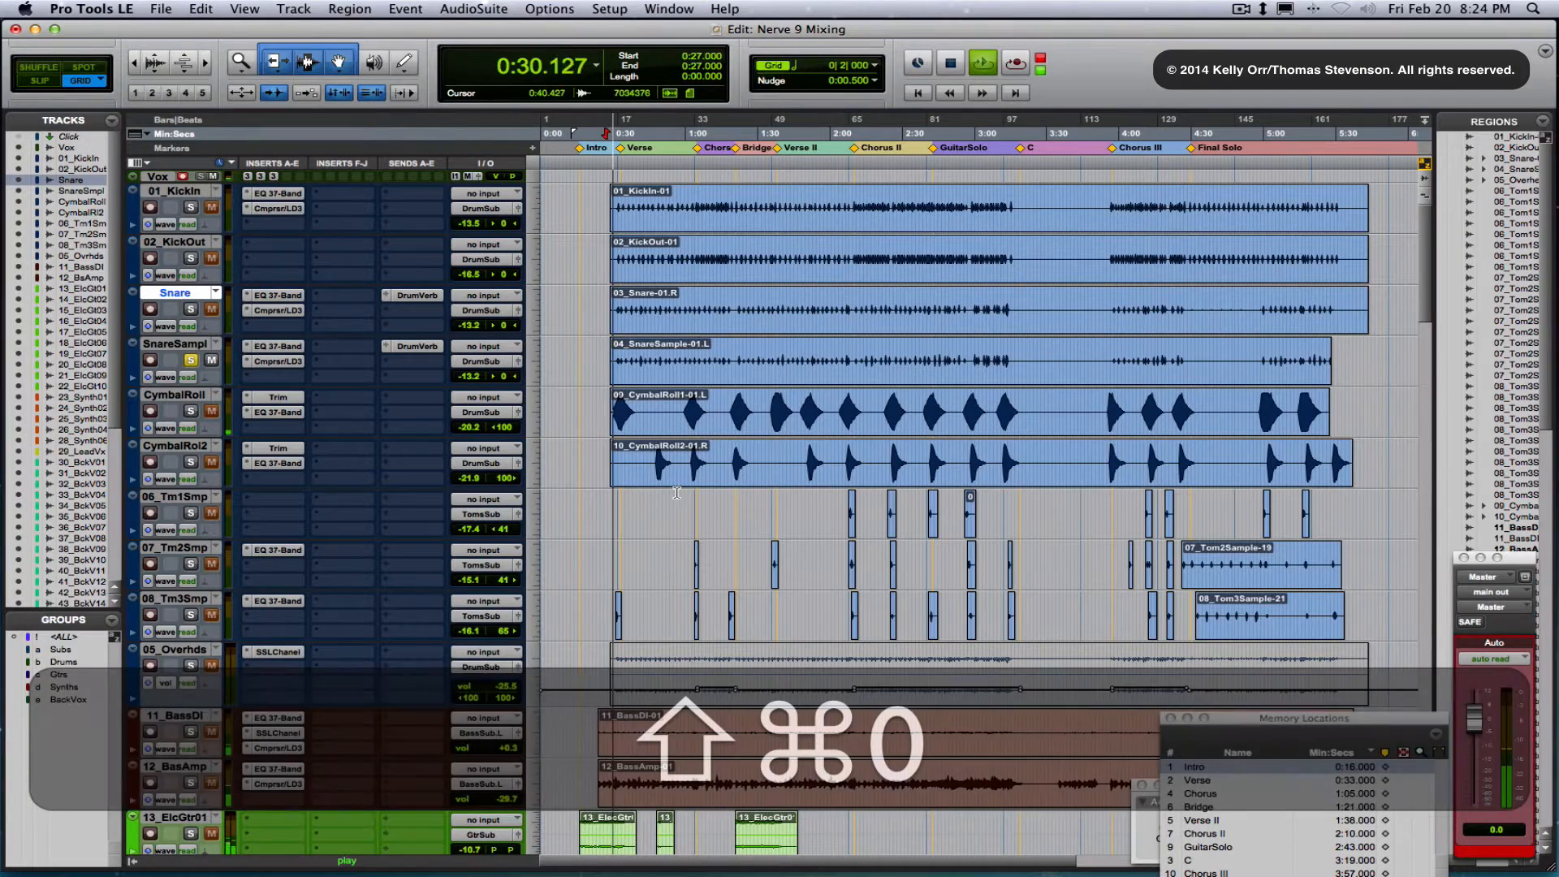
drag(706, 207, 736, 306)
key(space)
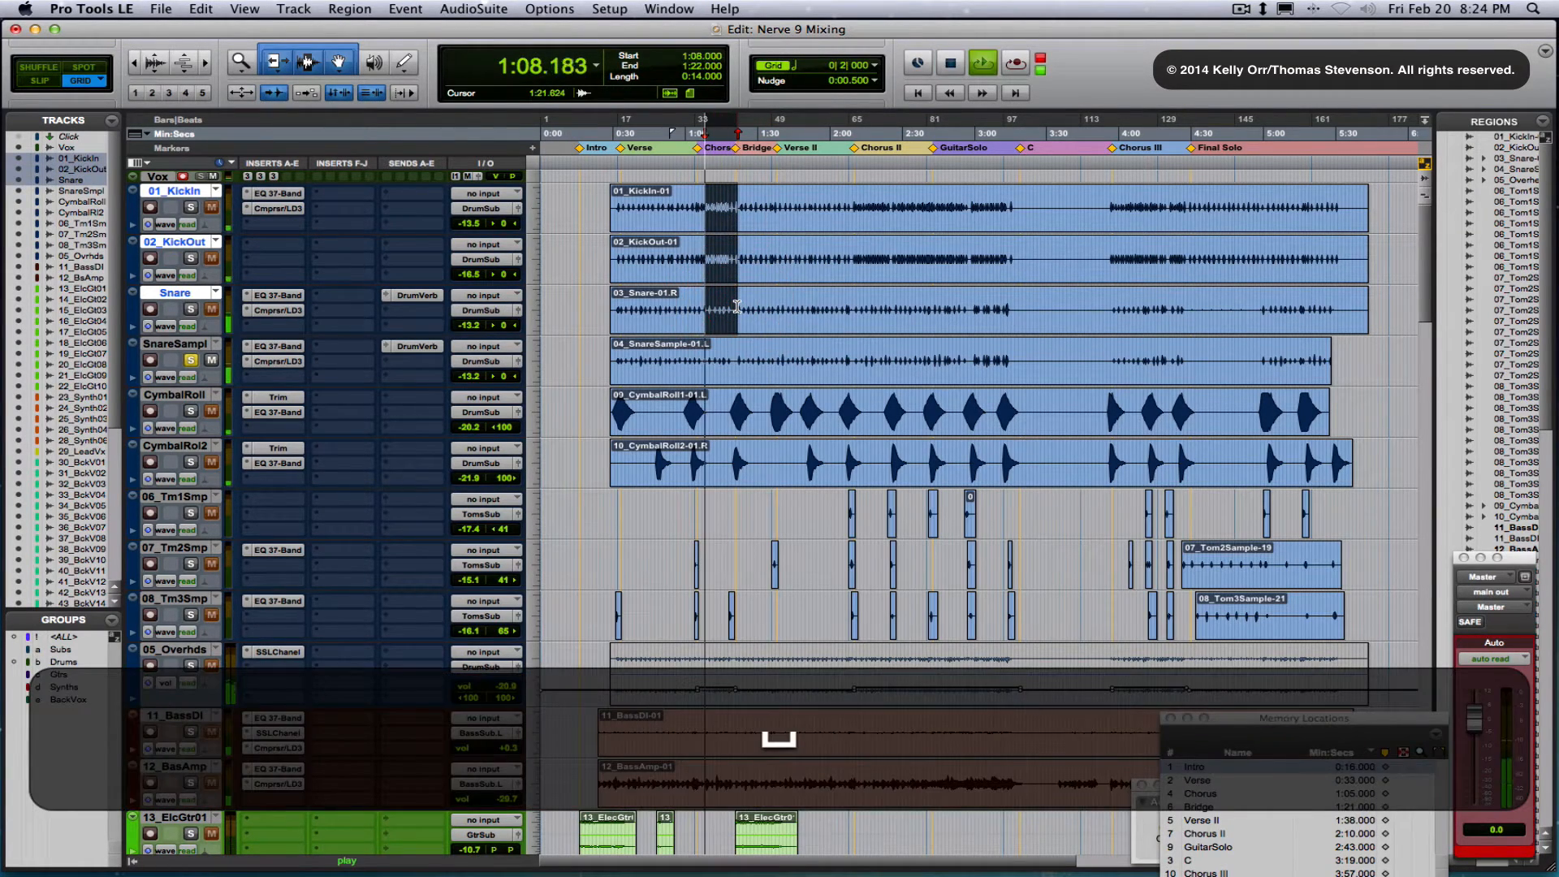
Mute the DrumVerb sends on SnareSample and Snare in the Mix window, moving the solo to Snare to audition it dry
key(super+equal)
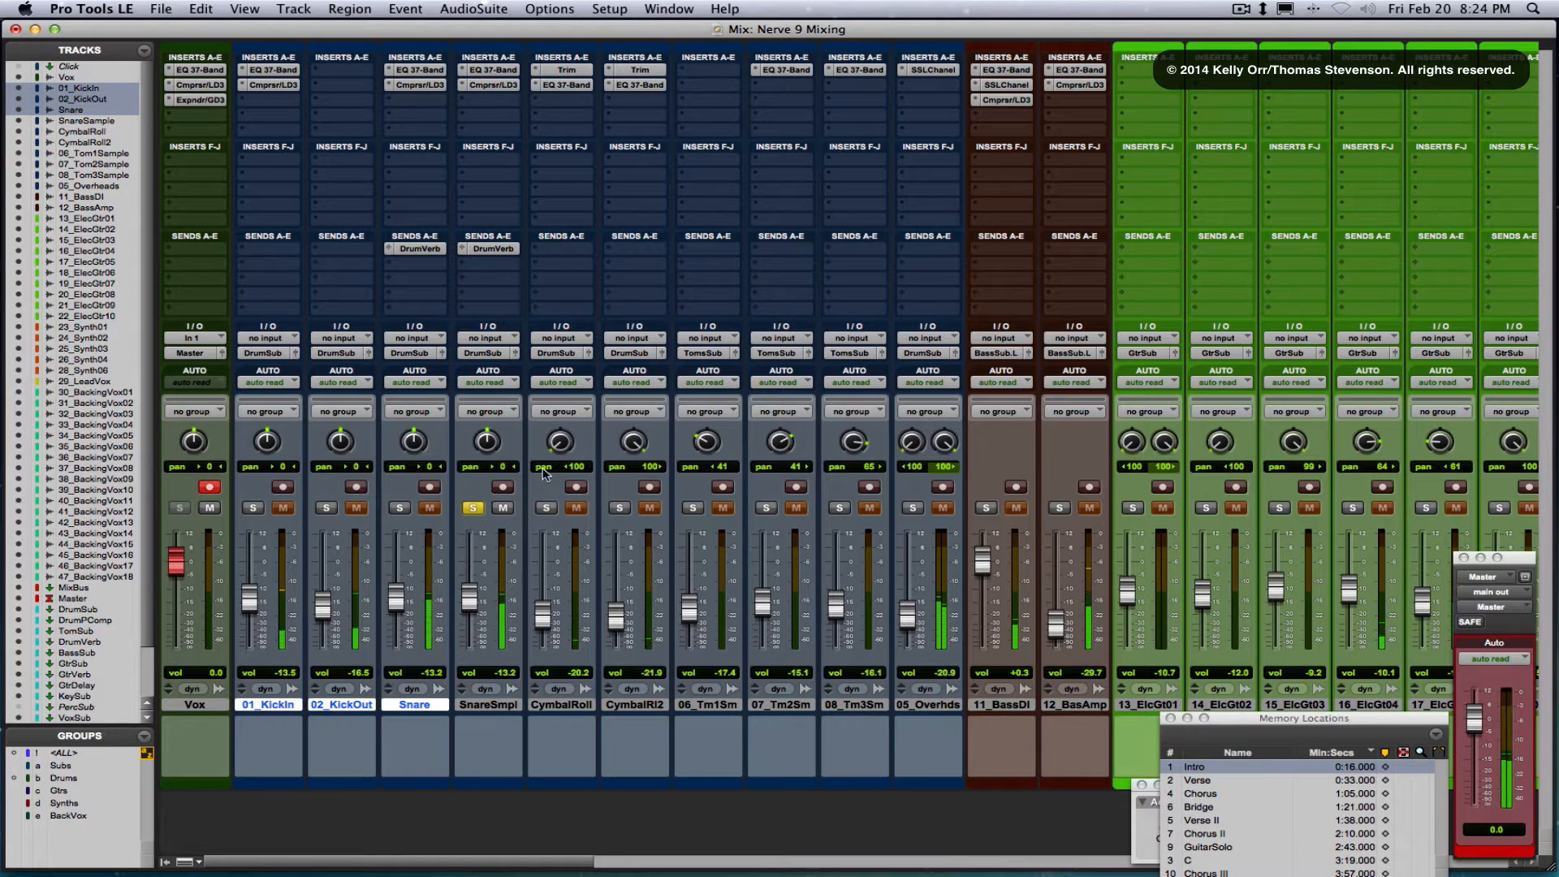
ctrl+super+click(498, 250)
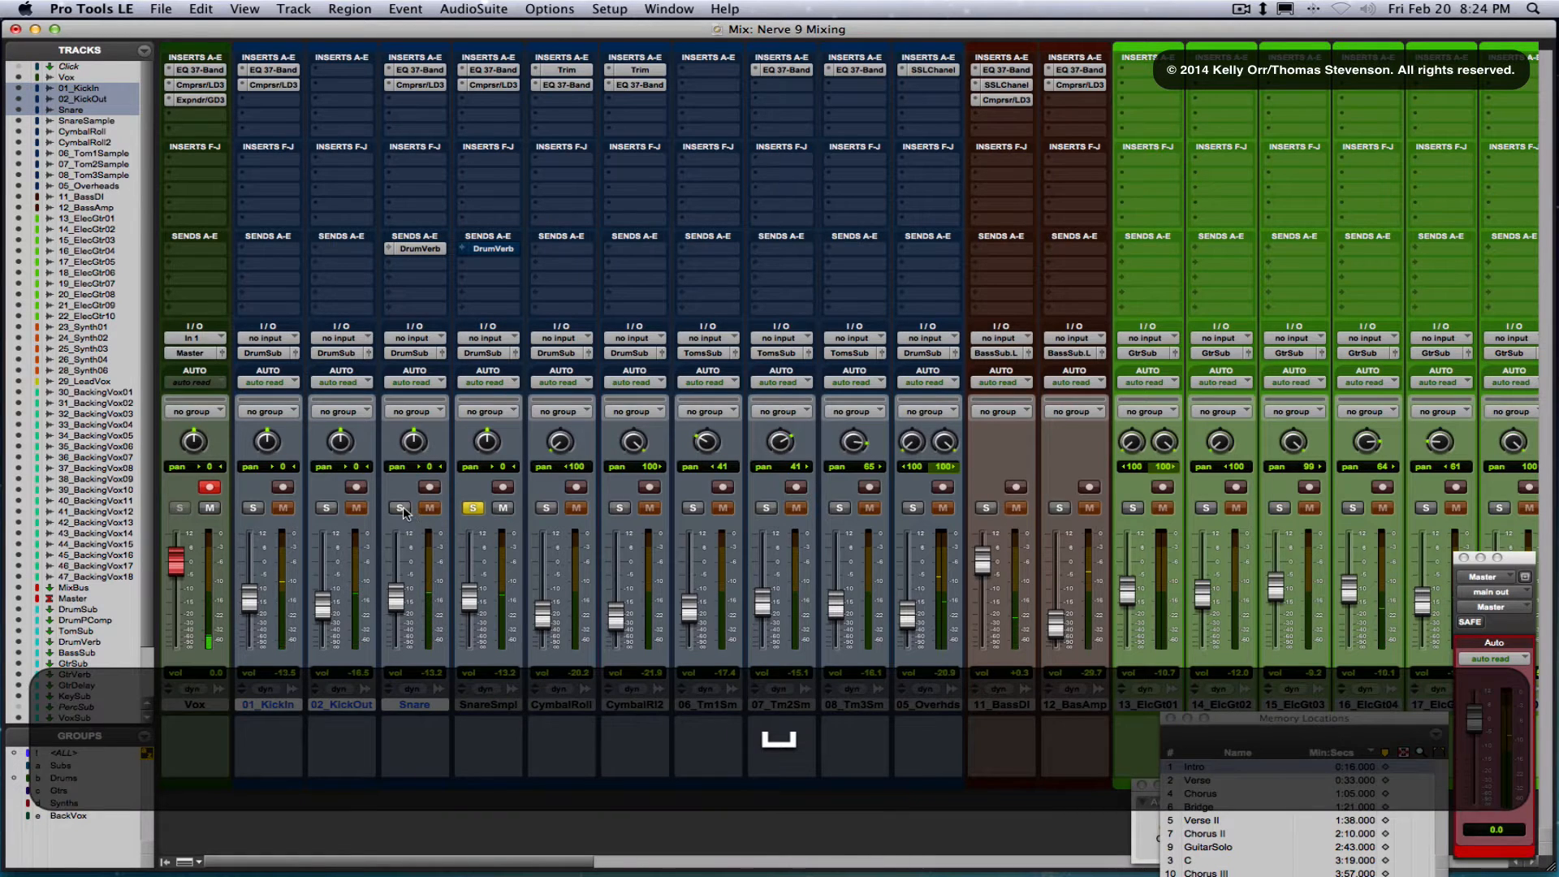
click(401, 508)
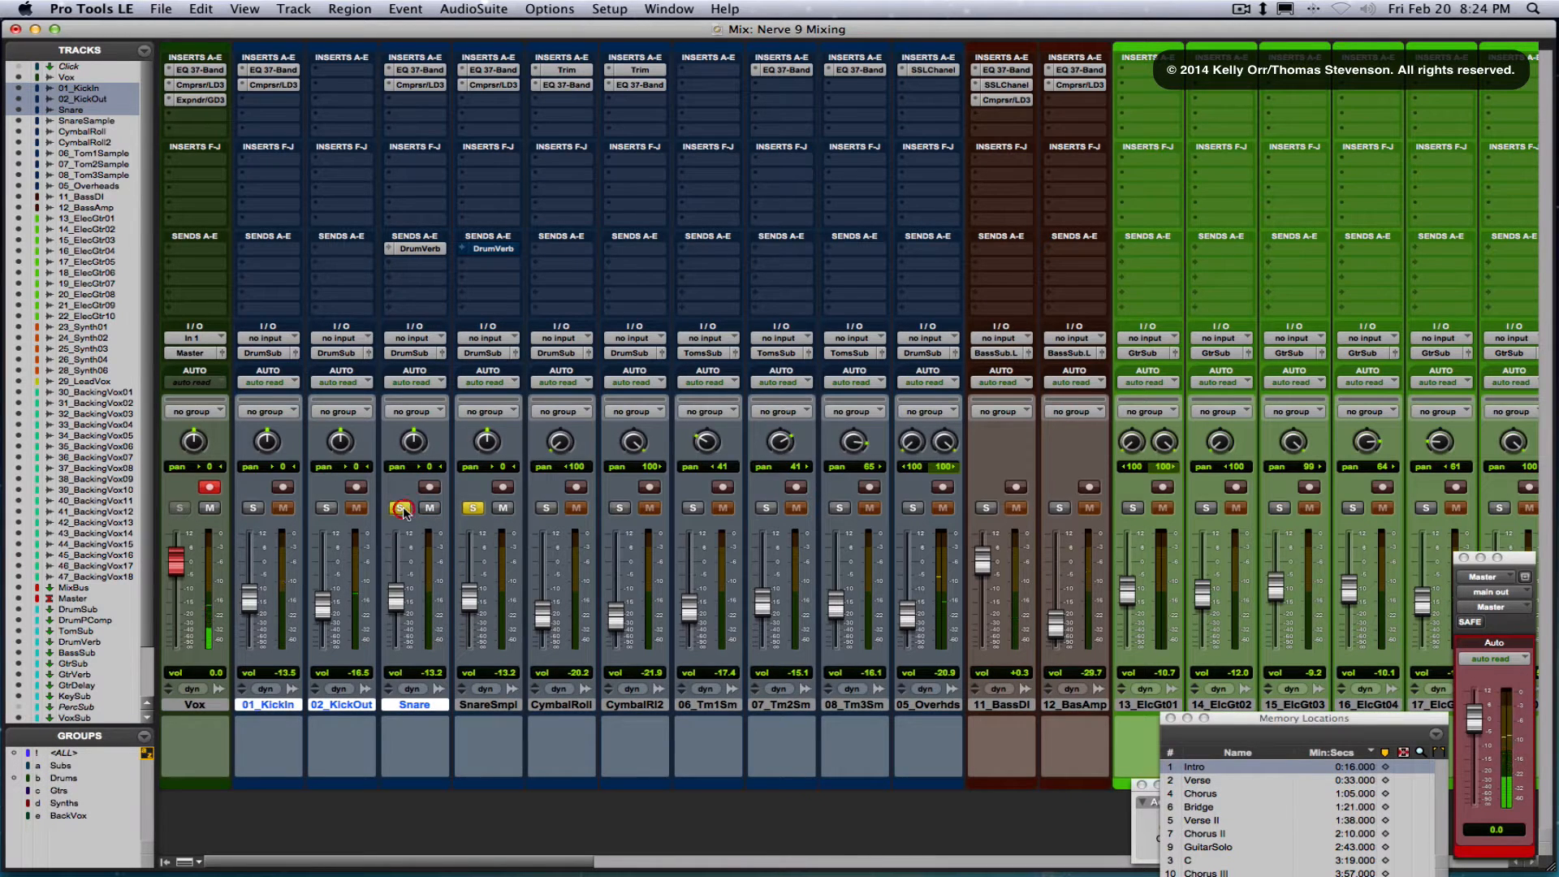
click(475, 509)
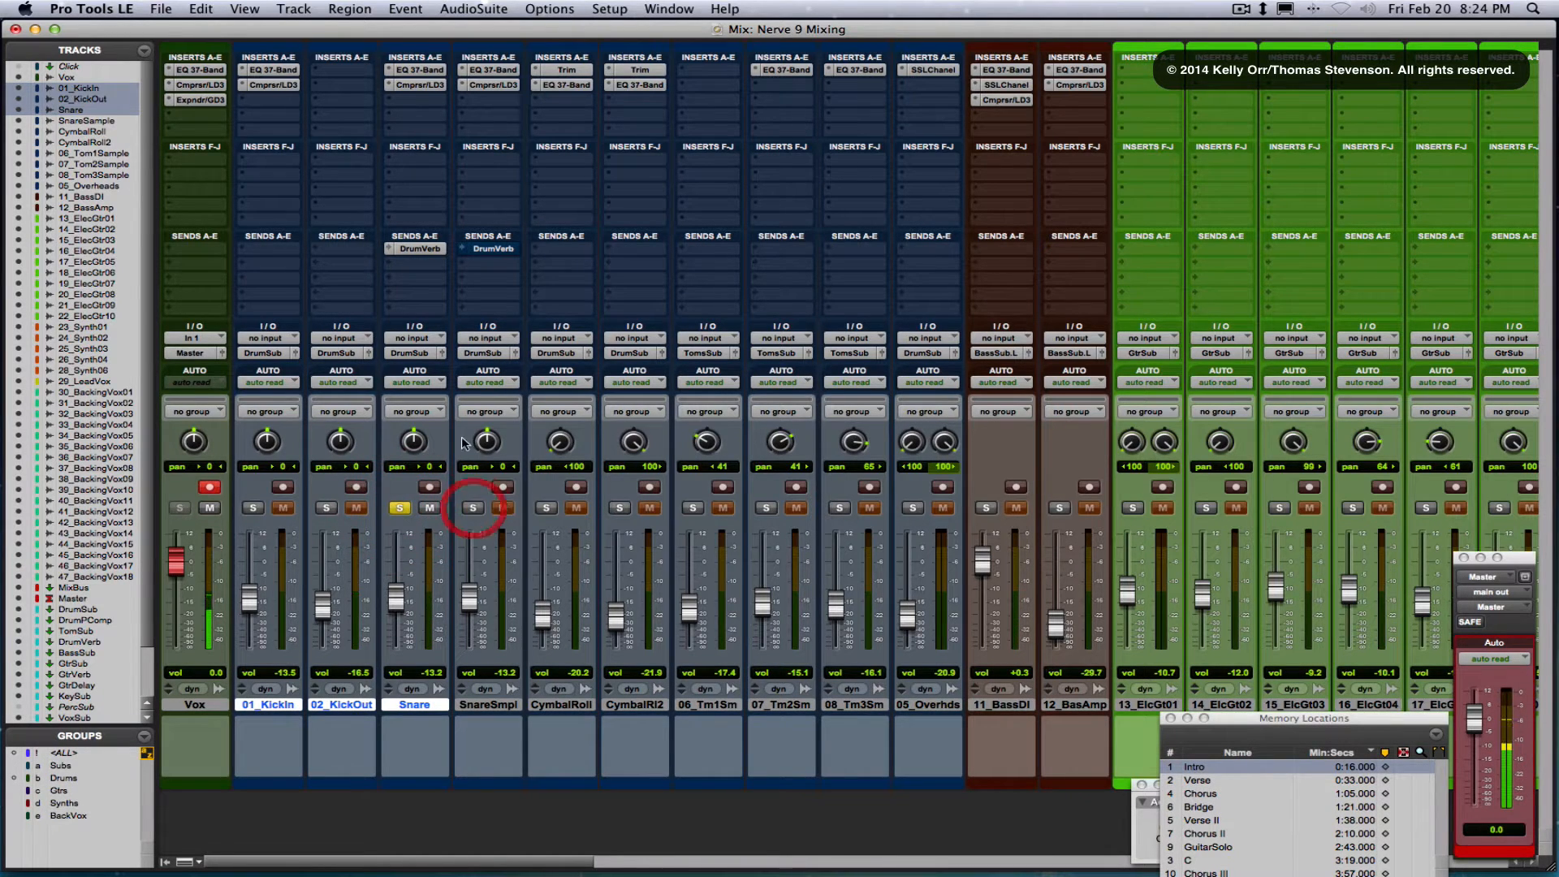
click(421, 250)
key(space)
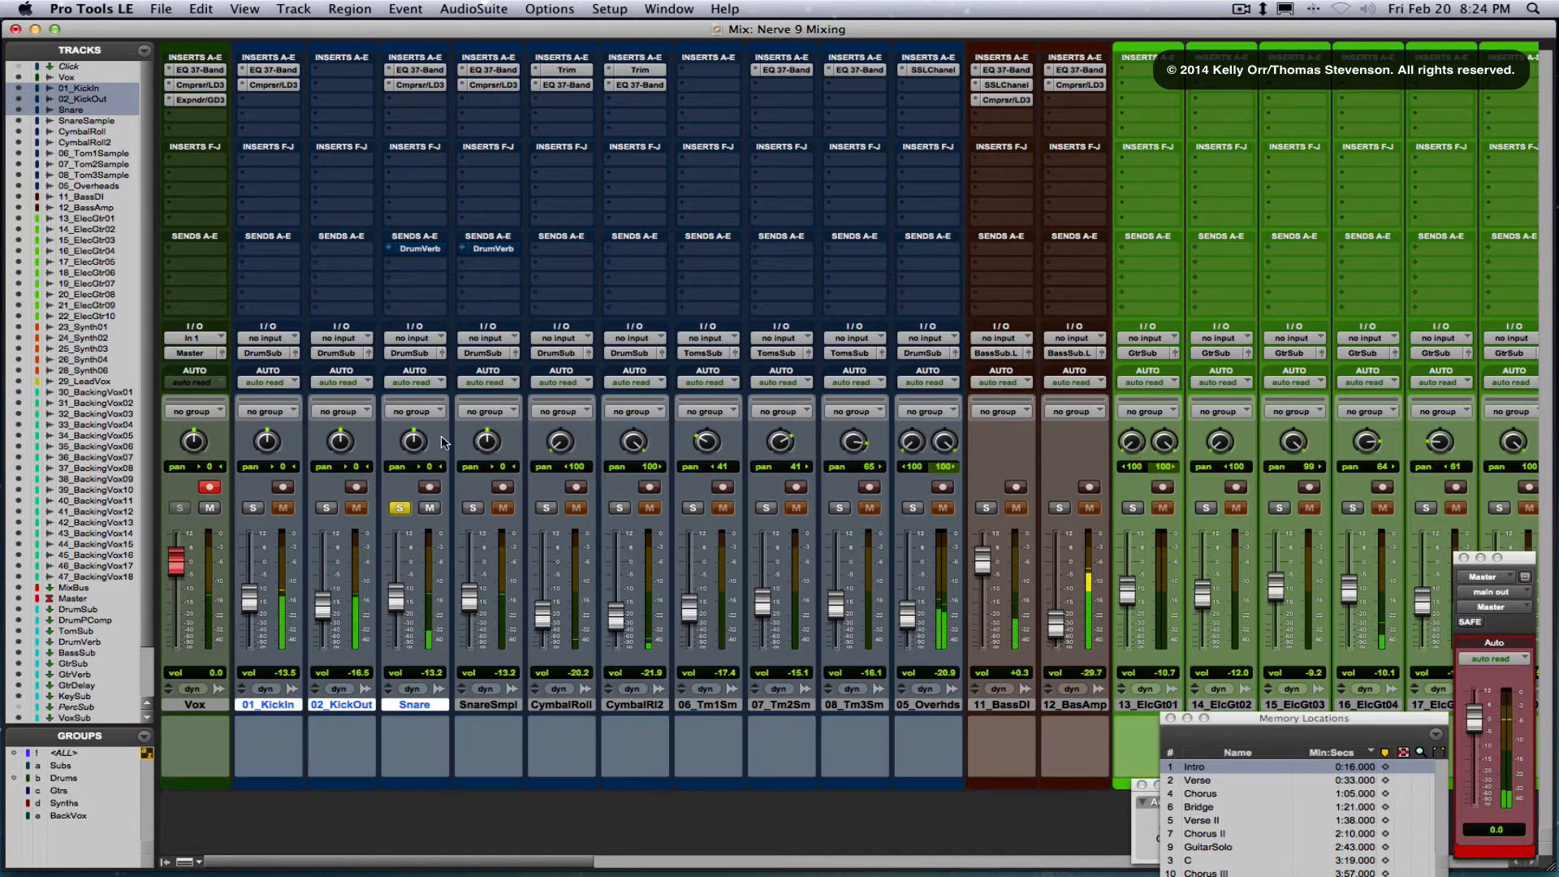
key(space)
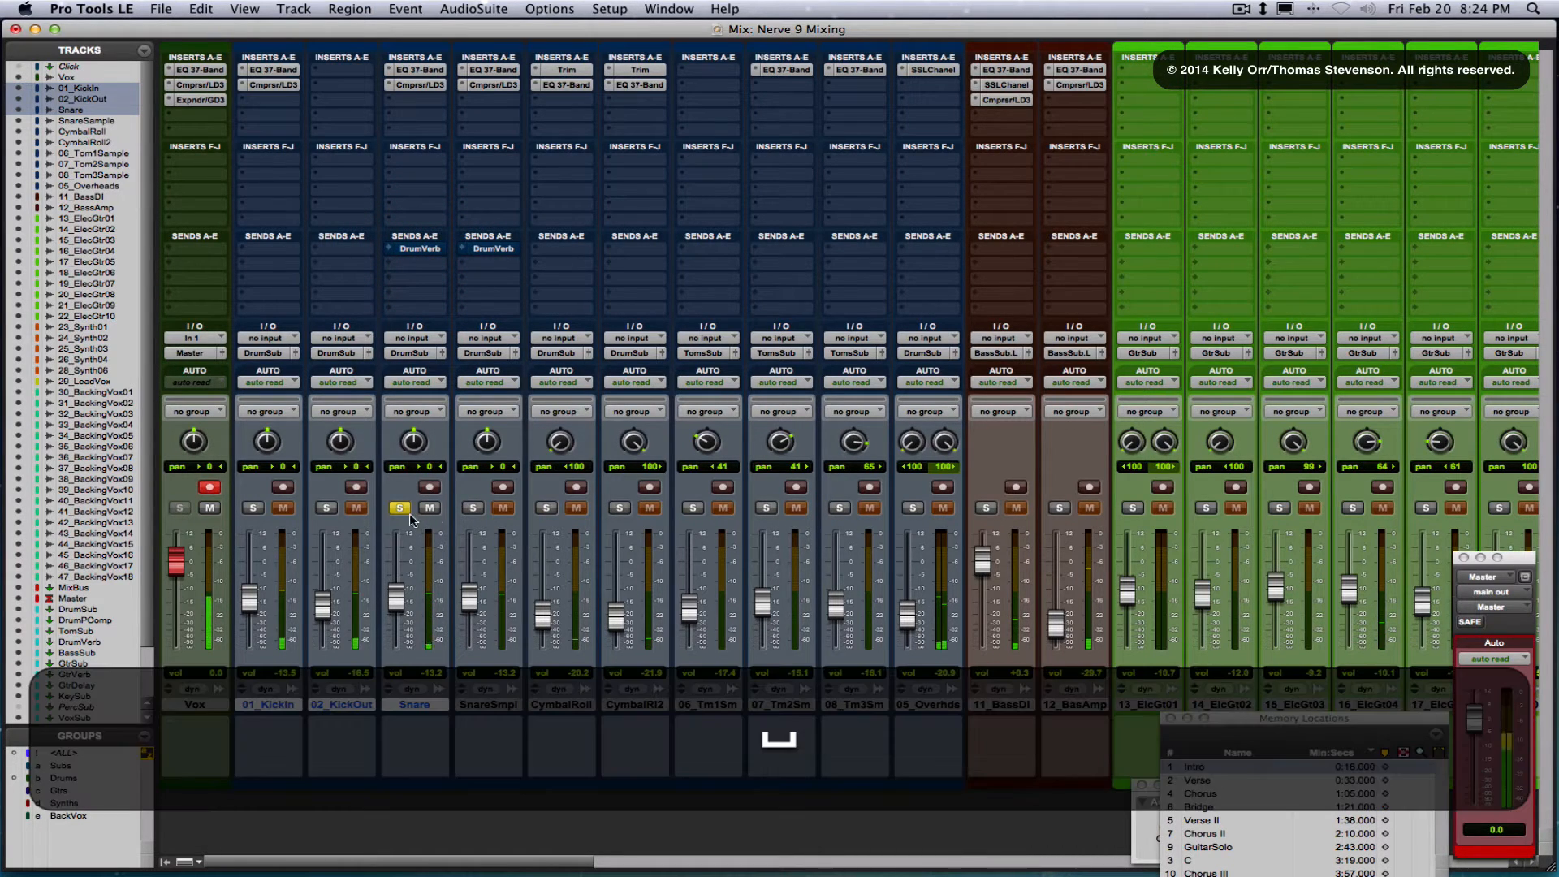
Solo SnareSample along with Snare and compare the two during playback by briefly muting each in turn
click(472, 509)
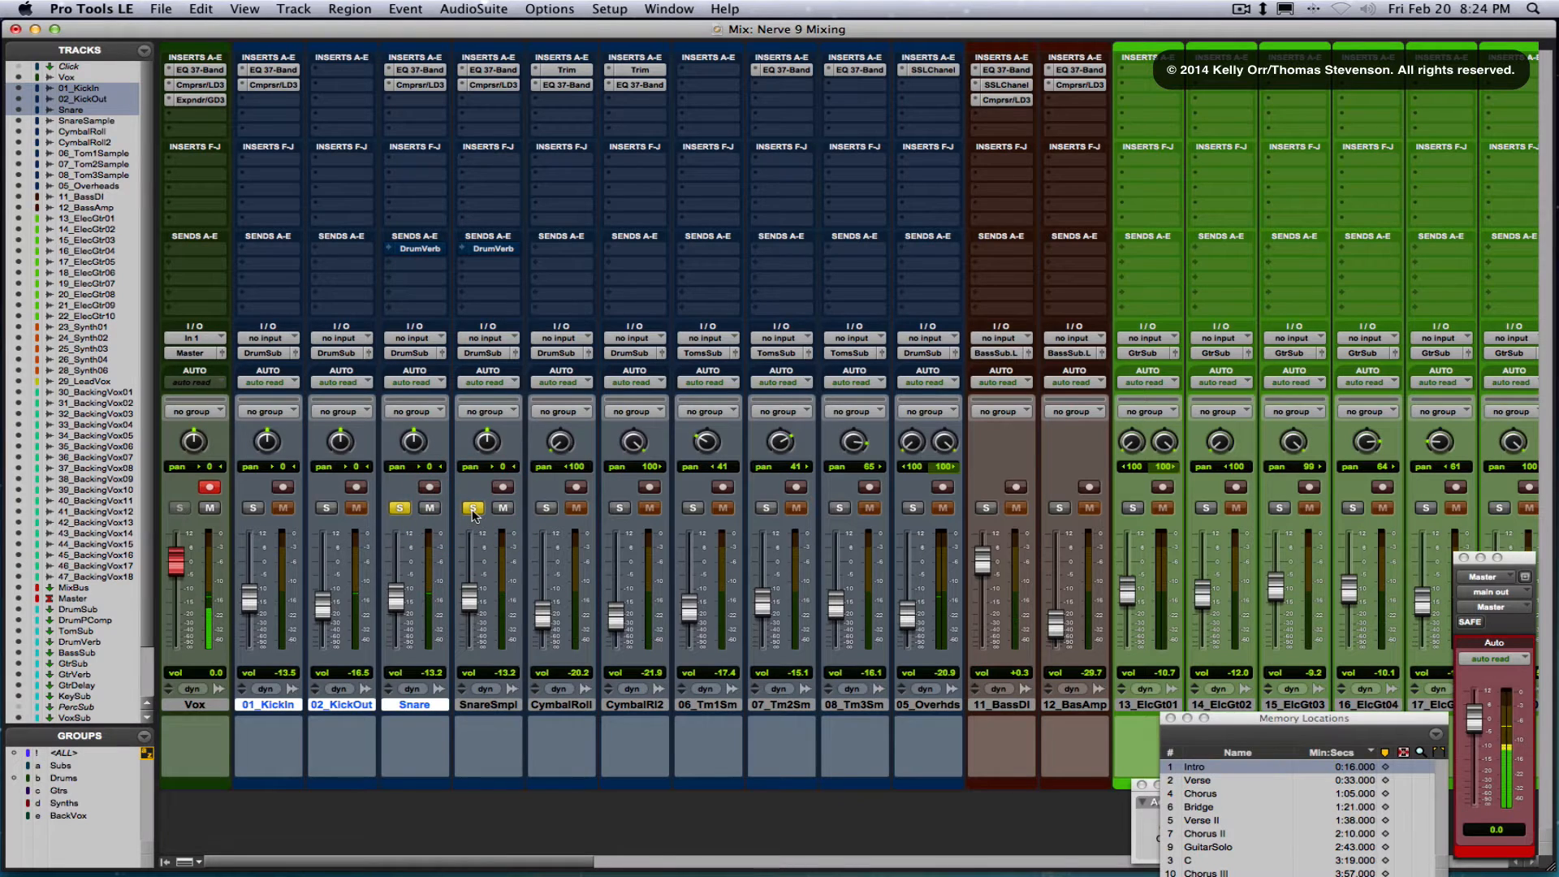
key(space)
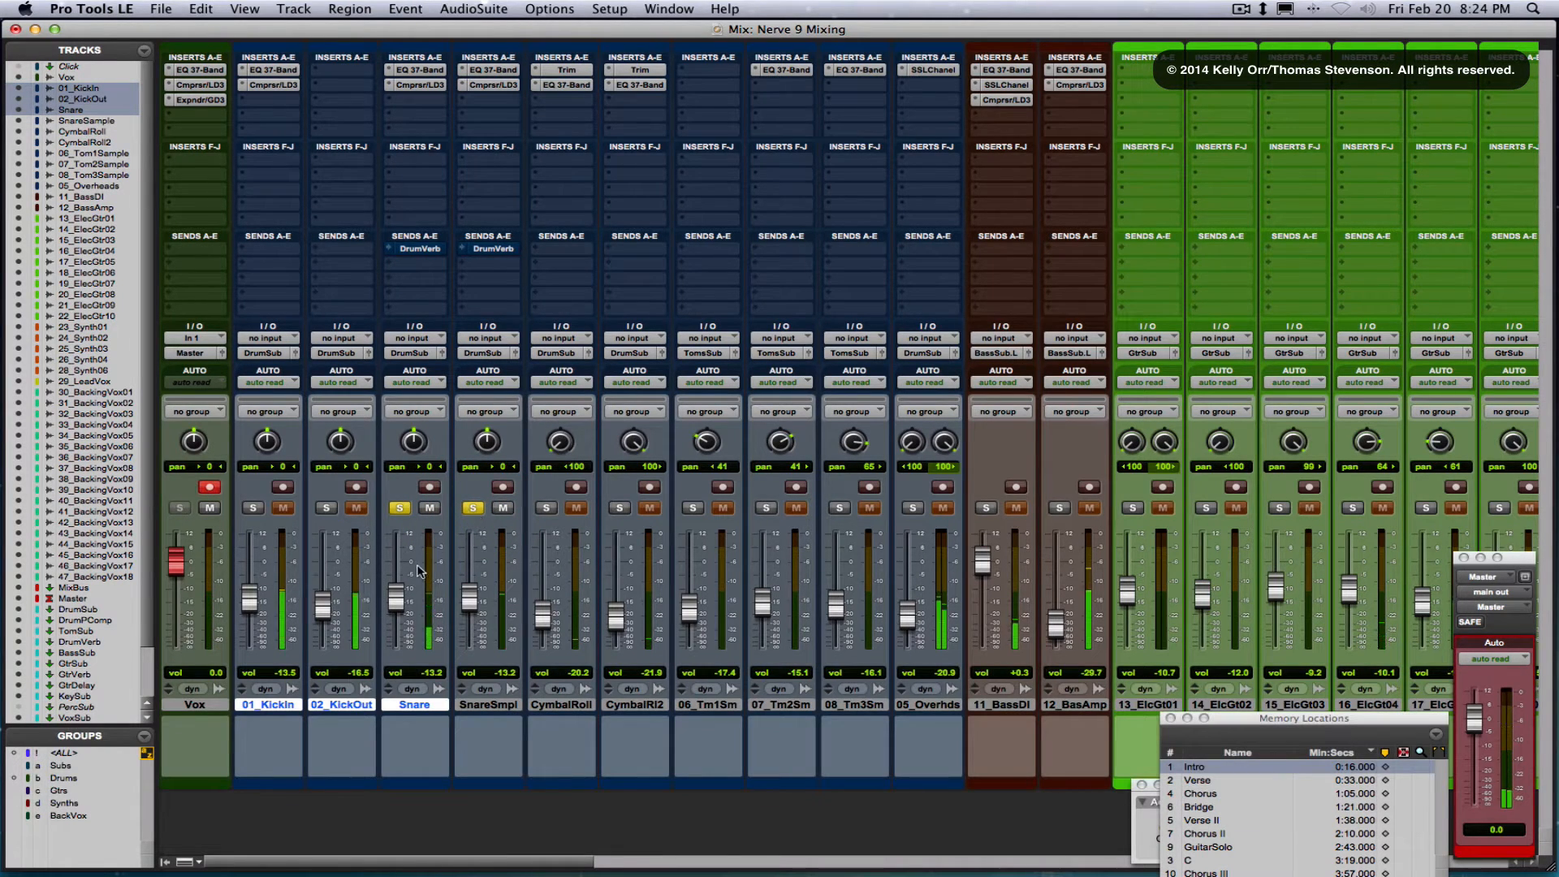
click(429, 509)
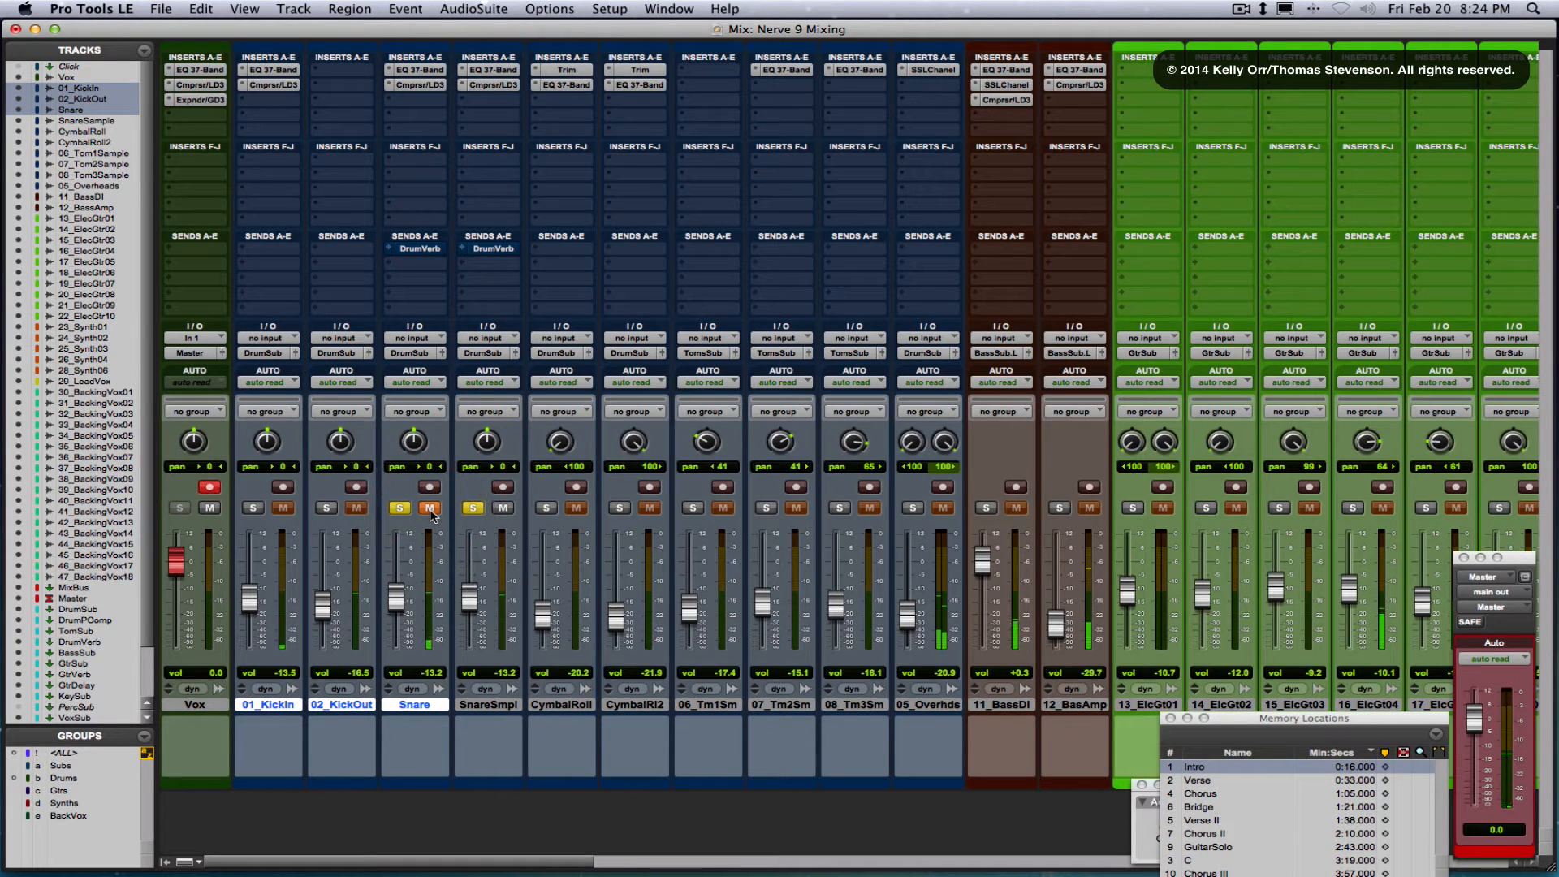
click(430, 508)
click(493, 509)
click(503, 508)
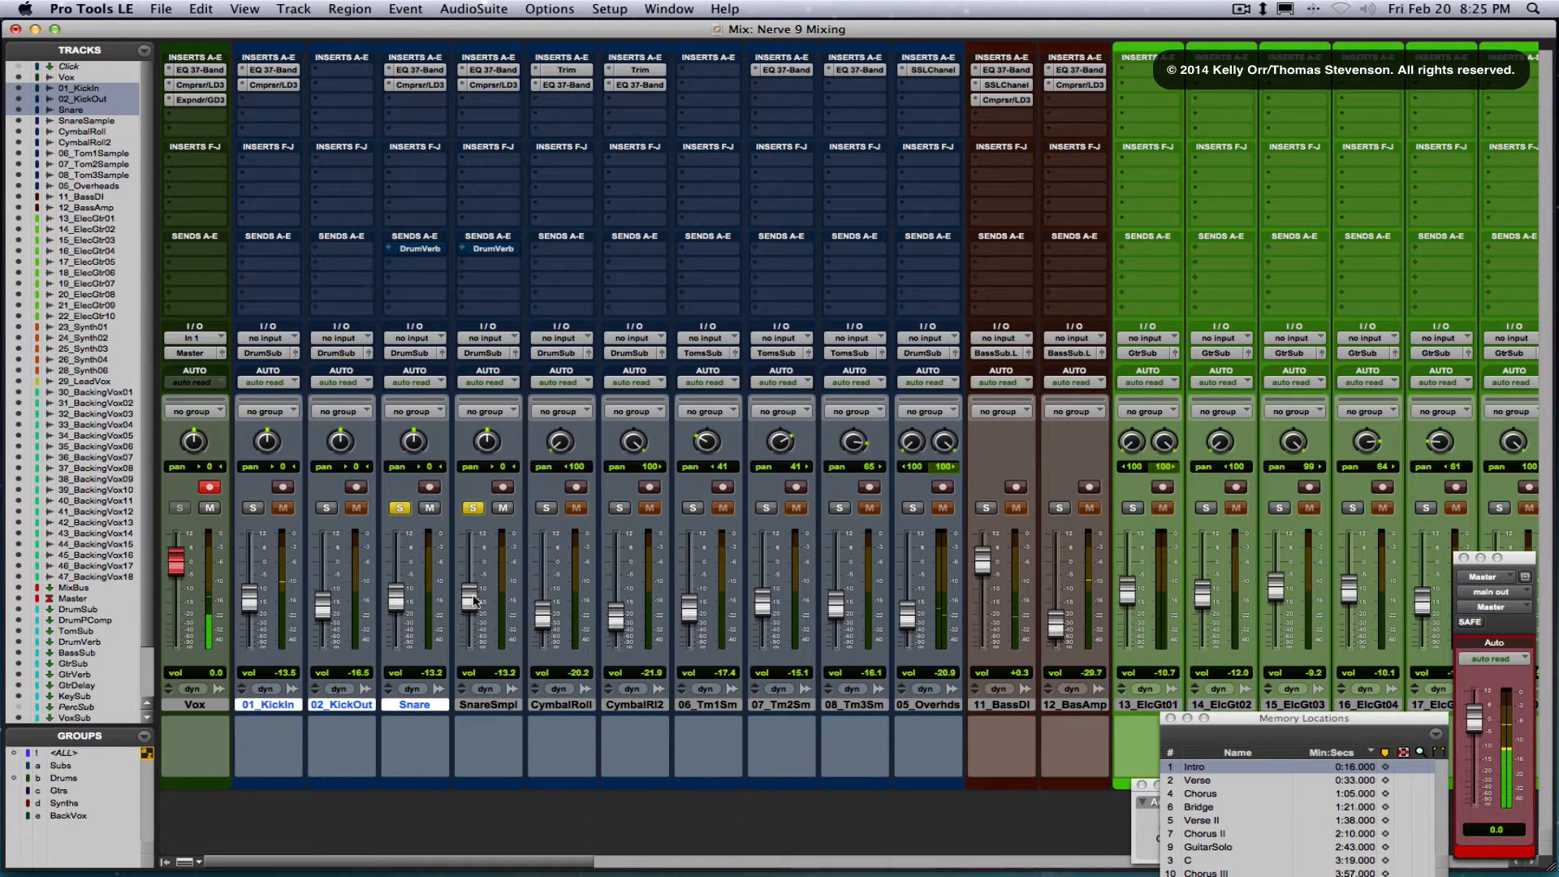
Add 01_KickIn to the soloed snare tracks
click(255, 509)
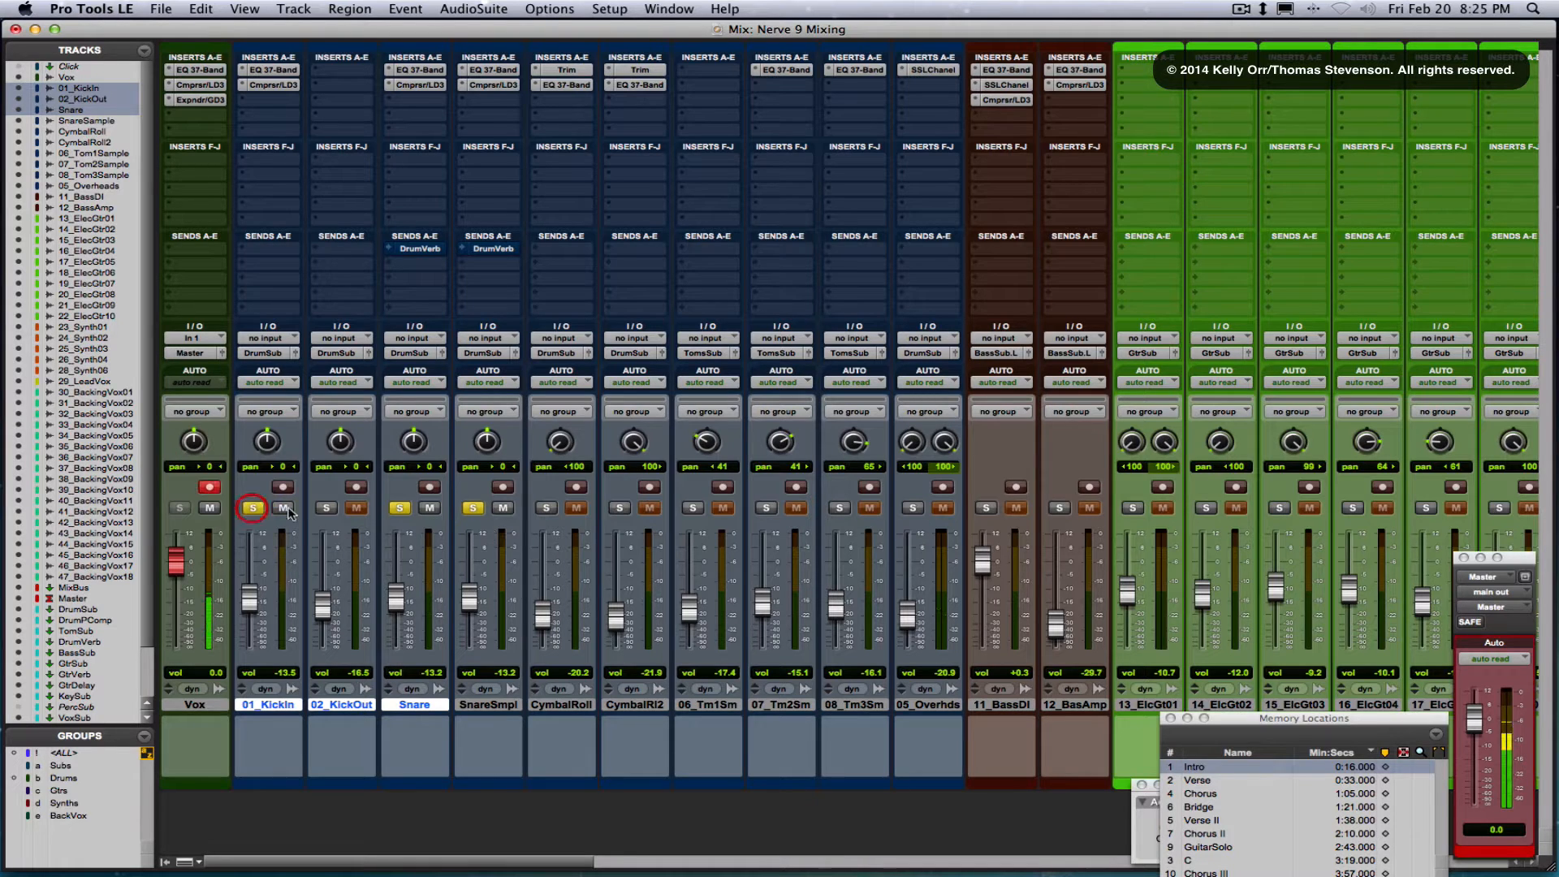
Solo 02_KickOut, both cymbal roll tracks, the three tom sample tracks and the overheads alongside the soloed kick and snare tracks
click(326, 510)
click(548, 508)
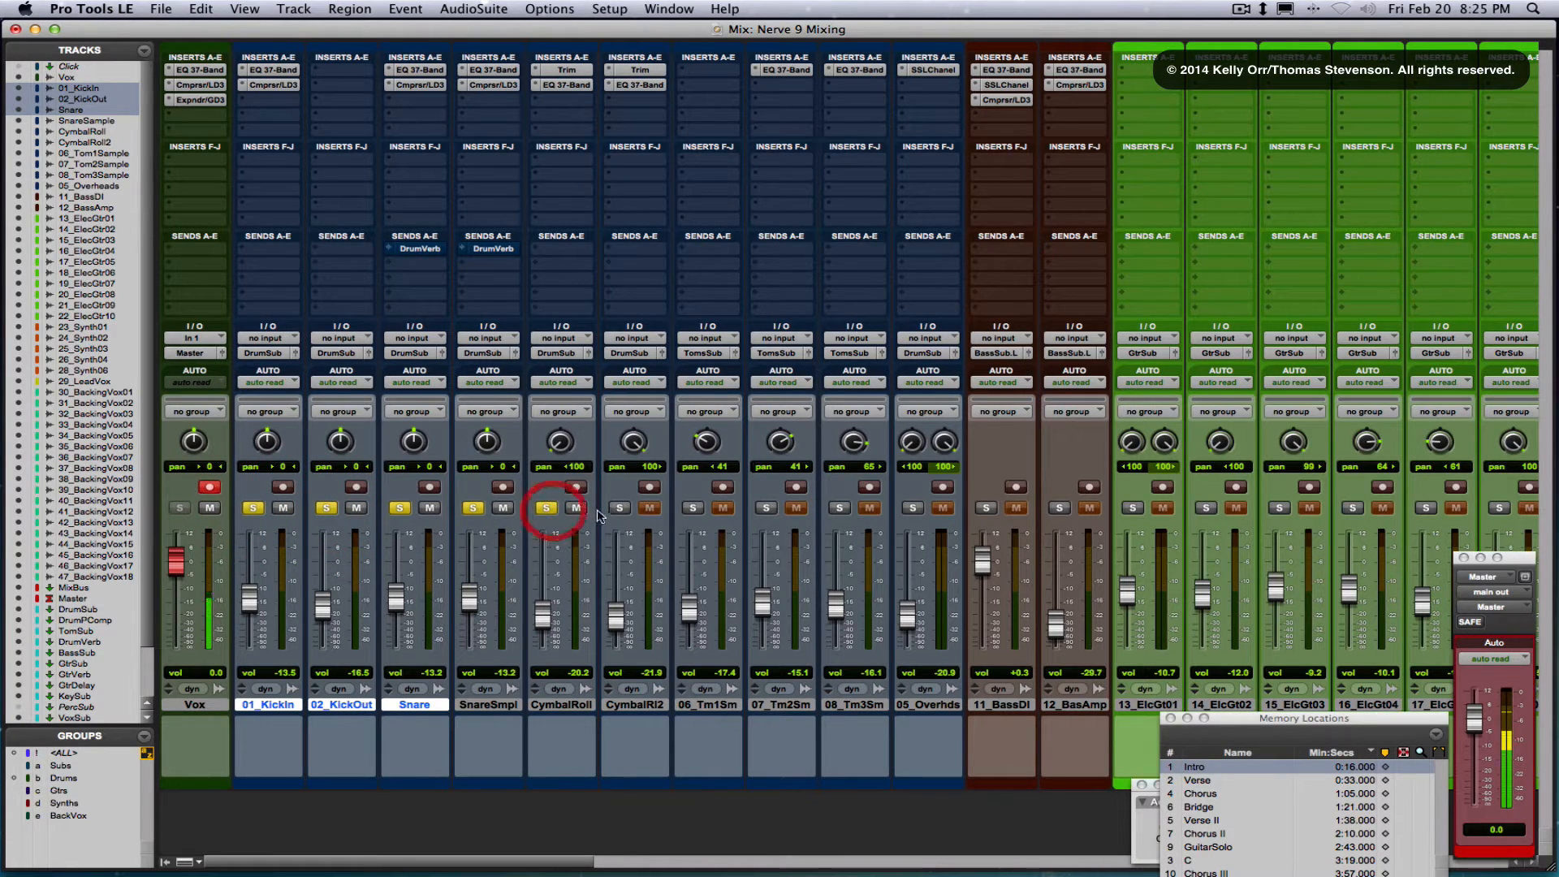
click(619, 509)
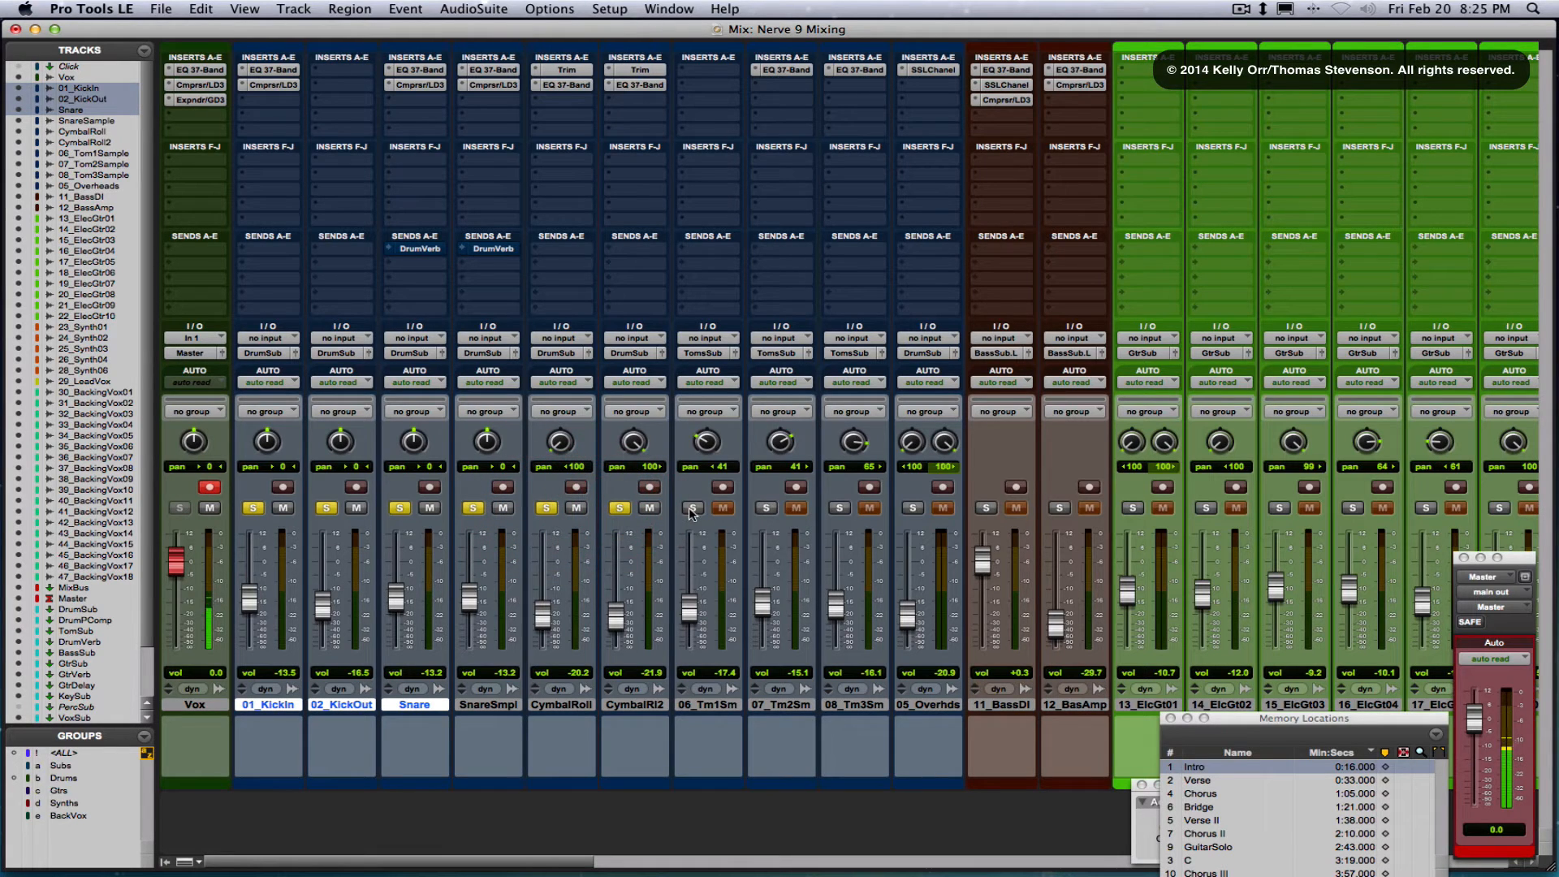
click(693, 508)
click(765, 509)
click(839, 508)
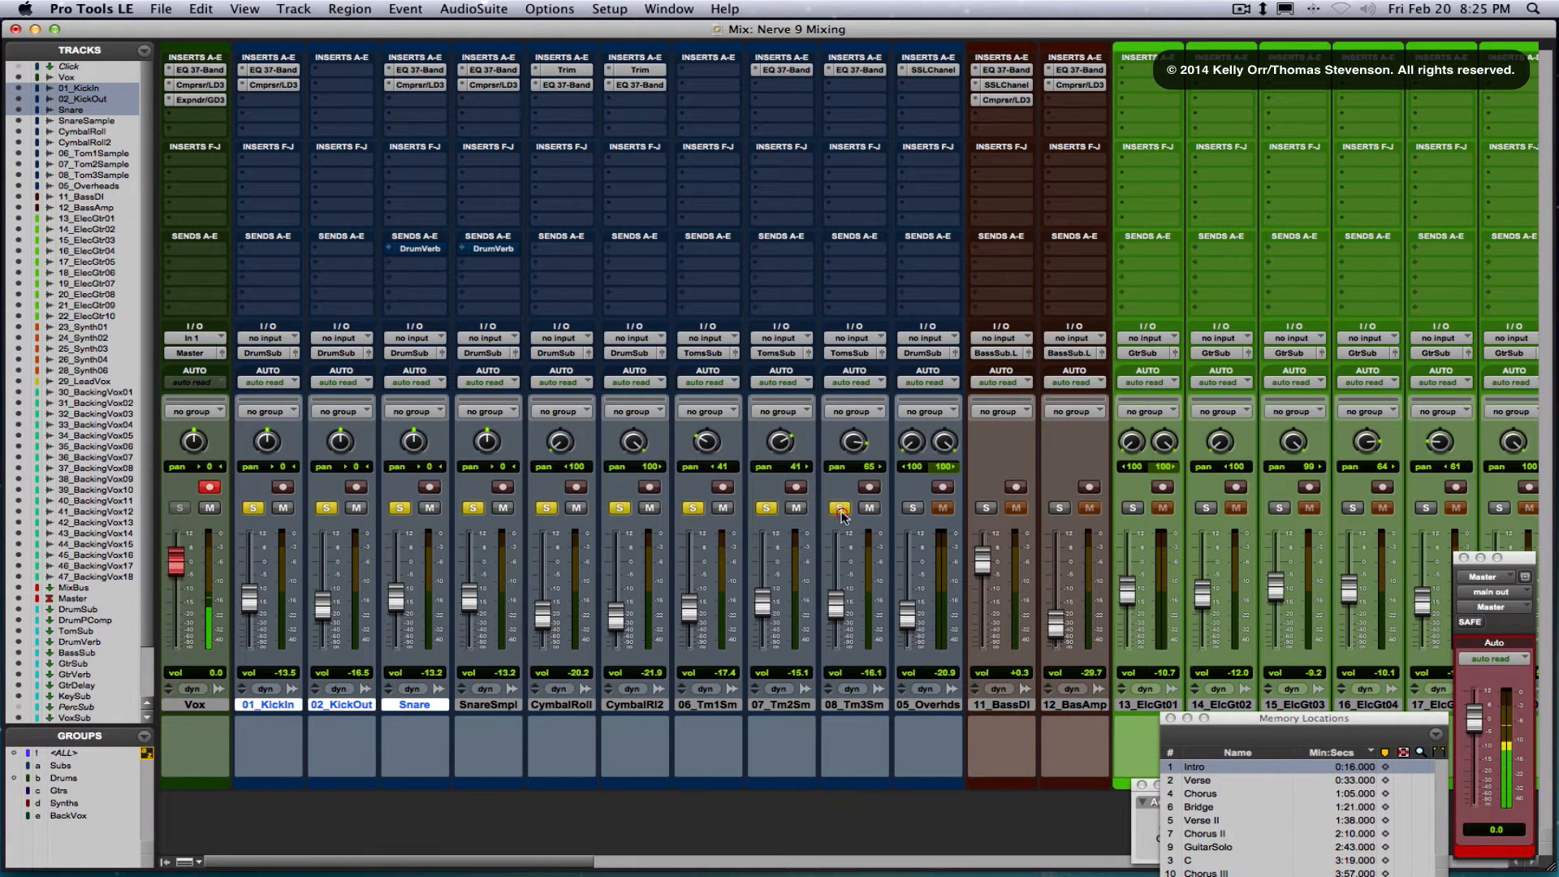
click(912, 510)
Look over the drum submix channels and their inserts, and play back the soloed drum tracks
scroll(845, 367, right, 20)
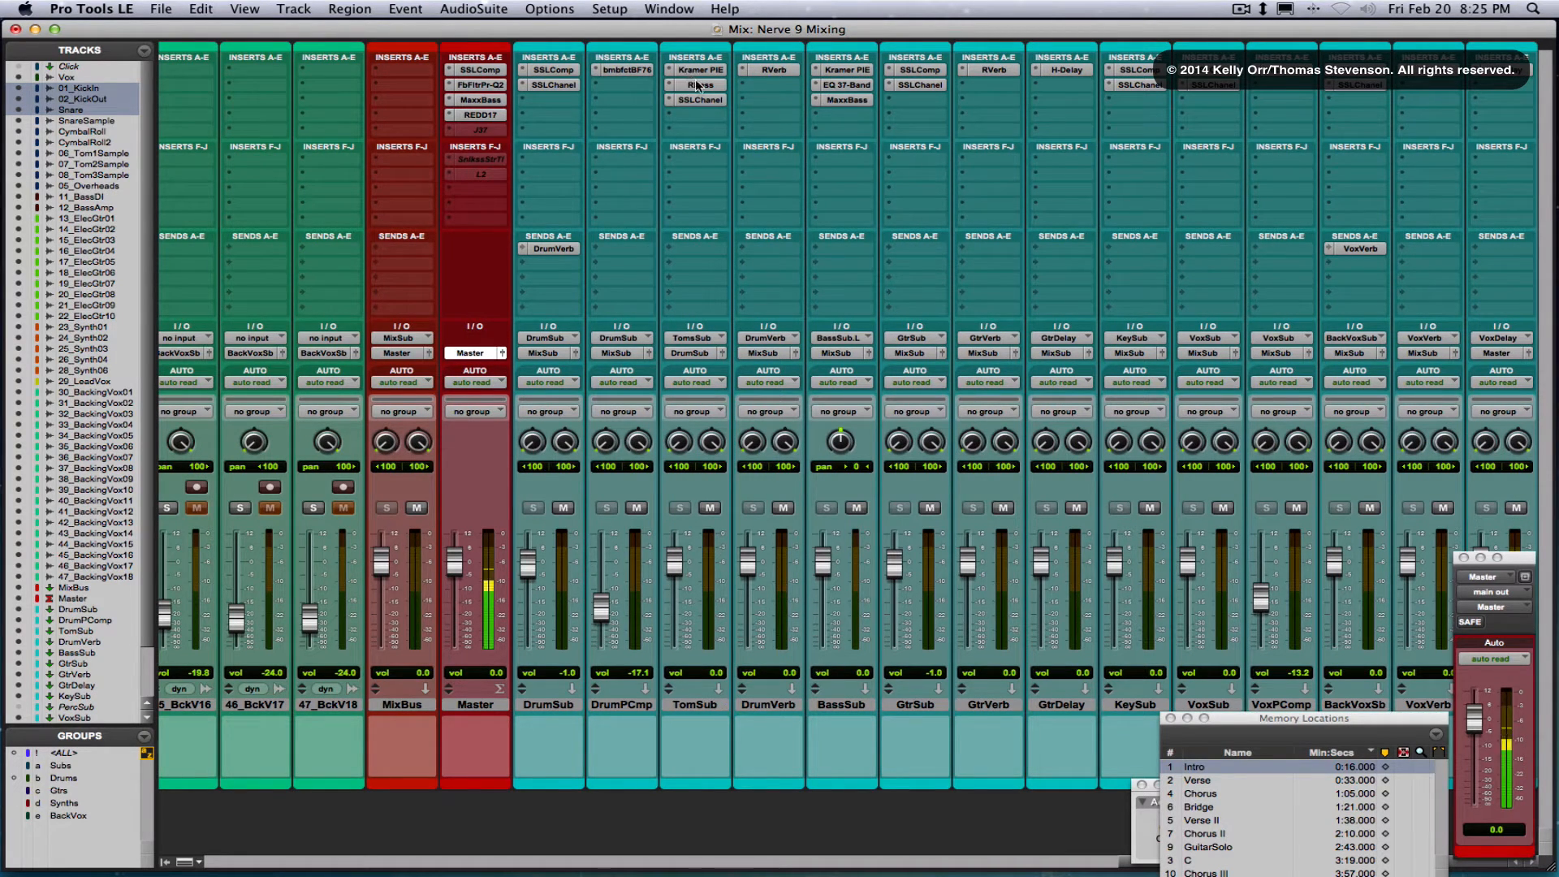
scroll(708, 147, left, 20)
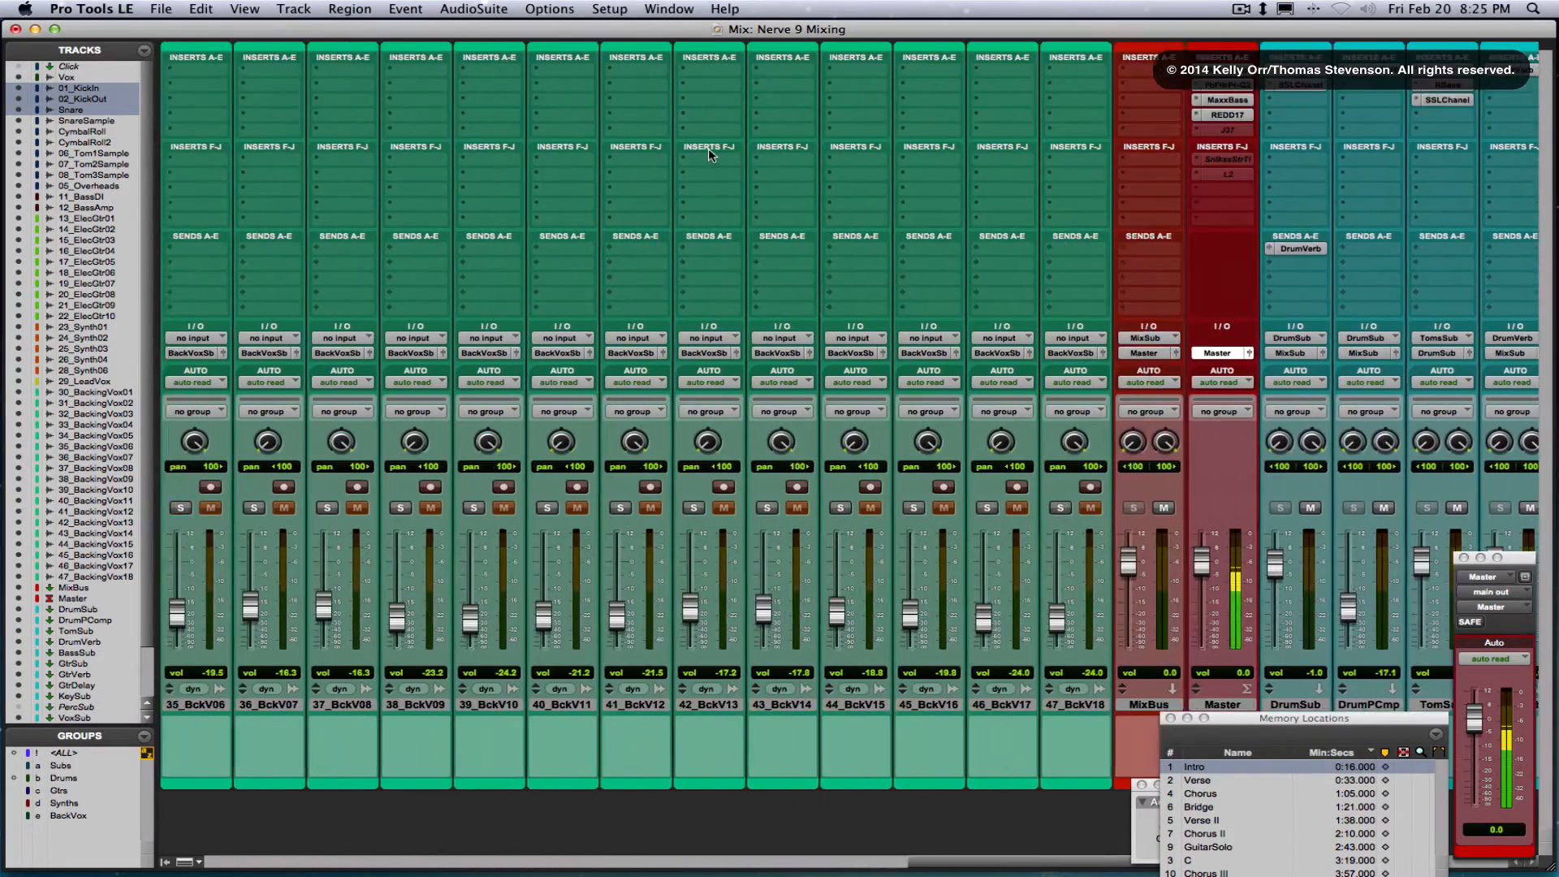
scroll(708, 154, left, 20)
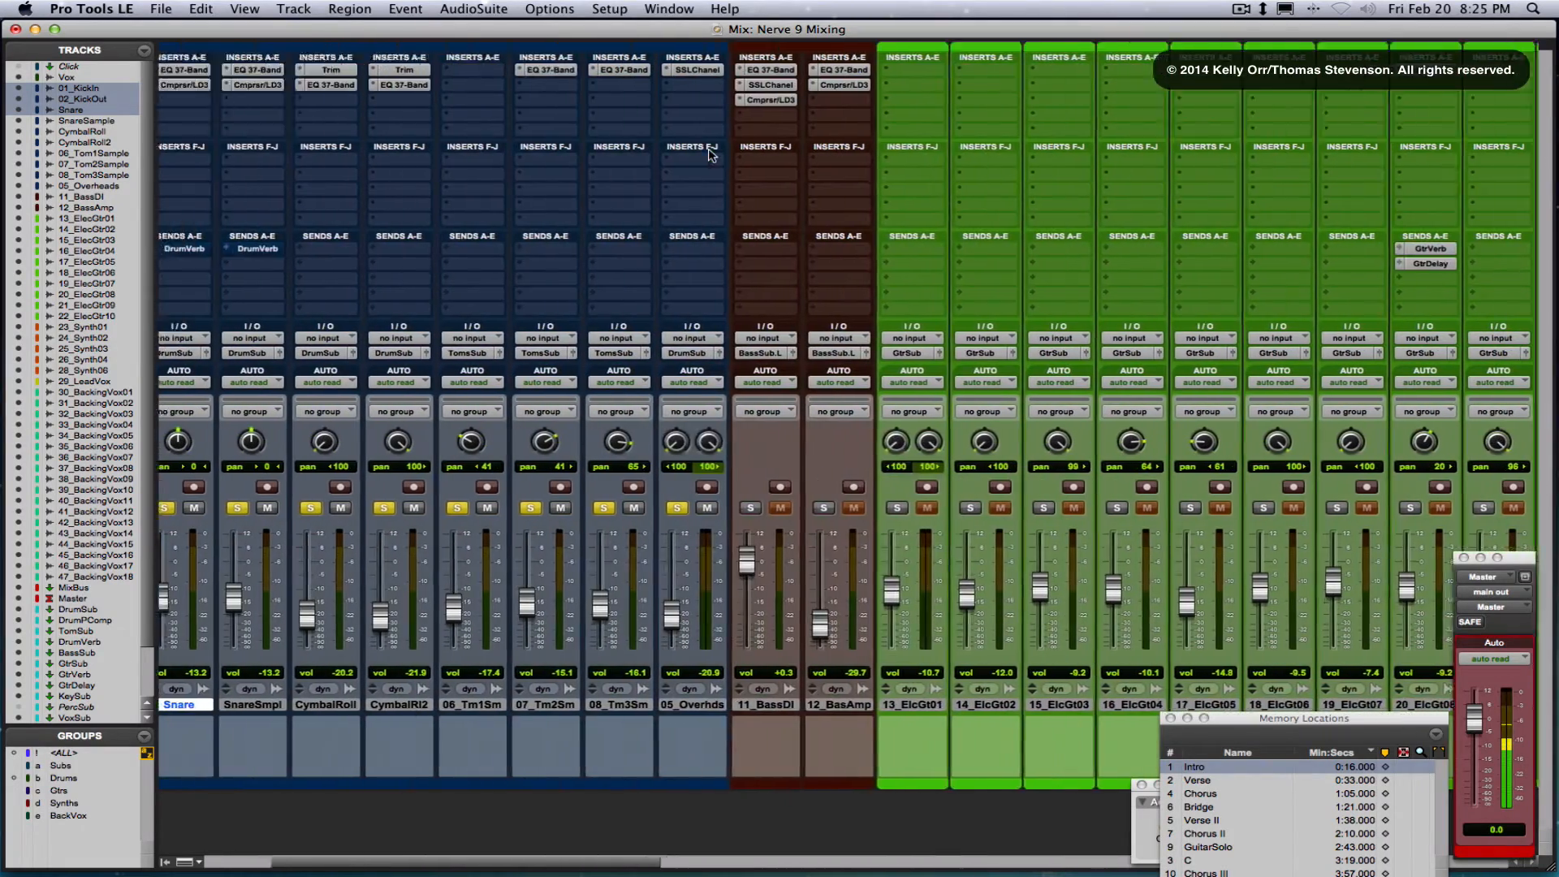
key(space)
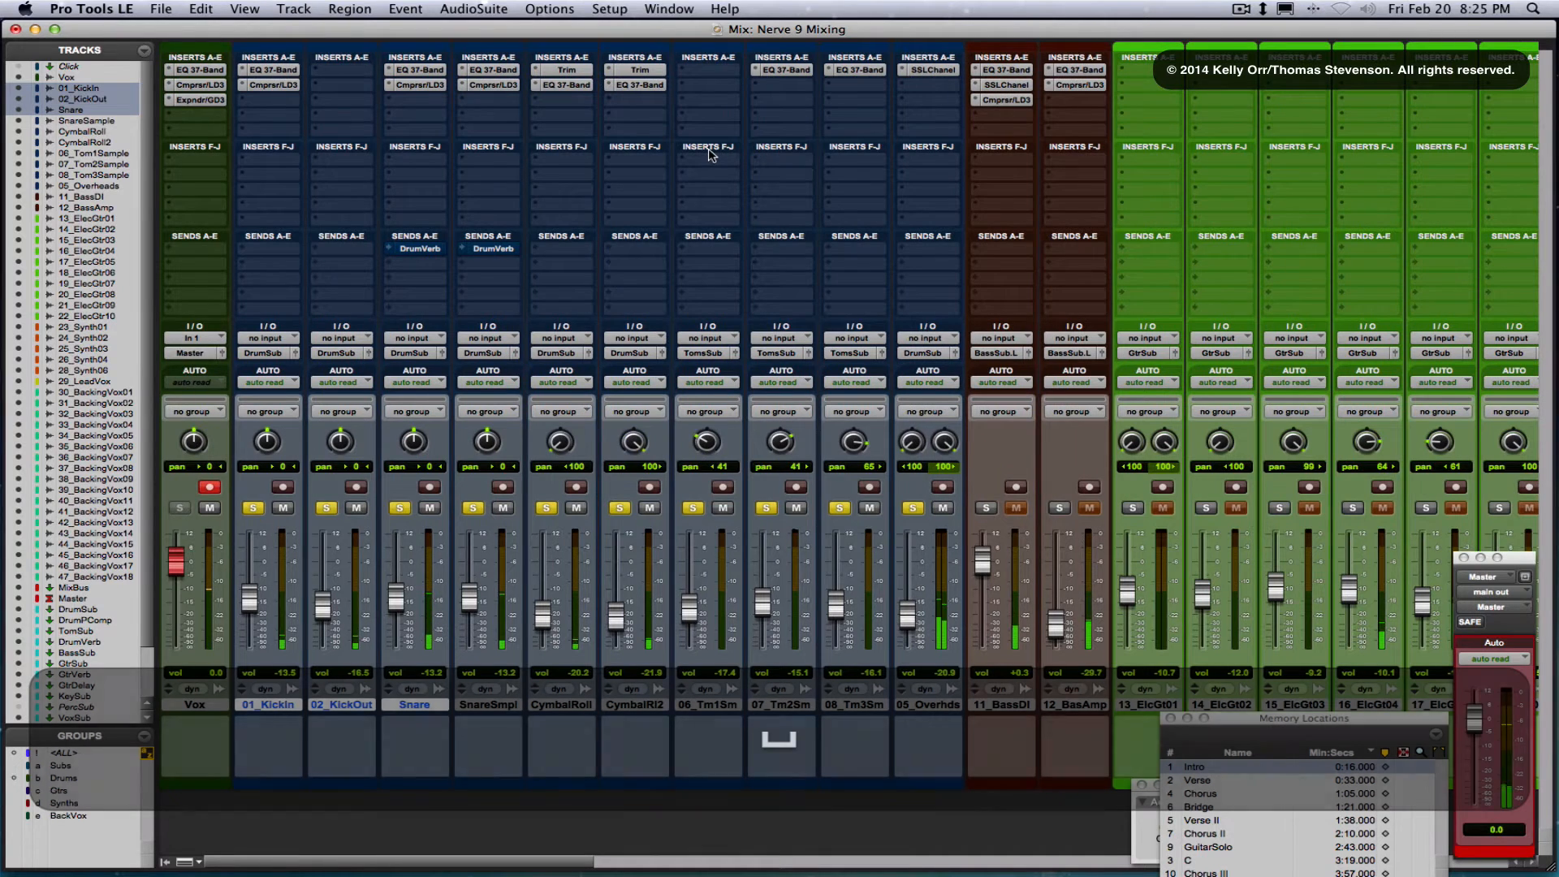
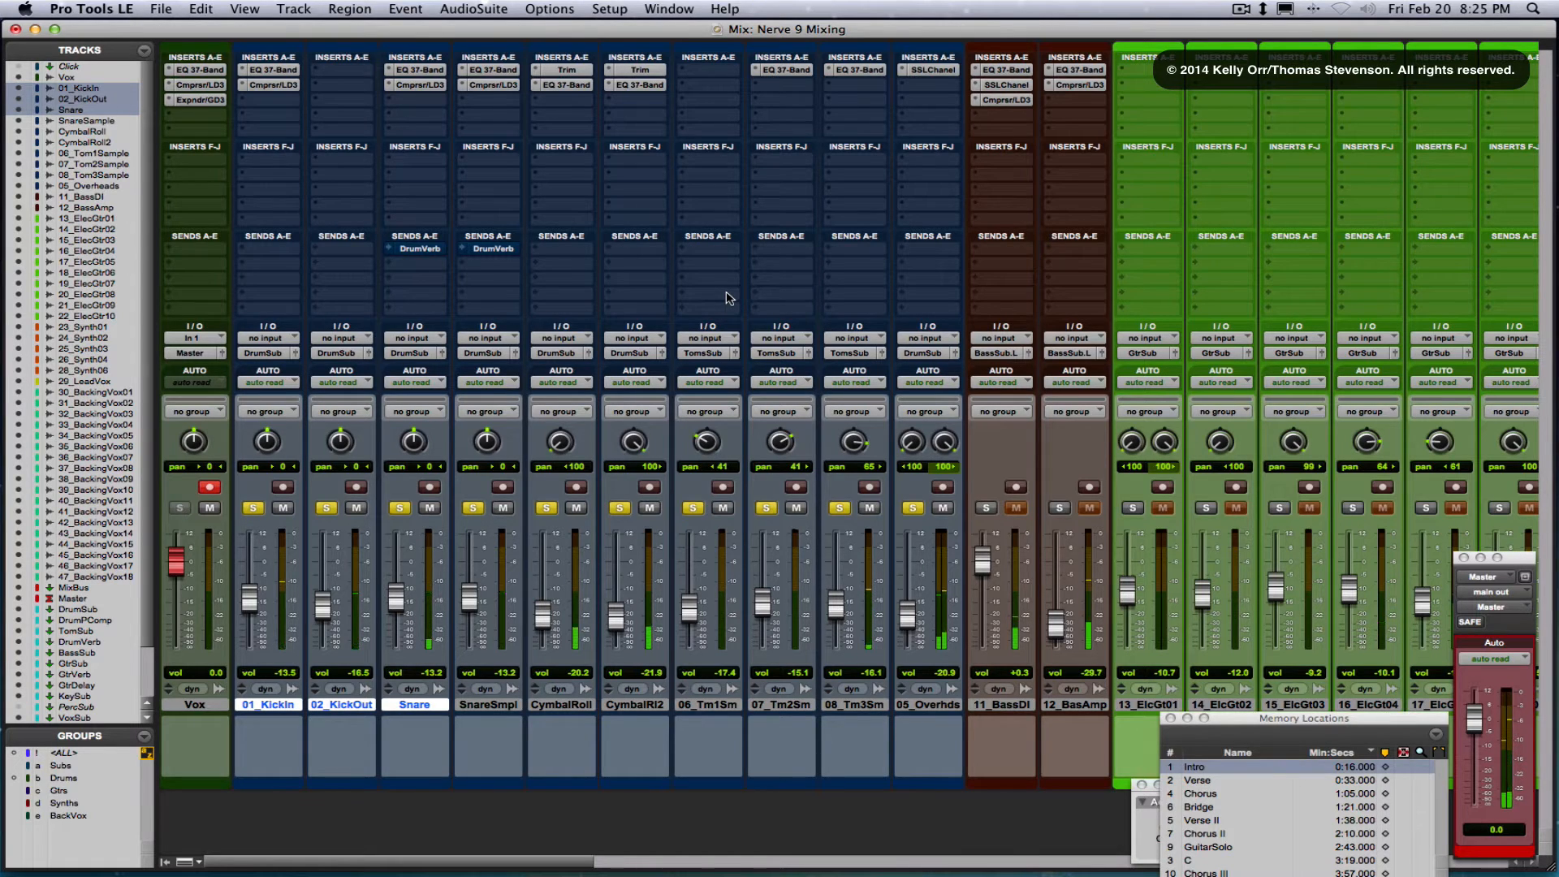
Select 2:05 to 2:14 across the three tom sample tracks in the Edit window, play it, and return to the Mix window
key(shift+super+0)
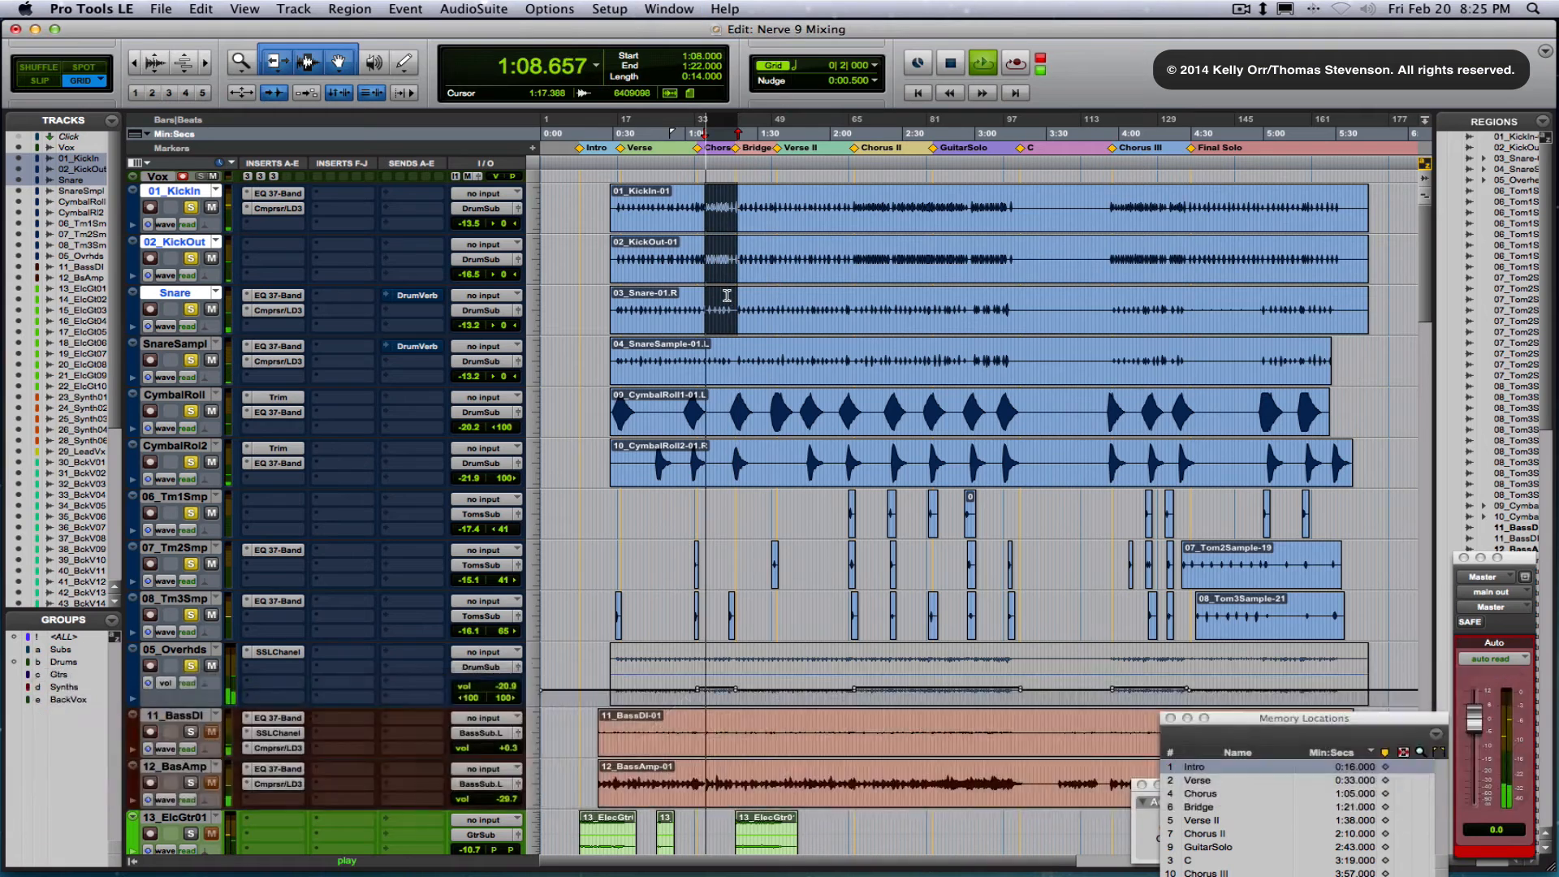
key(space)
drag(844, 505, 863, 599)
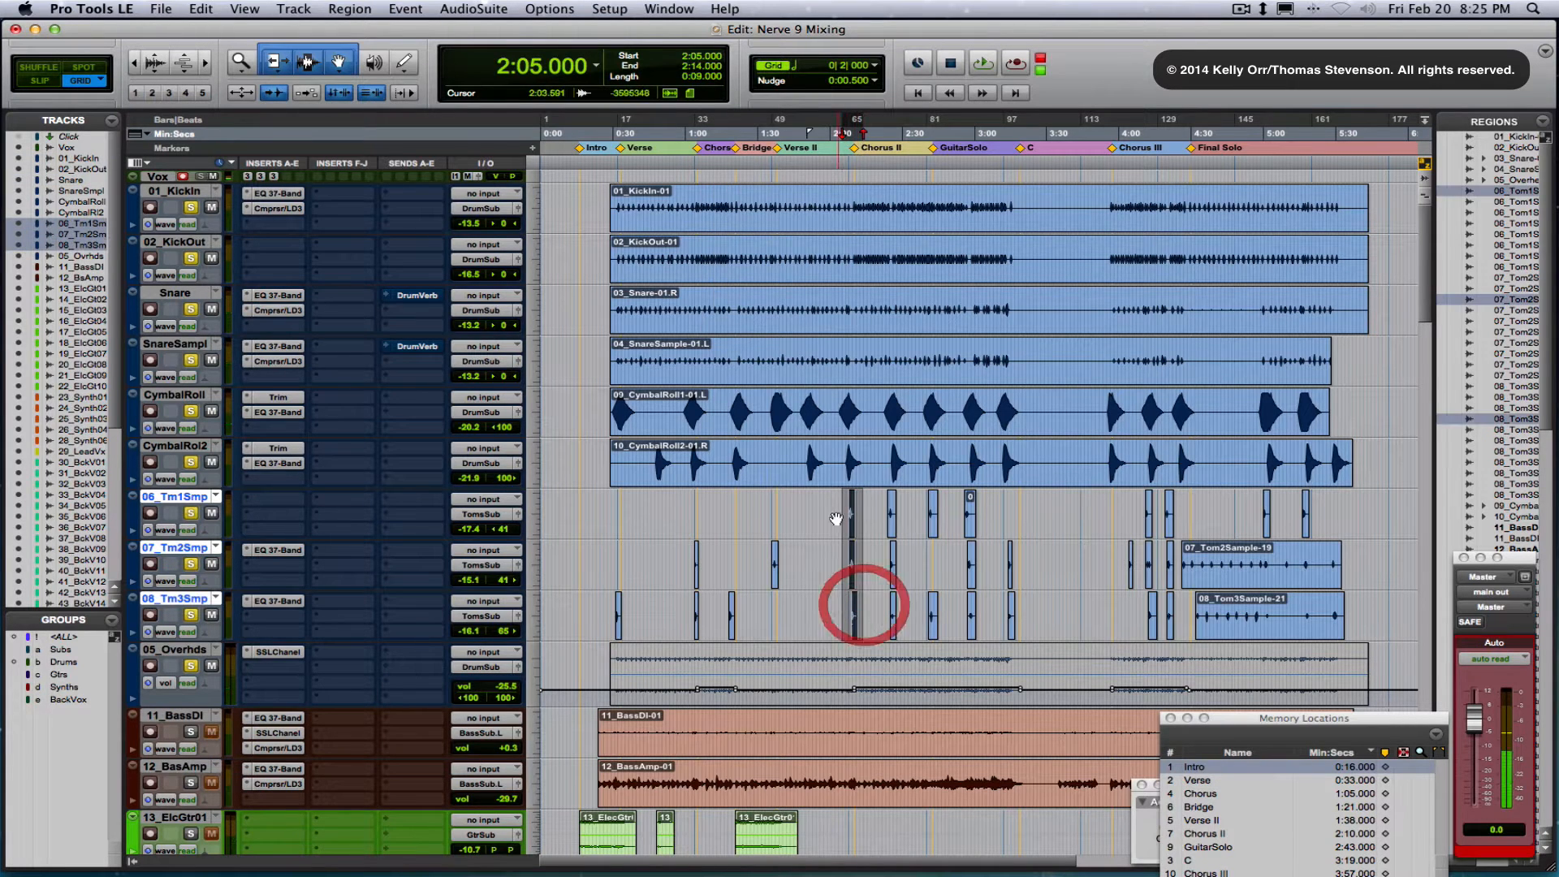
key(space)
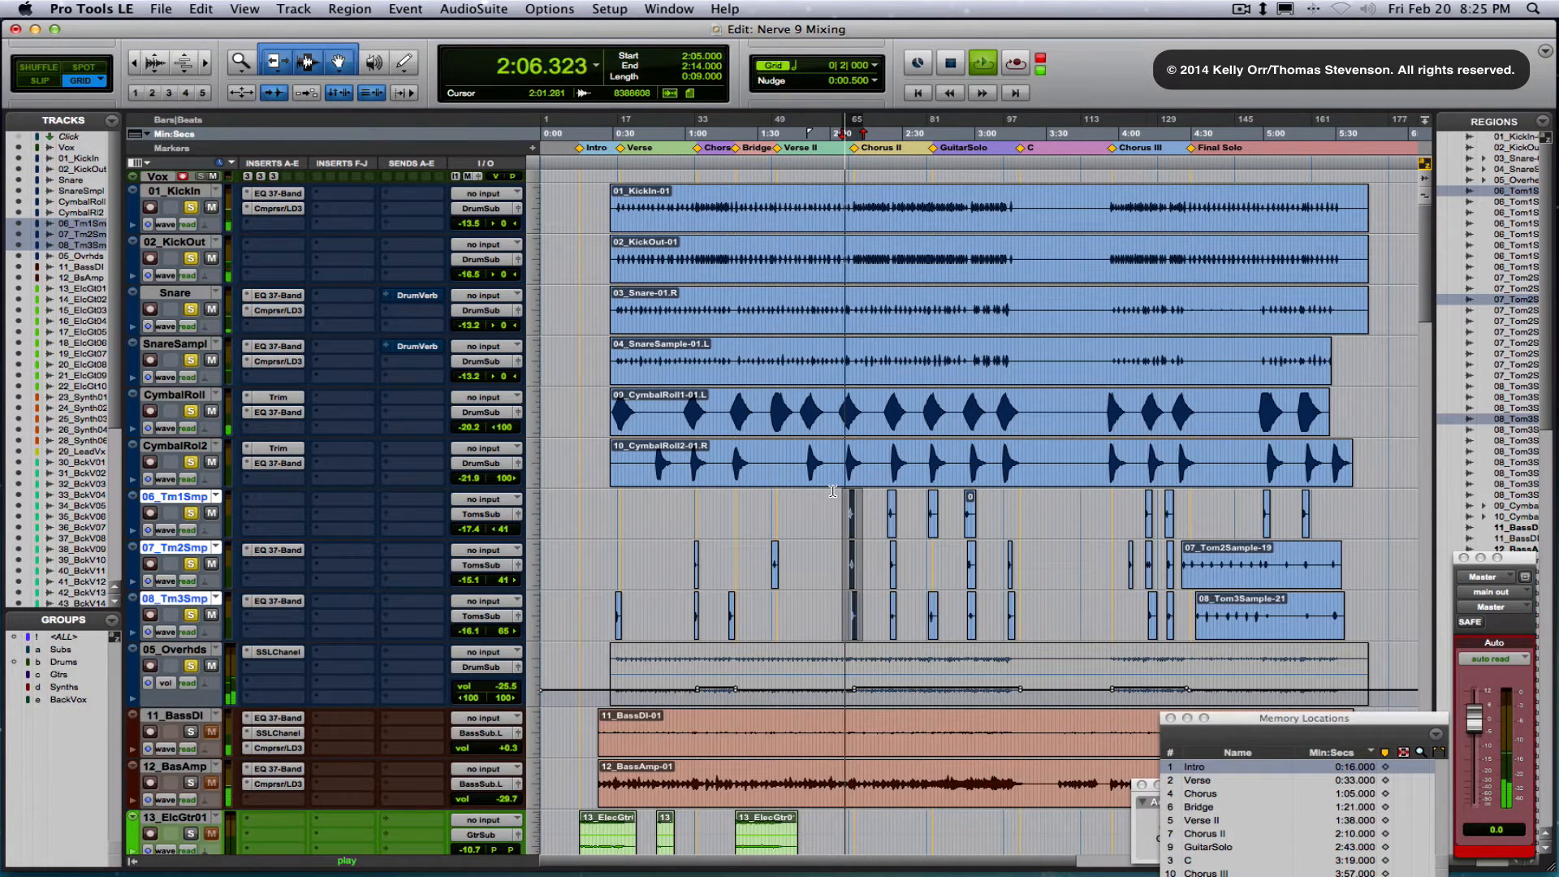
key(shift+super+0)
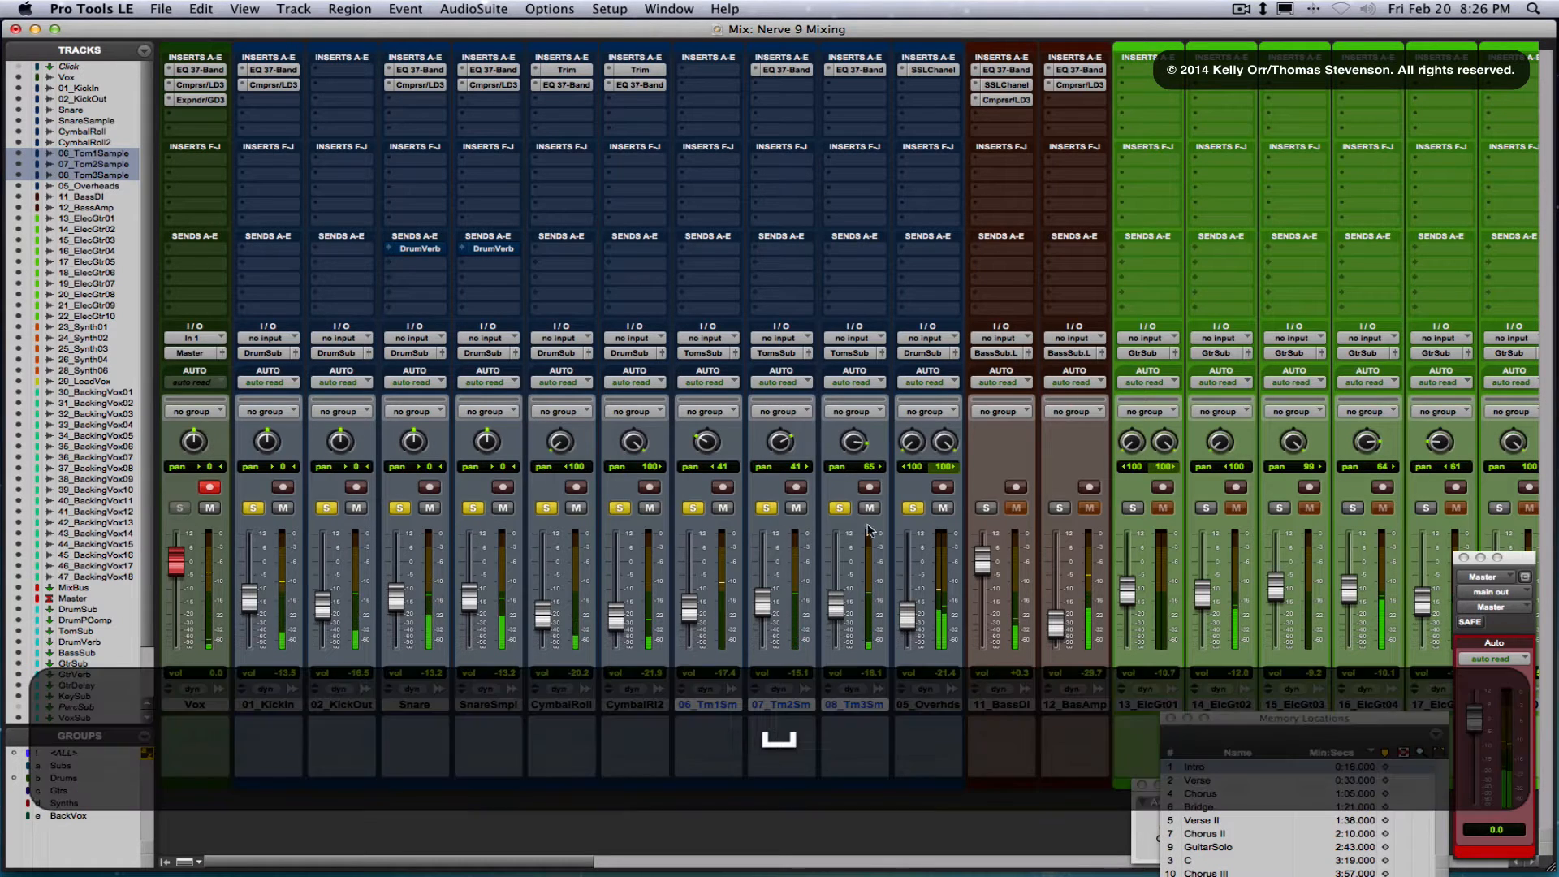
Solo only the 11_BassDI track and open its EQ 3 7-Band insert, moving the plug-in clear of the bass channels
click(986, 508)
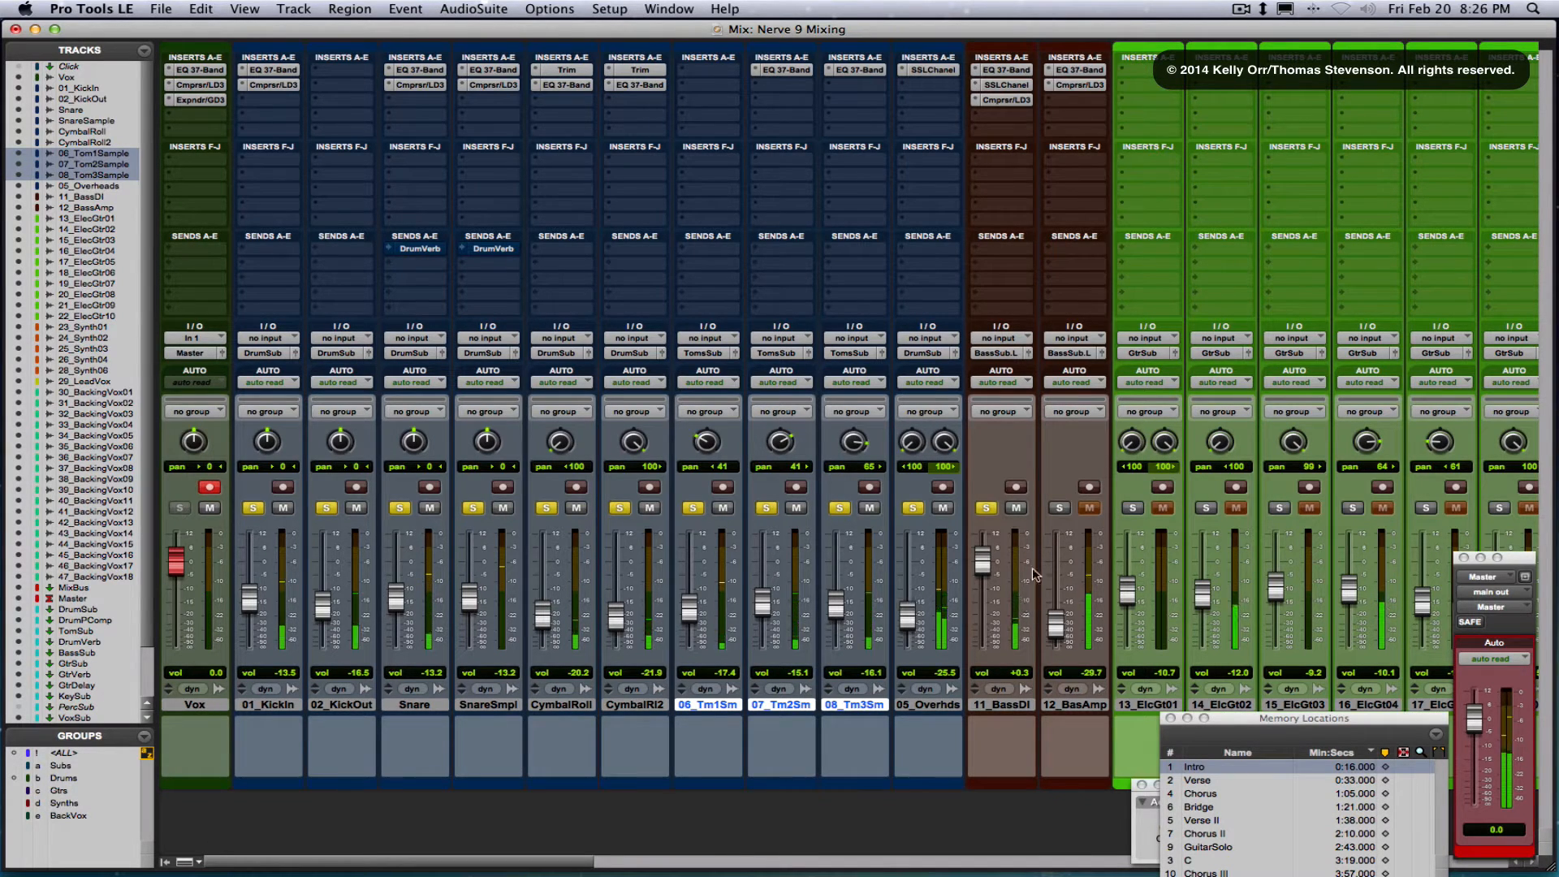
click(1010, 71)
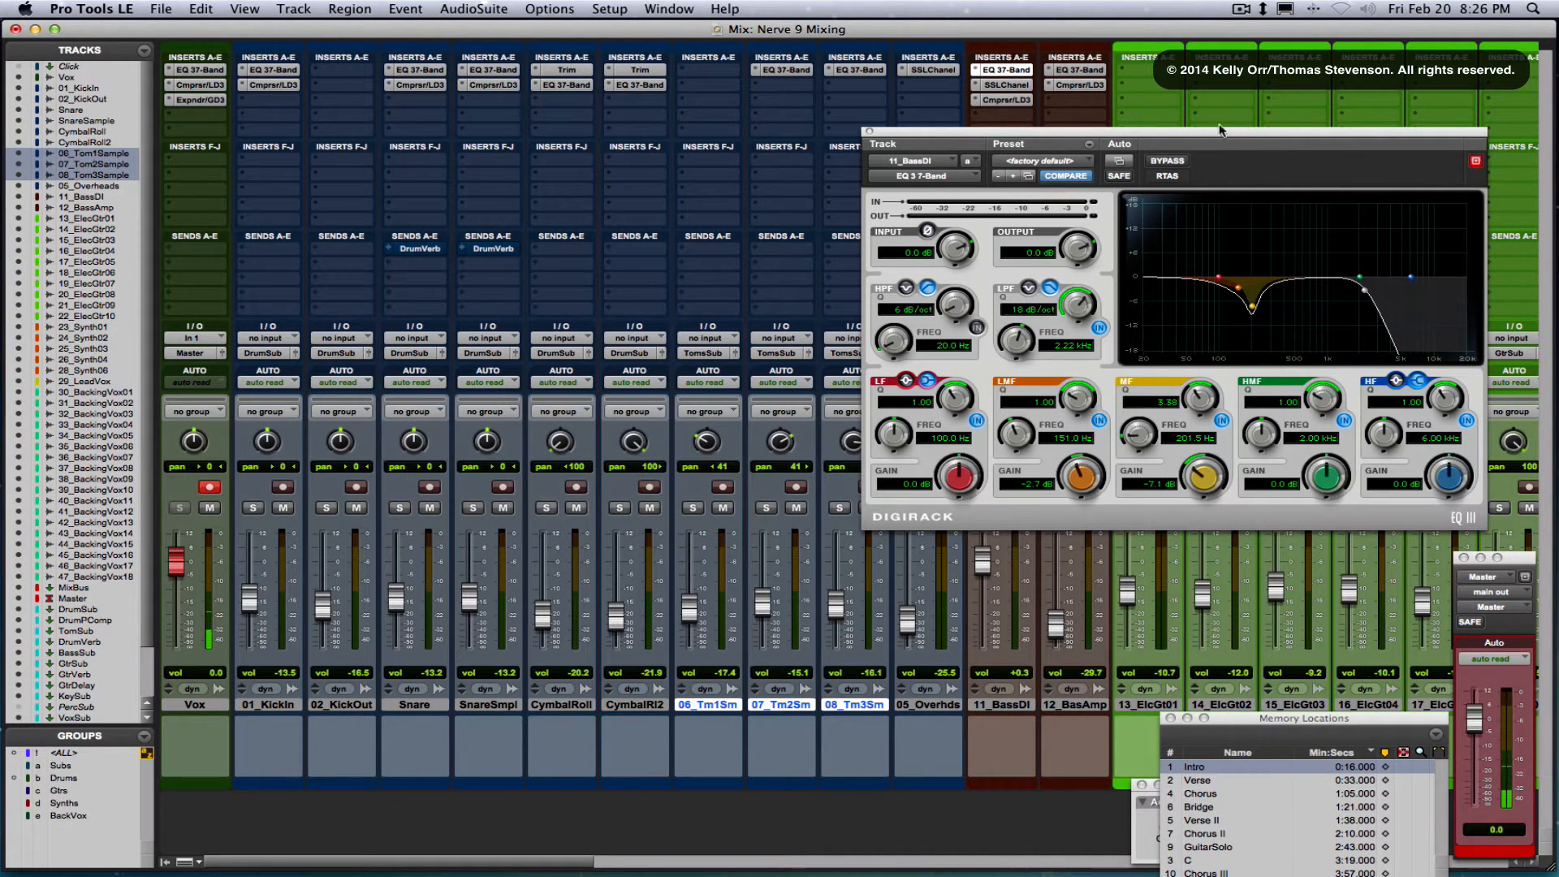
drag(1220, 137, 585, 149)
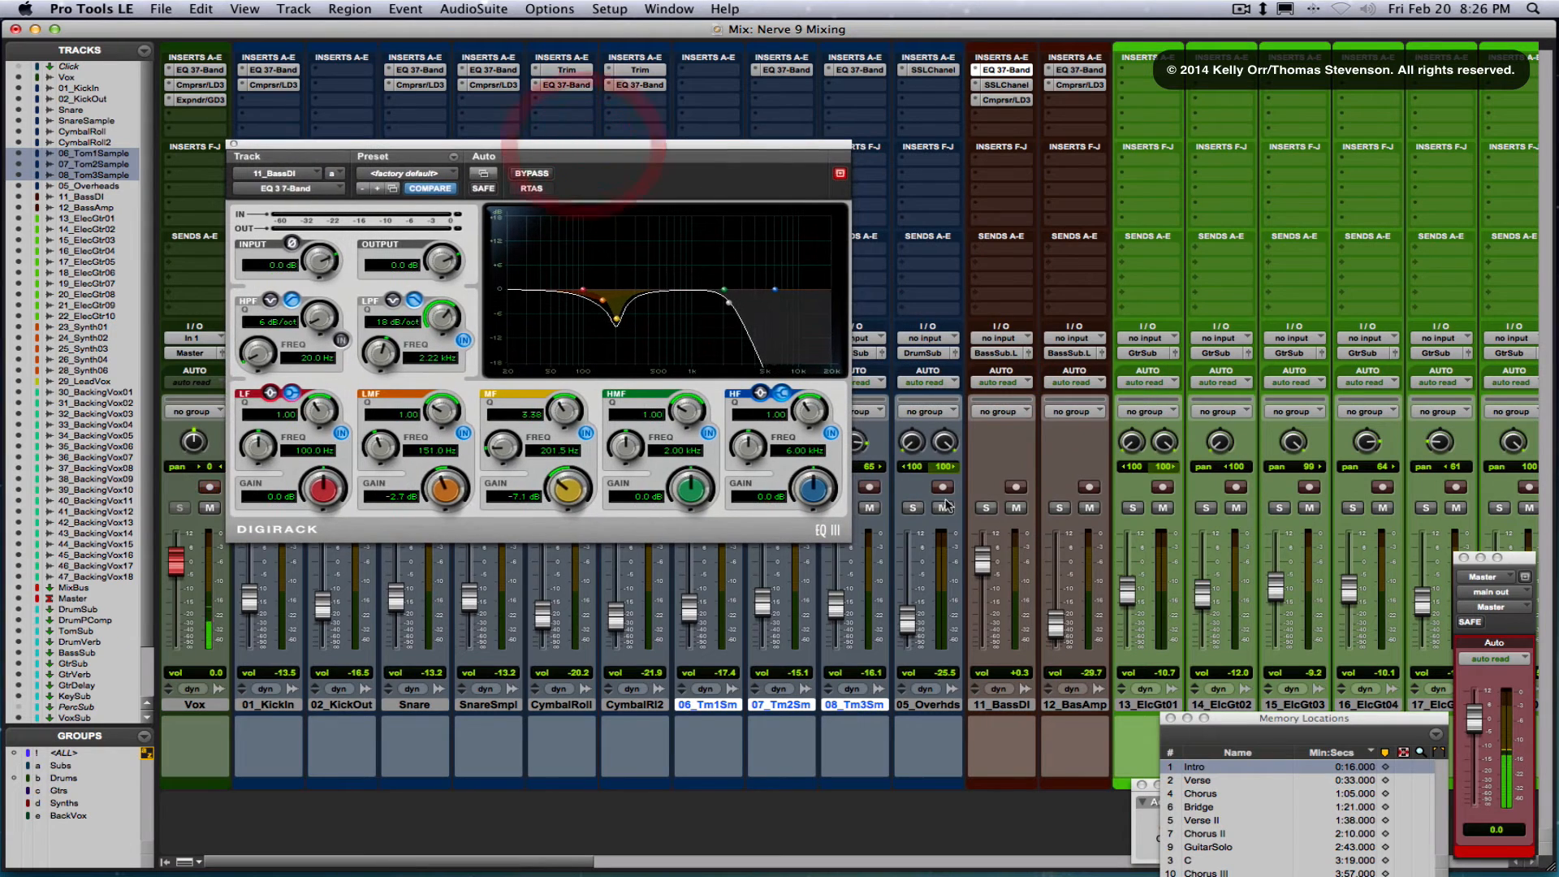
click(985, 507)
Bypass the EQ, SSLChannel and Compressor/Limiter inserts on 11_BassDI and play the unprocessed bass
click(530, 173)
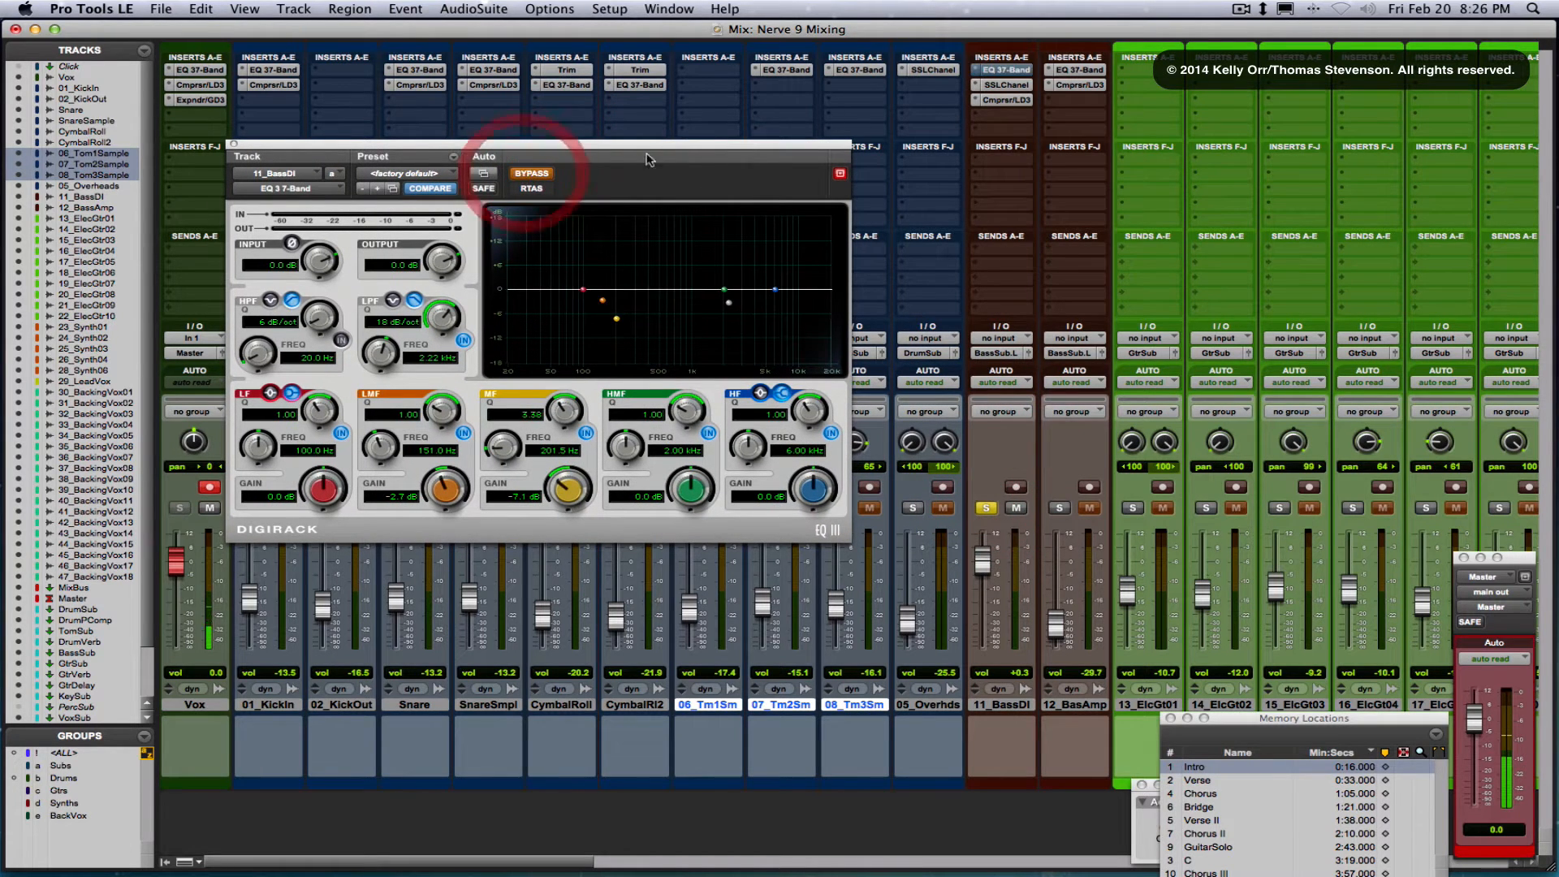
click(1007, 84)
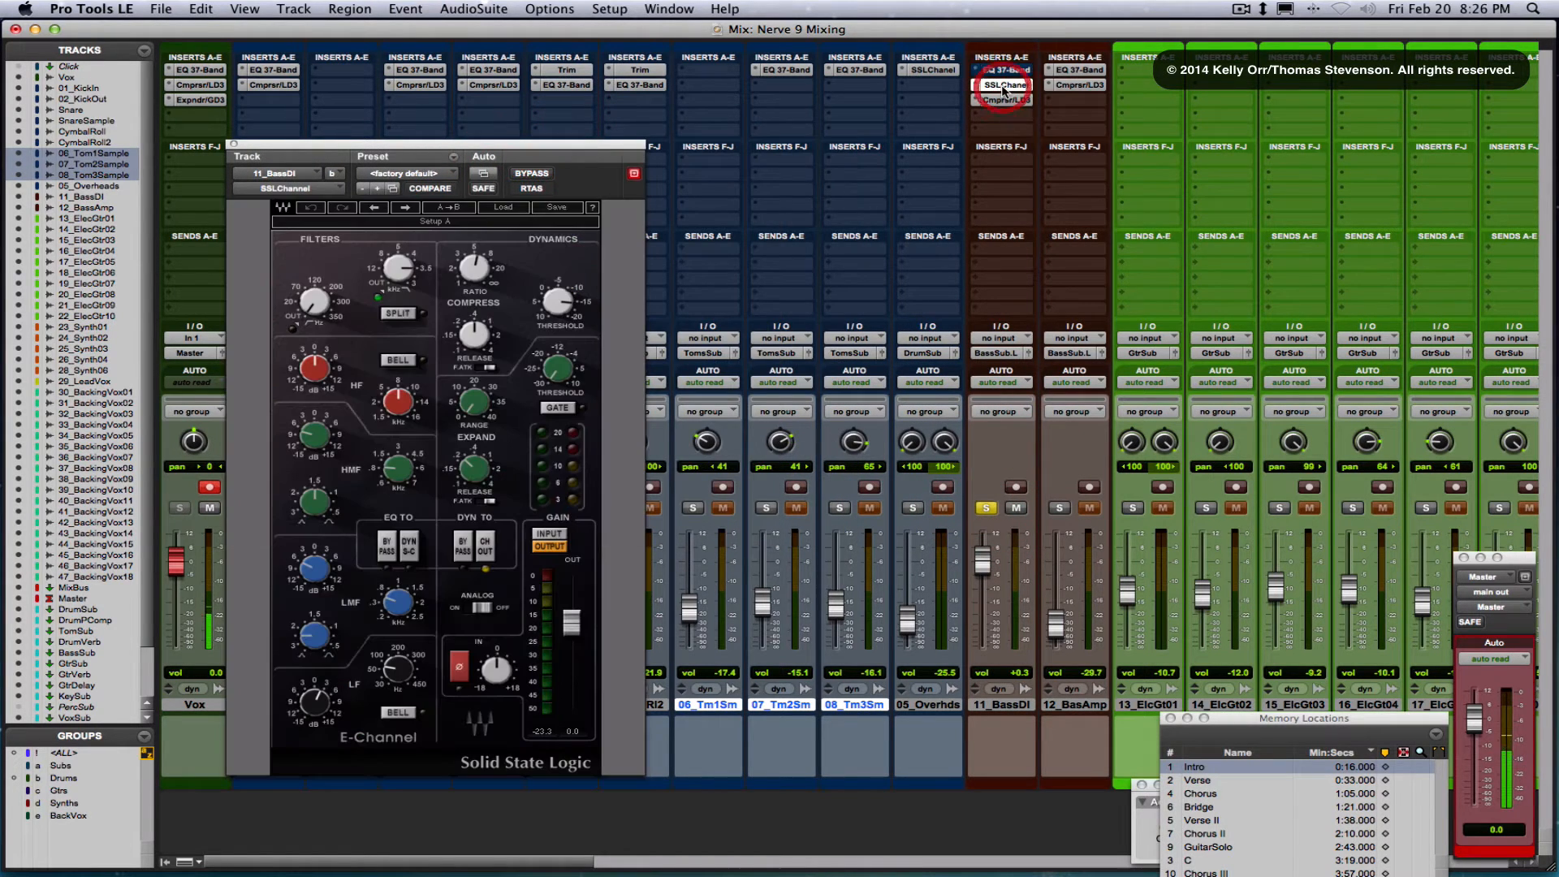
click(532, 173)
click(1015, 100)
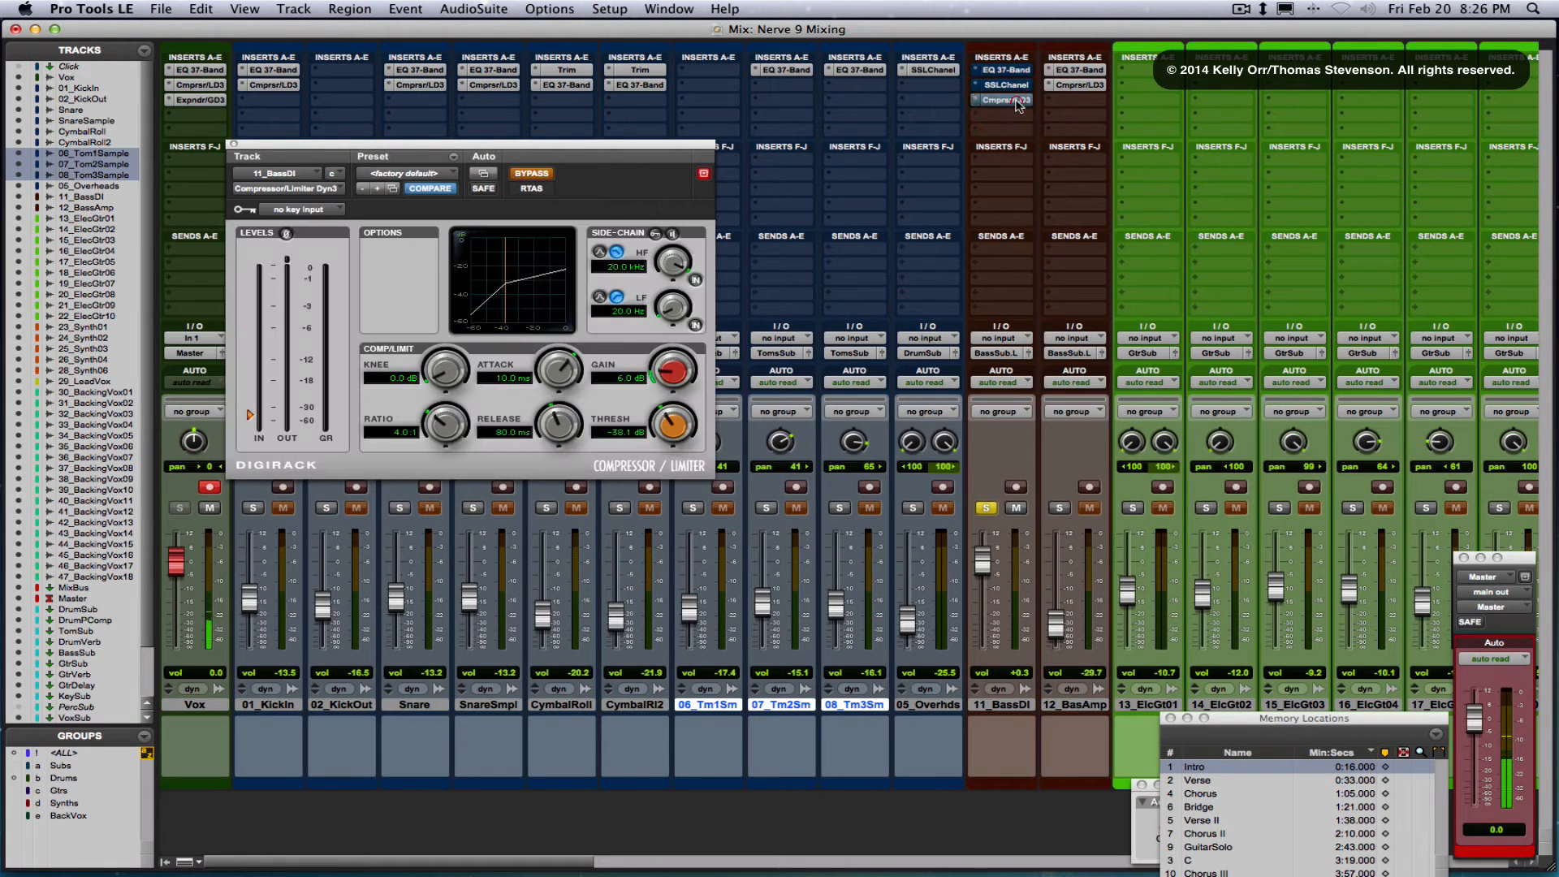
key(space)
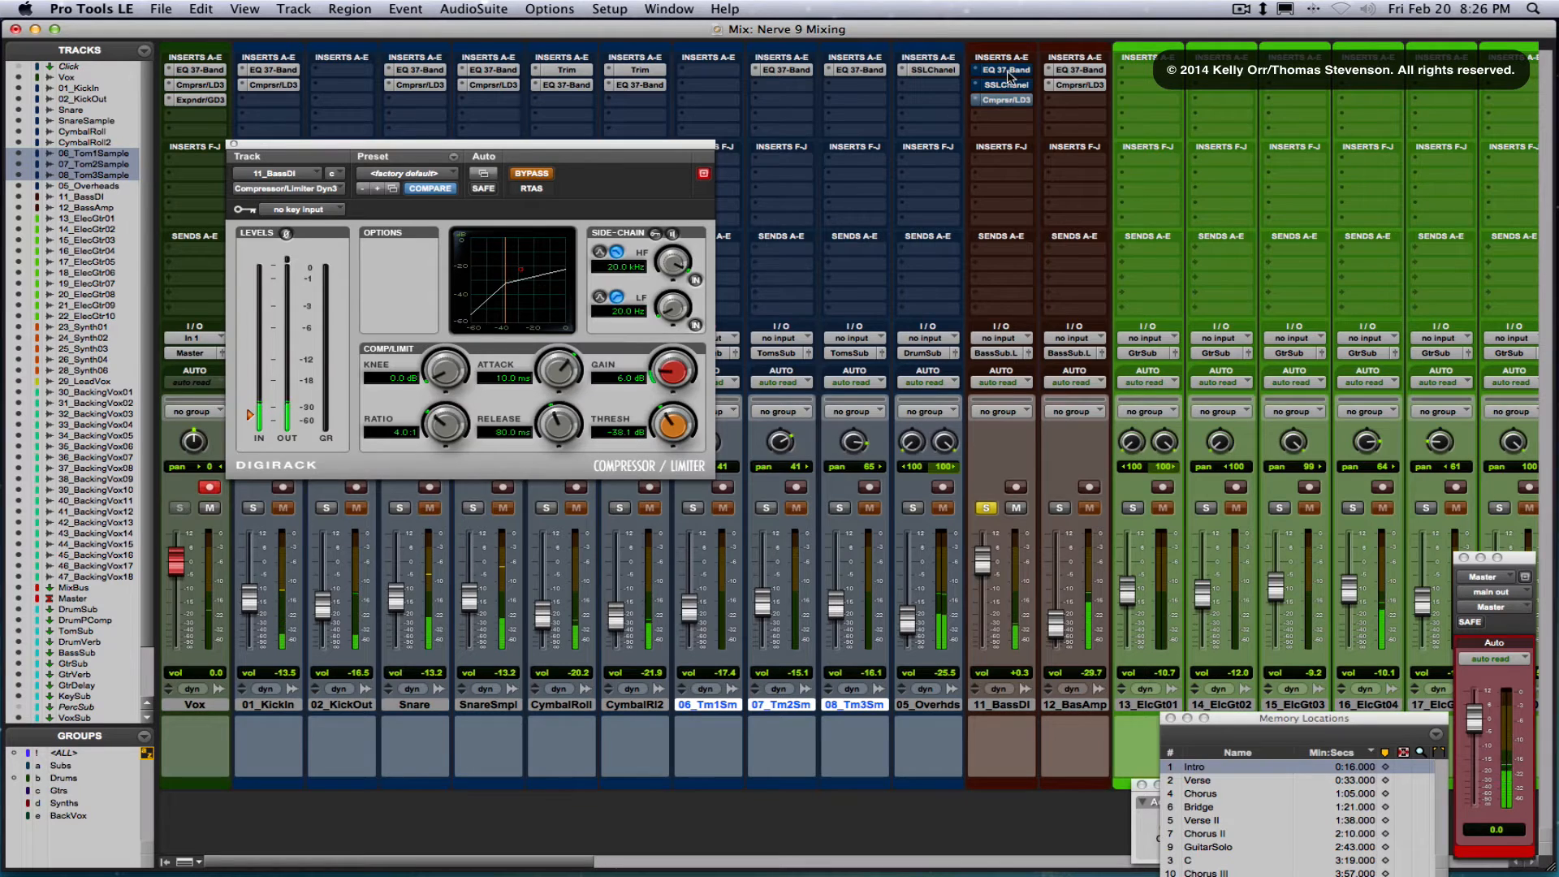
Reactivate the EQ 3 7-Band on 11_BassDI during playback and toggle its bypass to compare the sound
click(1007, 72)
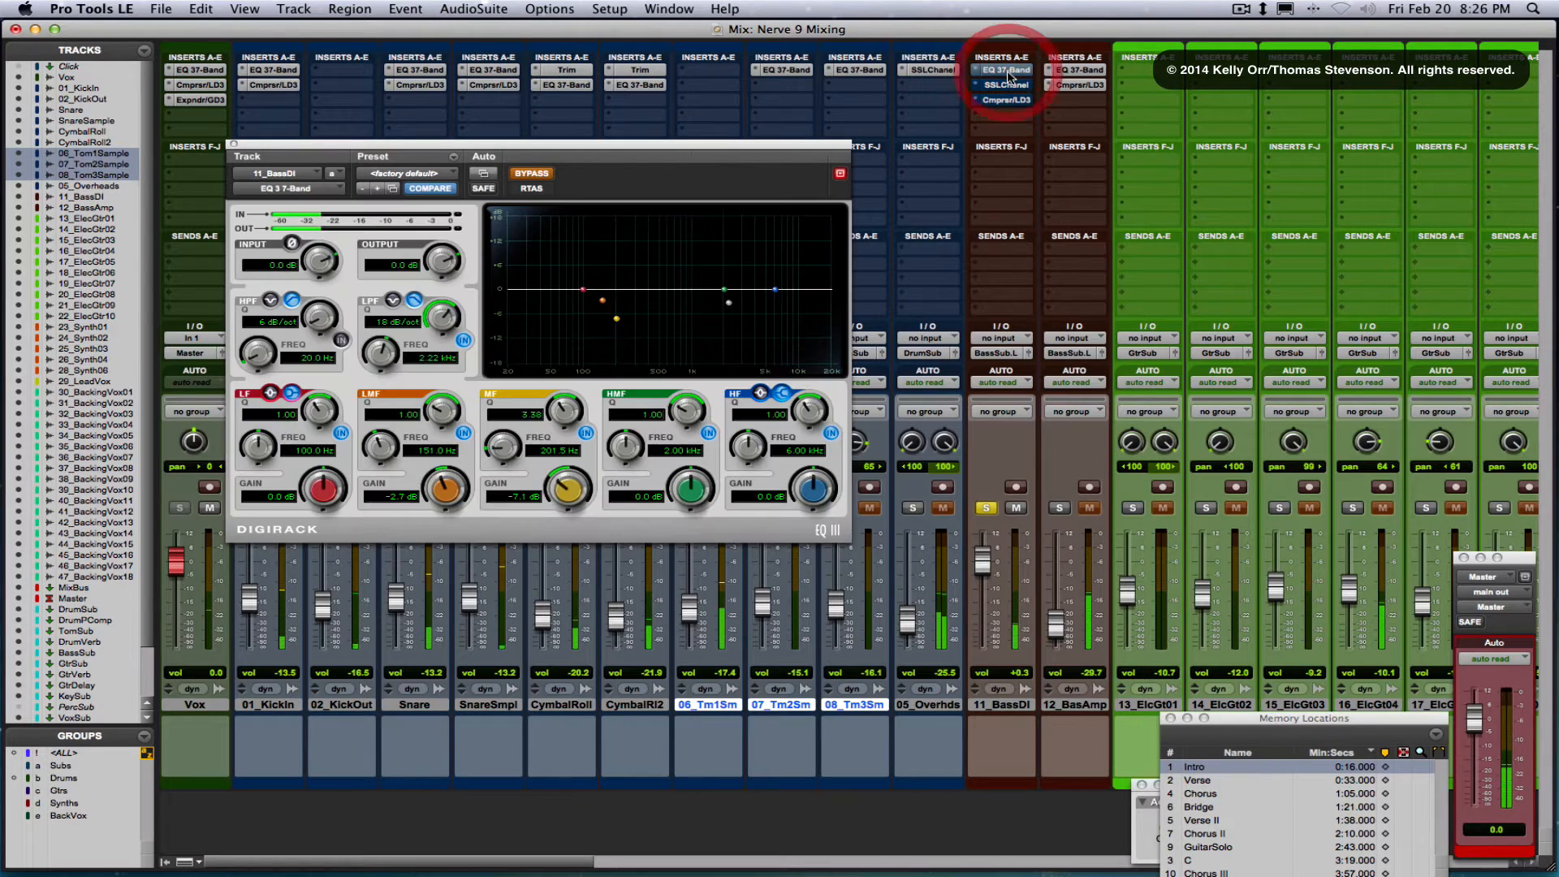
click(531, 174)
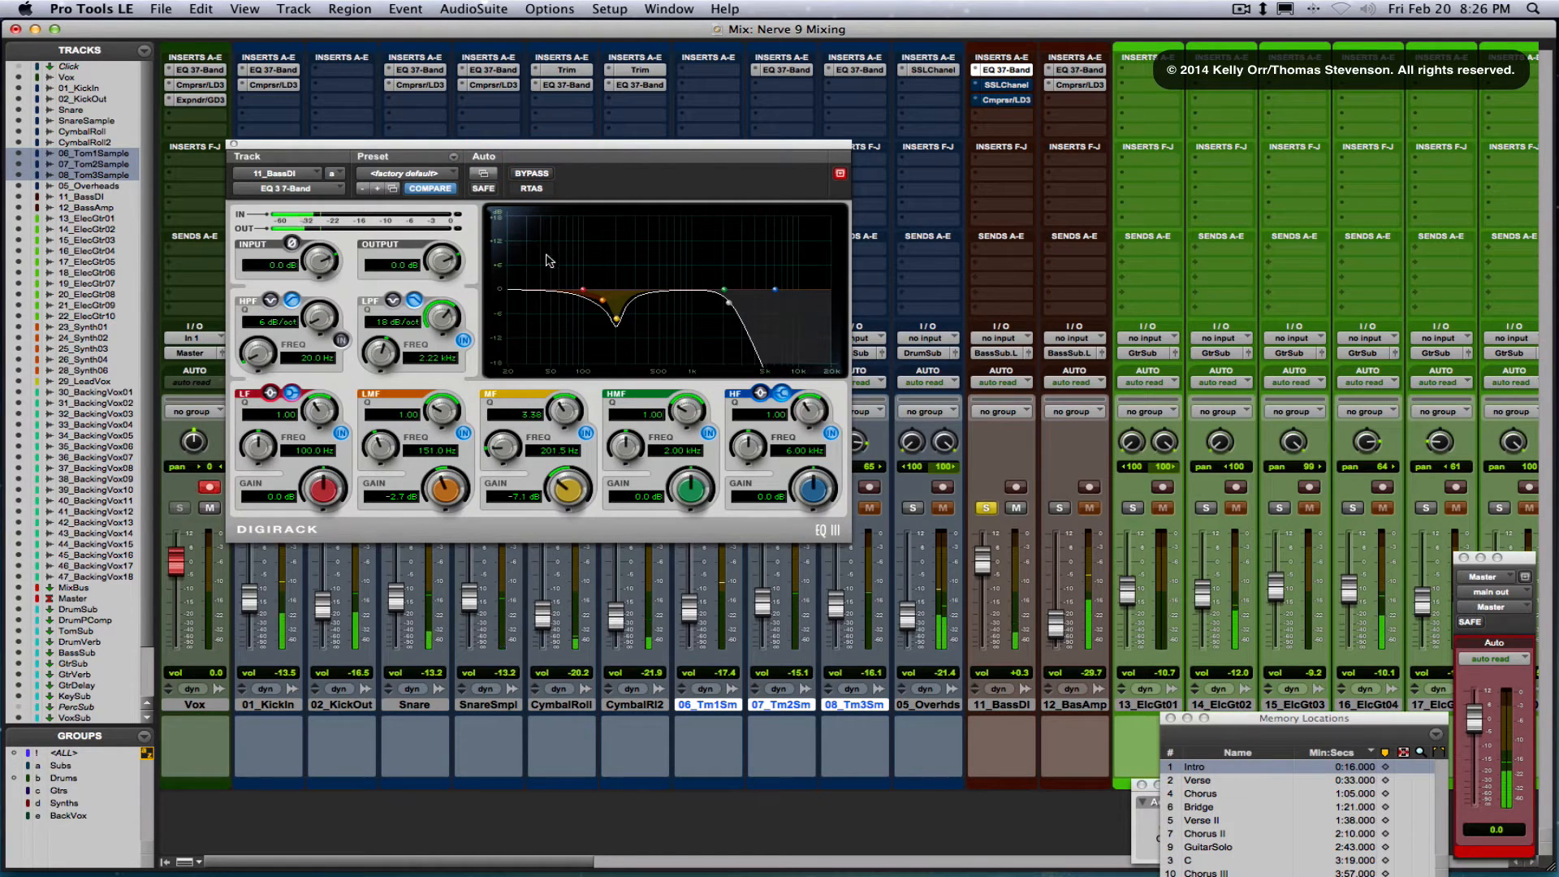
click(530, 174)
click(530, 174)
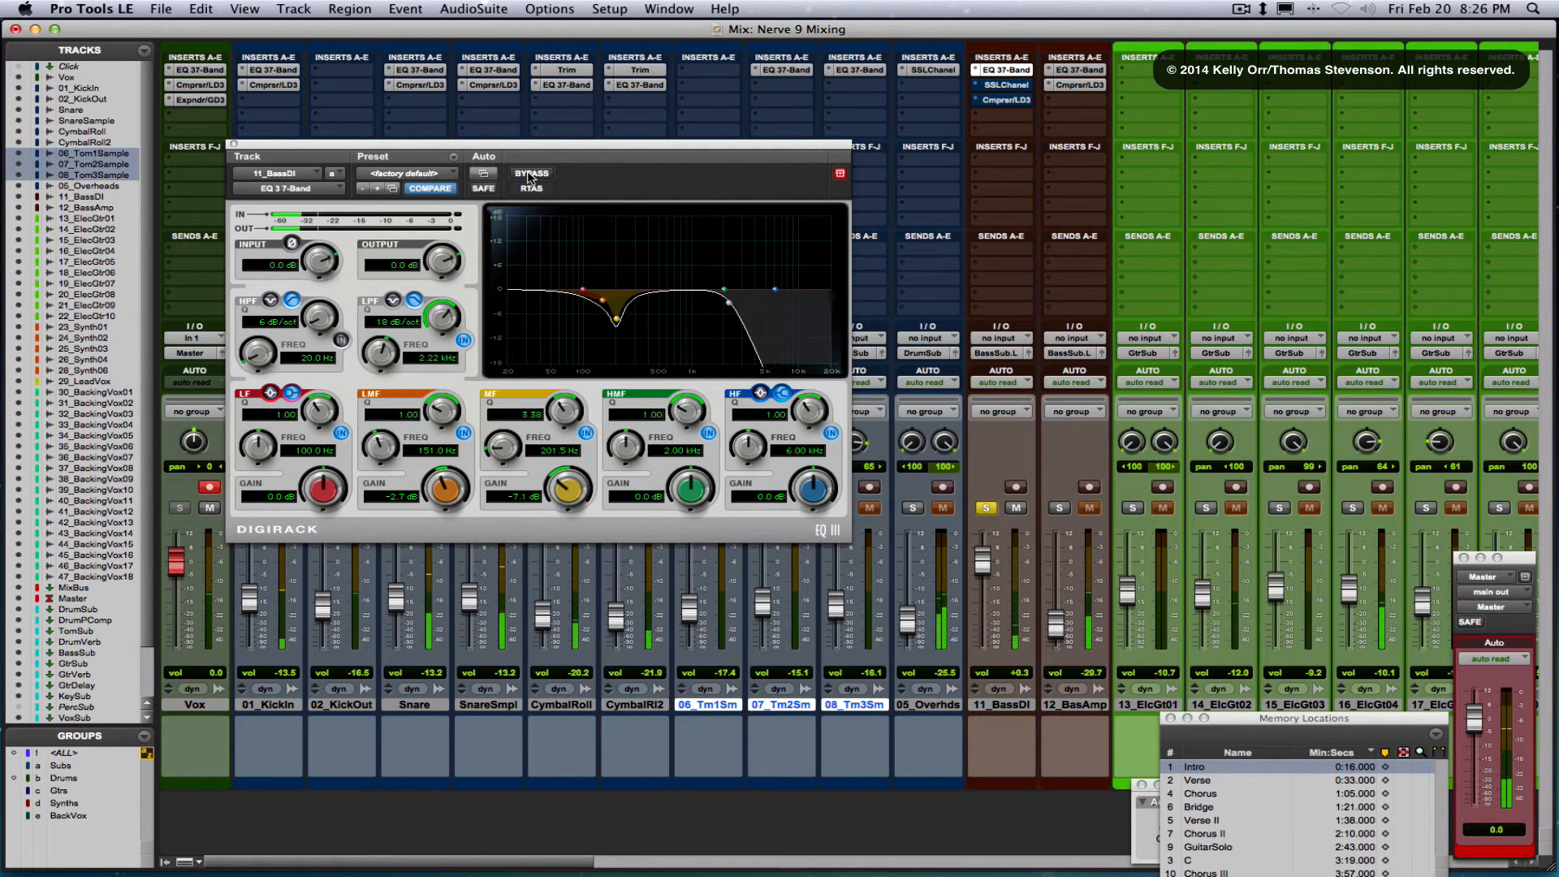
Reactivate the SSLChannel and Compressor/Limiter on 11_BassDI during playback, close the plug-in window and stop playback
click(999, 86)
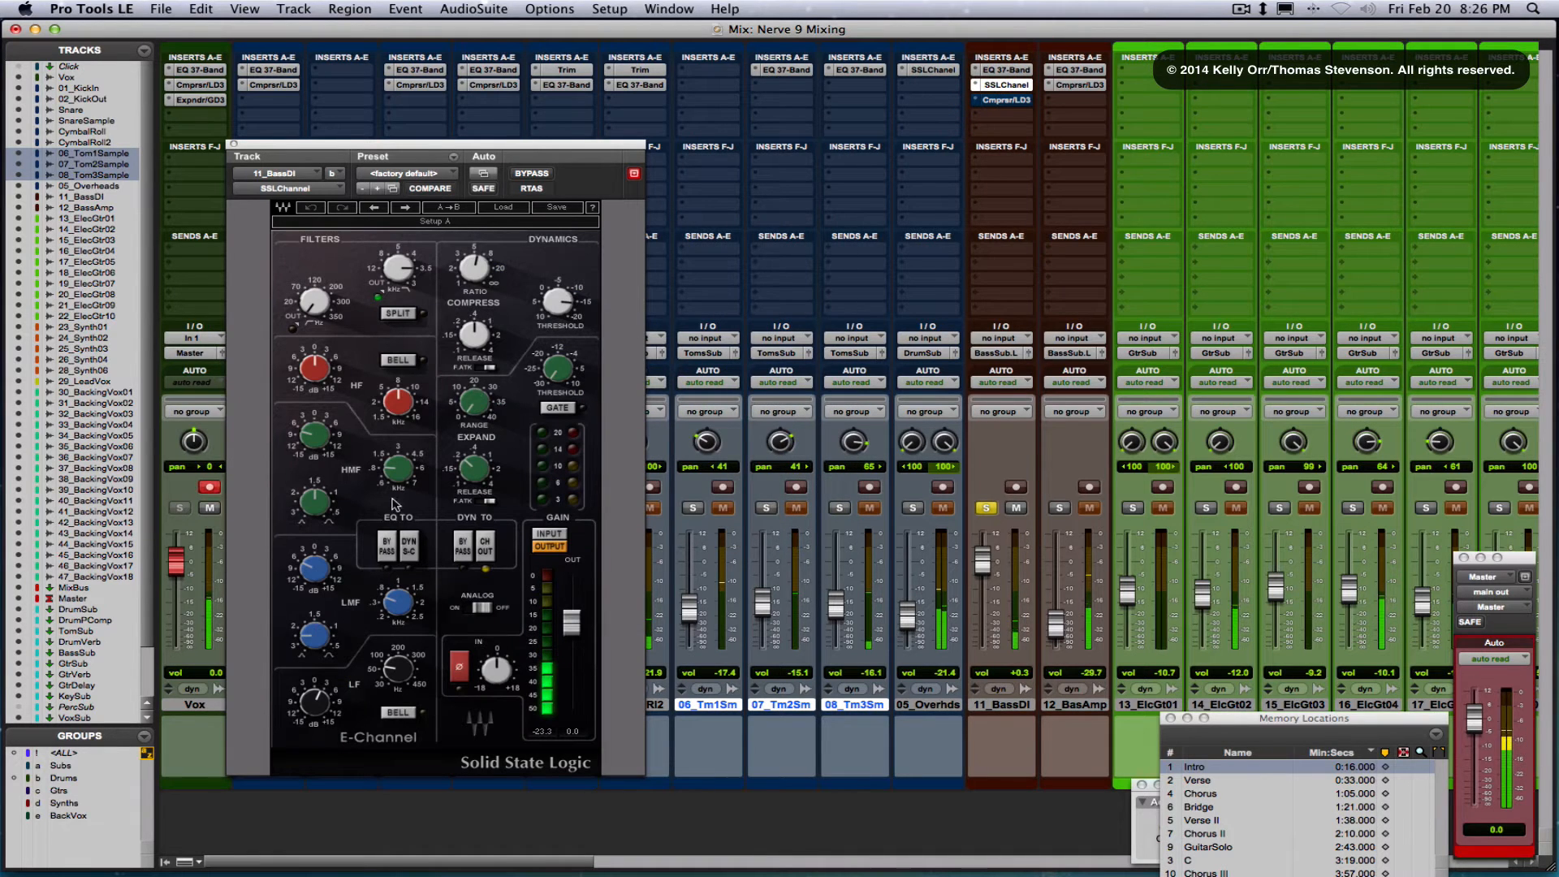
click(1005, 100)
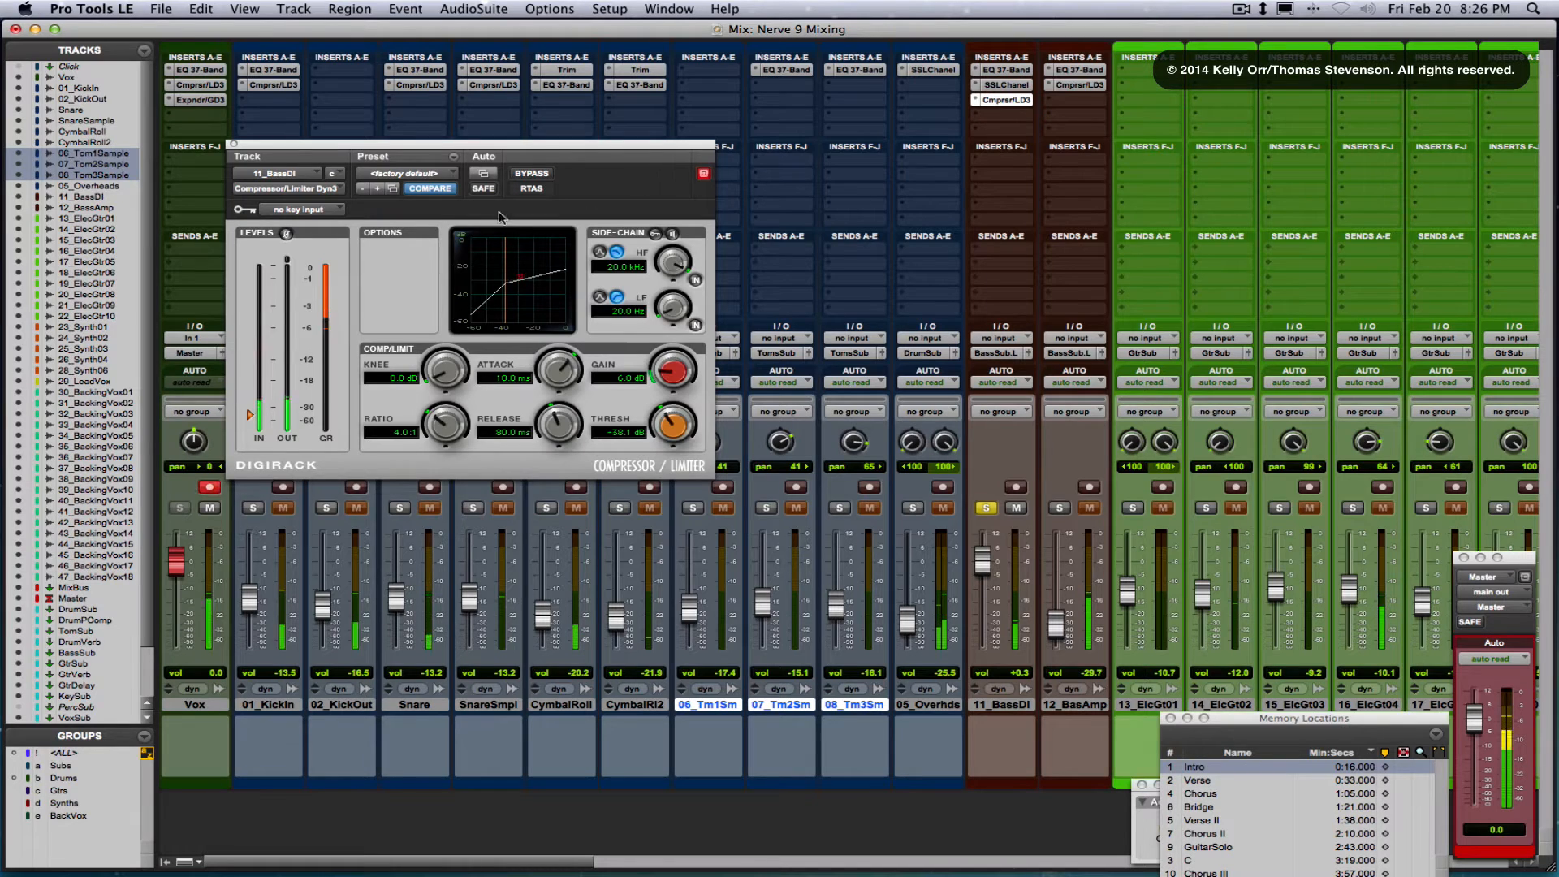
click(233, 144)
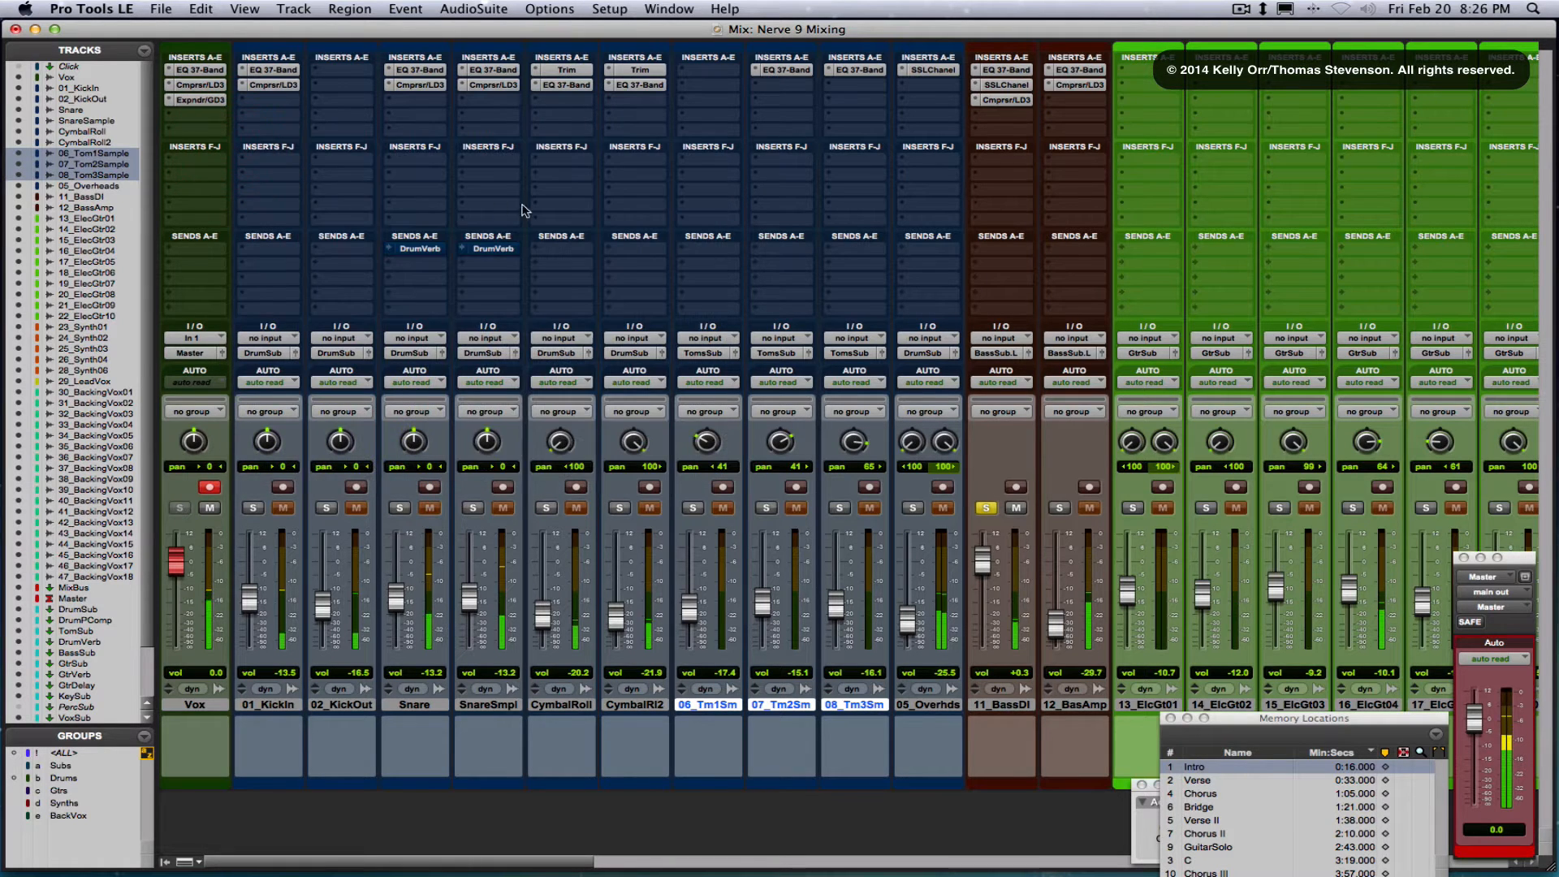
key(space)
Solo the 12_BassAmp track instead of 11_BassDI and play it on its own
click(986, 508)
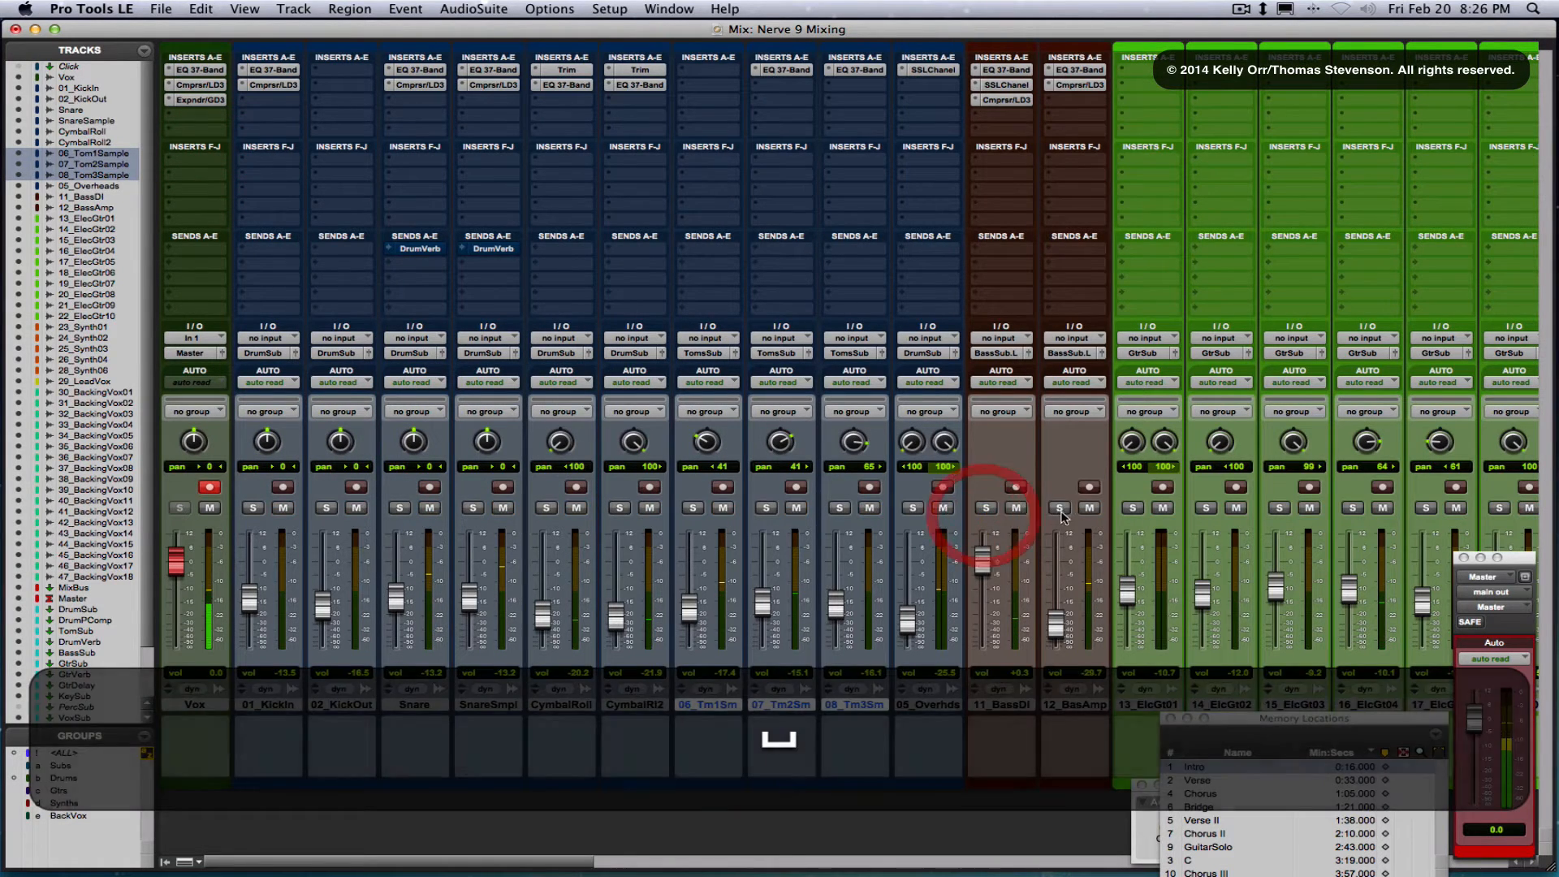
click(1059, 508)
key(space)
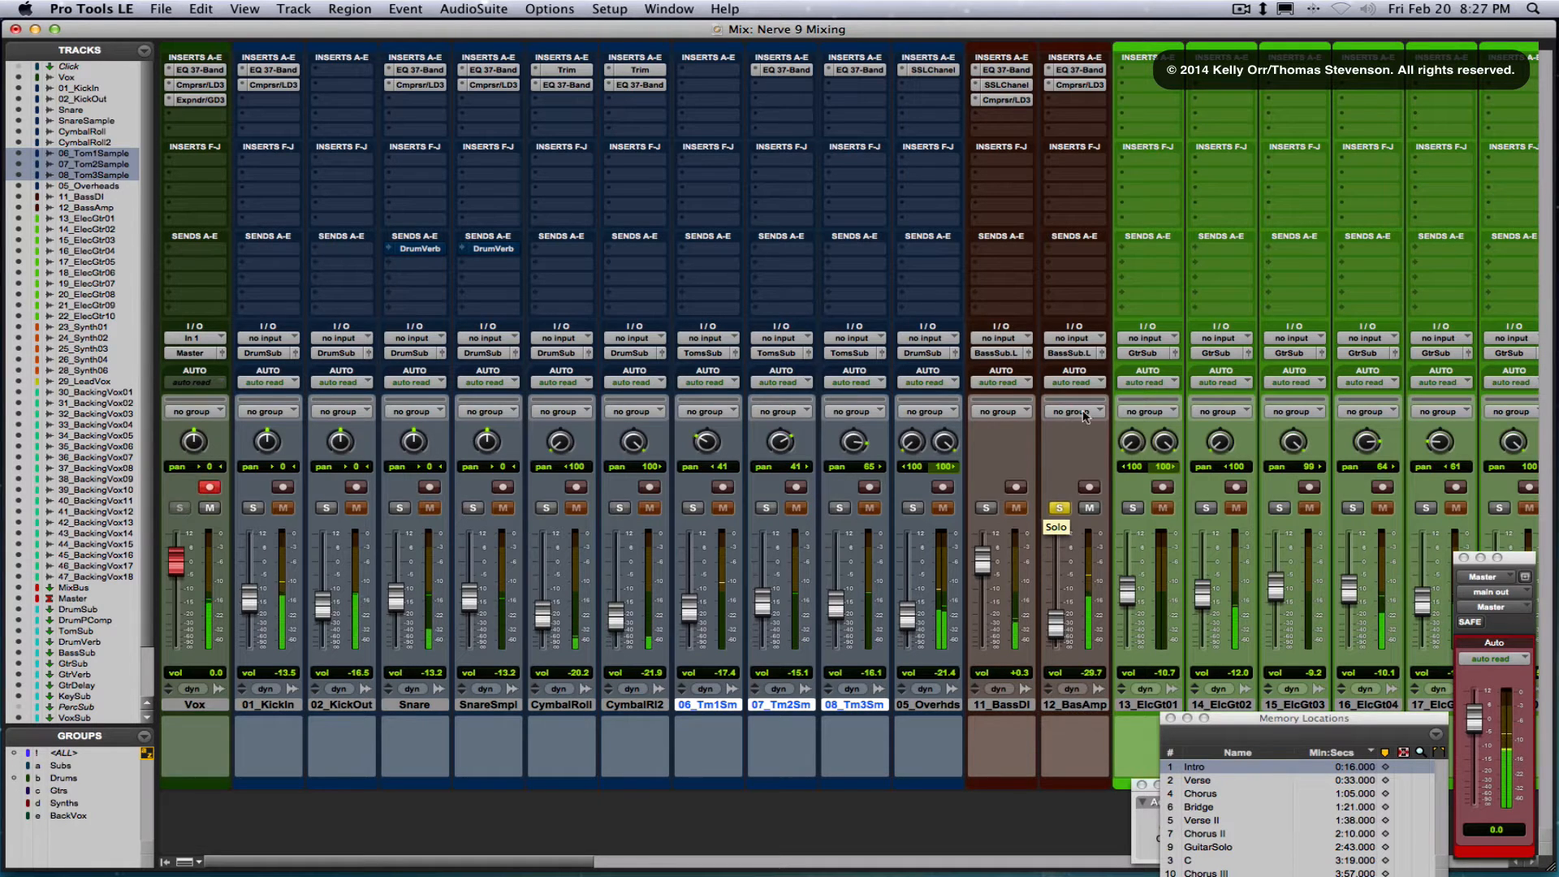
Raise the 12_BassAmp volume to -18.5 dB while auditioning it together with 11_BassDI, and clear both bass solos
click(986, 508)
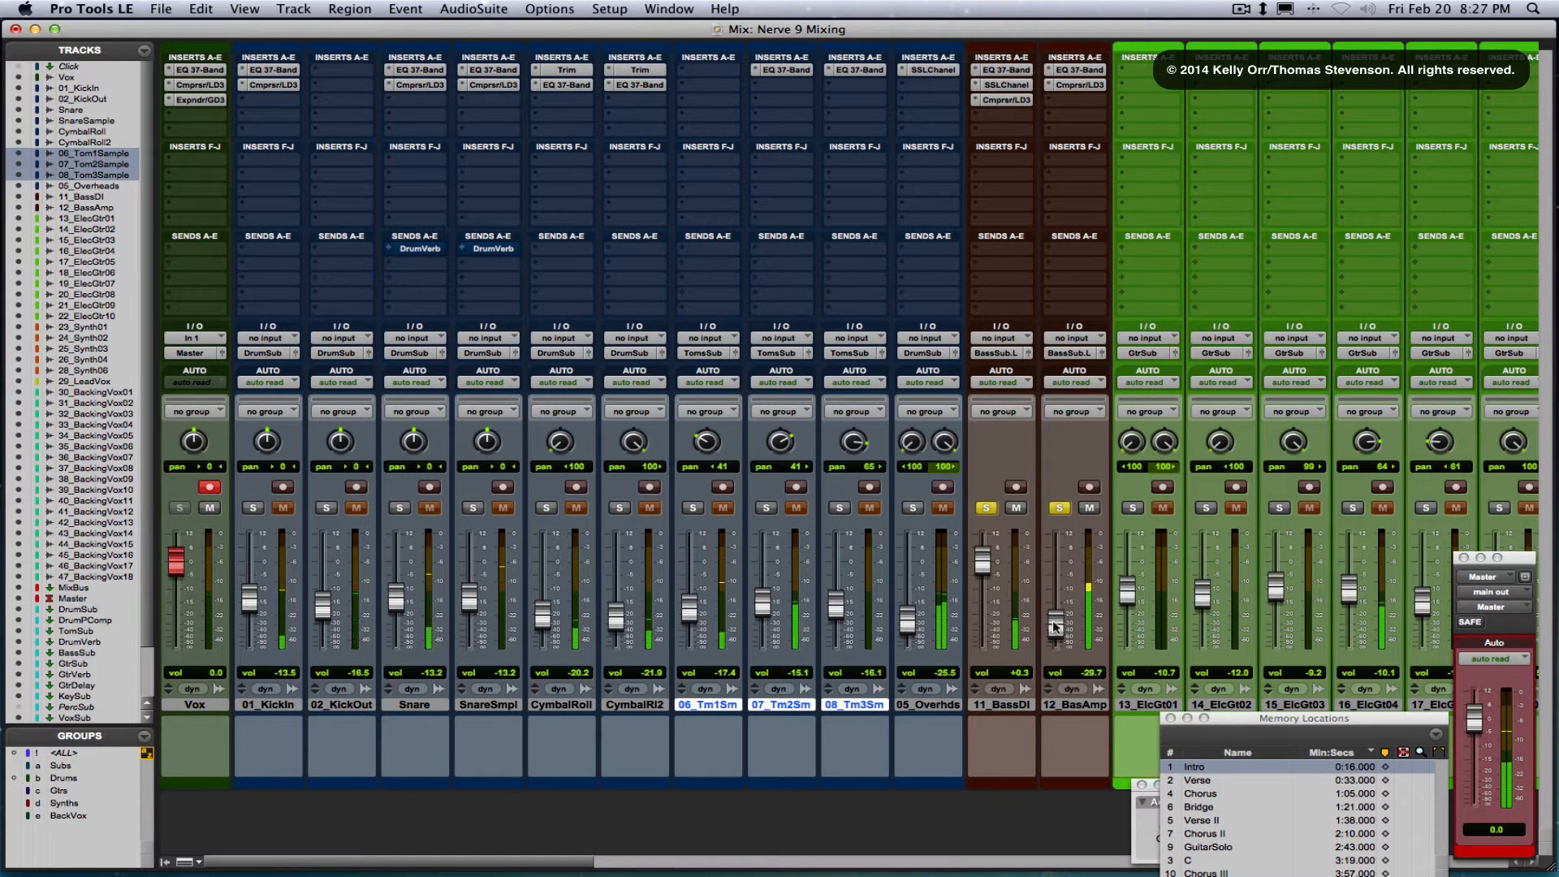
drag(1053, 628, 1057, 611)
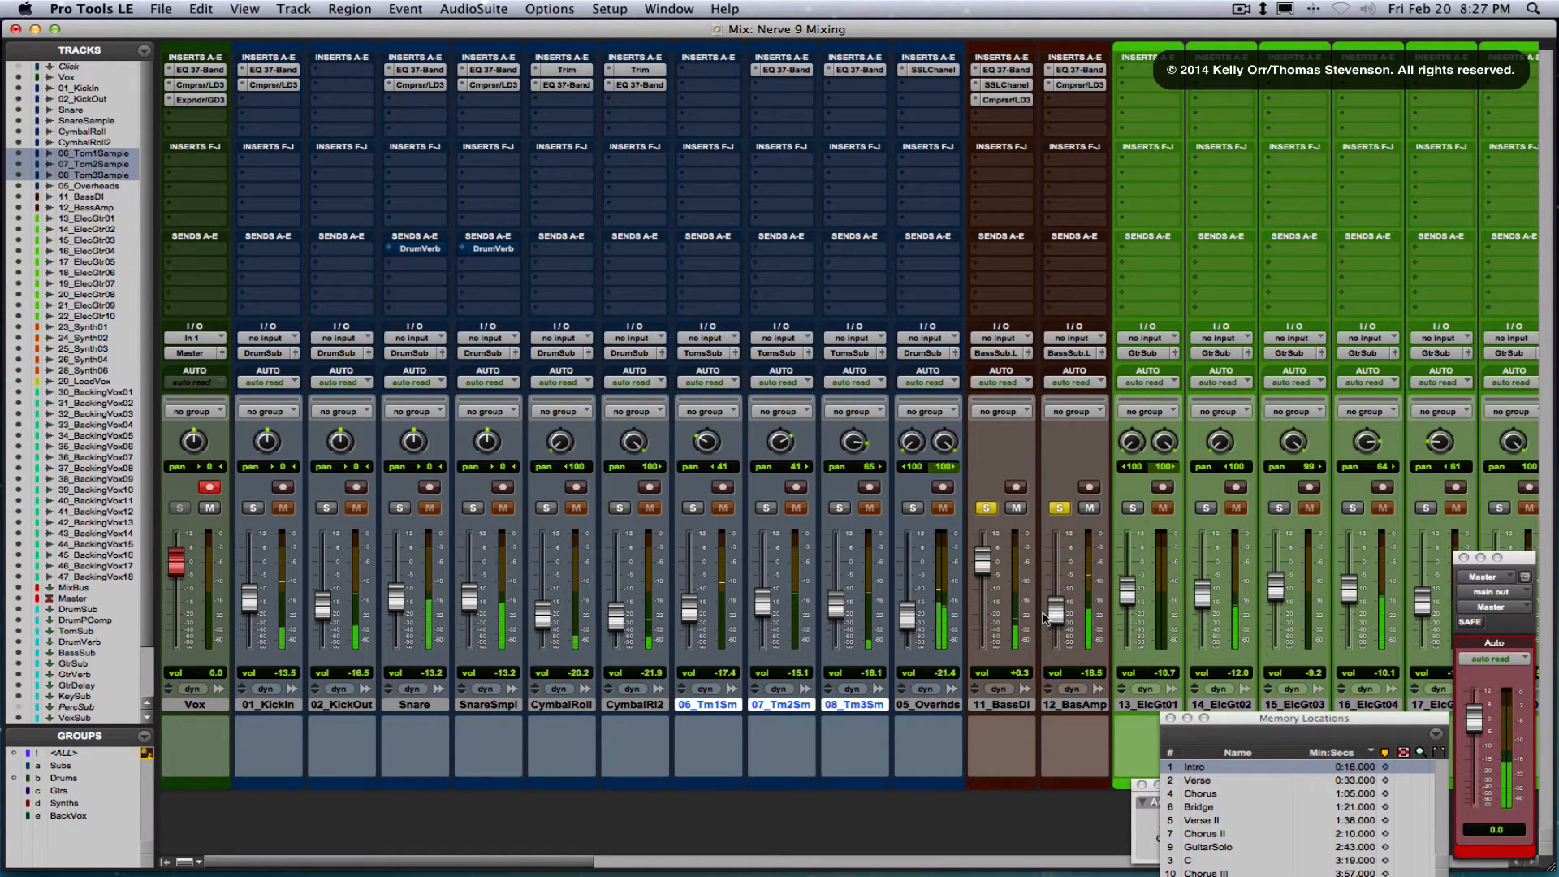
key(space)
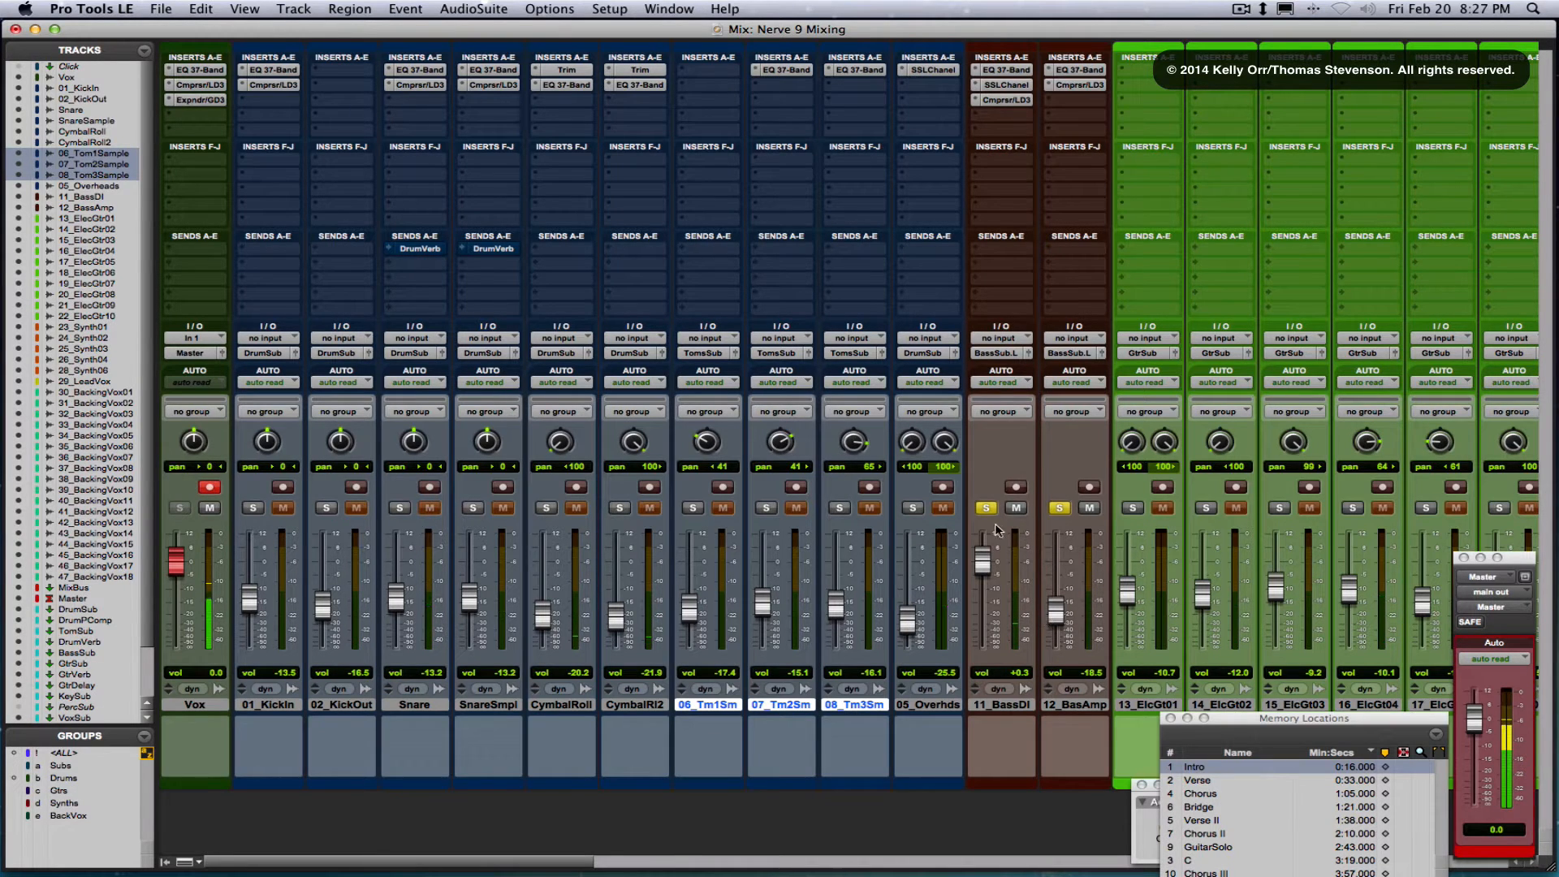
click(1057, 508)
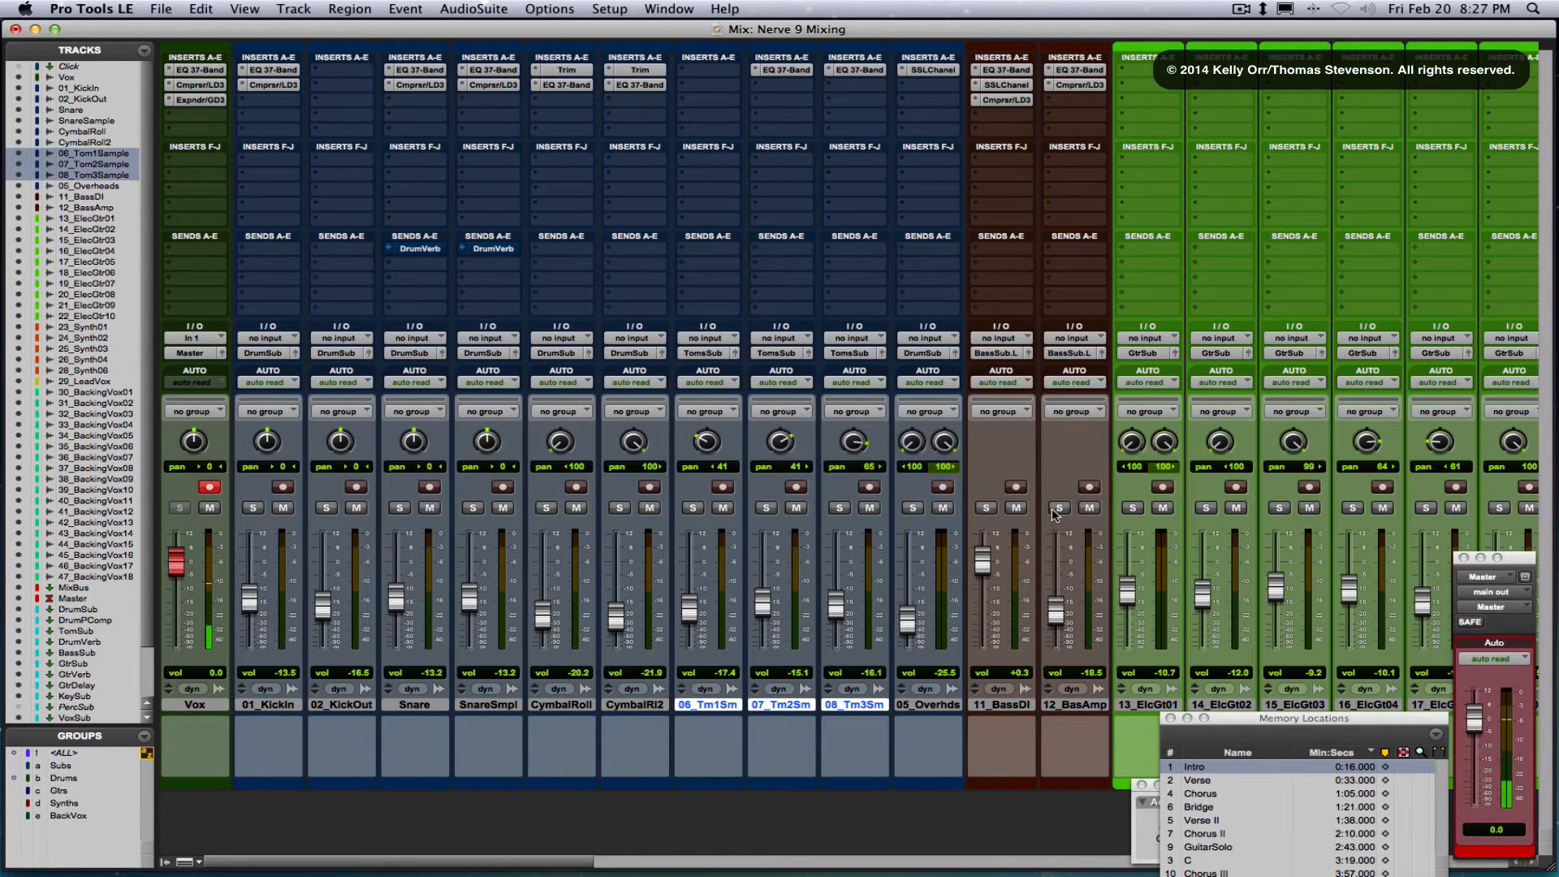
Select the 05_Overheads track in the Edit window and reveal its volume automation lane
key(shift+super+0)
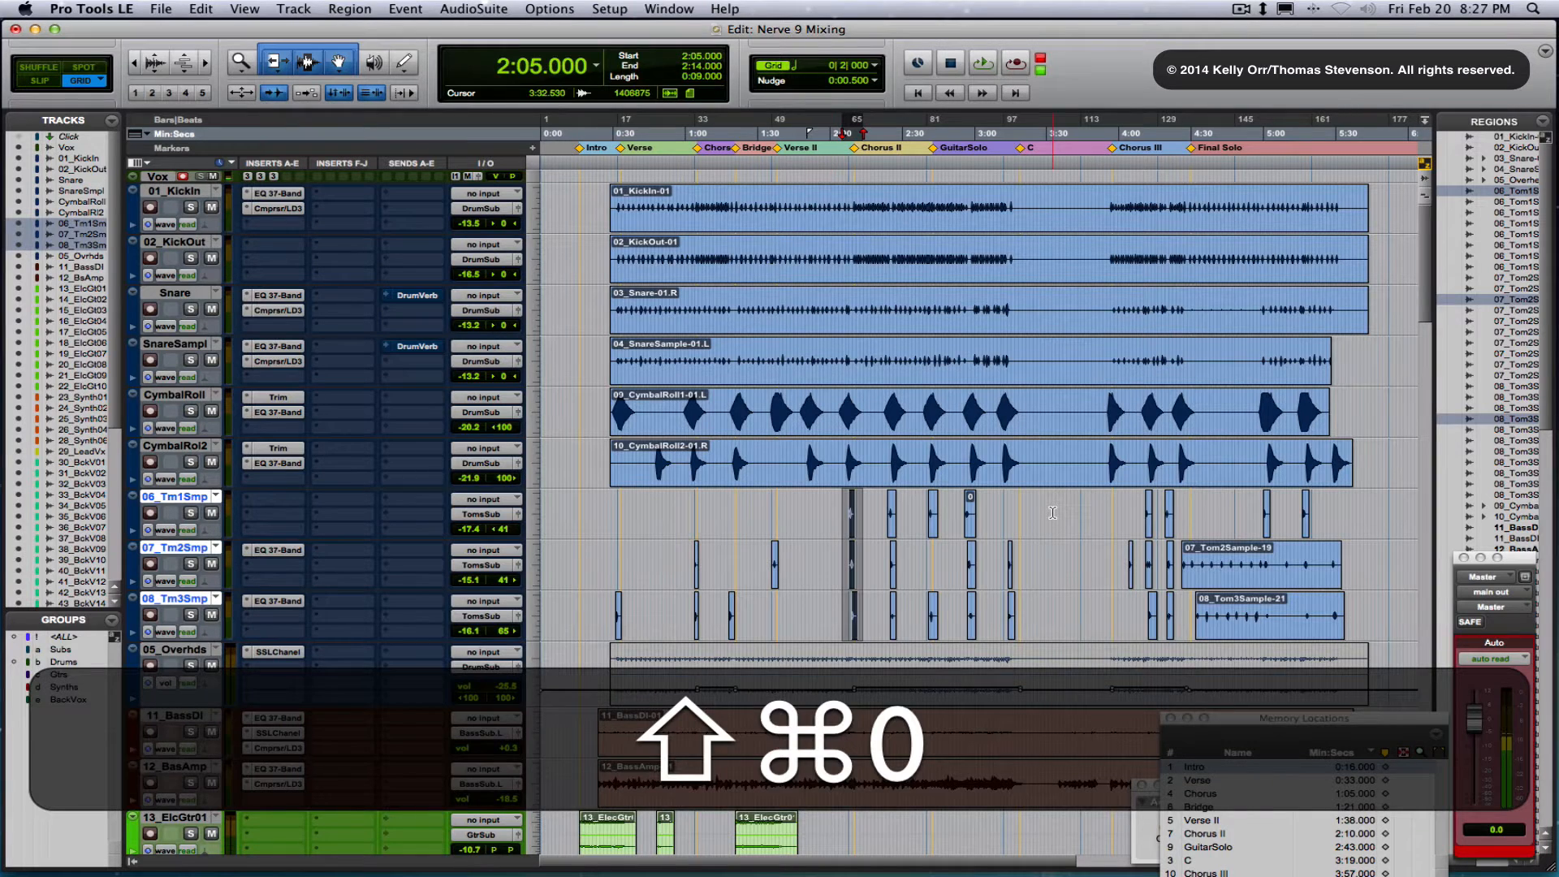
scroll(949, 594, down, 3)
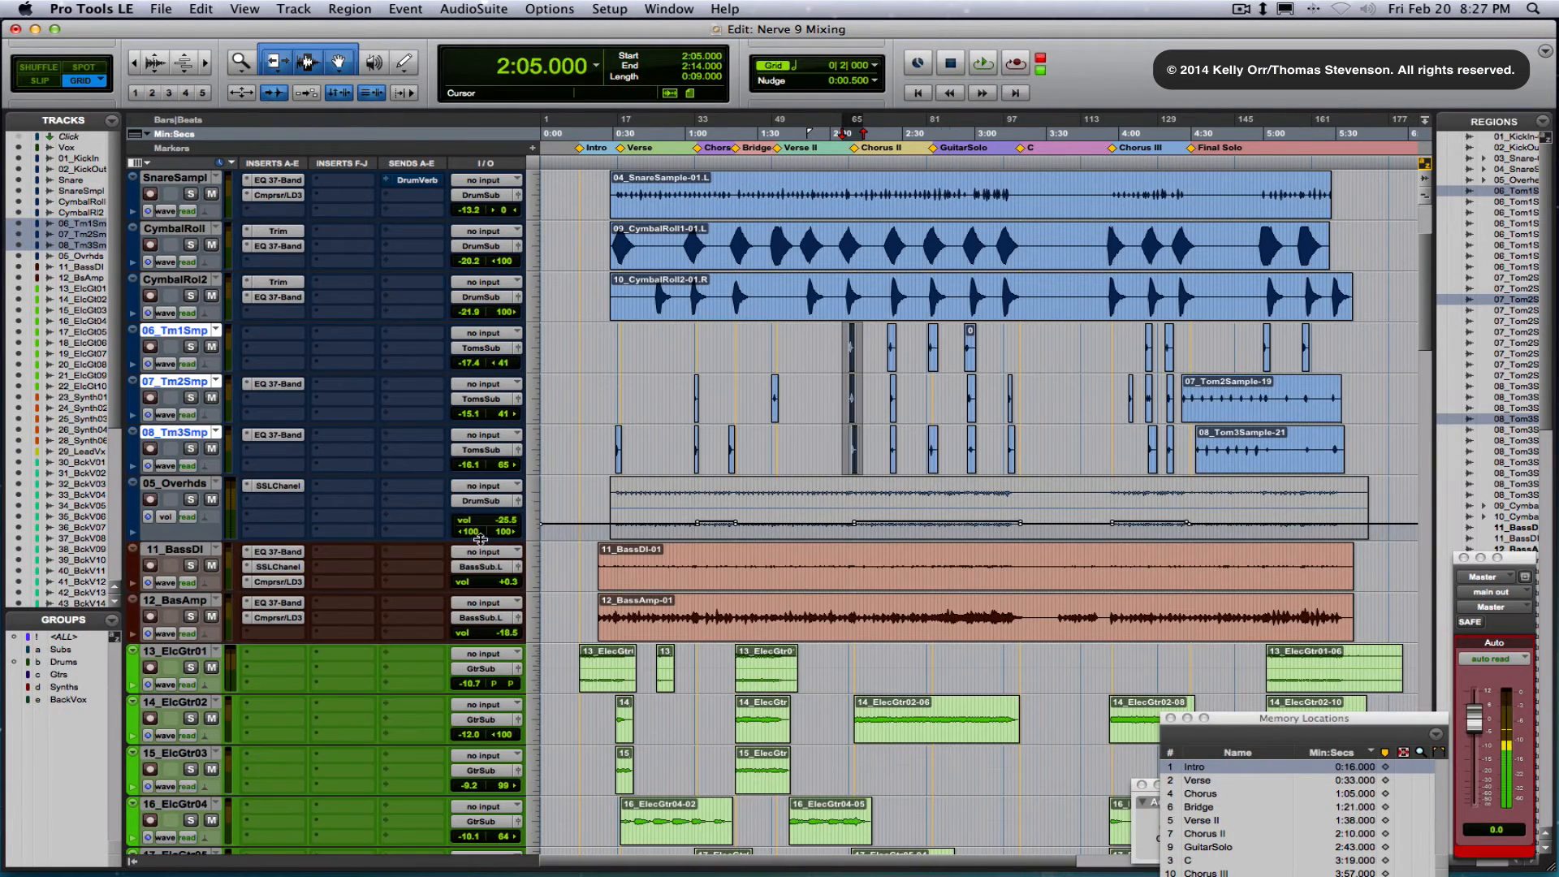
click(180, 485)
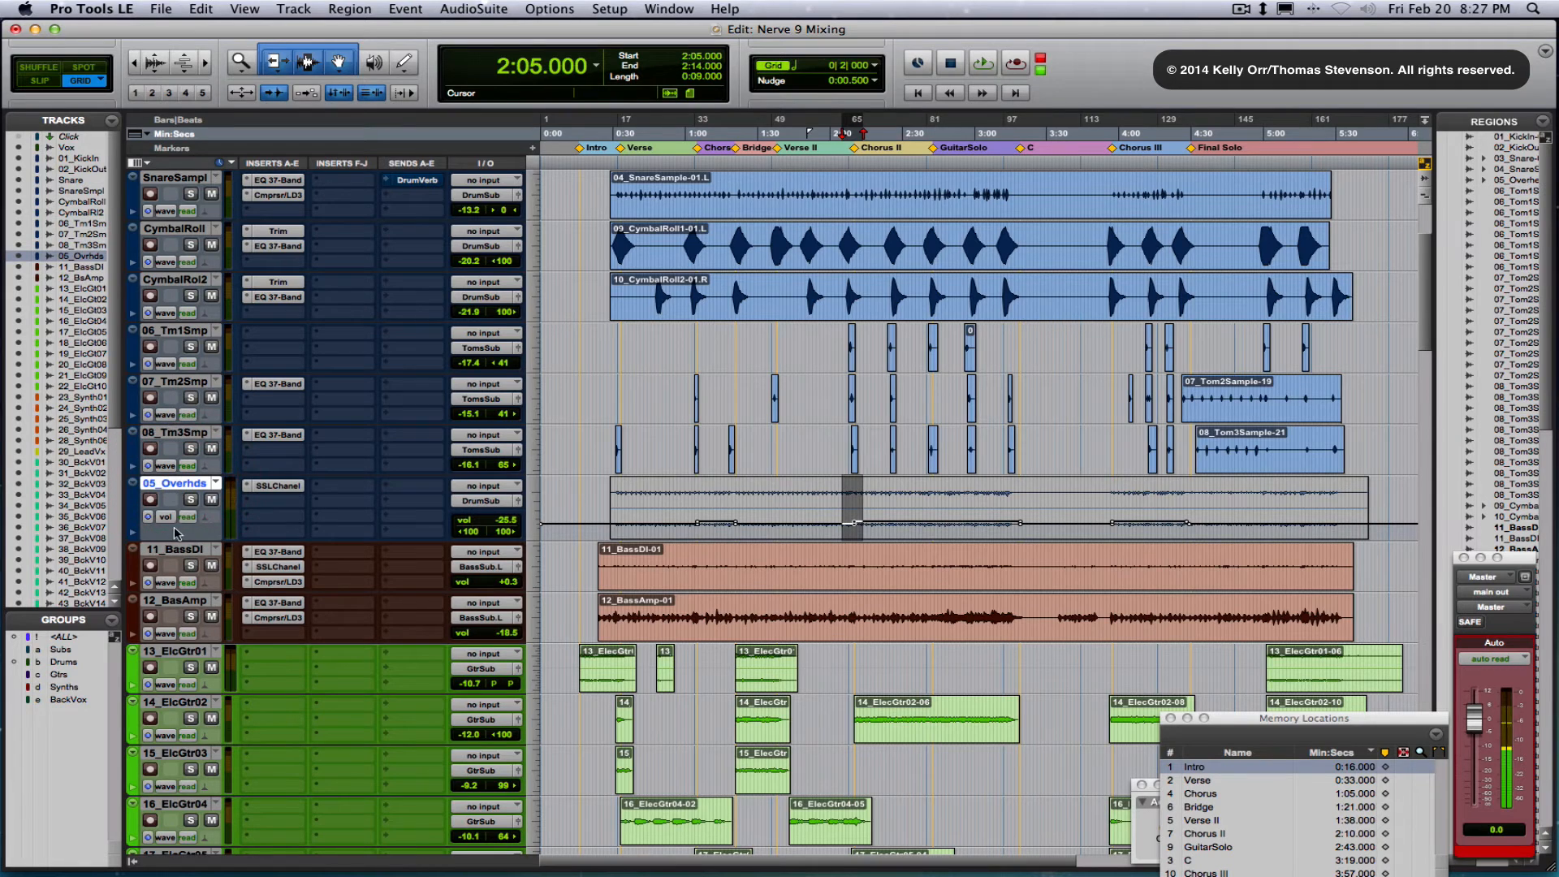
click(134, 533)
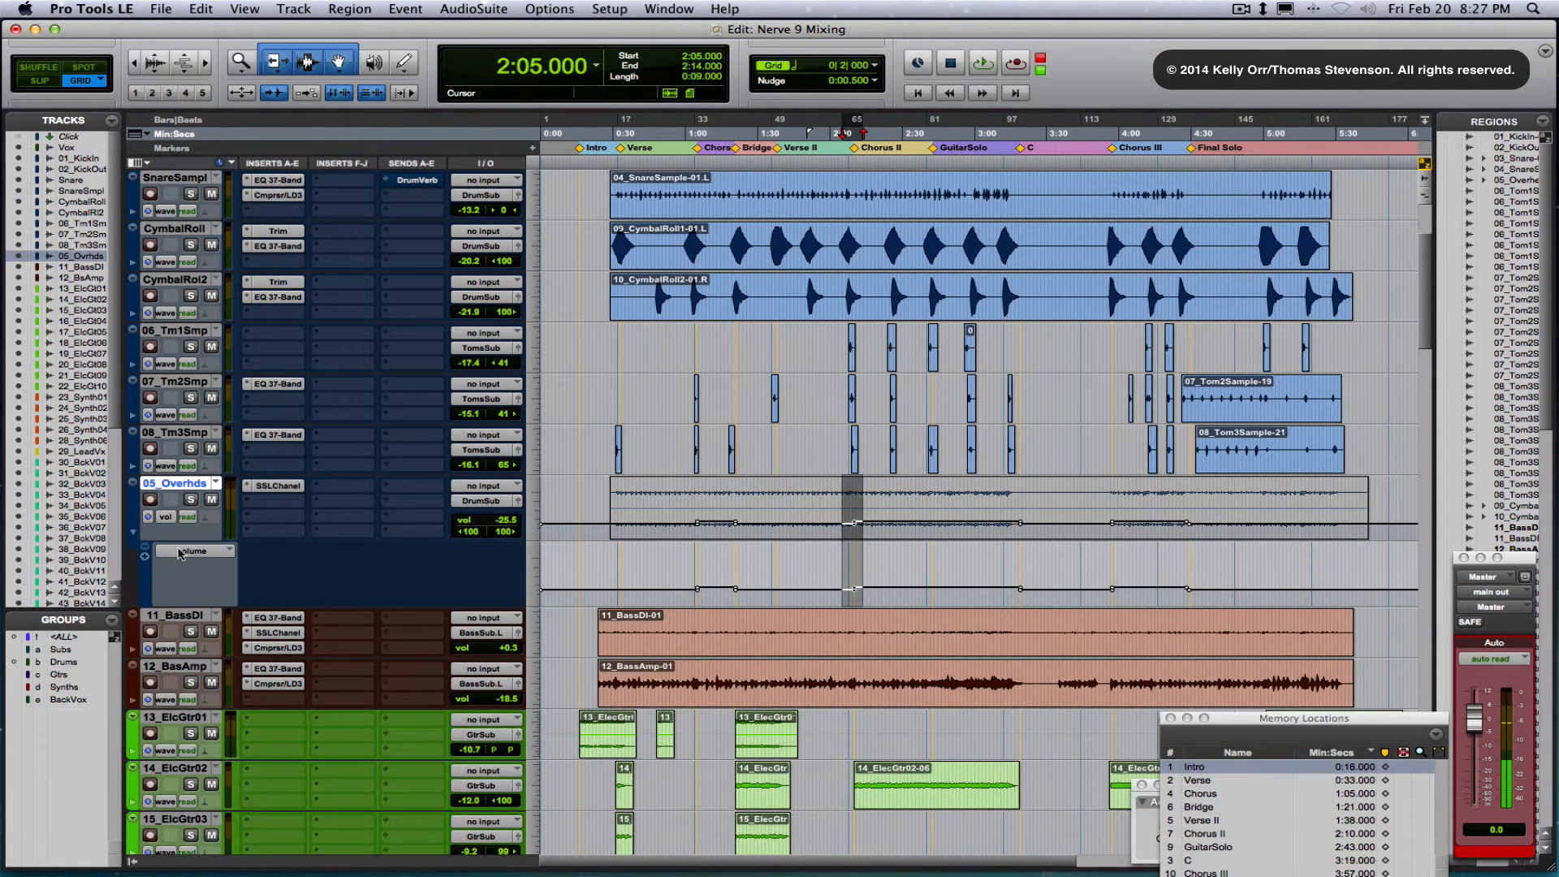
Show the 05_Overheads track as a waveform, place the cursor at 1:01.000, and enlarge the track and its volume automation lane
click(170, 517)
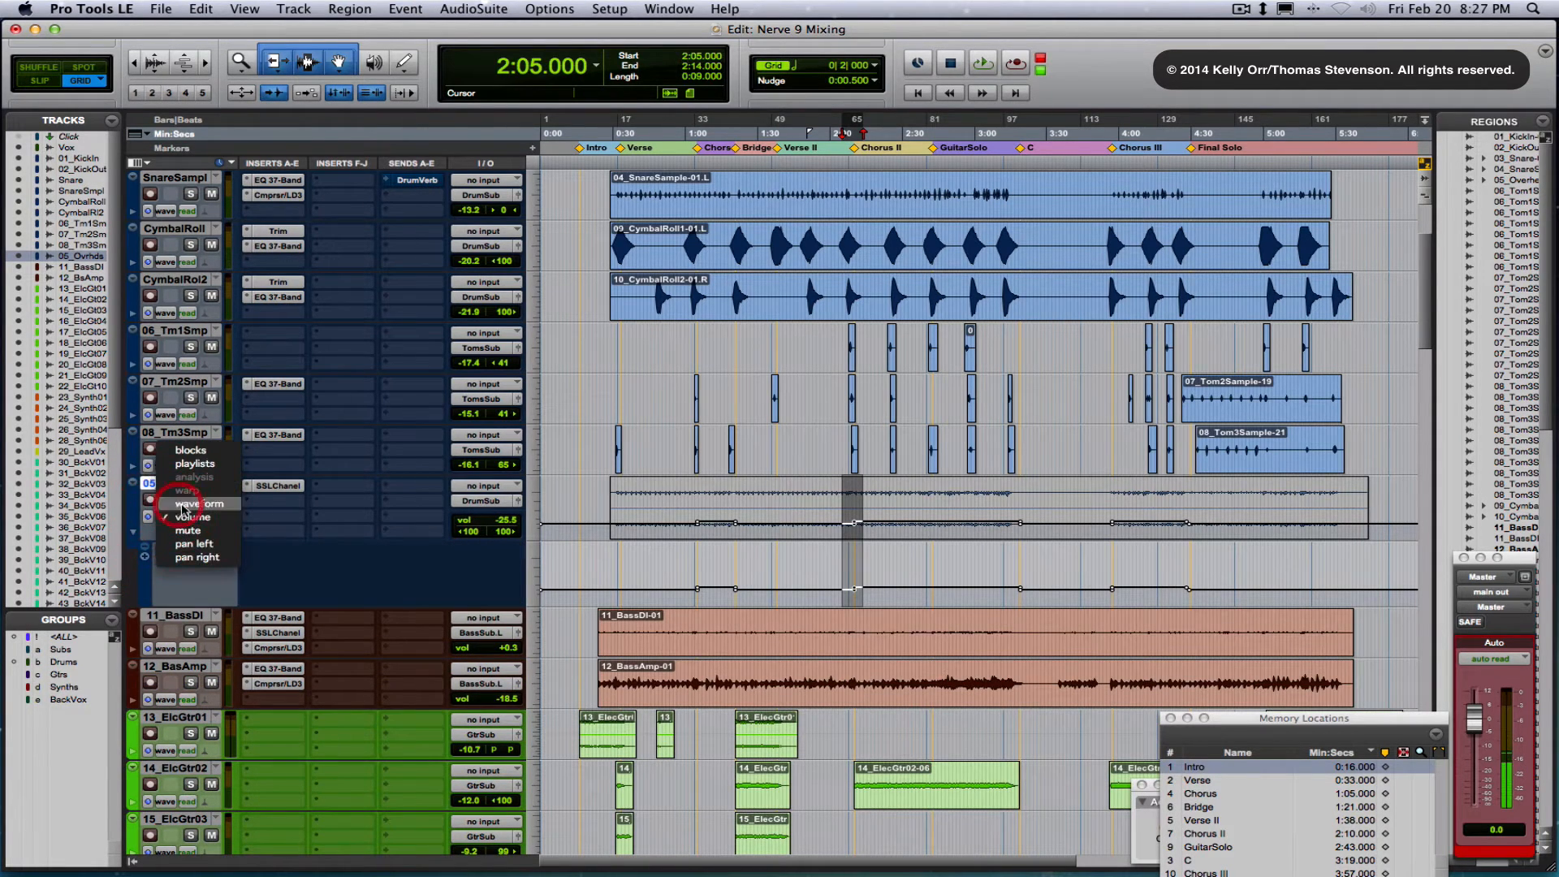
click(181, 505)
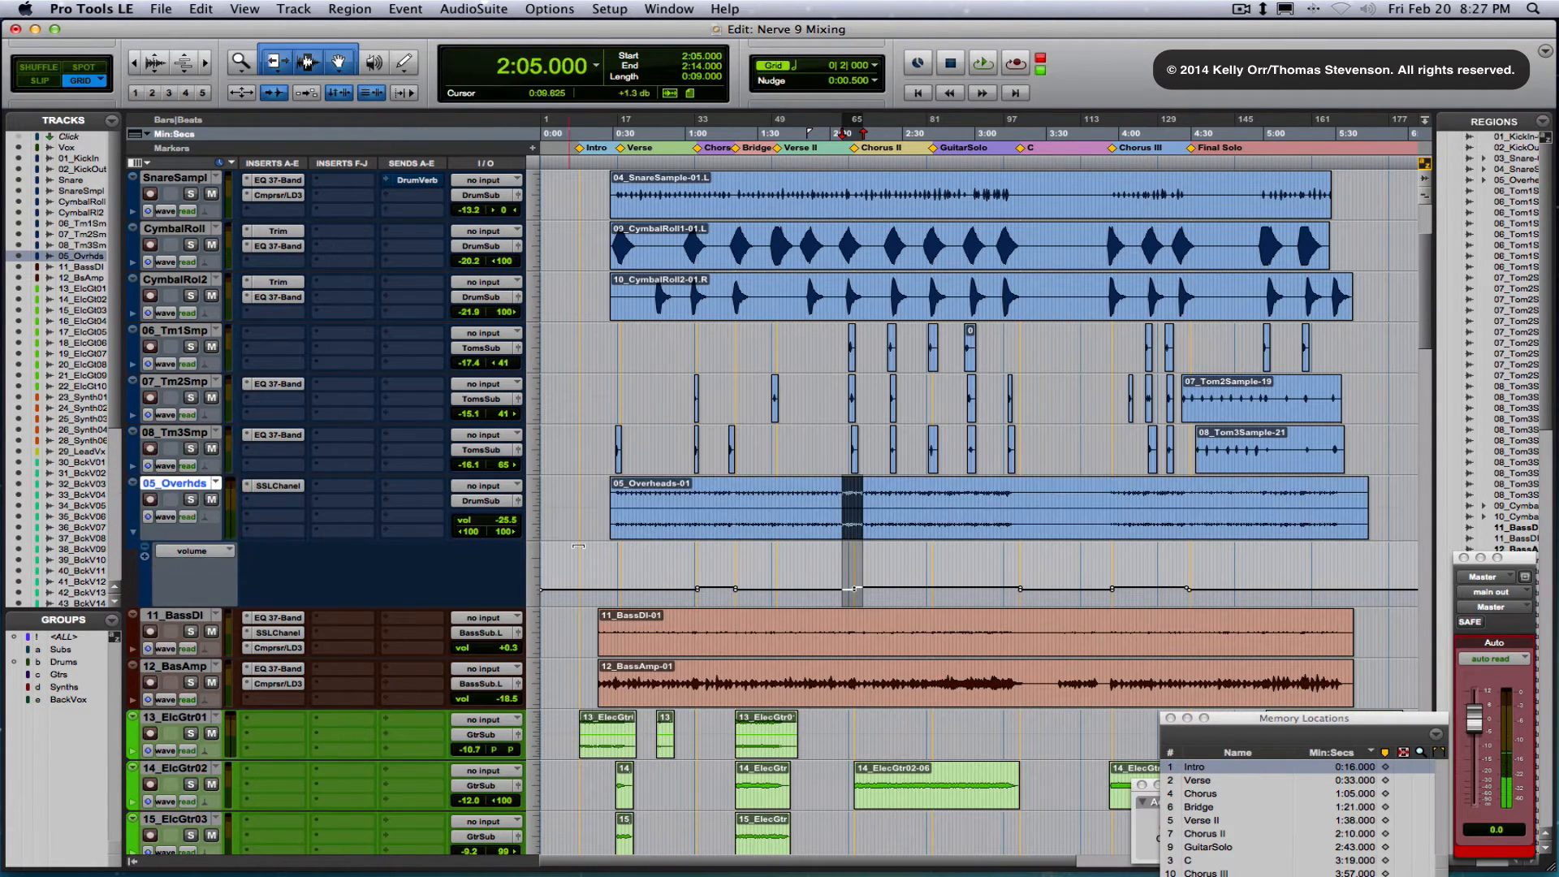
click(688, 574)
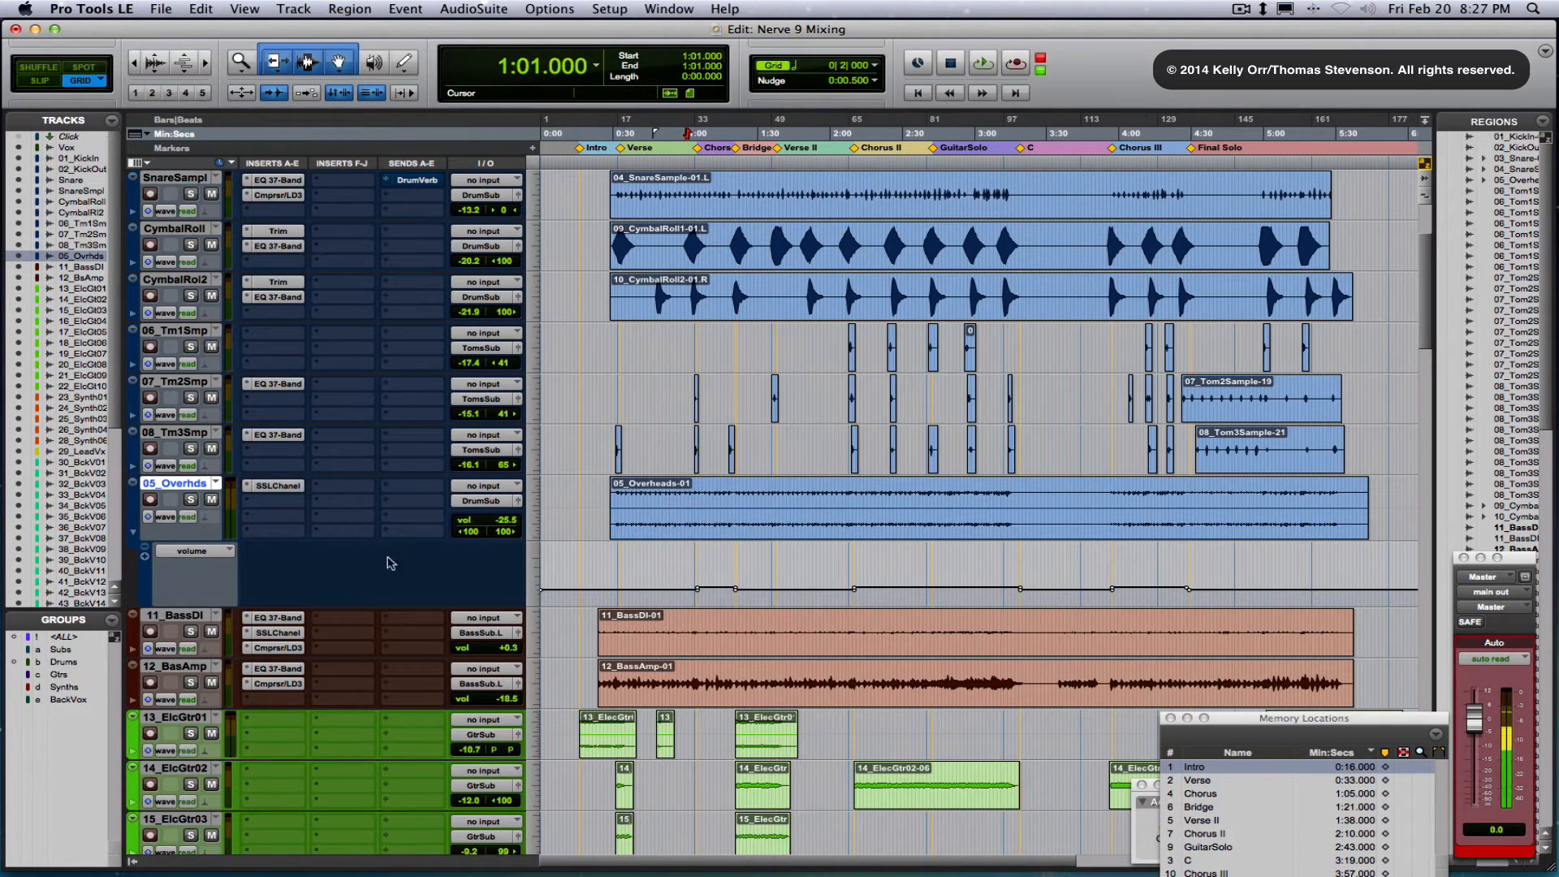
drag(183, 537, 184, 568)
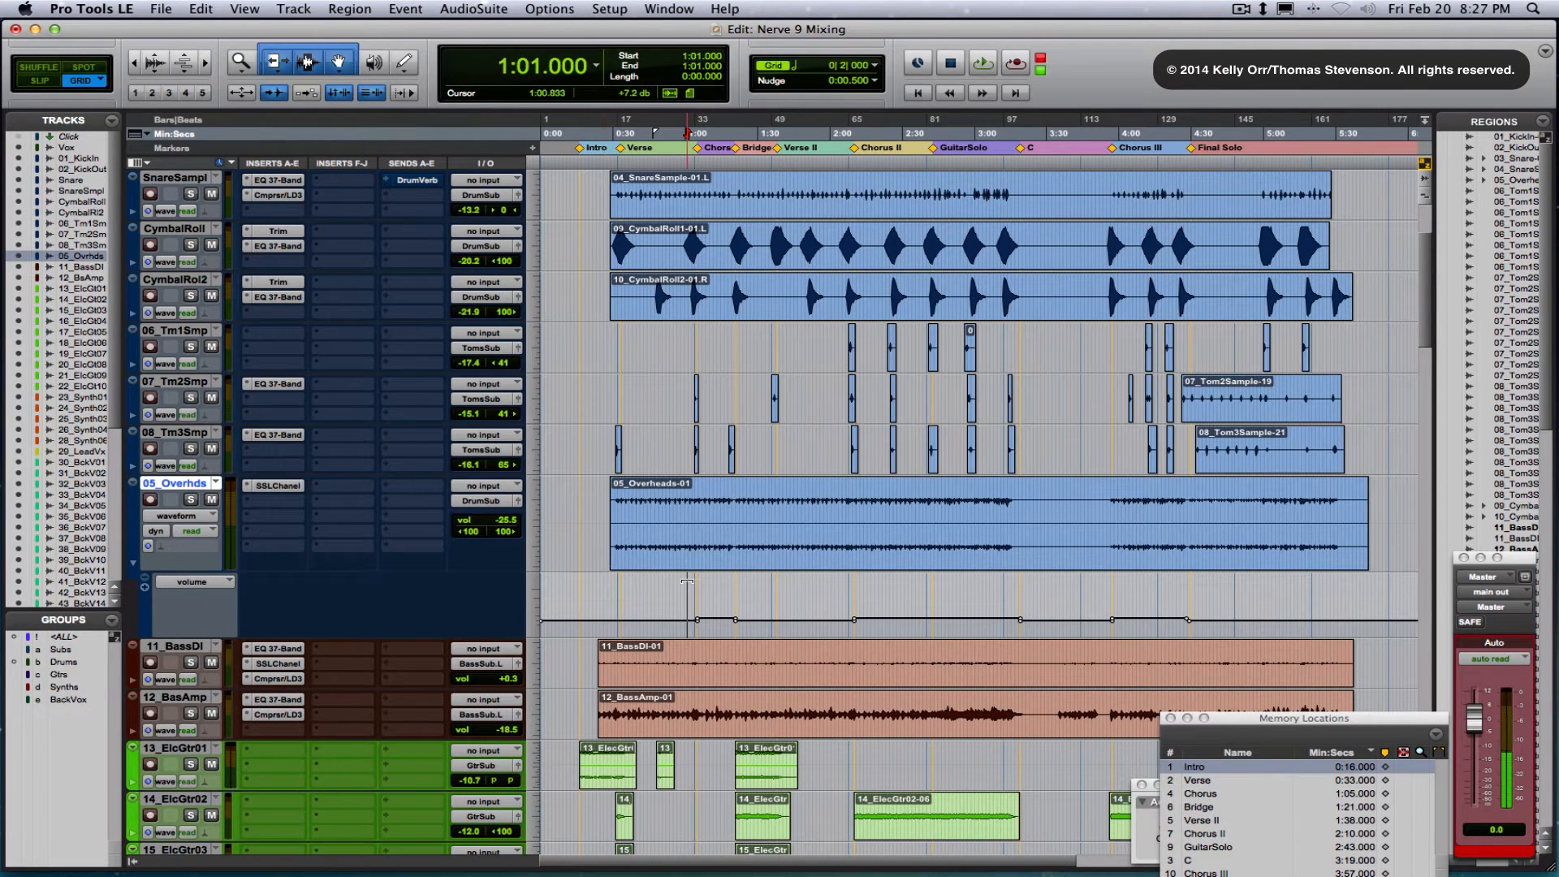
key(t)
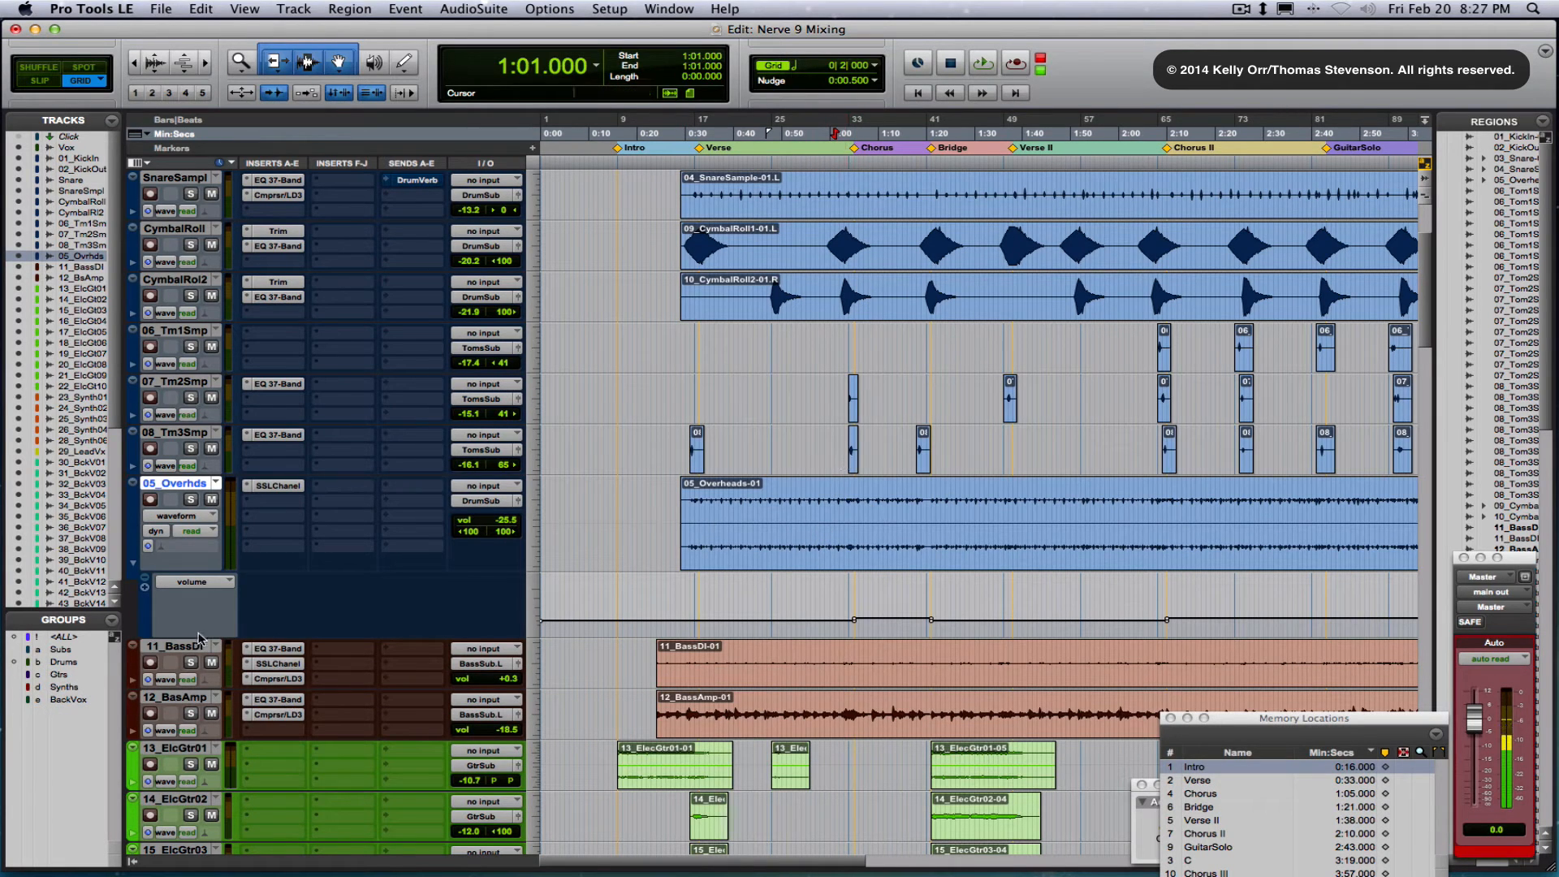
drag(198, 638, 199, 733)
key(t)
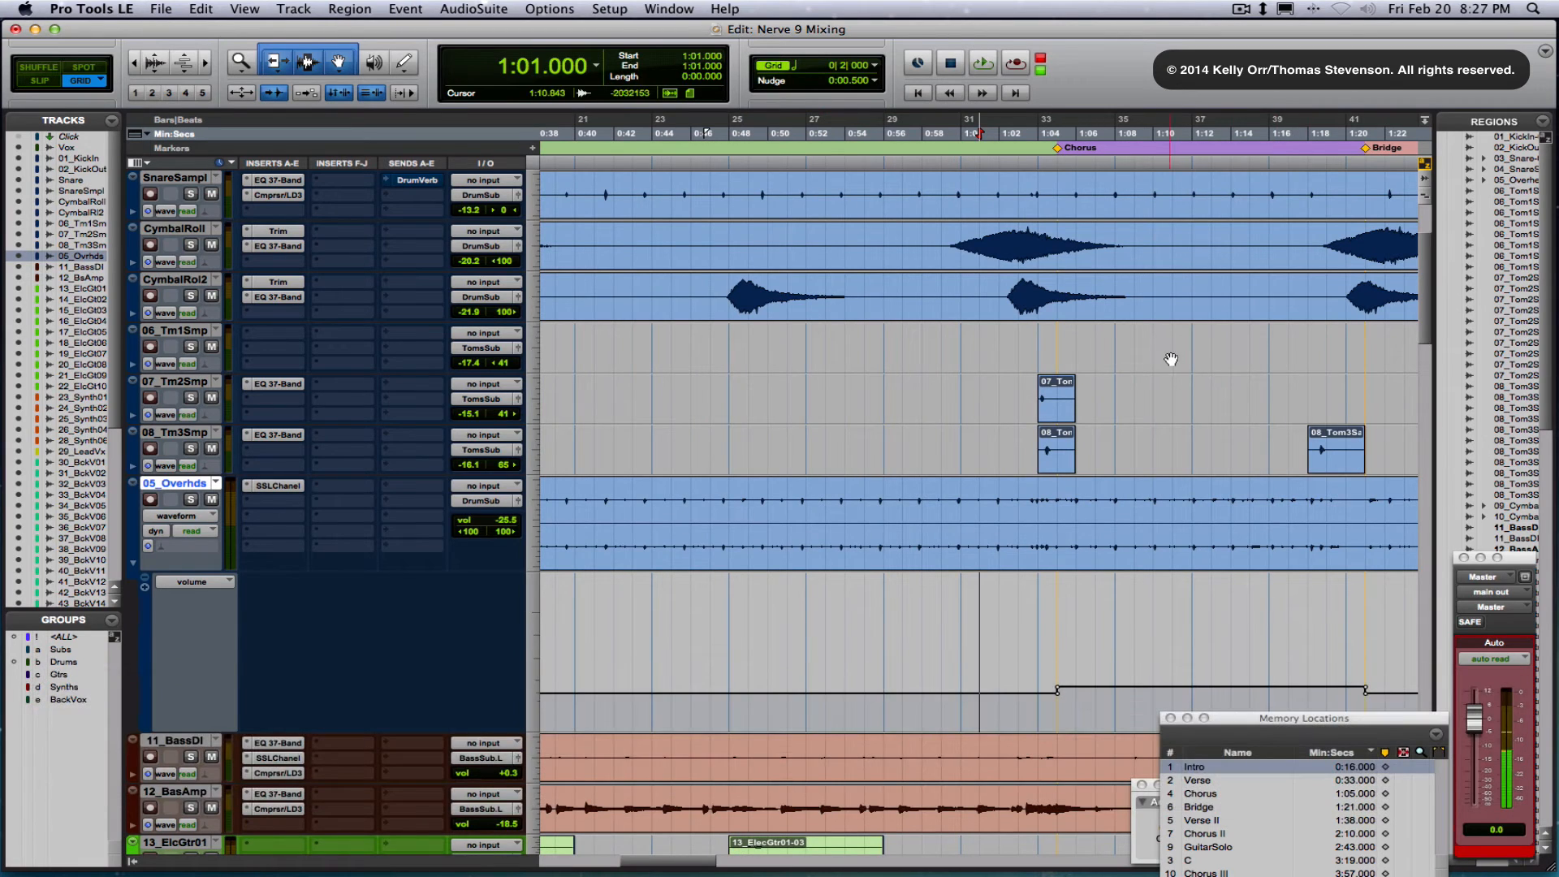
Solo the 05_Overheads track and play it from 1:01.000 into the Chorus
click(190, 500)
key(space)
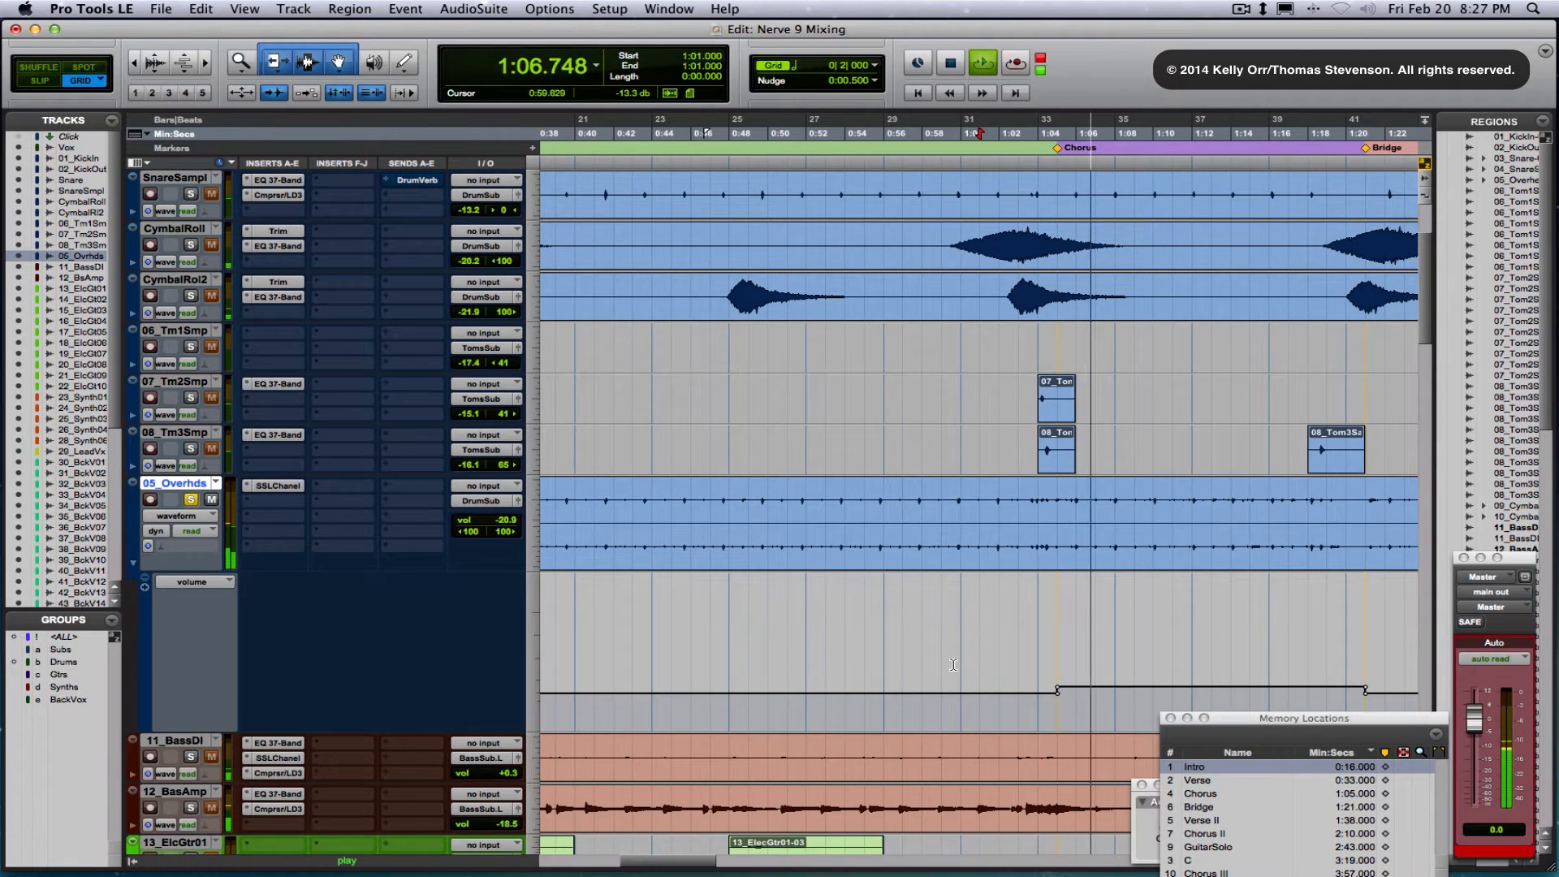
key(r)
key(r)
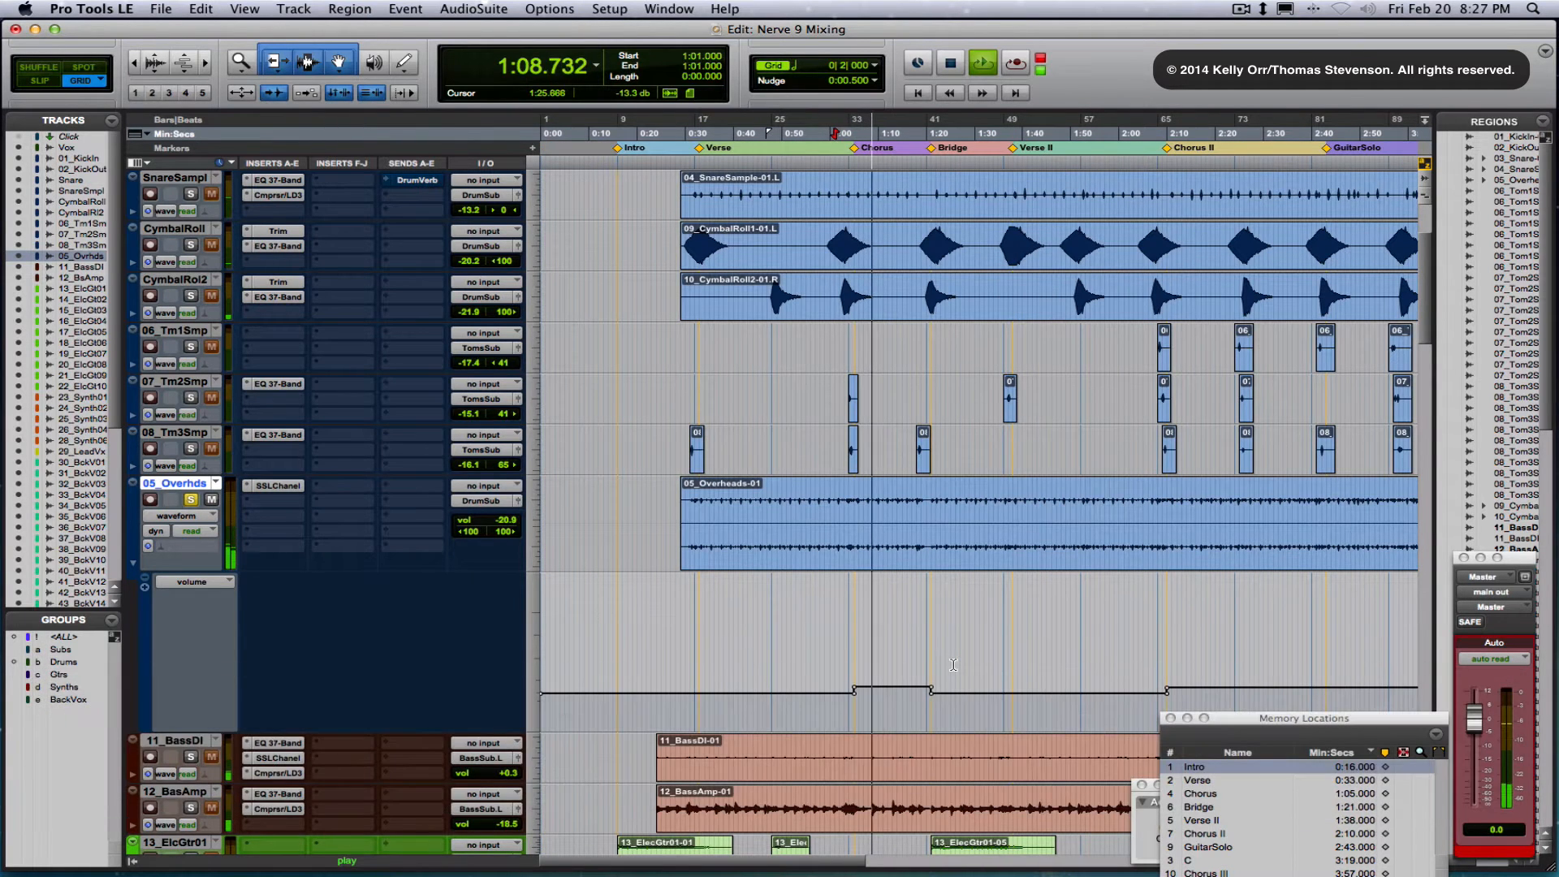
View the SSLChannel plug-in on 05_Overheads during playback, stop playback and close the plug-in window
click(277, 486)
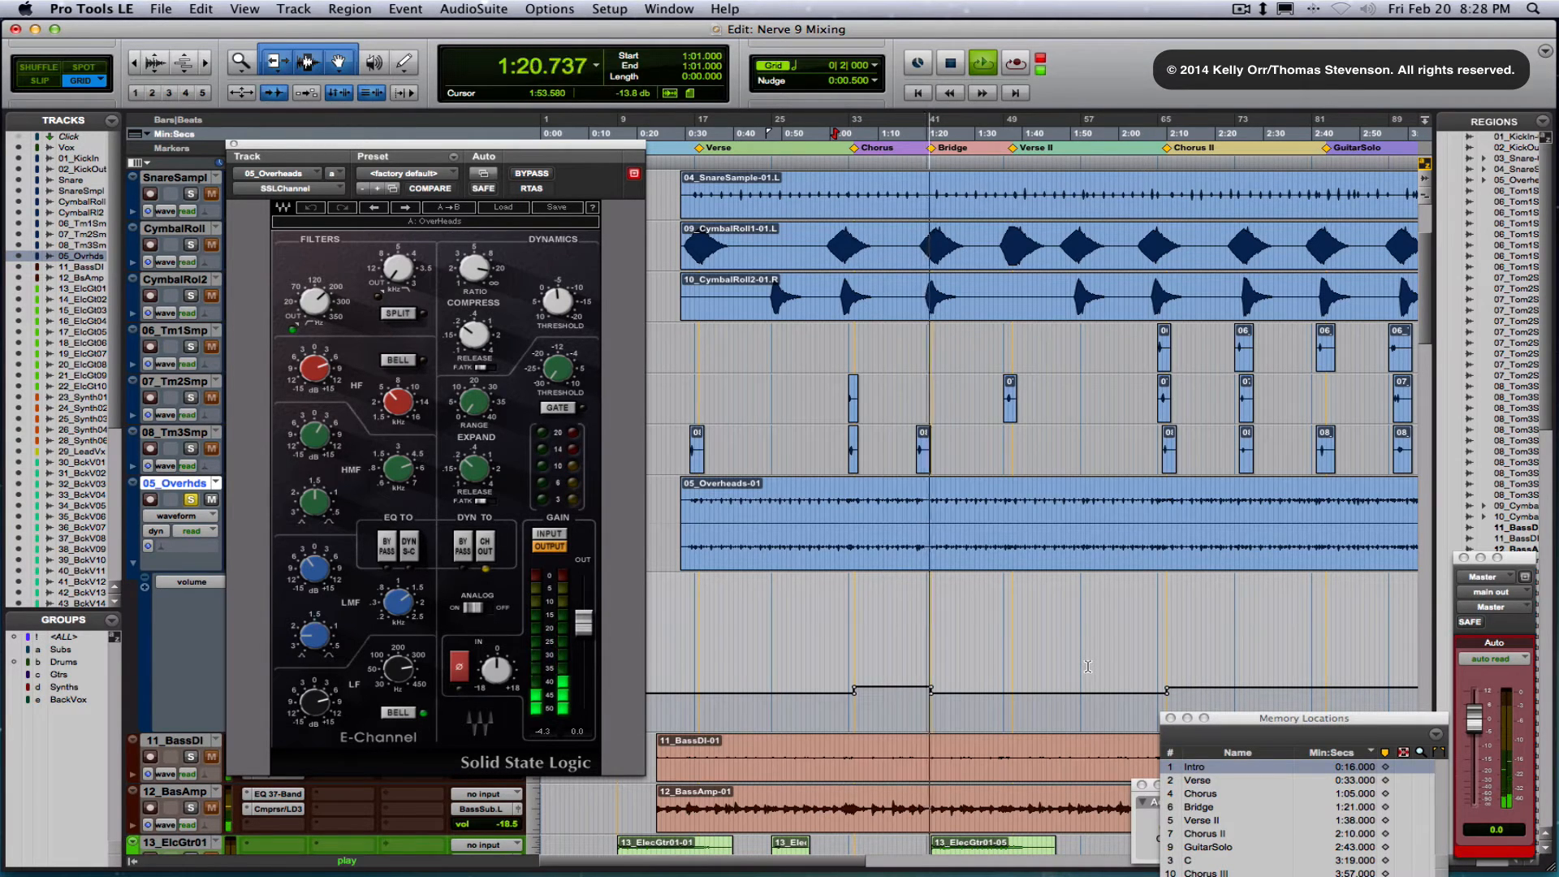
key(space)
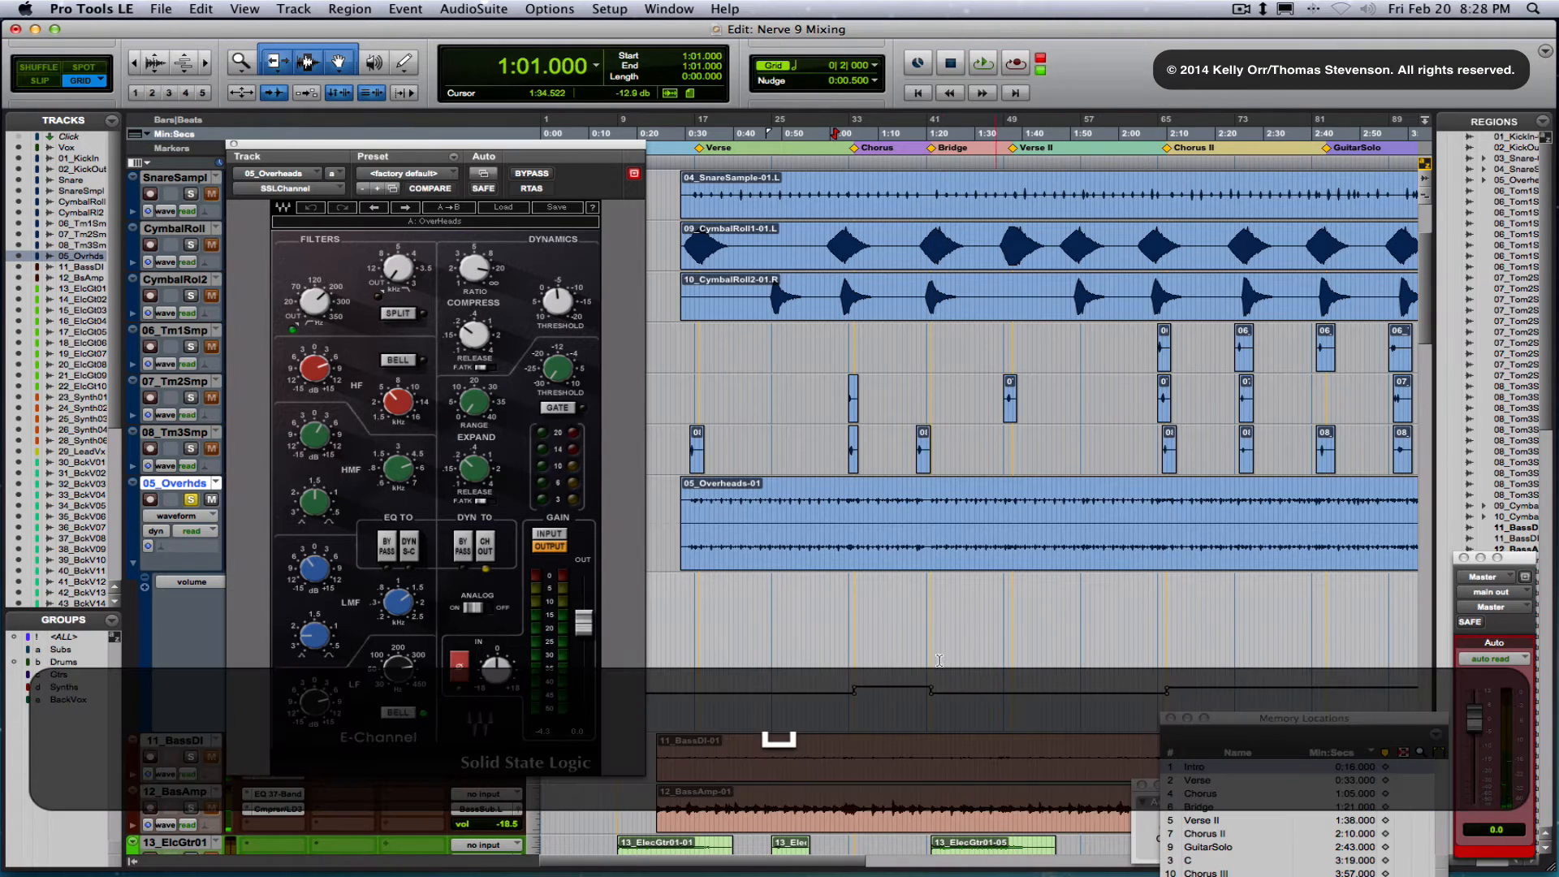
click(234, 144)
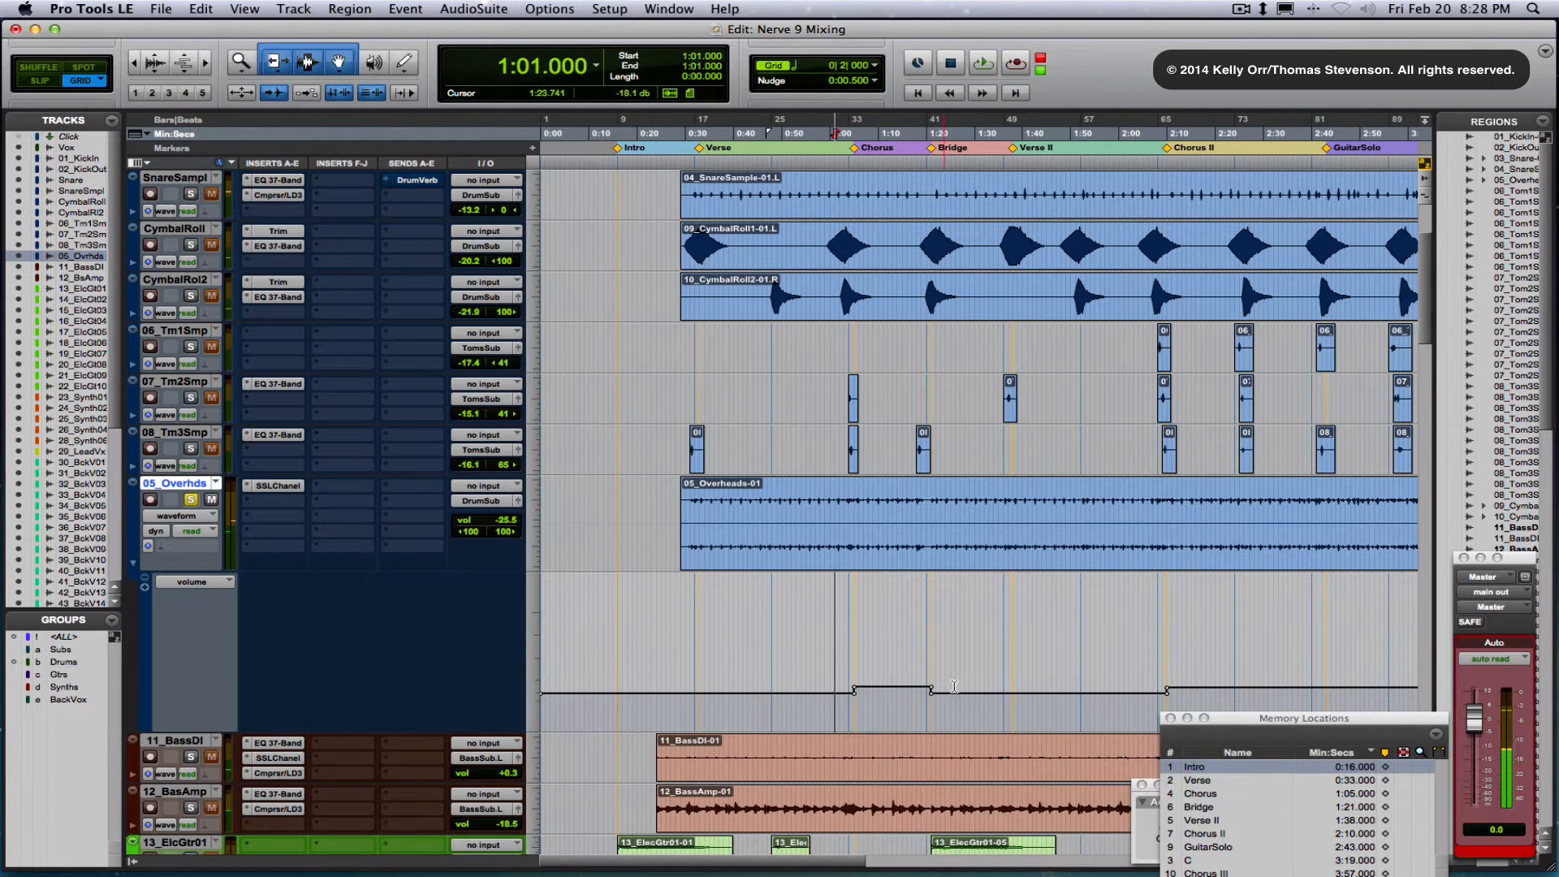
Switch to Slip editing mode and audition the overheads from 1:18.580, just before the Bridge
click(925, 691)
key(t)
key(t)
key(t)
key(t)
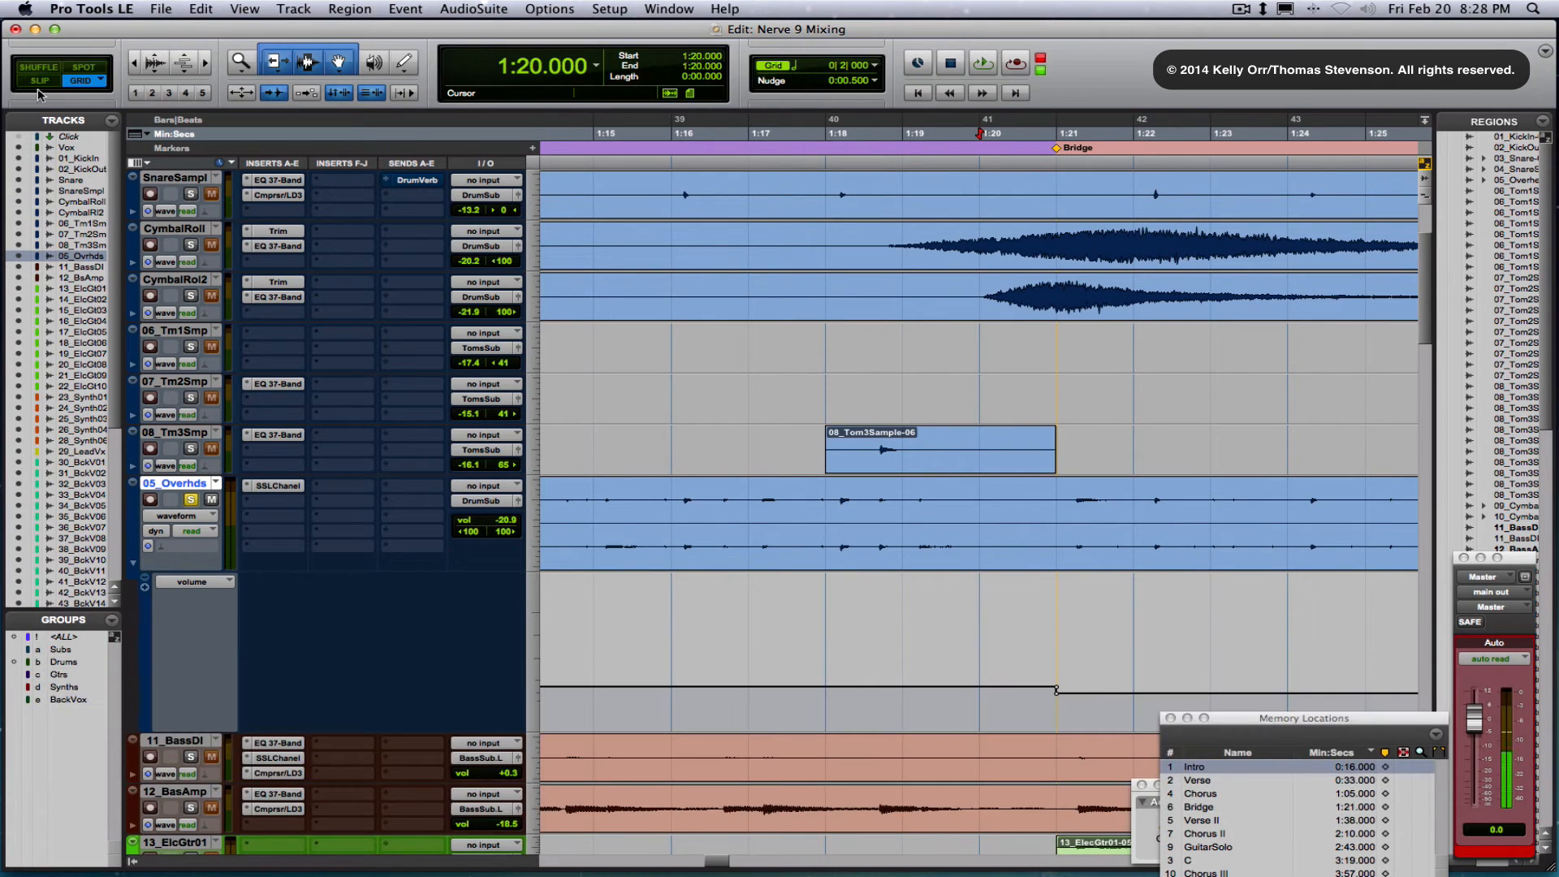
key(F3)
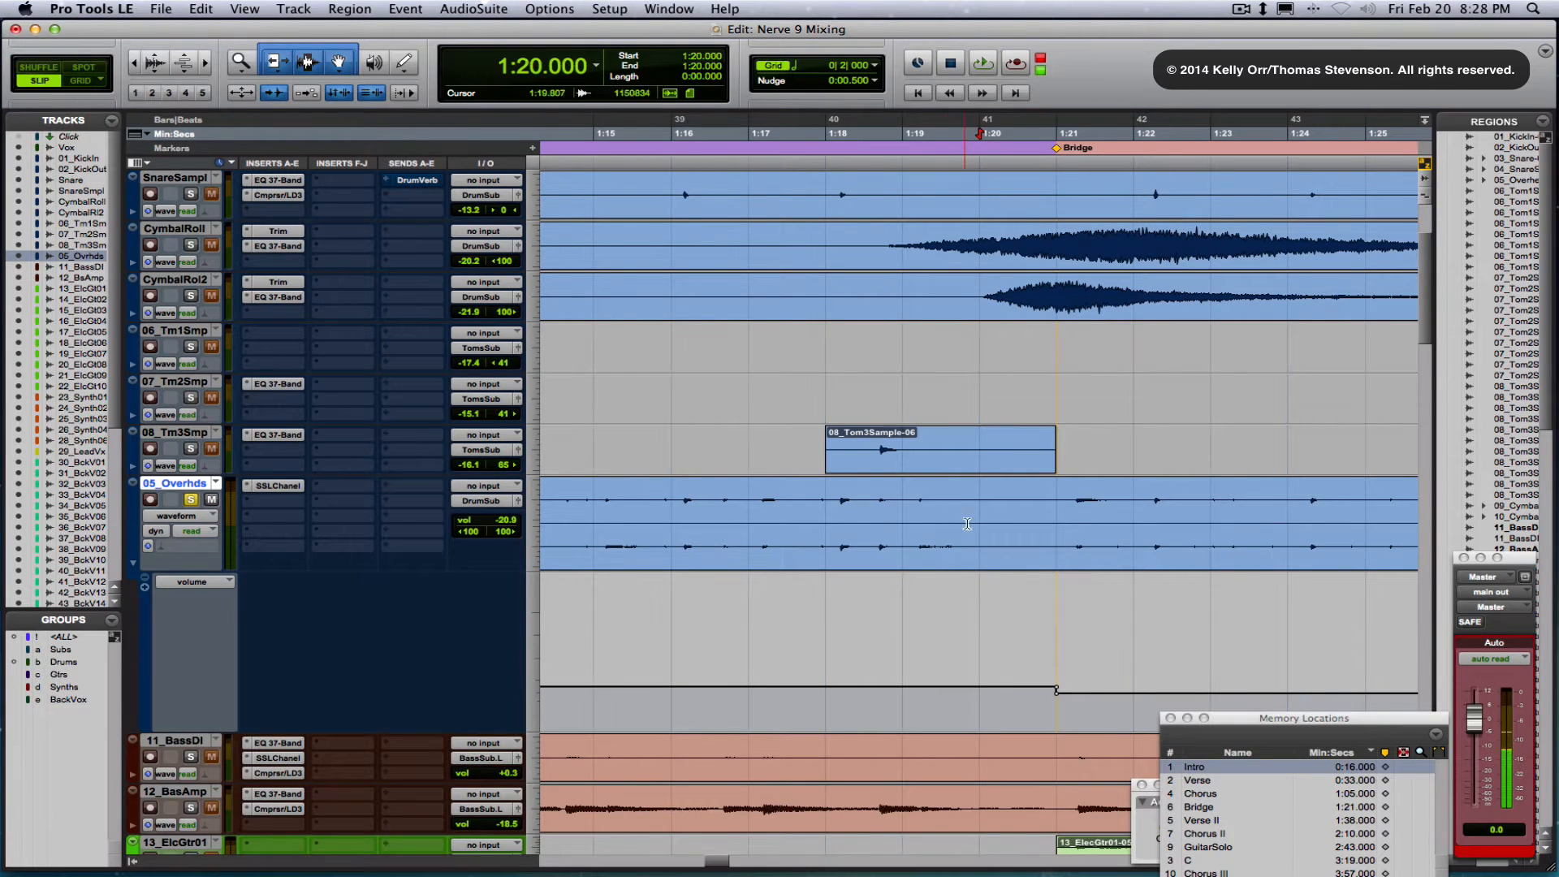
click(870, 622)
key(space)
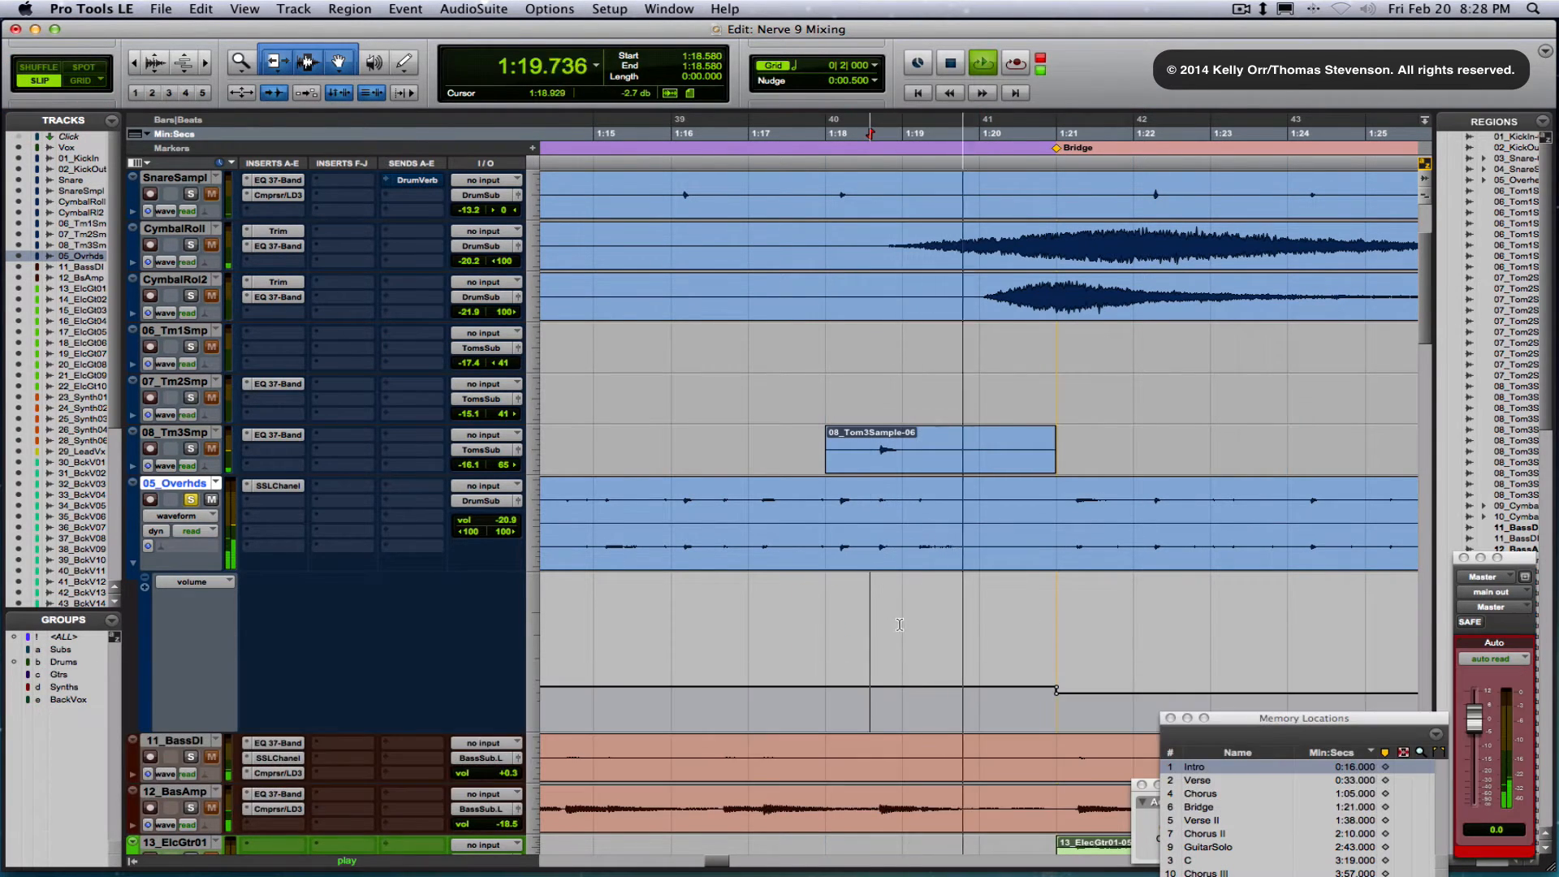
key(space)
Move the overheads' upper volume breakpoint at the Bridge back to about 1:19.4 for a gradual drop, and audition the ramp
drag(1056, 687, 935, 687)
key(space)
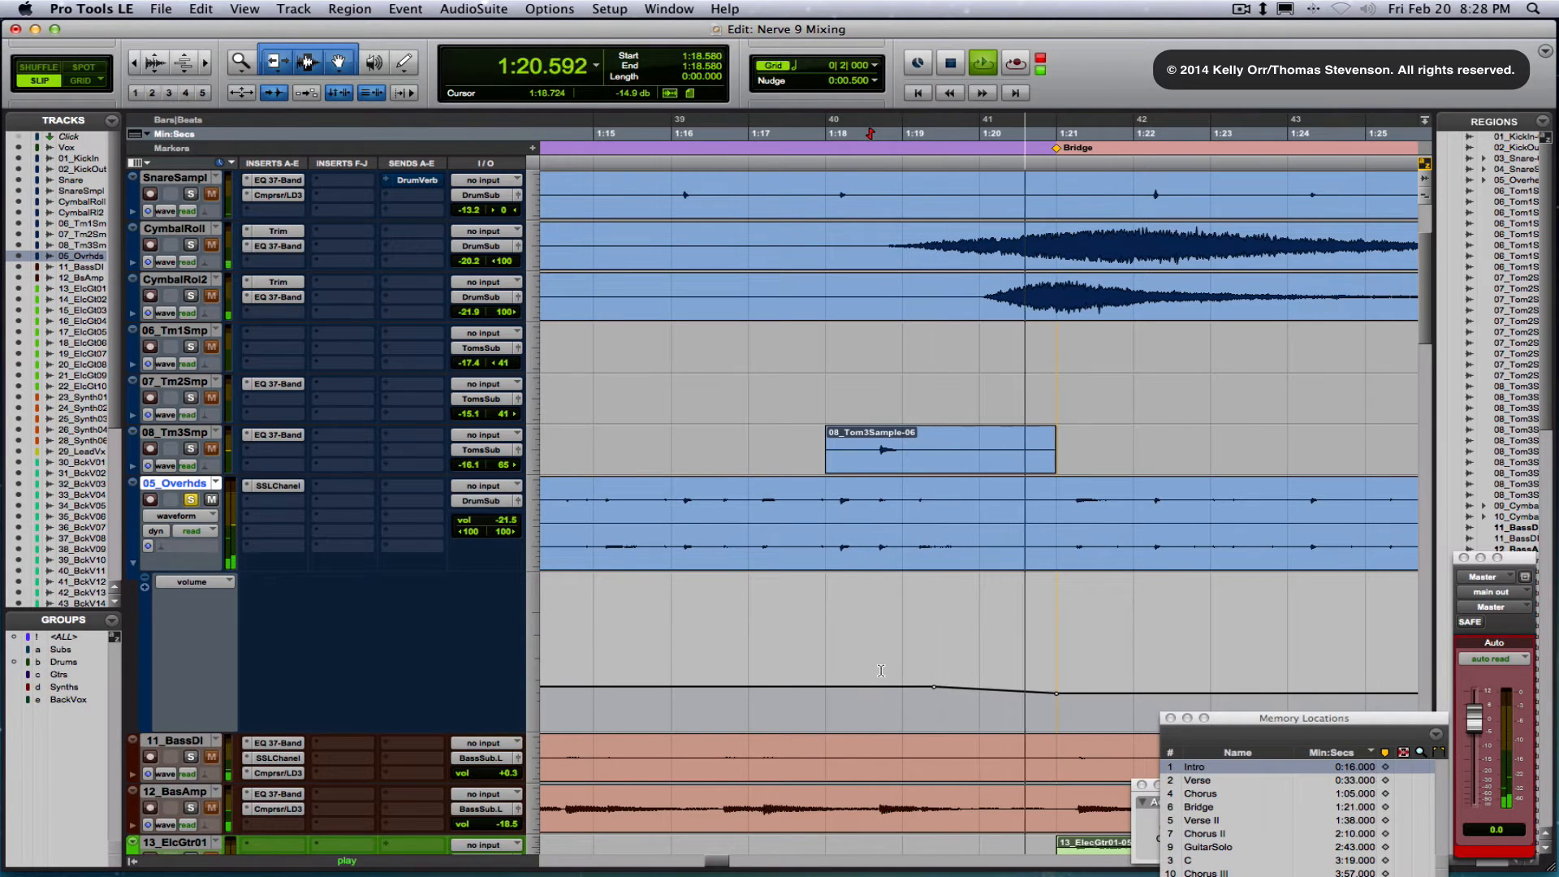
key(space)
Audition the overheads' volume change into the first Chorus from 1:03.913
key(r)
key(r)
key(r)
key(r)
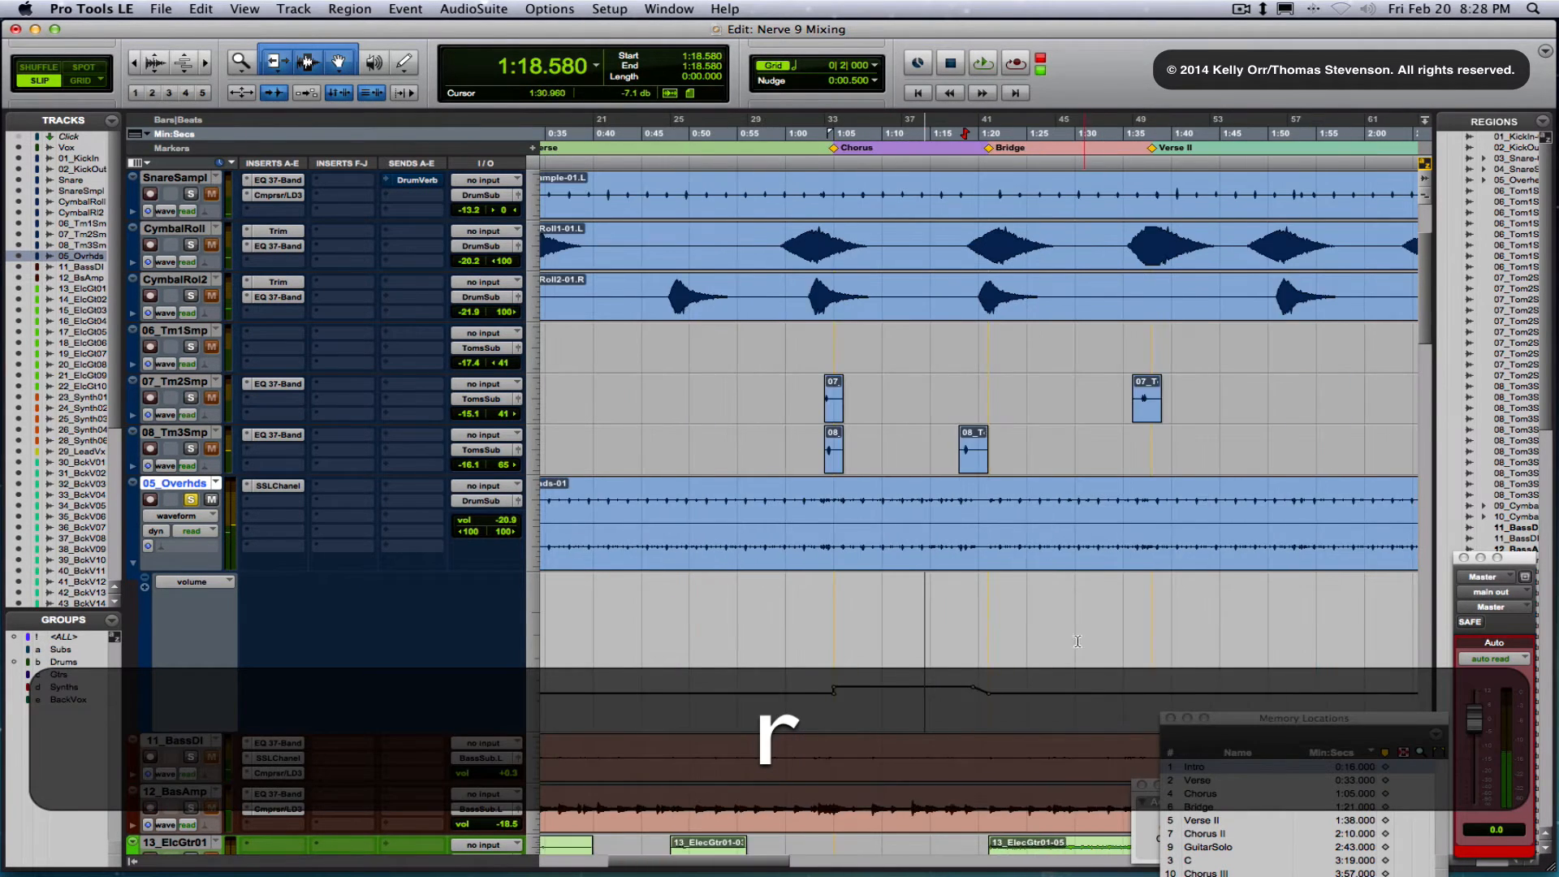
click(848, 679)
key(t)
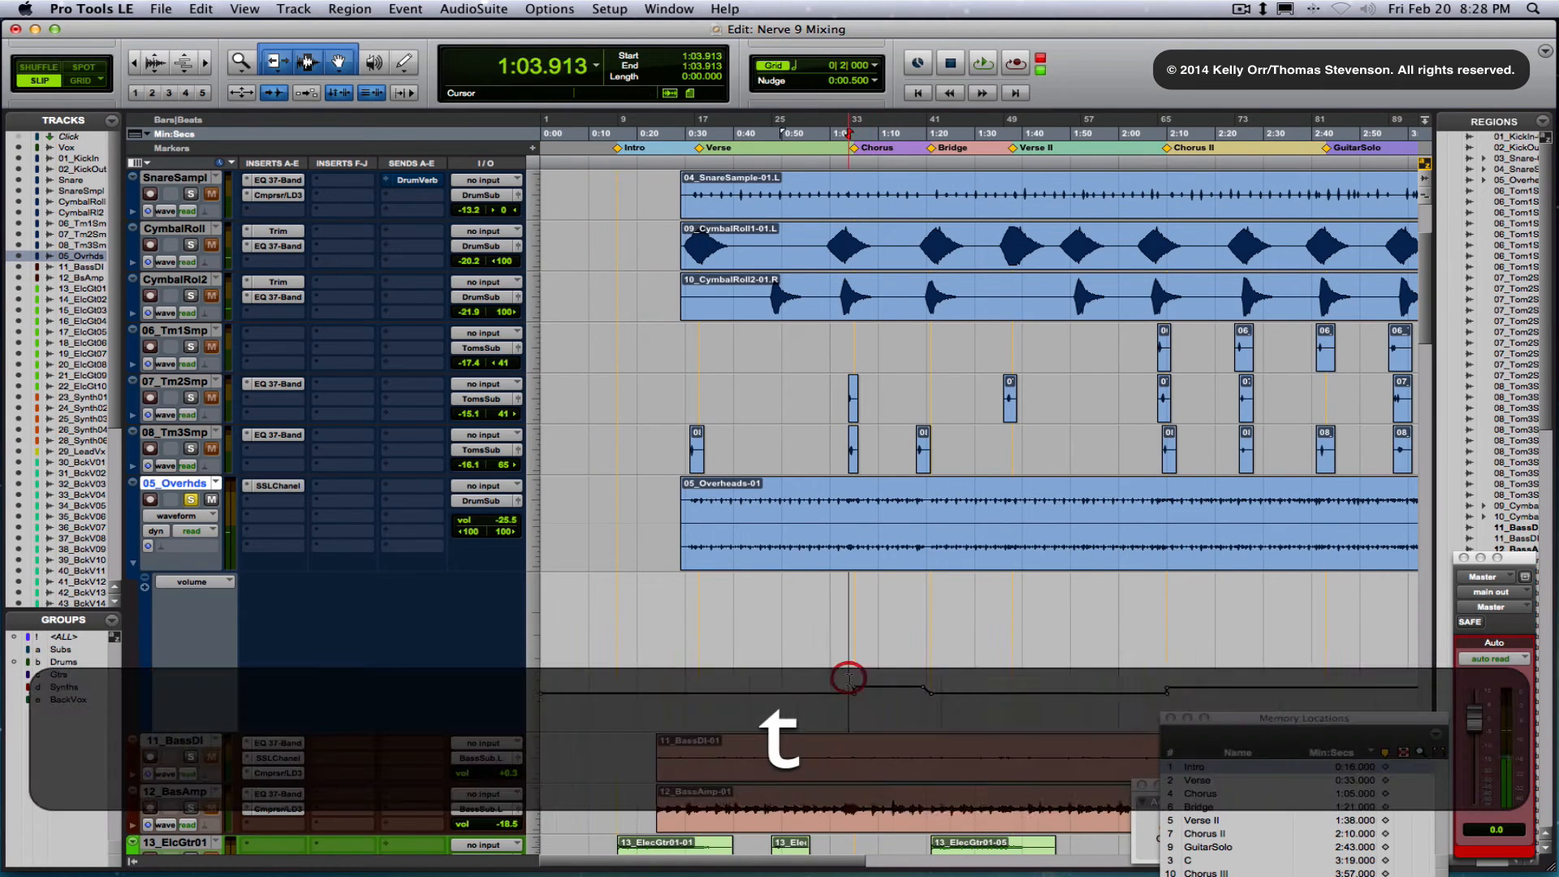
key(space)
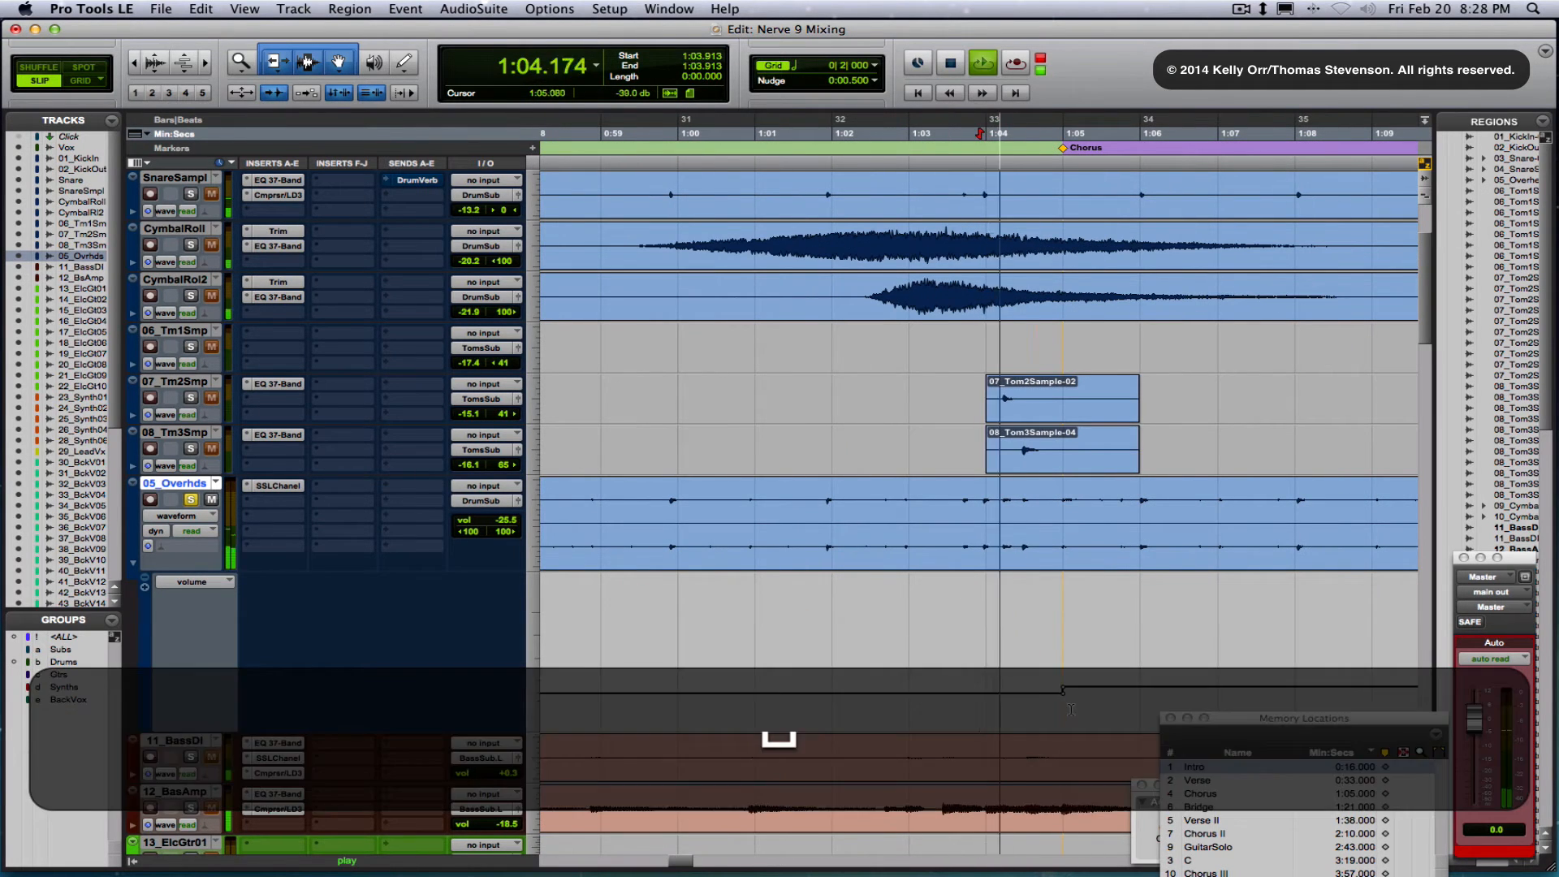
key(space)
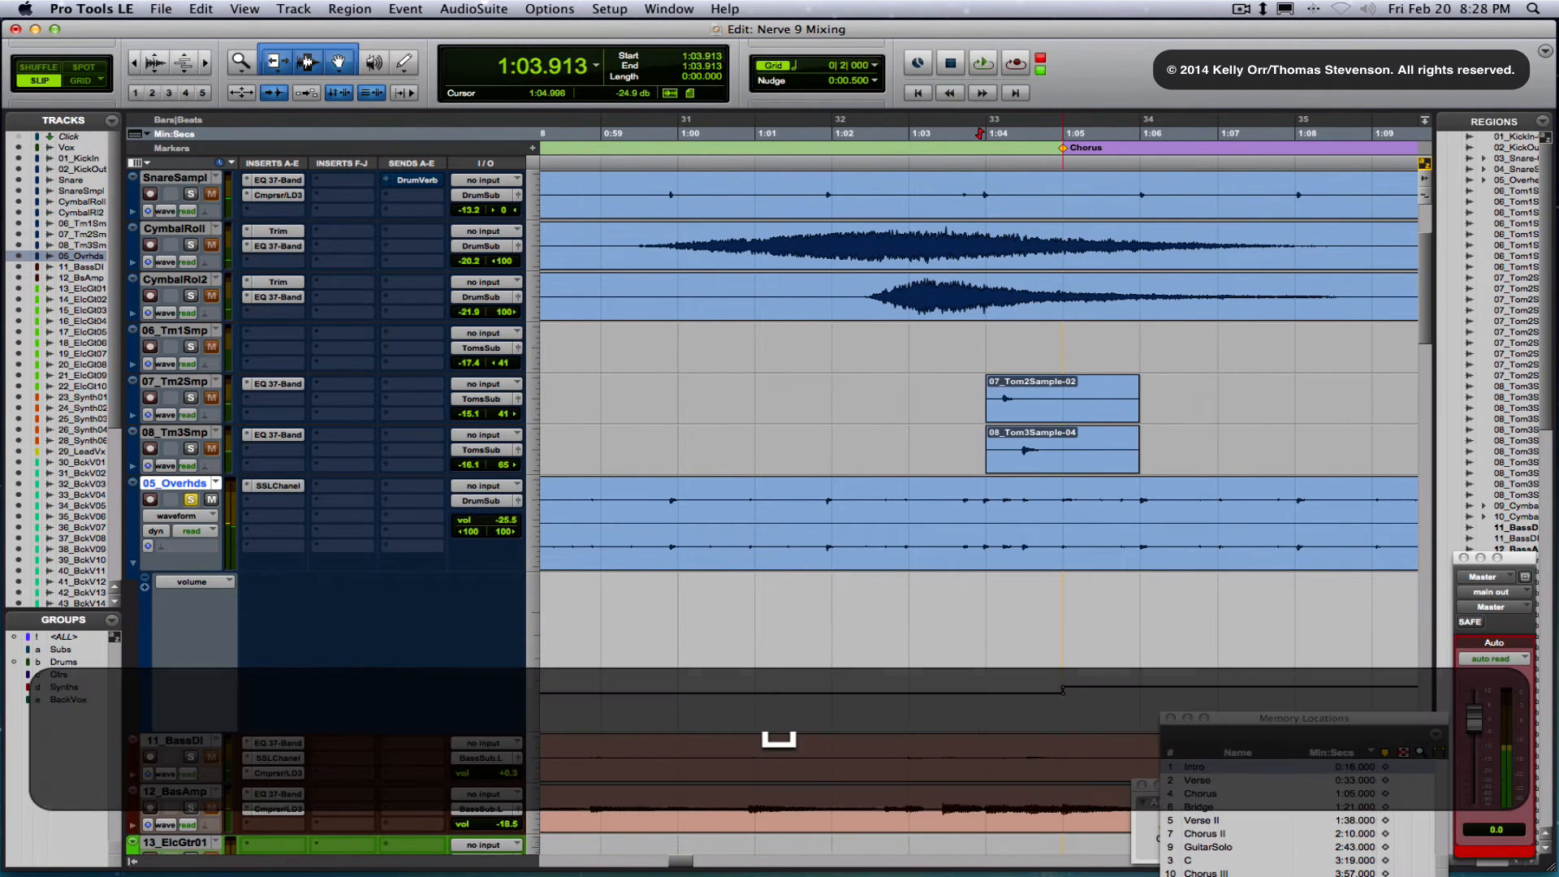
Move the lower overheads volume breakpoint before the first Chorus back to about 1:03.5 for a gradual rise, auditioning the ramp
click(998, 692)
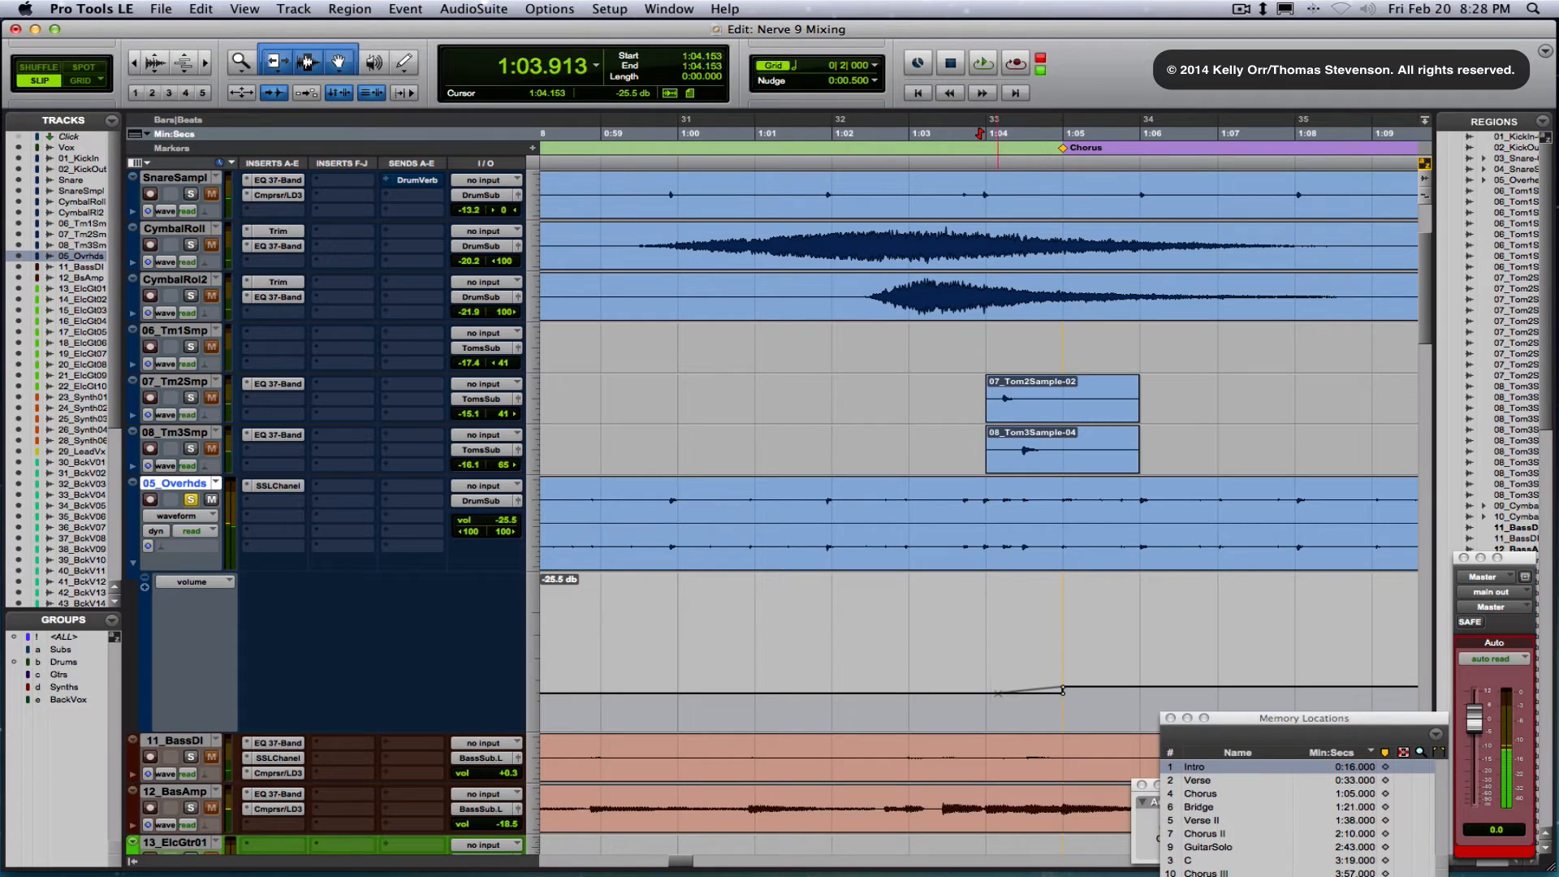
click(954, 674)
key(space)
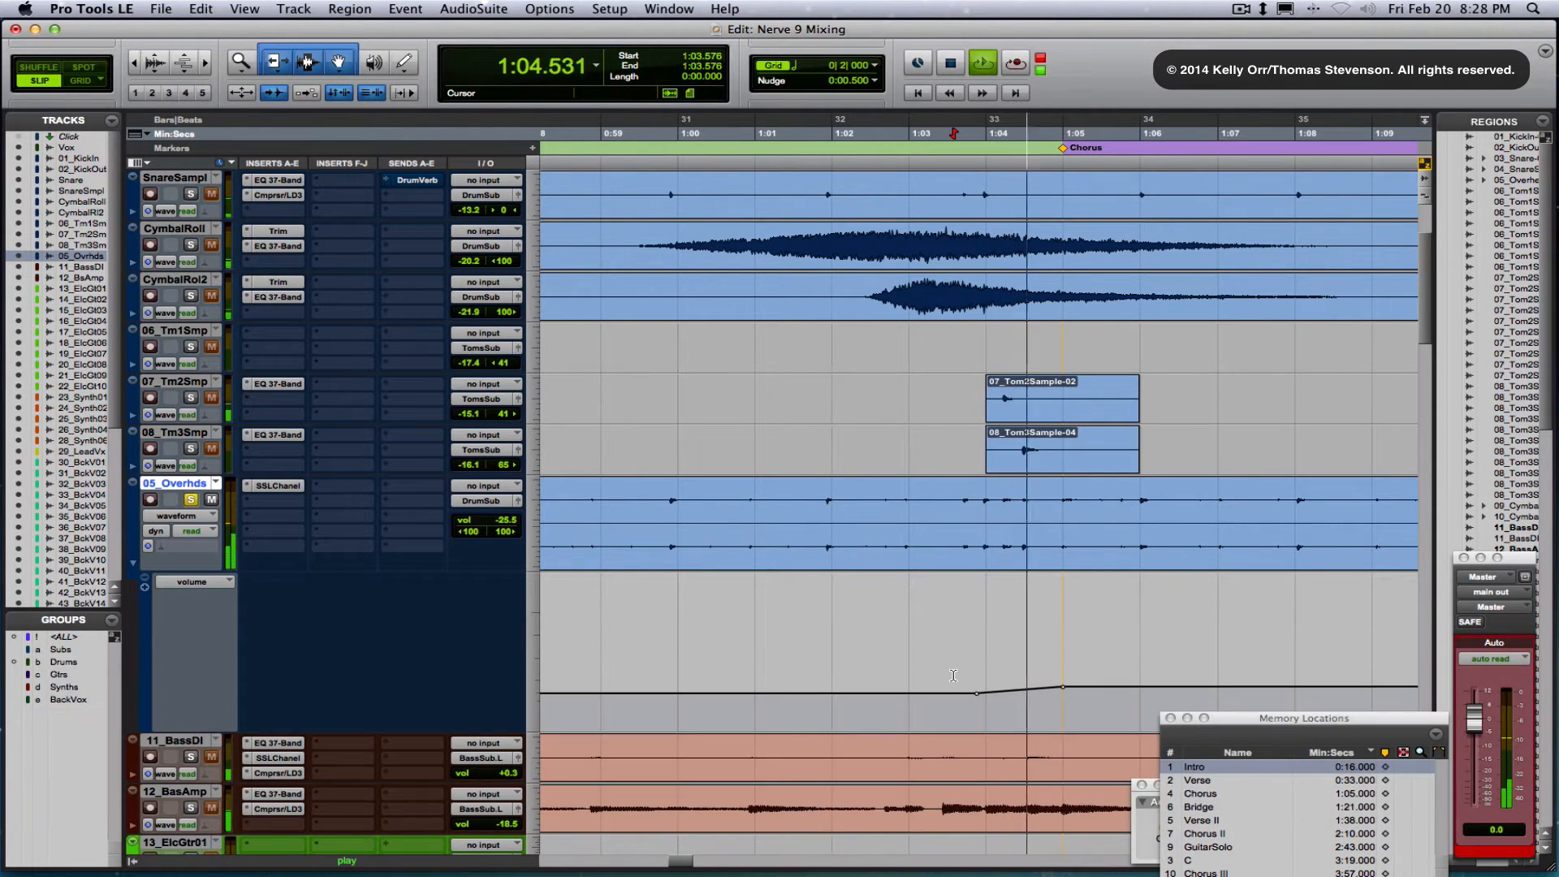
key(space)
click(977, 692)
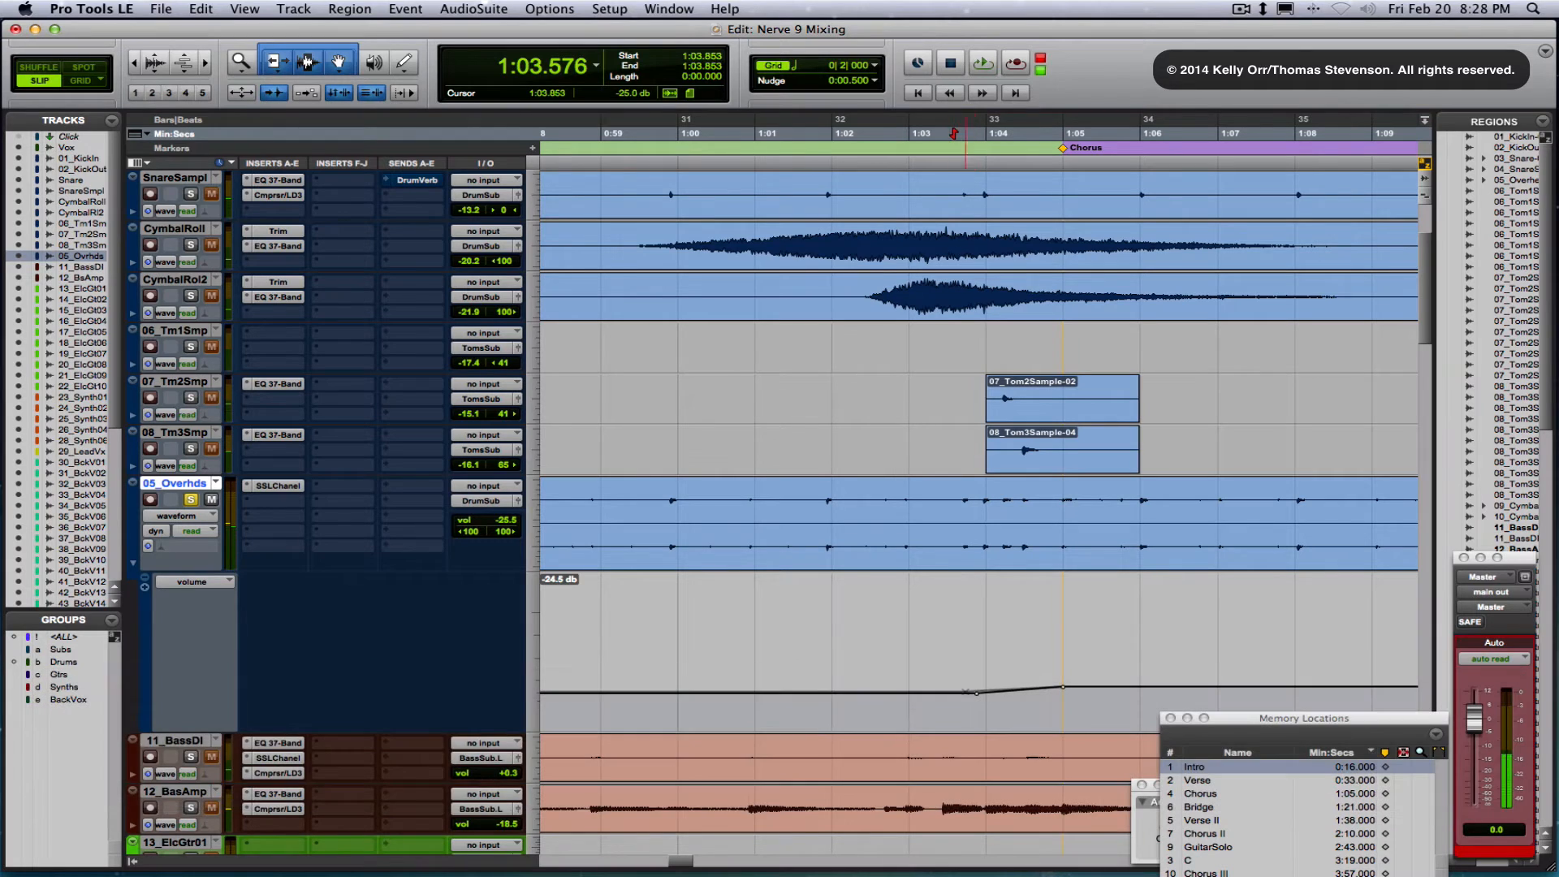
drag(950, 693, 949, 693)
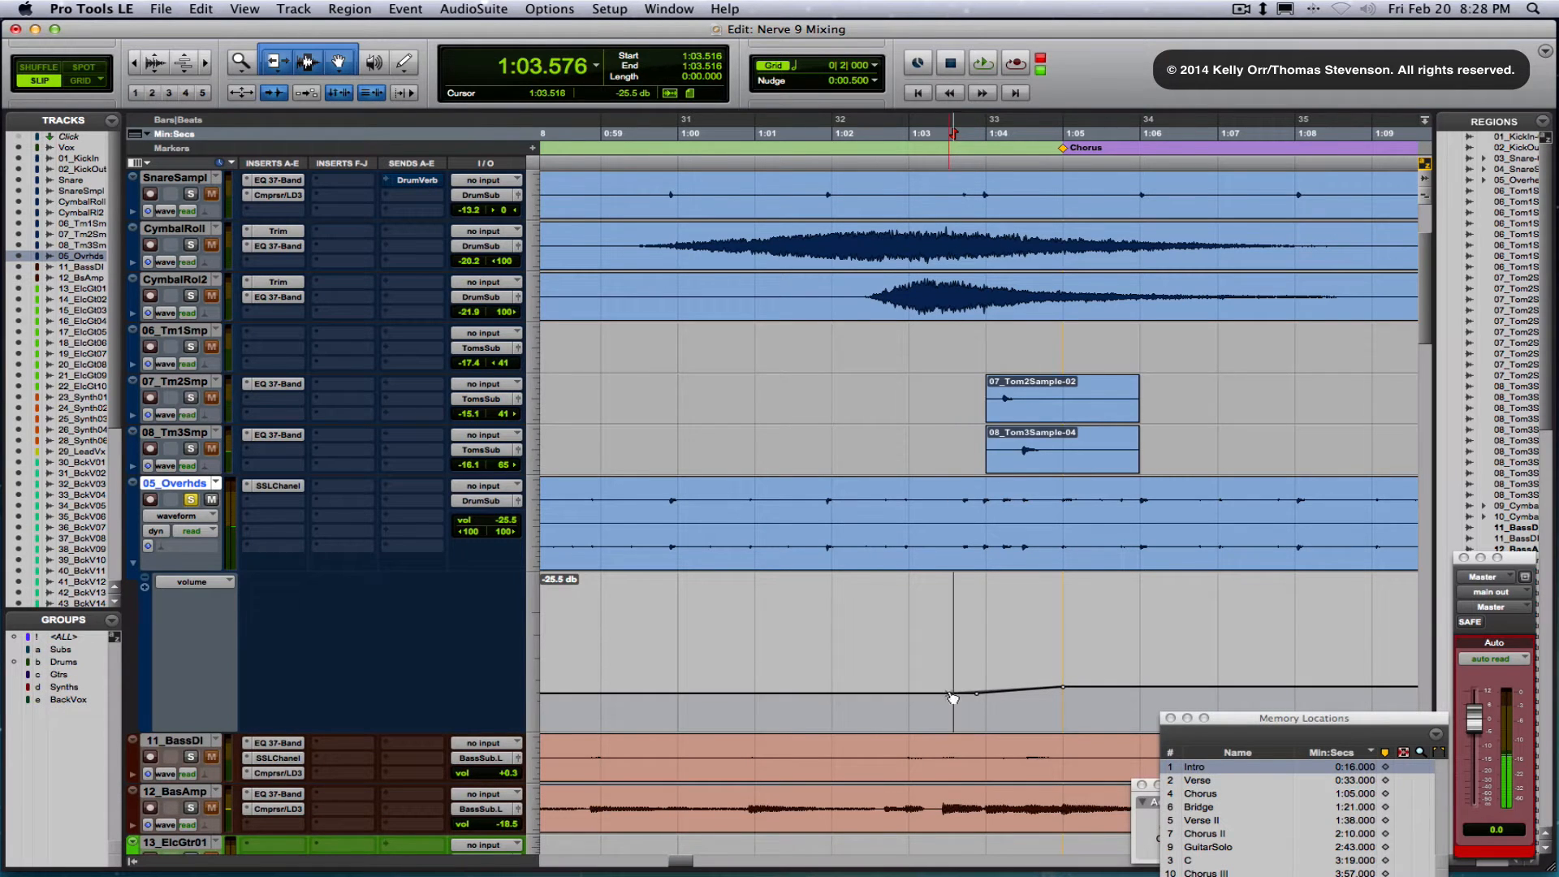
click(923, 671)
key(space)
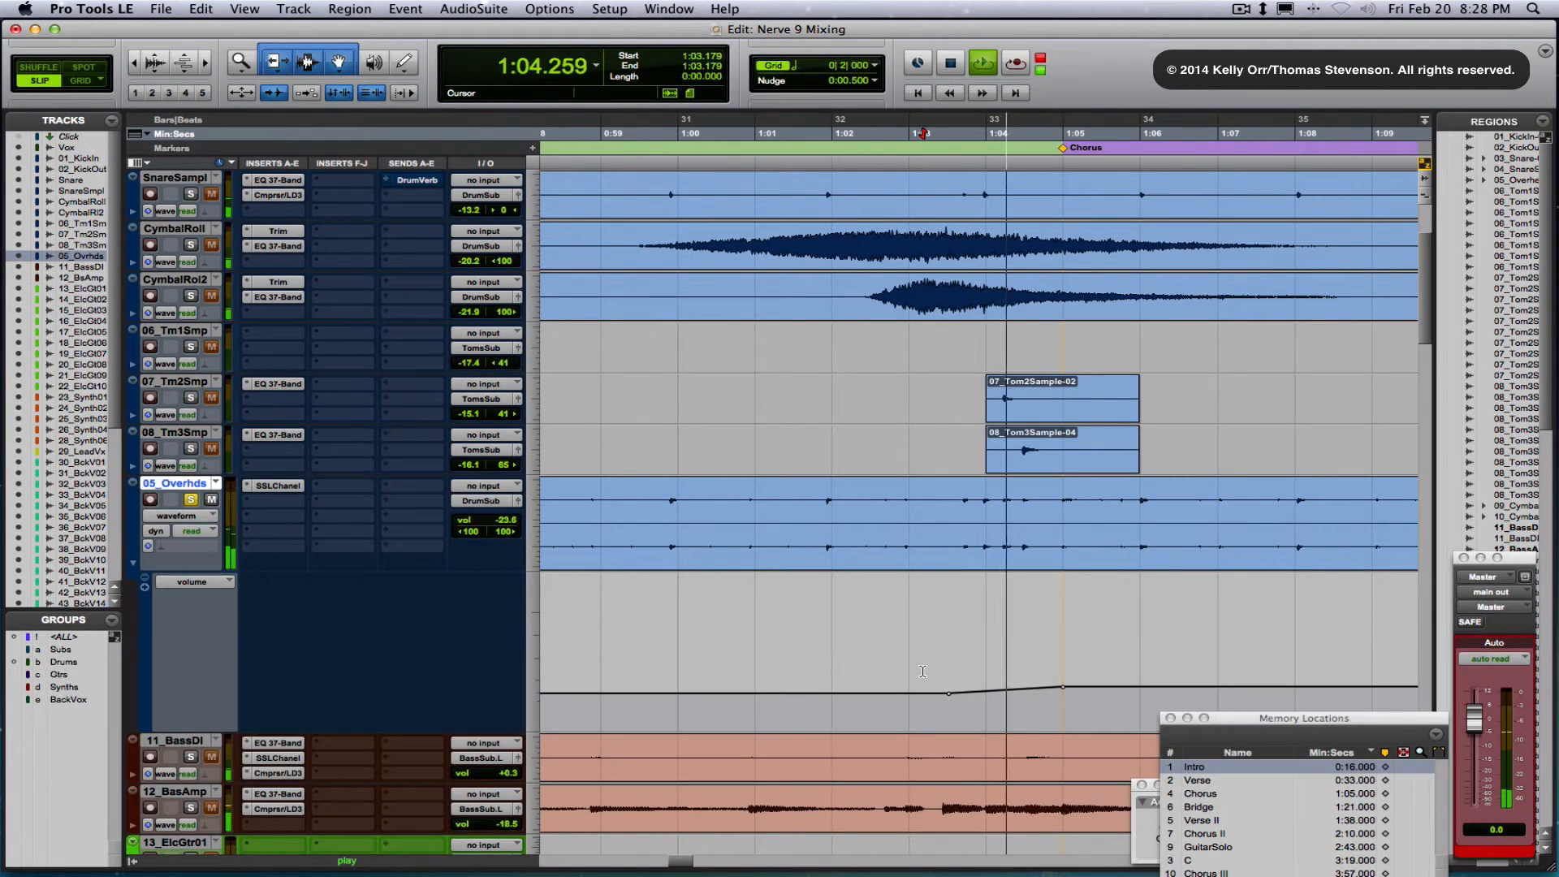
Unsolo 05_Overheads and, during playback, examine the other tracks and the overheads' volume automation across the rest of the song
key(r)
key(r)
key(r)
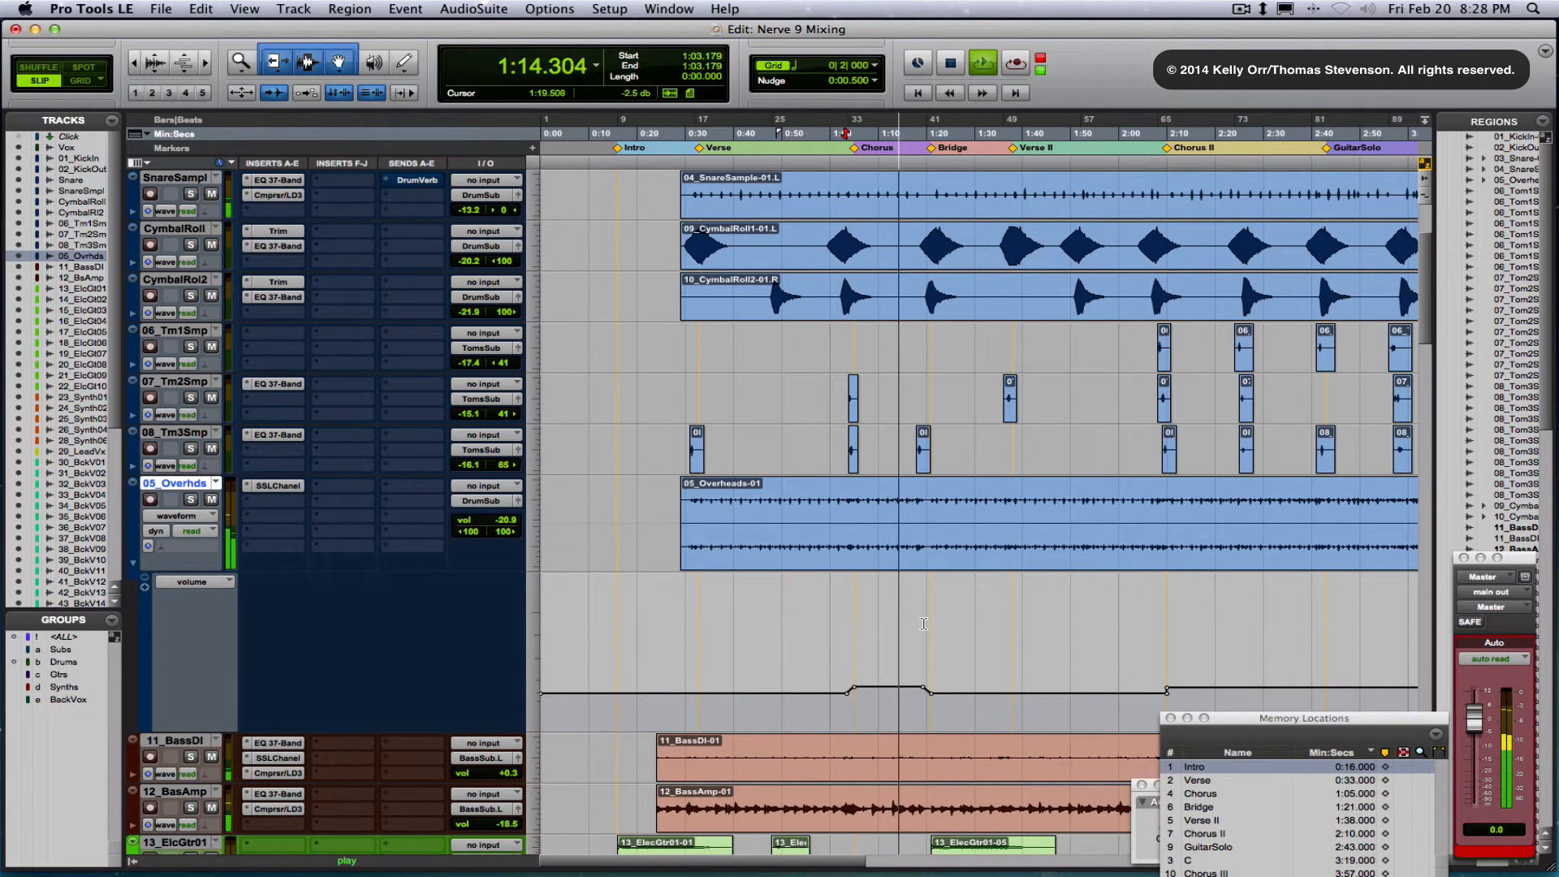
scroll(924, 622, down, 15)
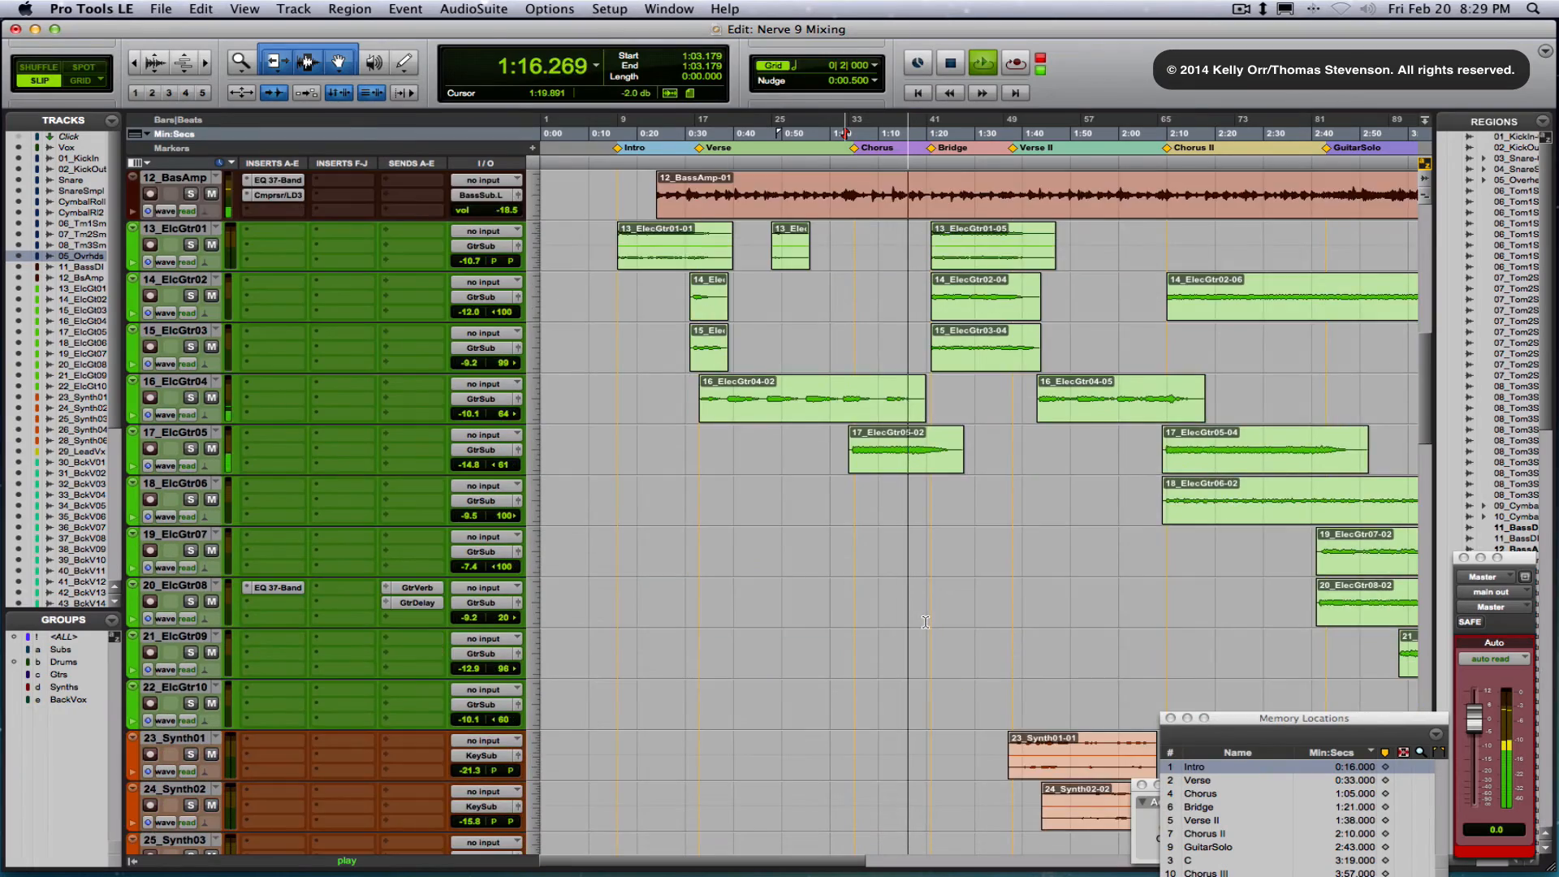
scroll(925, 622, down, 15)
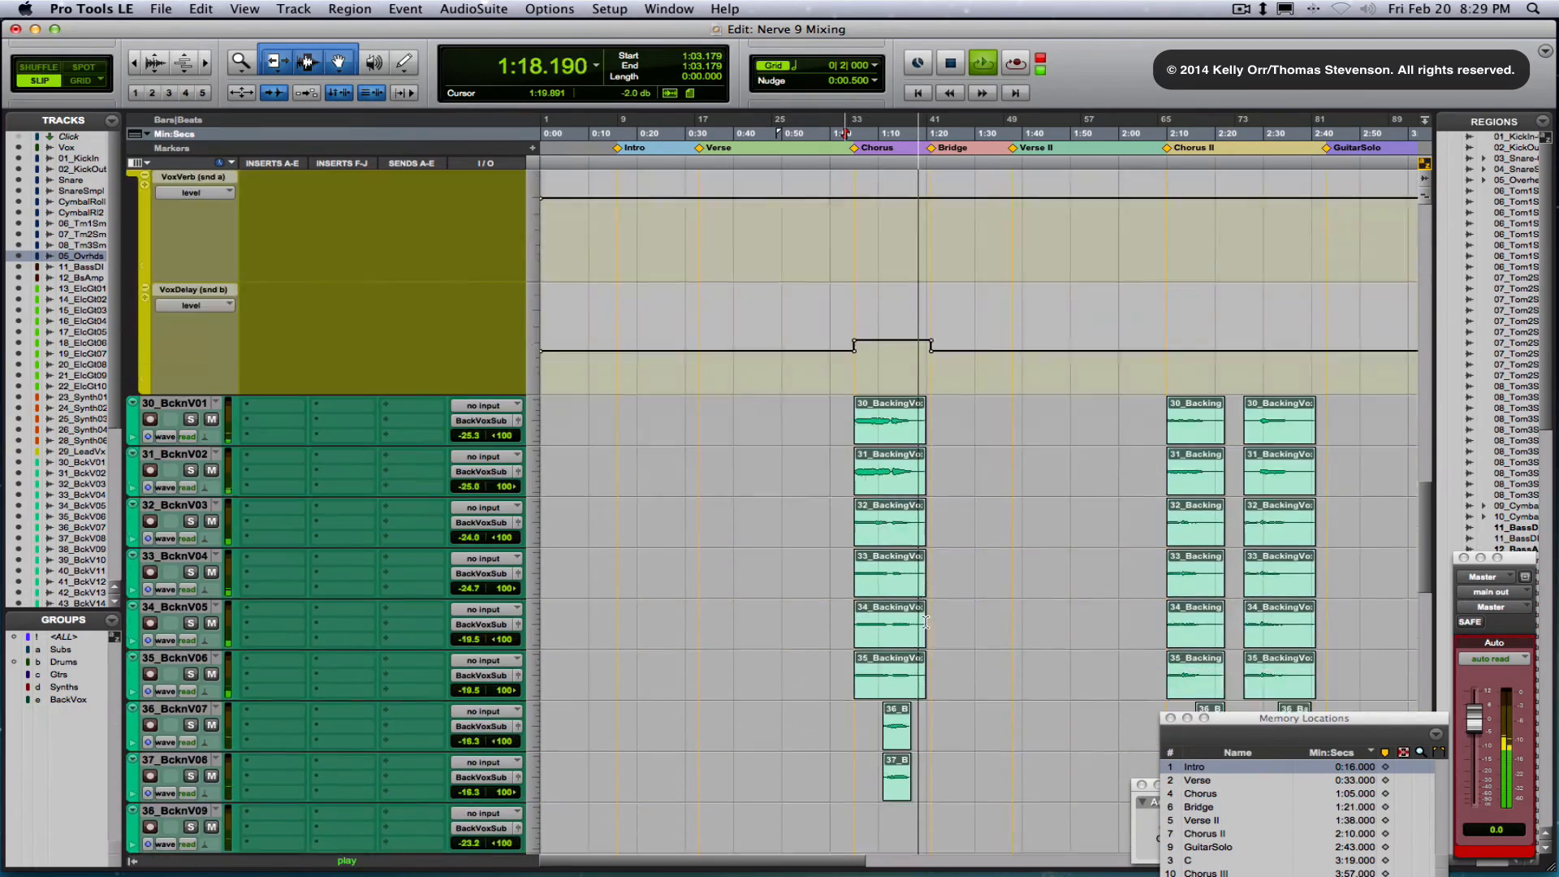
scroll(925, 622, up, 20)
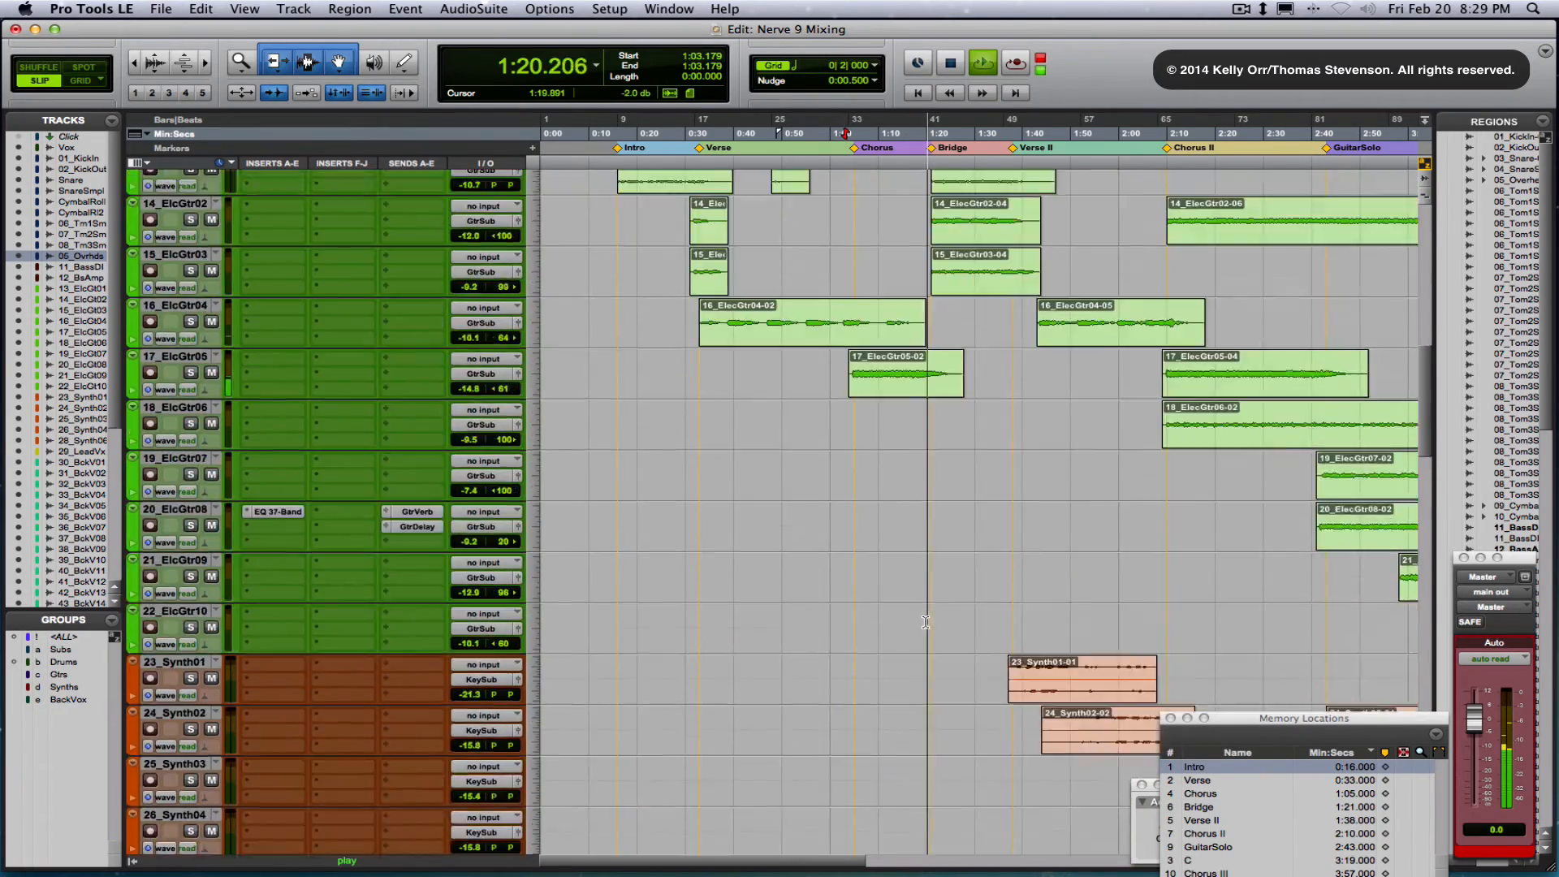
scroll(925, 622, up, 2)
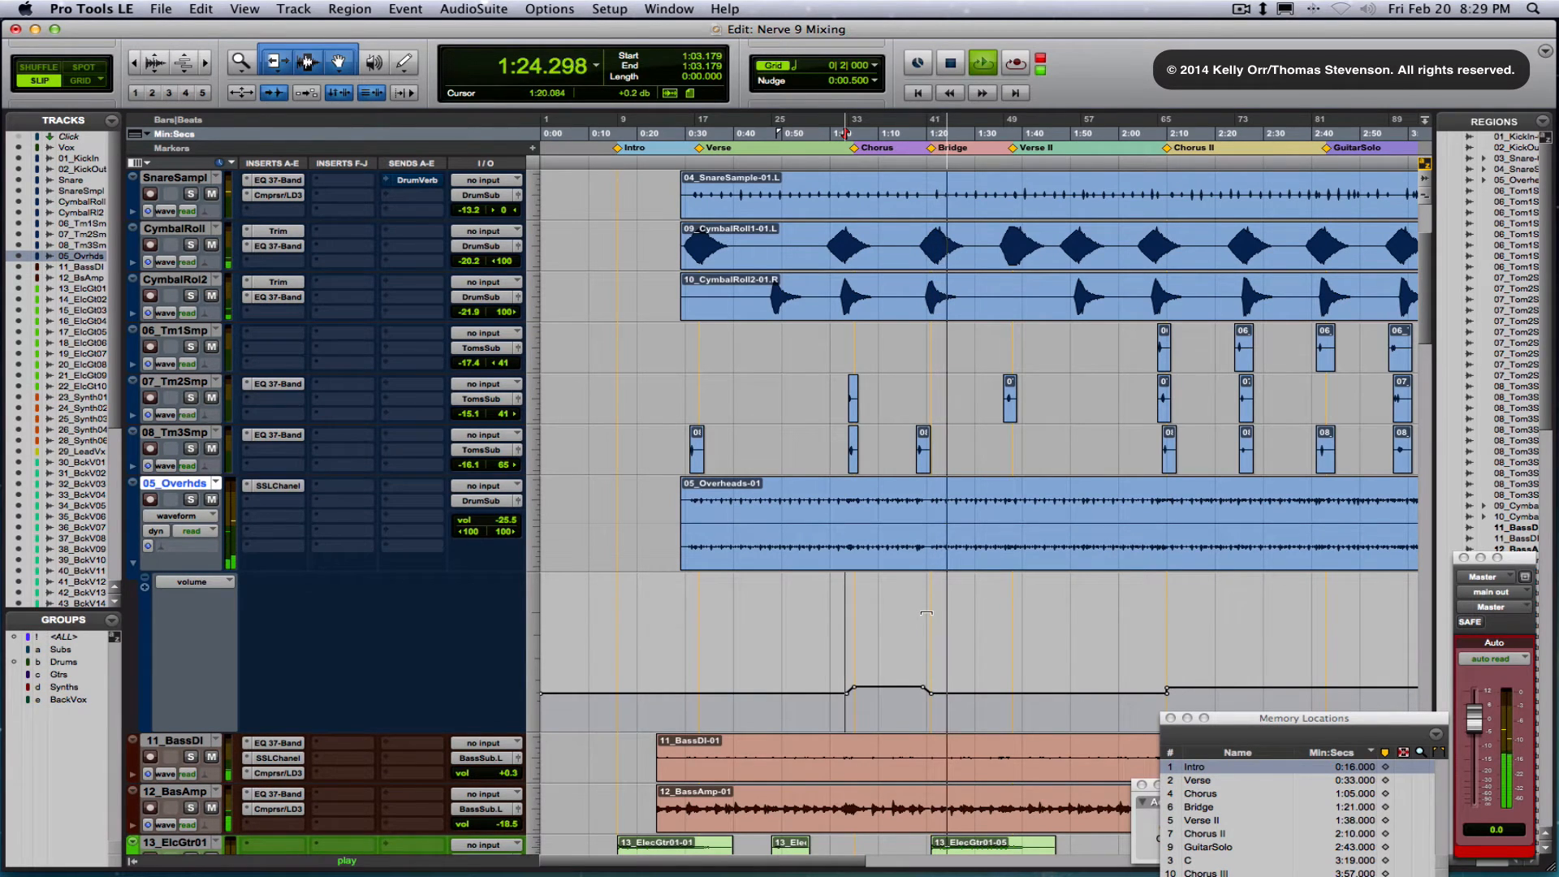
scroll(926, 613, right, 10)
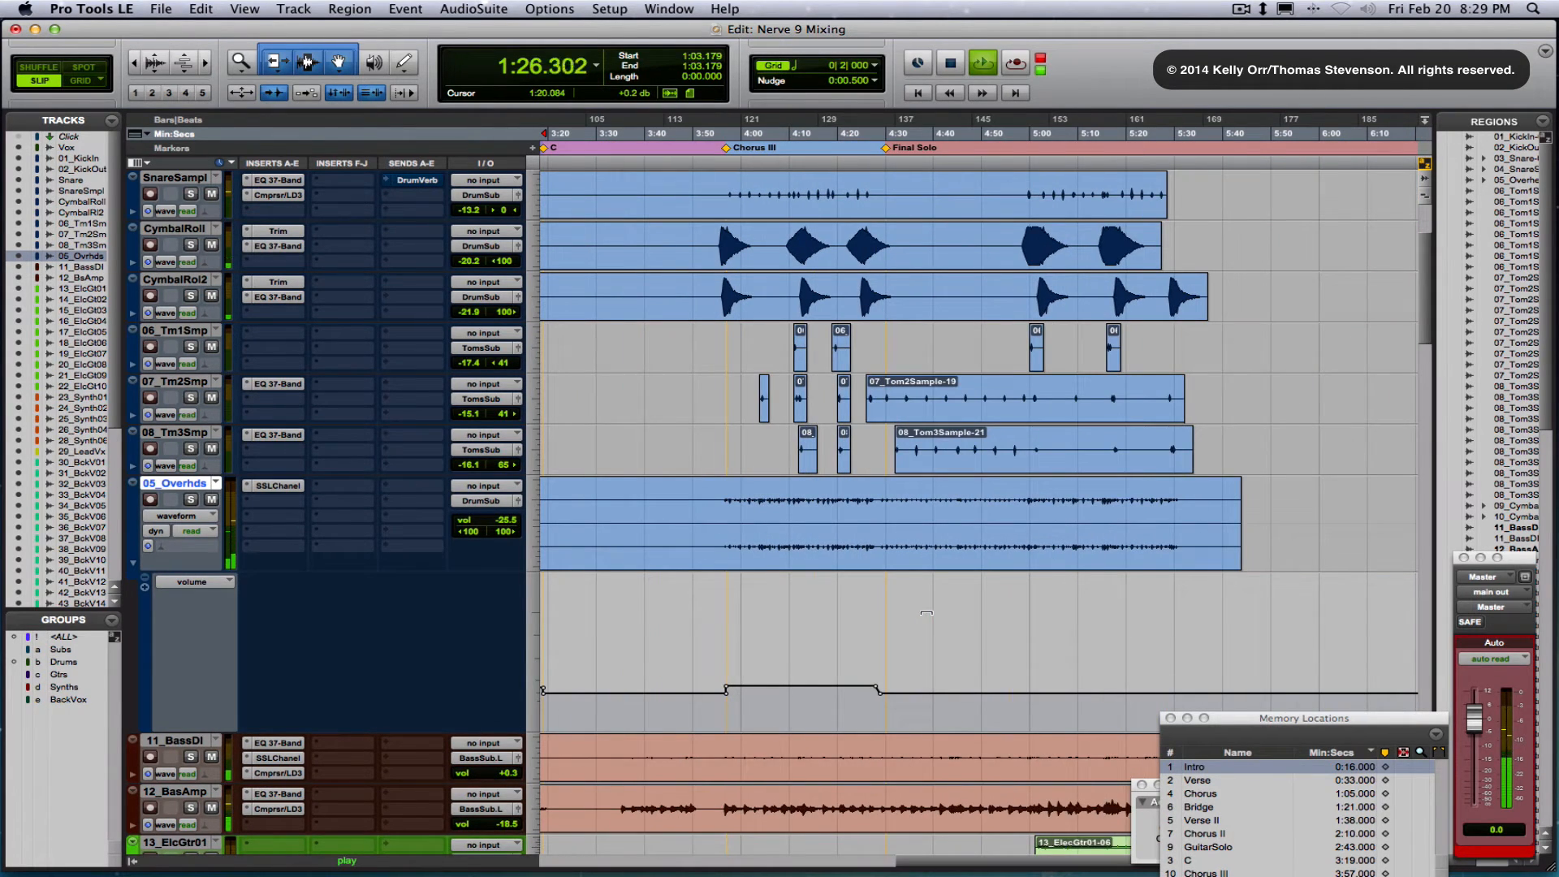
scroll(926, 613, left, 5)
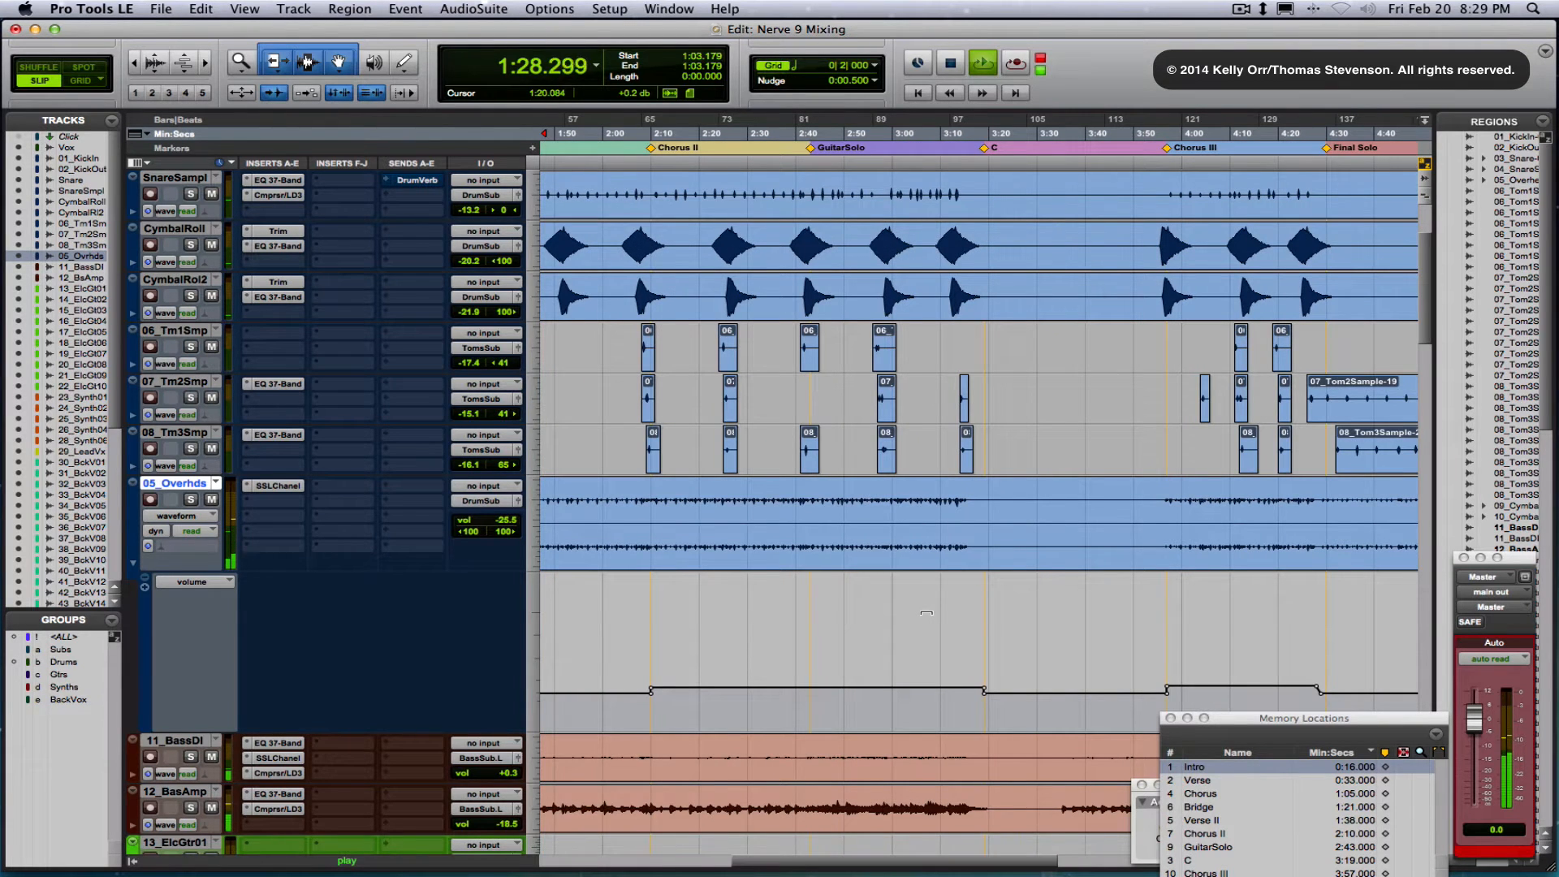
scroll(927, 613, left, 6)
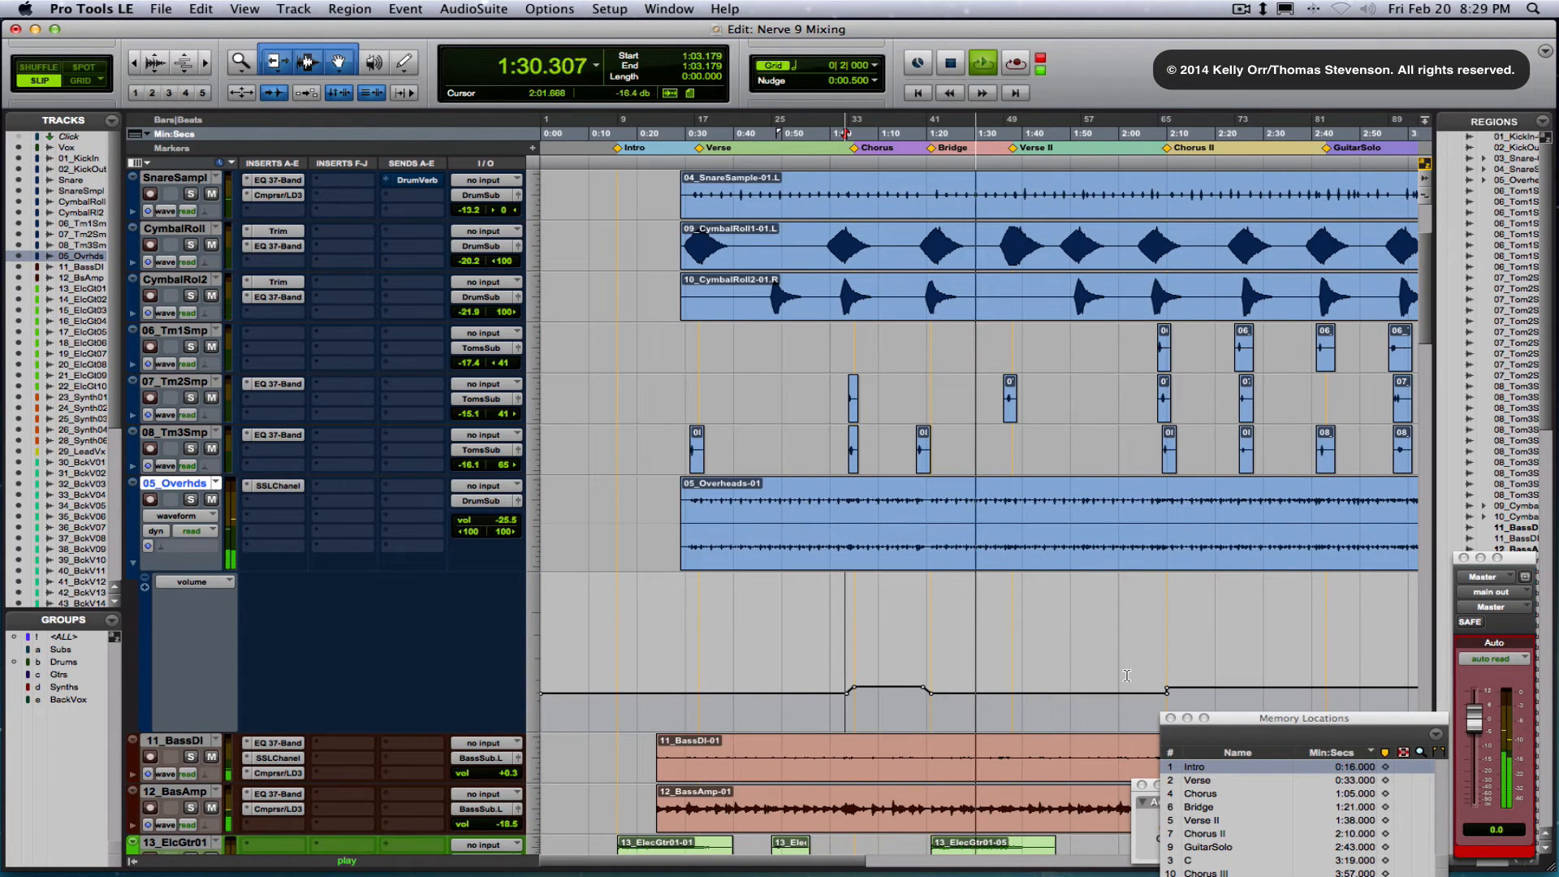
Stop playback, place the cursor at 2:09.174 just before Chorus II, and solo 05_Overheads
key(space)
click(1167, 690)
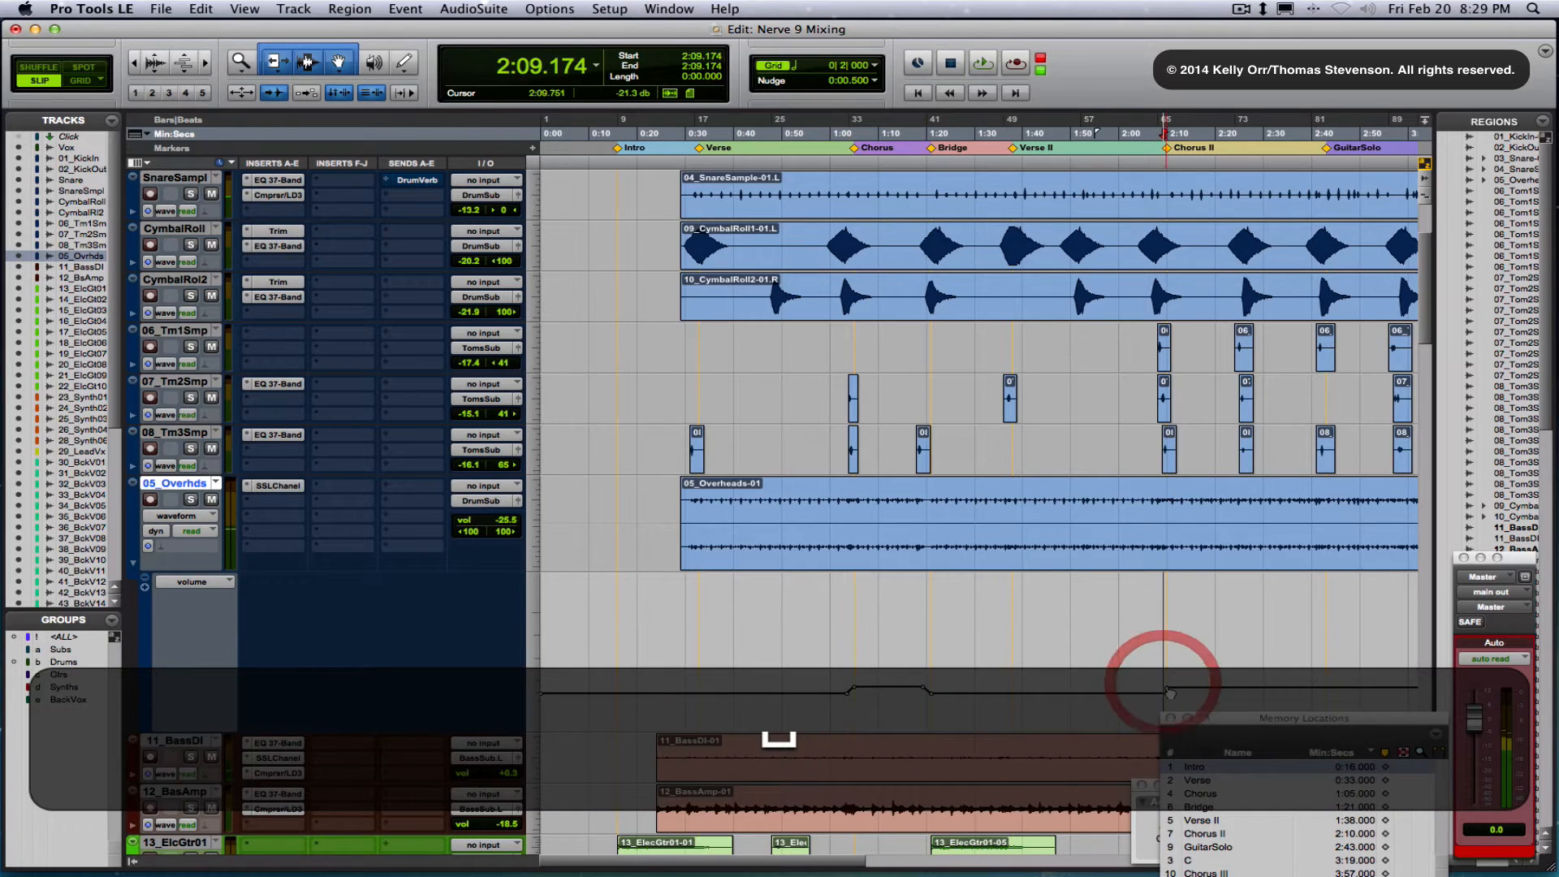
key(t)
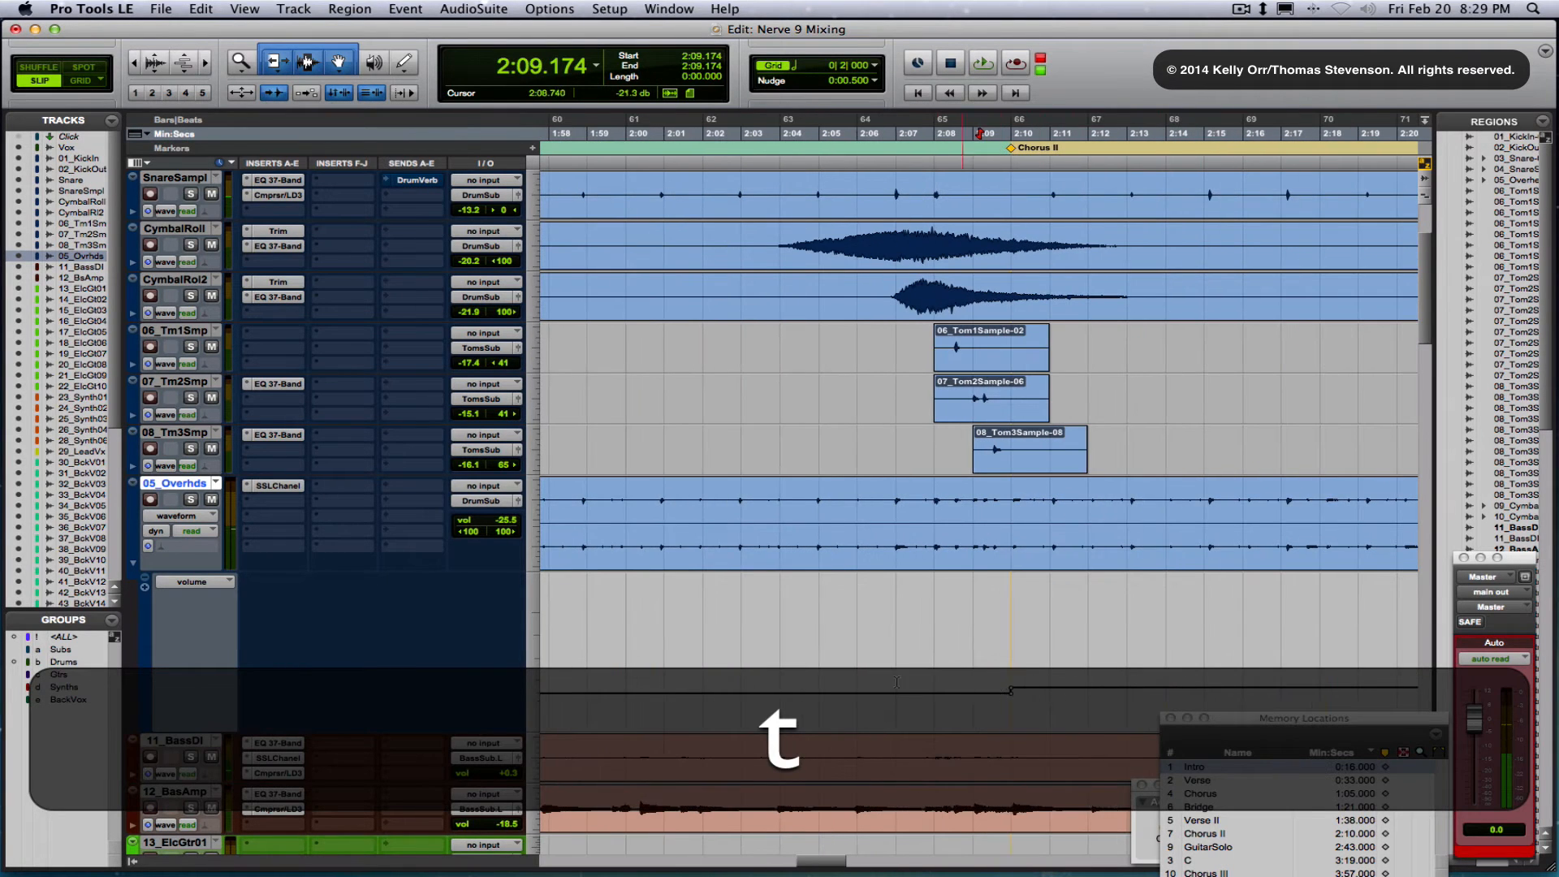
click(190, 499)
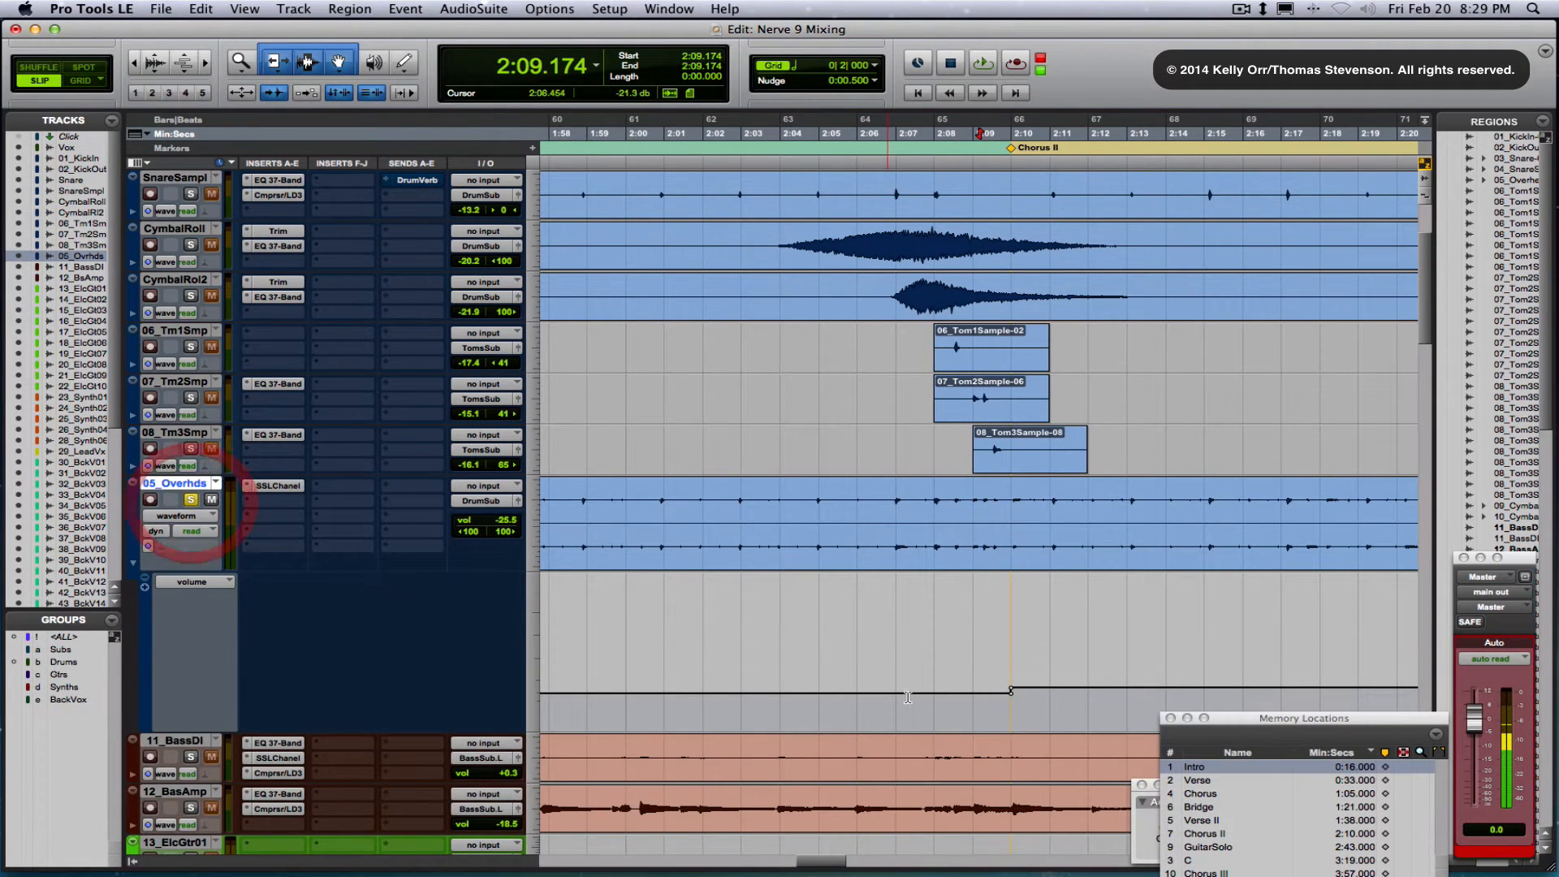
Move the lower overheads volume breakpoint before Chorus II back to about 2:07.27, auditioning the rise from 2:07.778 and 2:06.864
key(space)
key(space)
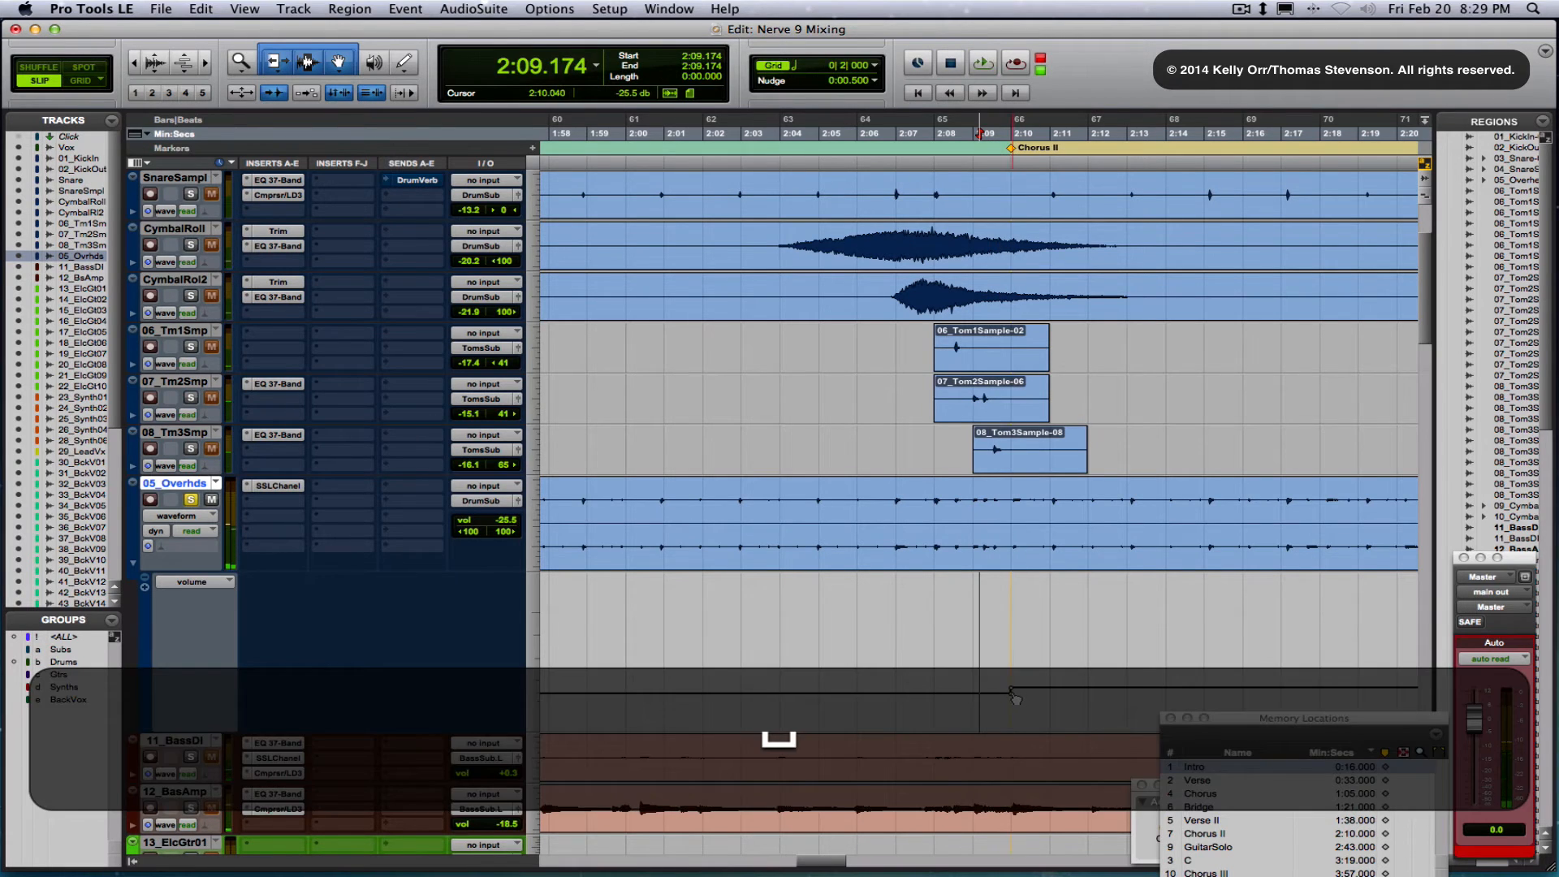
click(958, 694)
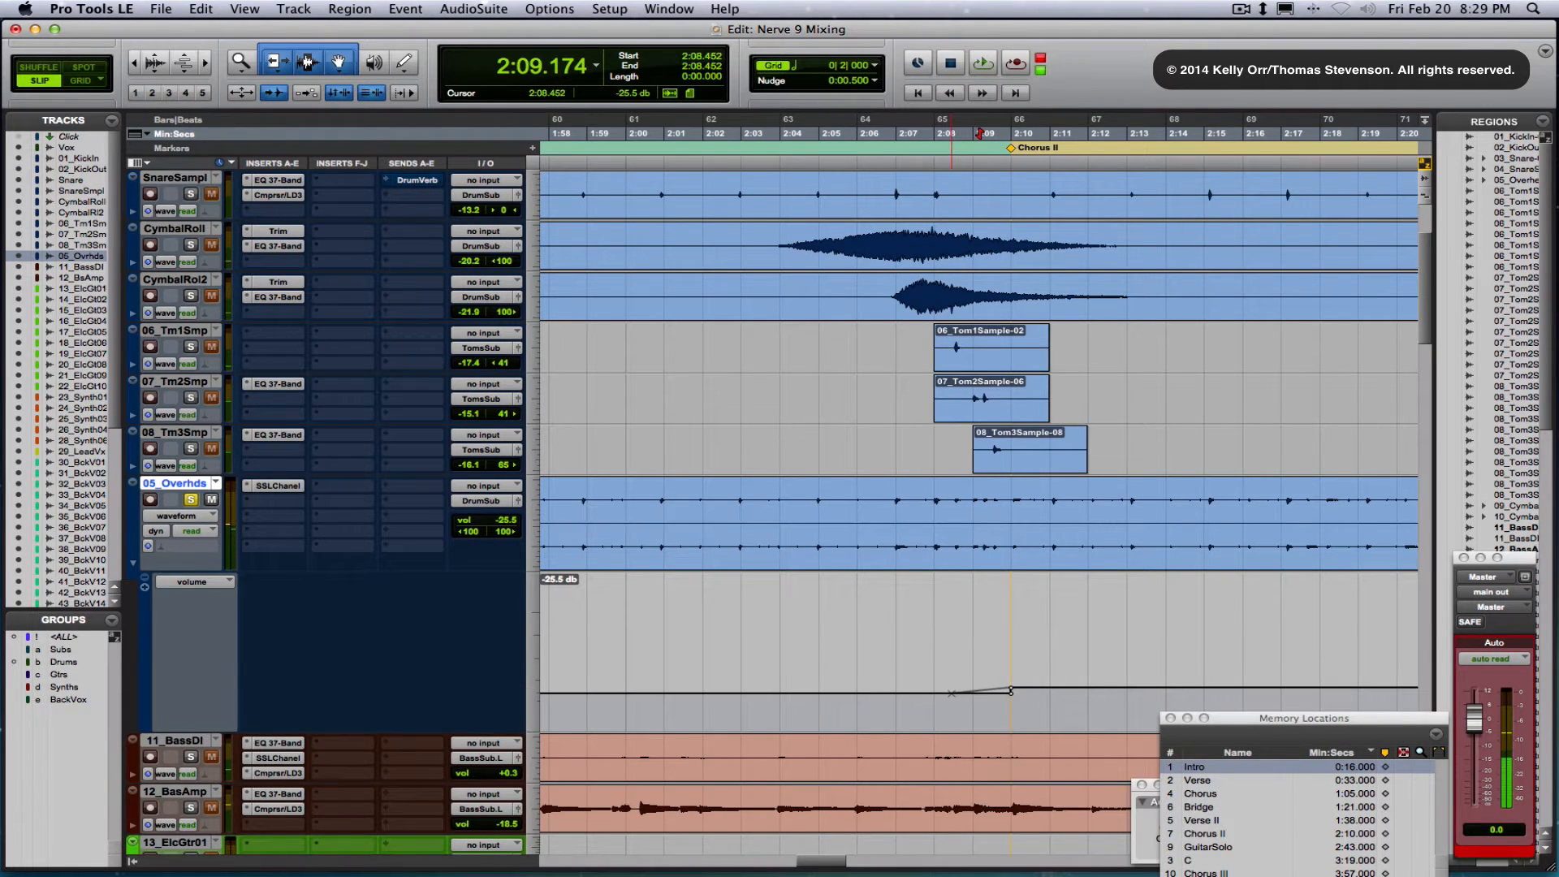
click(926, 693)
key(space)
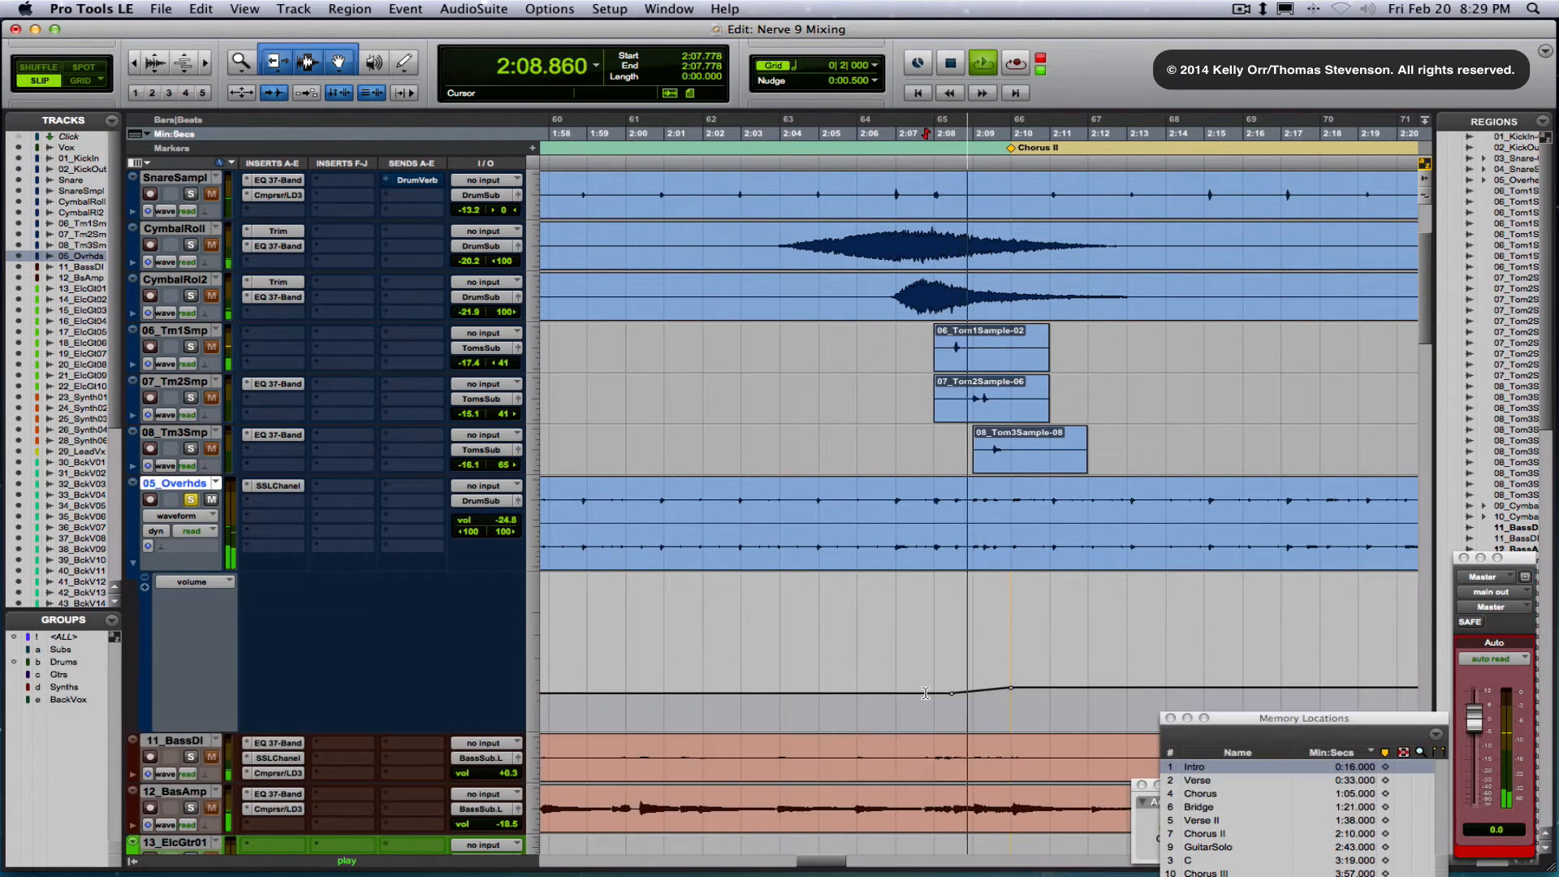
key(space)
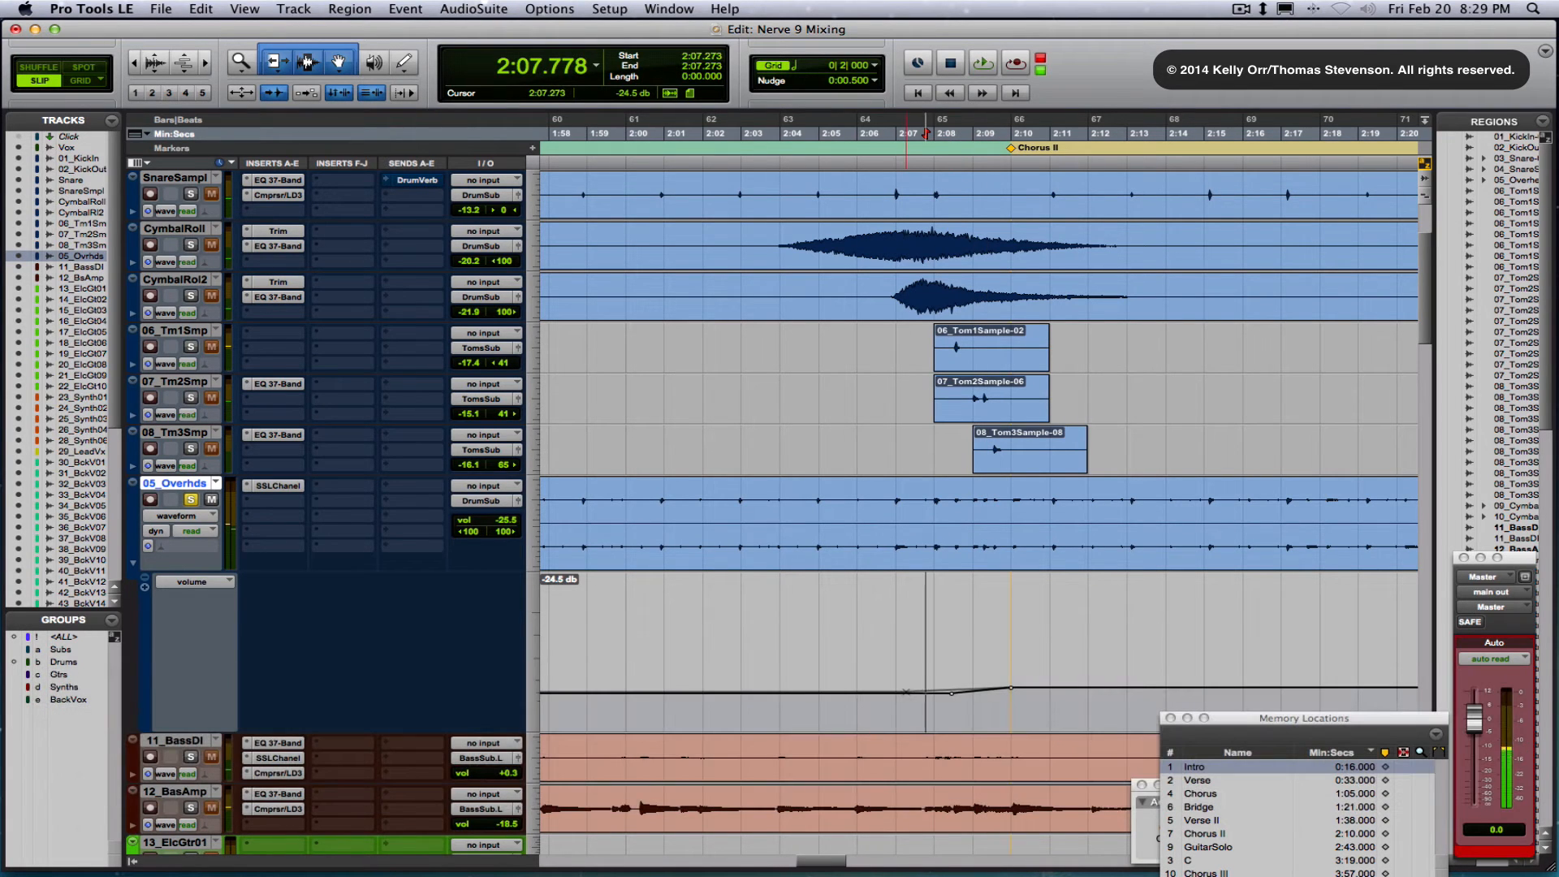
click(896, 692)
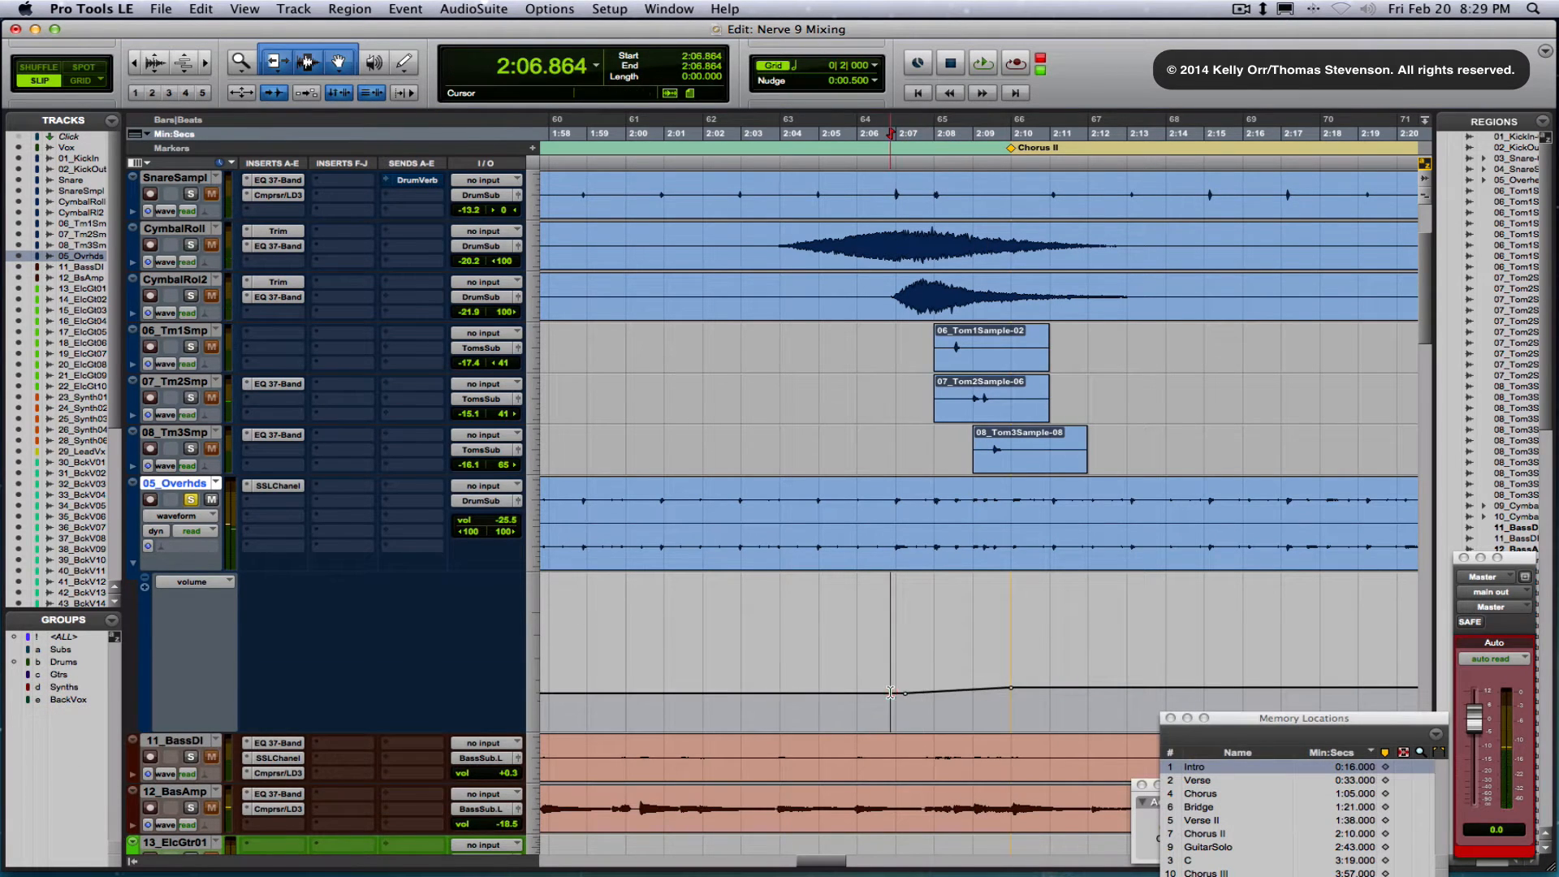
key(space)
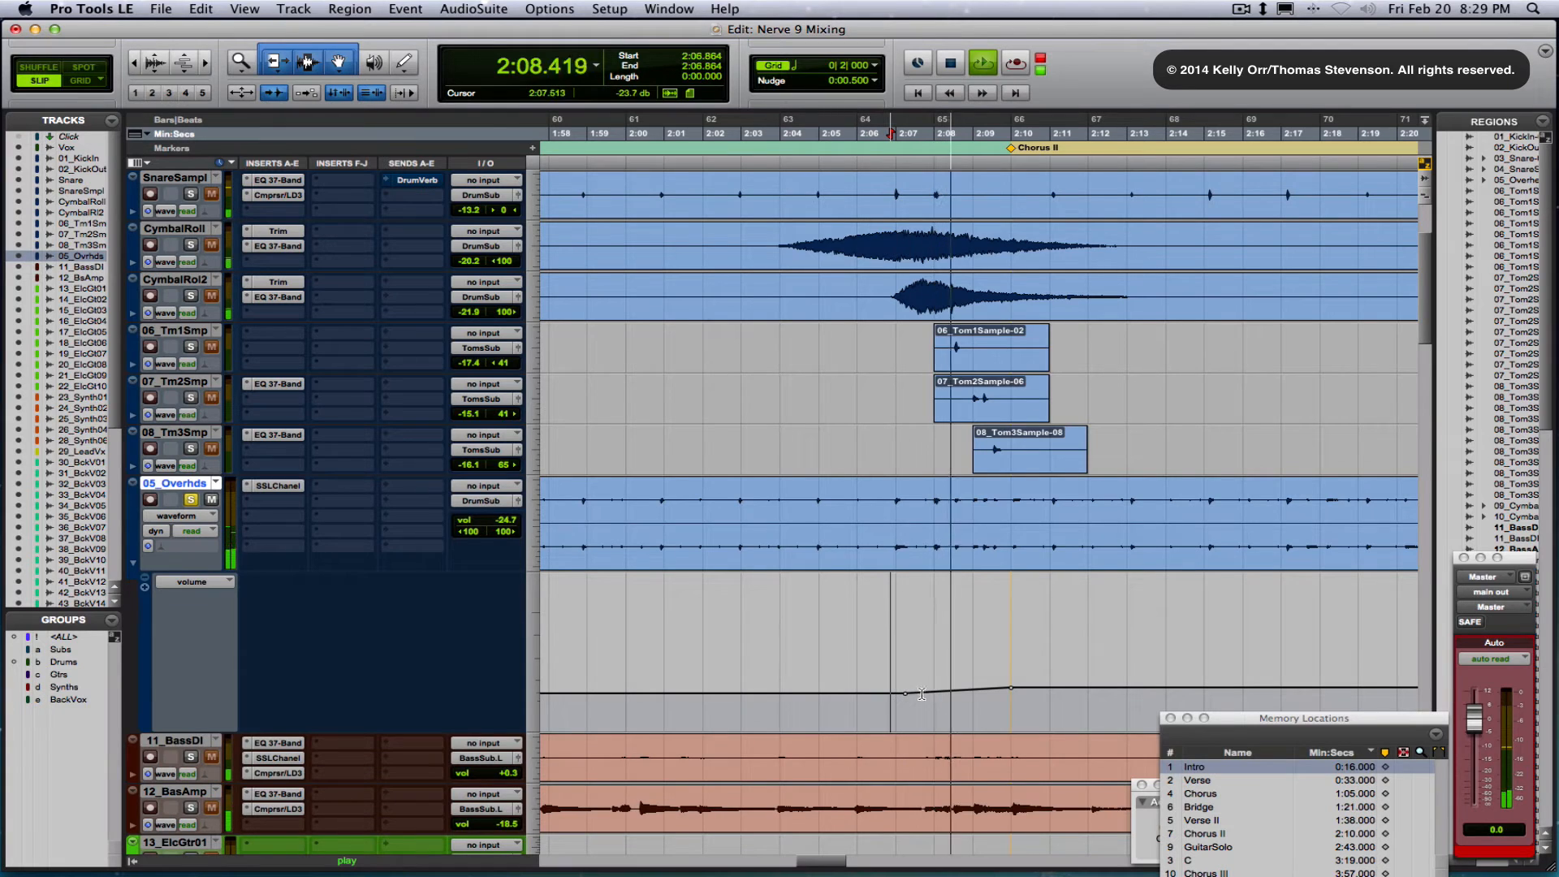
Audition the overheads' volume drop from the guitar solo into section C, starting at 3:13.977
key(r)
key(r)
key(r)
key(r)
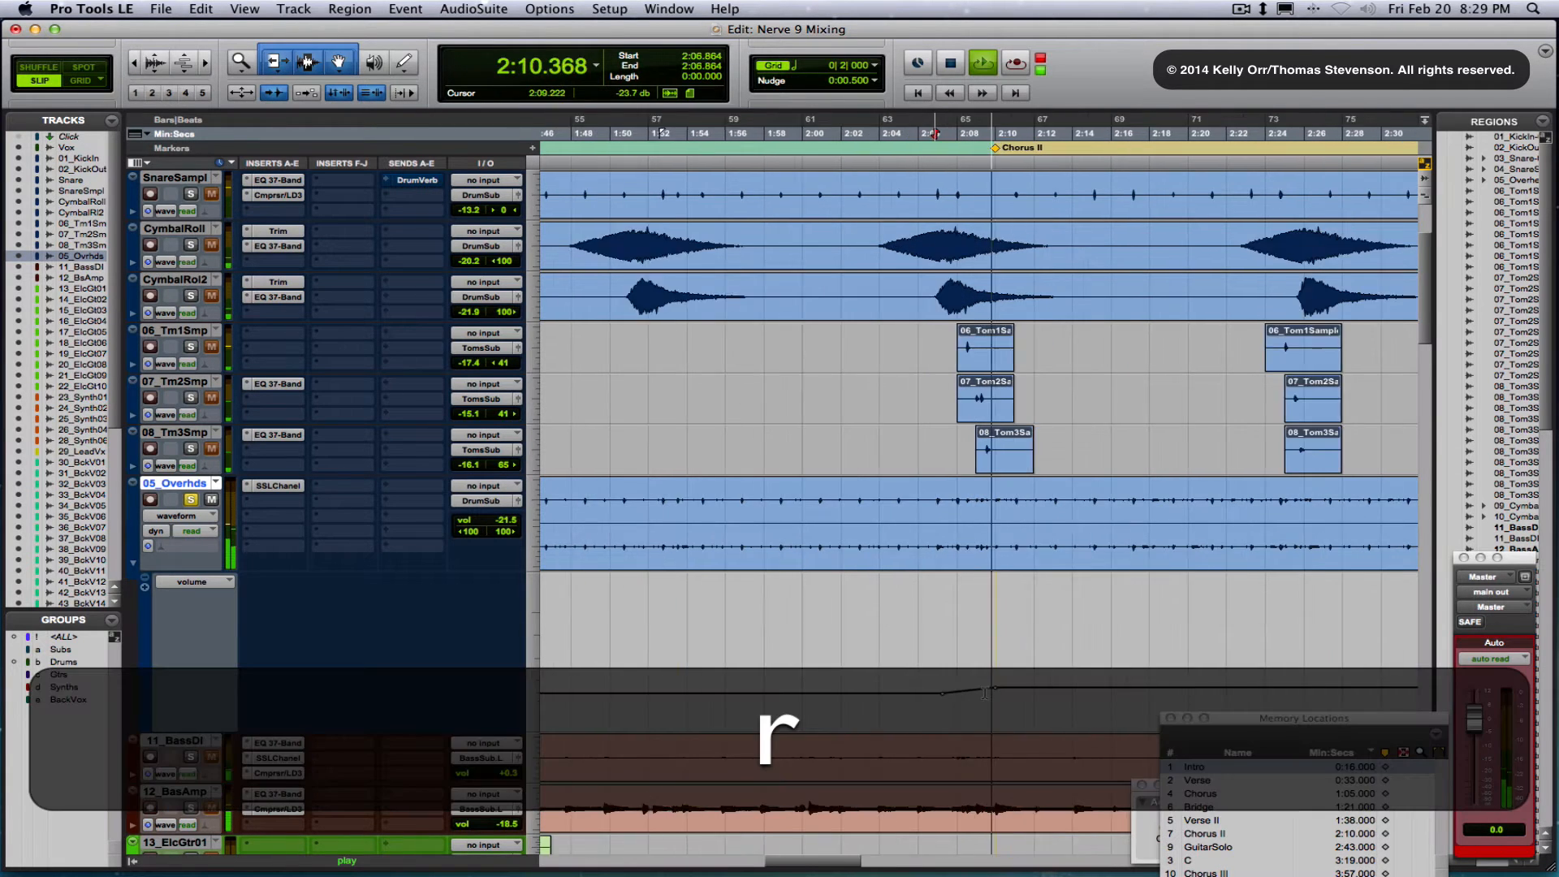
click(1027, 689)
key(t)
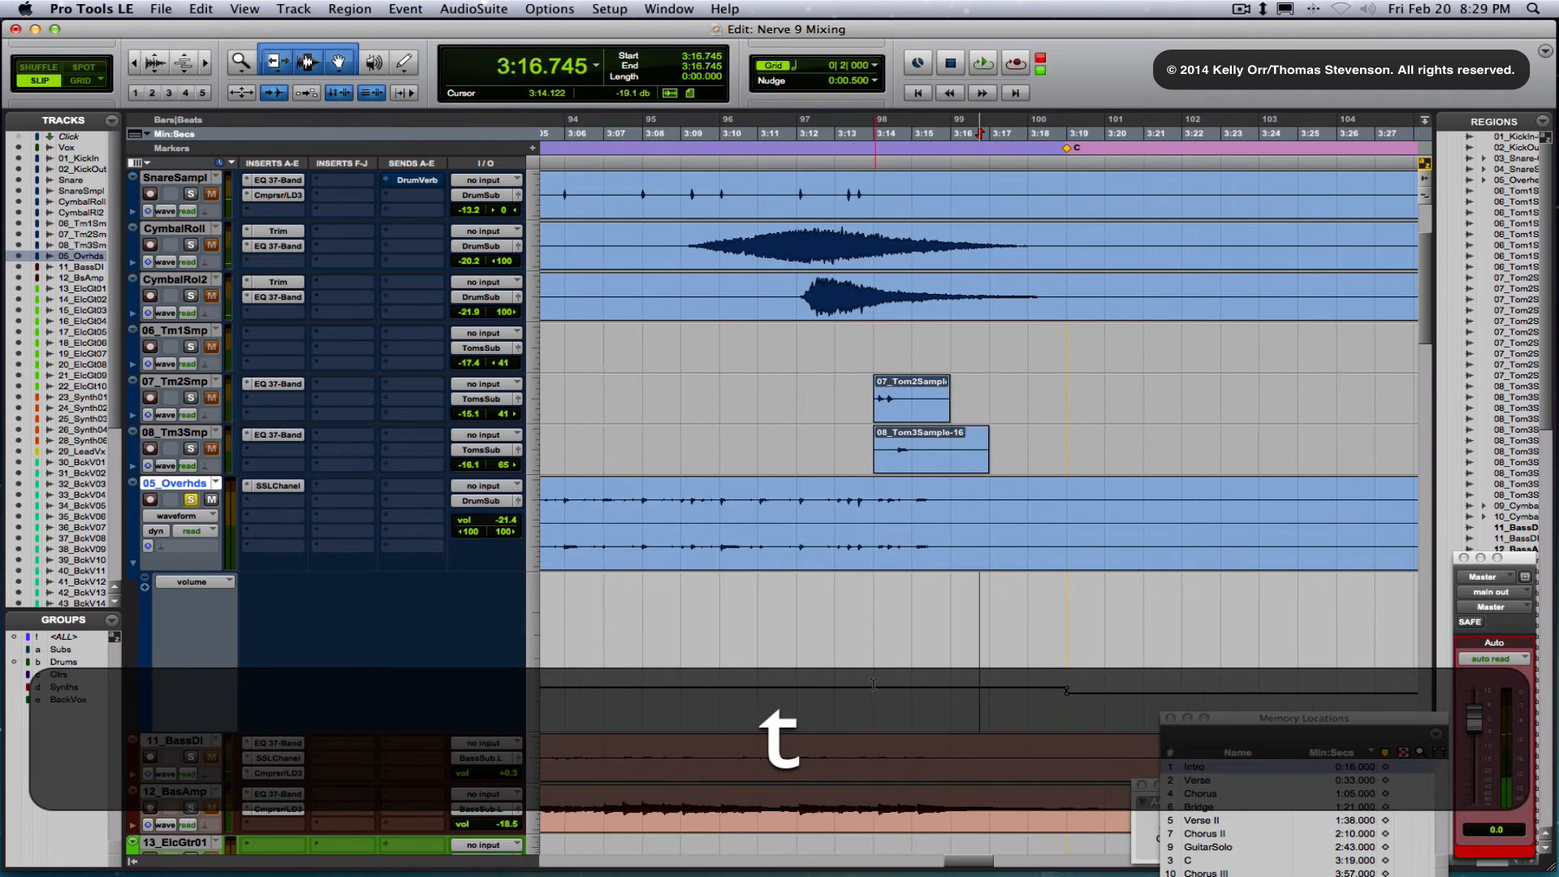
click(873, 685)
key(space)
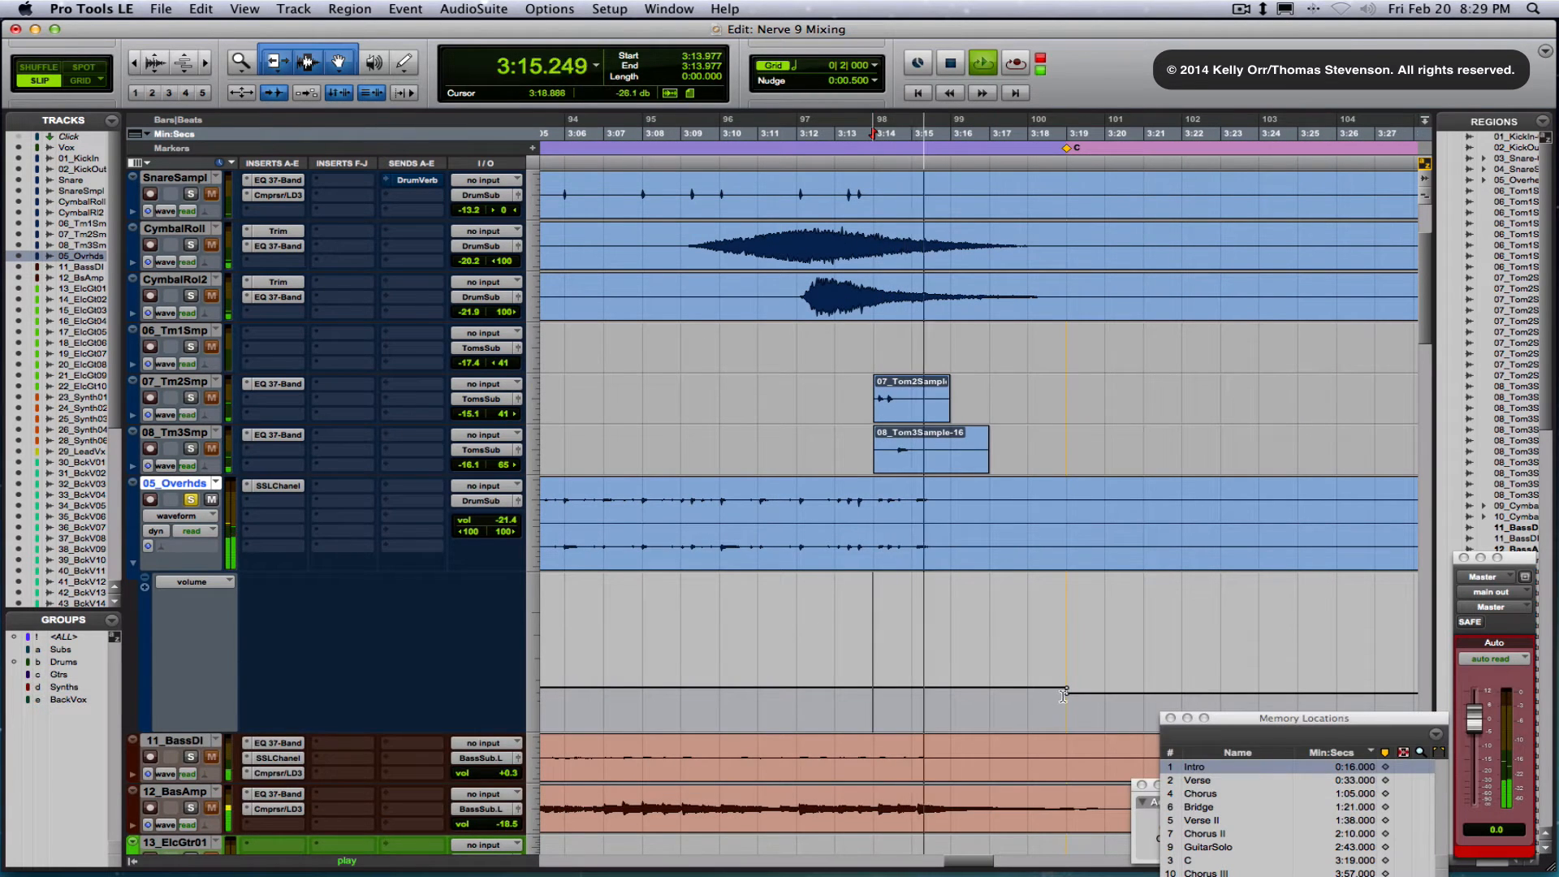
key(space)
Move the upper overheads volume breakpoint before section C back to 3:15.590 and audition the fade from 3:14.916
click(935, 688)
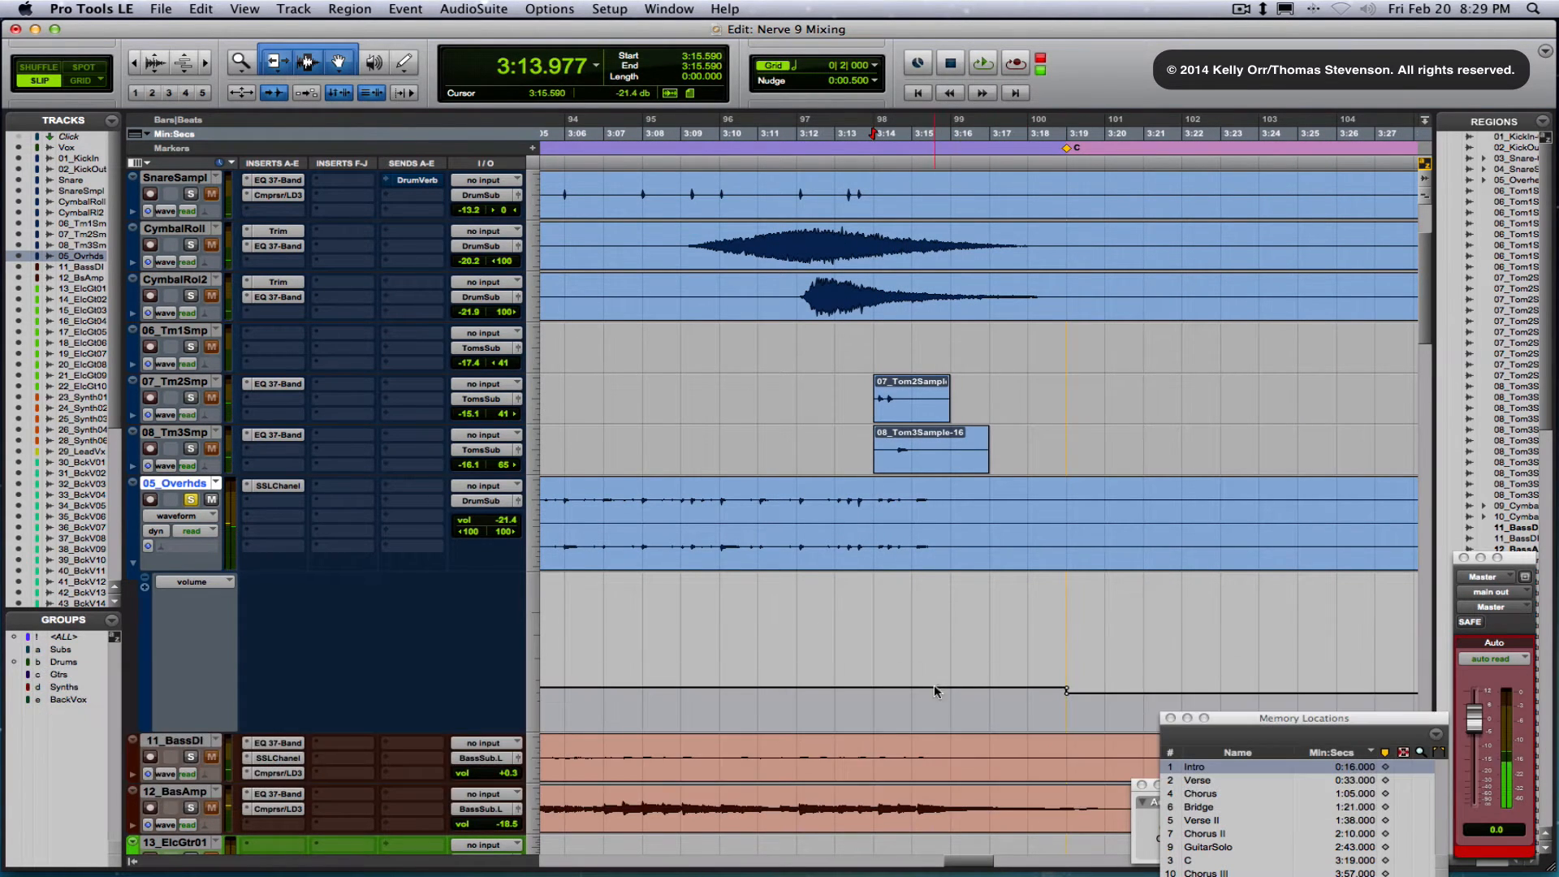
click(909, 688)
key(space)
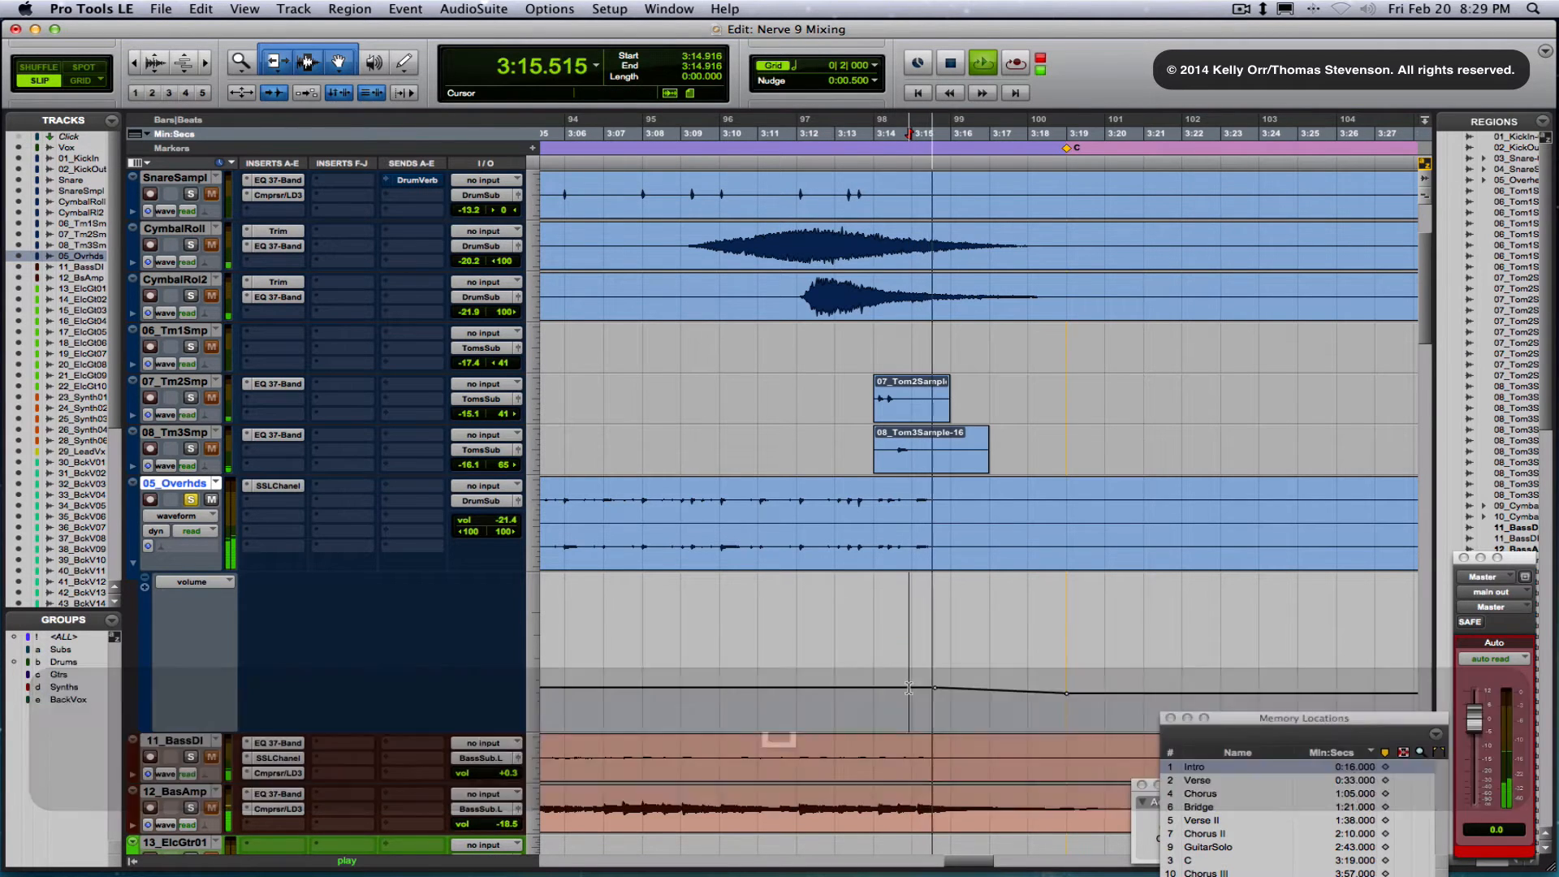
key(r)
key(r)
key(r)
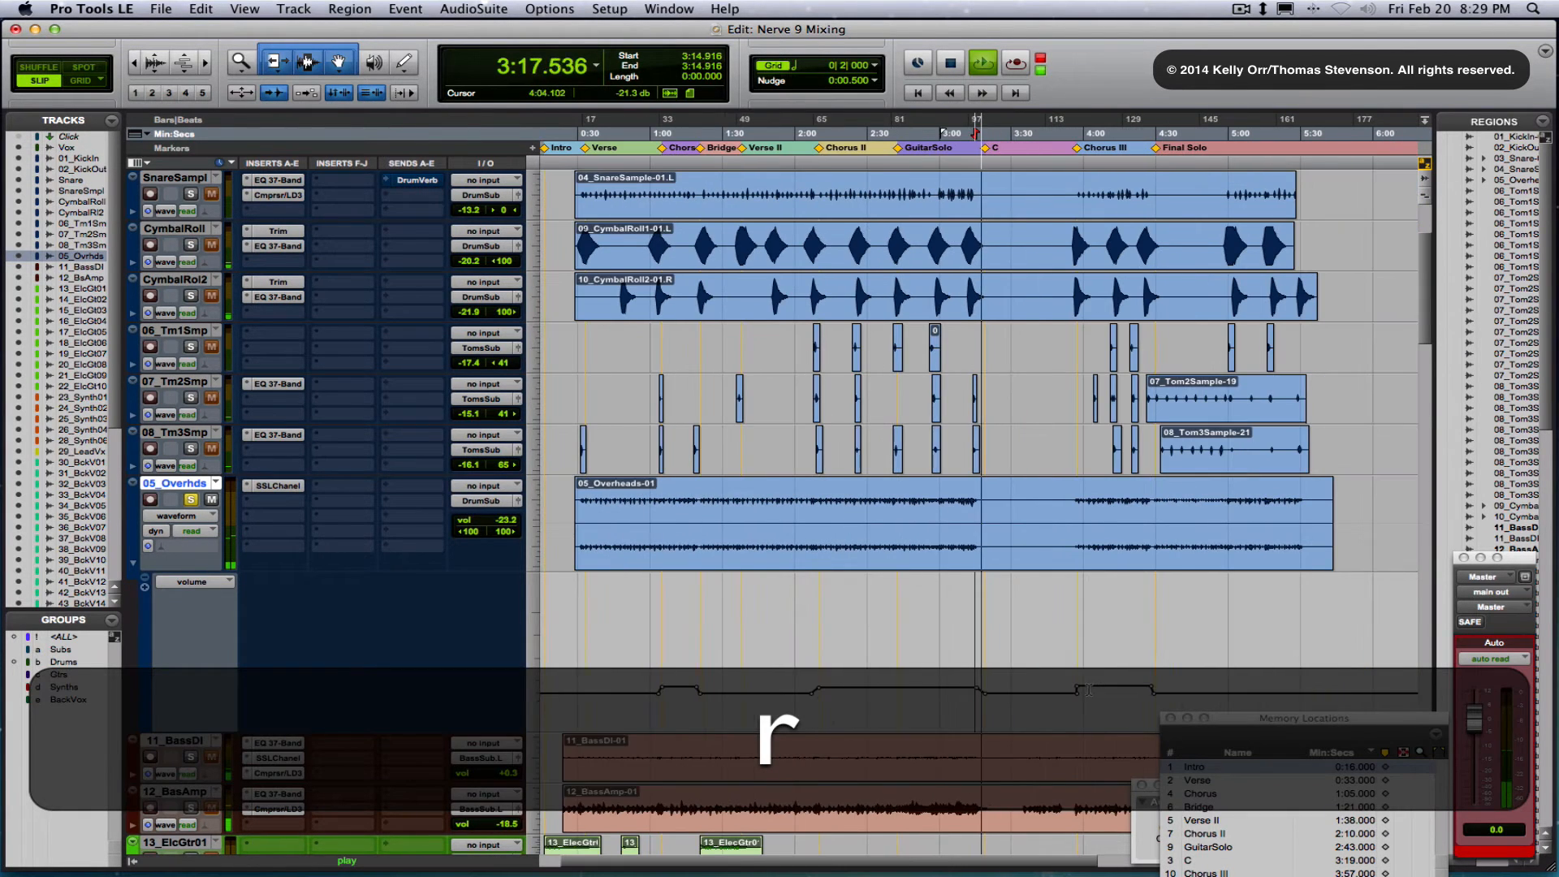
key(space)
Start the overheads' volume rise into Chorus III at about 3:55.7 and audition it from 3:54.477
click(1076, 690)
key(t)
key(t)
key(t)
key(t)
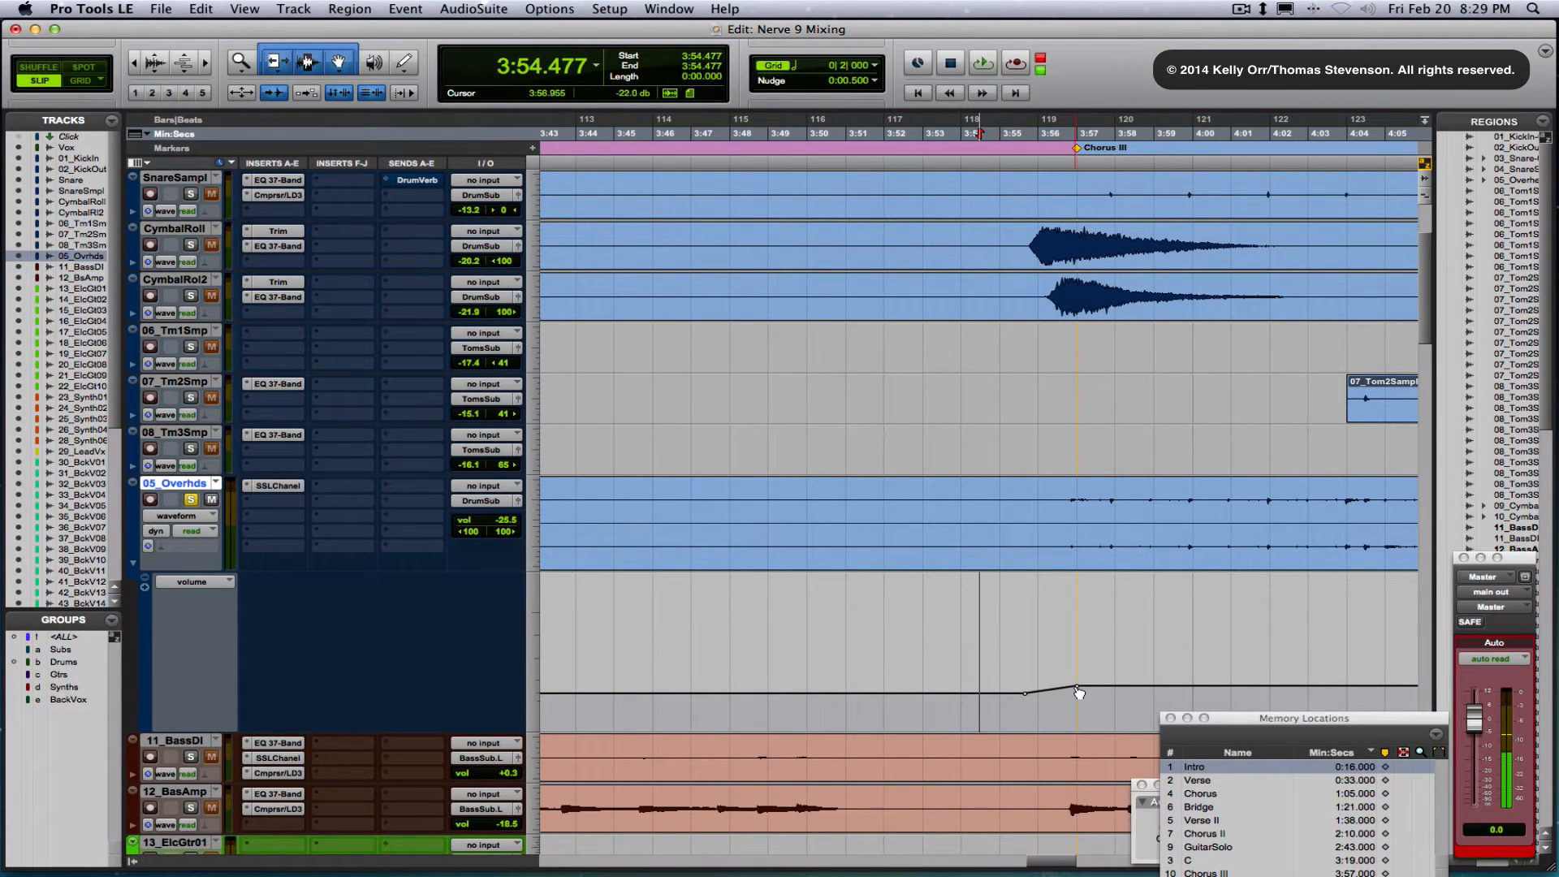
key(space)
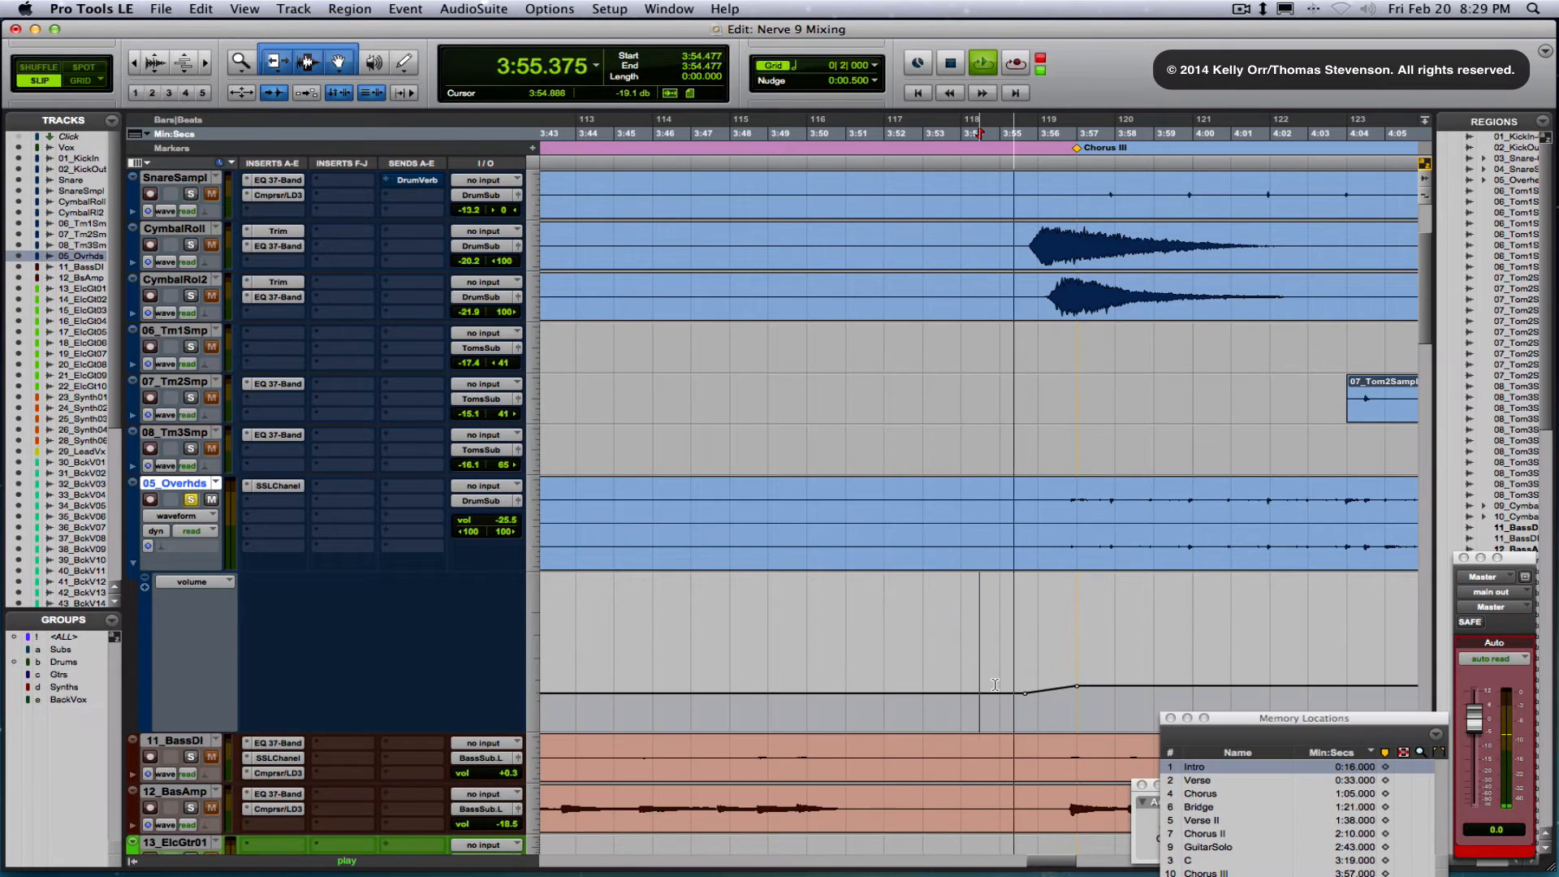
Ramp the overheads' volume down before Final Solo from about 4:28.0 to 4:28.9 and audition it from 4:25.278
key(r)
key(r)
key(r)
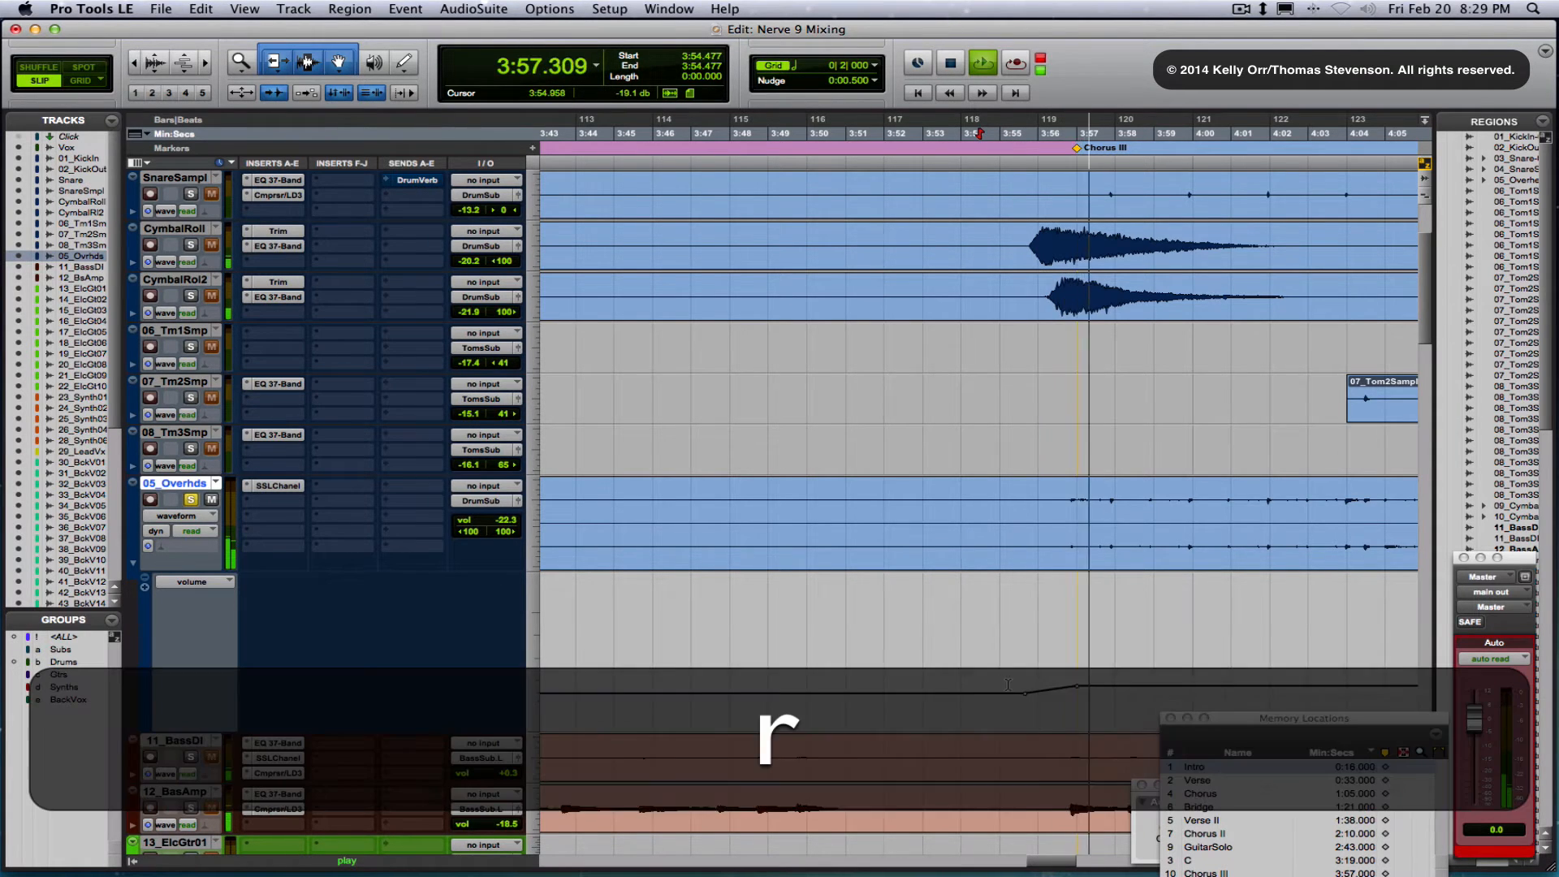
click(1051, 685)
key(space)
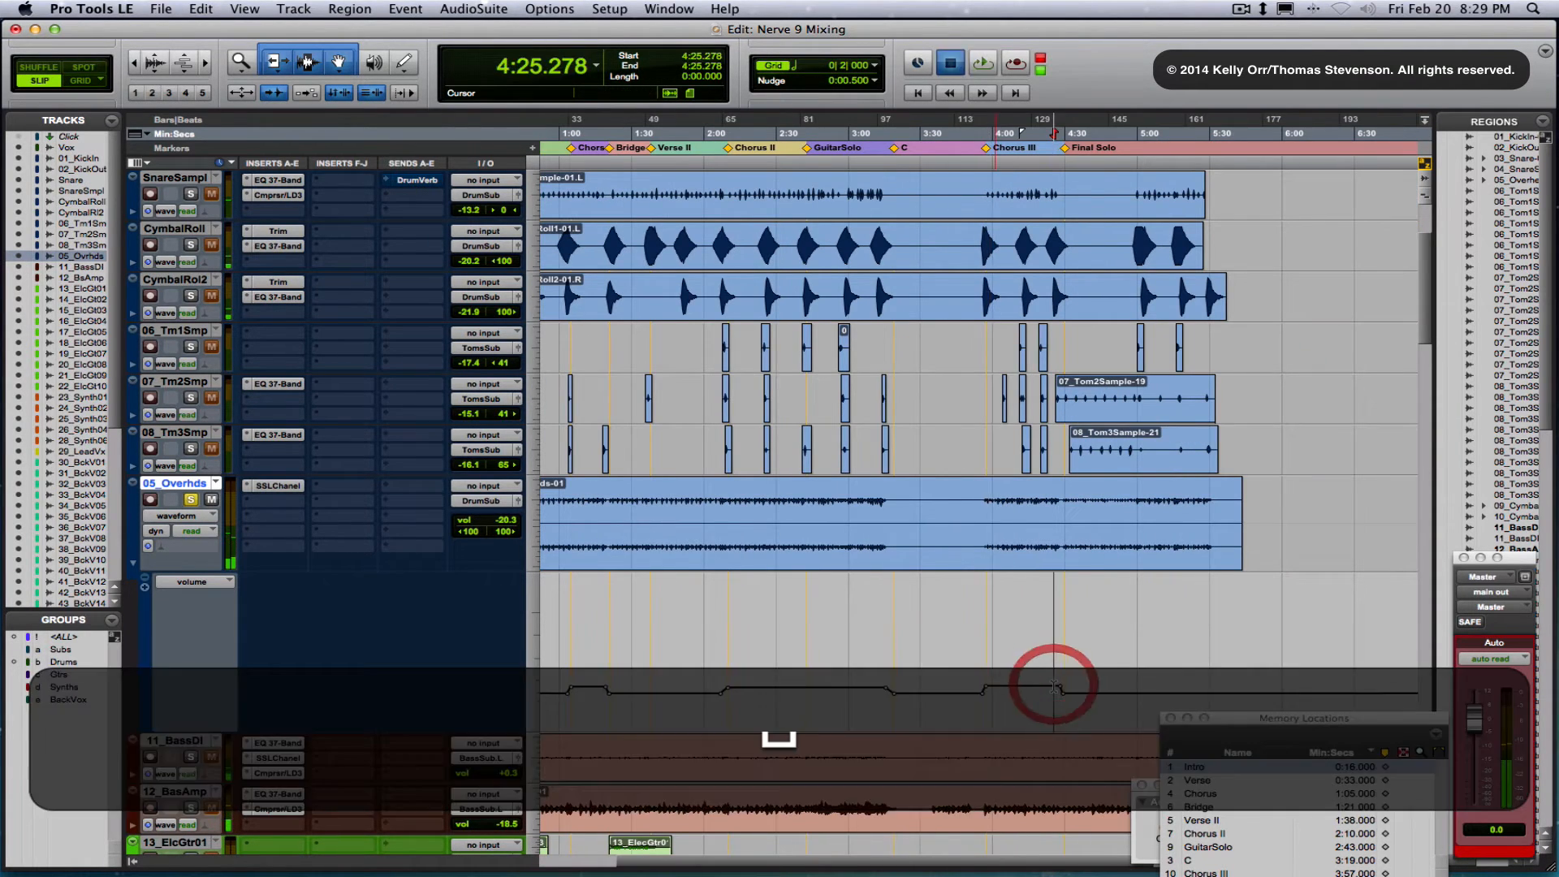
key(t)
key(t)
key(t)
key(space)
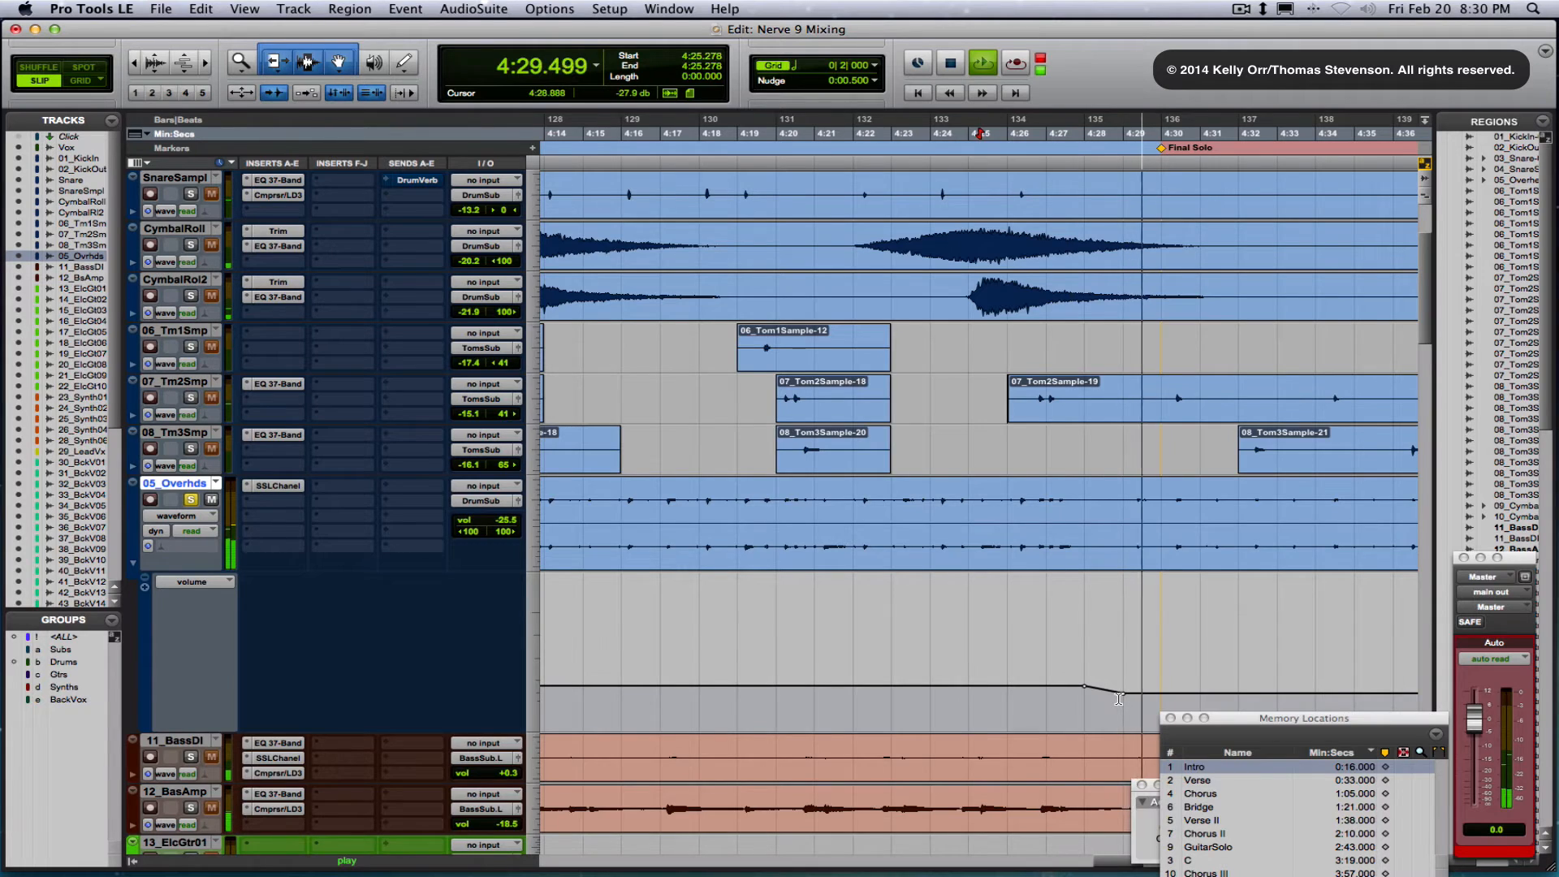
Stop playback, show the overheads' volume automation across the whole song, and unsolo 05_Overheads
key(r)
key(r)
key(r)
key(r)
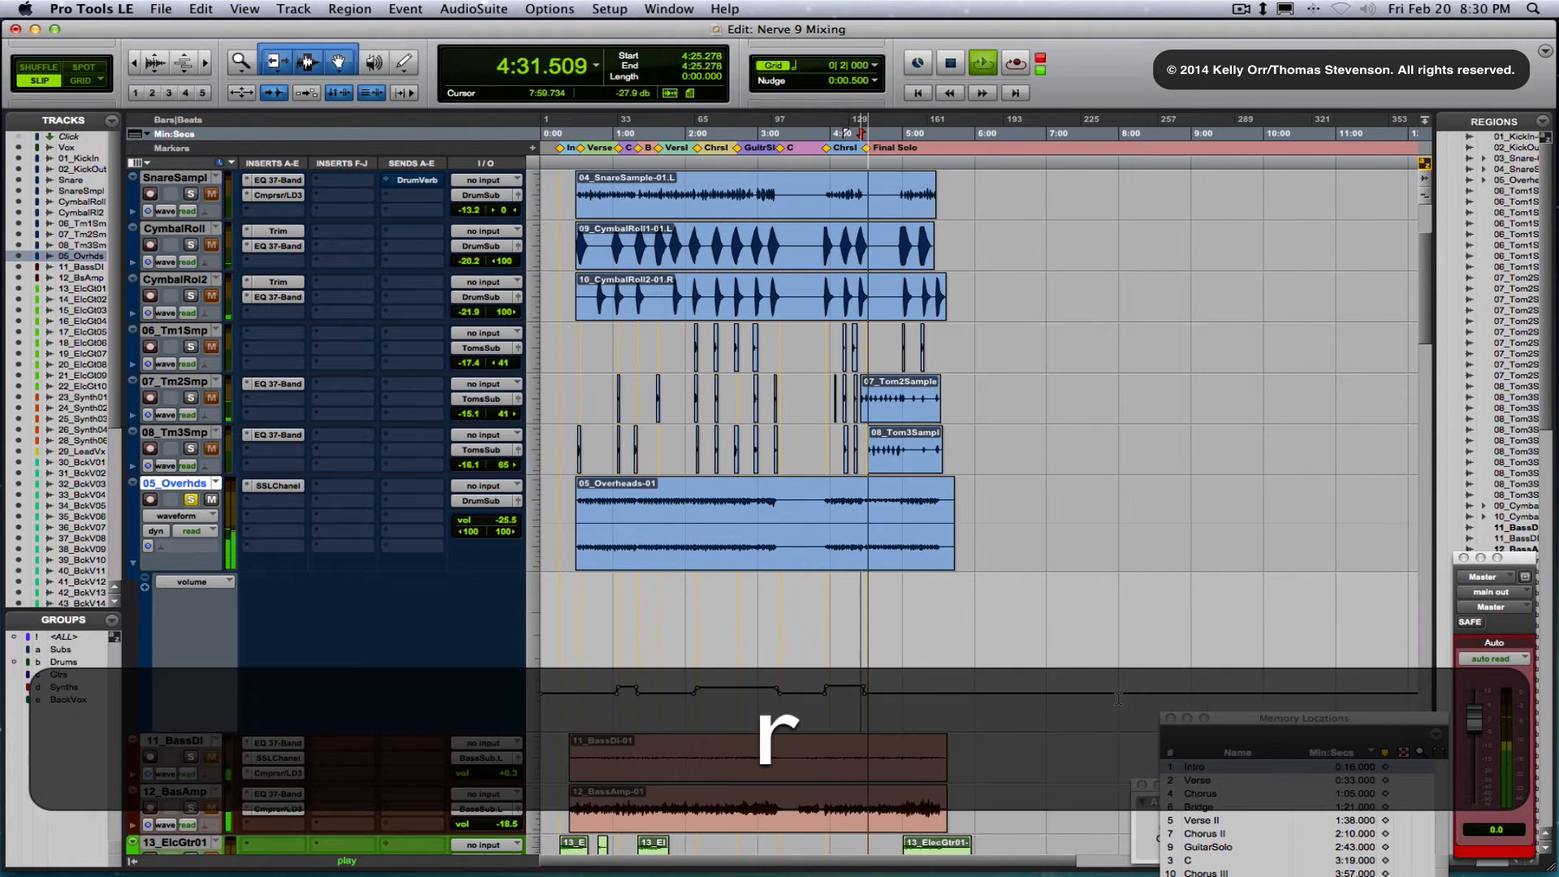
key(space)
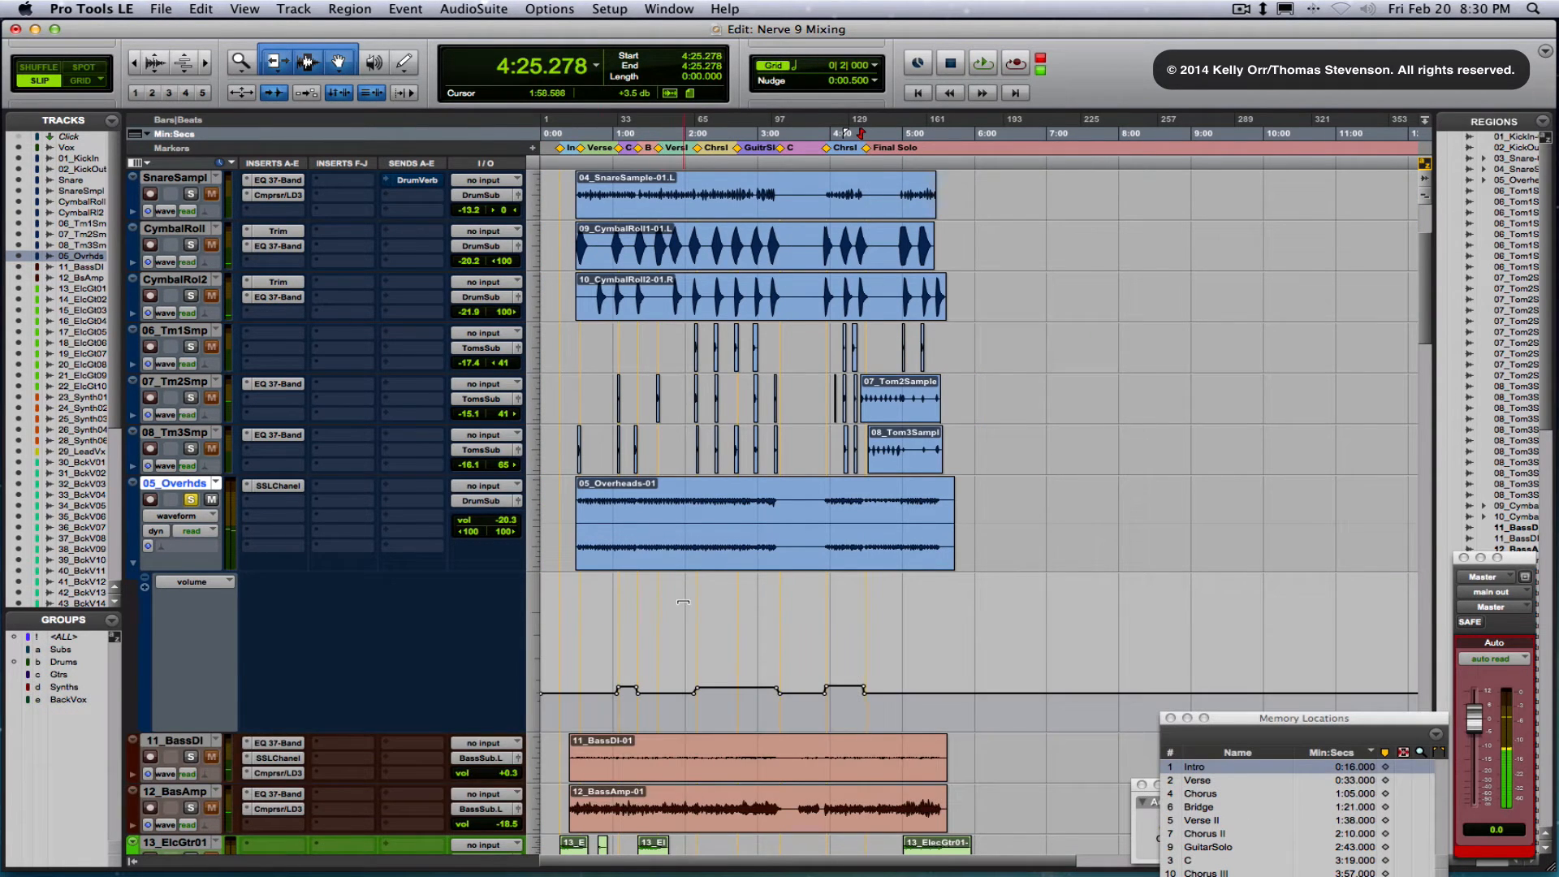
scroll(683, 601, down, 4)
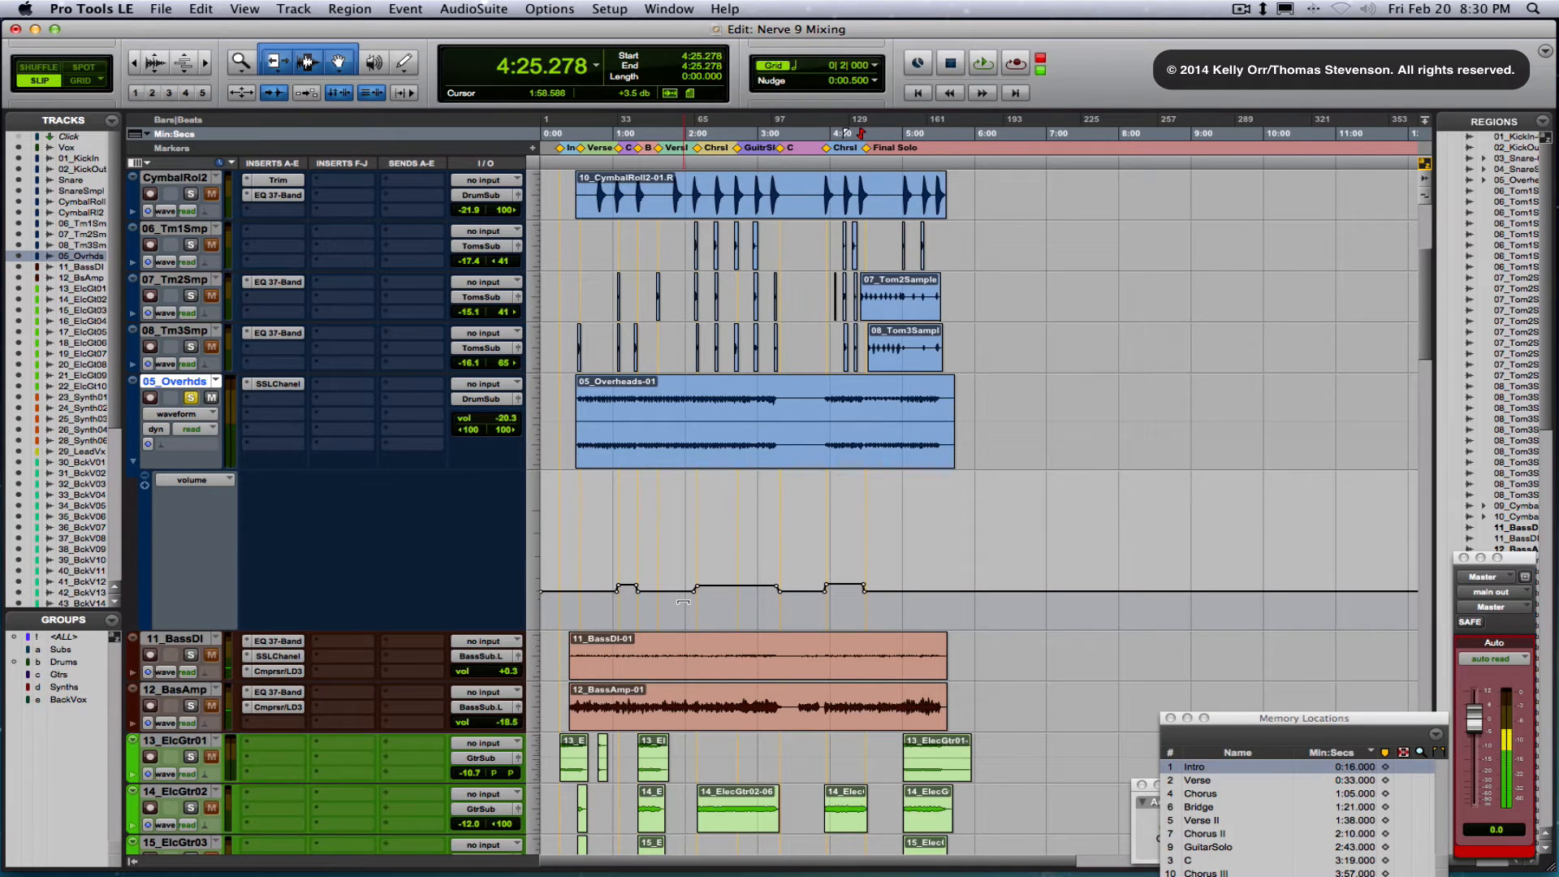
click(191, 398)
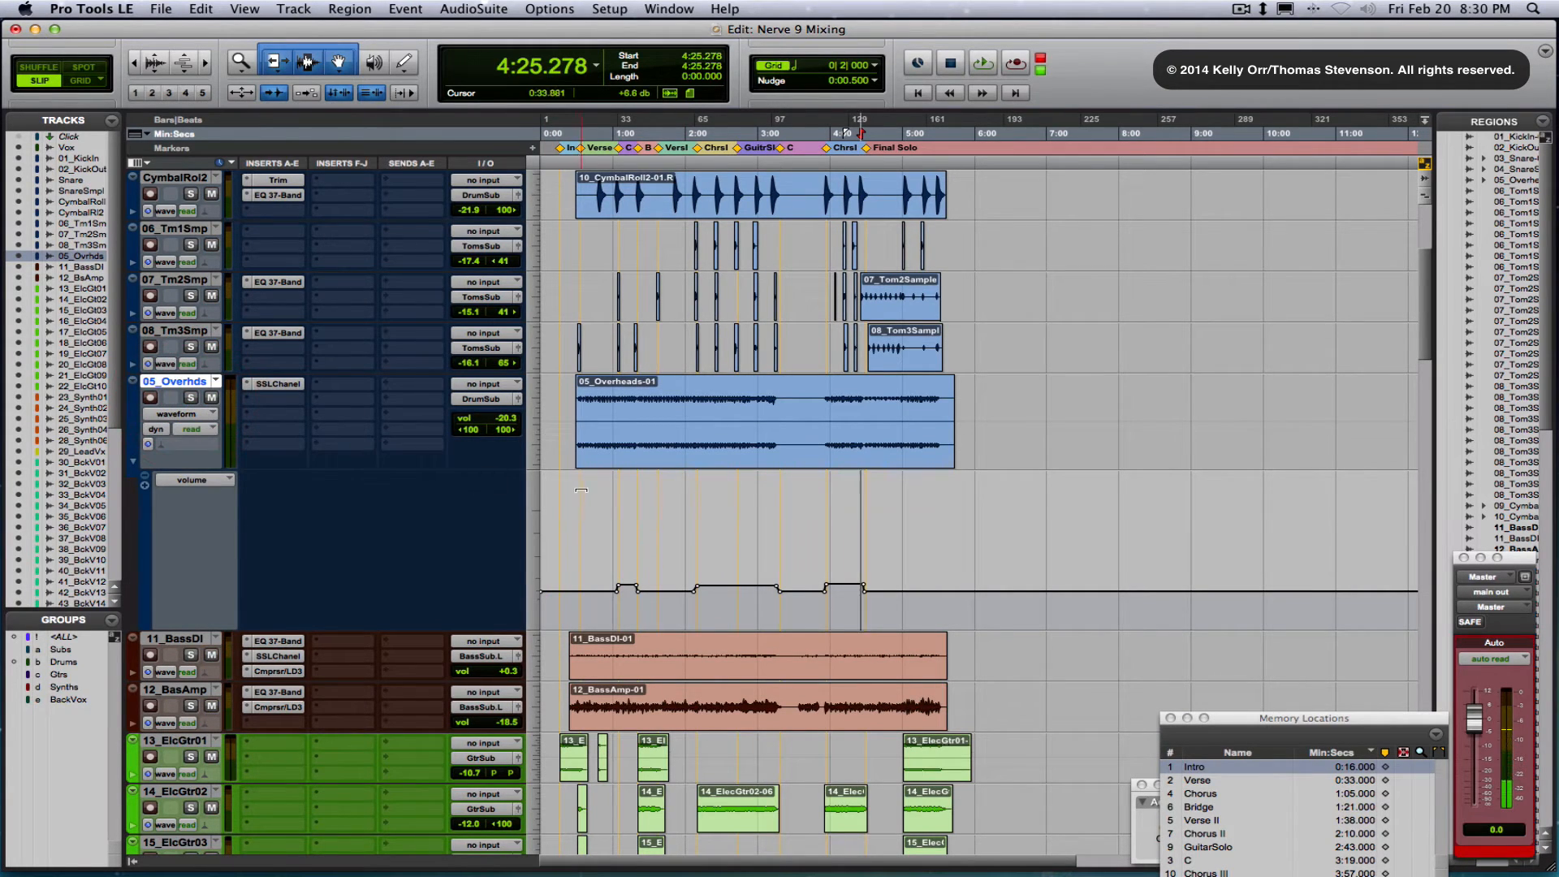
Increase the heights of the Master and MixBus tracks to reveal more of their inserts and controls
scroll(581, 489, down, 10)
scroll(581, 489, down, 20)
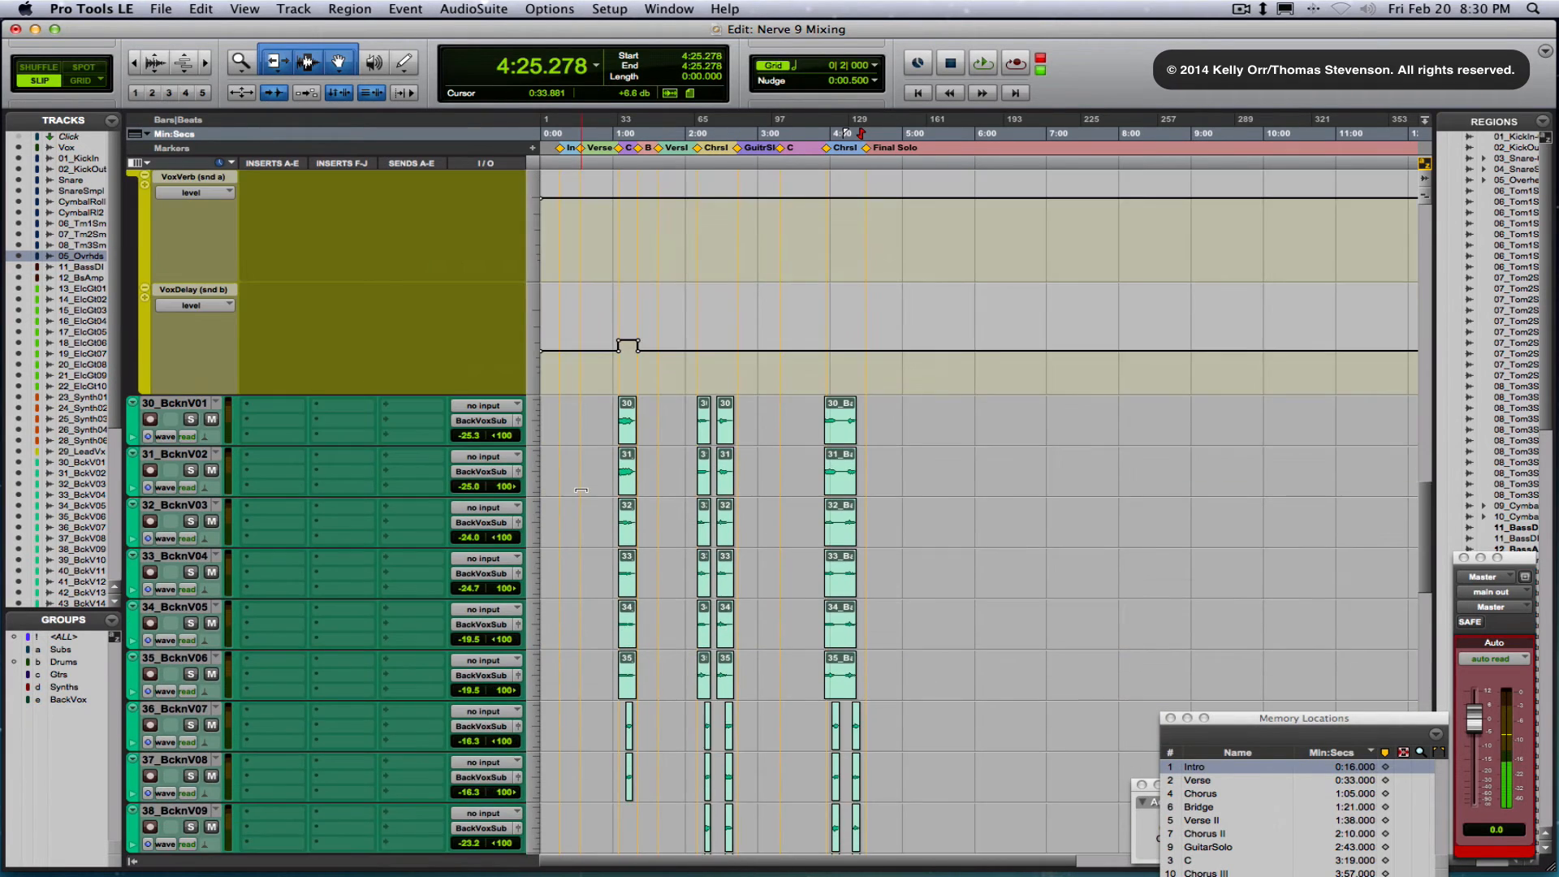
scroll(581, 490, down, 20)
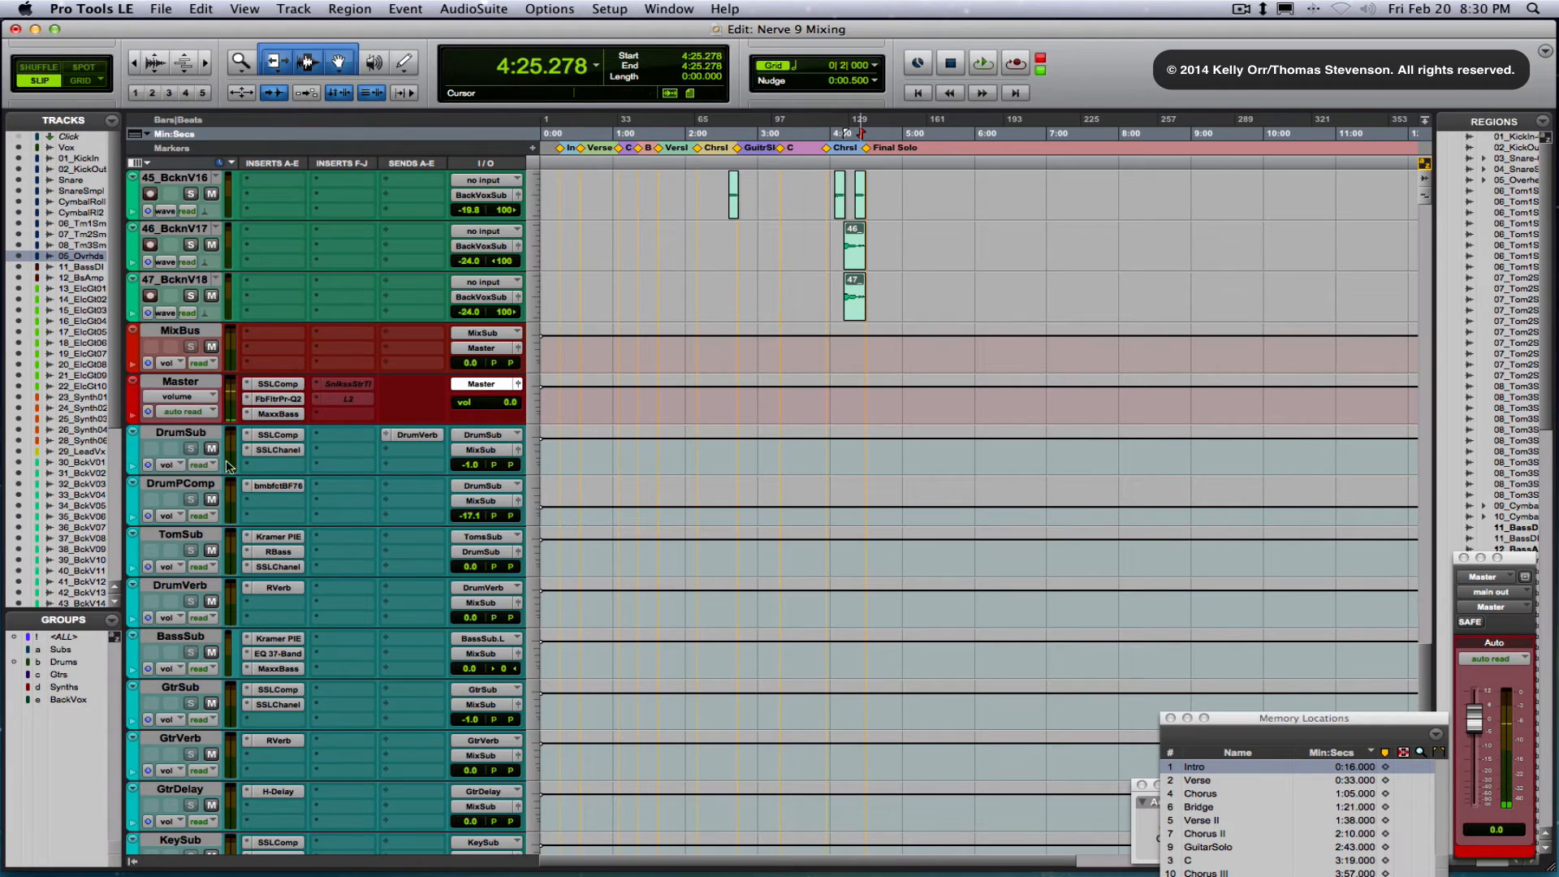
drag(183, 446, 184, 452)
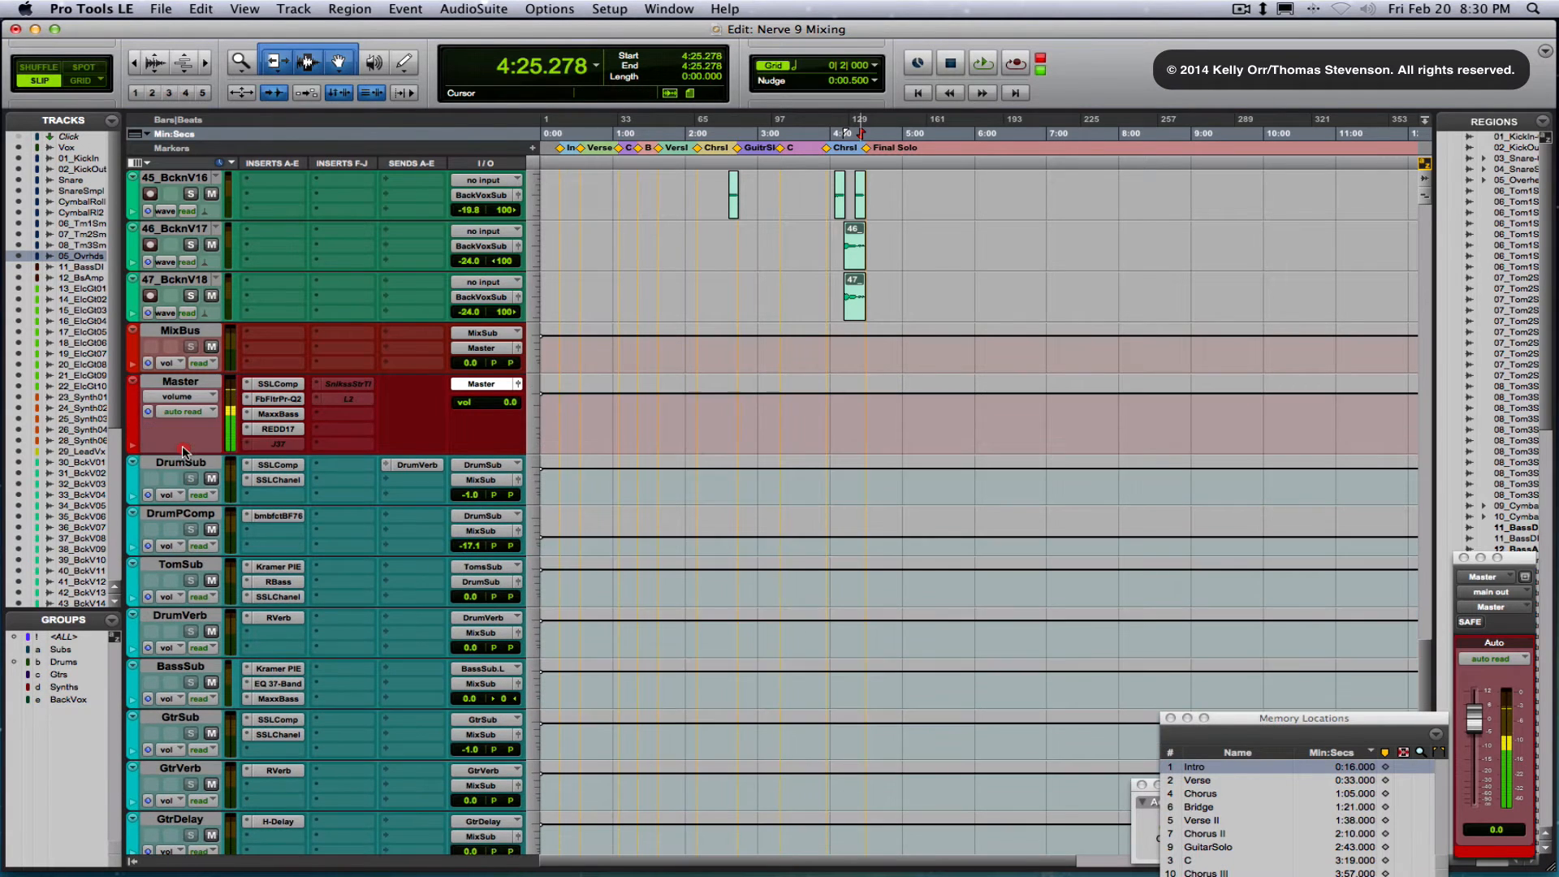
drag(198, 374, 197, 391)
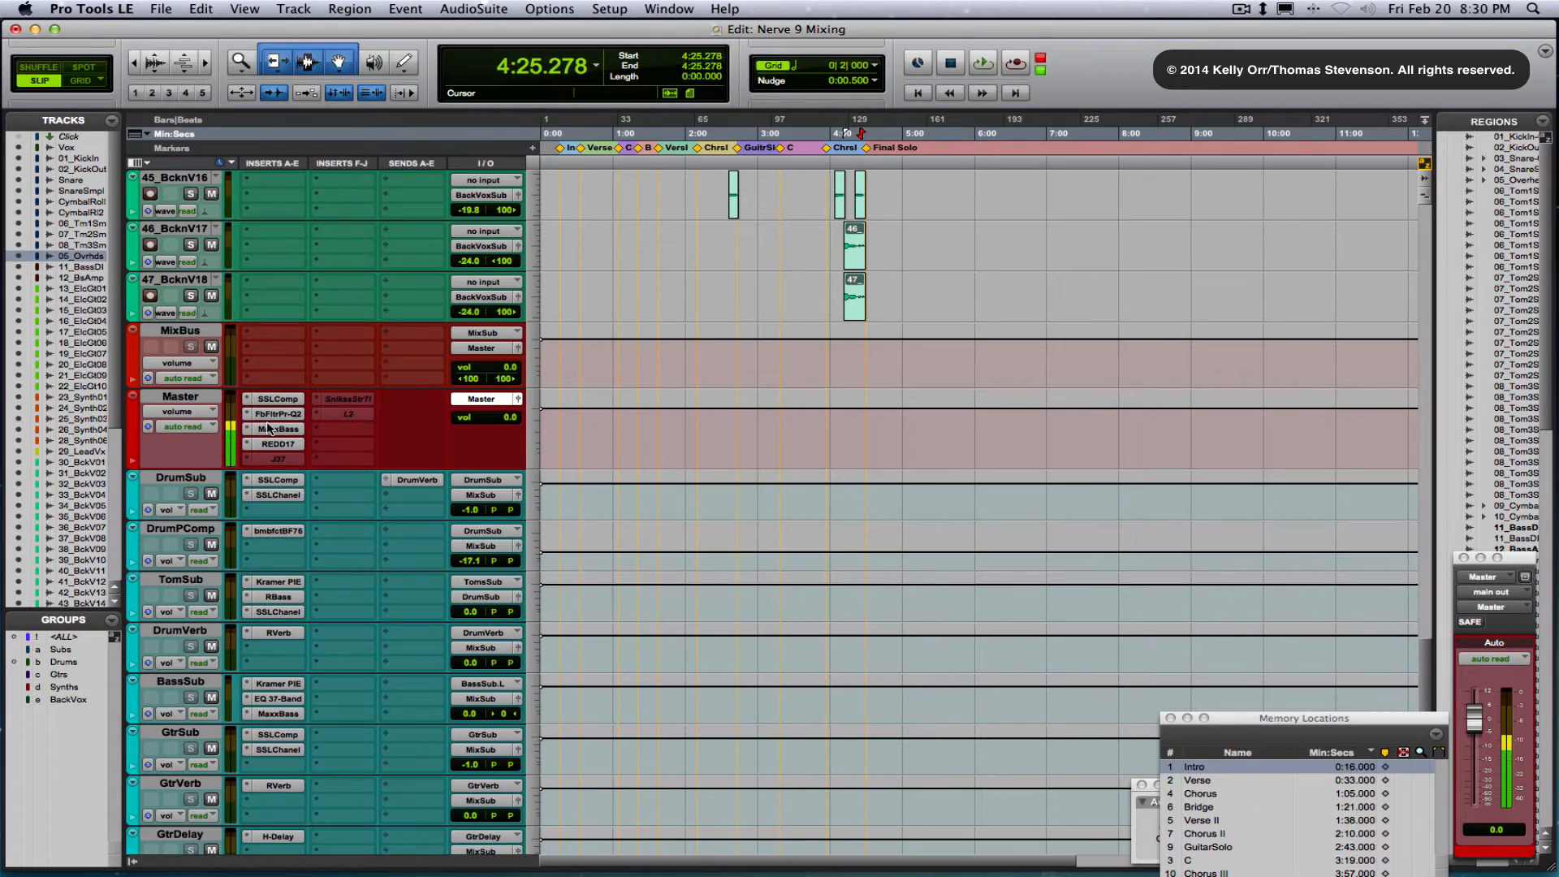
Switch to the Mix window and open the SSLComp plug-in on the Master track
key(shift+super+0)
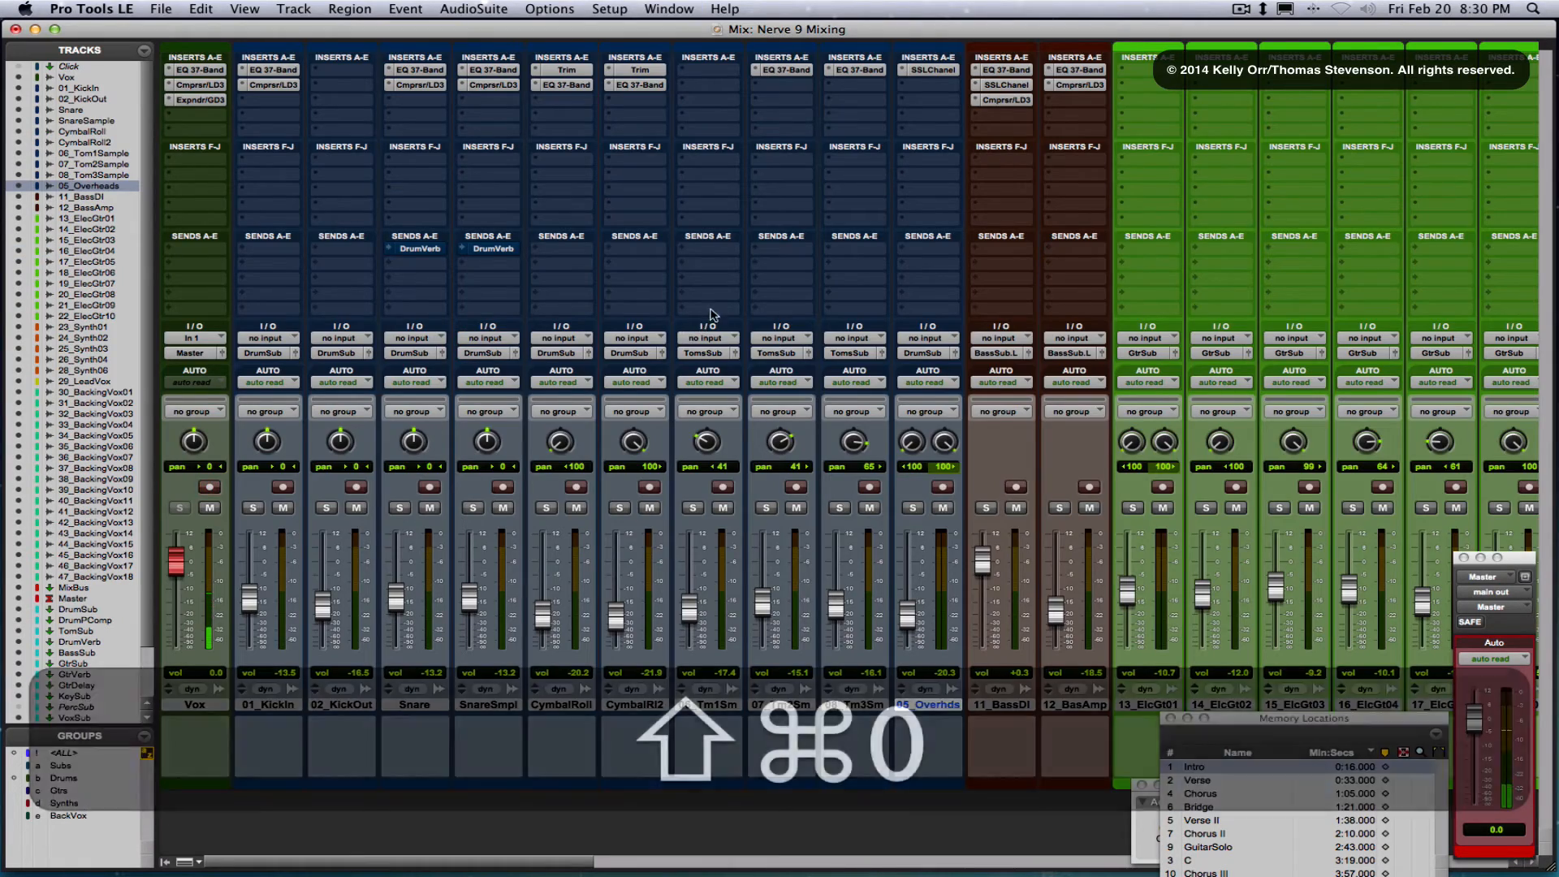
scroll(901, 343, right, 20)
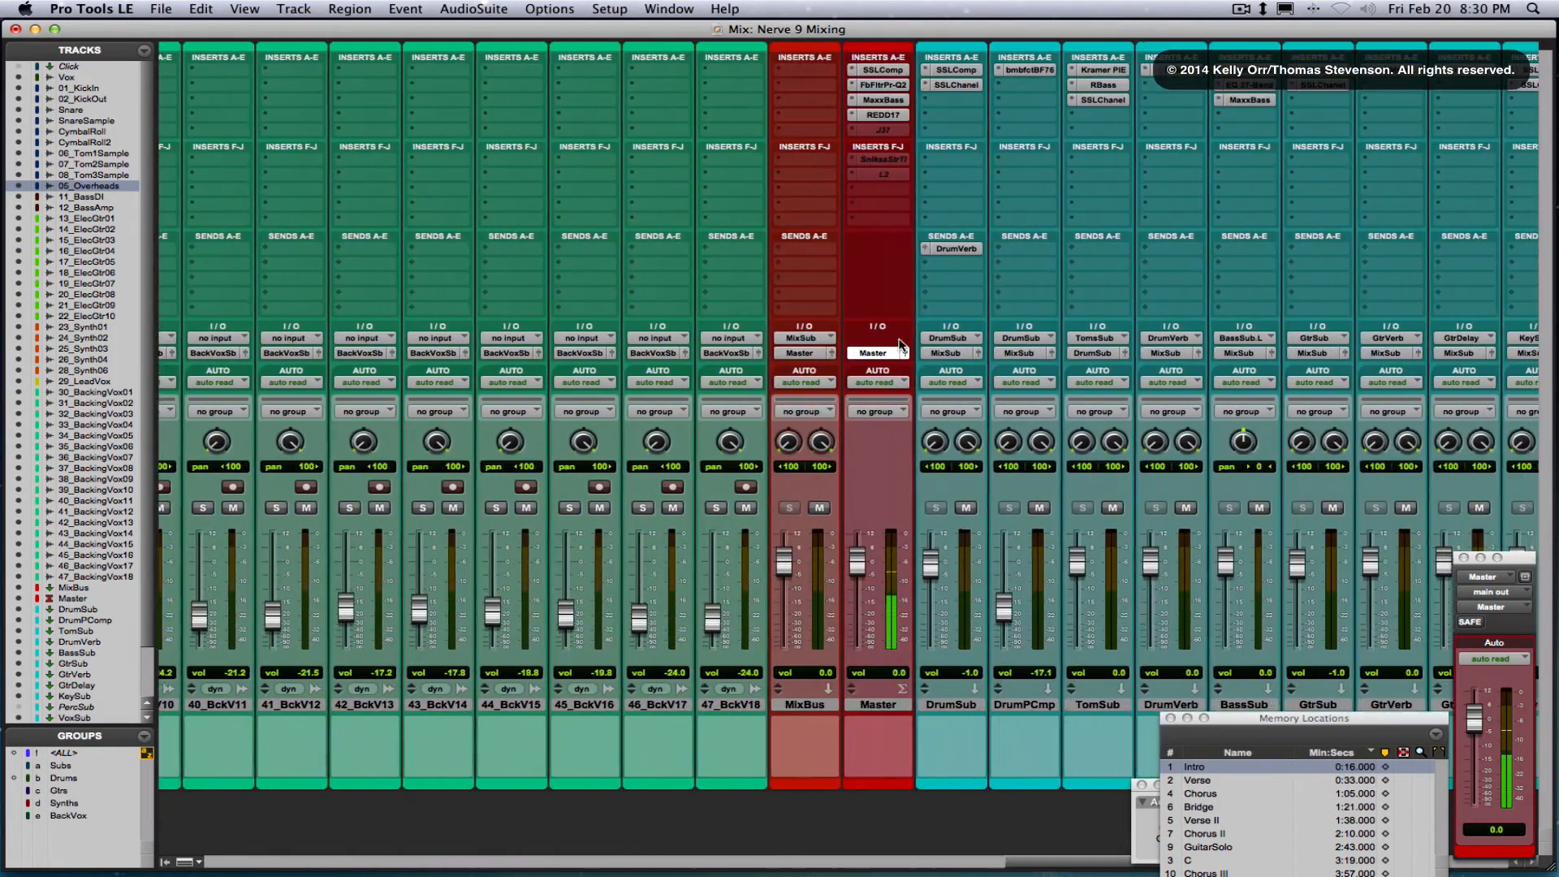
click(887, 76)
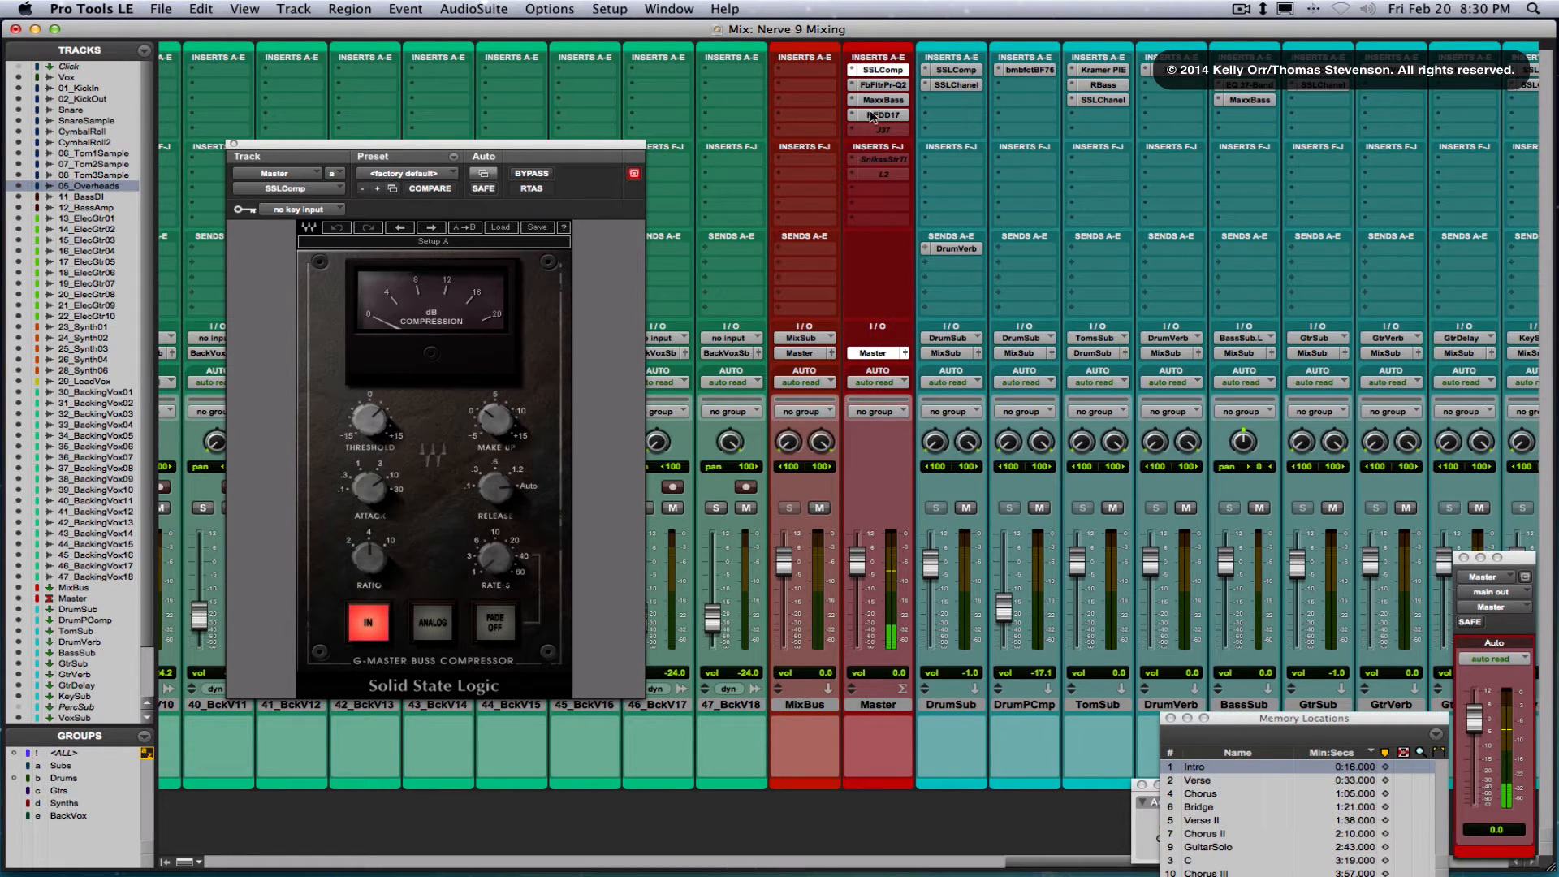
Open the FabFilter Pro-Q 2 on the Master track and examine the frequency, gain and Q of its bands
click(877, 84)
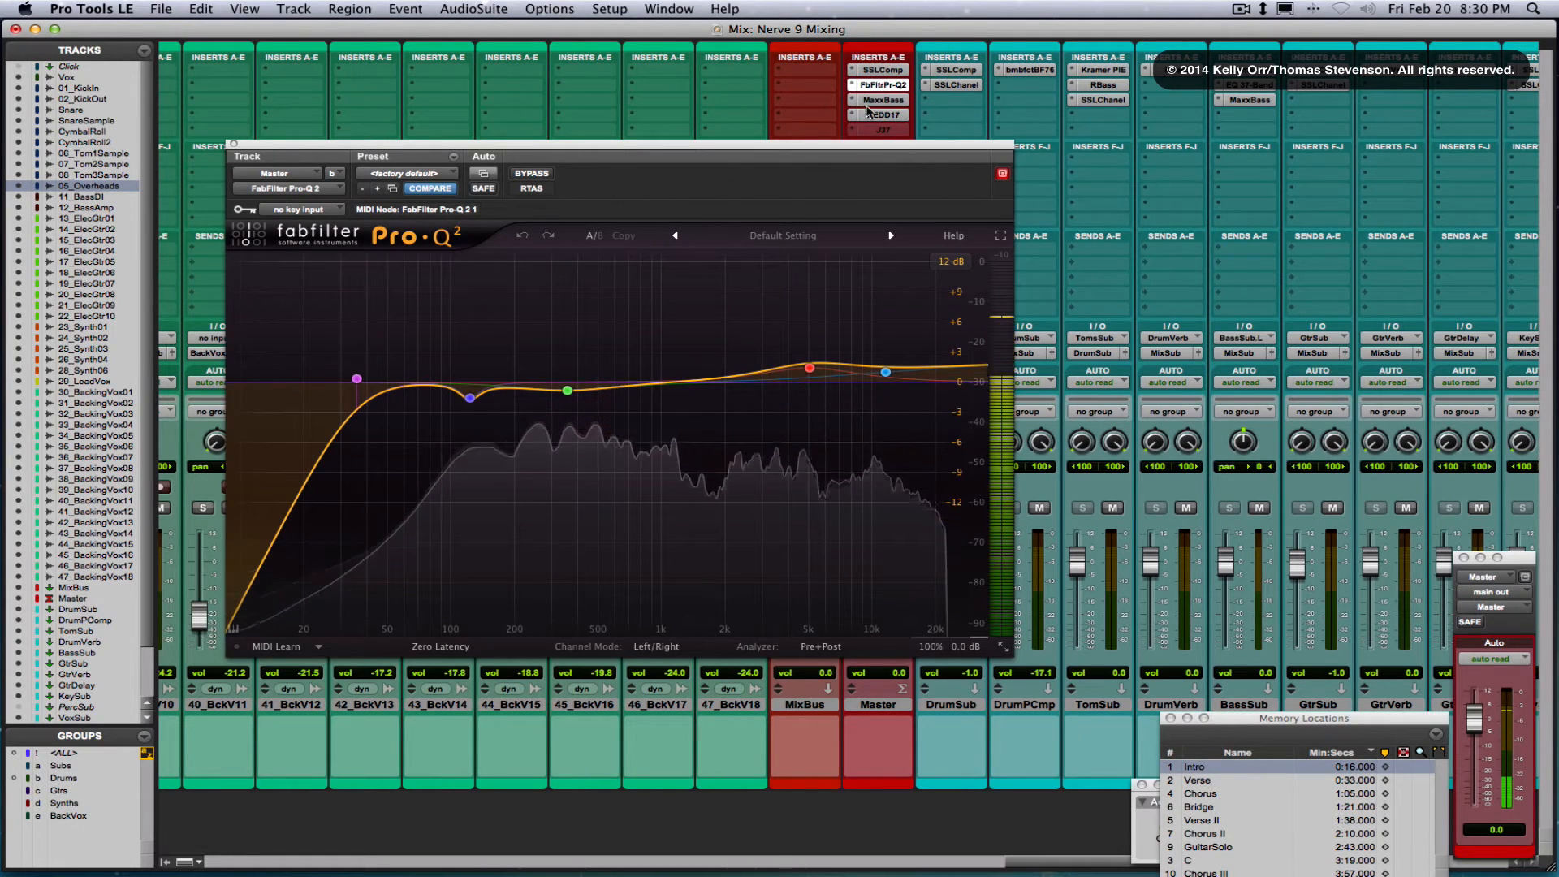
mouse_move(765, 312)
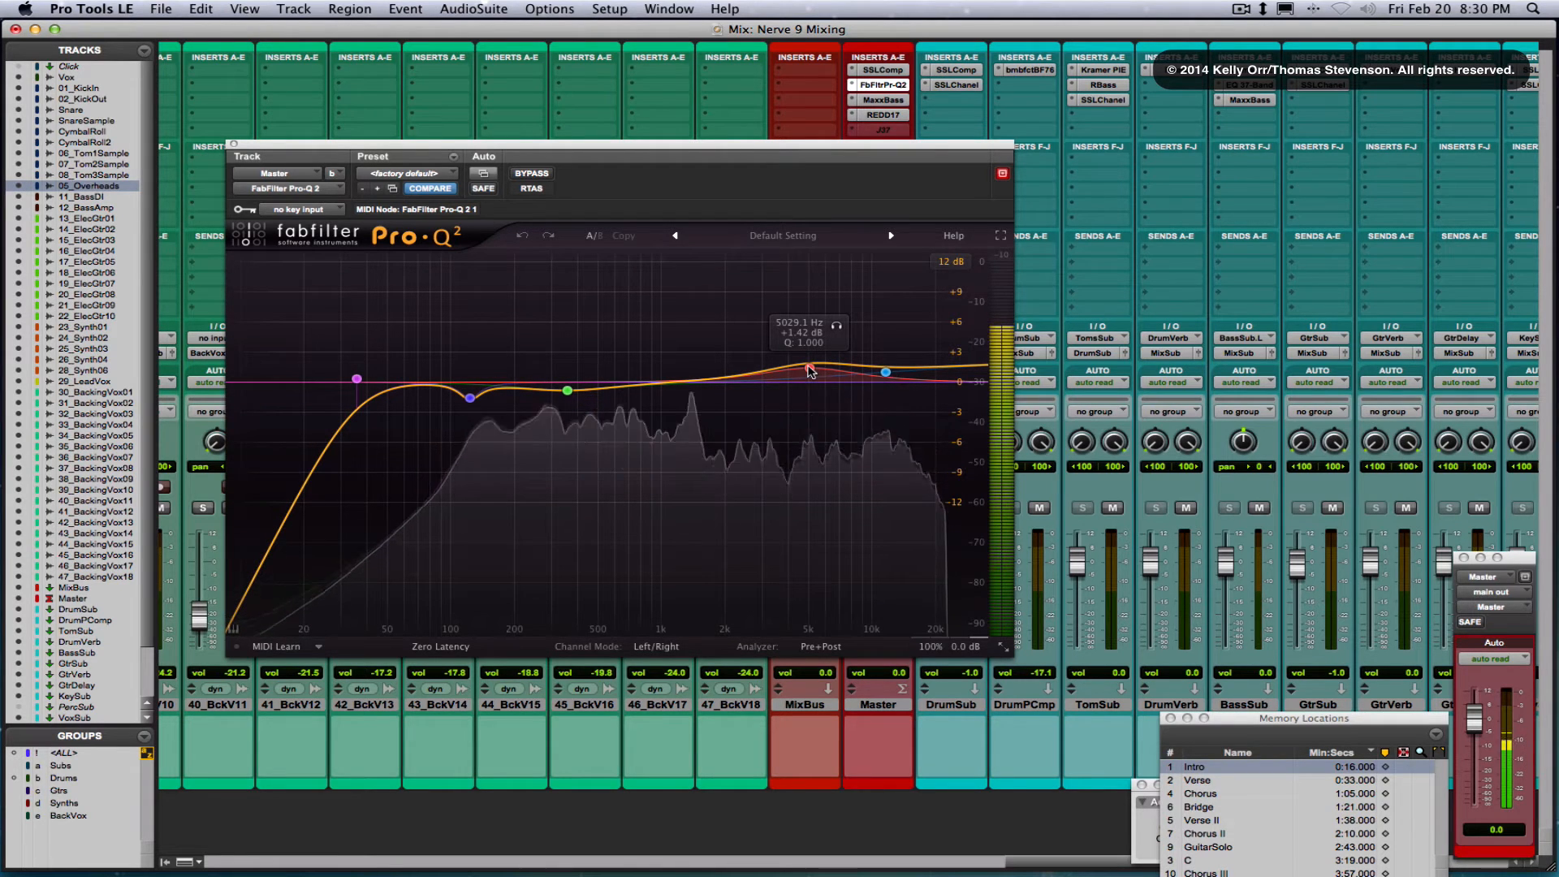
mouse_move(886, 374)
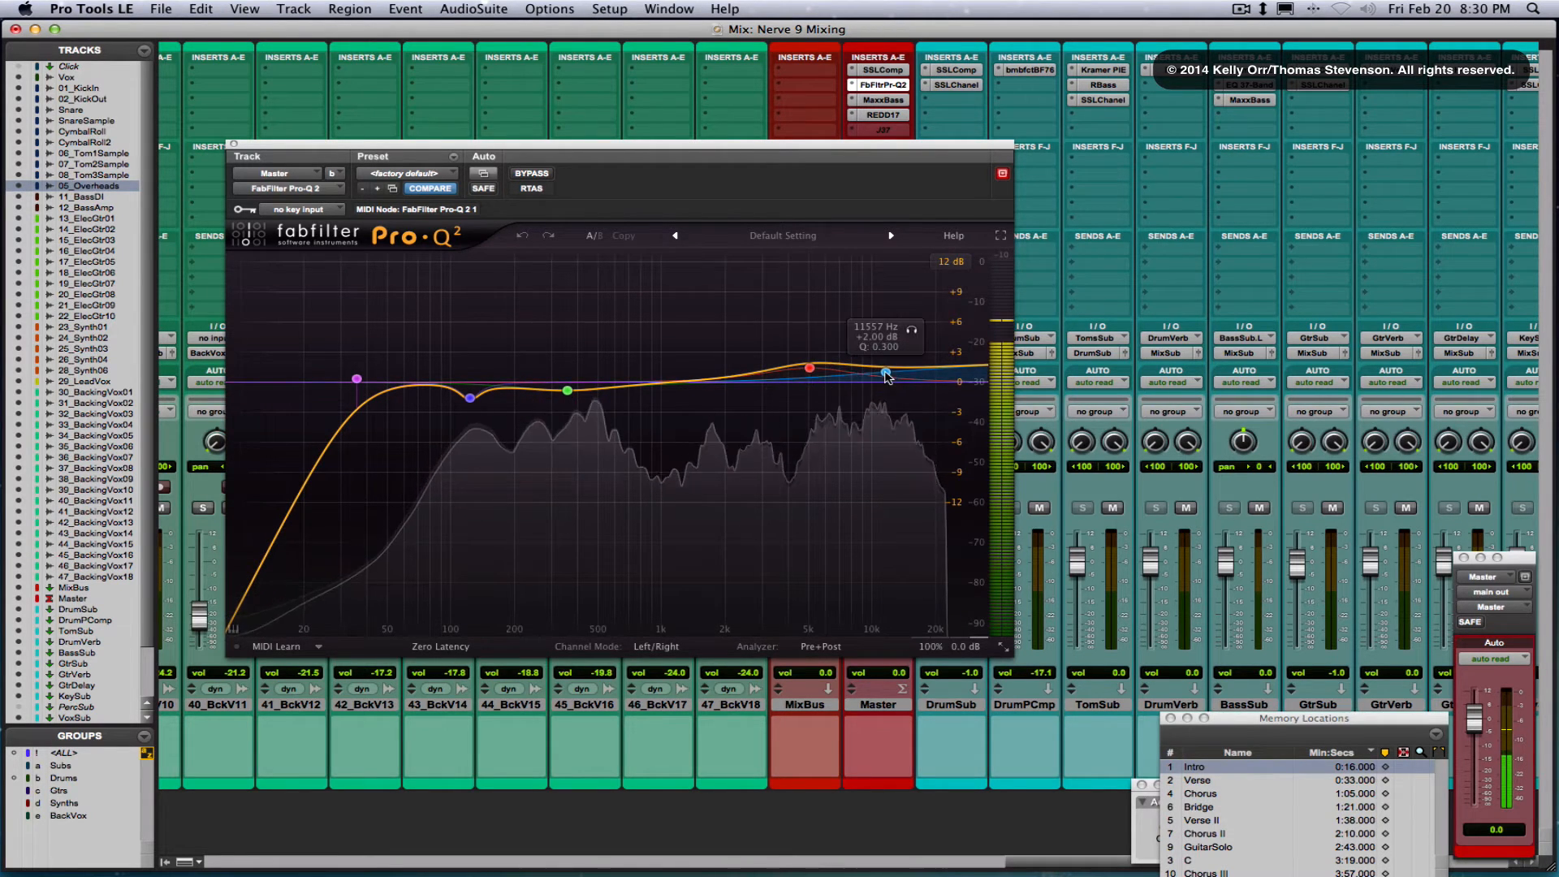
mouse_move(496, 401)
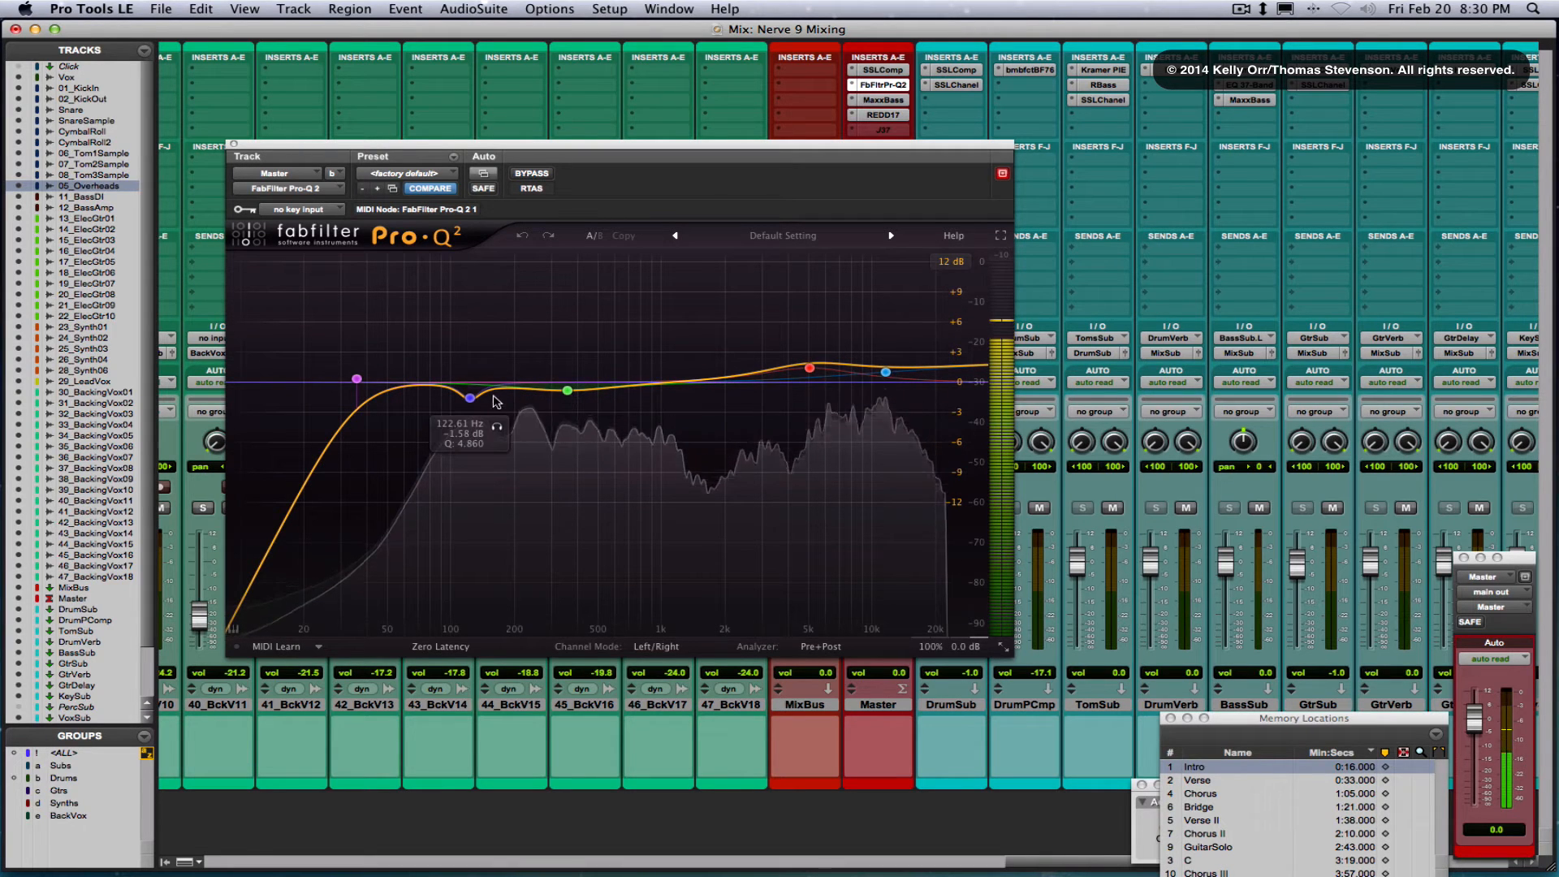
mouse_move(358, 382)
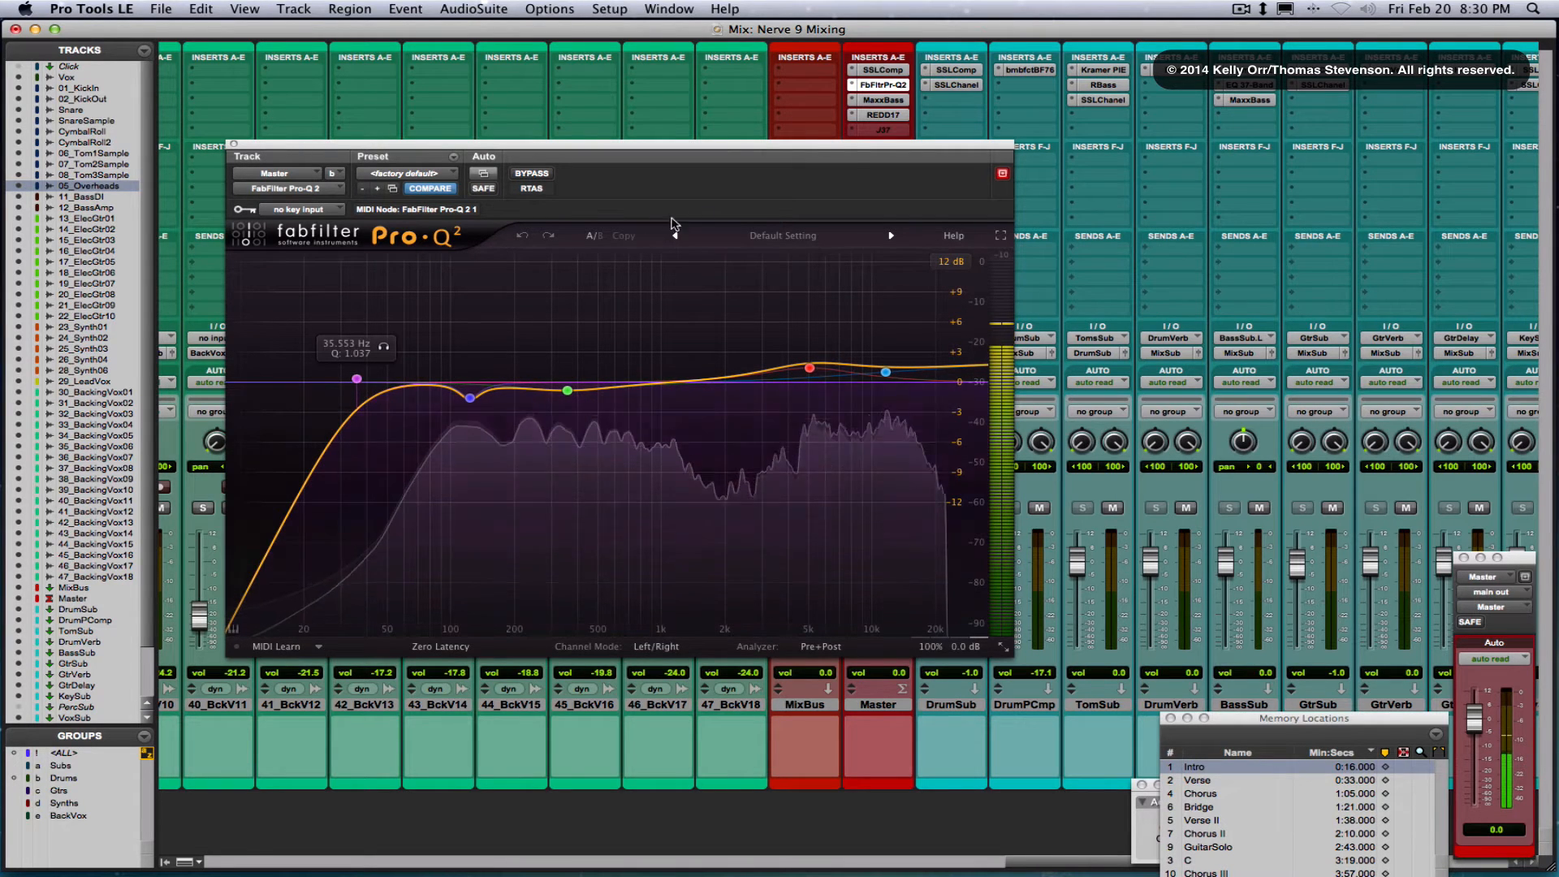
View the settings of the Master track's MaxxBass and REDD17 plug-ins in turn
click(885, 101)
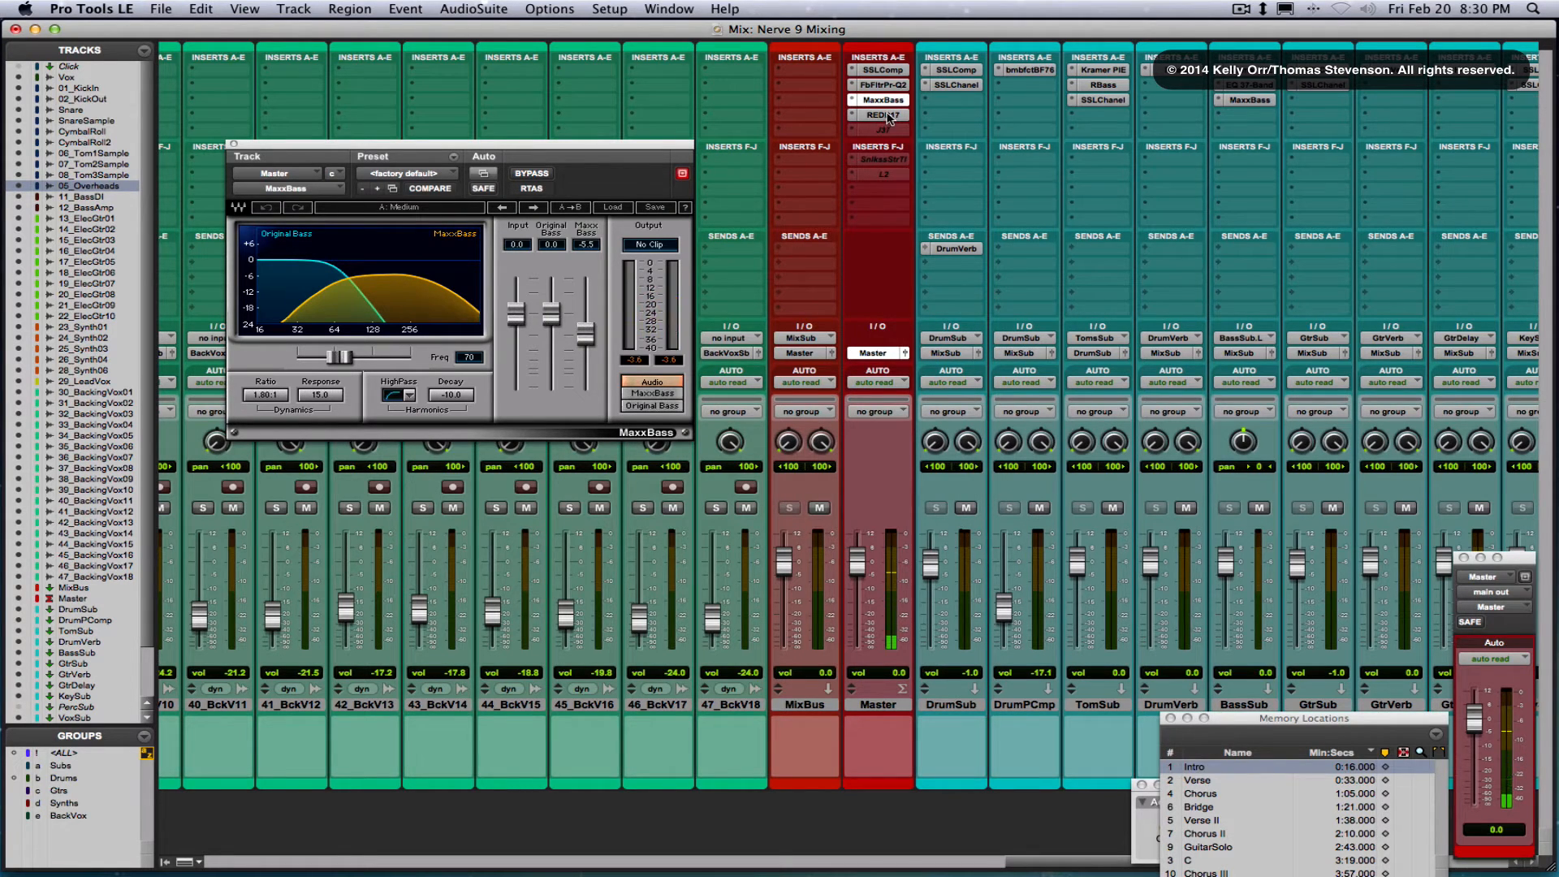
click(885, 114)
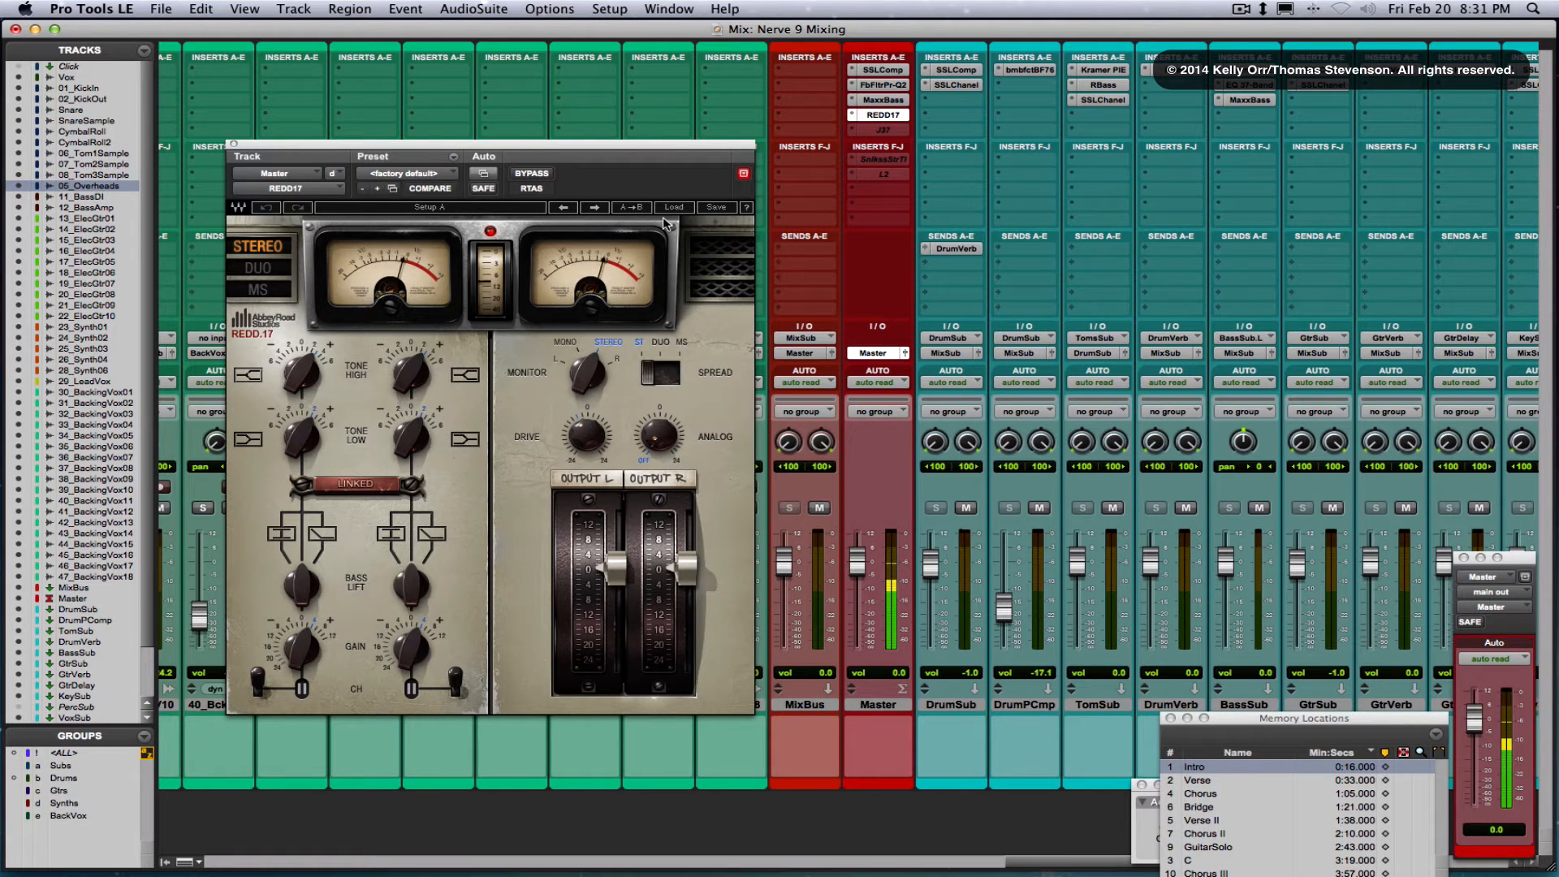
Compare the Master track's REDD17 with and without bypass during playback, stop playback and close the plug-in
scroll(866, 236, left, 3)
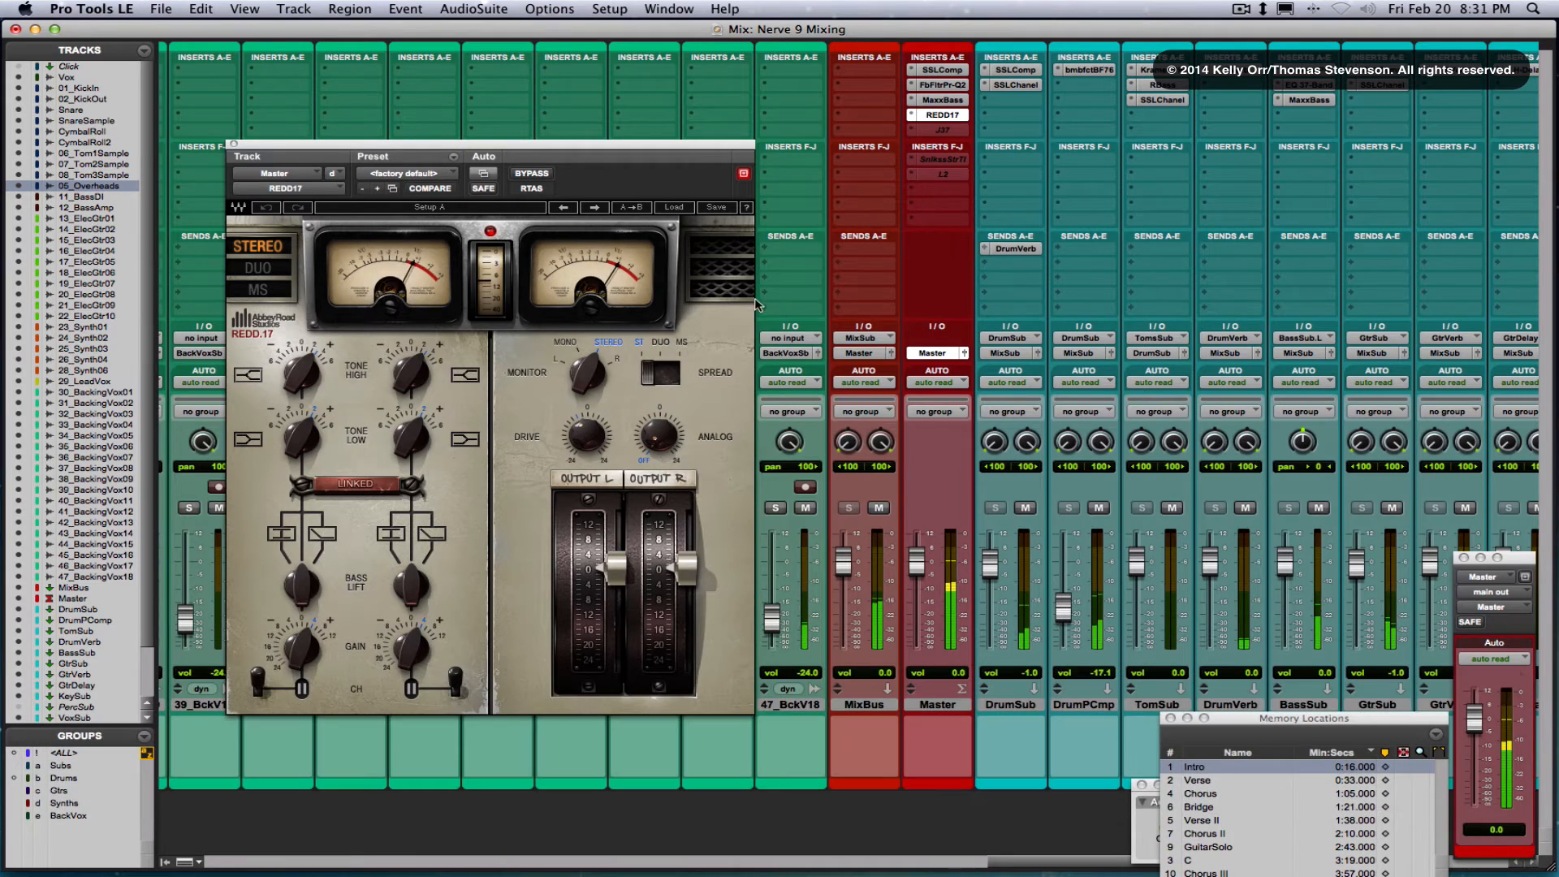
click(533, 174)
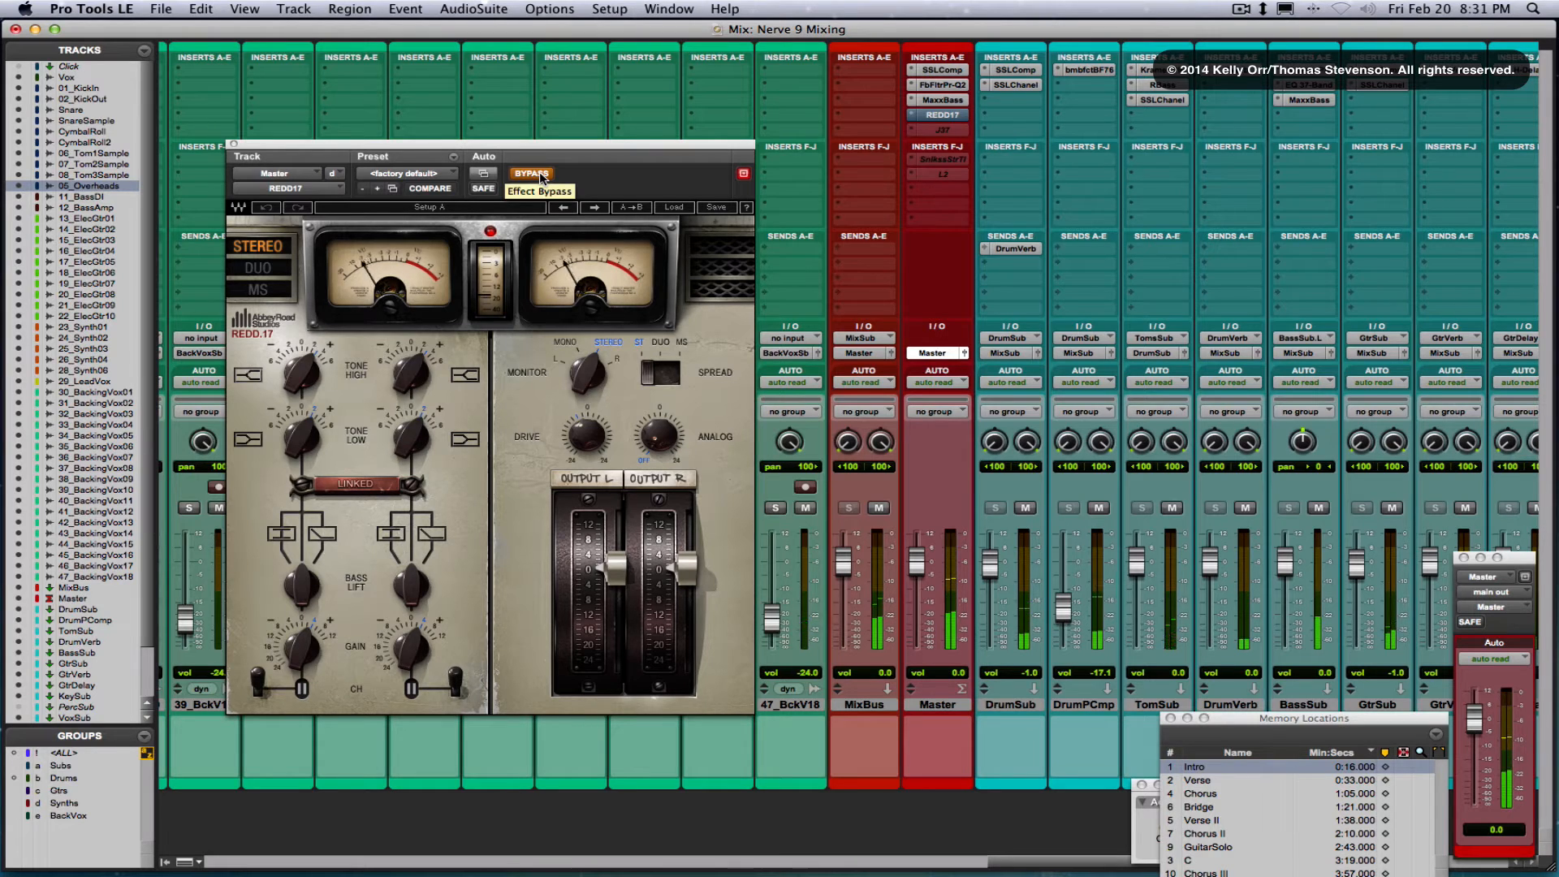
click(533, 174)
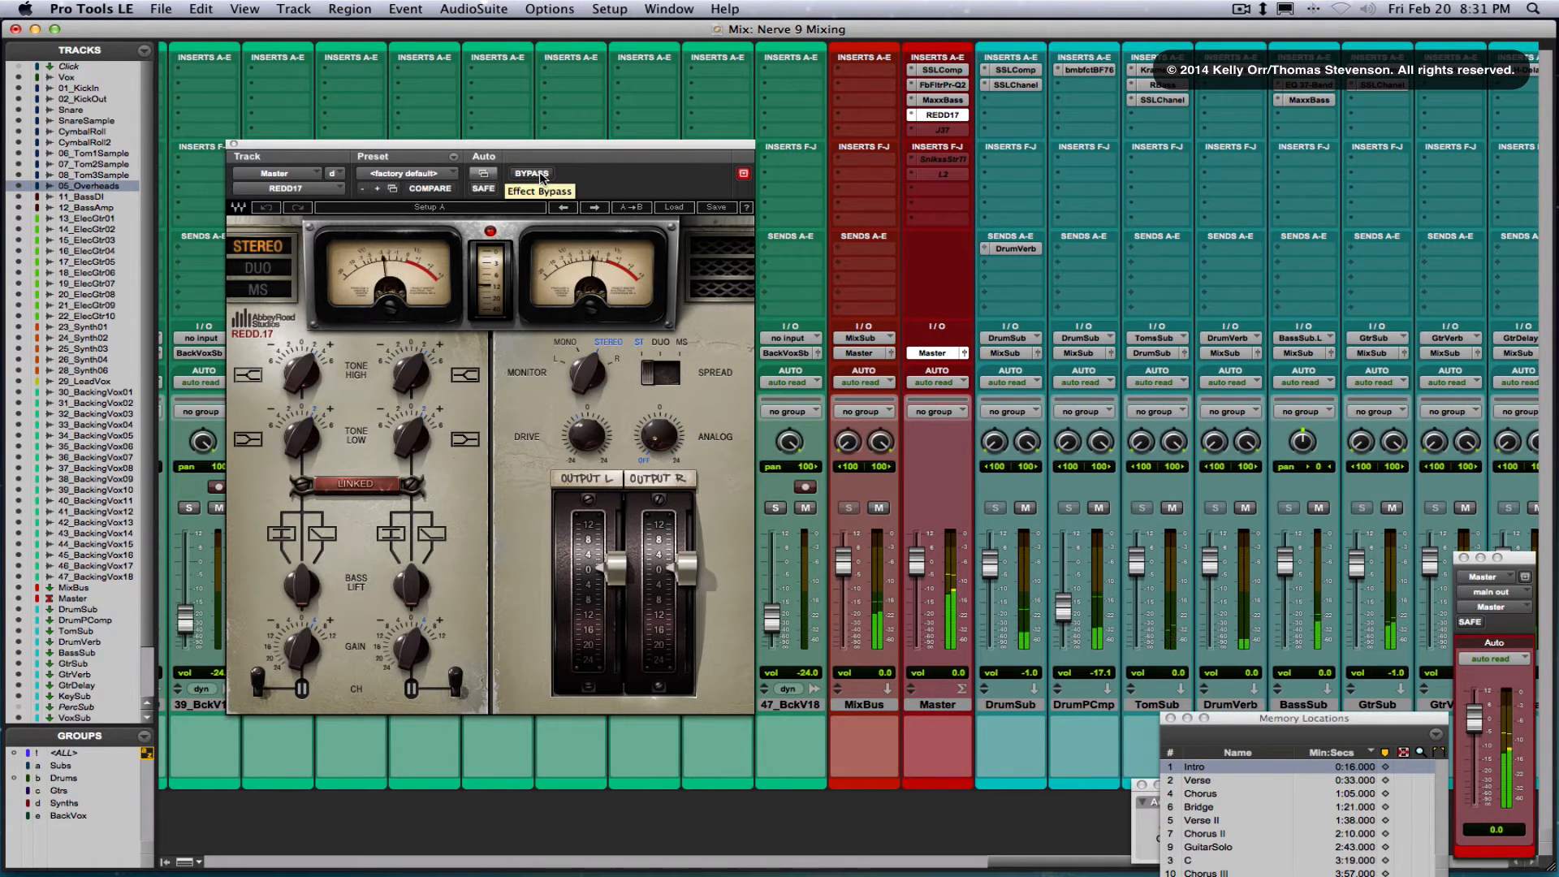
key(space)
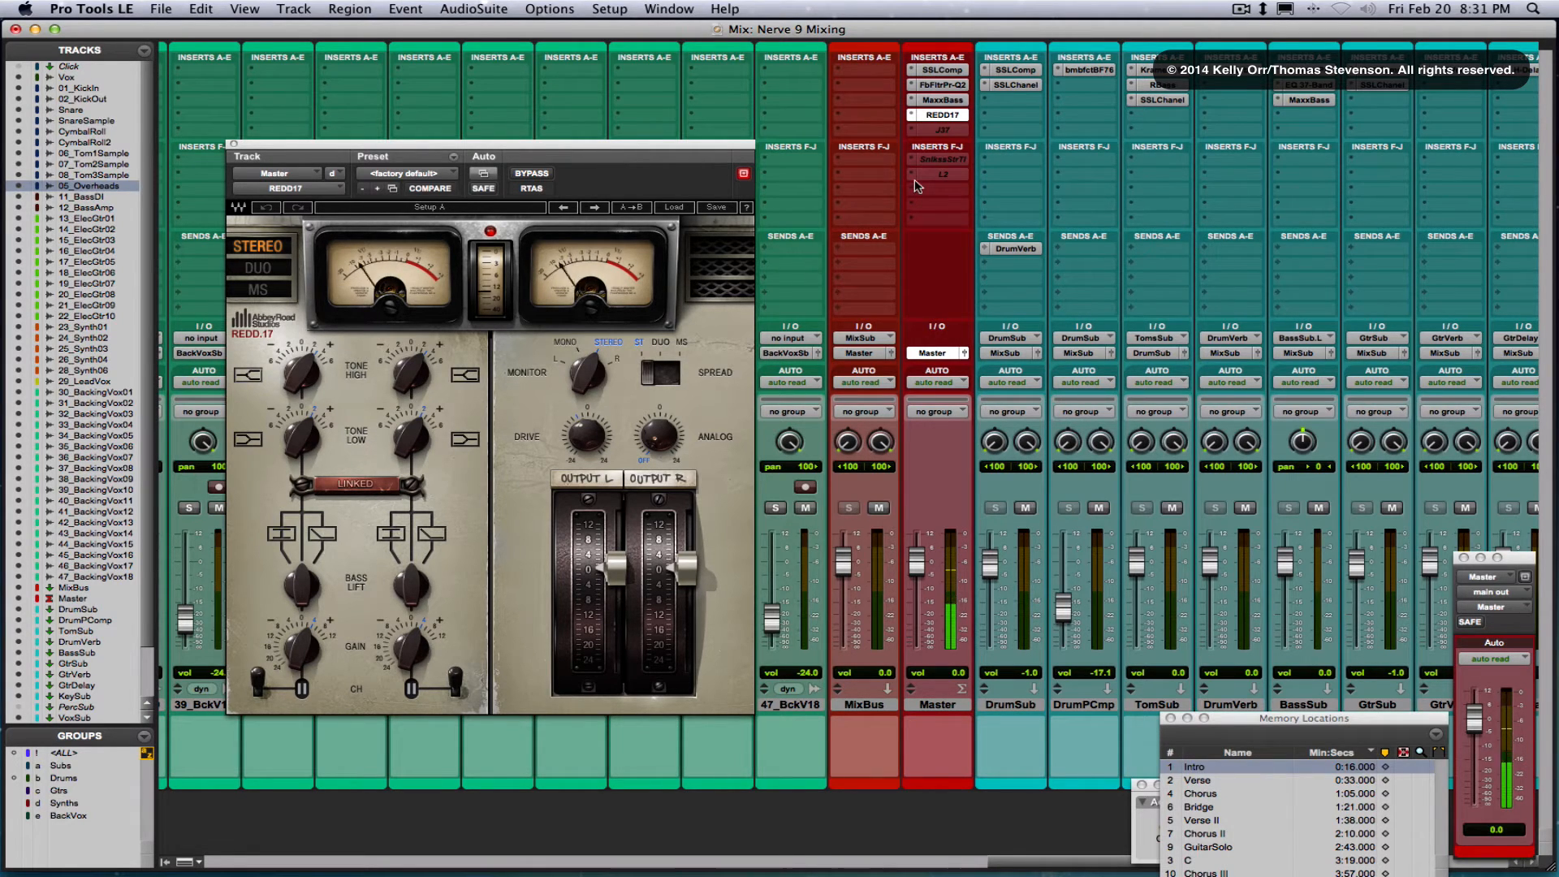
click(234, 146)
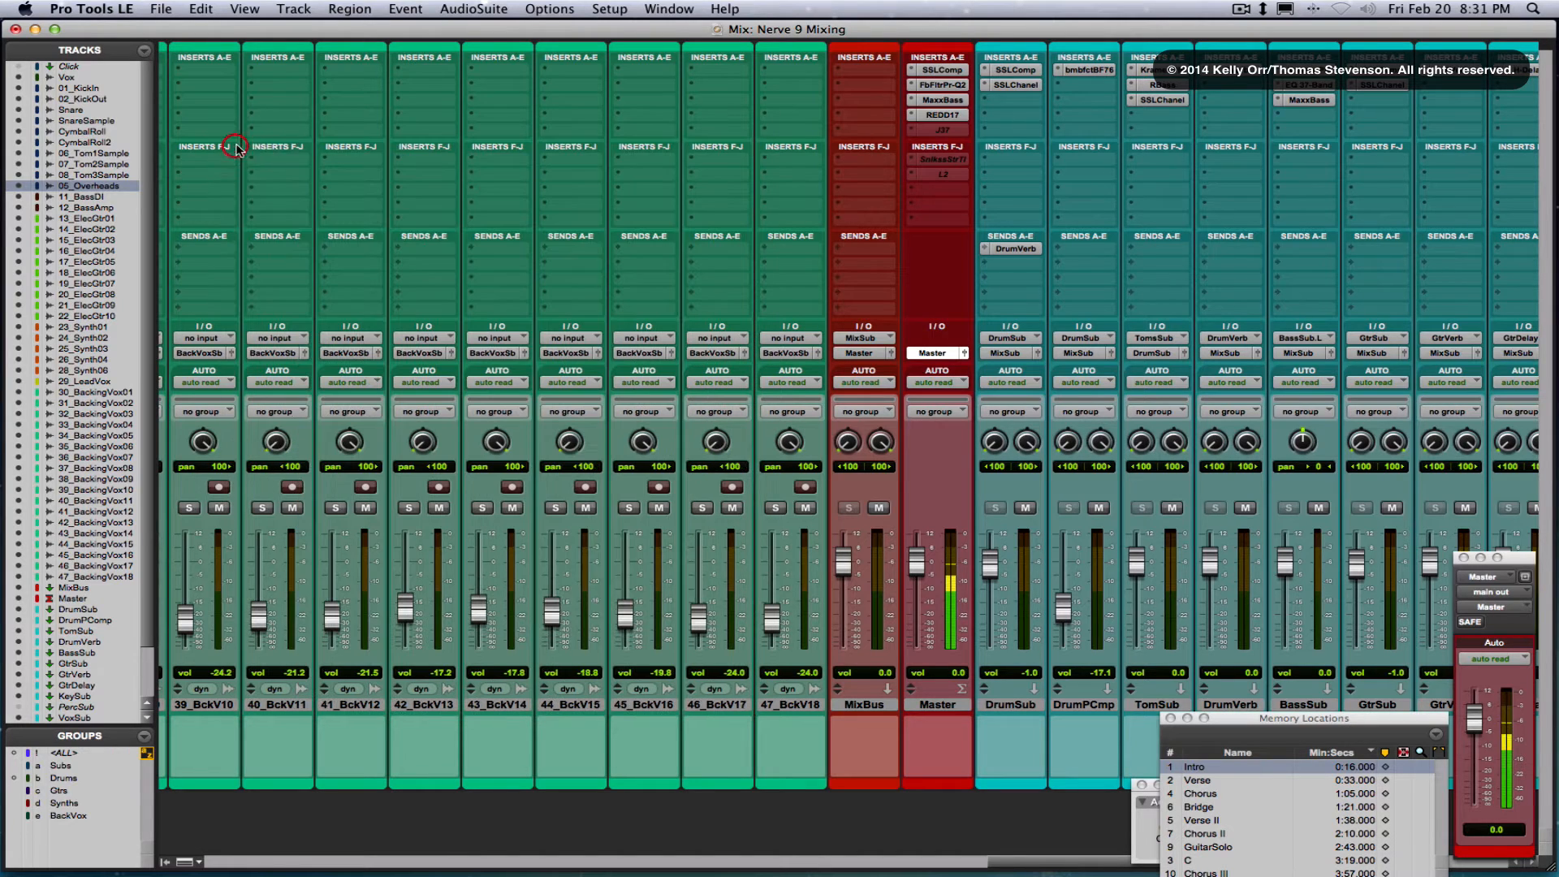
Audition the reactivated StereoTools plug-in on the Master track against bypass during playback and set its Zero Width Below to 40.1 Hz
click(942, 159)
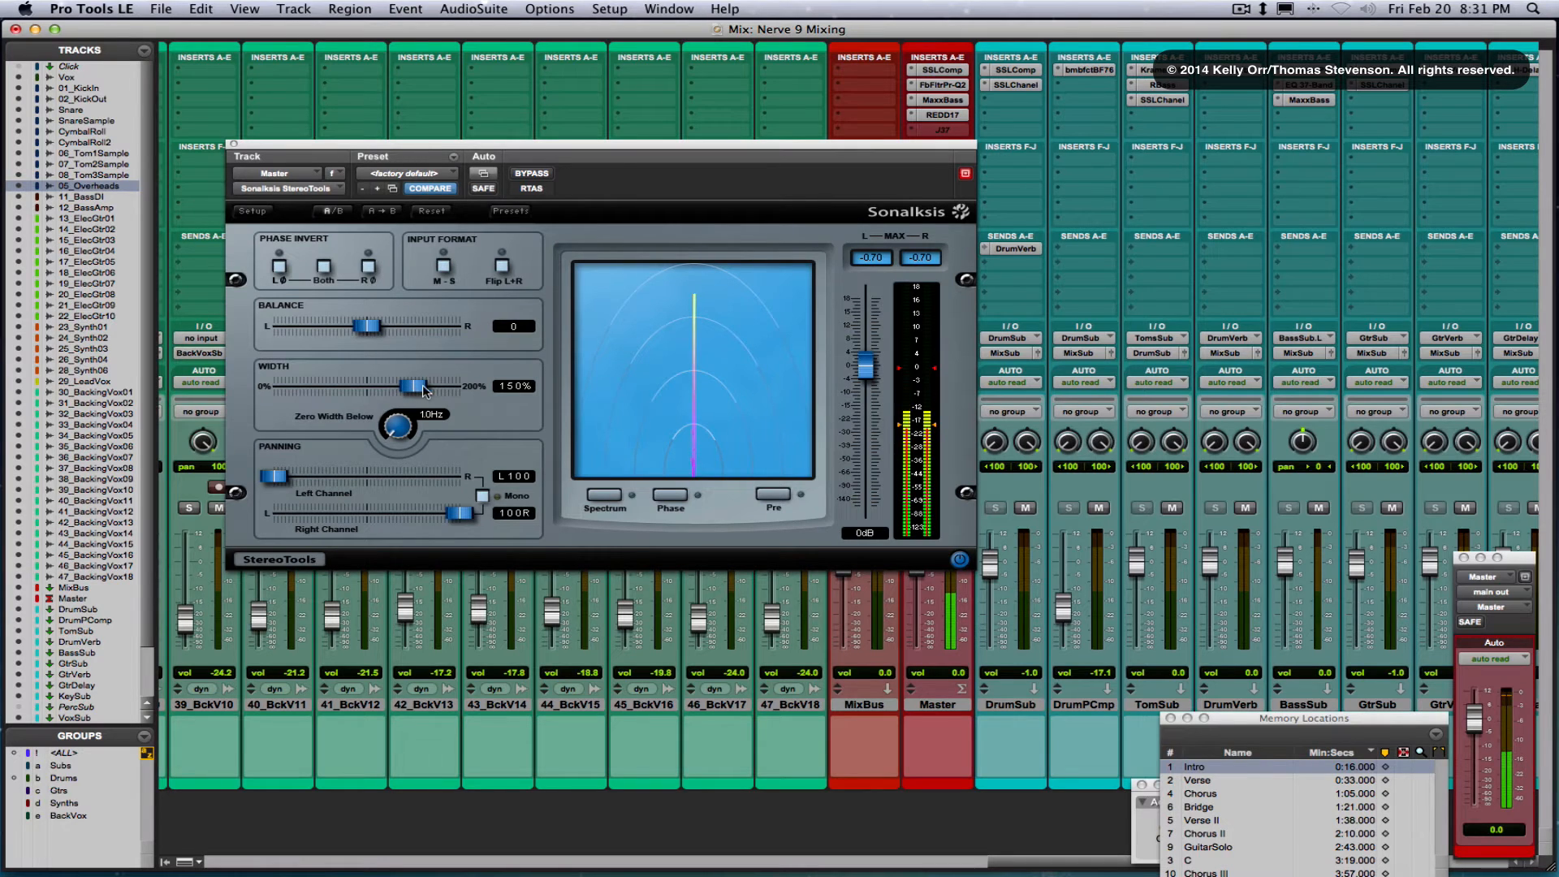
key(space)
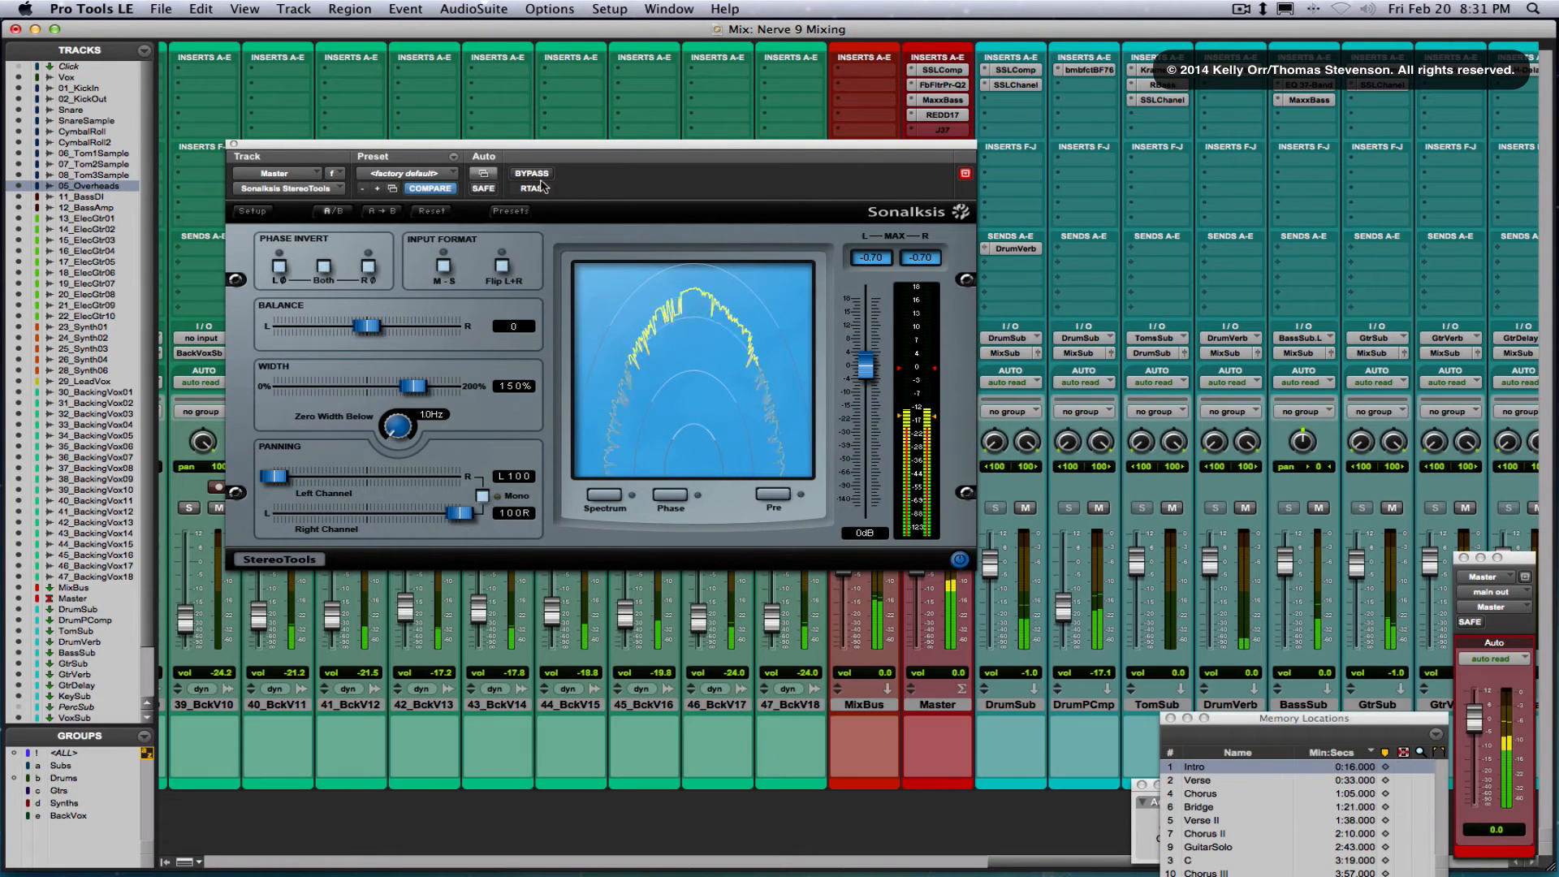
click(532, 174)
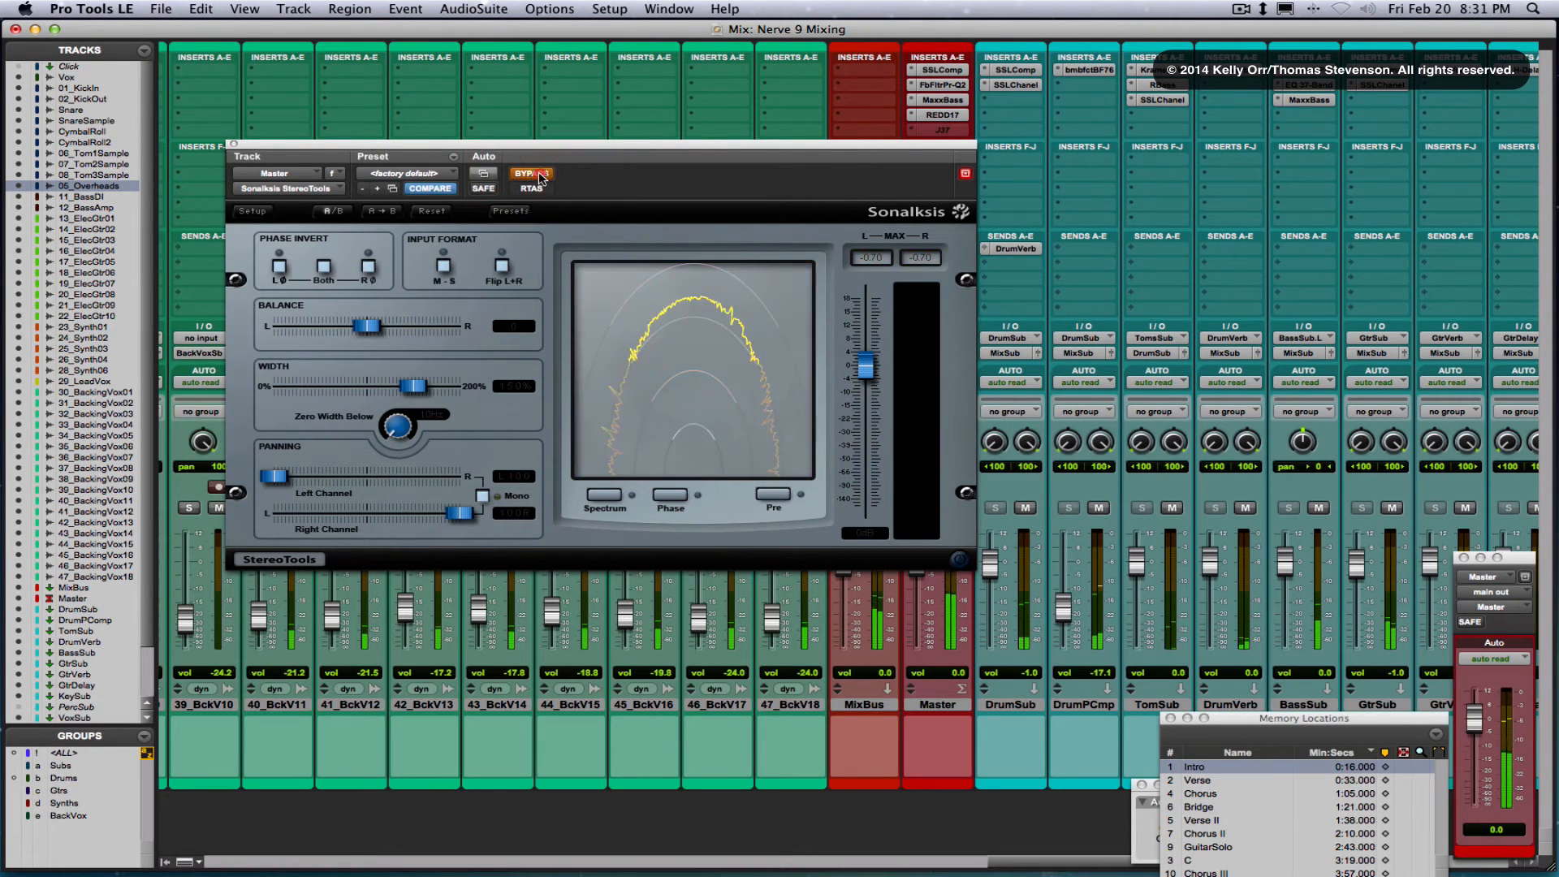
click(532, 174)
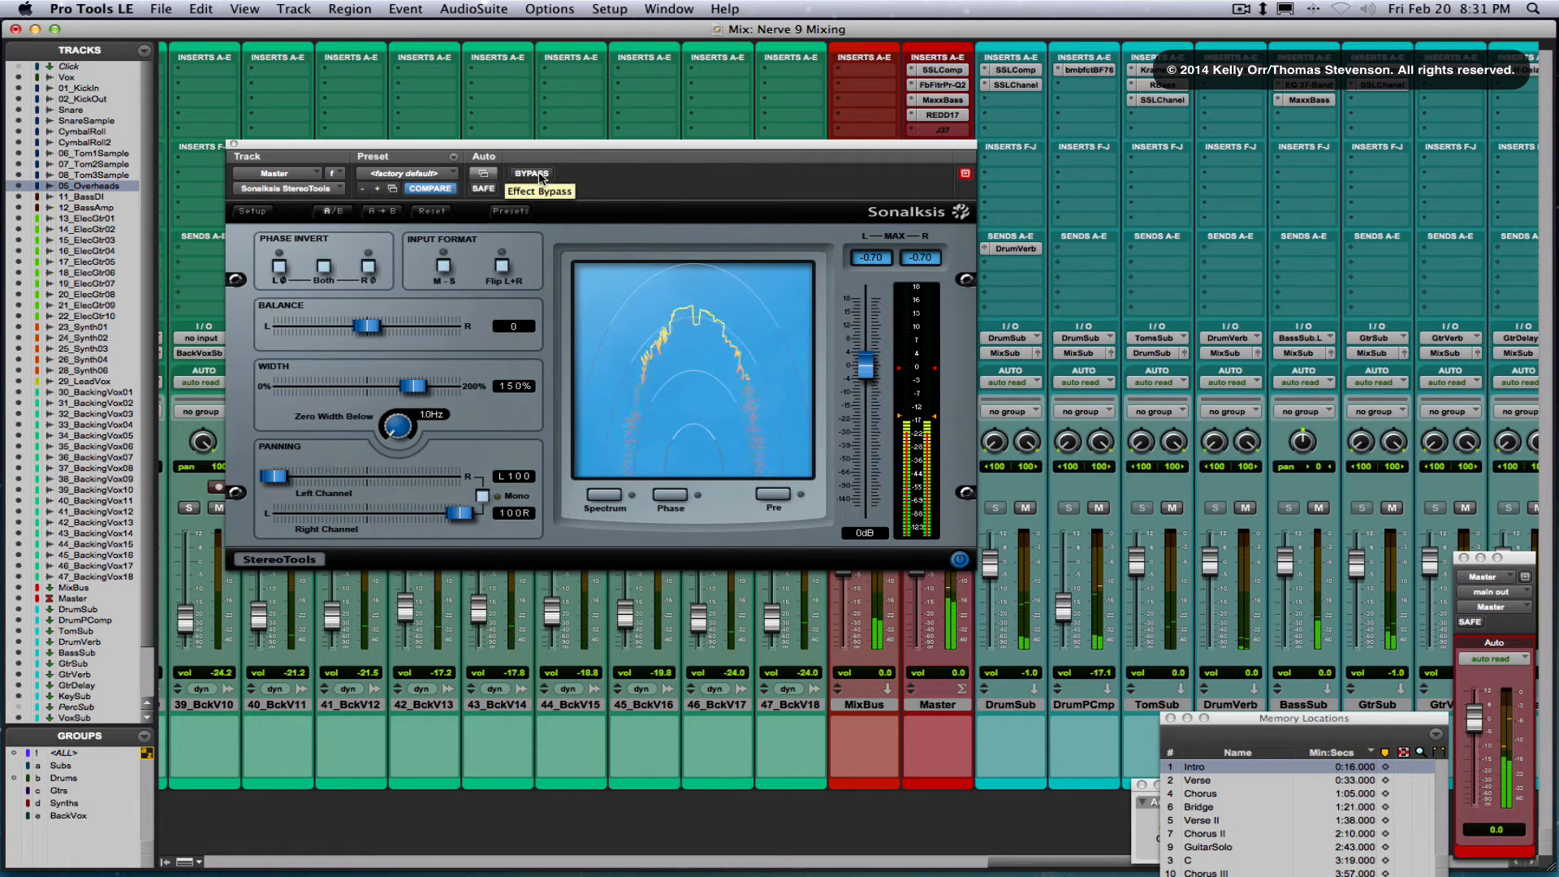
drag(392, 440, 392, 422)
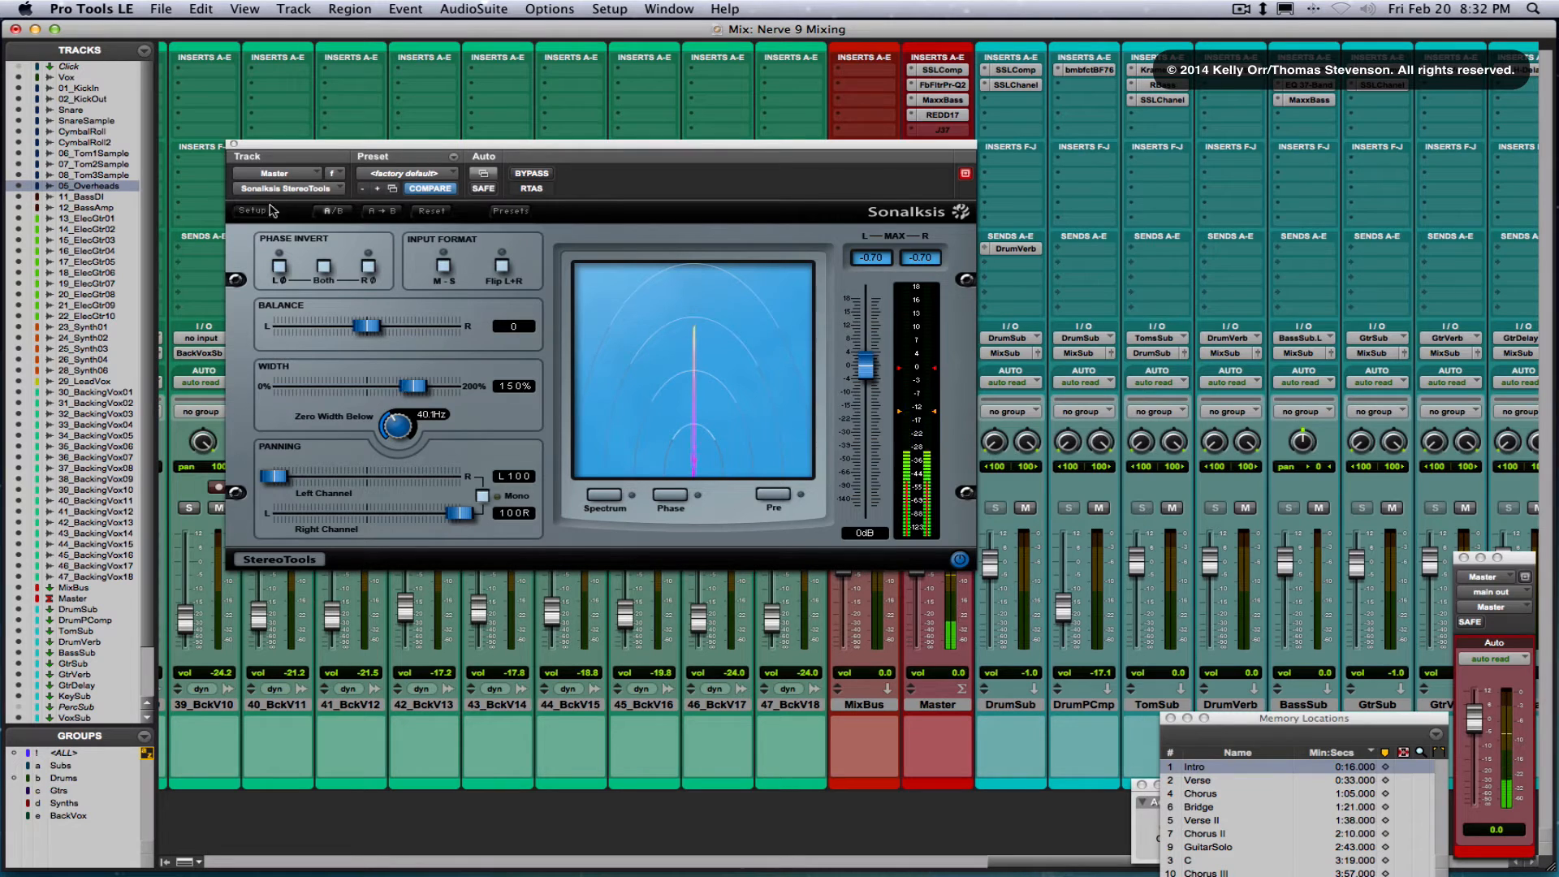
click(231, 146)
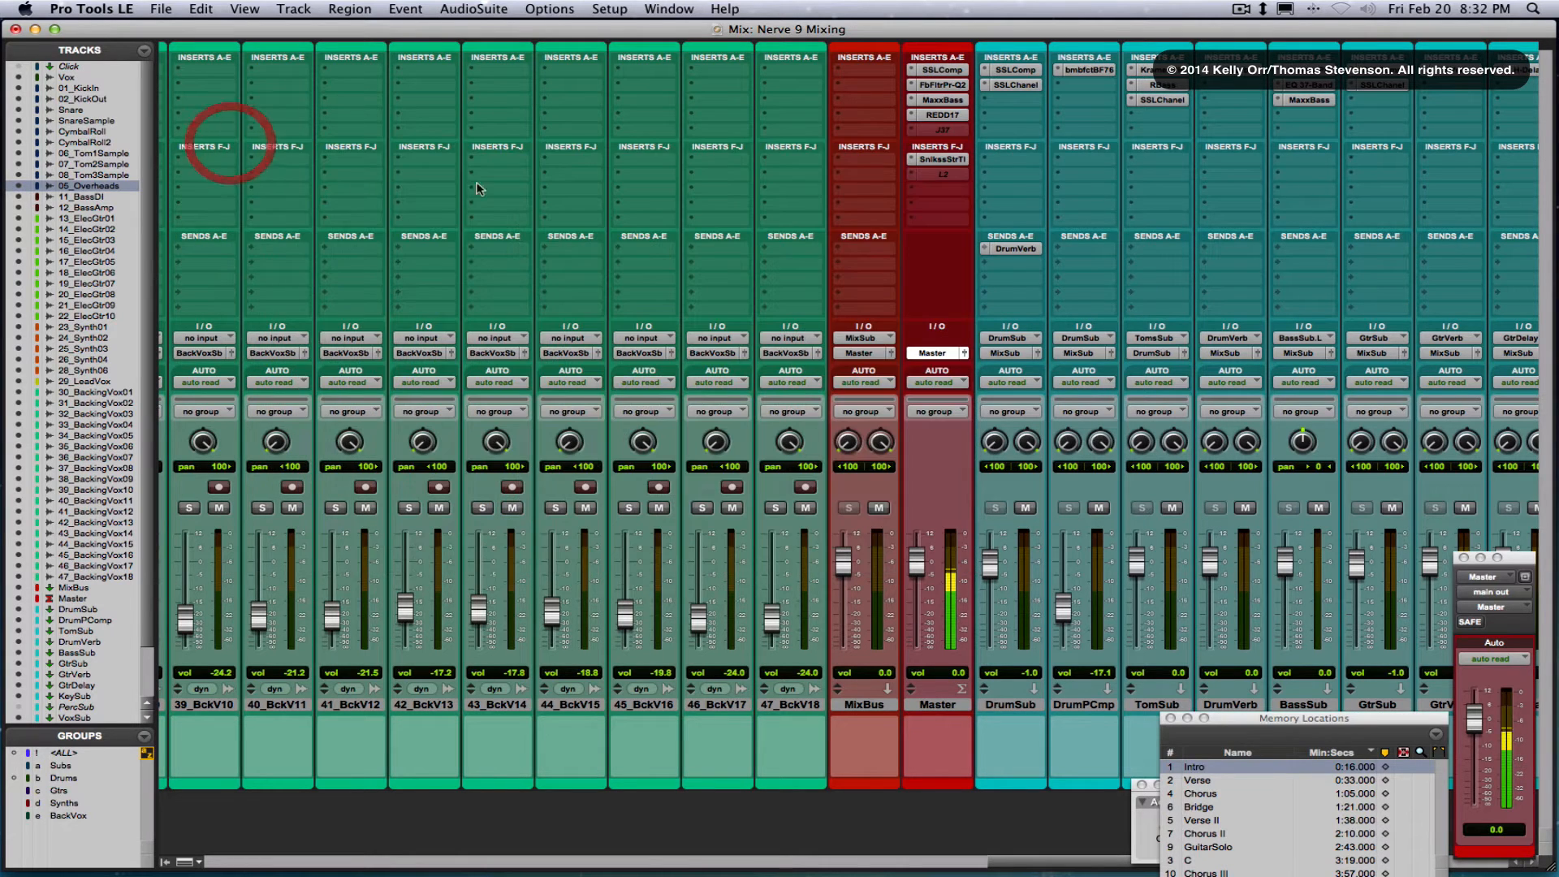
Activate and open the Master track's L2 Ultramaximizer, take it out of bypass and listen to the mix through it
click(936, 176)
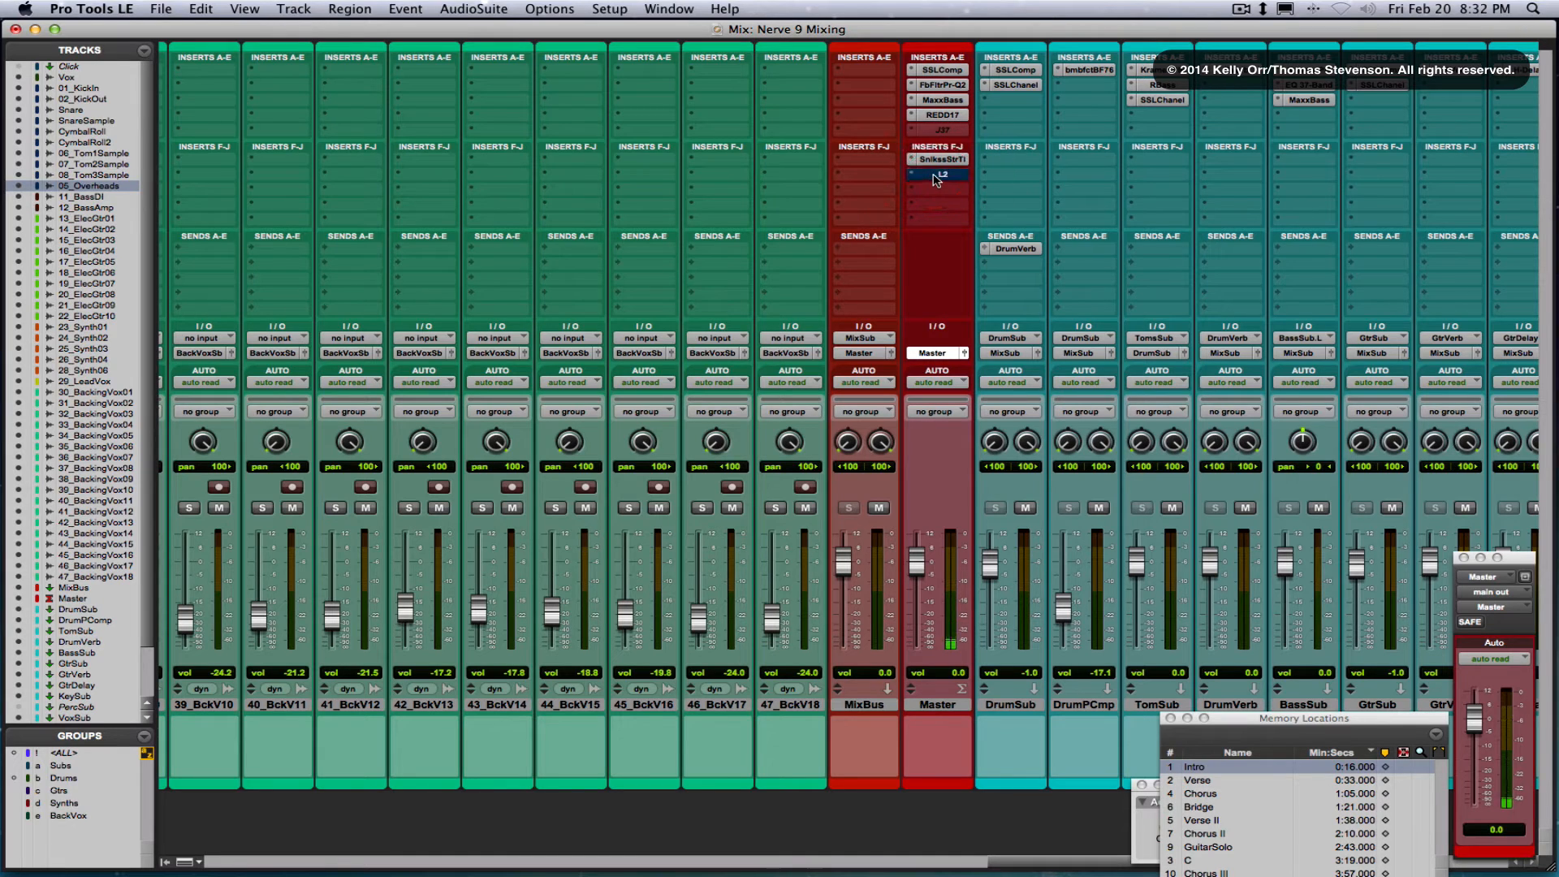
click(936, 175)
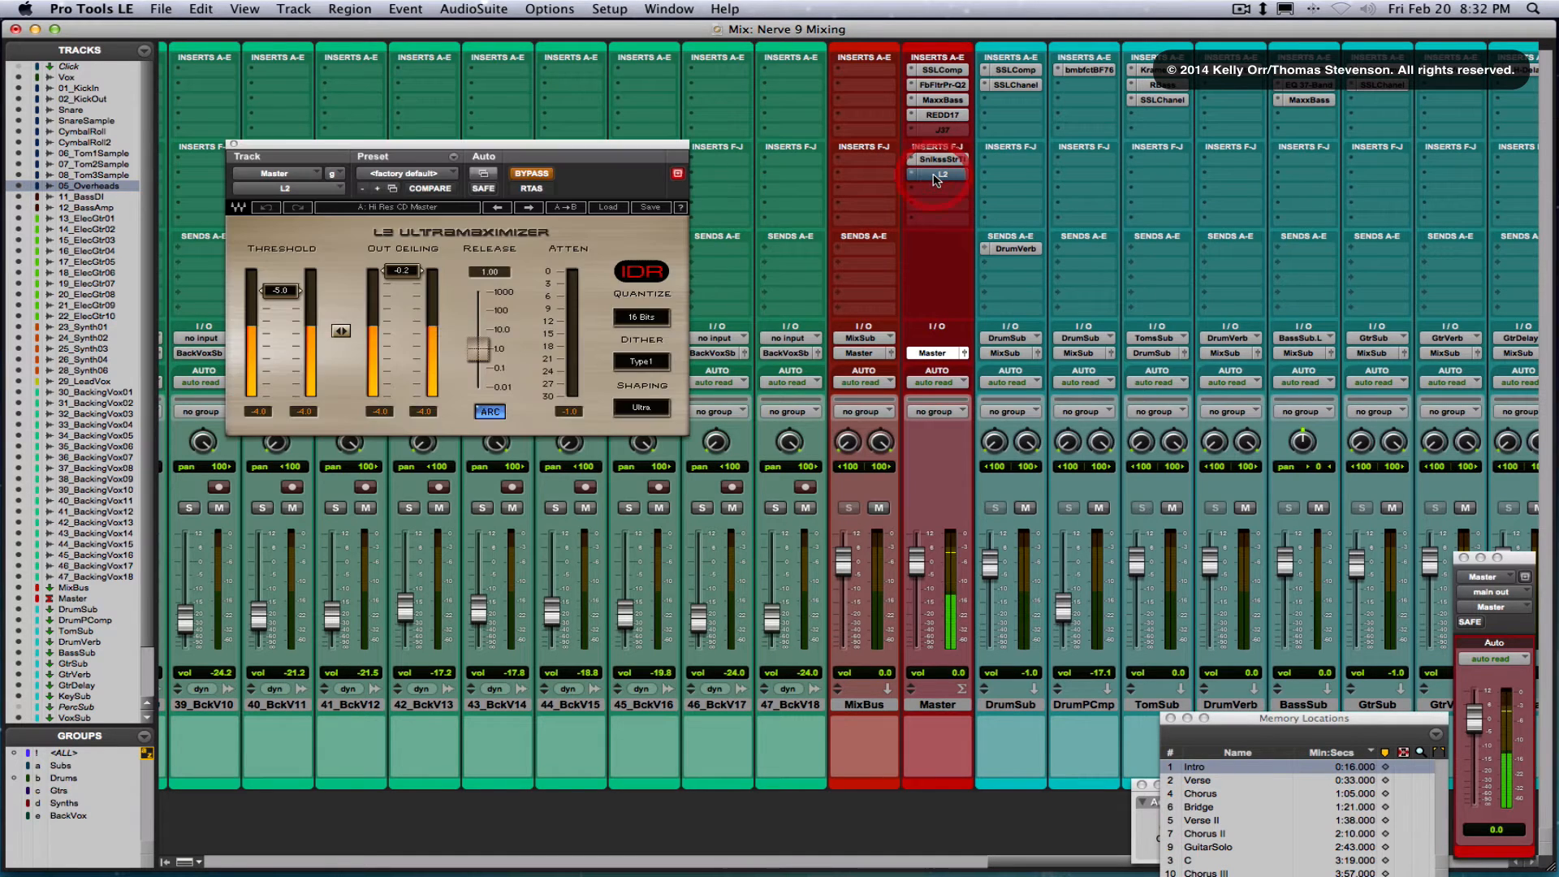
click(533, 174)
key(space)
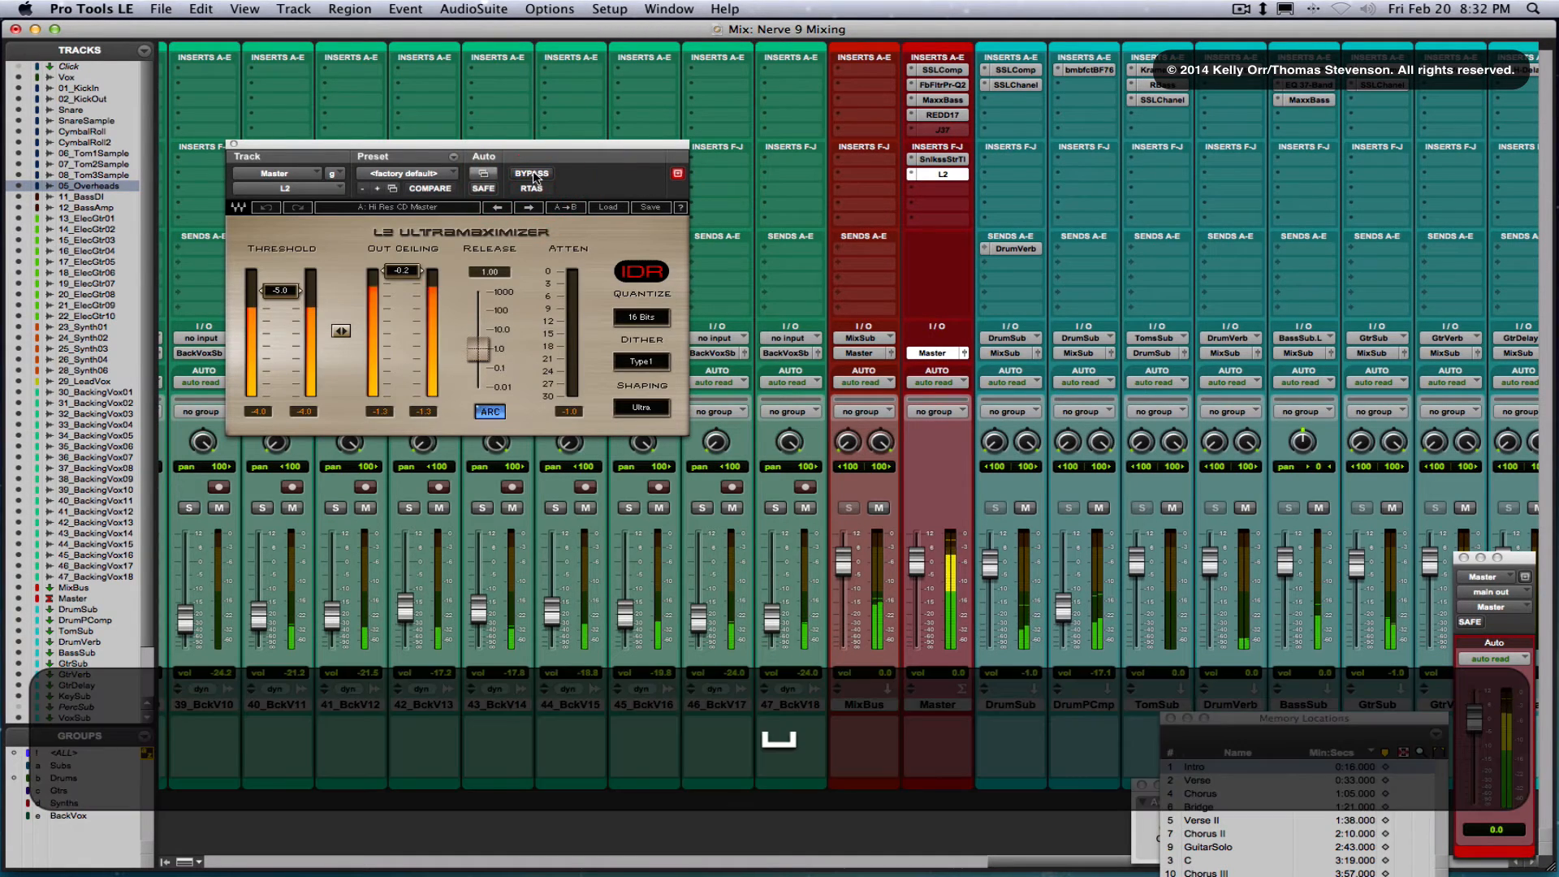
key(space)
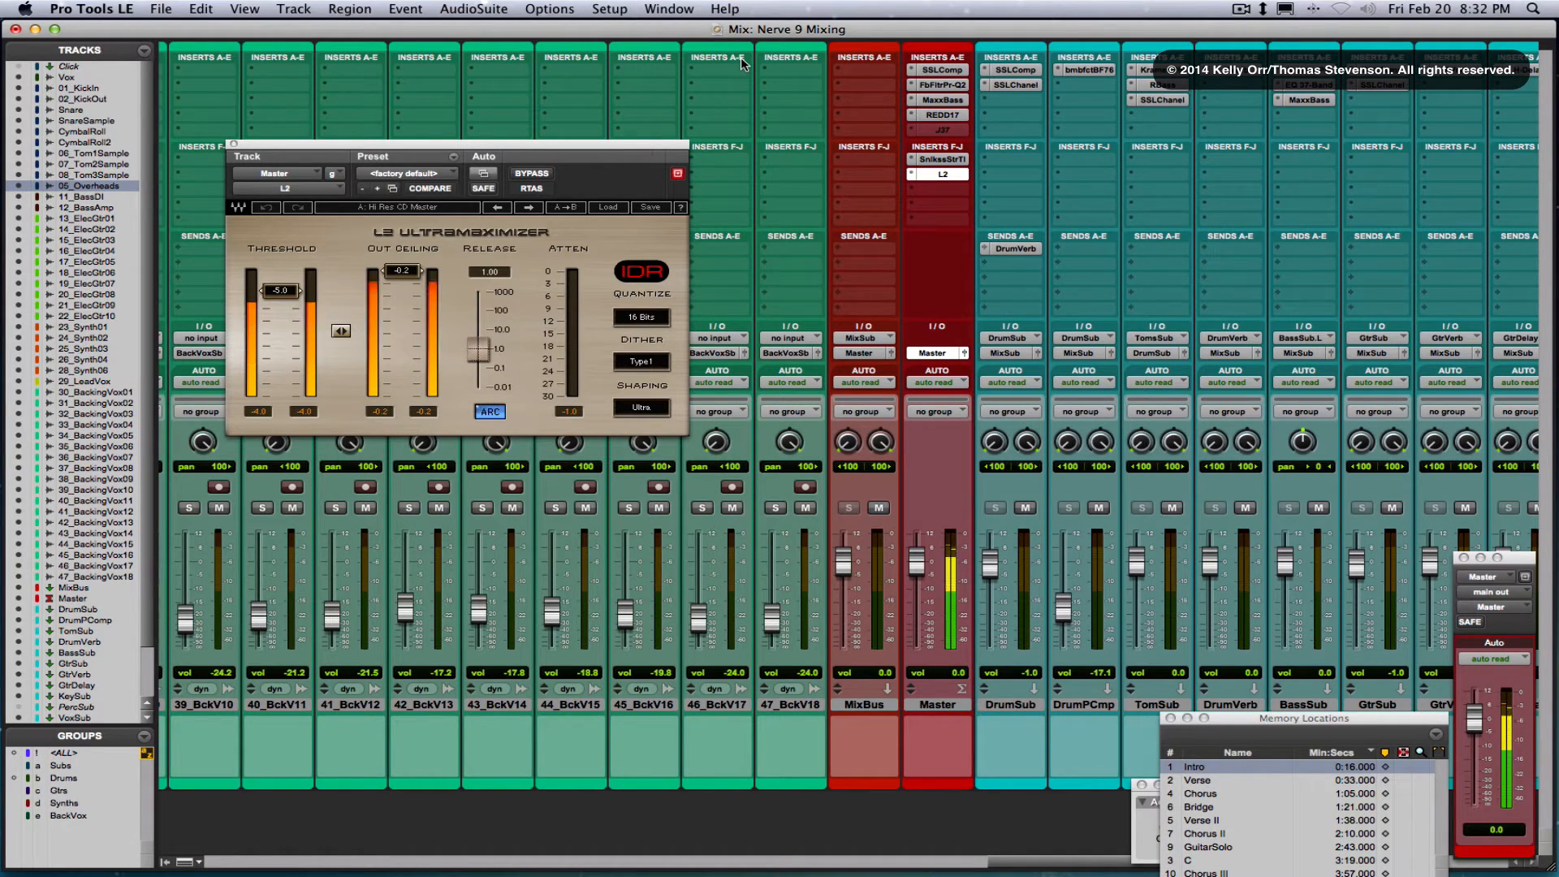
Activate the J37 tape plug-in on the Master track, view its settings and close its window
click(946, 134)
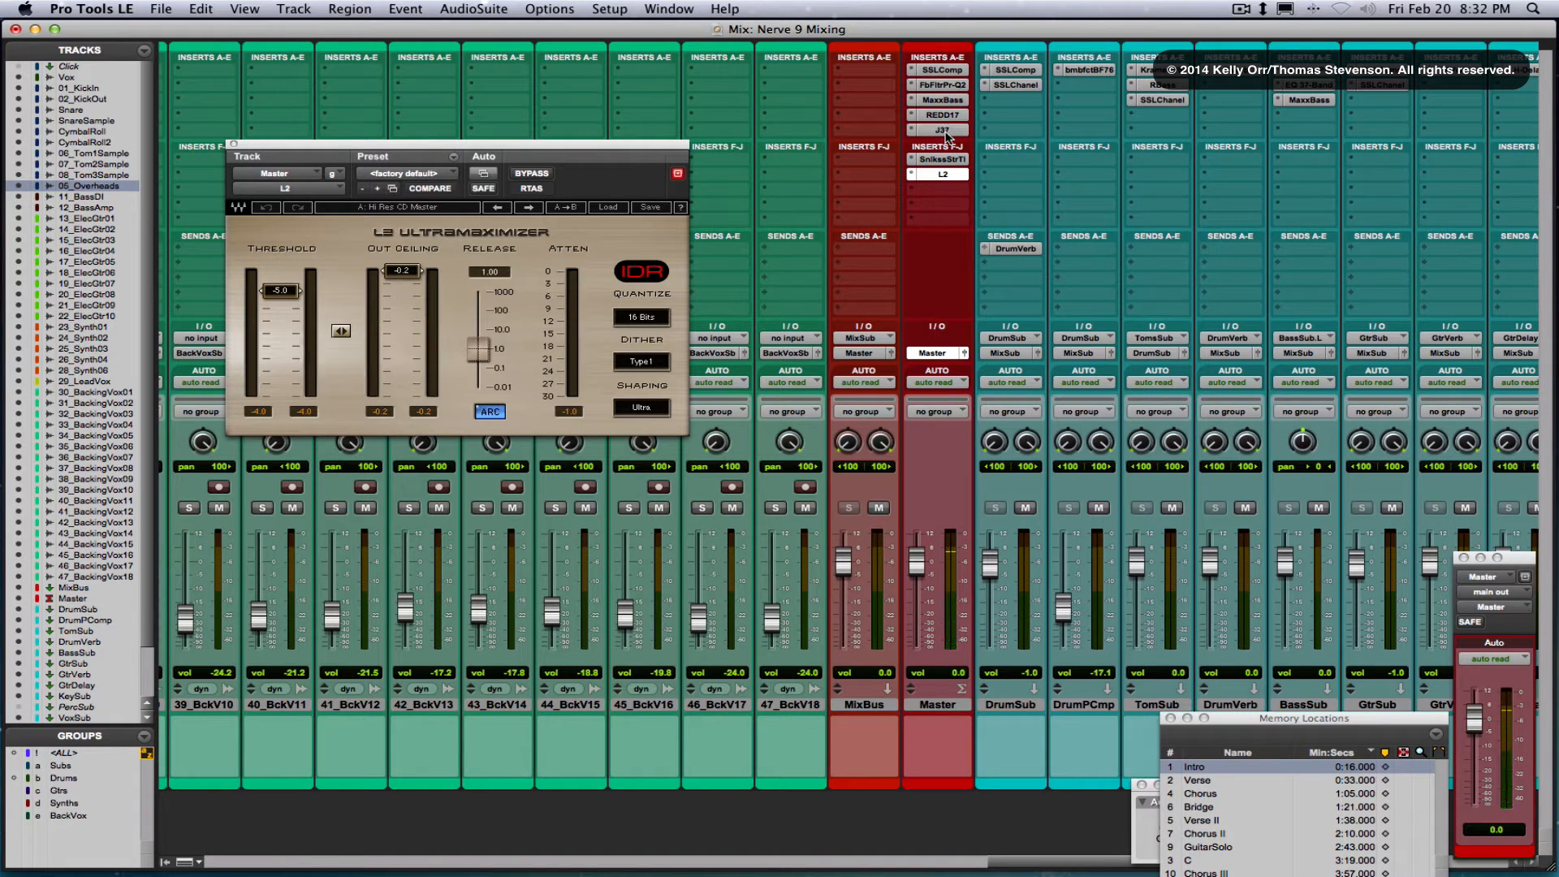
click(946, 134)
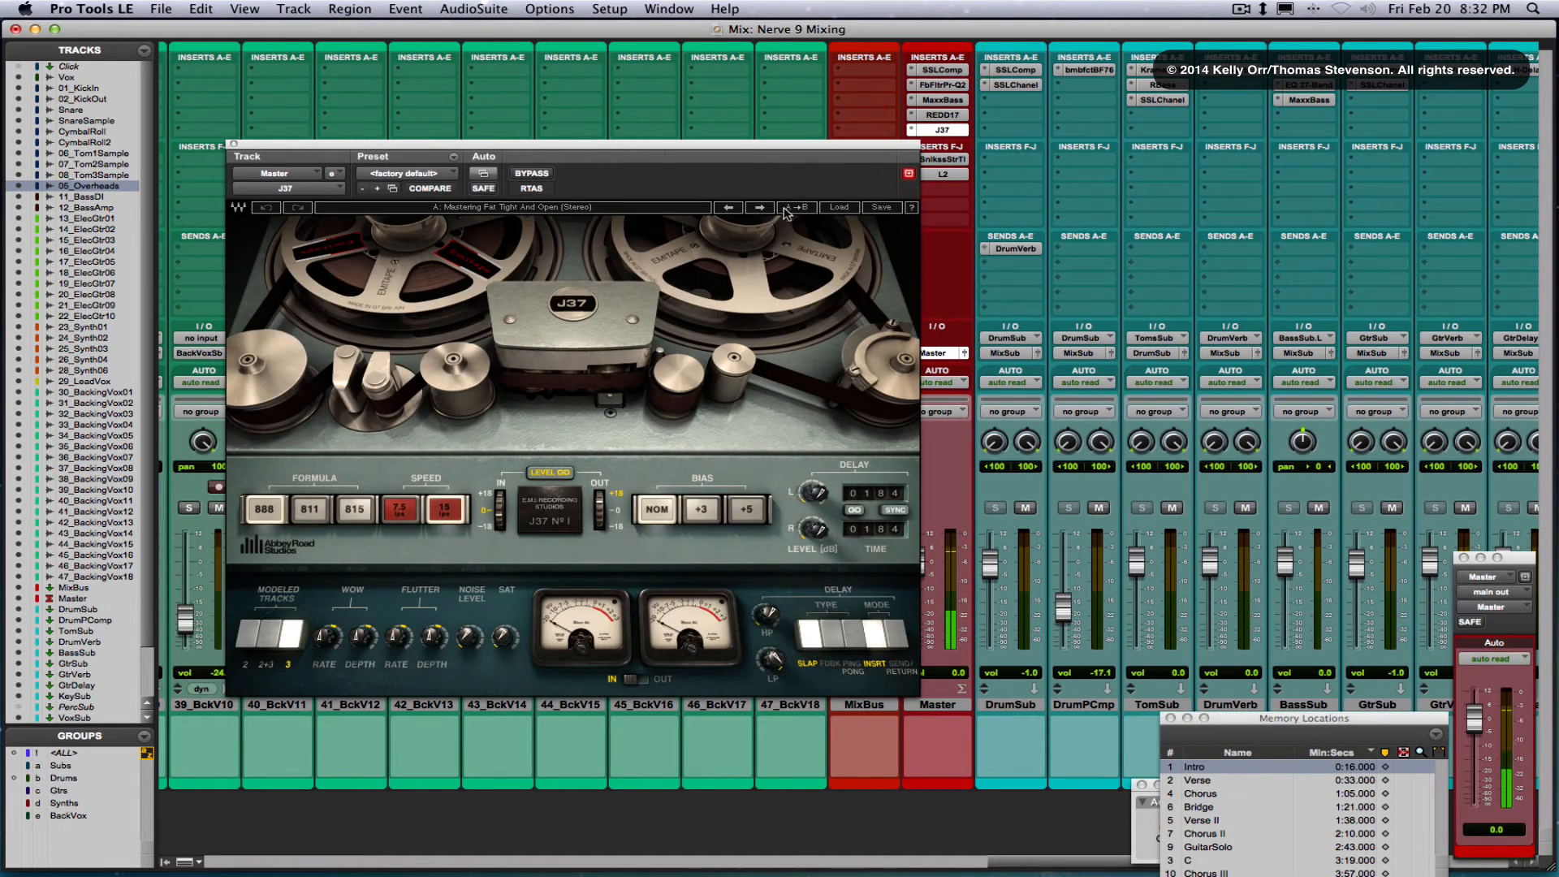
drag(737, 145, 727, 124)
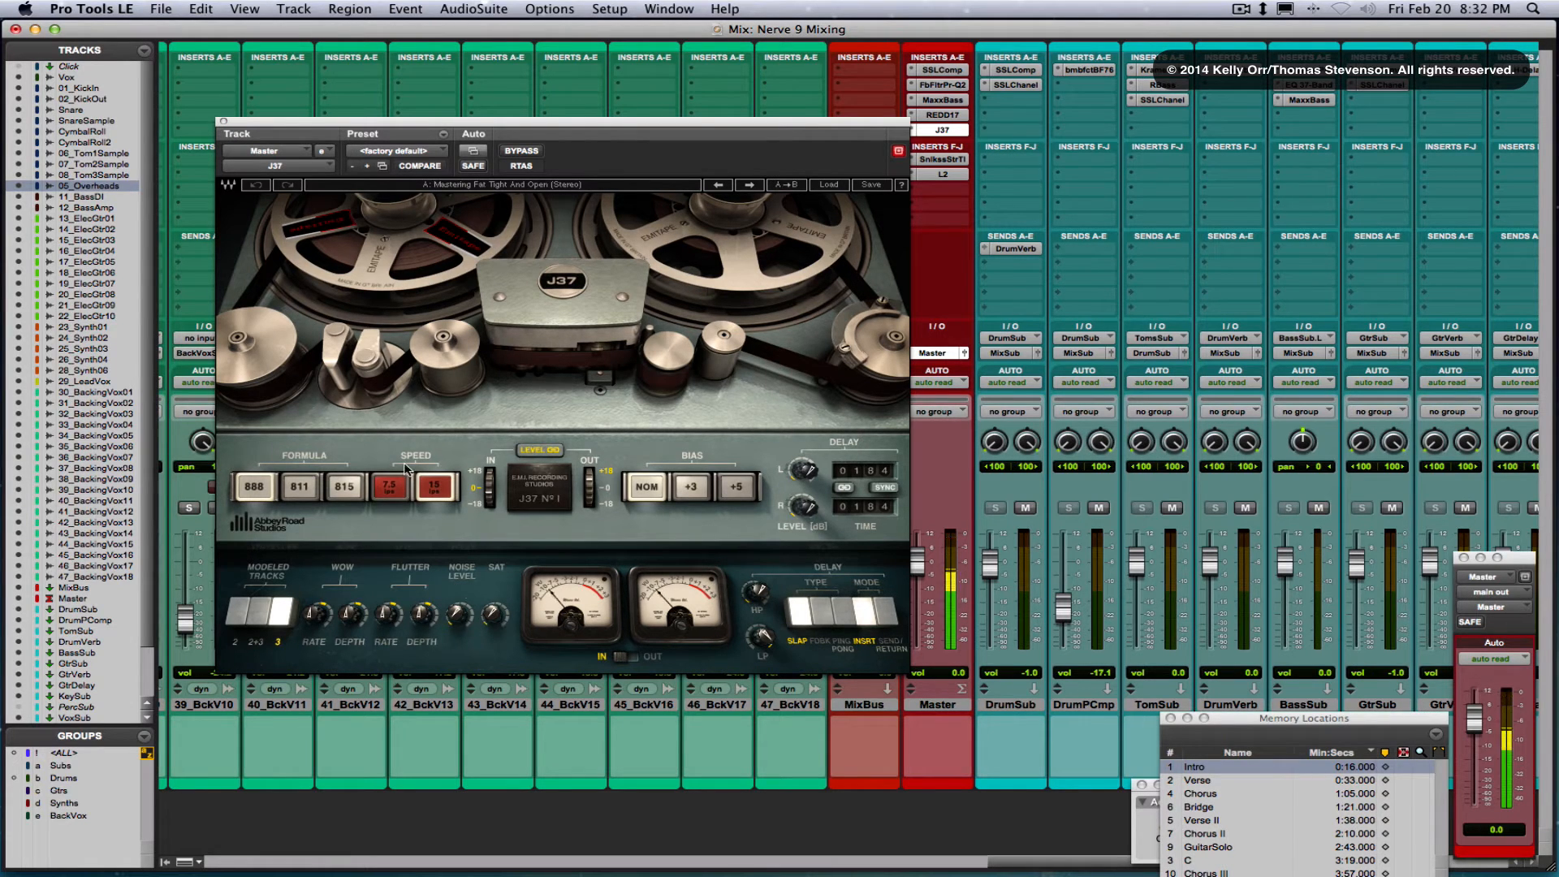
click(224, 122)
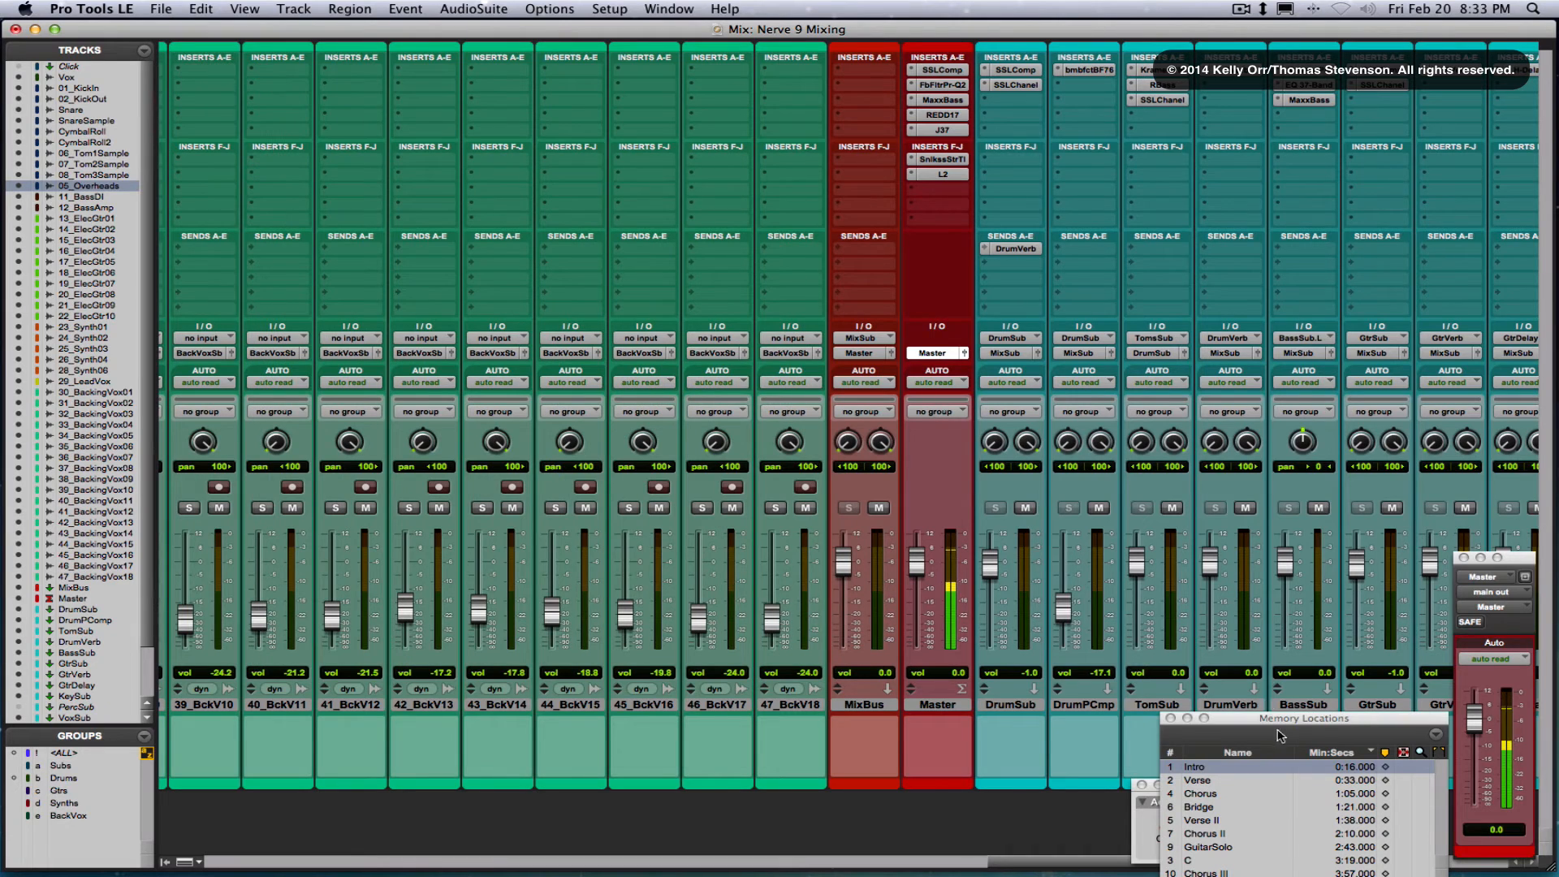
Move the Memory Locations window clear of the System Usage window and recall the Intro location
drag(1275, 722, 860, 656)
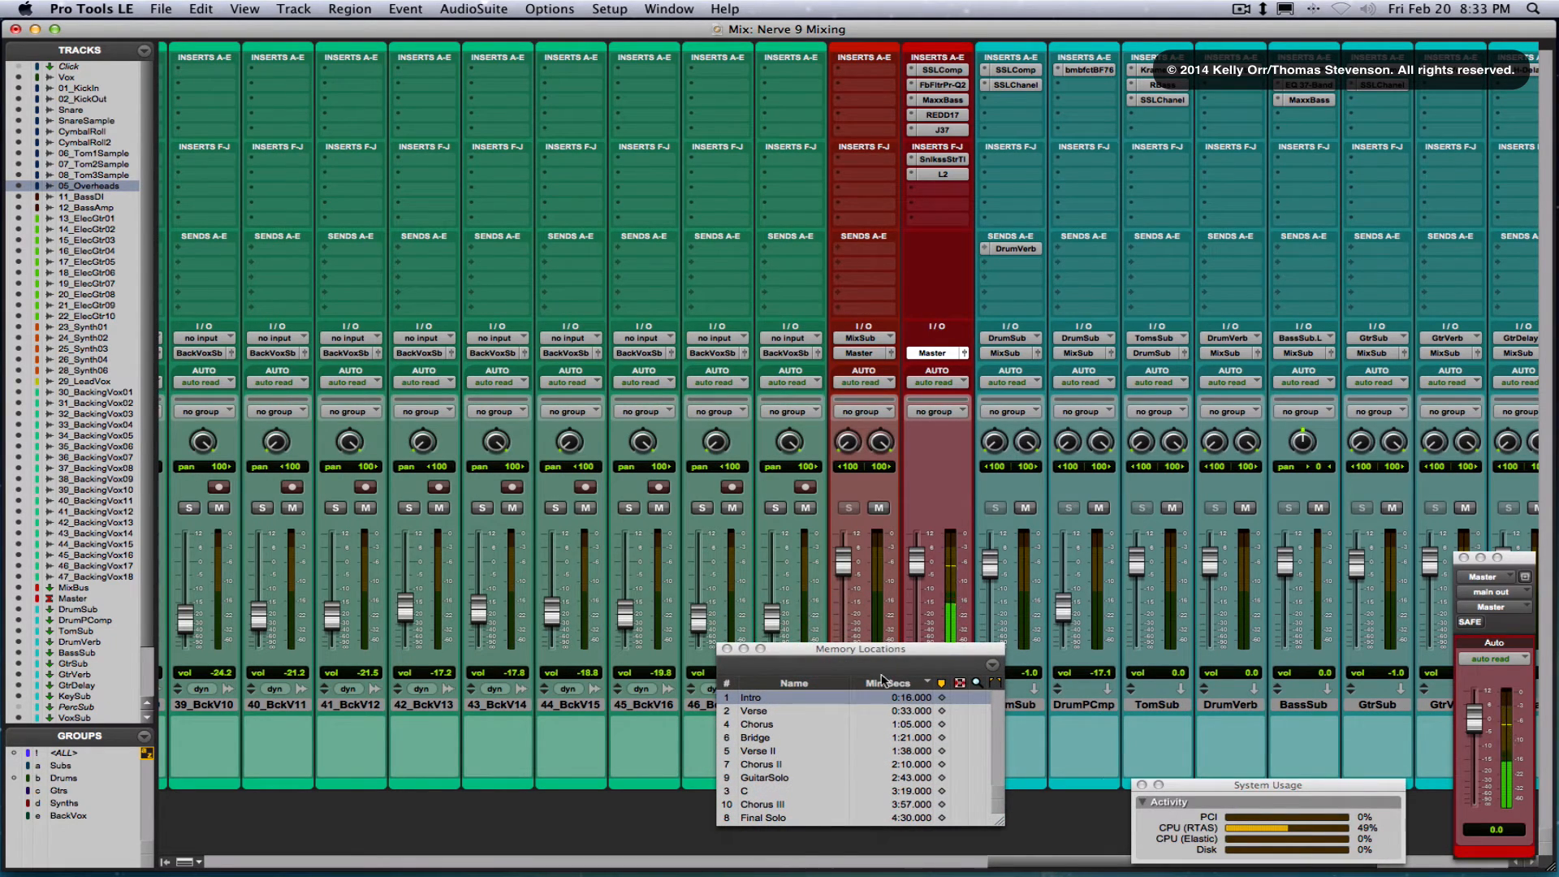
click(775, 698)
Switch the Mix window to narrow channel strips so more tracks fit on screen
scroll(812, 463, left, 15)
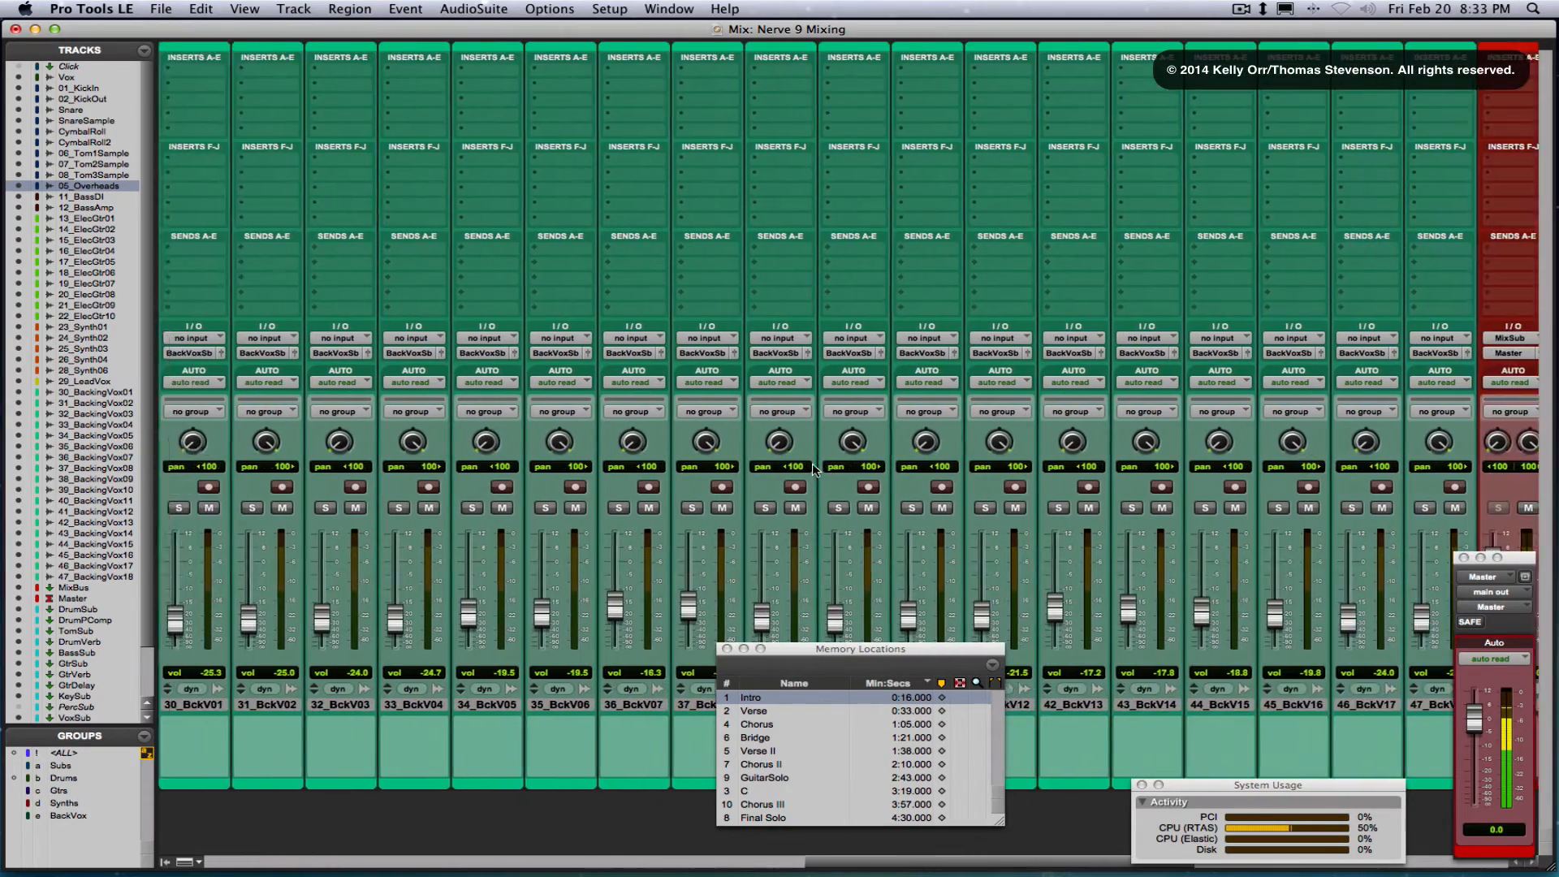
scroll(814, 469, left, 10)
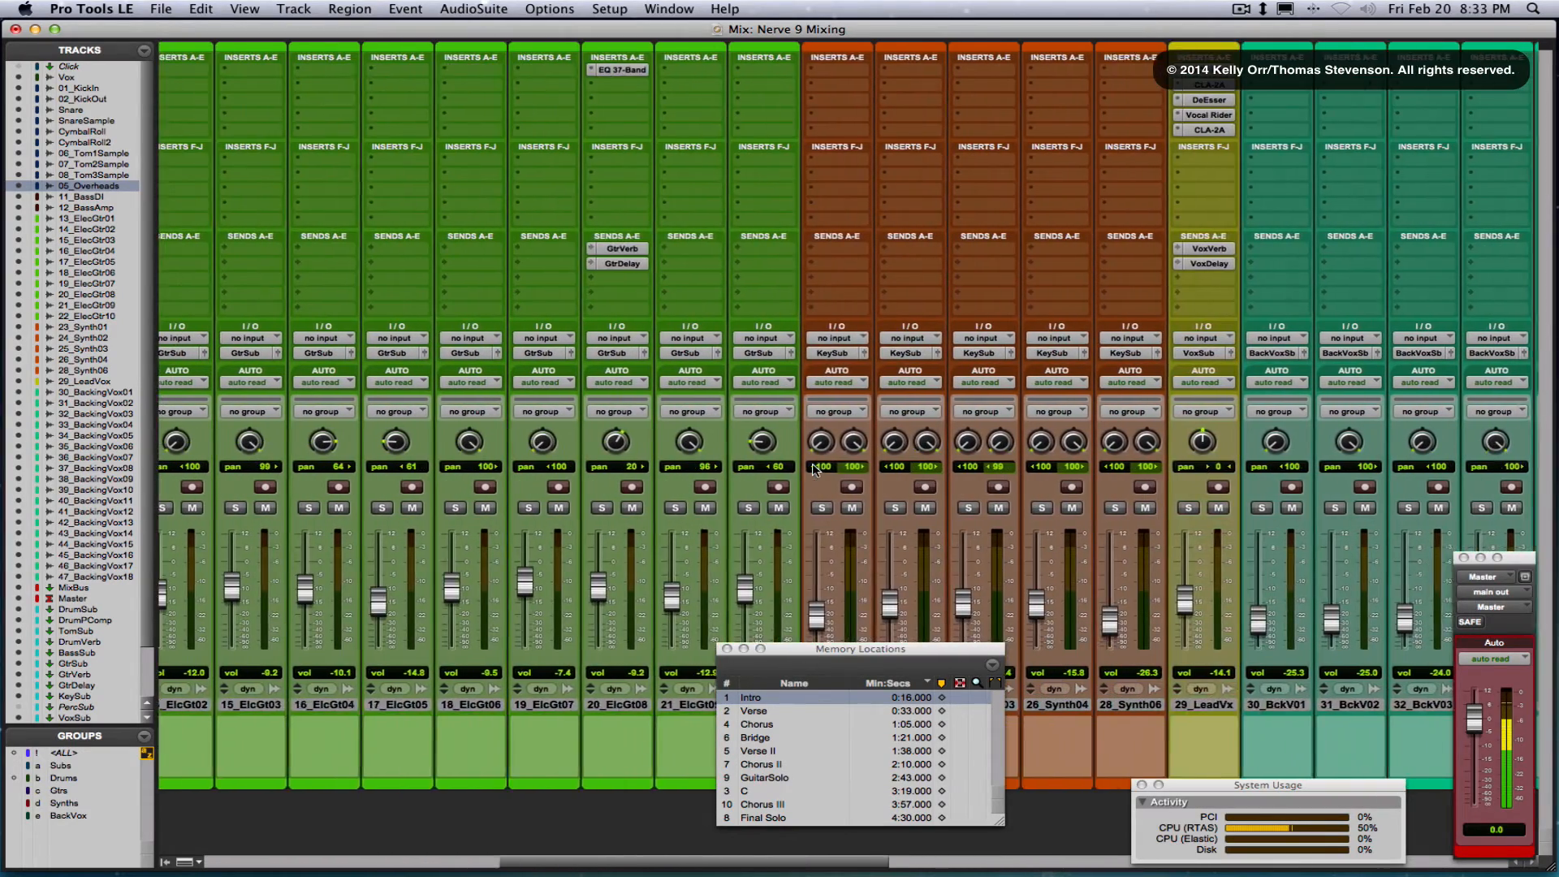
key(alt+super+m)
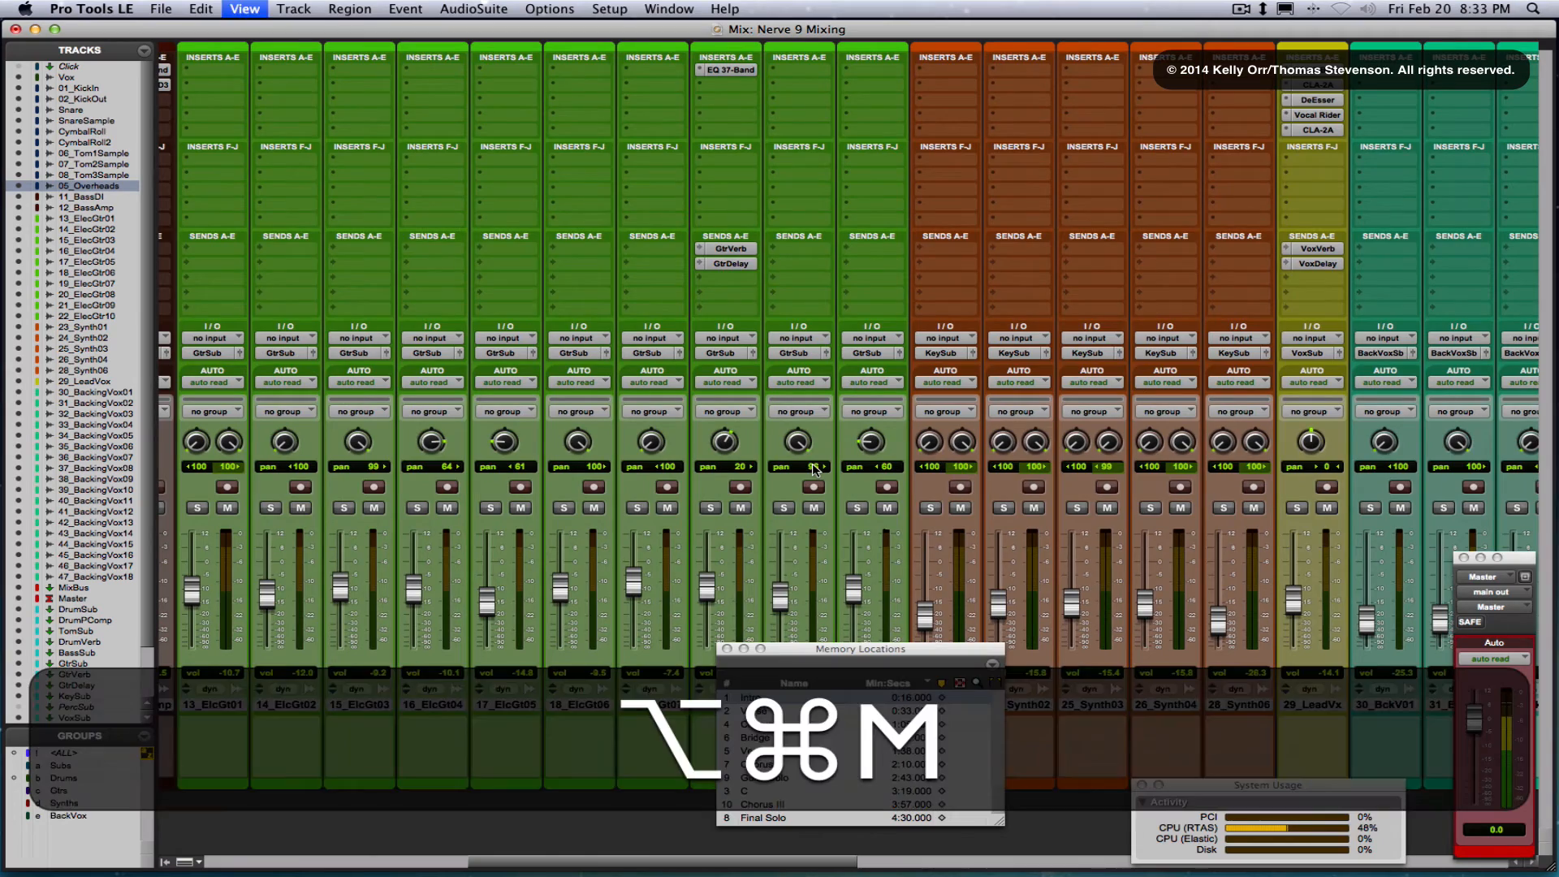
scroll(1011, 470, right, 1)
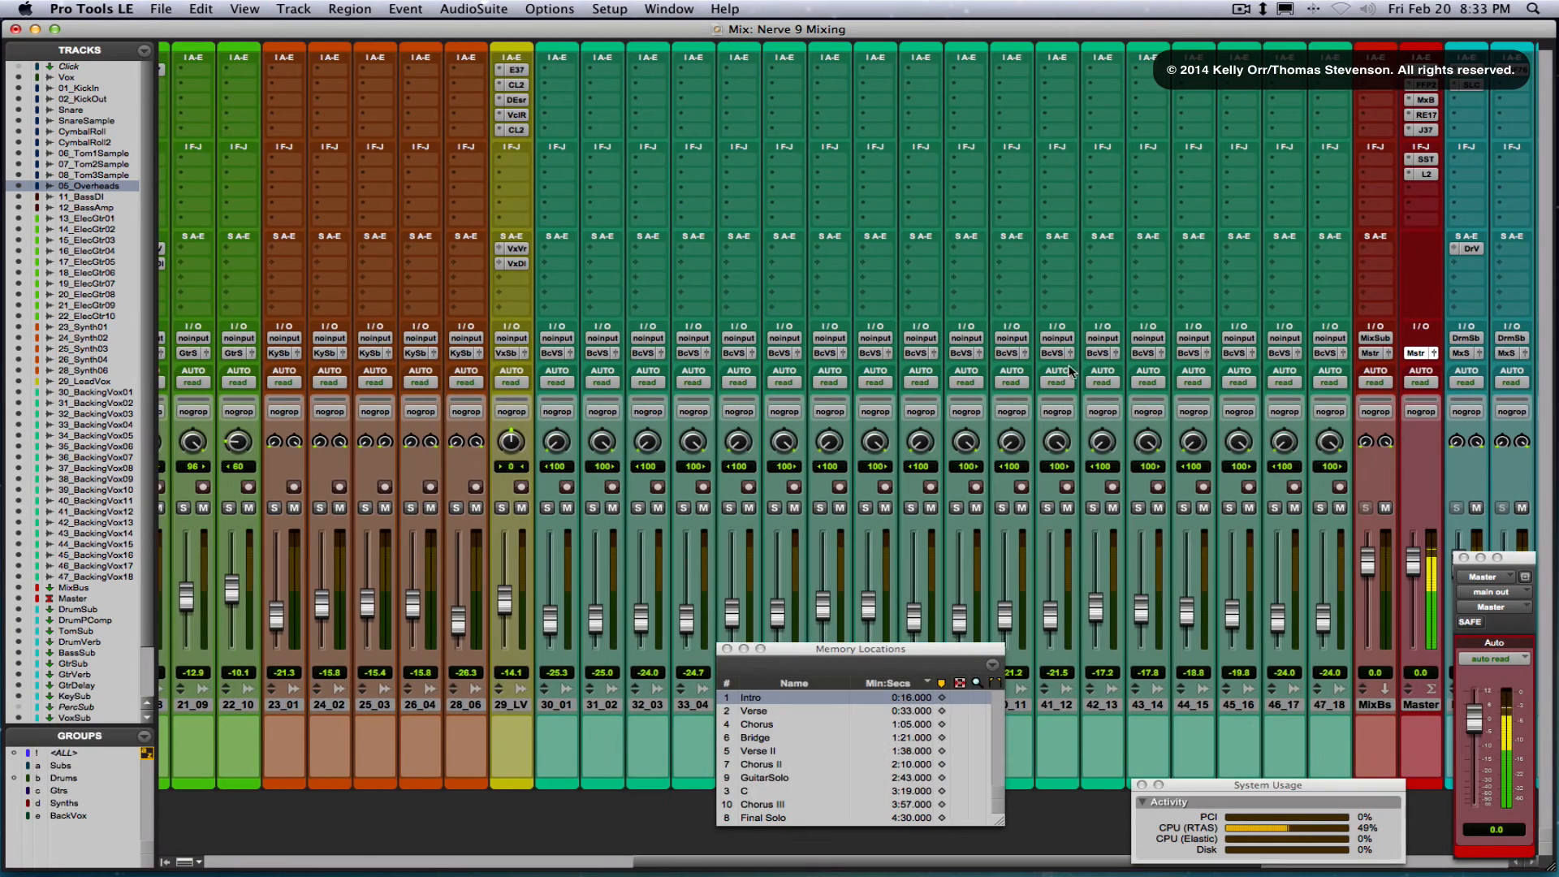
Look over all the narrow channel strips from the vocal and drum tracks to the Master and submix tracks
scroll(1039, 365, left, 15)
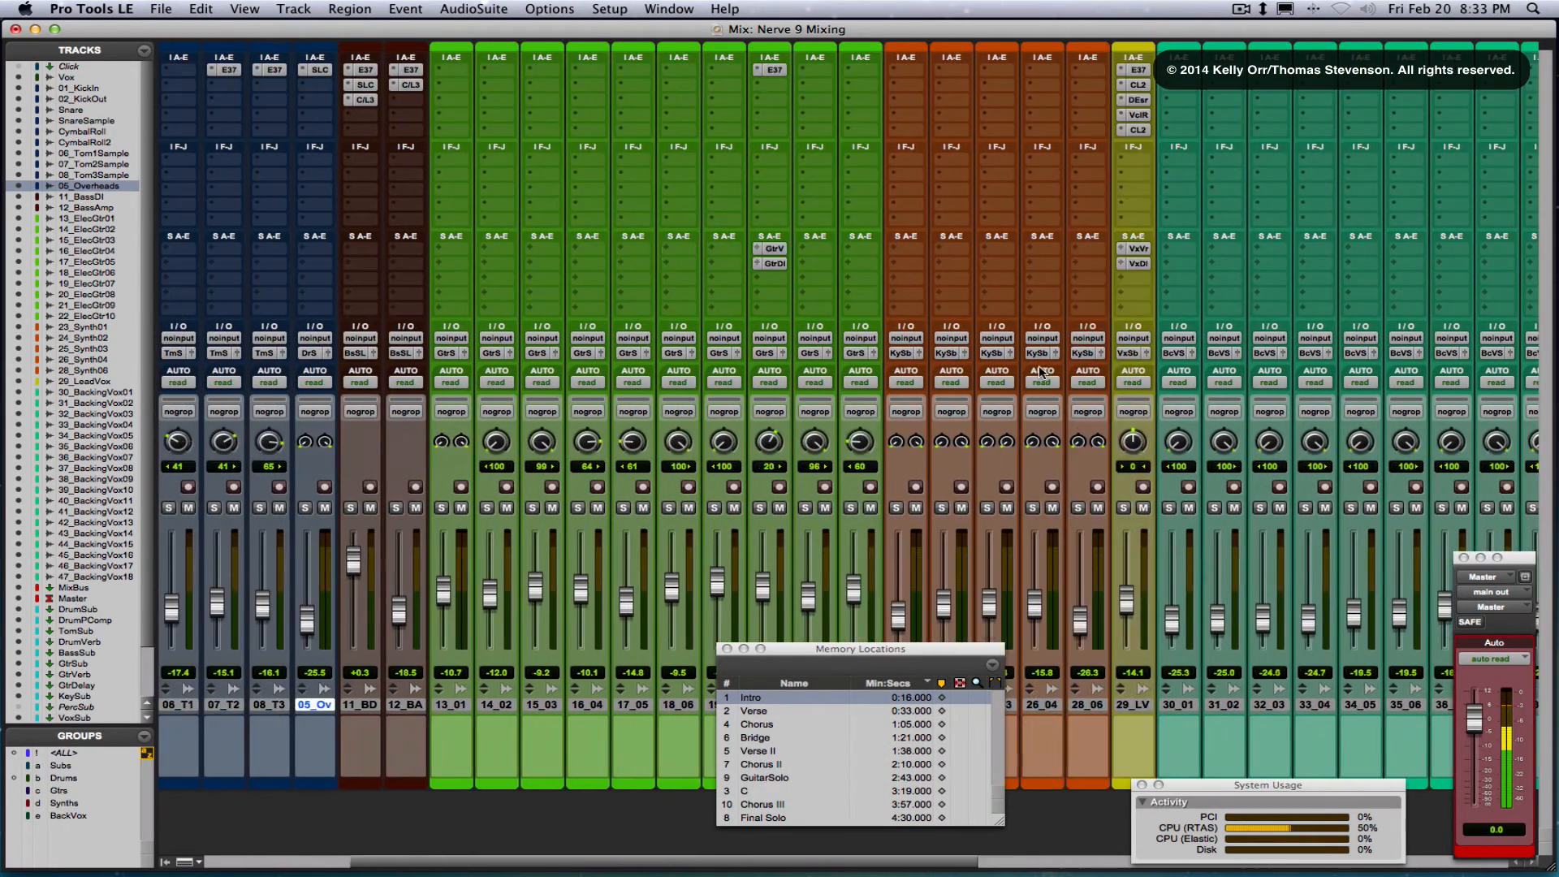
scroll(1041, 371, left, 4)
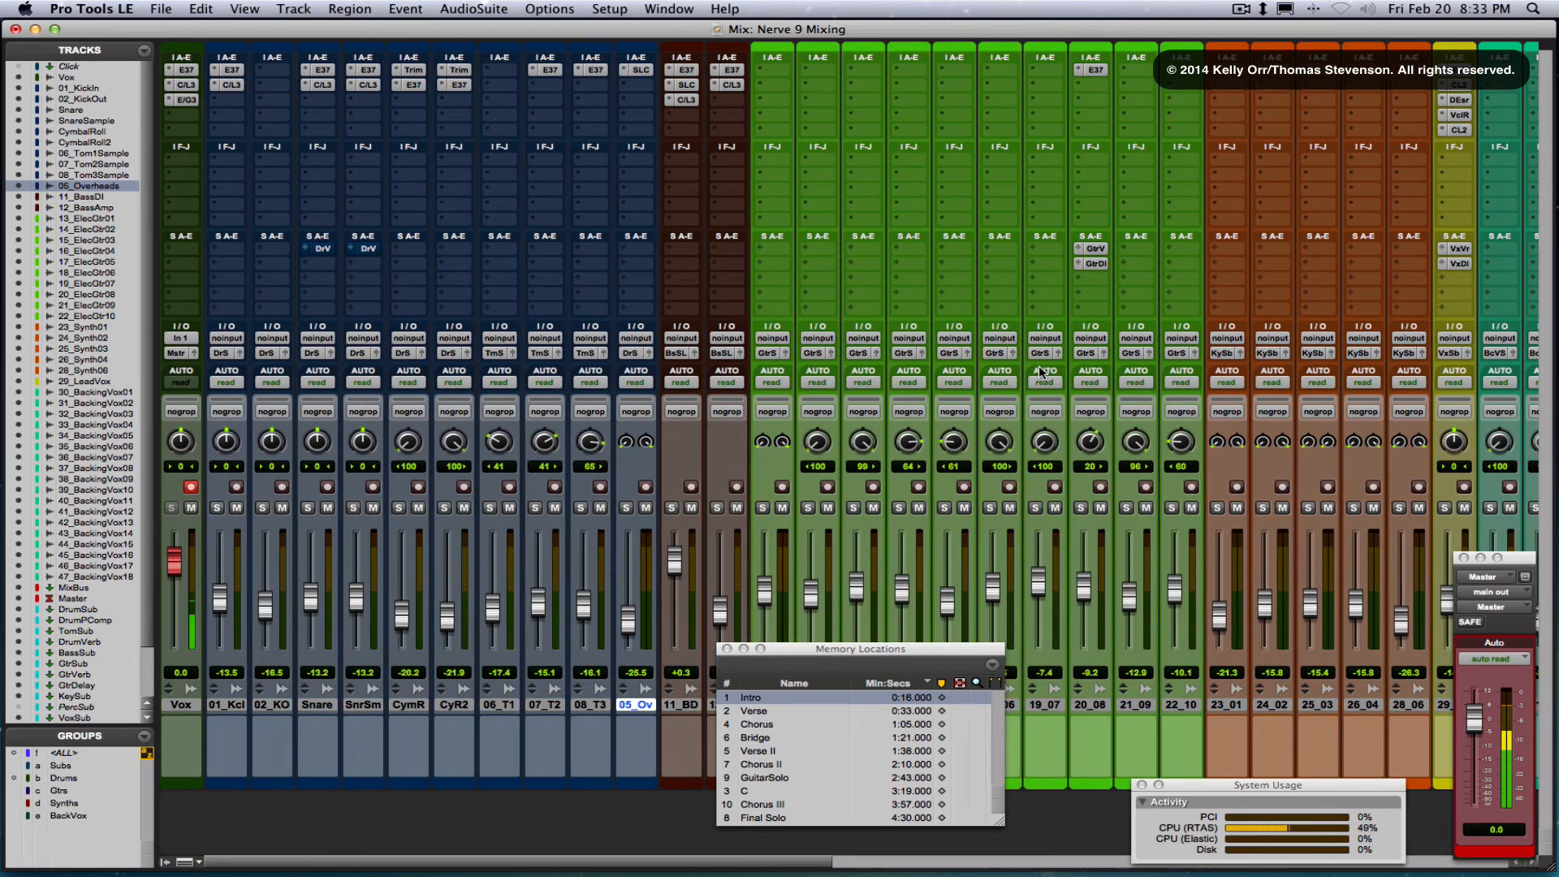
scroll(1041, 372, right, 13)
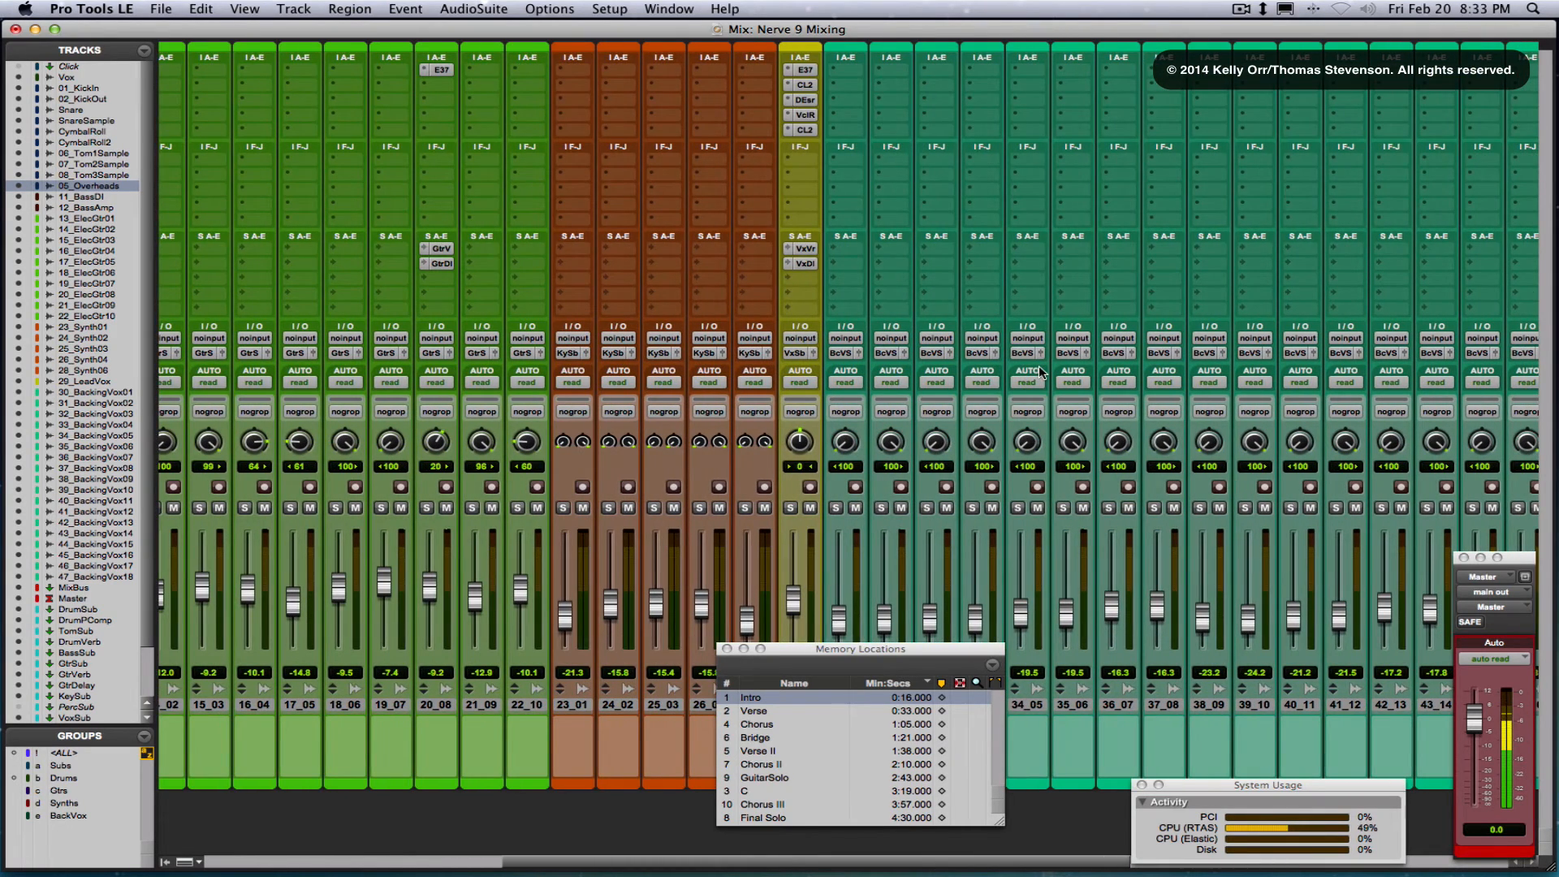
scroll(1041, 371, right, 9)
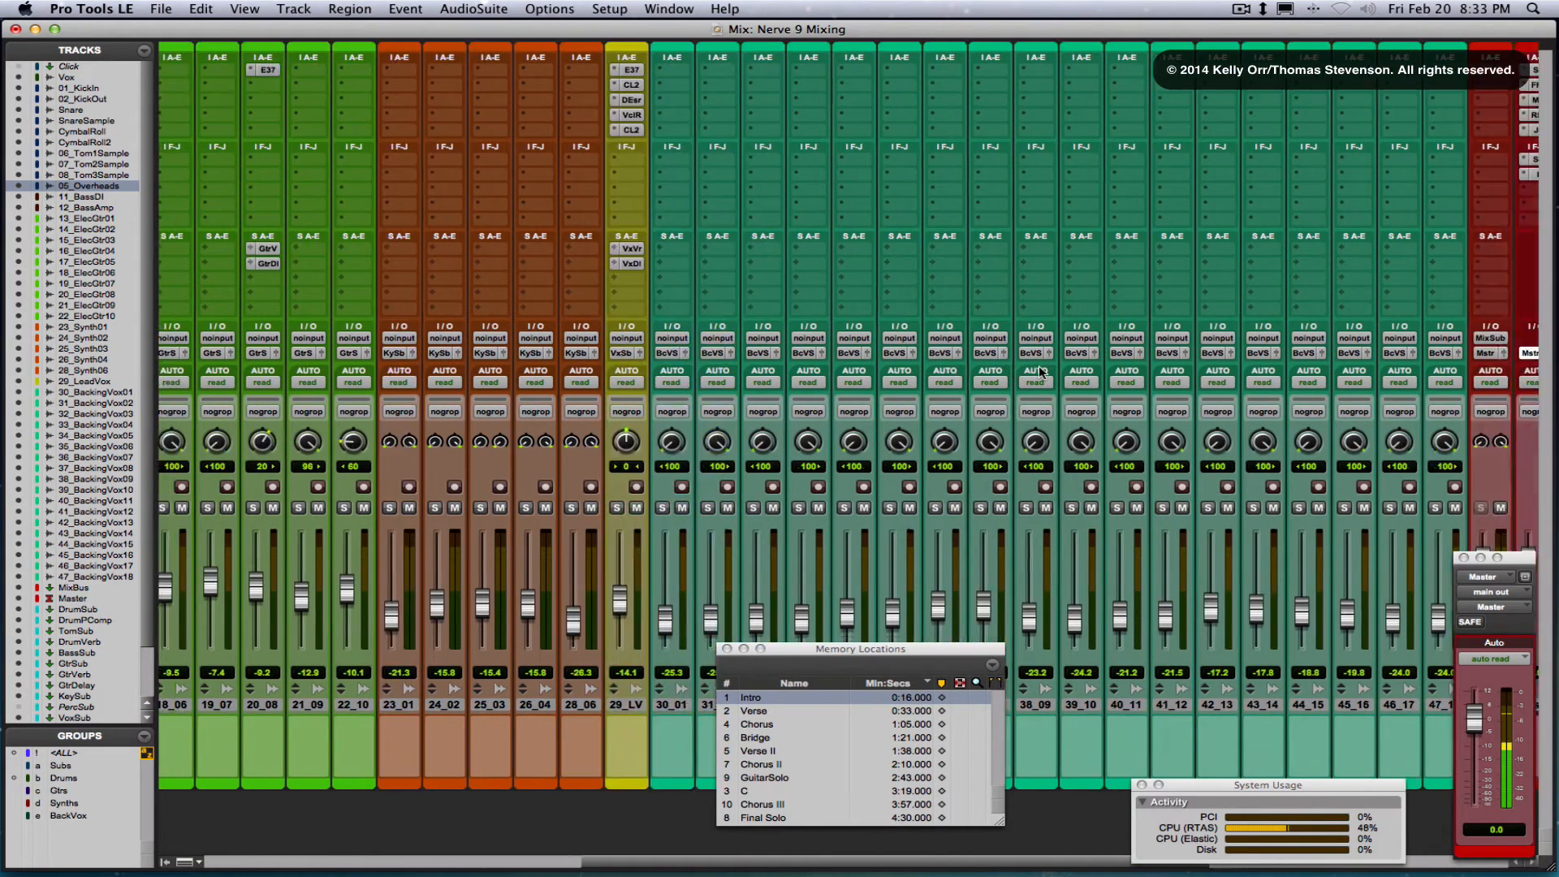
scroll(1041, 371, right, 9)
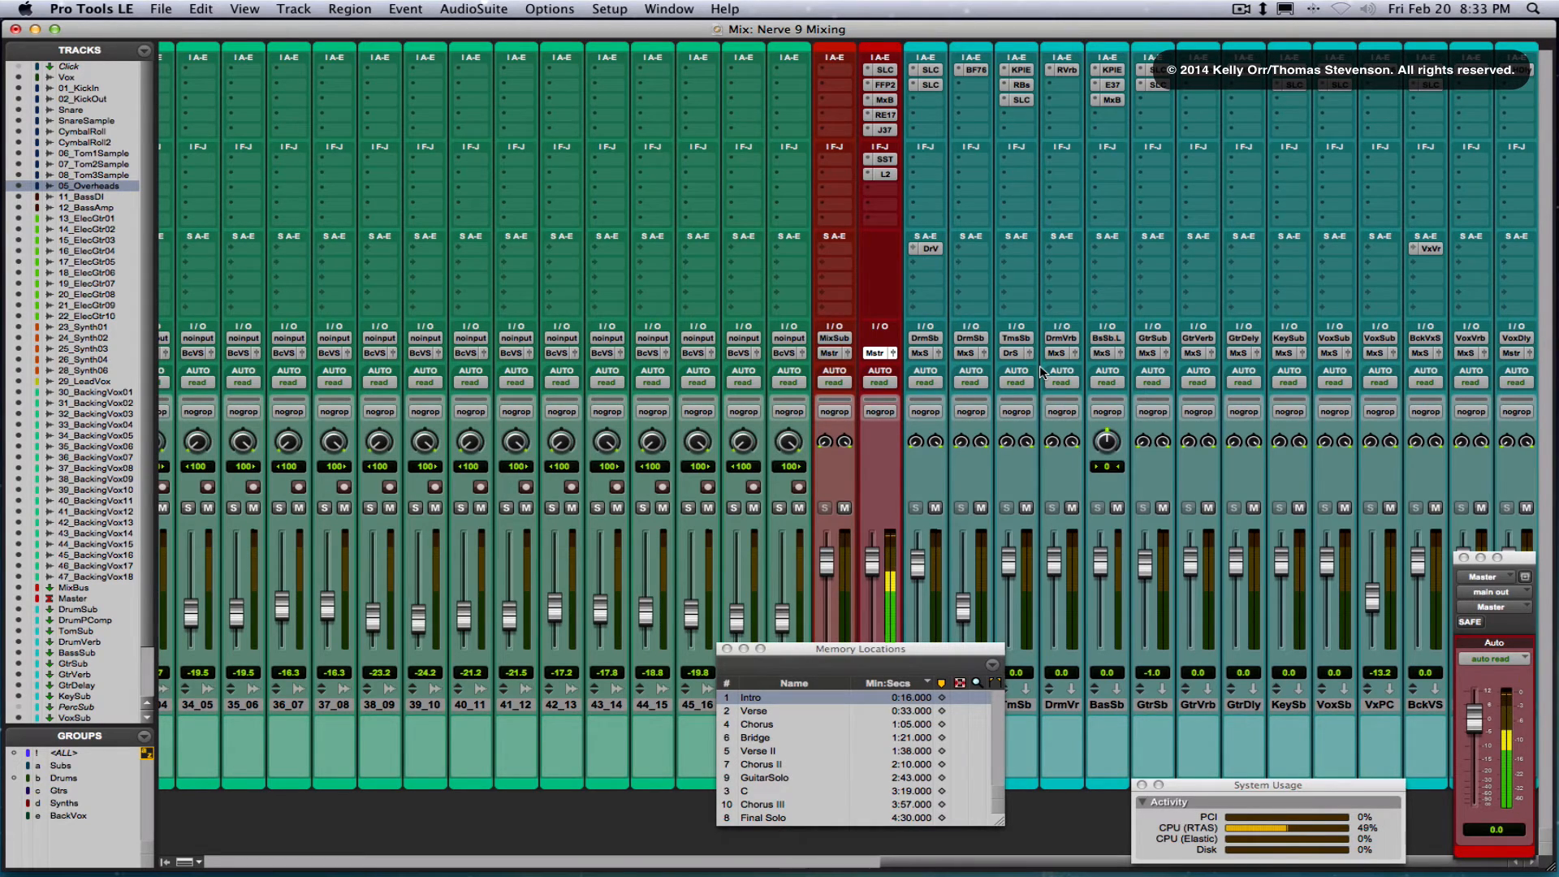
scroll(1041, 371, left, 20)
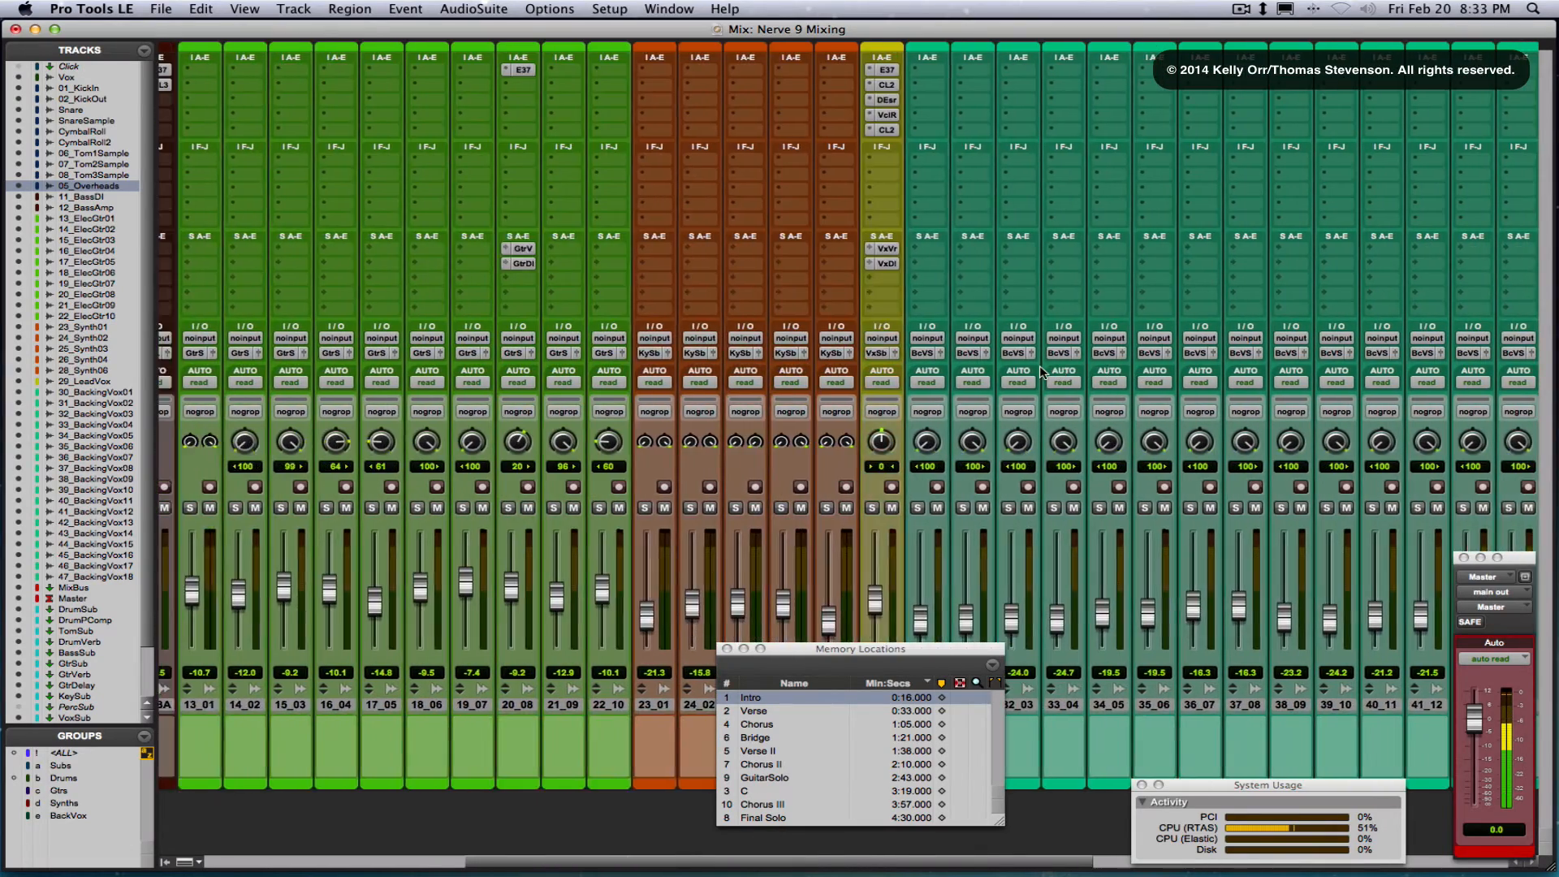
scroll(1041, 371, left, 1)
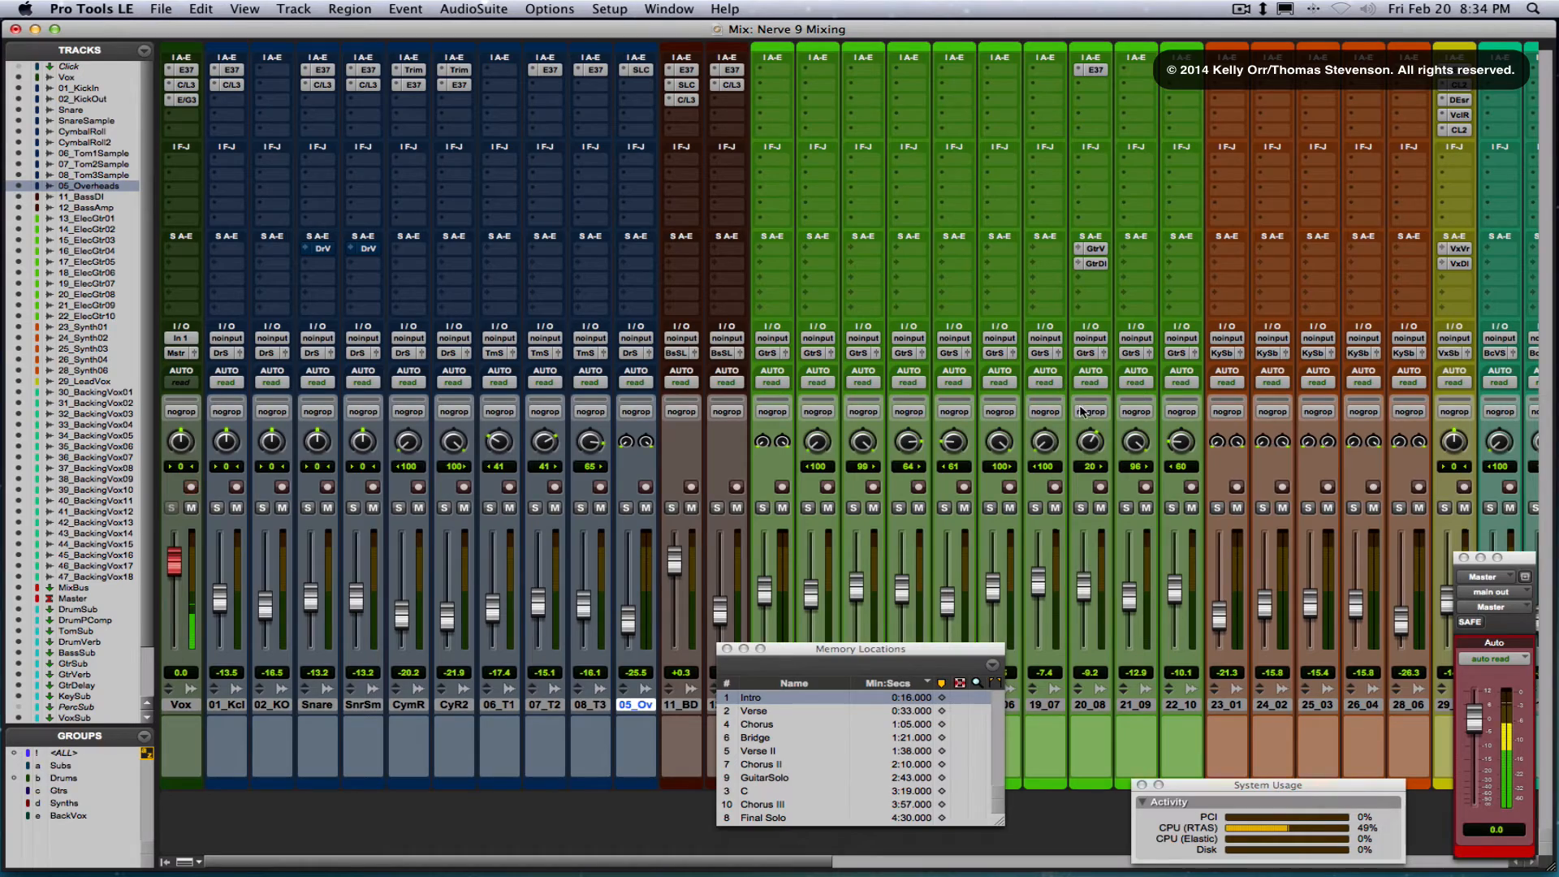
scroll(1068, 278, right, 15)
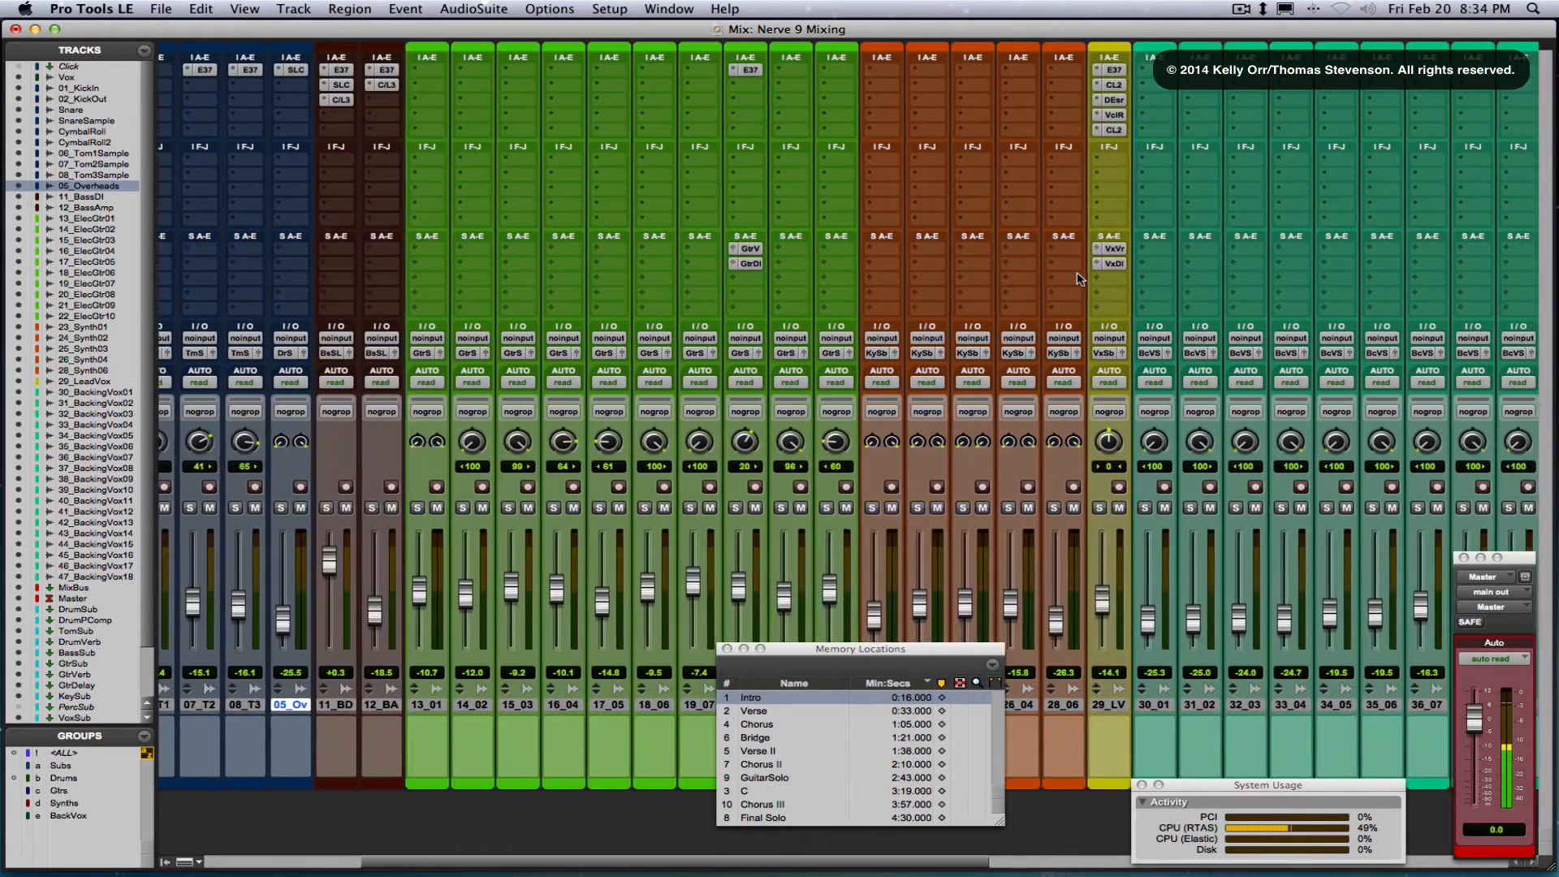
scroll(1078, 279, right, 6)
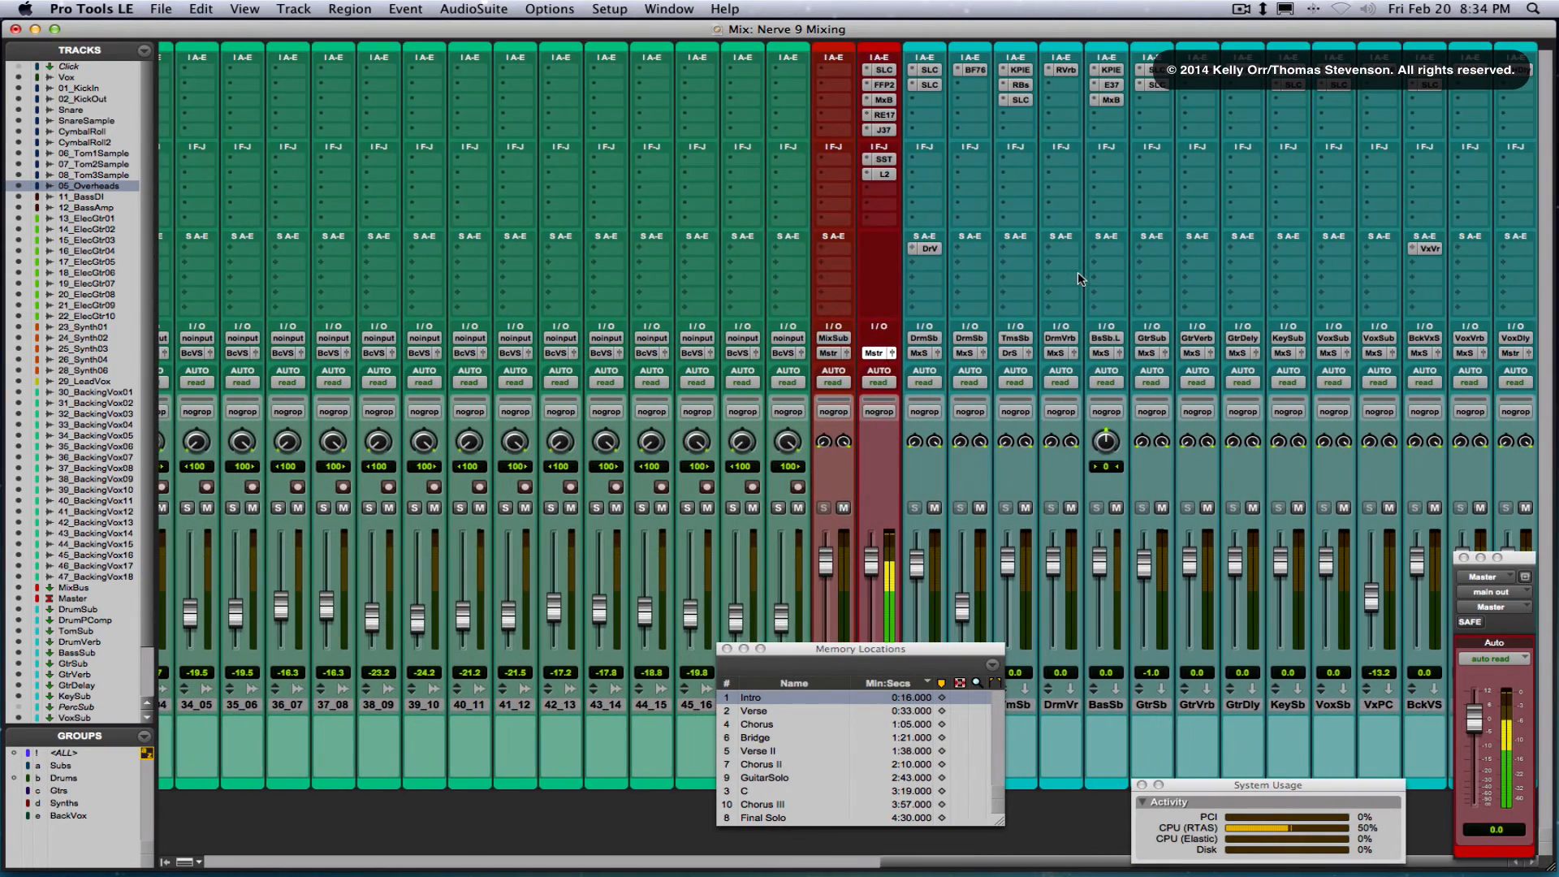
Play the mix from the Intro location with the vocal, drum and bass channels in view
click(771, 697)
key(space)
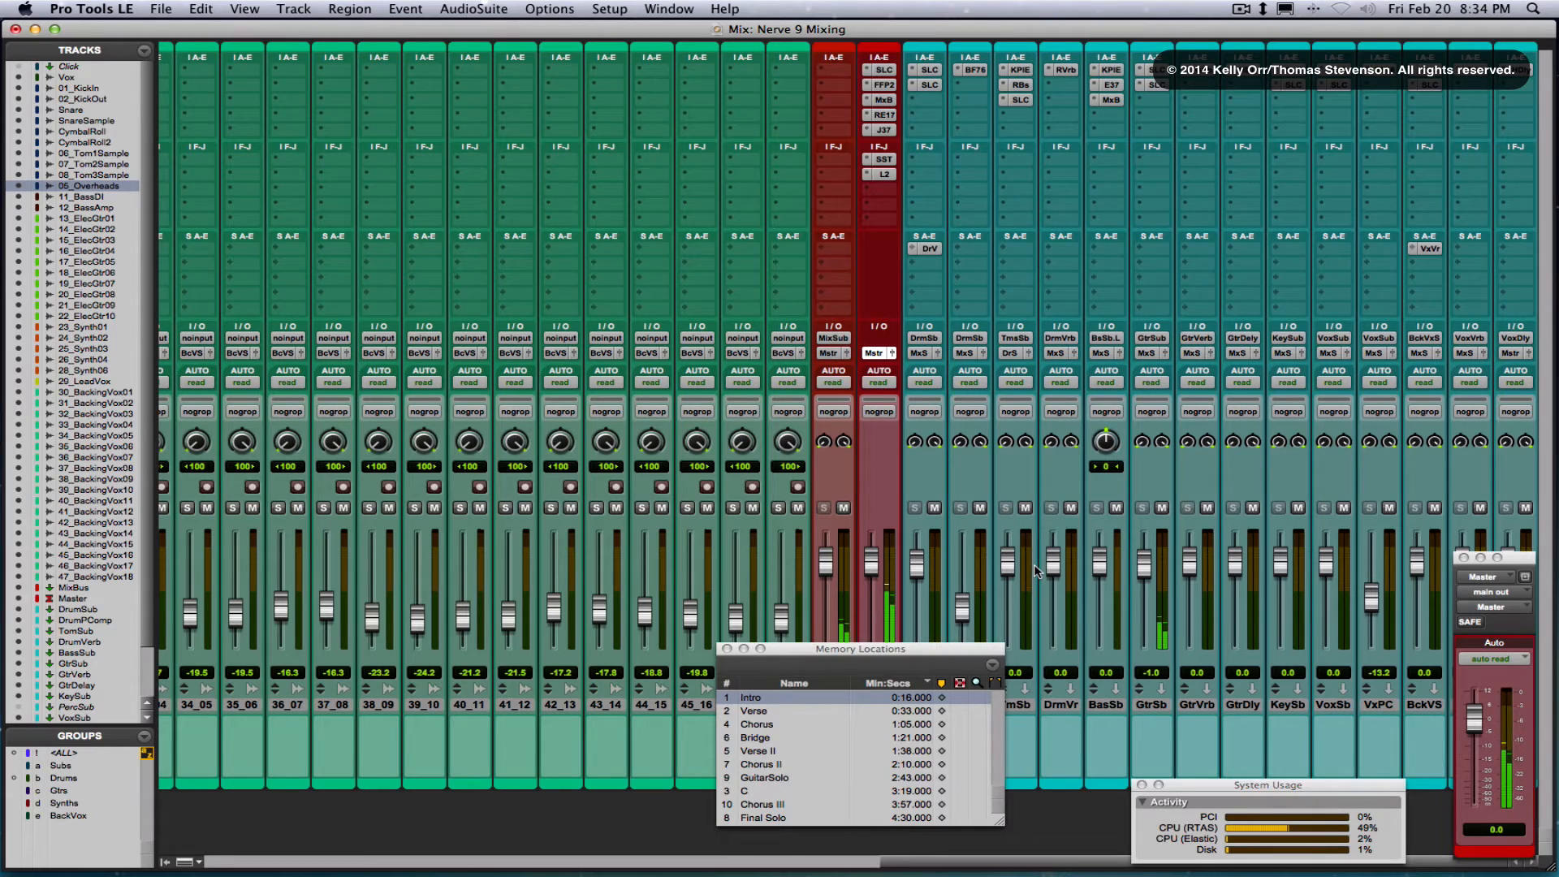
scroll(1033, 563, left, 15)
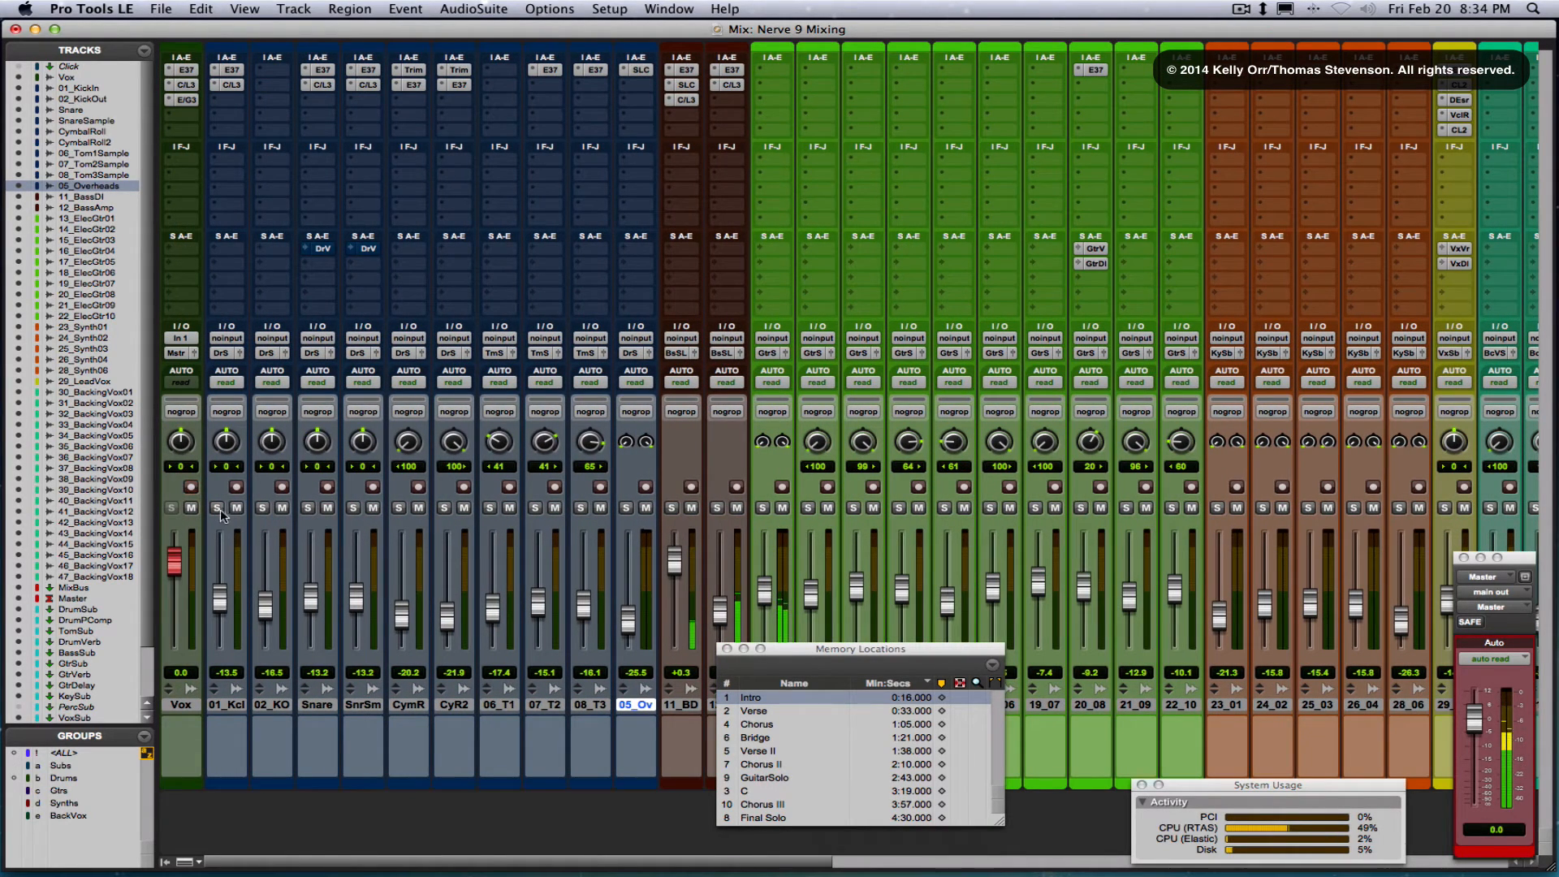
Mute the Vox track and move the Memory Locations window lower so it clears the channel faders
click(192, 507)
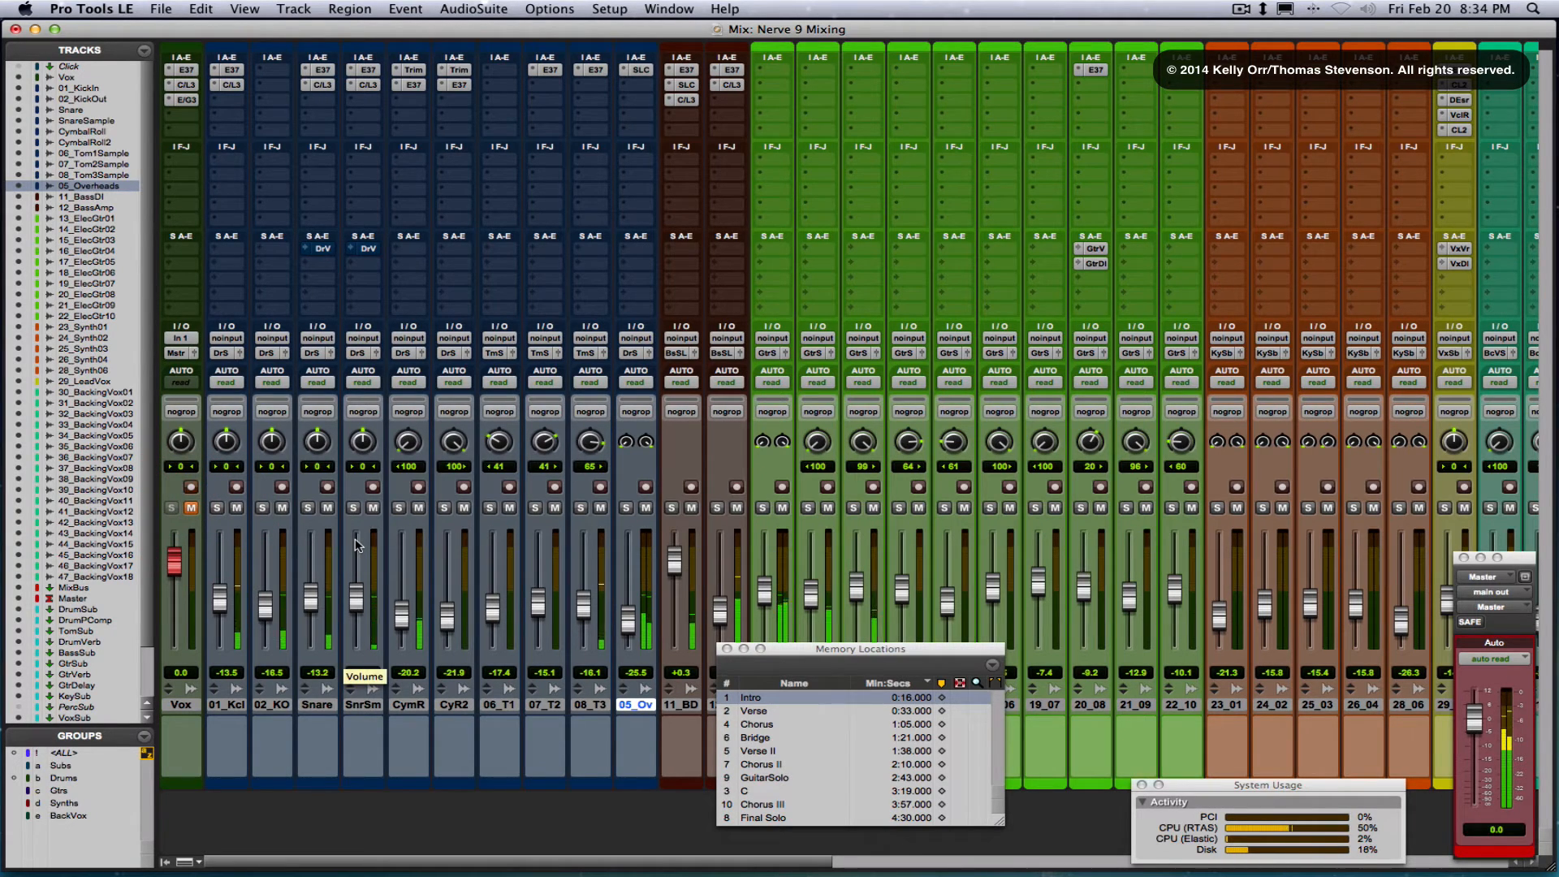
drag(804, 649, 812, 688)
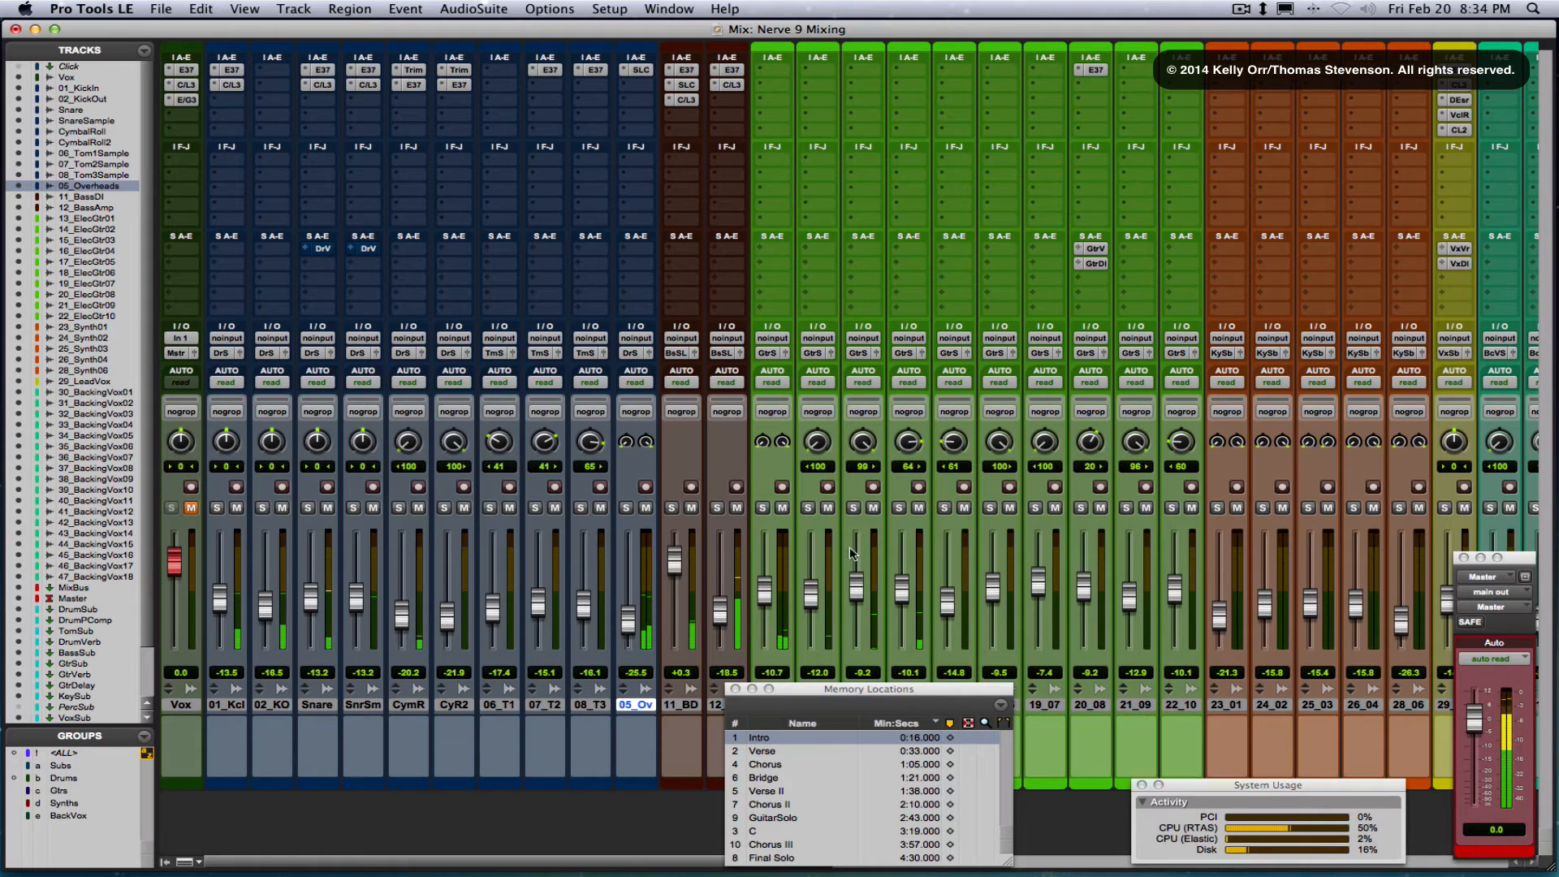
Switch the Mix window back to wide channel strips and lower the 11_BassDI fader to -1.2 dB and the 12_BasAmp fader to -19.5 dB
key(alt+super+m)
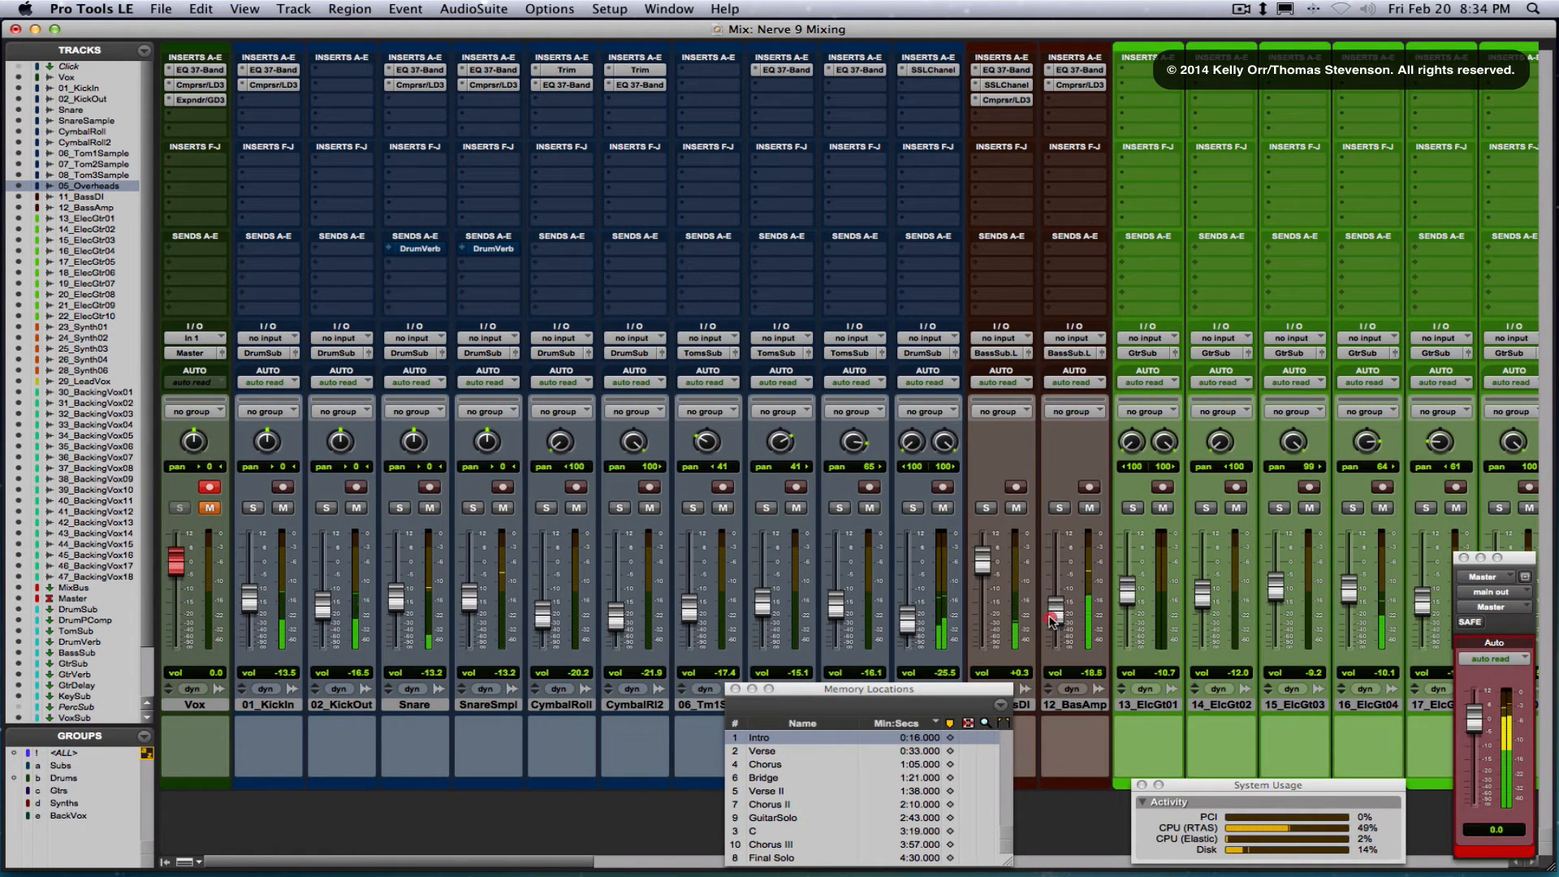
drag(985, 572, 985, 576)
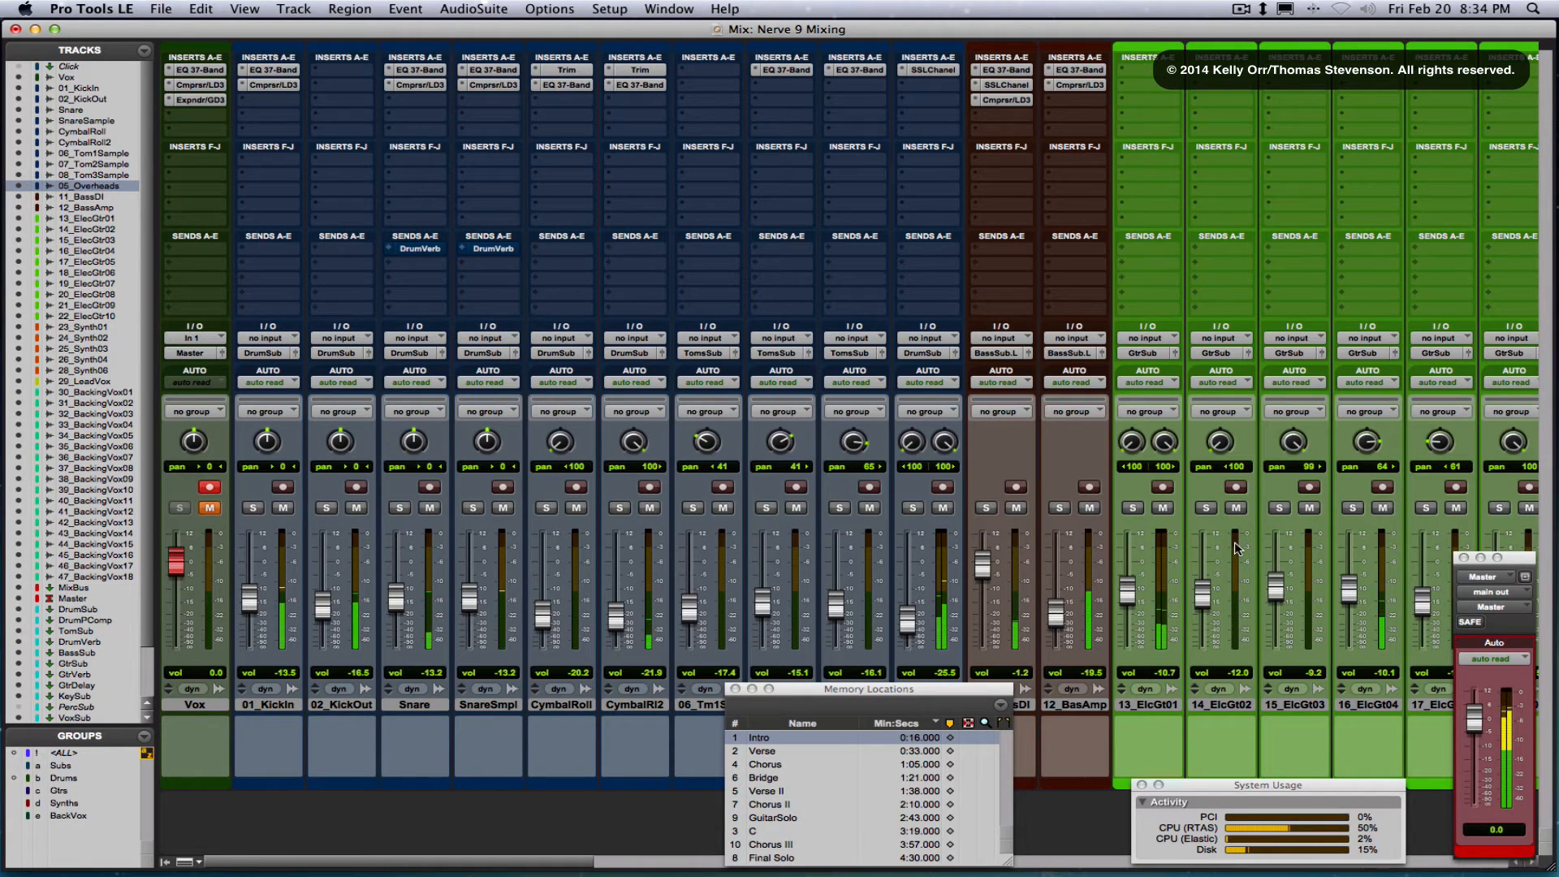
Set the SnareSmpl fader to -12.3 dB and the Snare fader to -13.9 dB, and turn on both tracks' DrumVerb sends
scroll(1236, 549, right, 15)
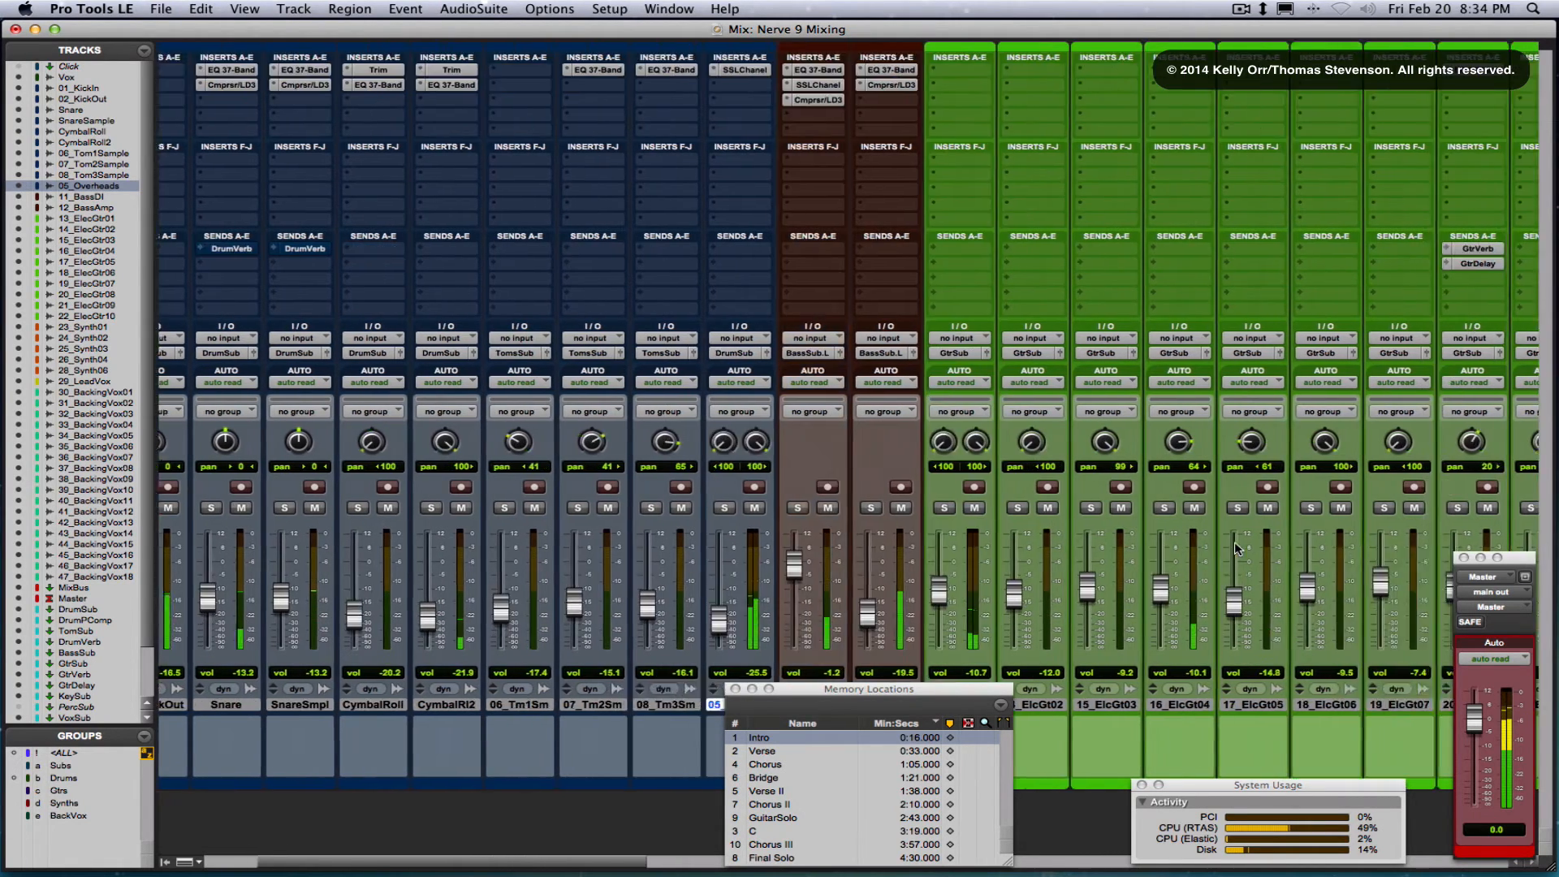
scroll(1236, 548, right, 1)
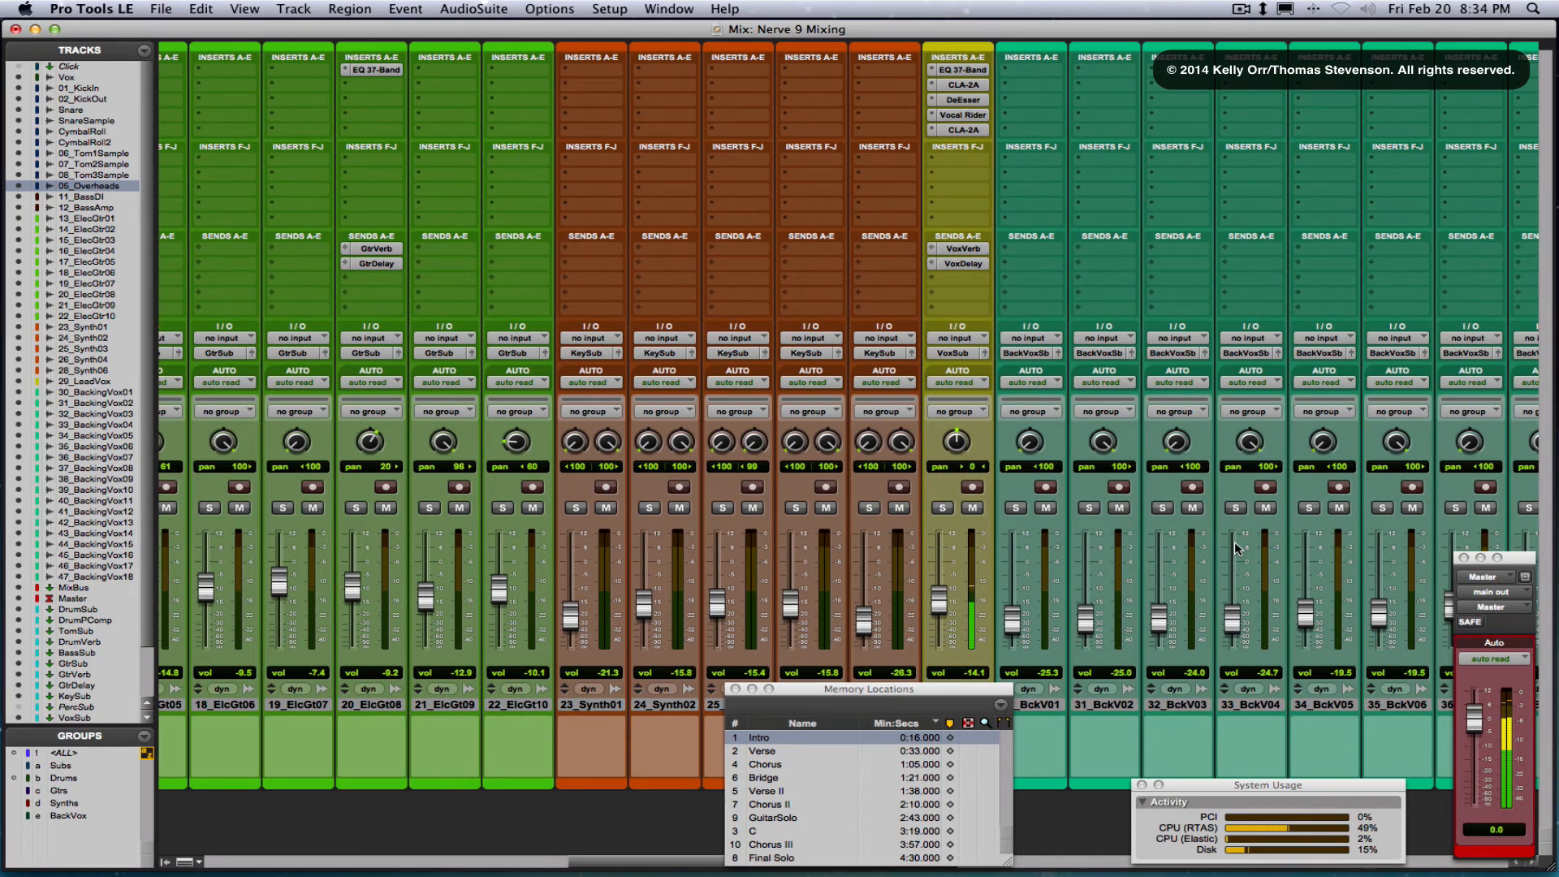
scroll(1235, 544, right, 18)
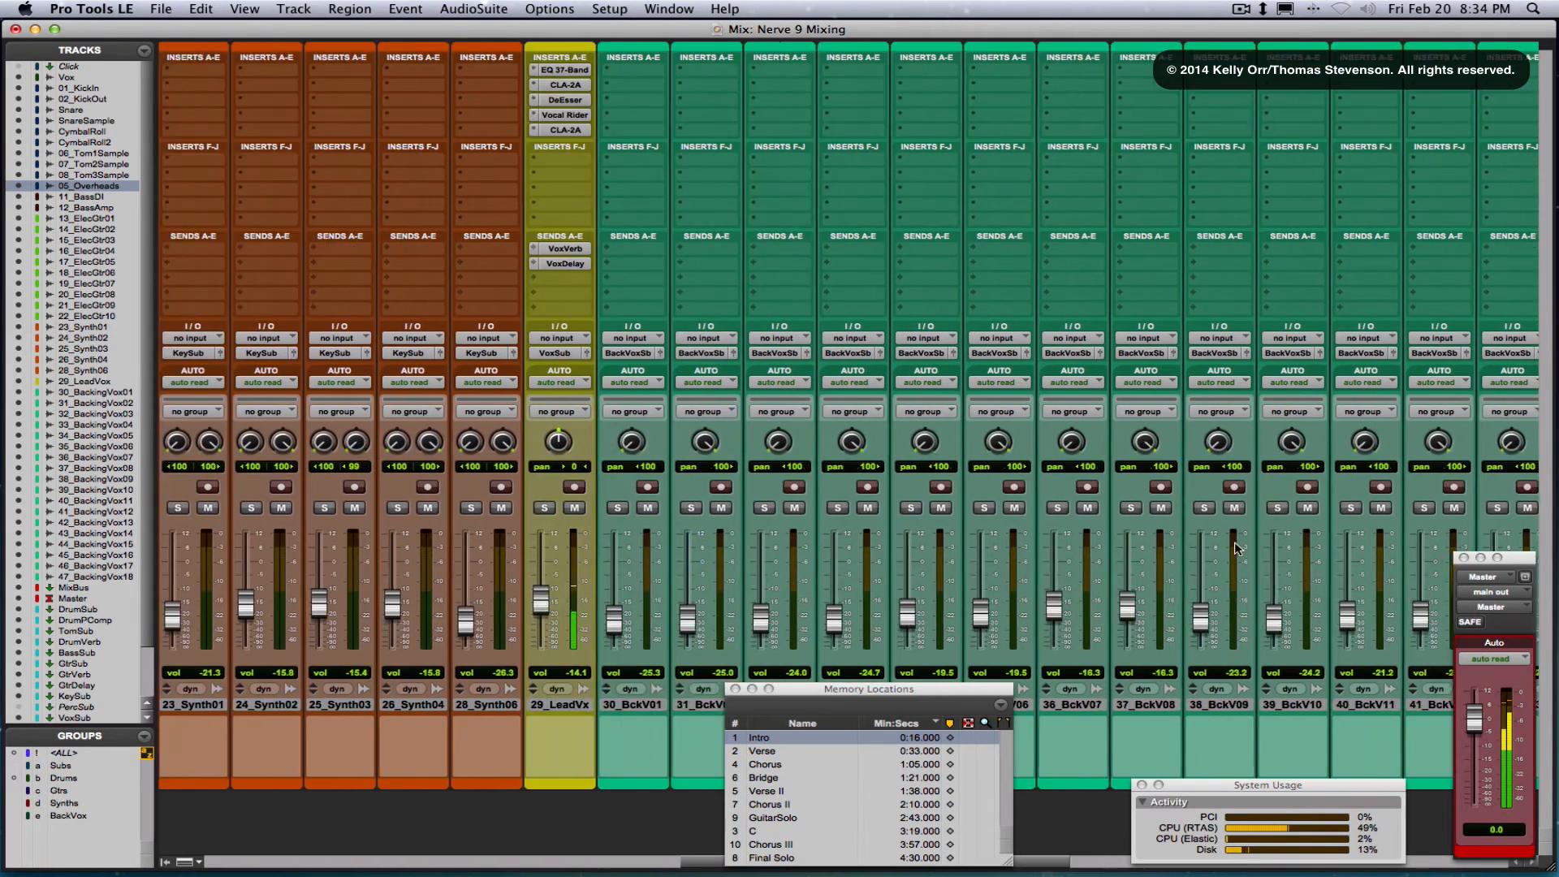
scroll(1236, 549, right, 2)
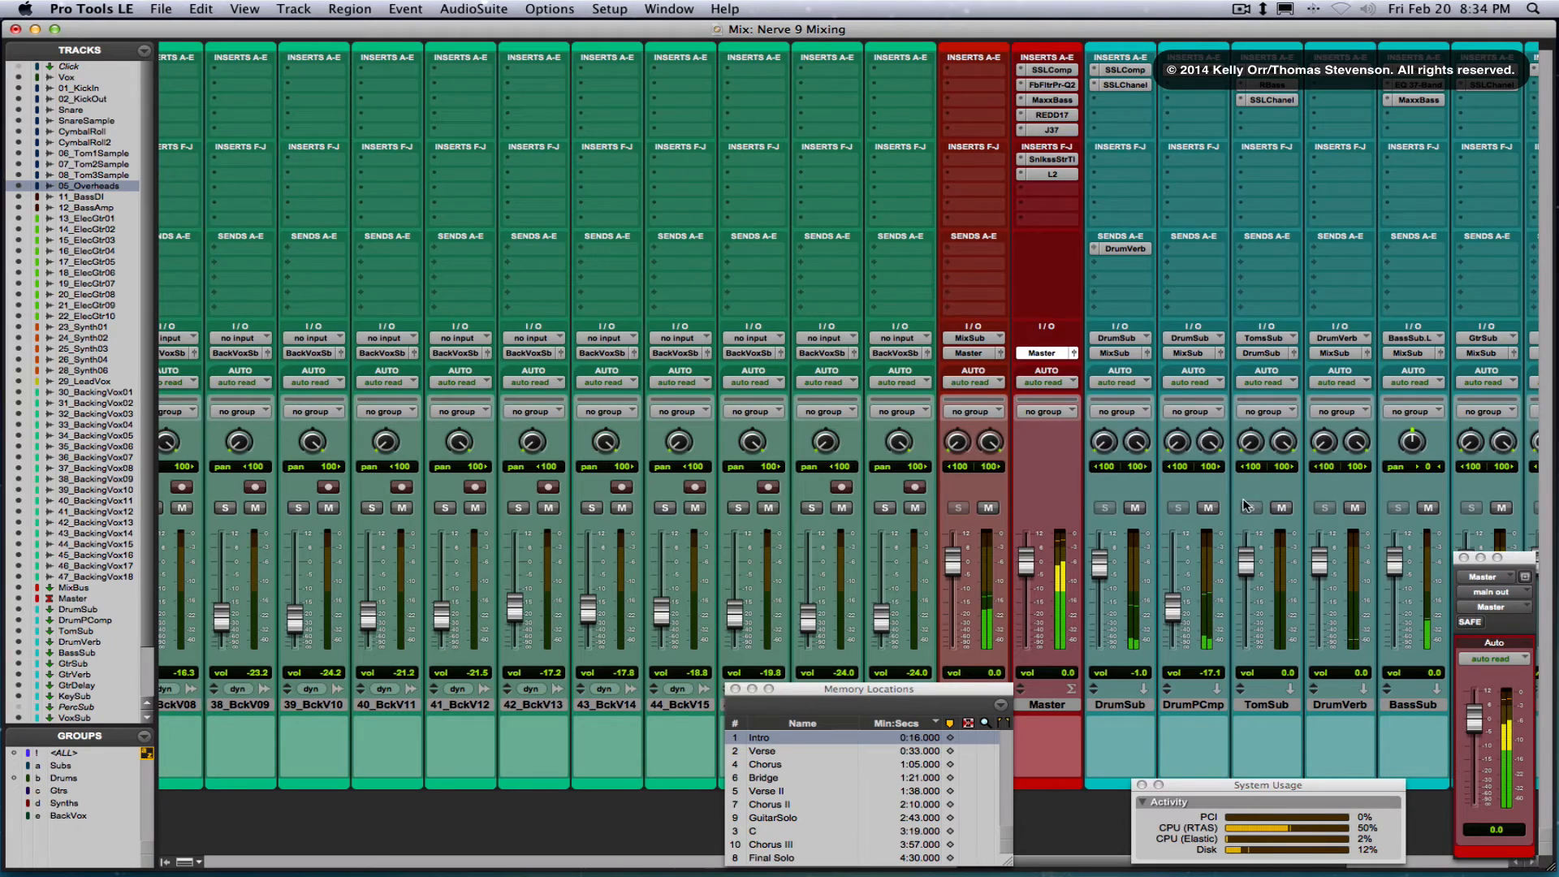
scroll(1166, 446, left, 20)
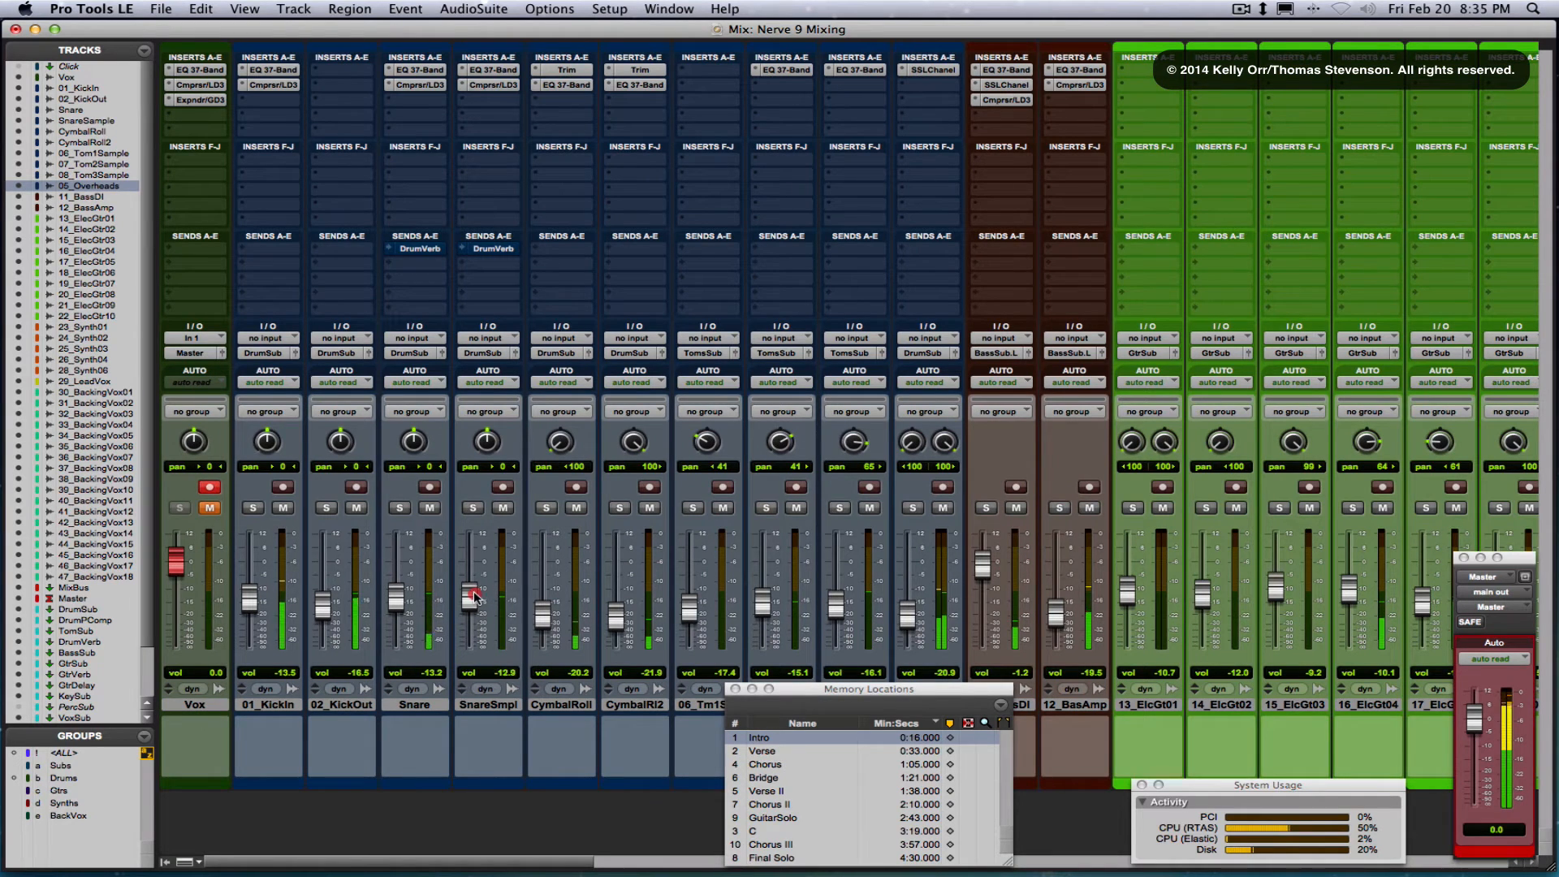
drag(477, 599, 476, 596)
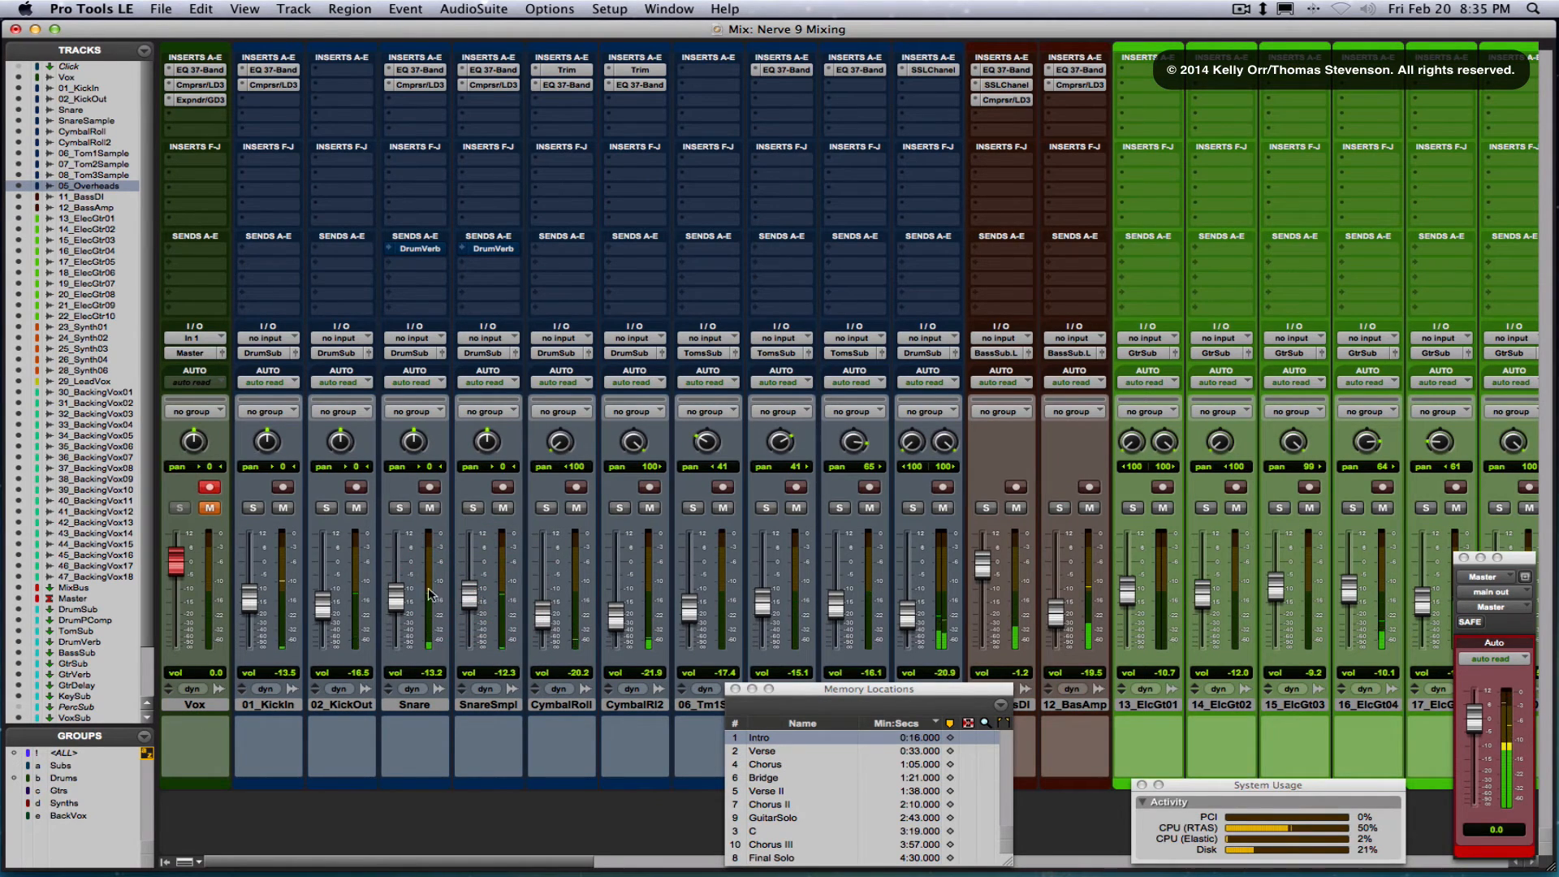
drag(398, 595, 395, 599)
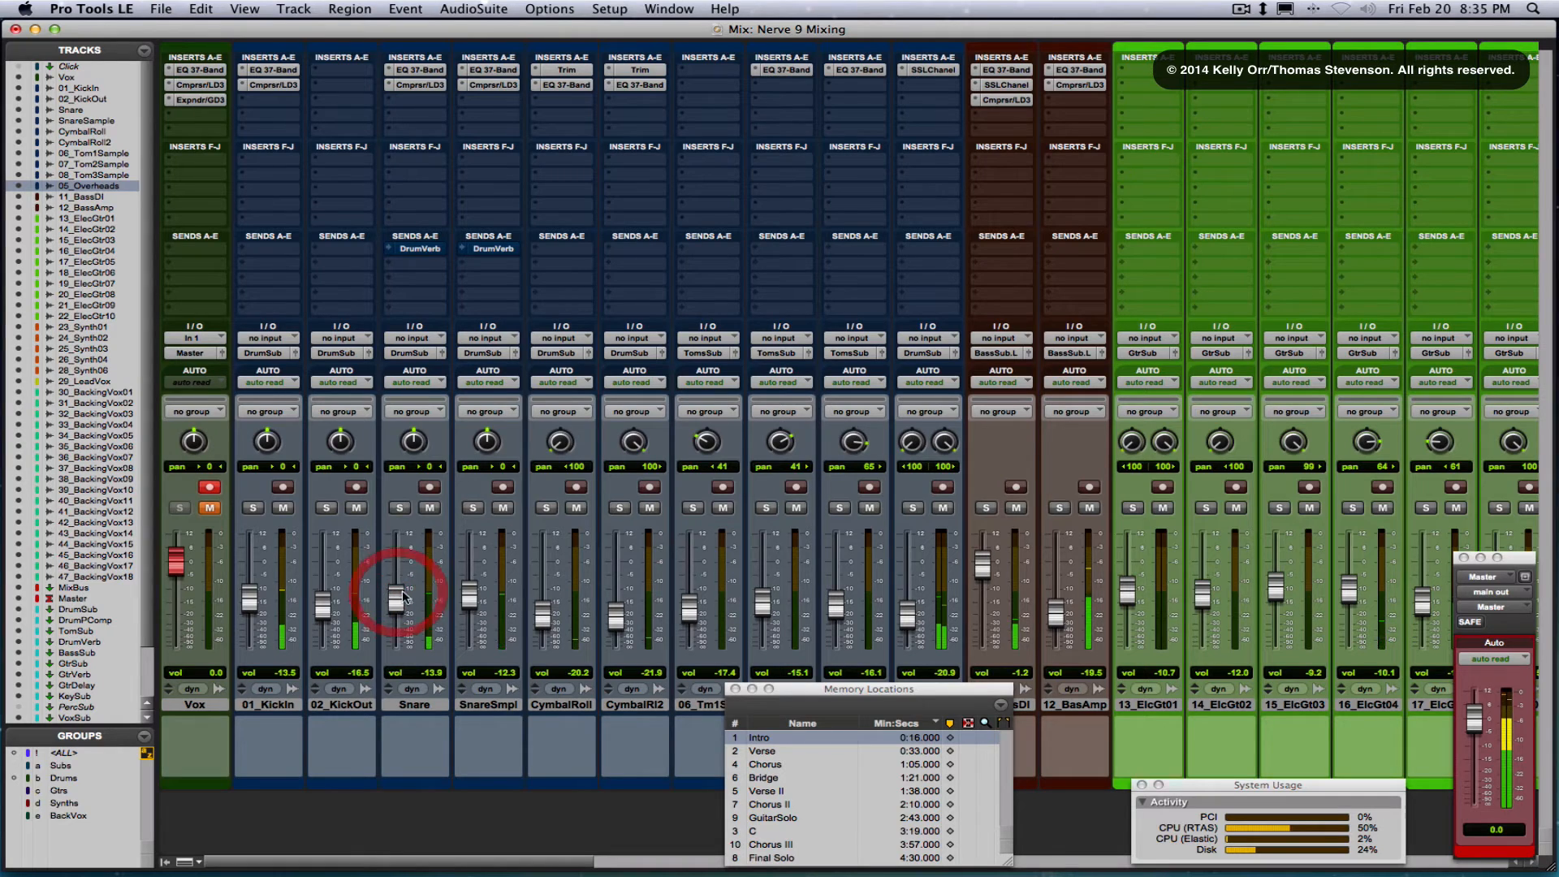
super+click(494, 250)
super+click(426, 249)
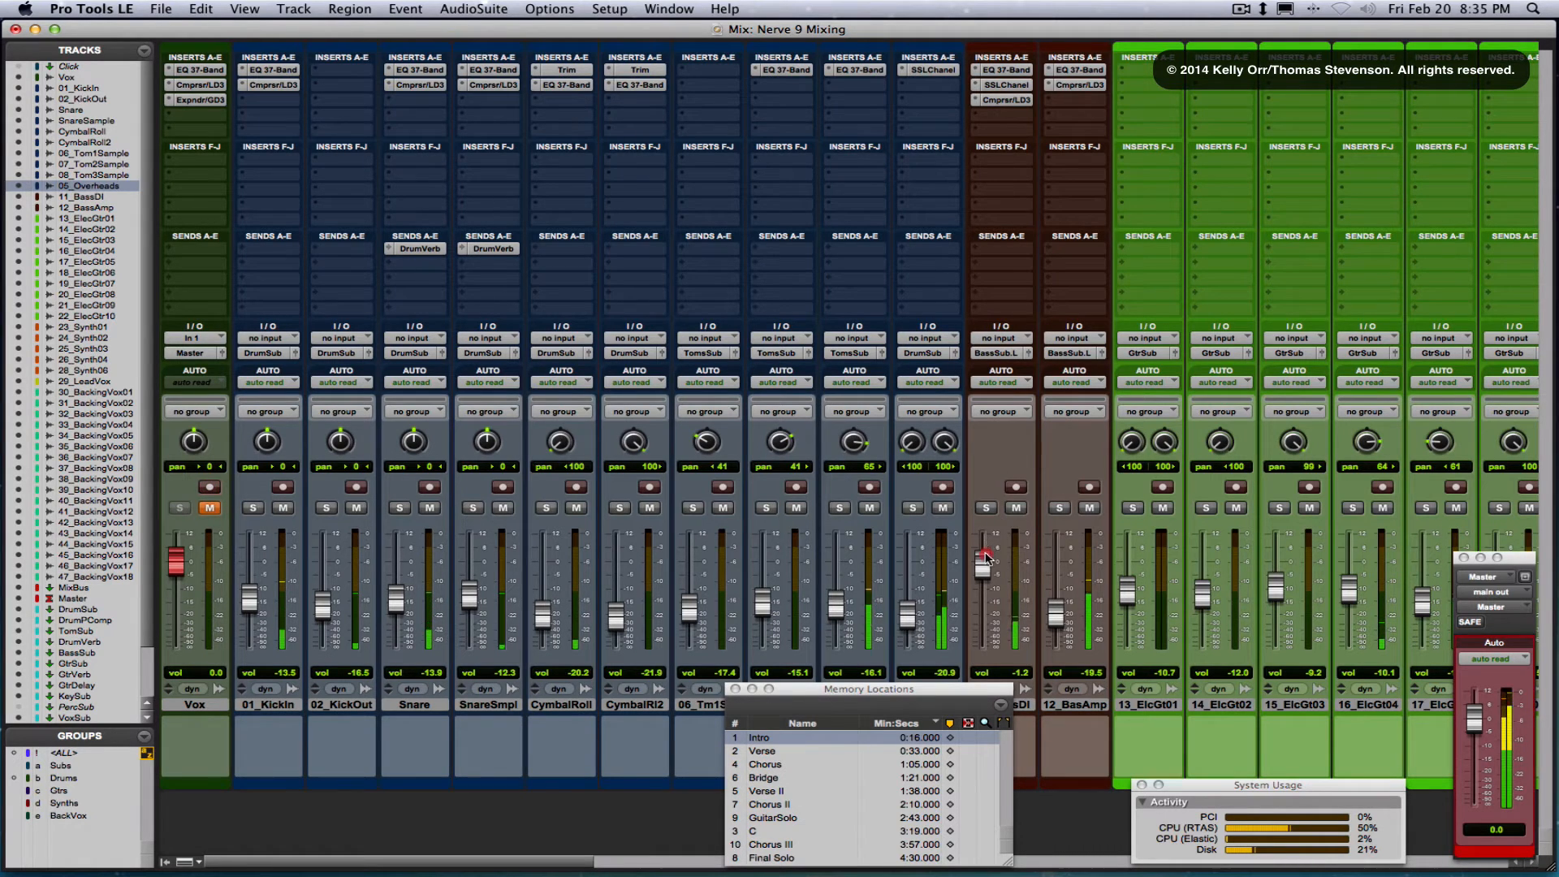
Lower the faders of 11_BassDI to -3.1 dB, 12_BasAmp to -23.0 dB and 14_ElcGt02 to -12.6 dB
drag(984, 565, 983, 570)
drag(1051, 624, 1051, 631)
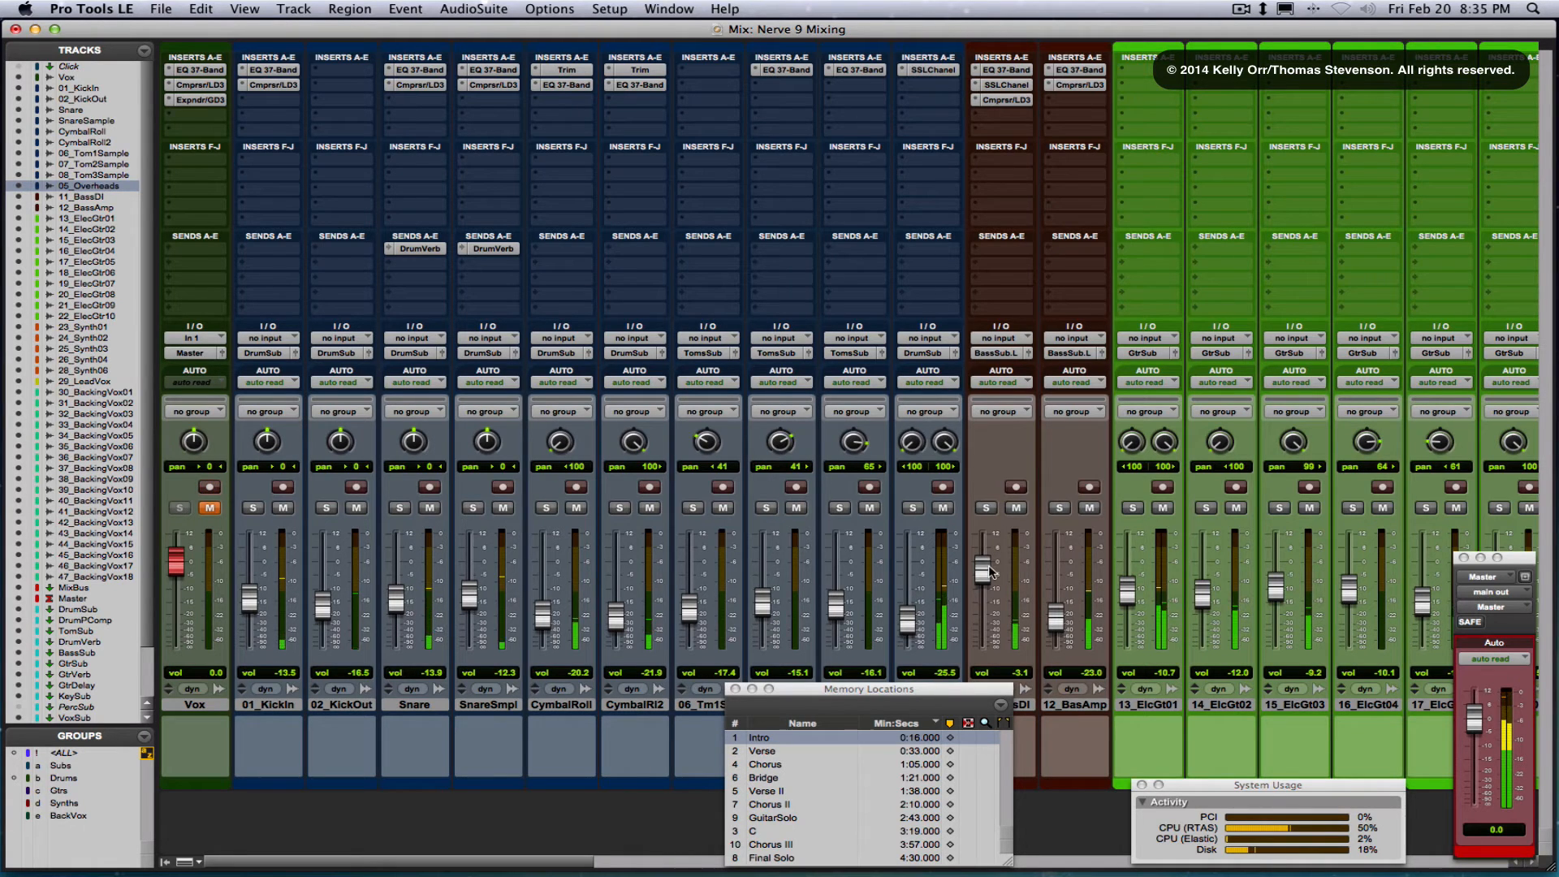
scroll(1098, 524, right, 3)
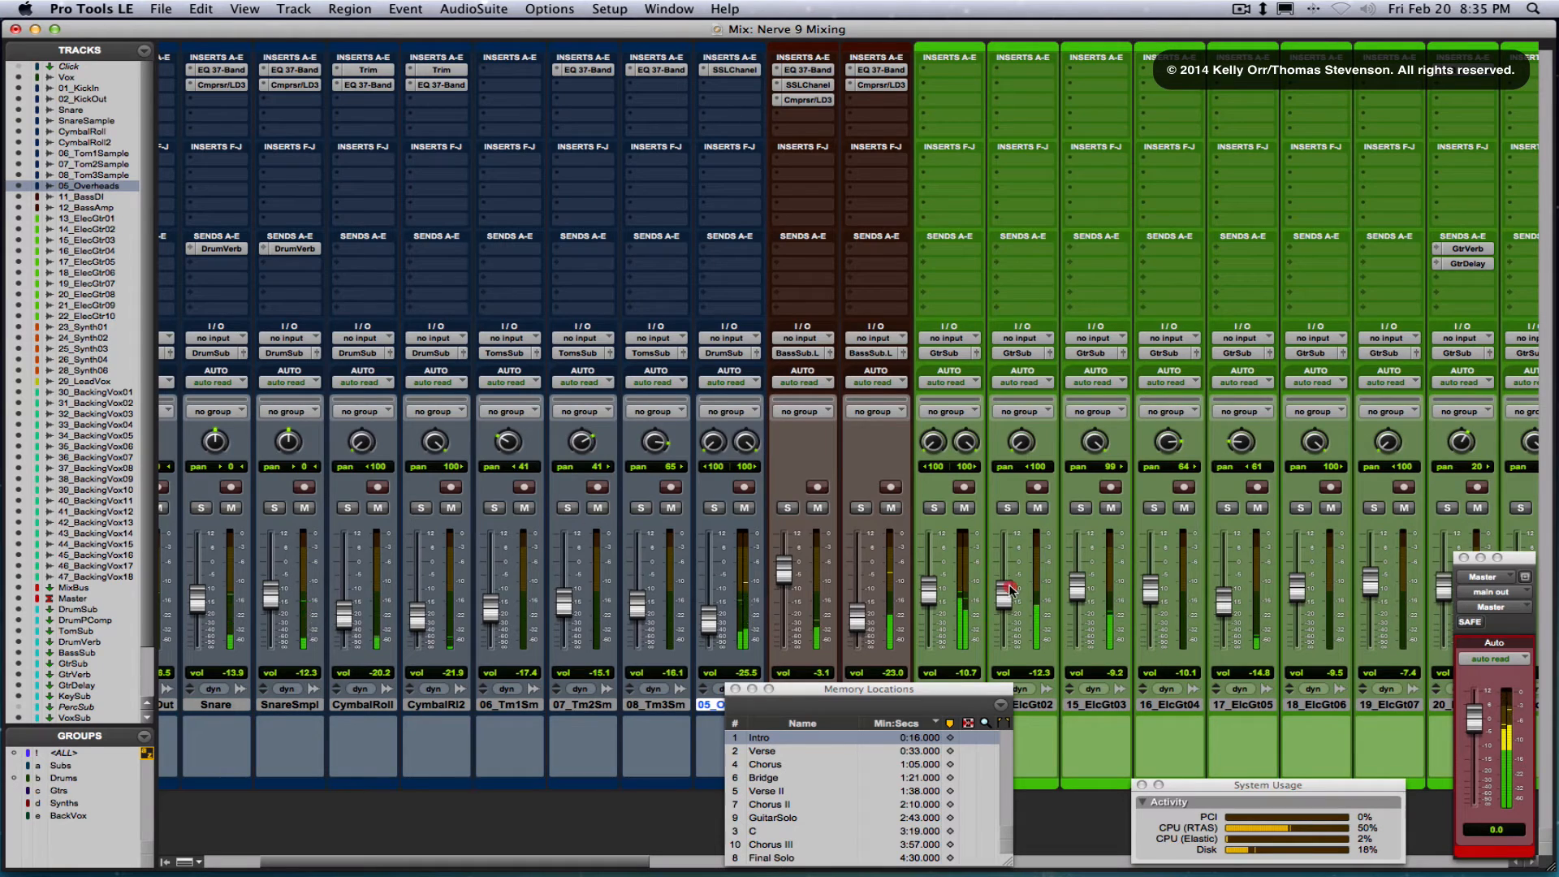
drag(1011, 589, 1011, 592)
Lower the DrumPCmp fader to -17.8 dB for less parallel drum compression
scroll(1143, 495, right, 10)
scroll(1143, 495, right, 16)
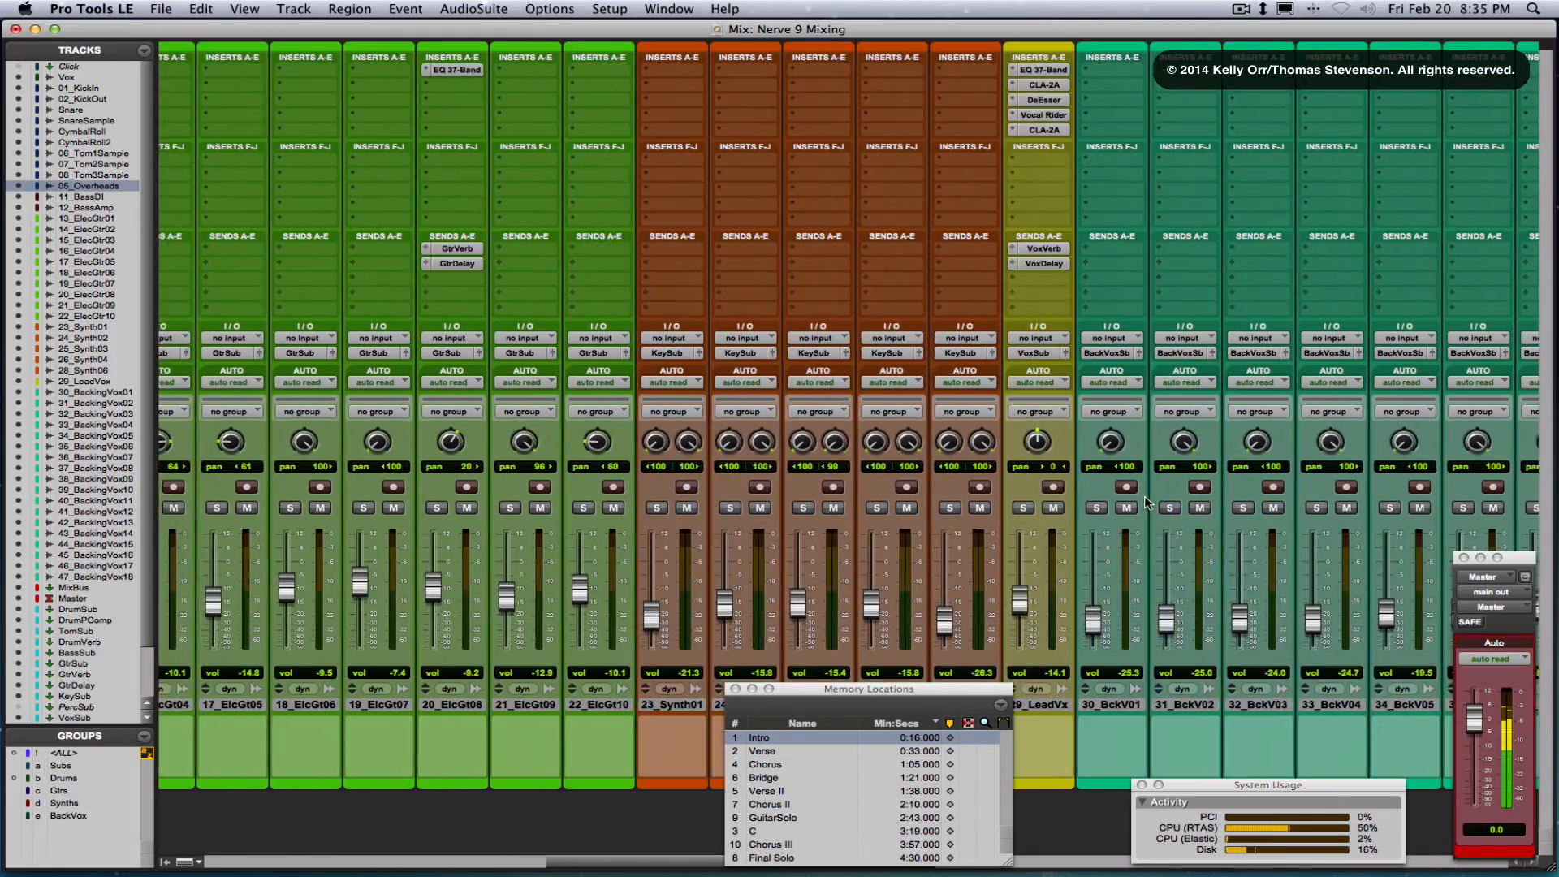
scroll(1143, 495, right, 10)
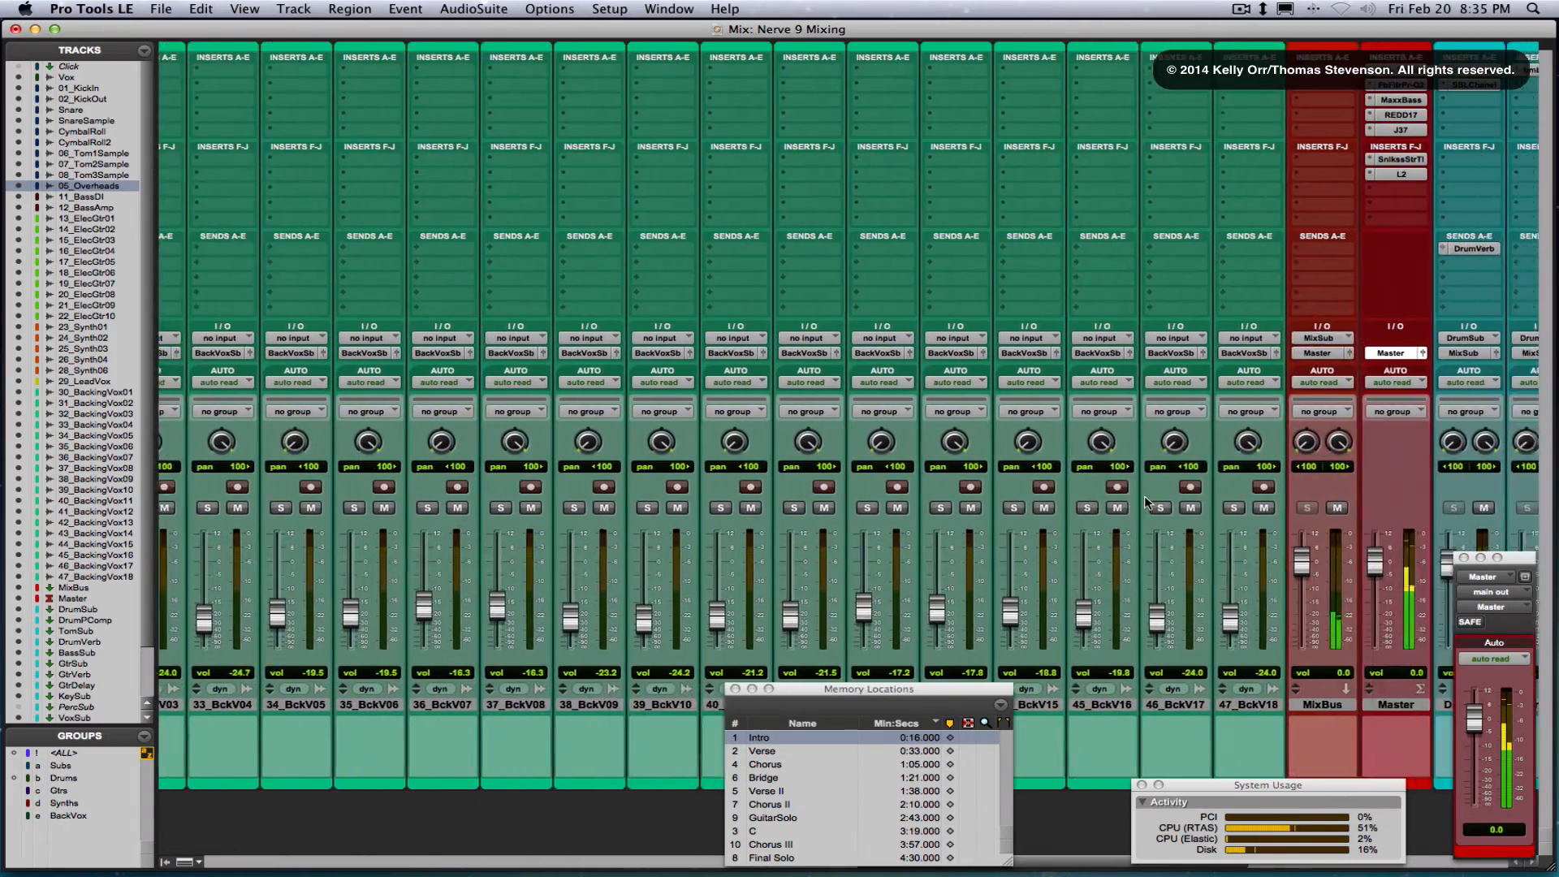
scroll(1143, 496, right, 3)
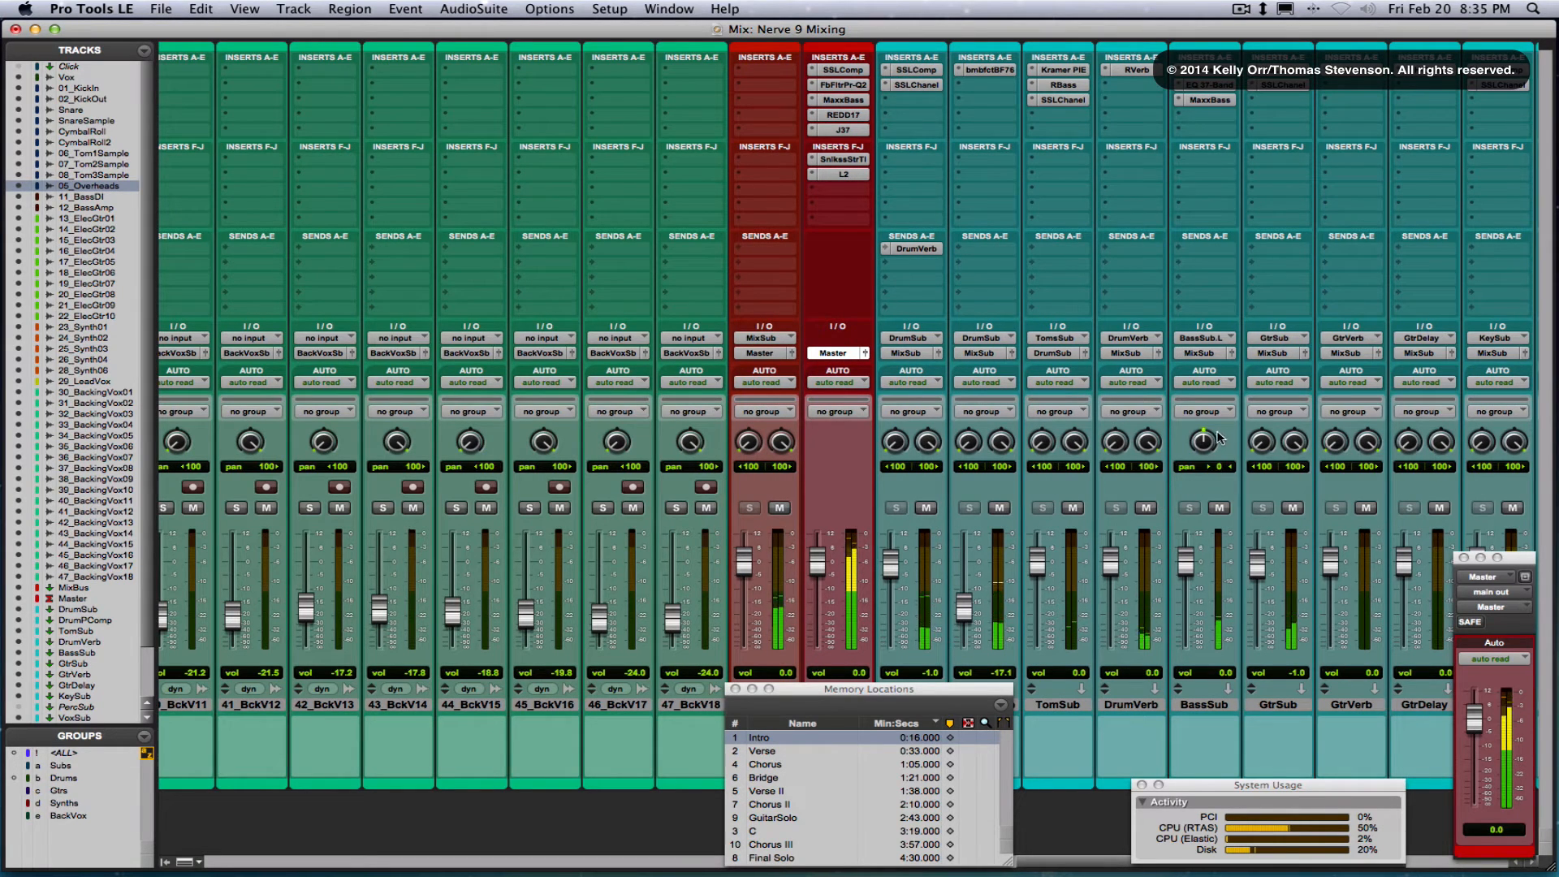
scroll(1149, 448, left, 2)
scroll(1149, 448, left, 1)
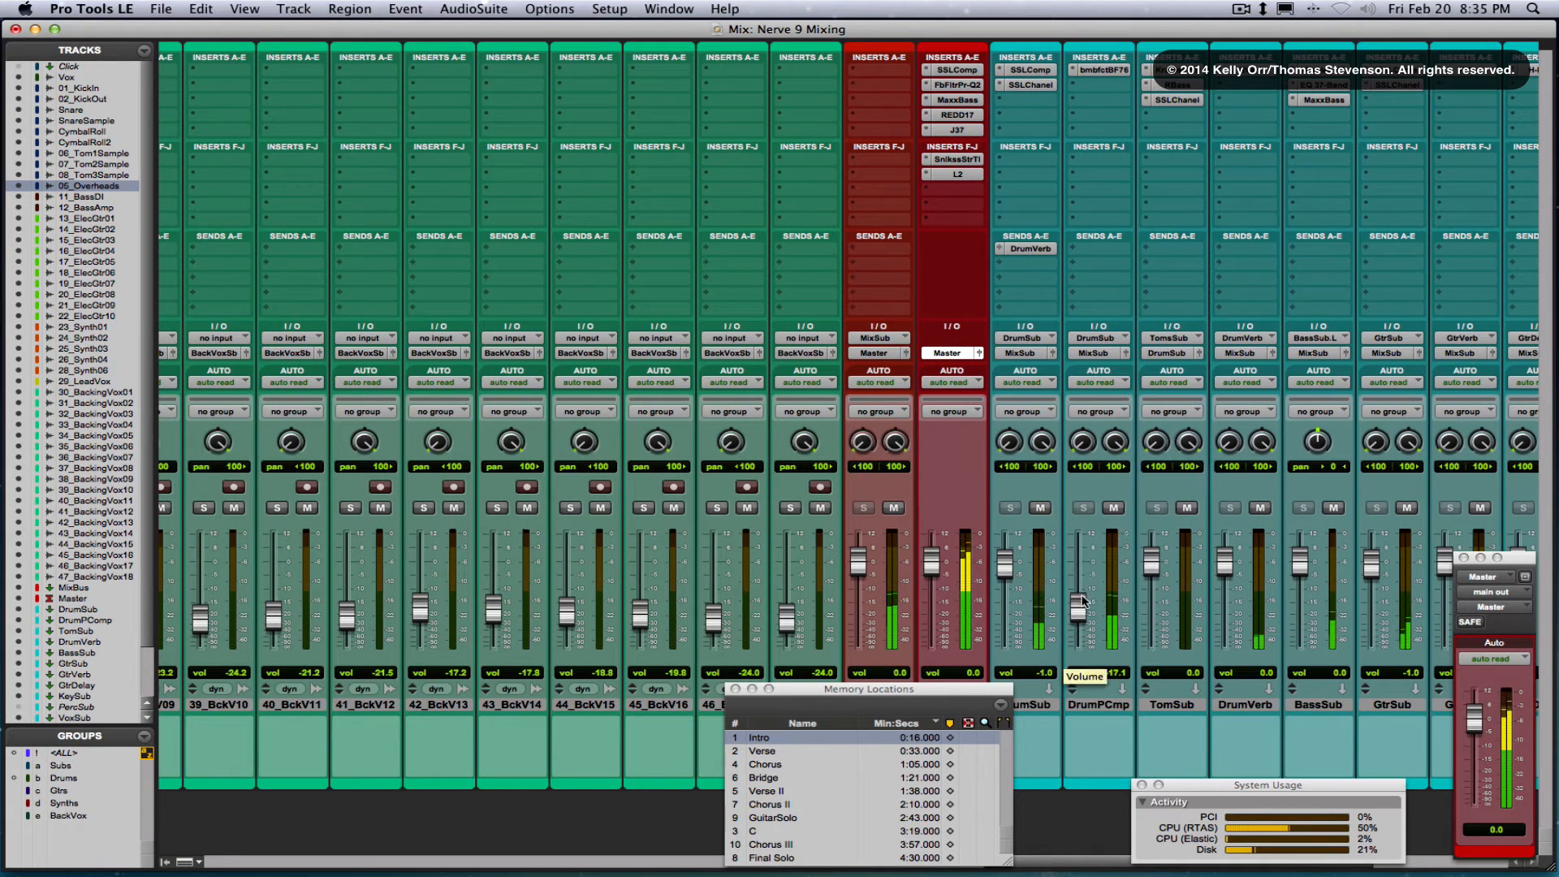
drag(1082, 599, 1081, 605)
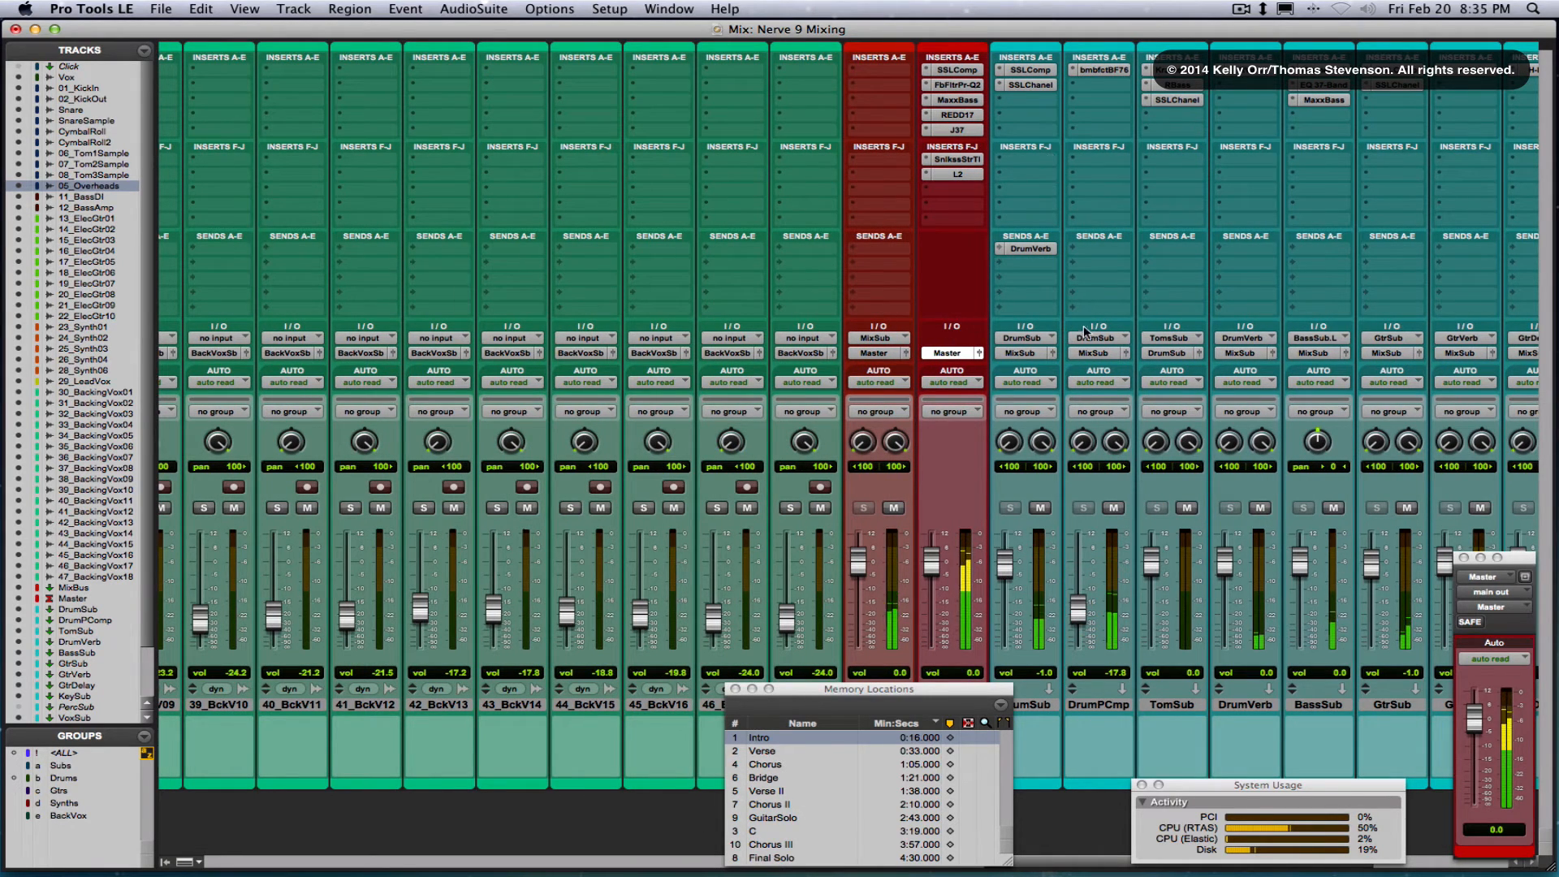
Lower 23_Synth01 to -28.0 dB with its right pan centred, and lower 24_Synth02 to -17.5 dB
scroll(1117, 537, left, 1)
scroll(1117, 536, left, 15)
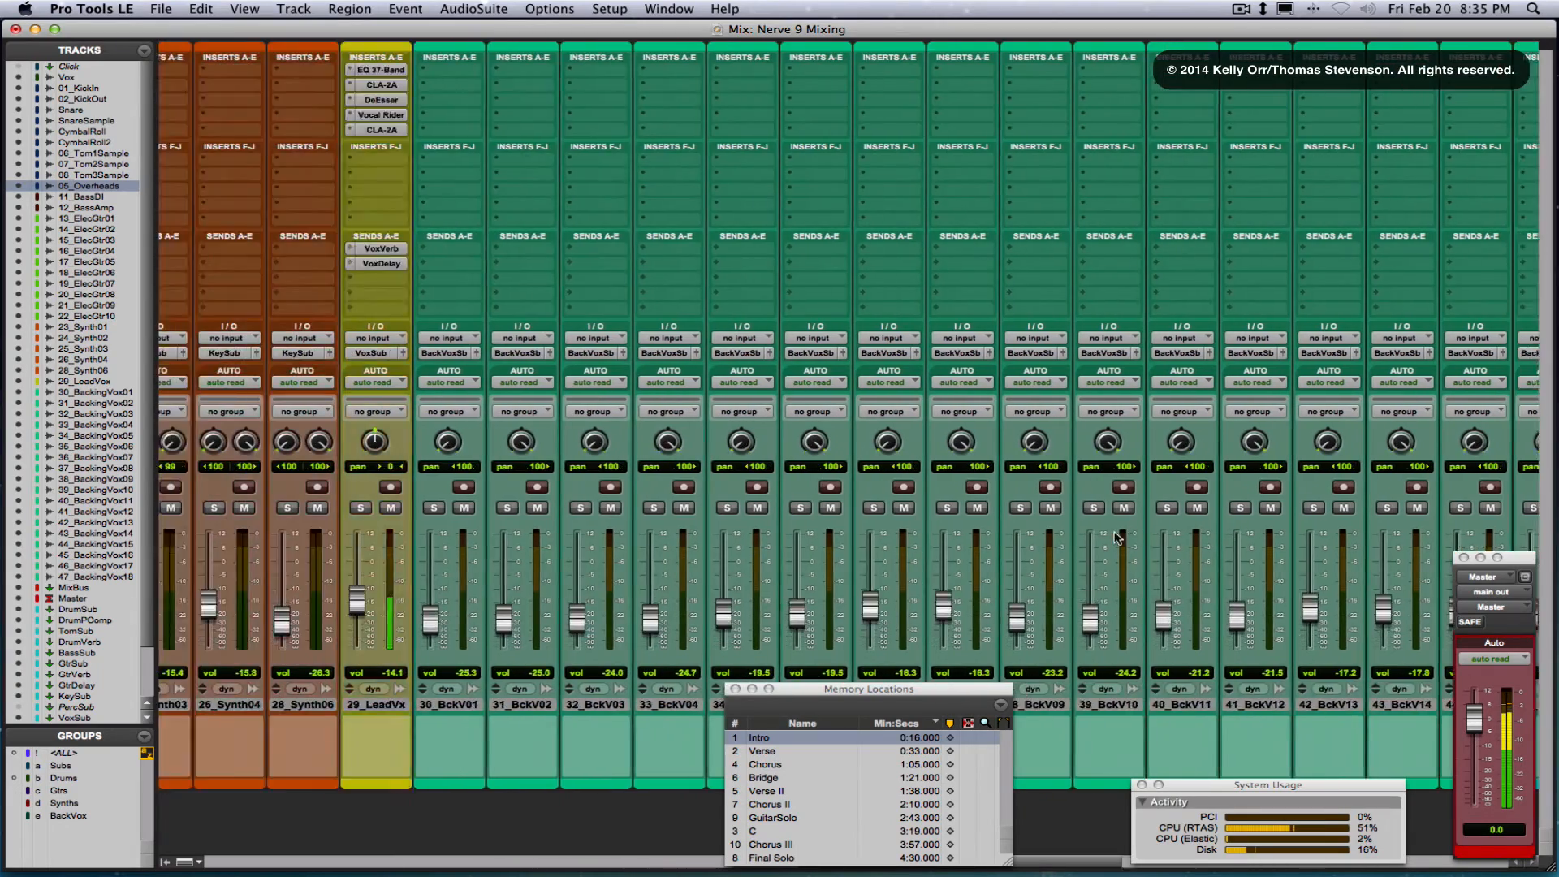
scroll(963, 593, left, 1)
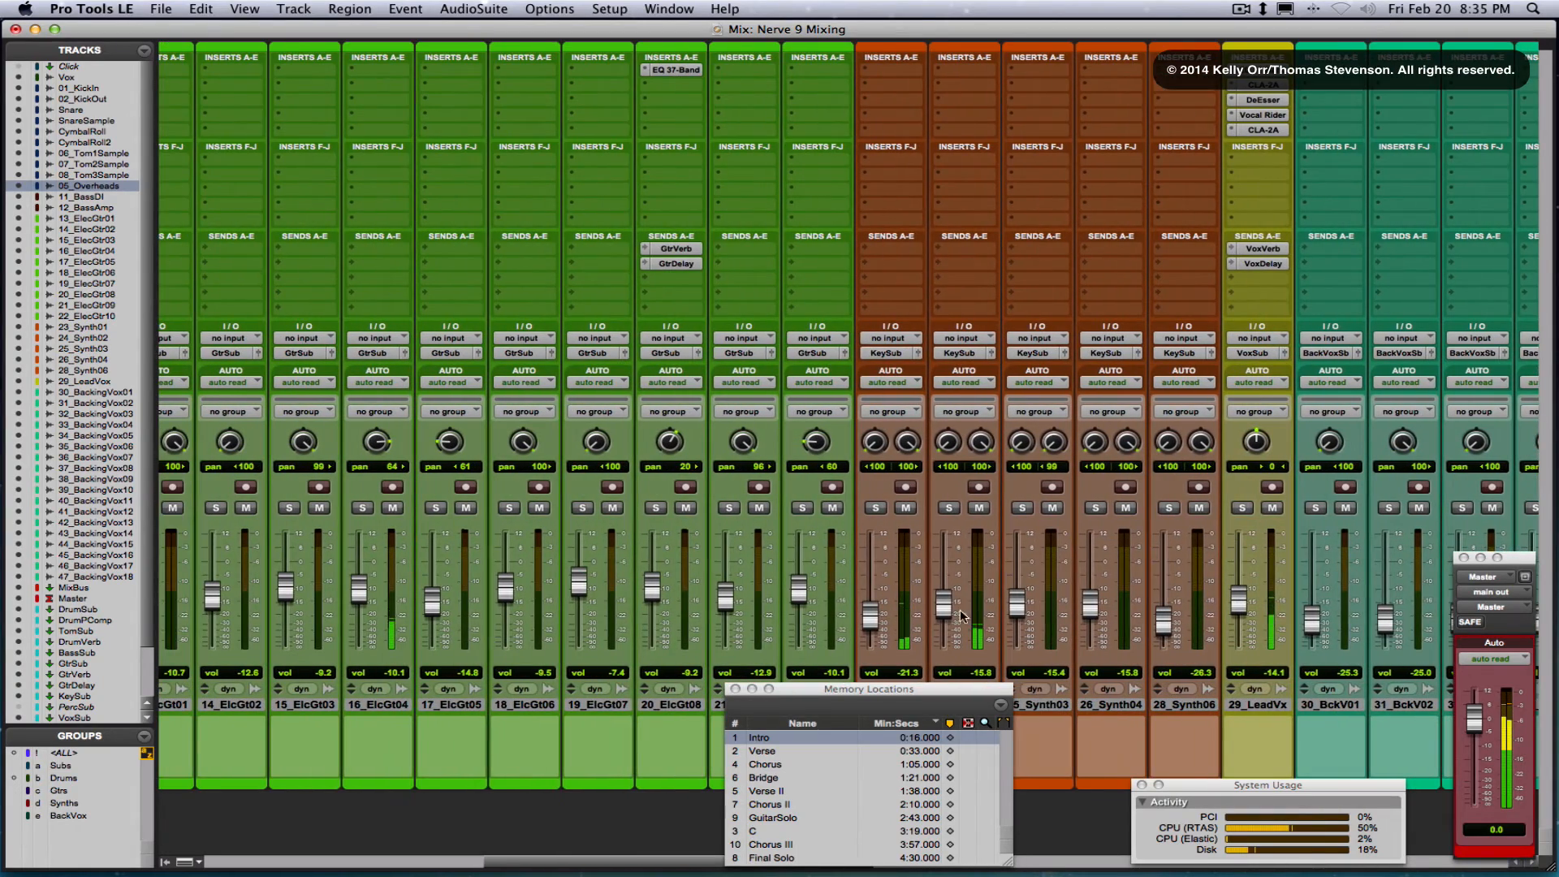
drag(946, 613, 877, 627)
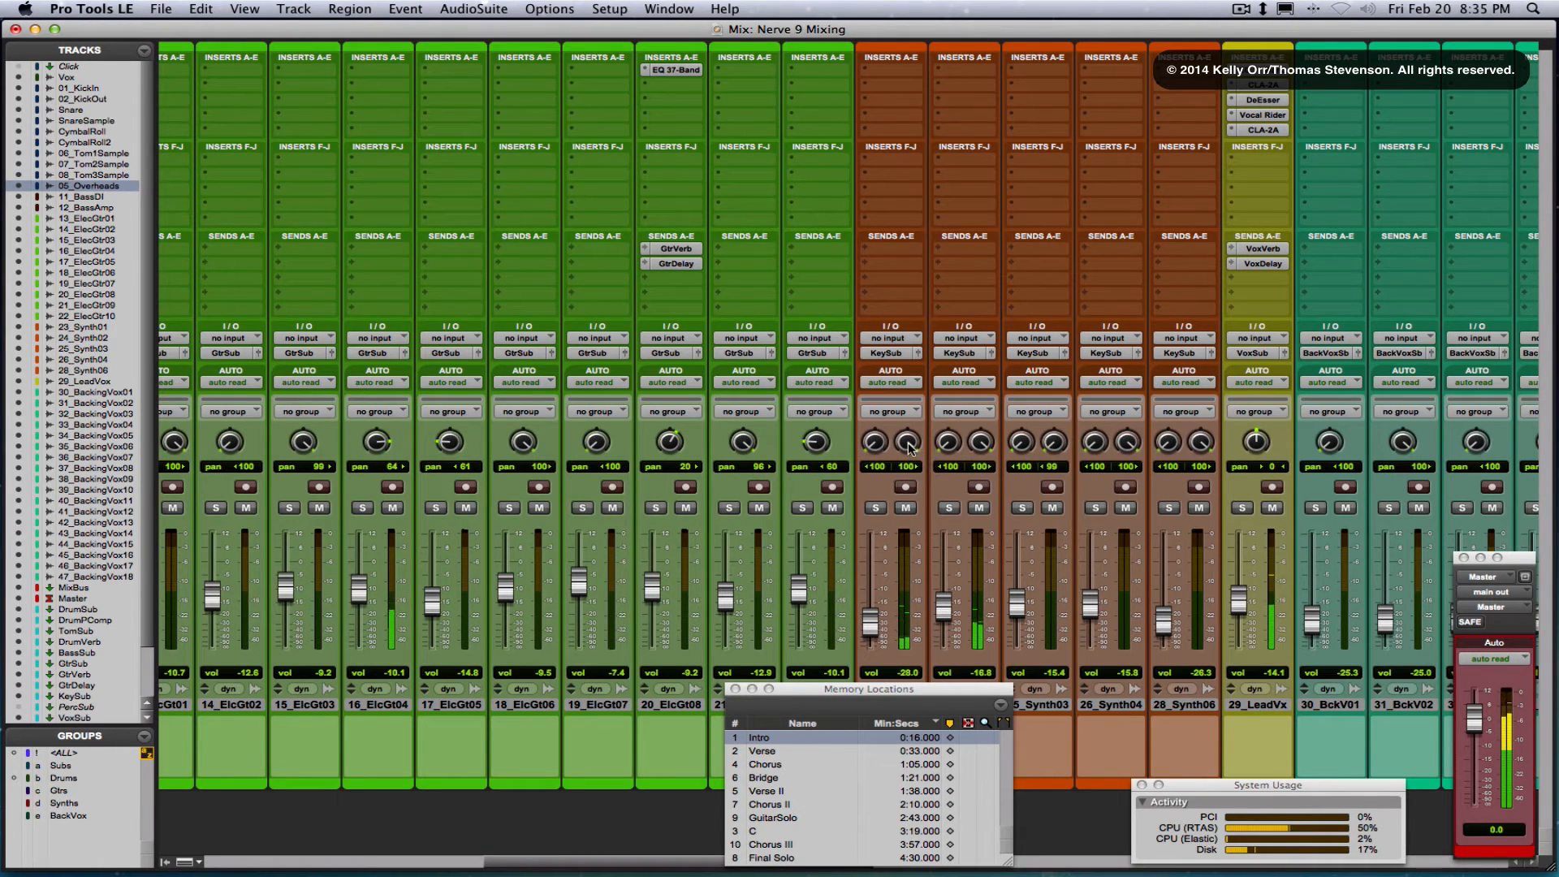
alt+click(909, 445)
drag(948, 602, 947, 609)
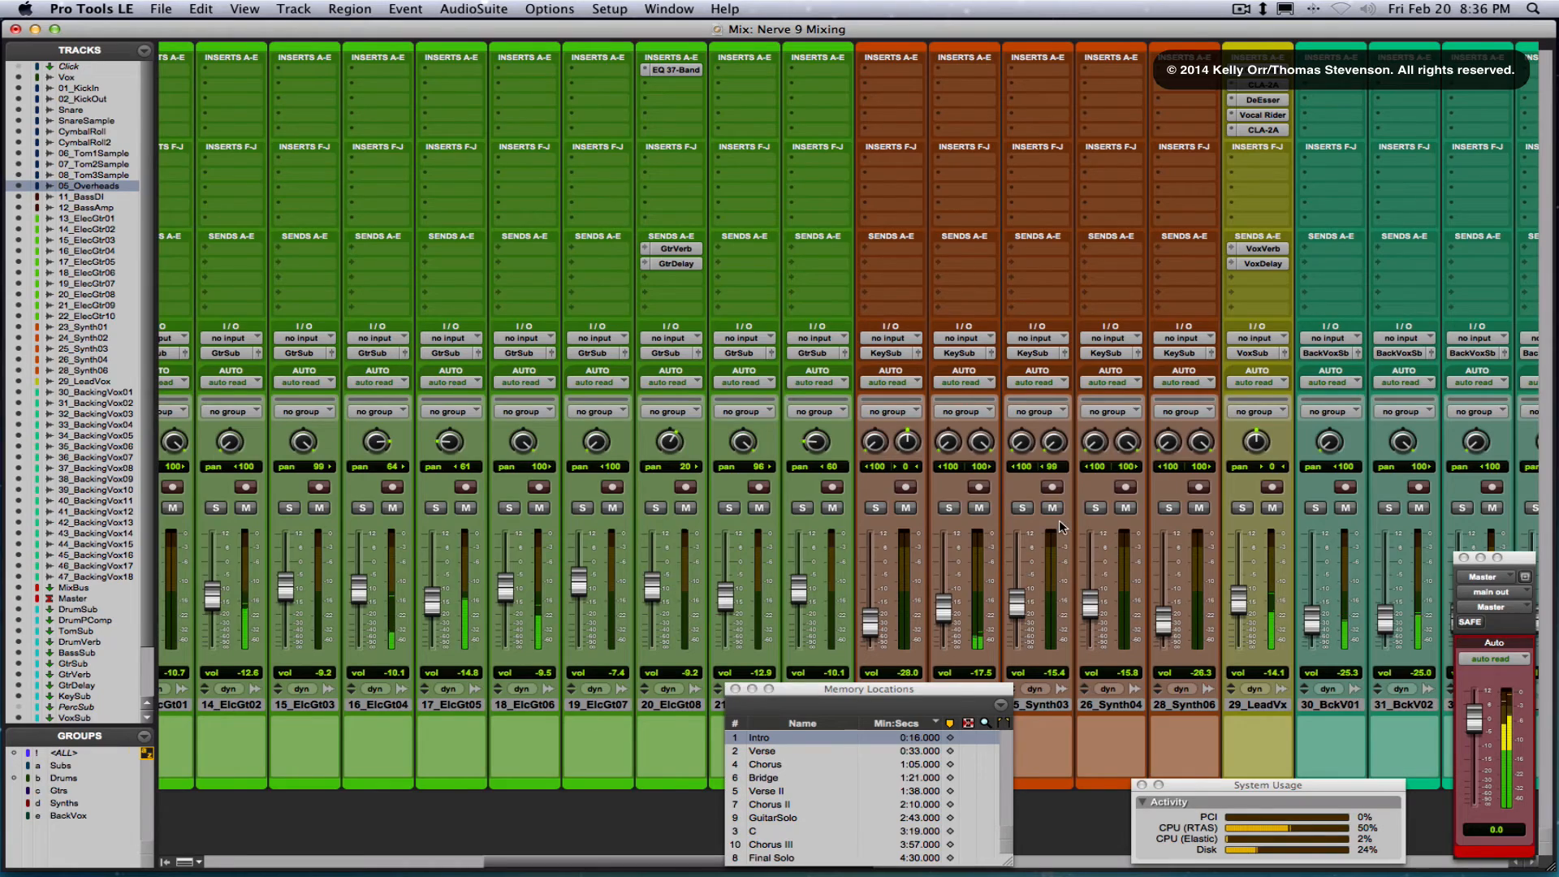
Check the compression meter of the SSLComp plug-in on the Master track, closing the plug-in window when done
scroll(1059, 527, right, 10)
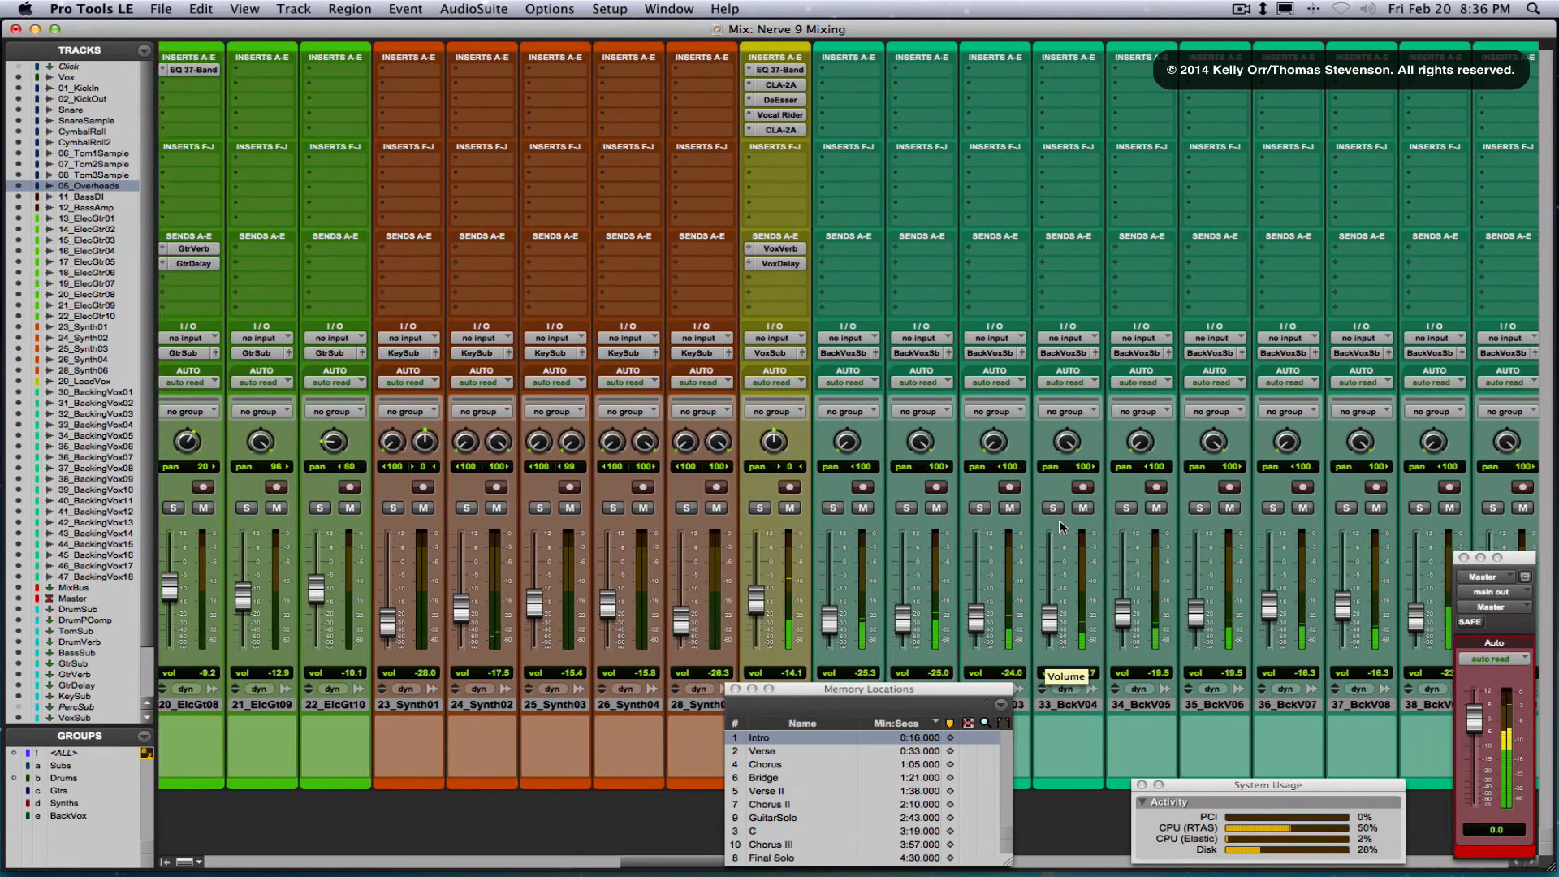
scroll(1058, 526, right, 8)
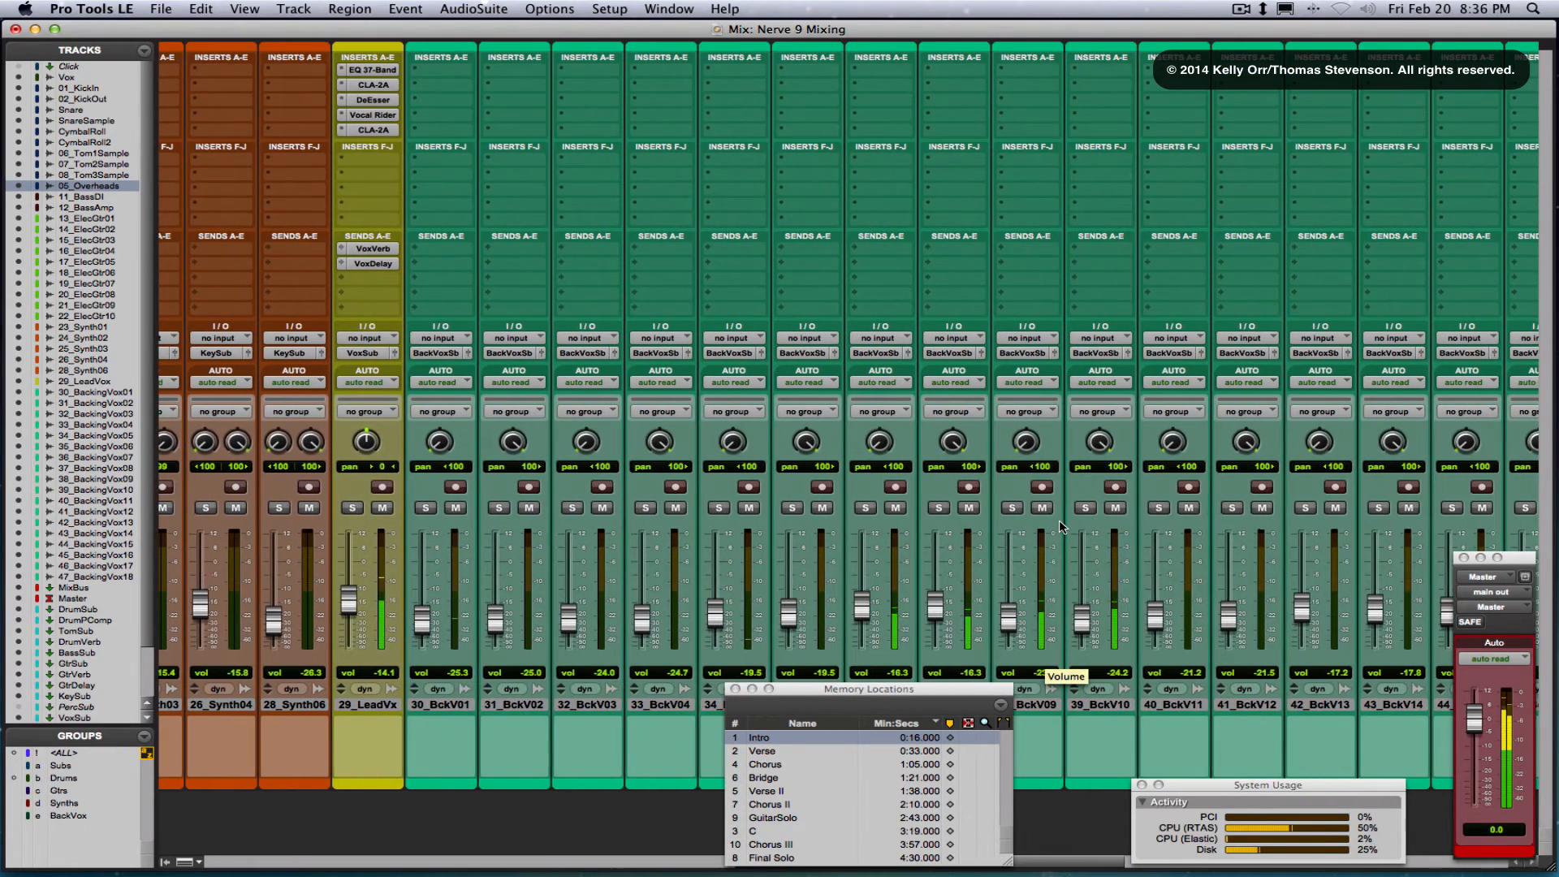
scroll(1058, 523, right, 12)
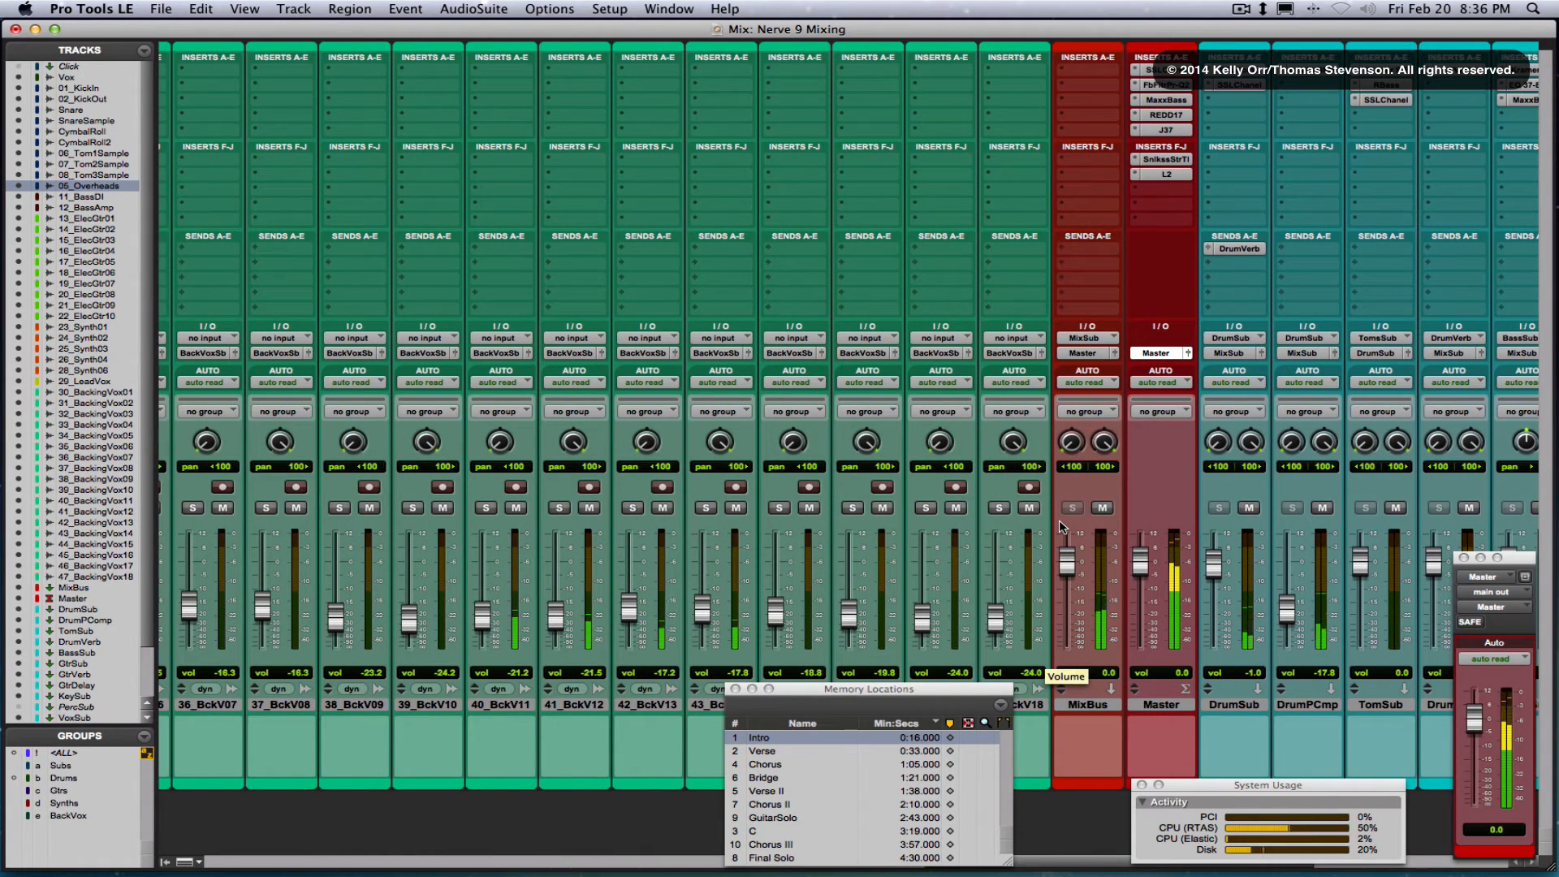
click(1157, 70)
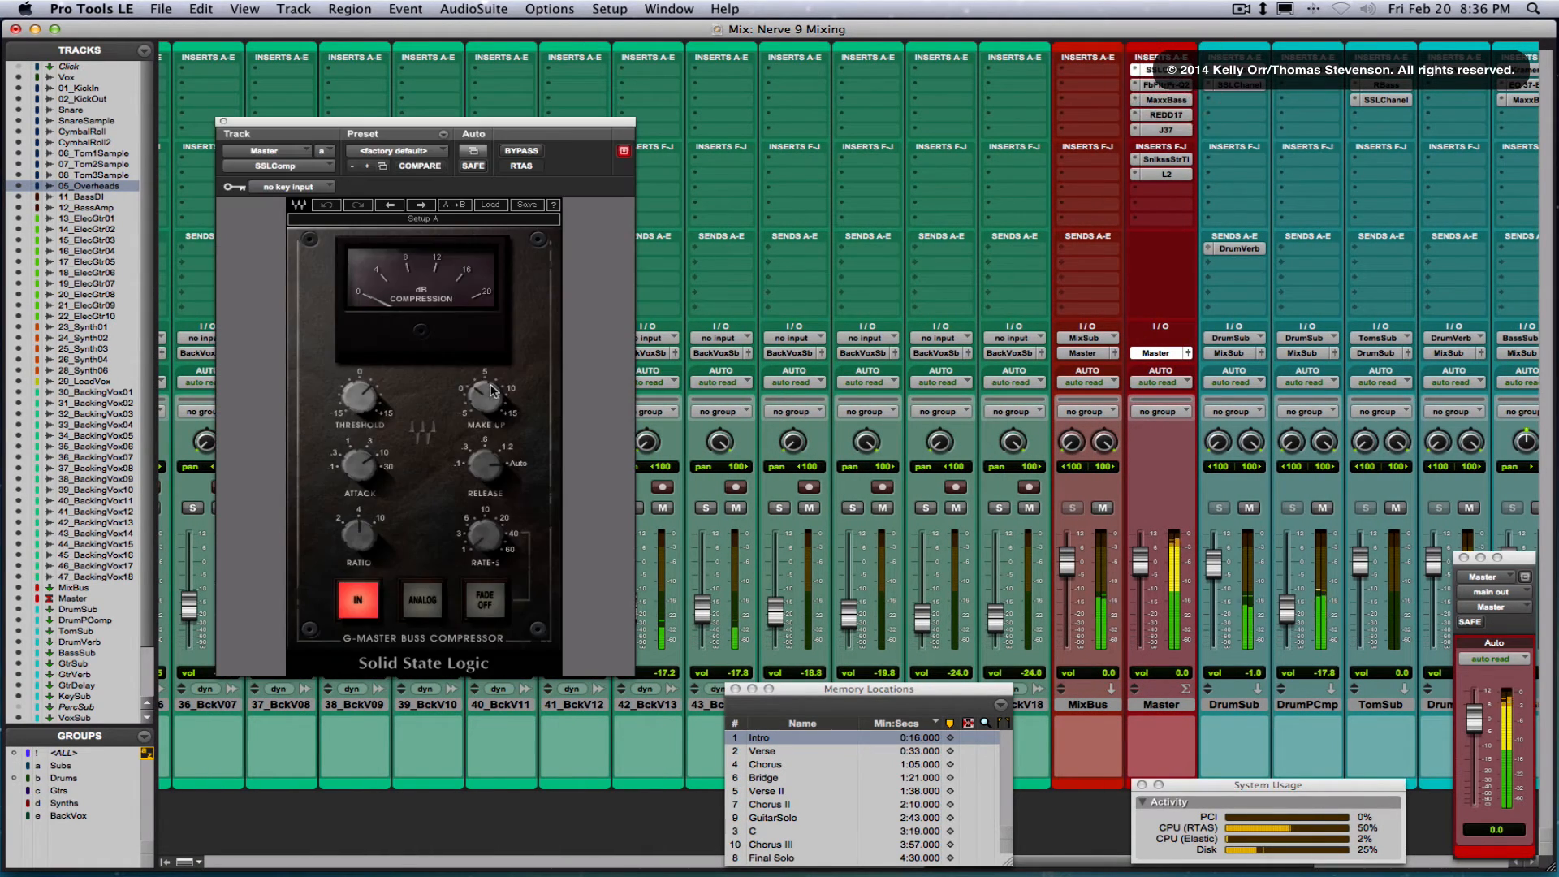
click(223, 121)
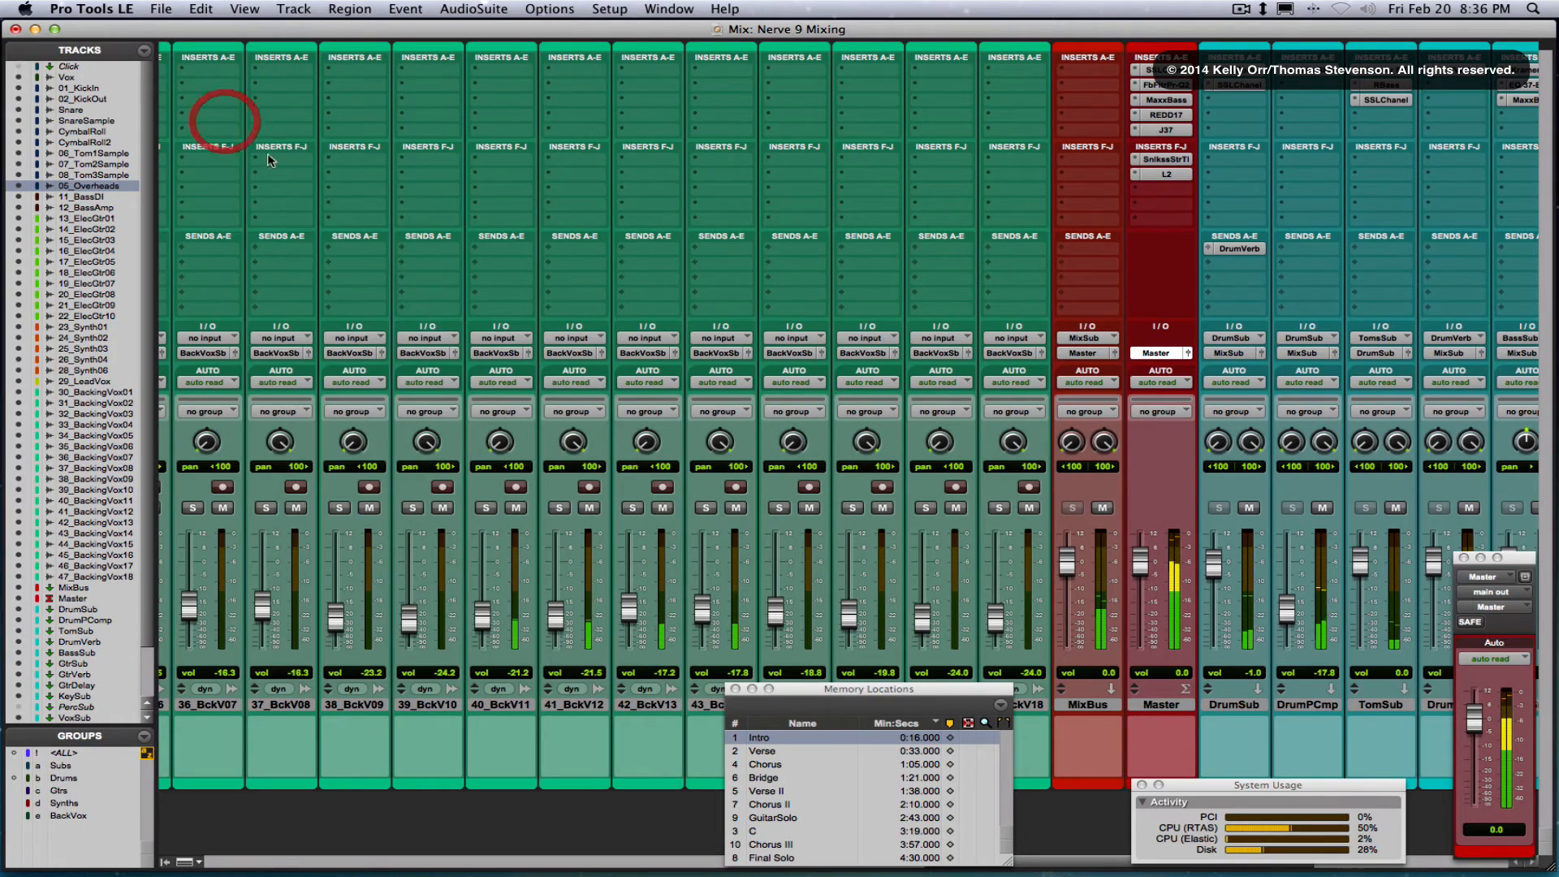
Lower the Snare track's fader to -14.5 dB
scroll(816, 326, left, 15)
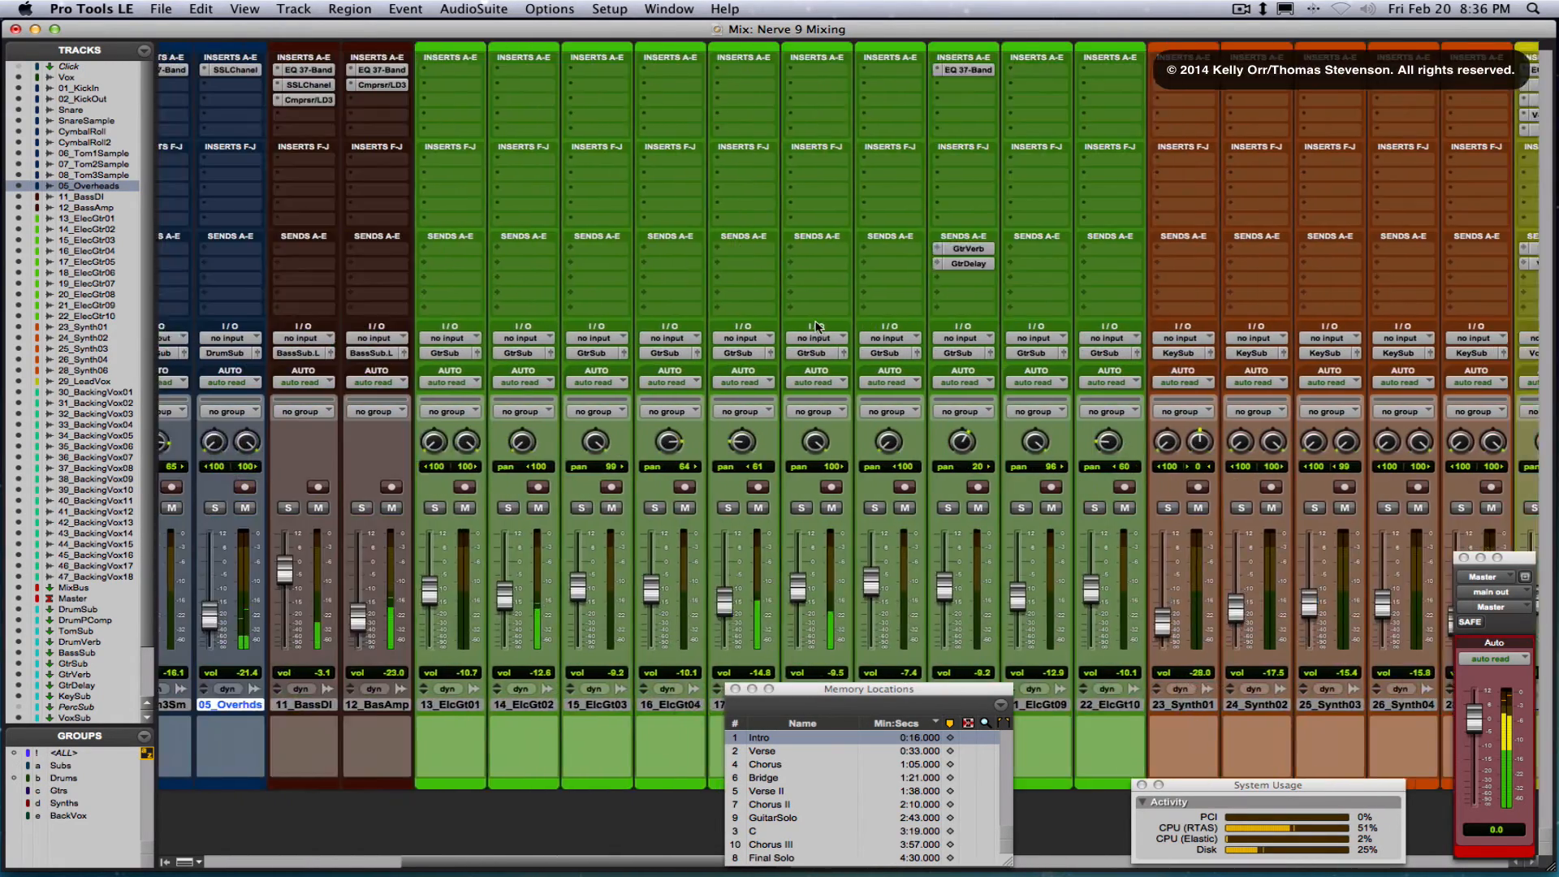
scroll(816, 326, left, 10)
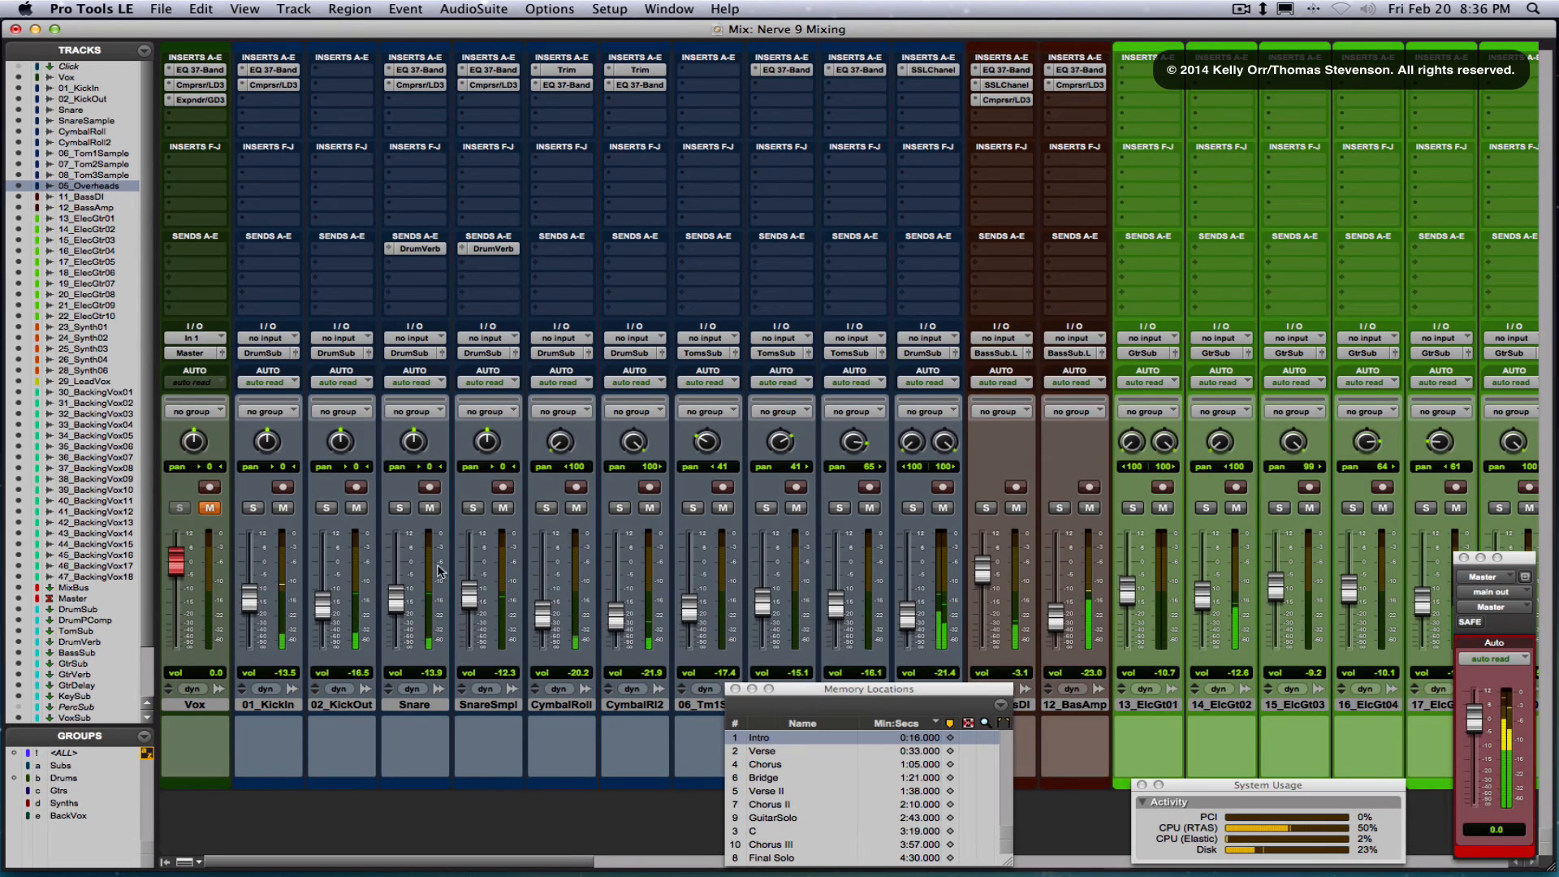
drag(395, 596, 394, 600)
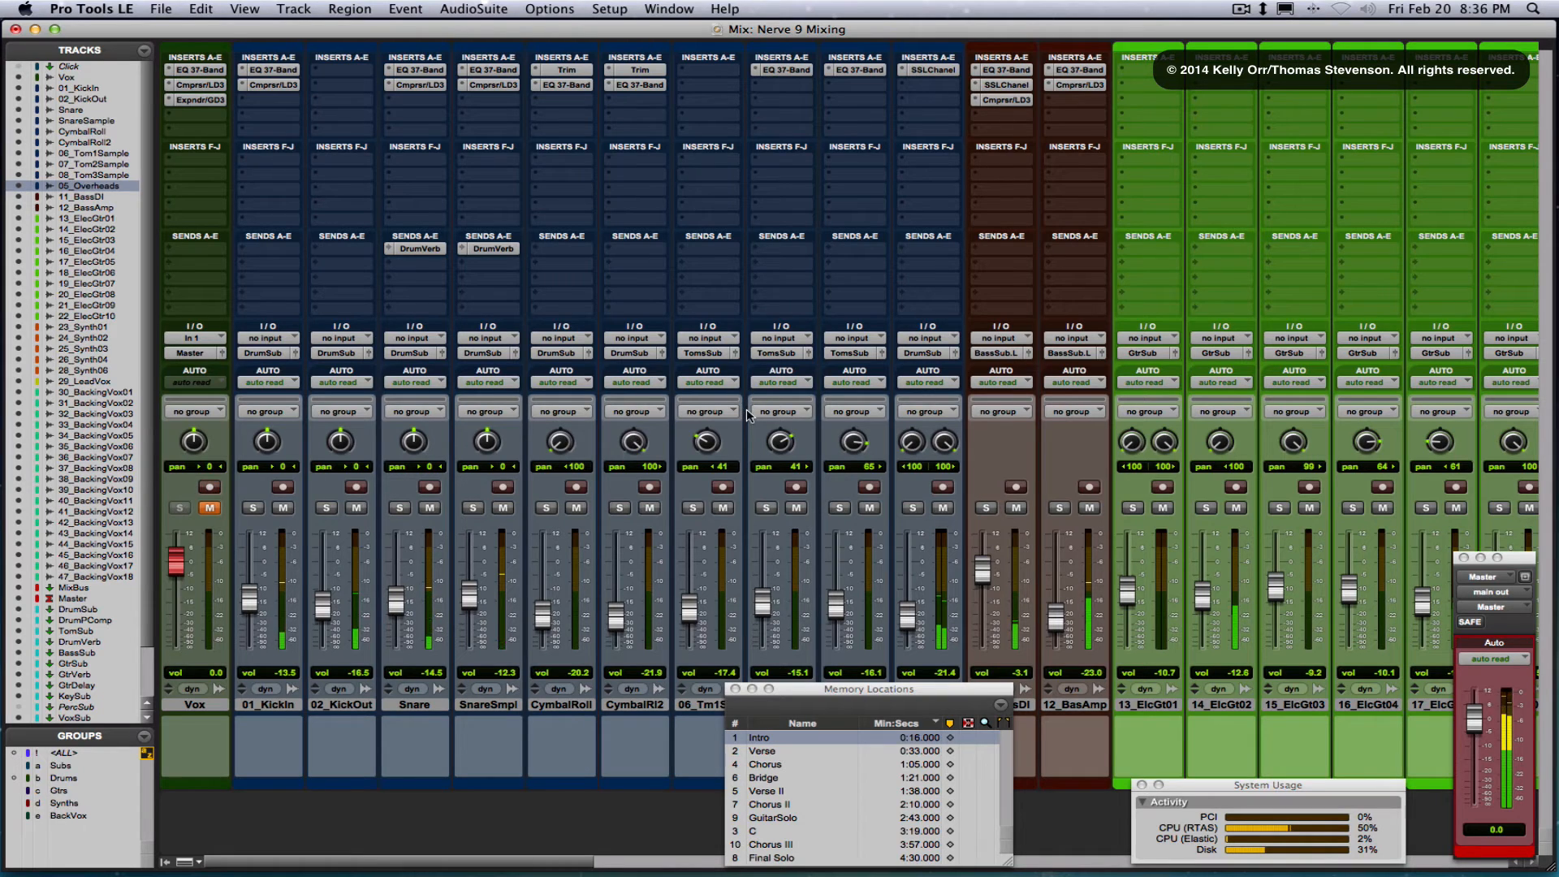
Review the EQ plug-ins on the Tom2 and Tom3 sample tracks and the SSLChannel plug-in on 05_Overheads
click(785, 70)
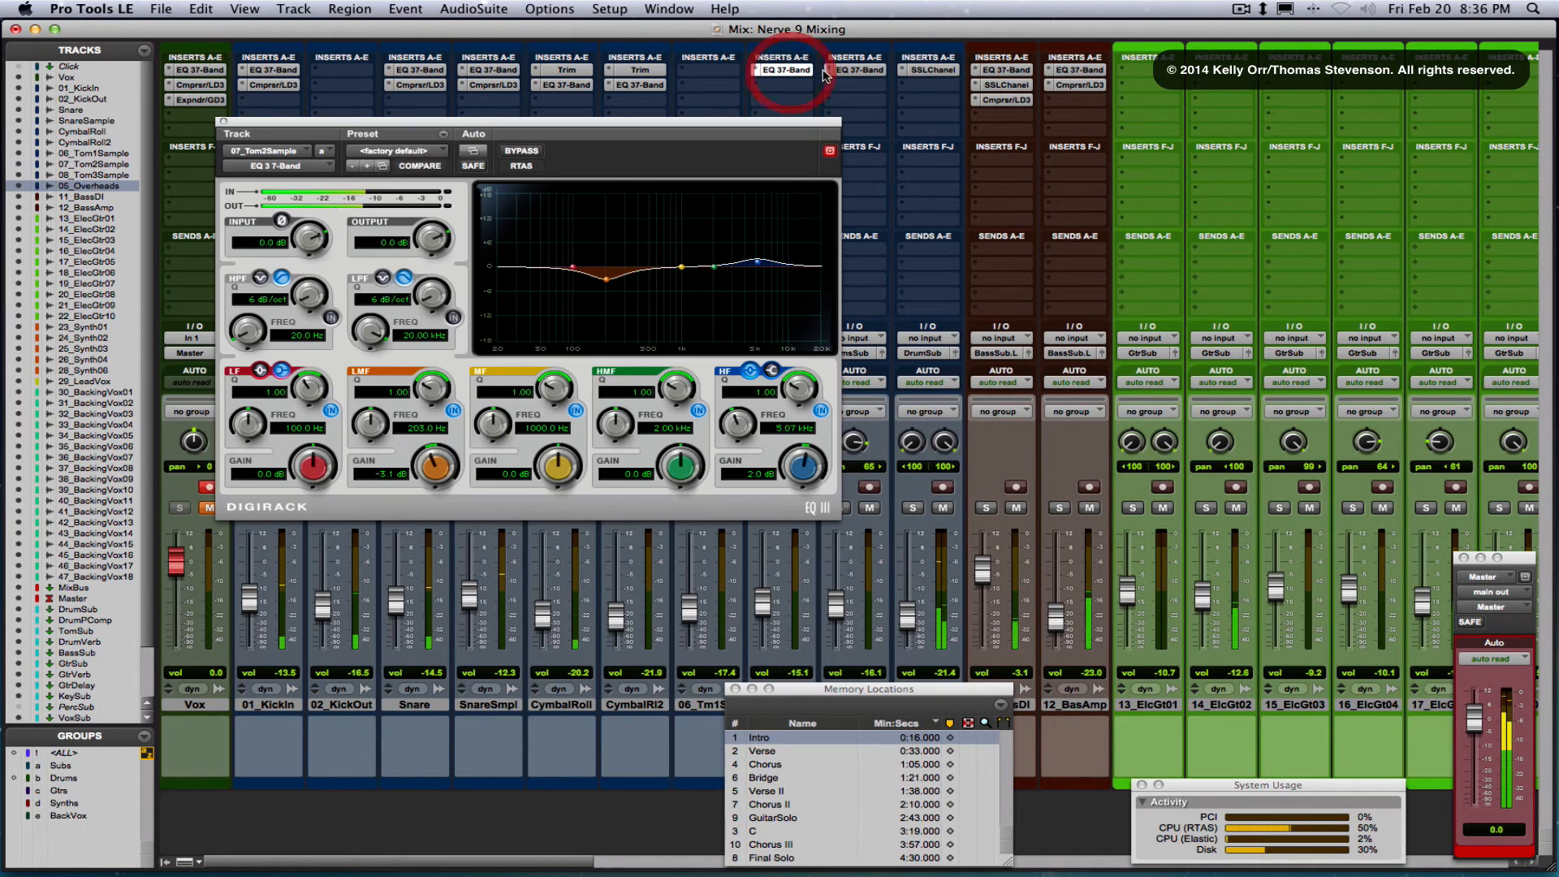
click(845, 70)
click(928, 70)
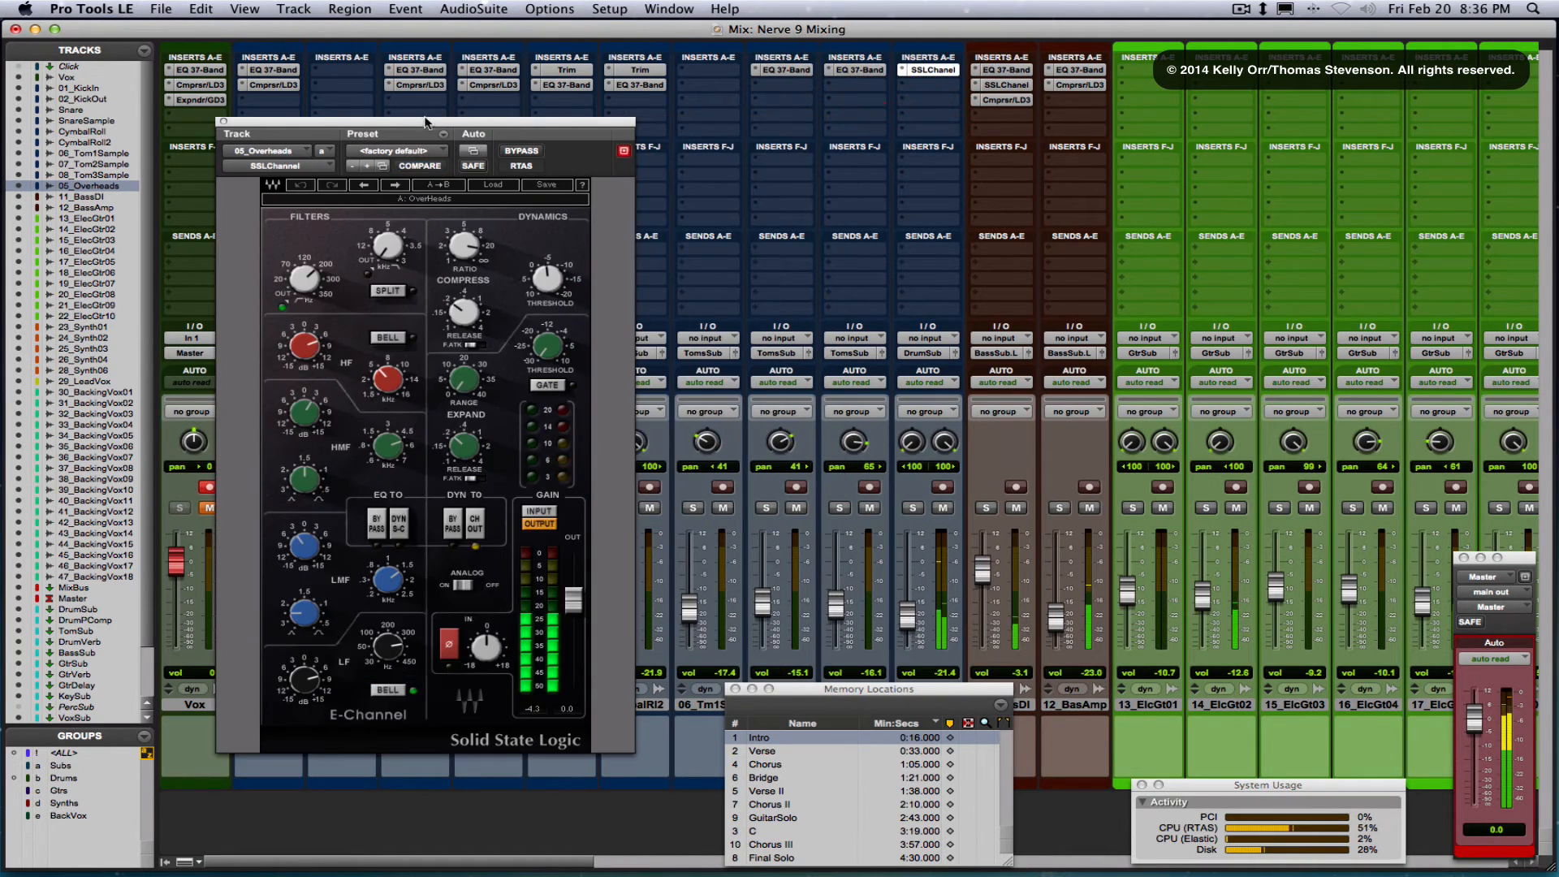
click(225, 121)
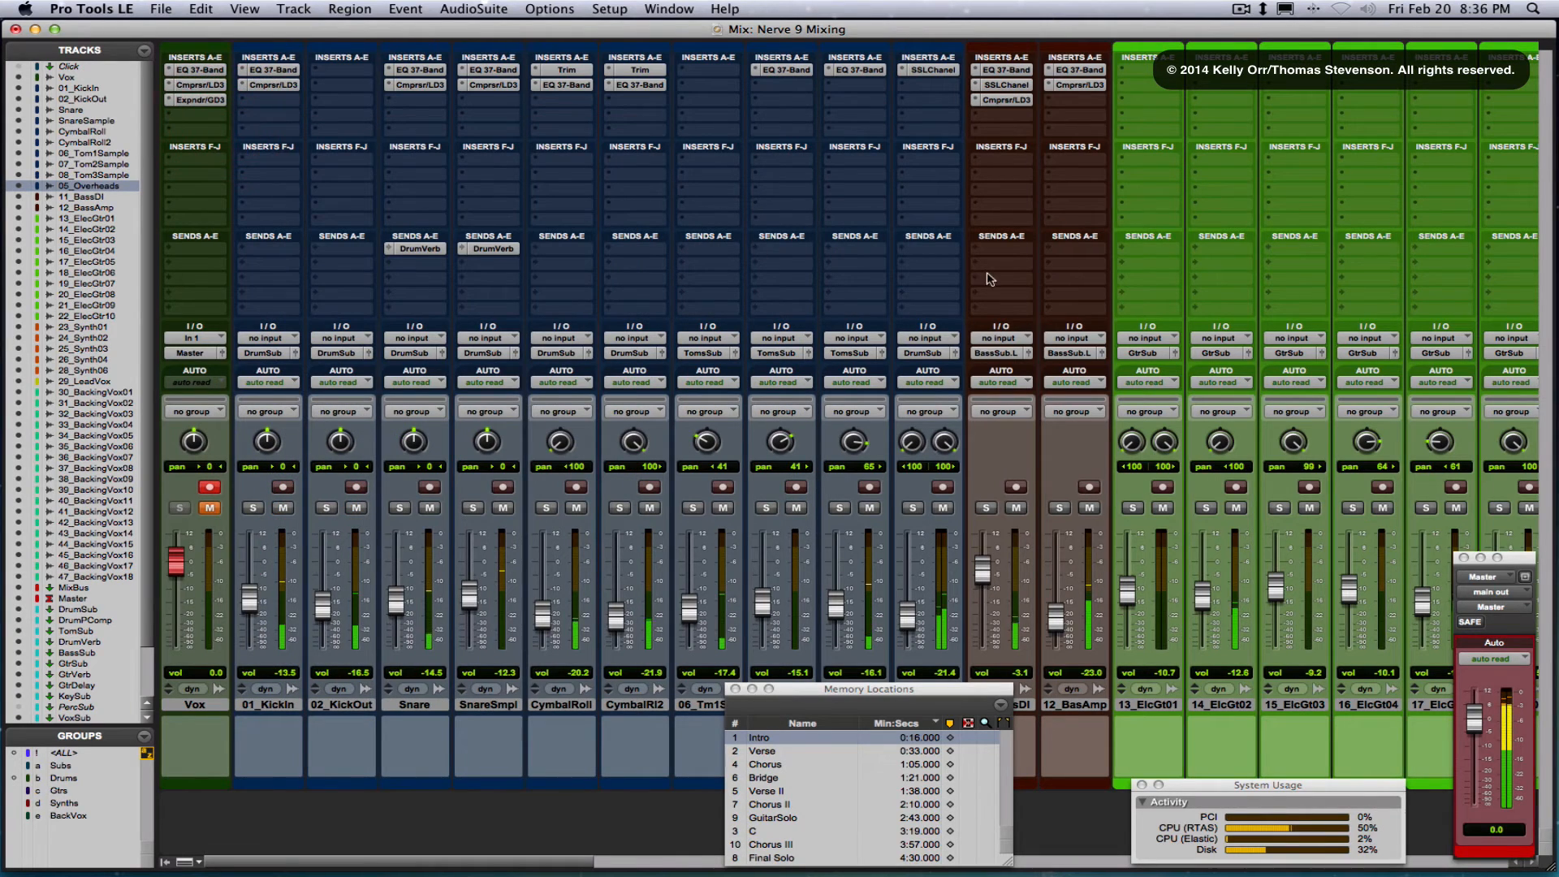
scroll(999, 278, right, 15)
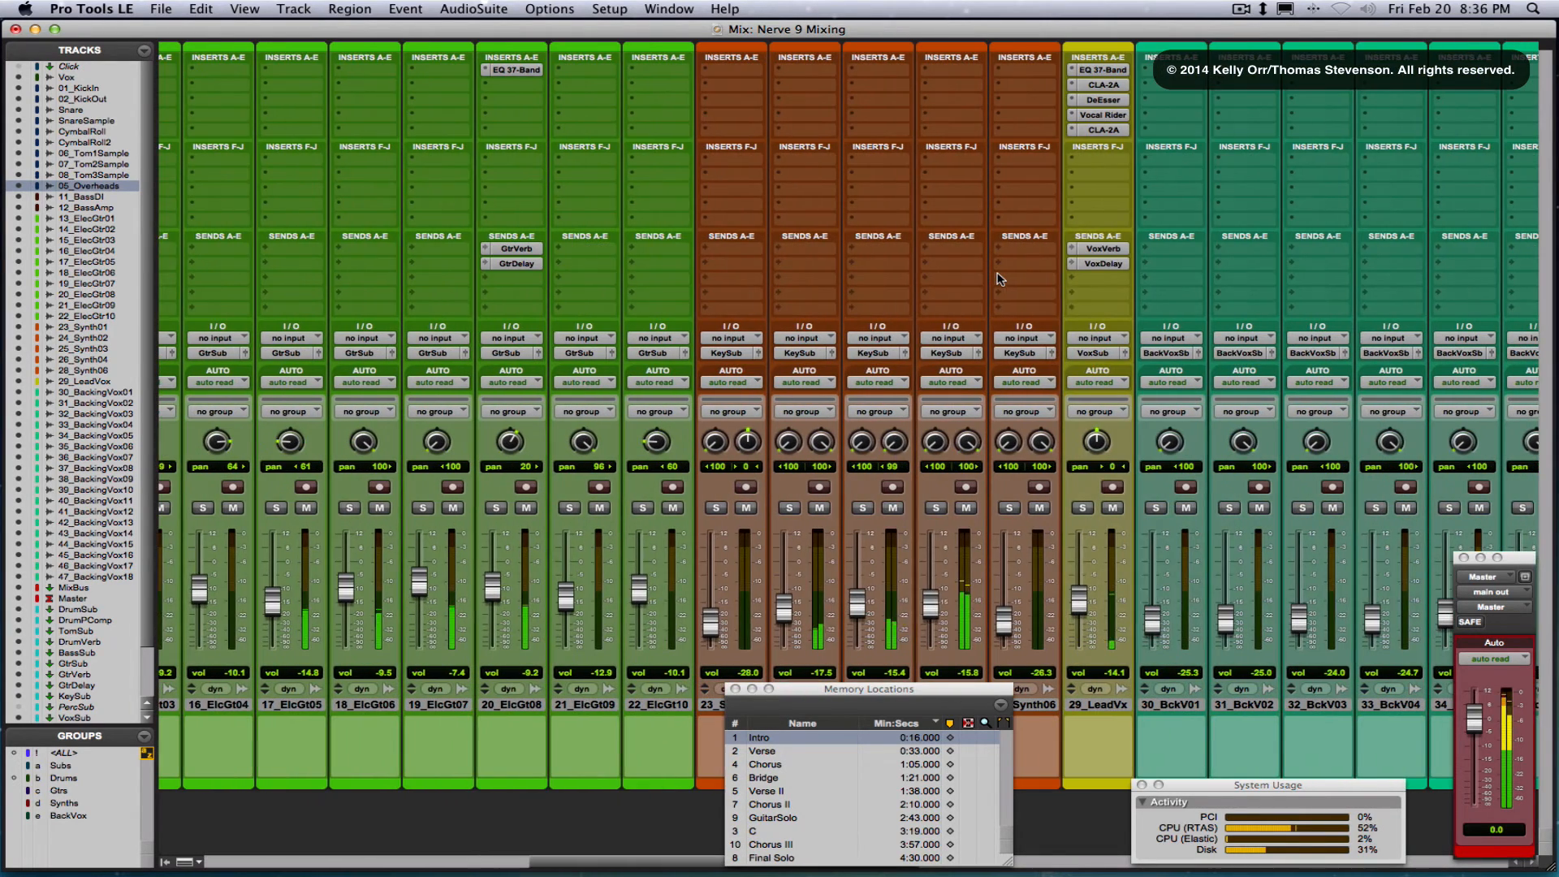
In the Master track's FabFilter Pro-Q 2, lower the 11557 Hz high shelf to +1.00 dB and close the plug-in window
scroll(1000, 278, right, 20)
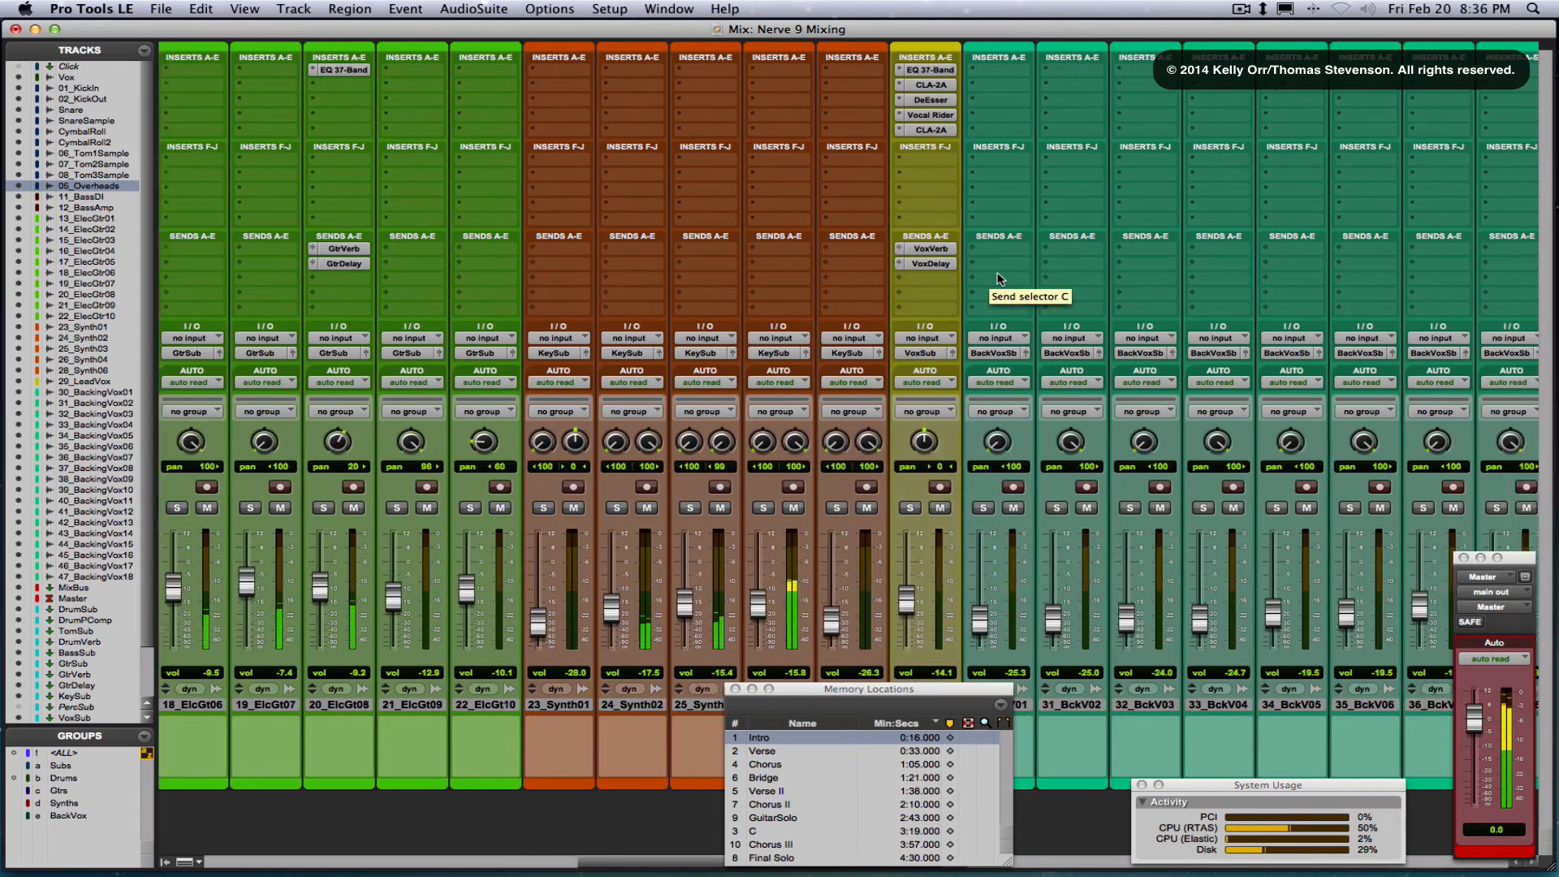
scroll(1000, 278, right, 10)
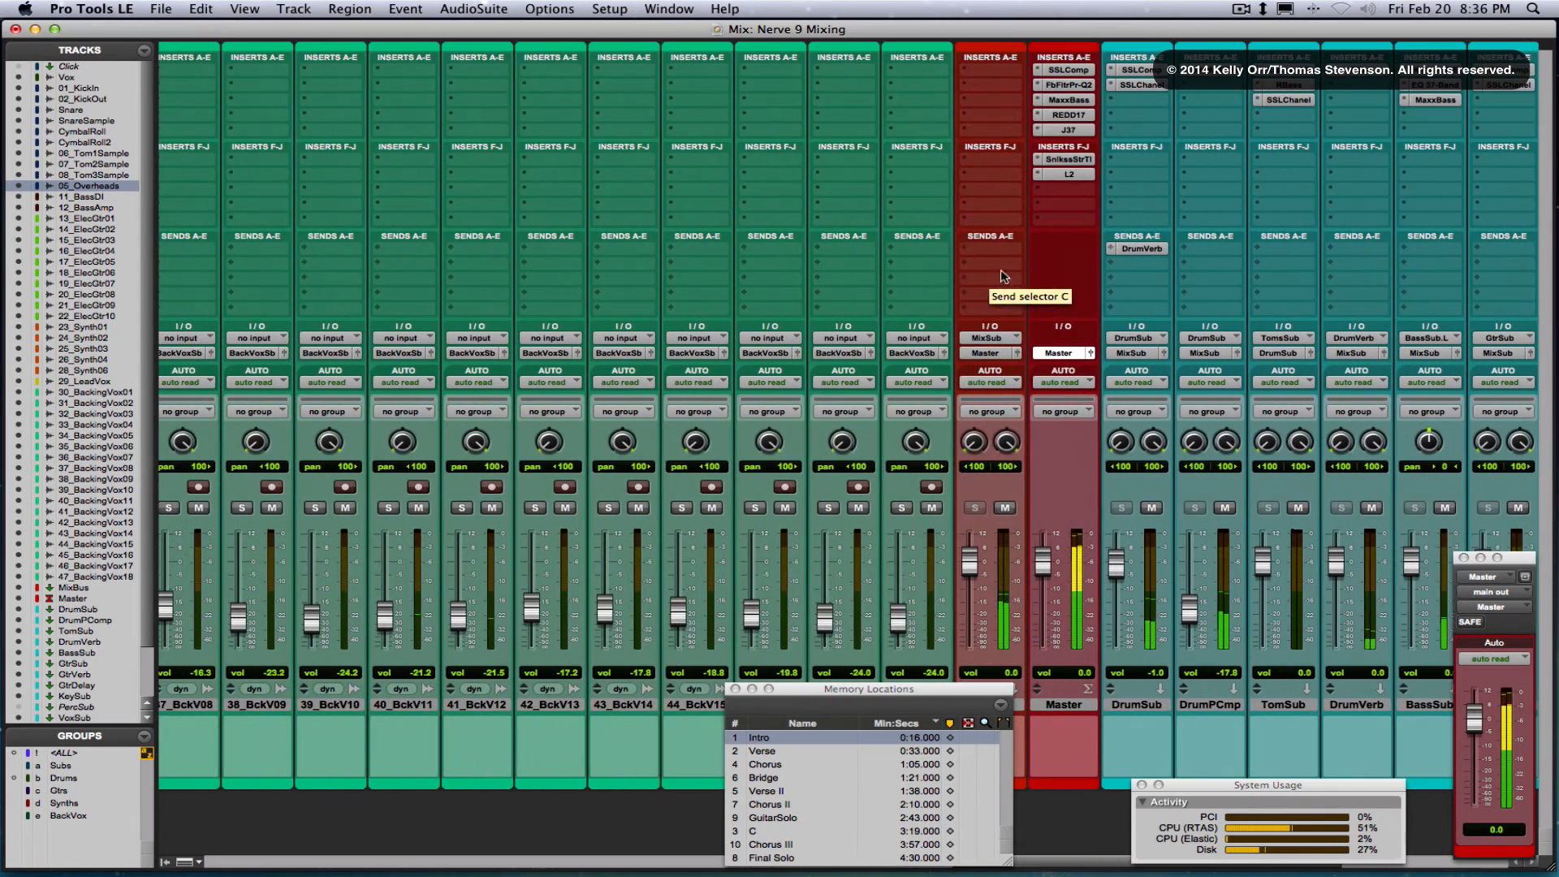
click(1056, 85)
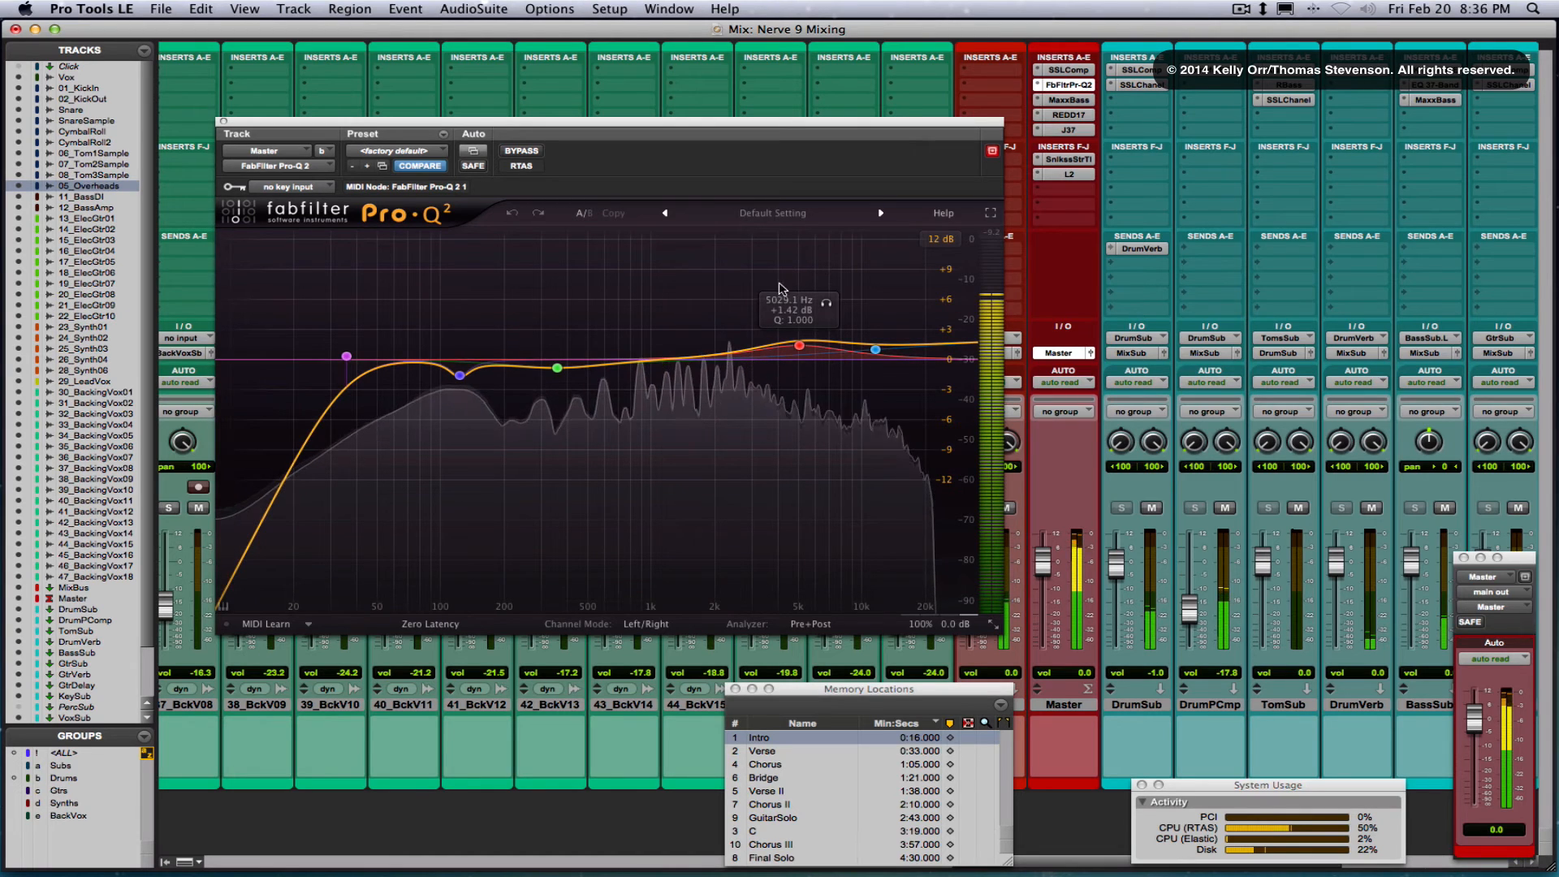
click(799, 346)
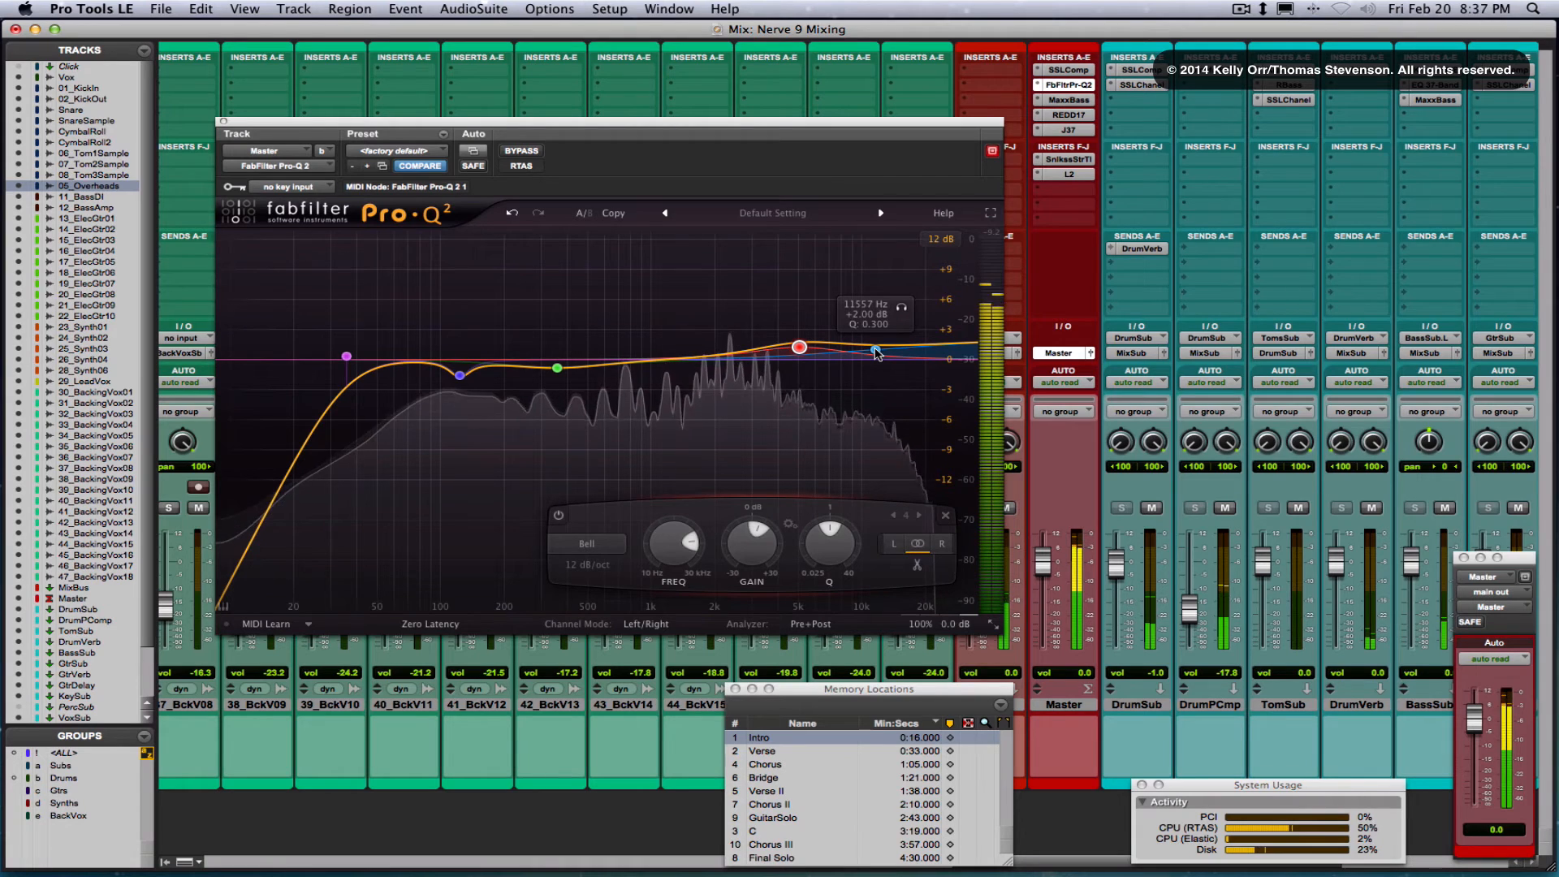
click(875, 350)
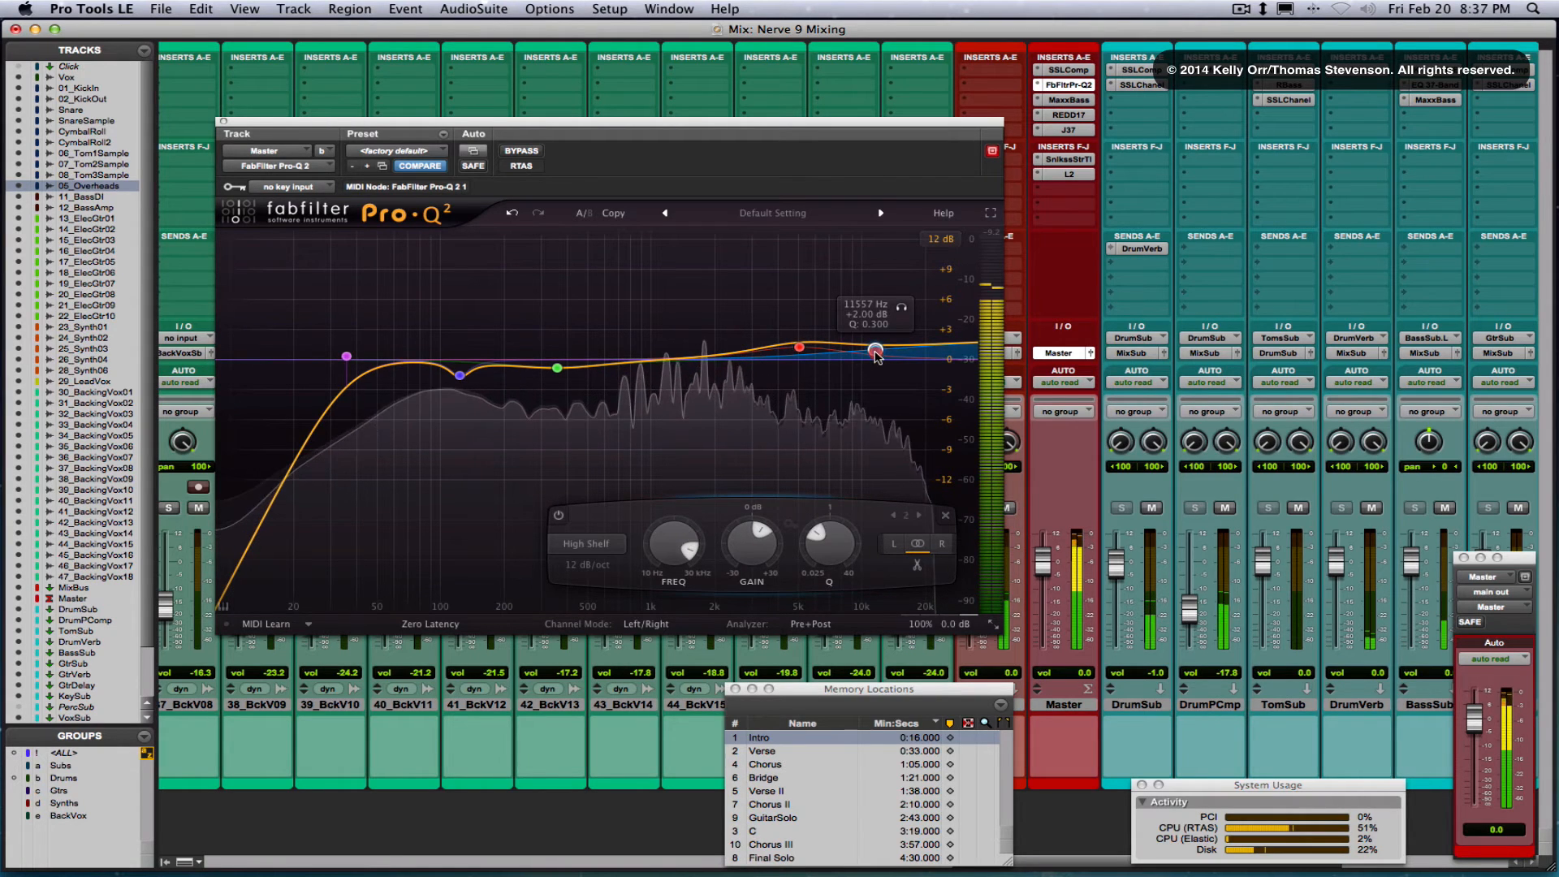
drag(877, 357, 877, 367)
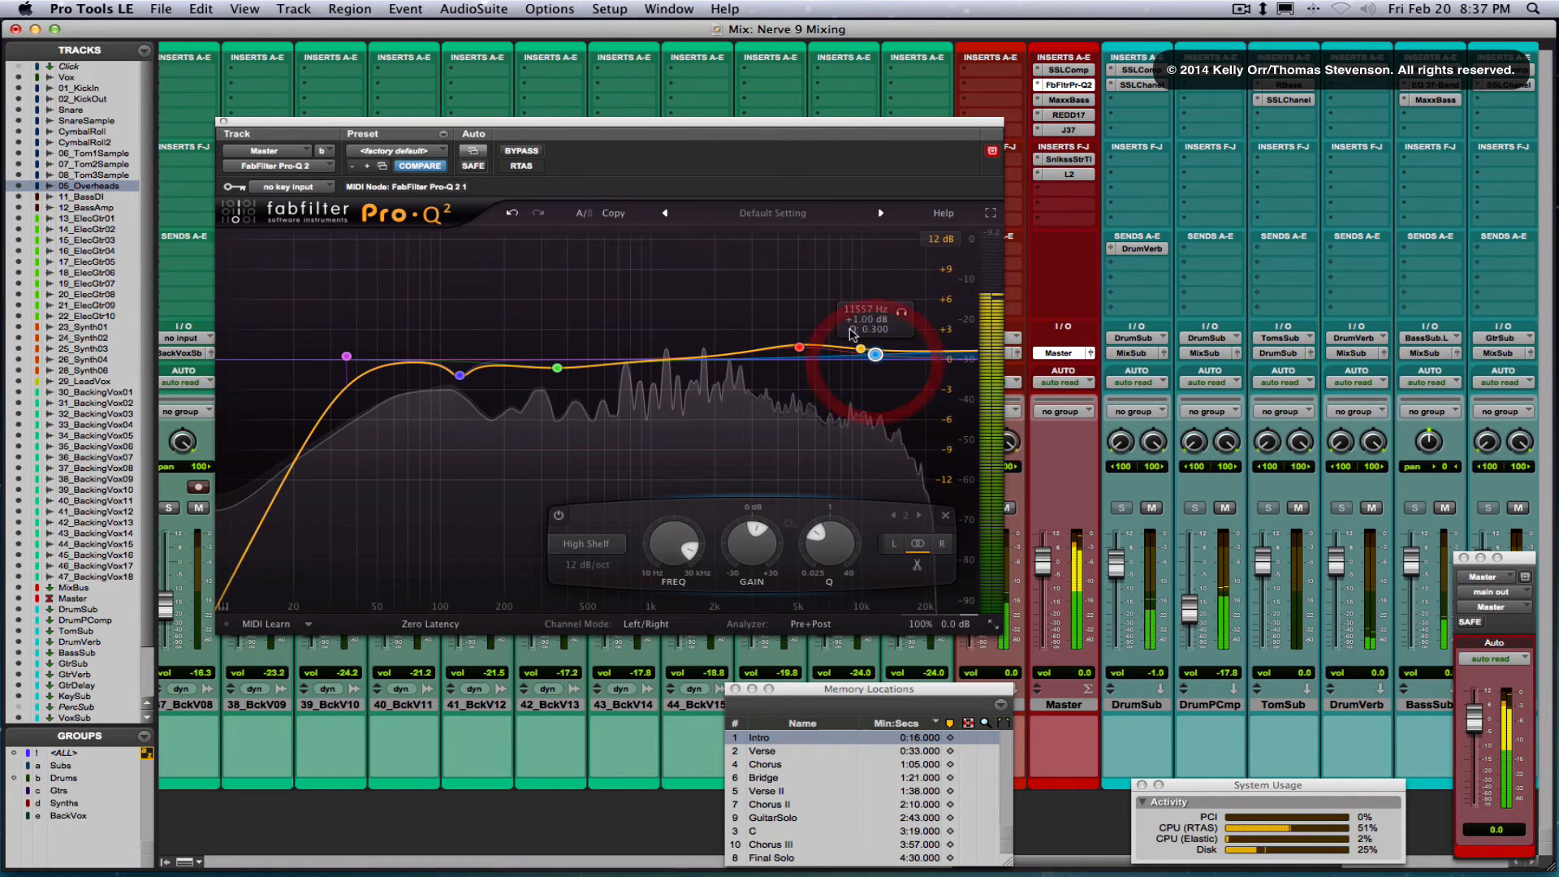
click(221, 121)
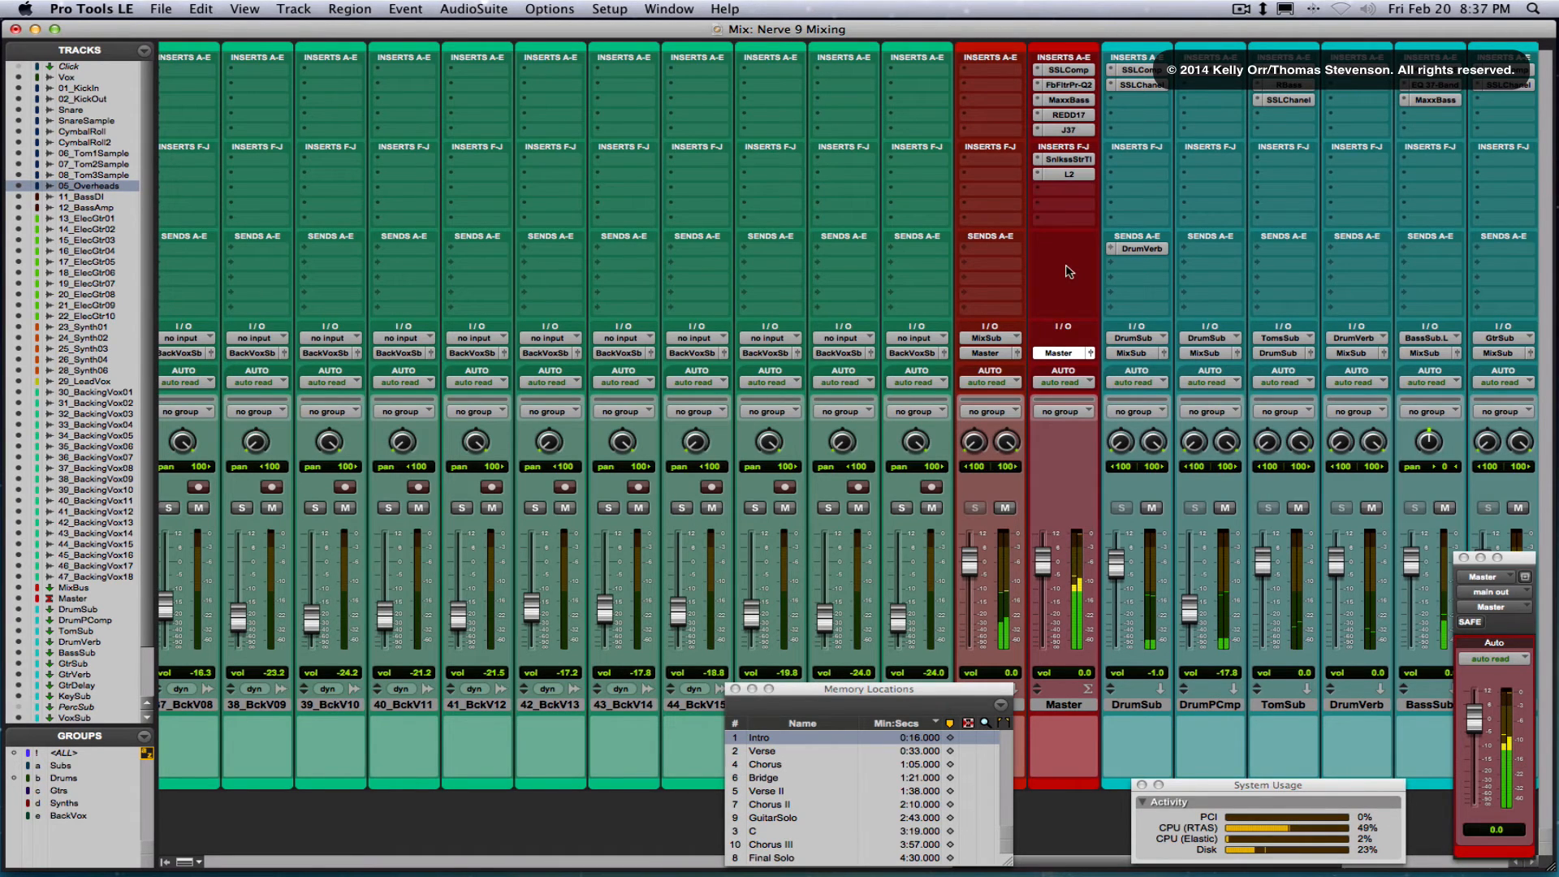
Insert an EQ 3 7-Band plug-in on the MixBus track and set its HF band frequency to 20.00 kHz
scroll(1070, 266, right, 8)
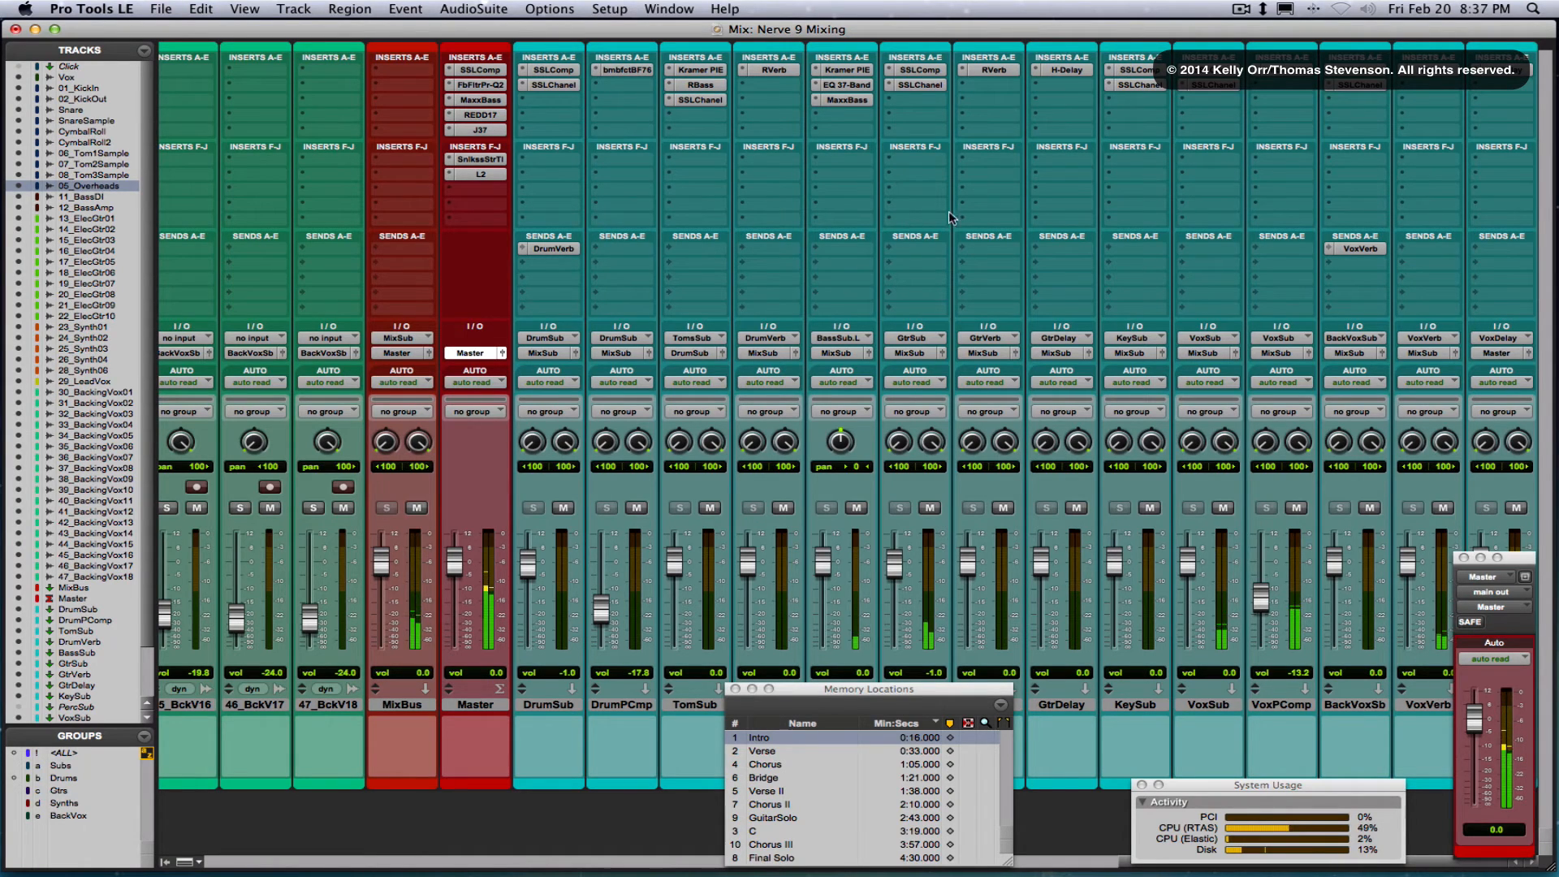
click(402, 70)
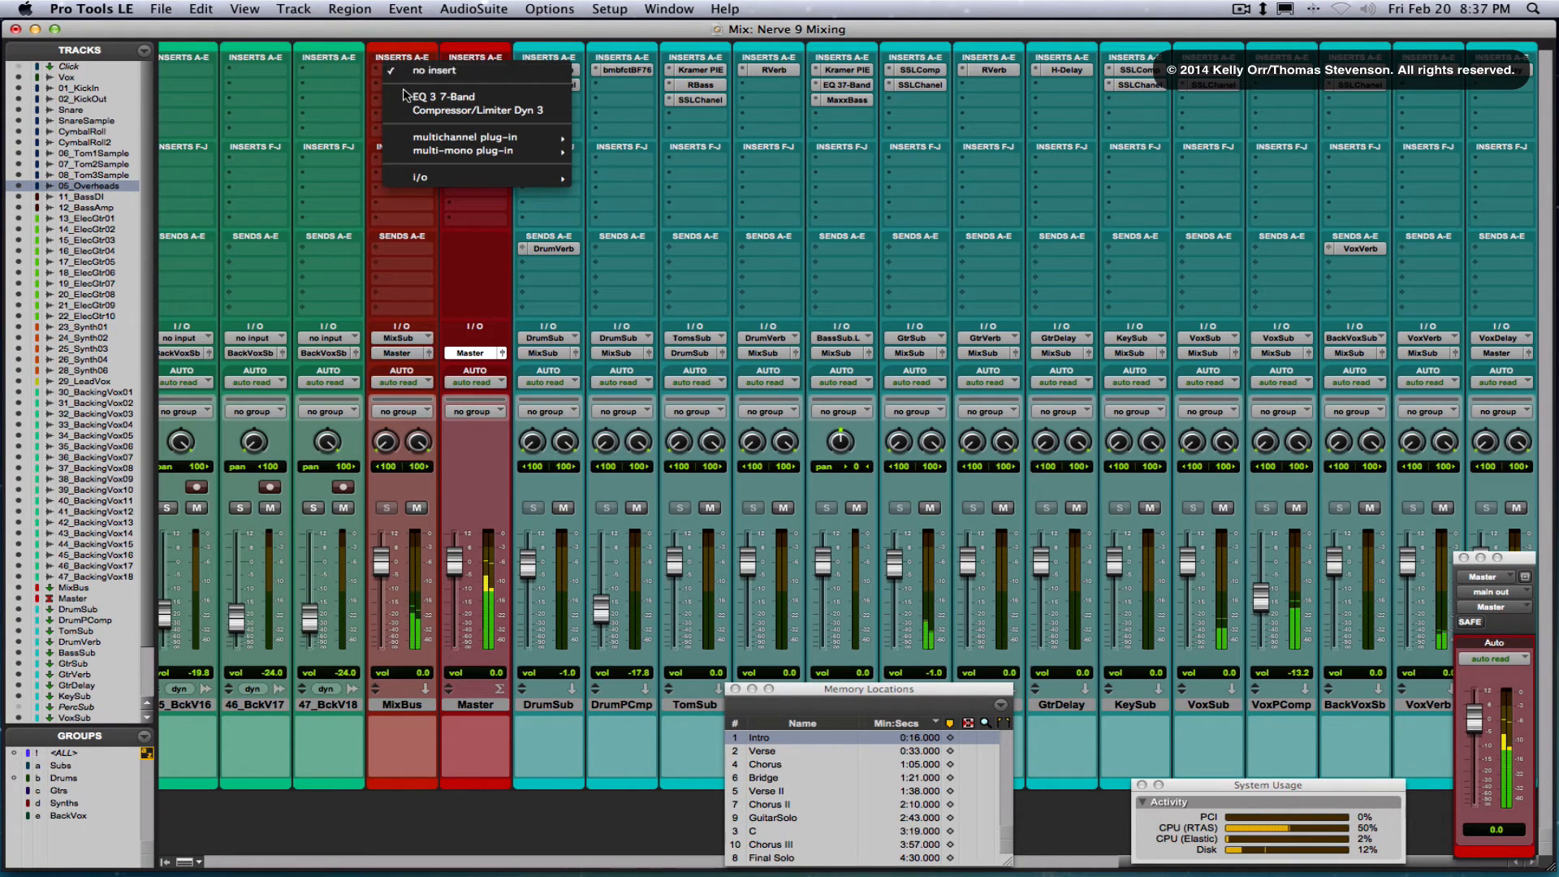
click(426, 96)
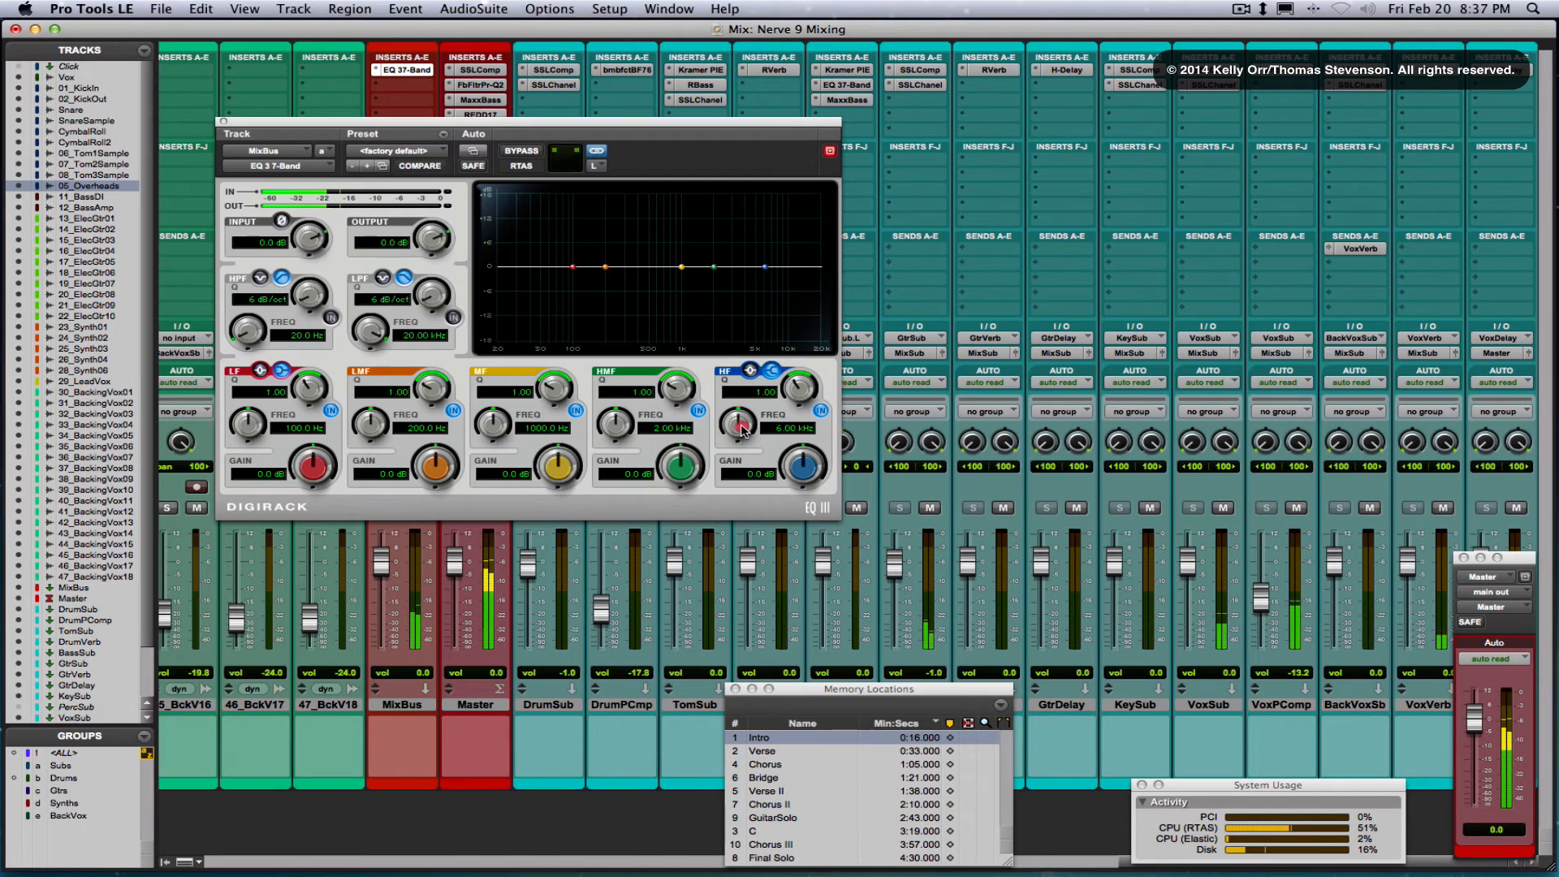
drag(742, 429, 742, 331)
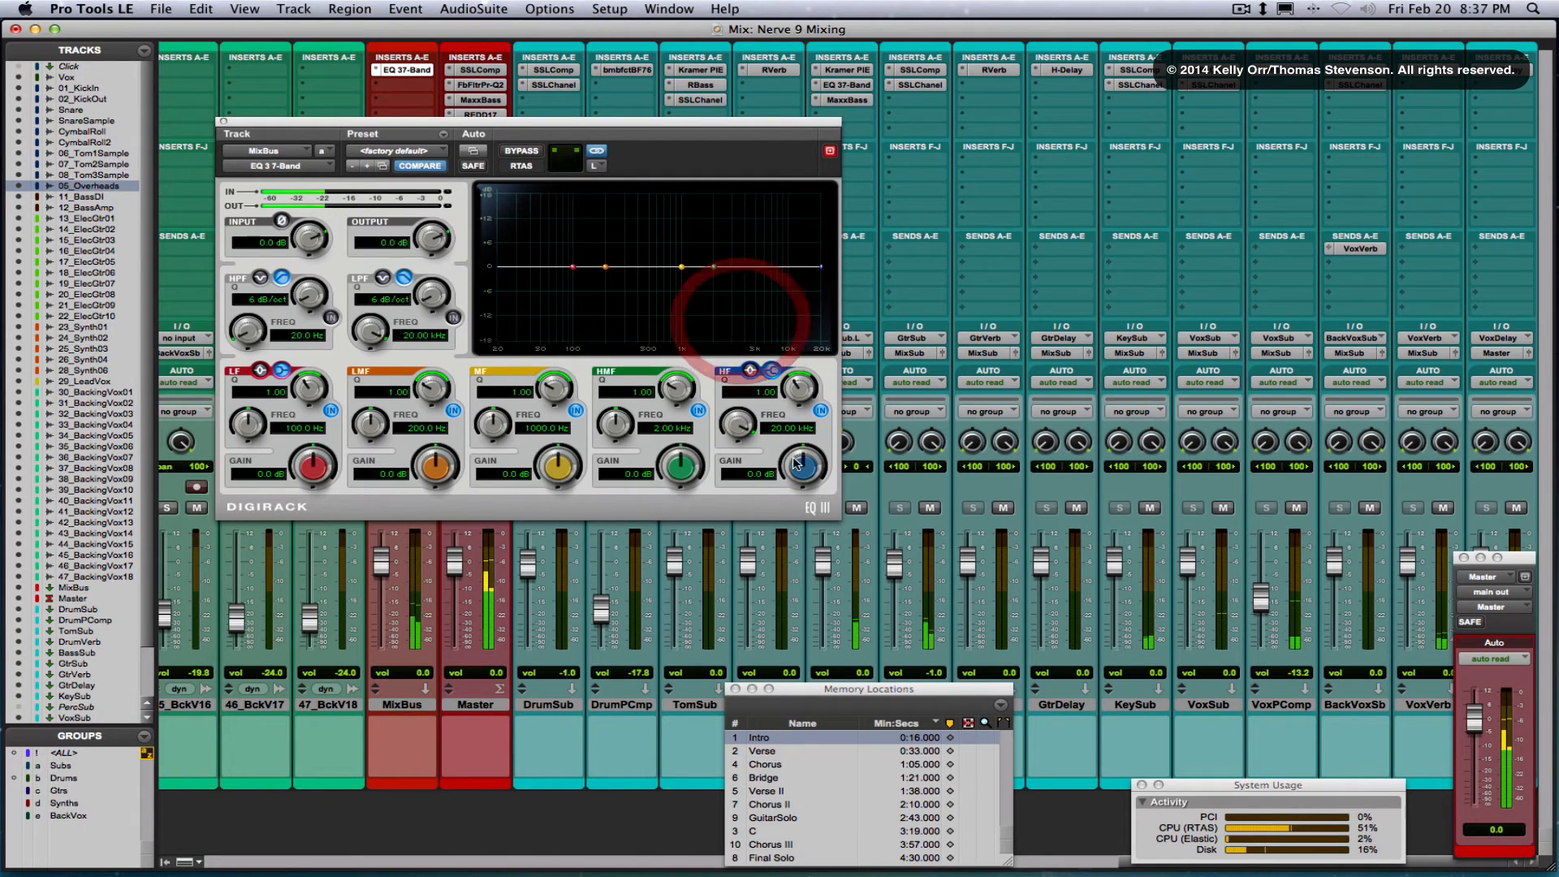
Enable the MixBus EQ's low-pass filter at 12 dB/oct and 18.52 kHz, set the HF gain to -0.6 dB, and close the plug-in
click(455, 319)
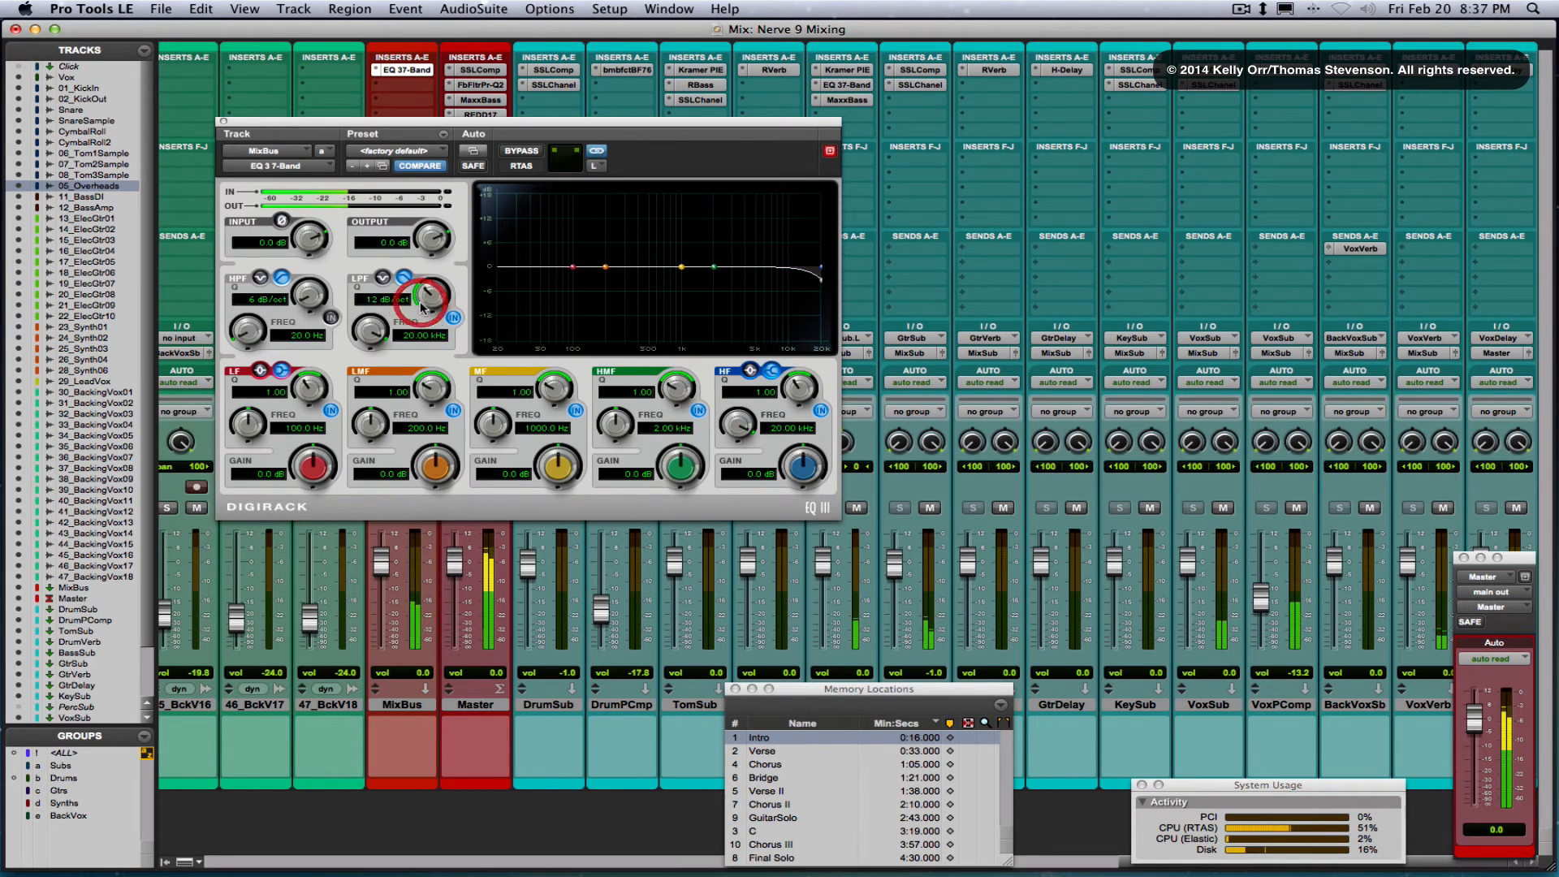
drag(376, 331, 379, 325)
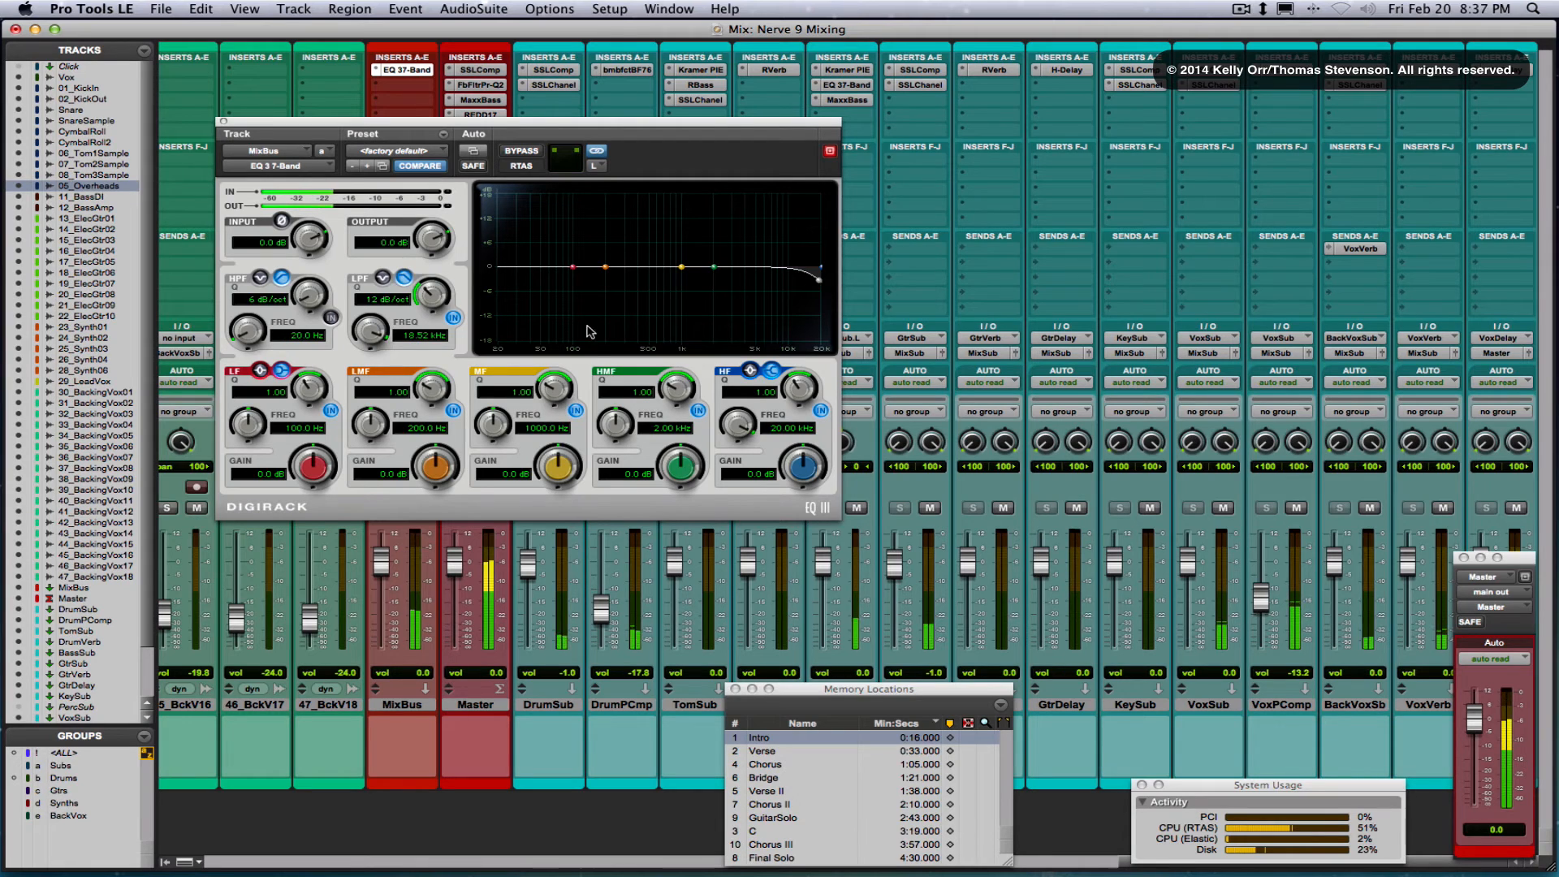
click(520, 154)
click(519, 154)
drag(791, 452, 791, 454)
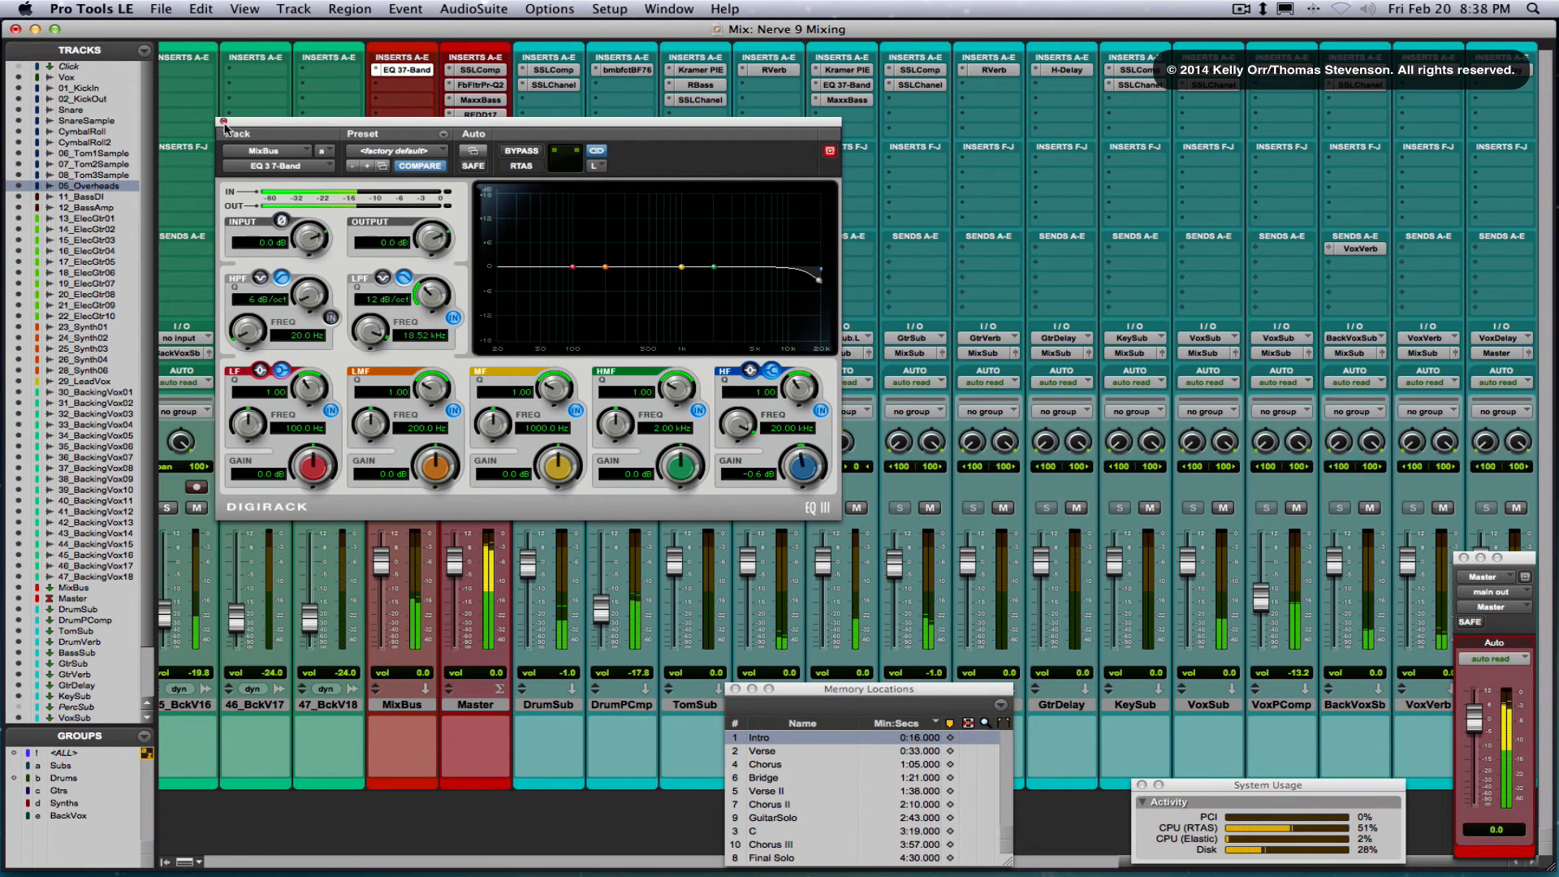
click(223, 121)
Lower the 17_ElcGt05 fader to -15.1 dB and the 18_ElcGt06 fader to -11.1 dB
scroll(403, 209, left, 2)
scroll(403, 210, left, 20)
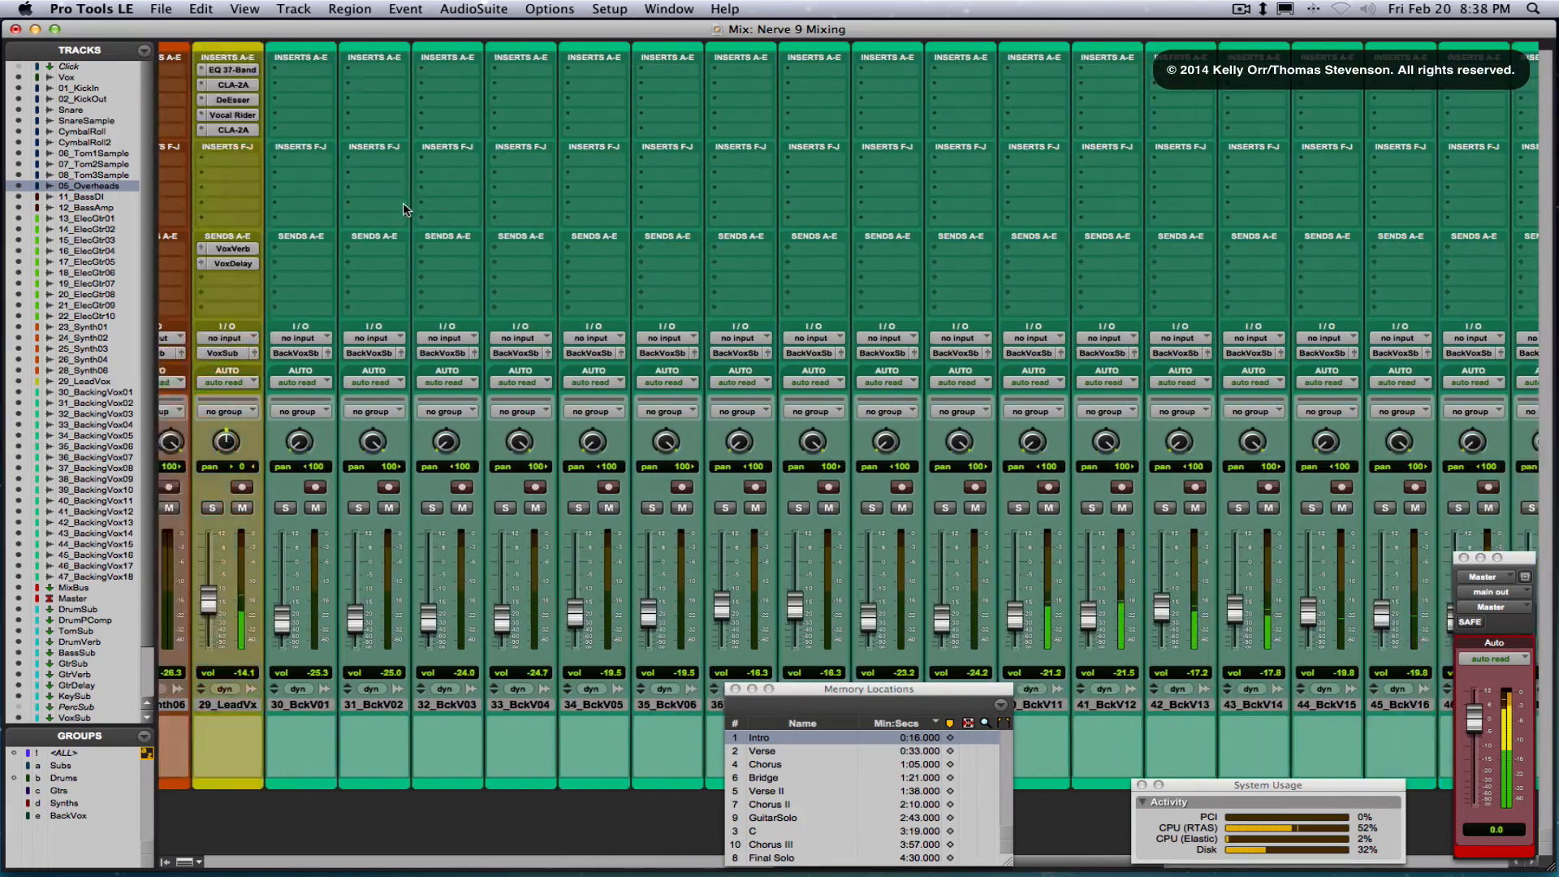
scroll(406, 209, left, 10)
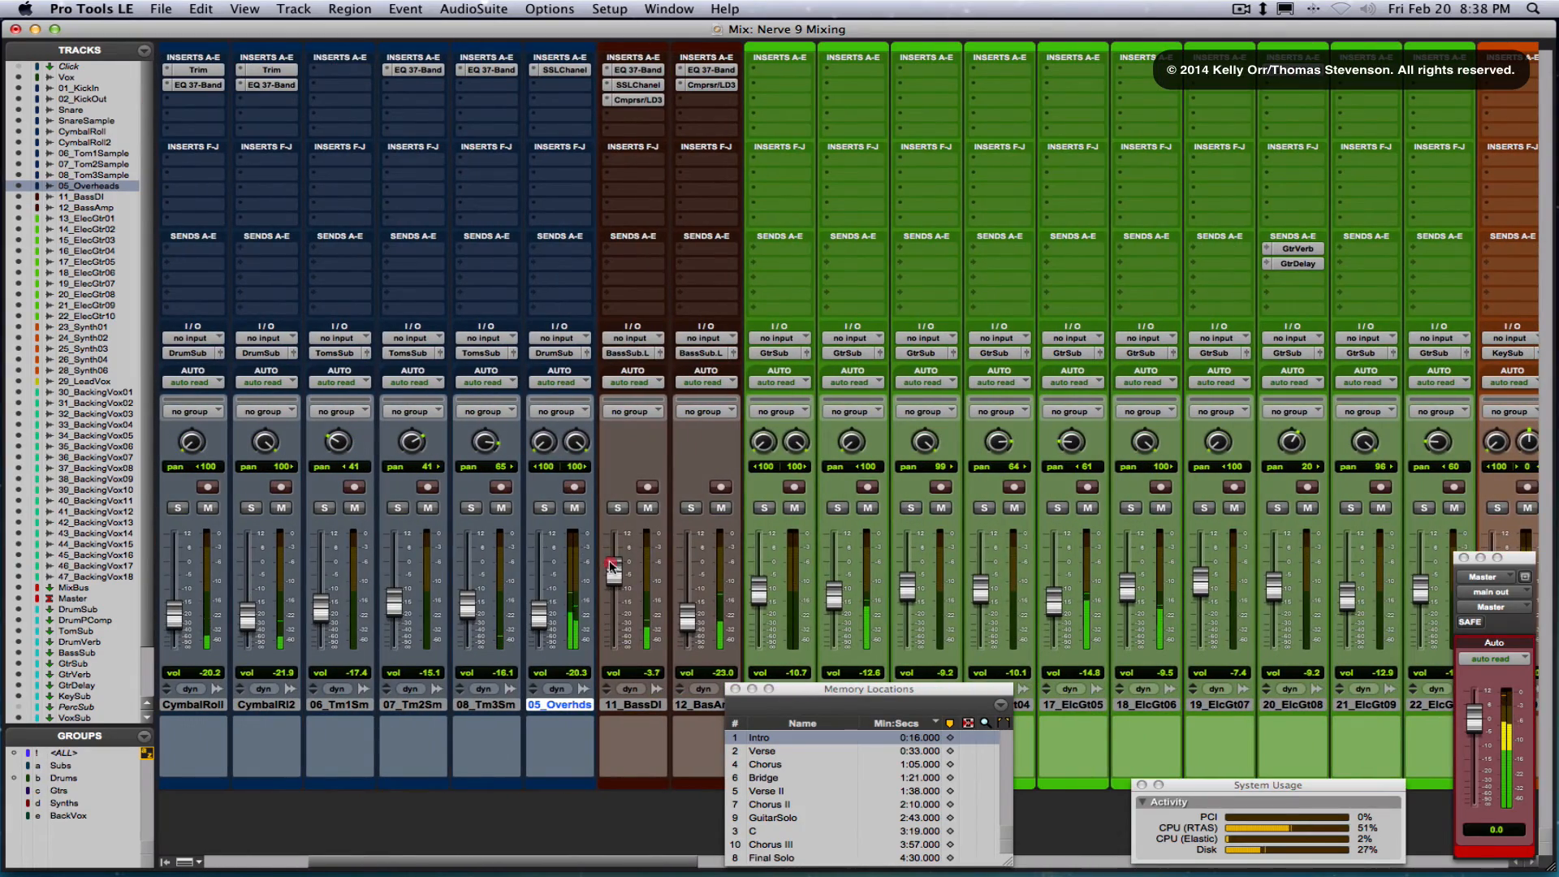
drag(610, 560, 611, 563)
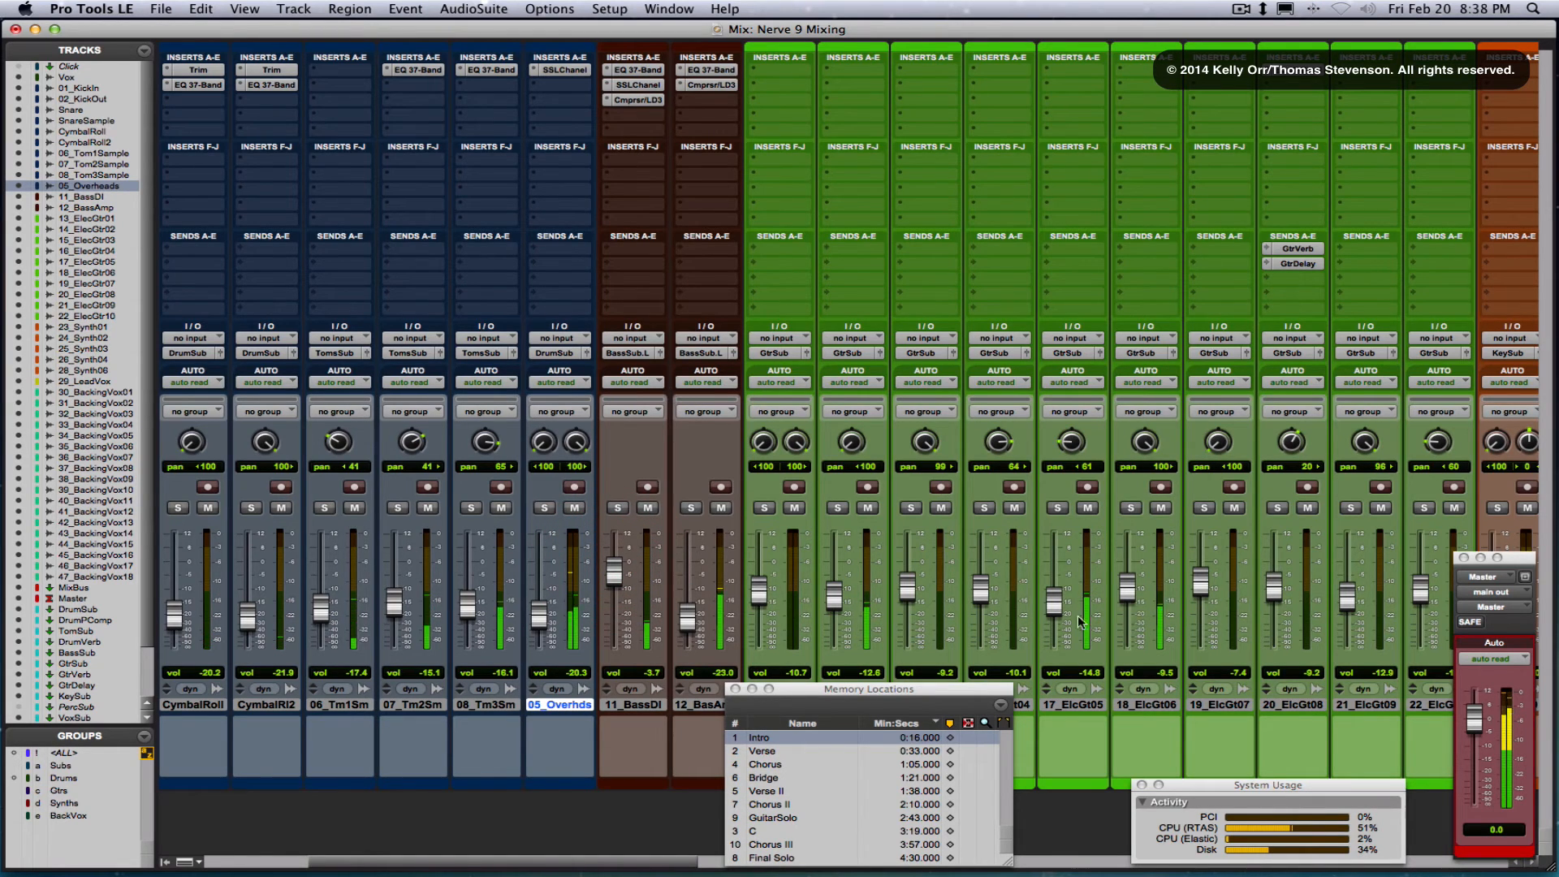
drag(1058, 606, 1128, 602)
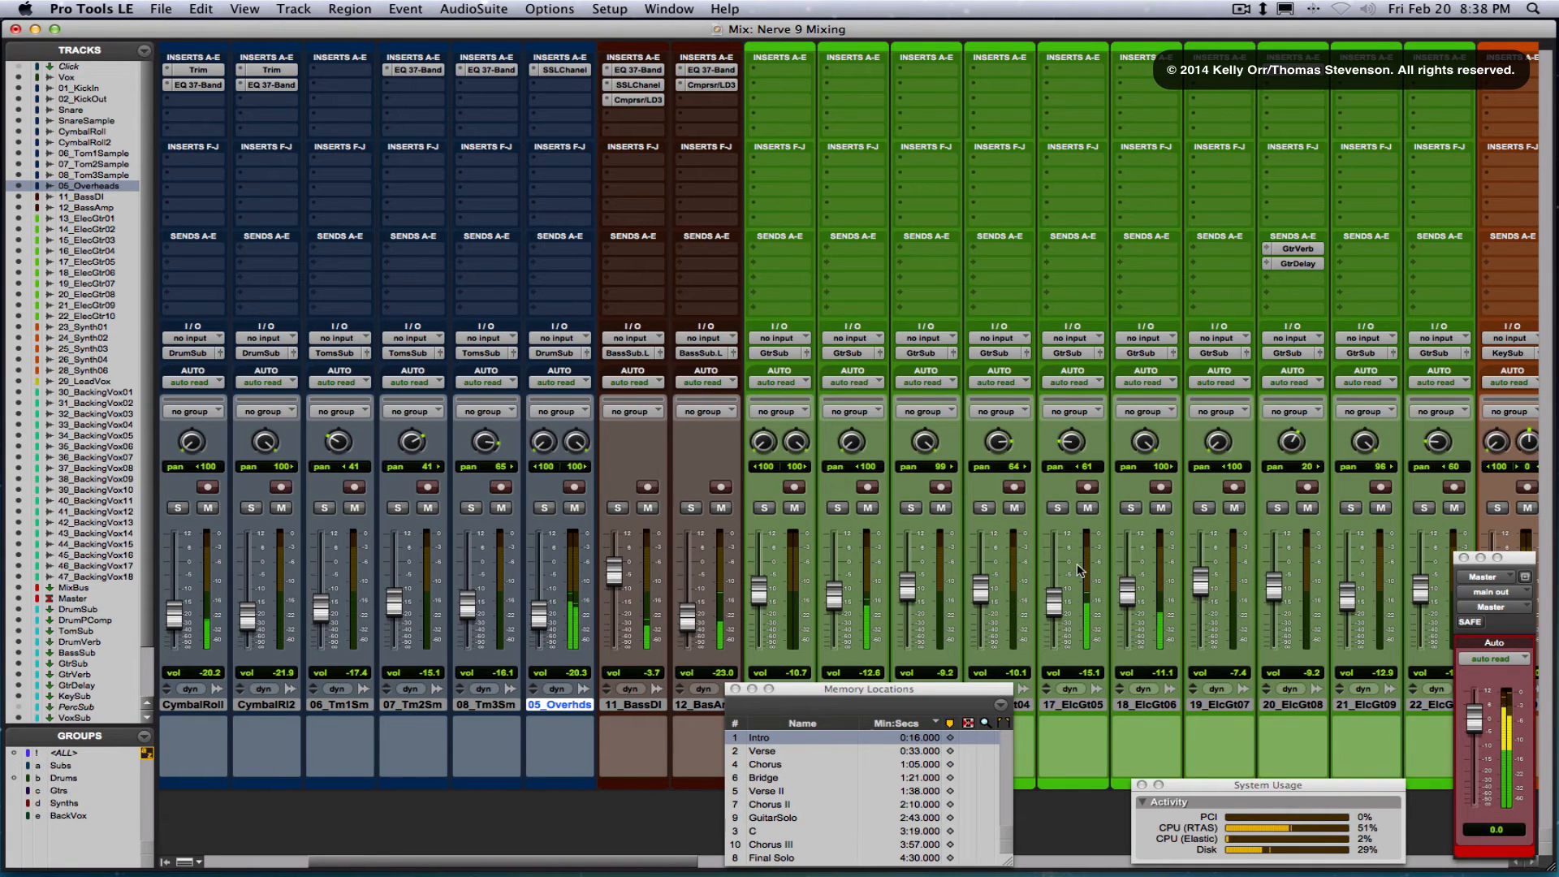
Set the drum faders to -15.1 dB for 01_KickIn, -17.5 dB for 02_KickOut, -13.2 dB for Tom2 and -17.5 dB for Tom3
scroll(1078, 571, left, 5)
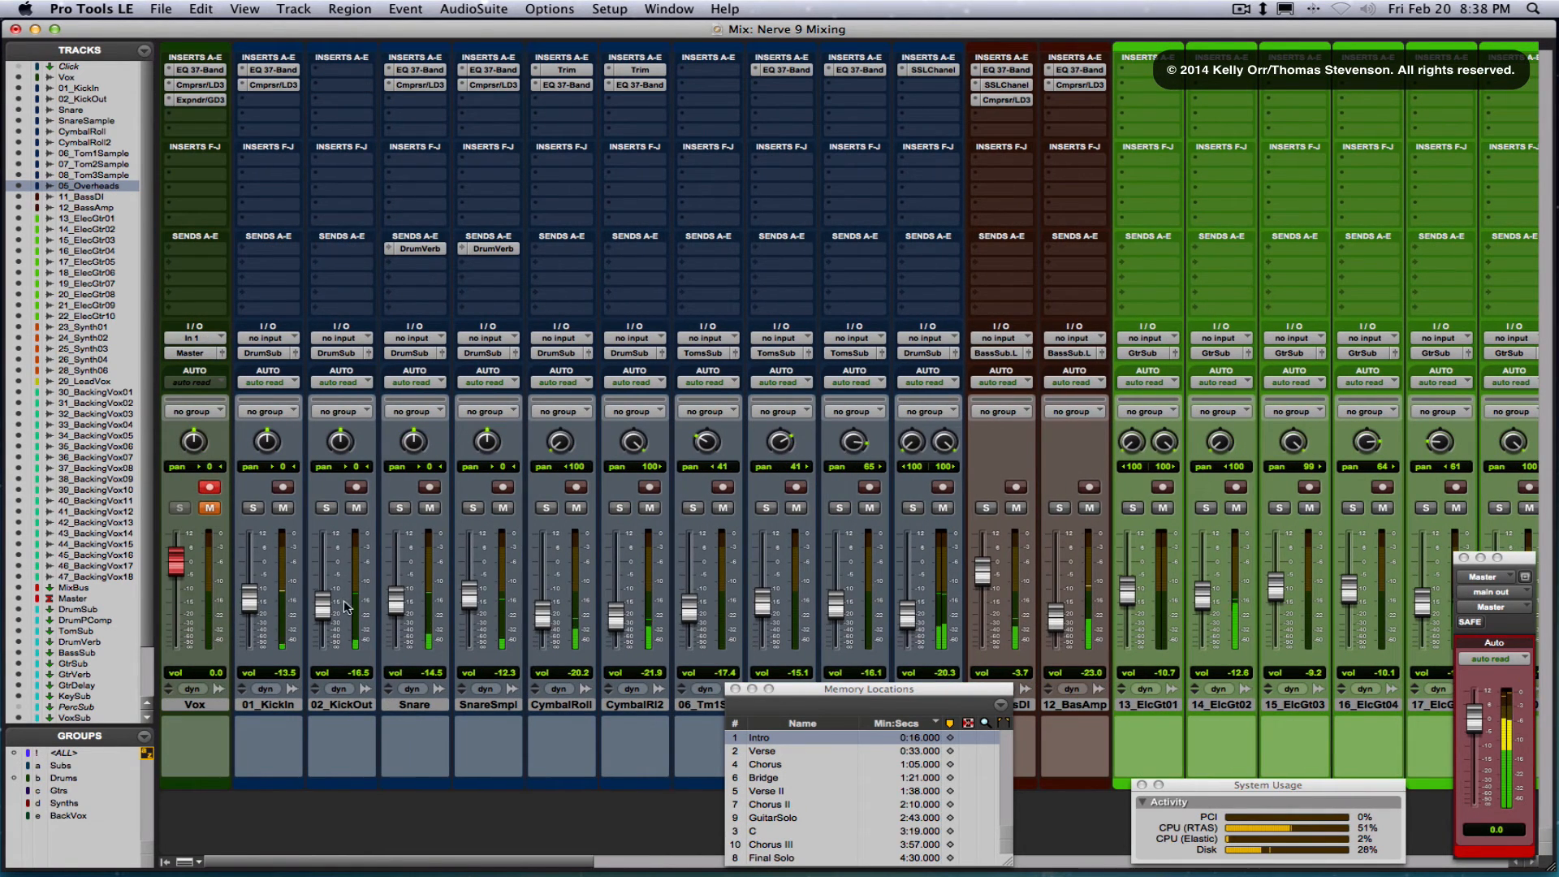
drag(322, 601, 322, 604)
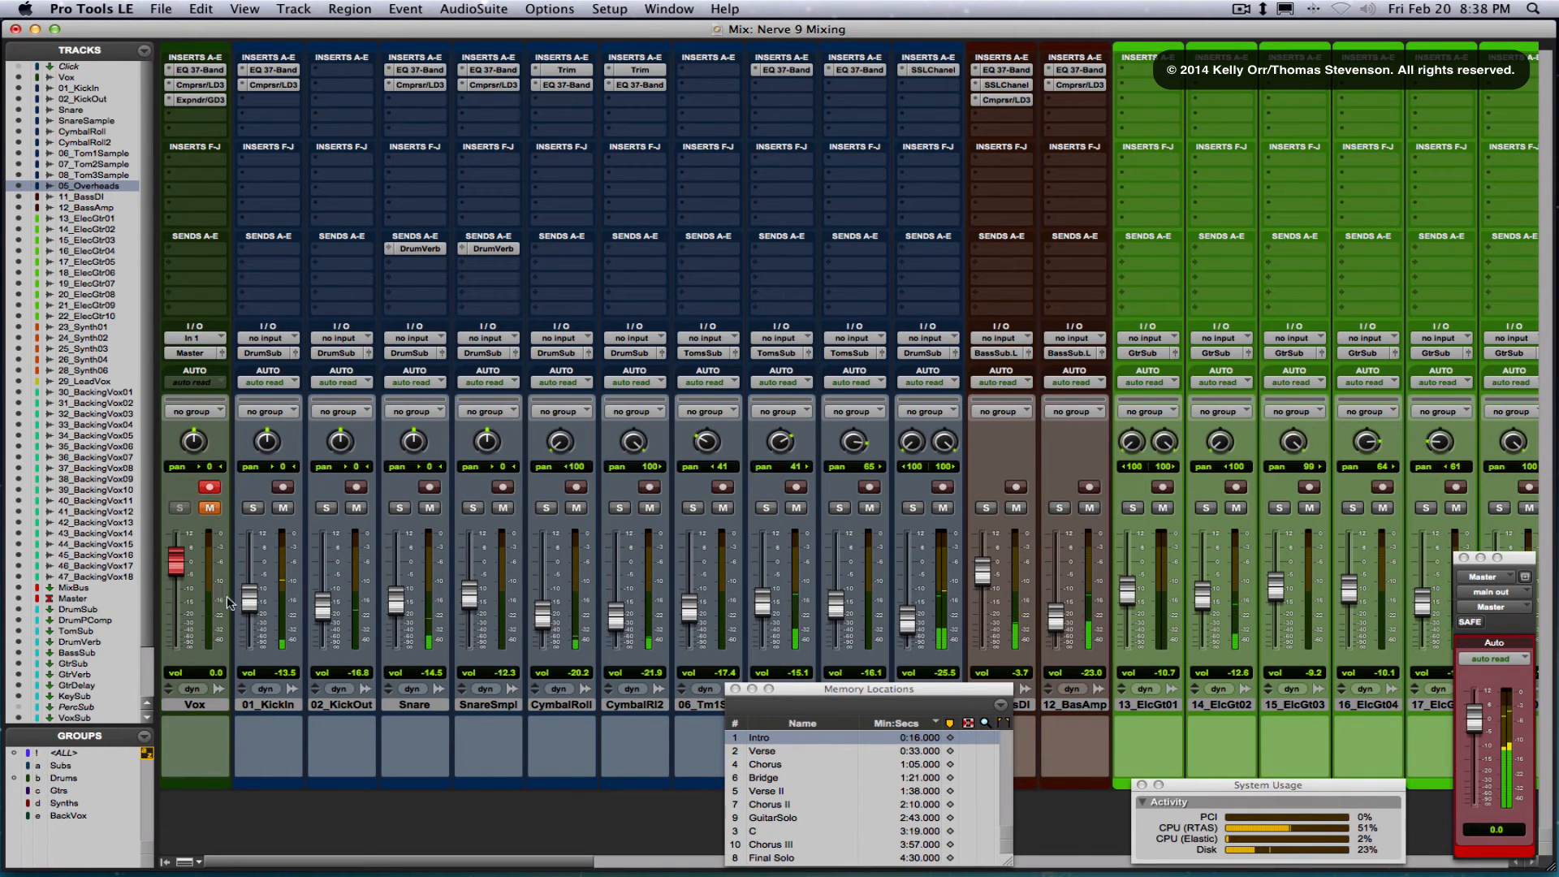
mouse_move(250, 599)
mouse_down()
mouse_move(300, 614)
mouse_move(250, 608)
mouse_up()
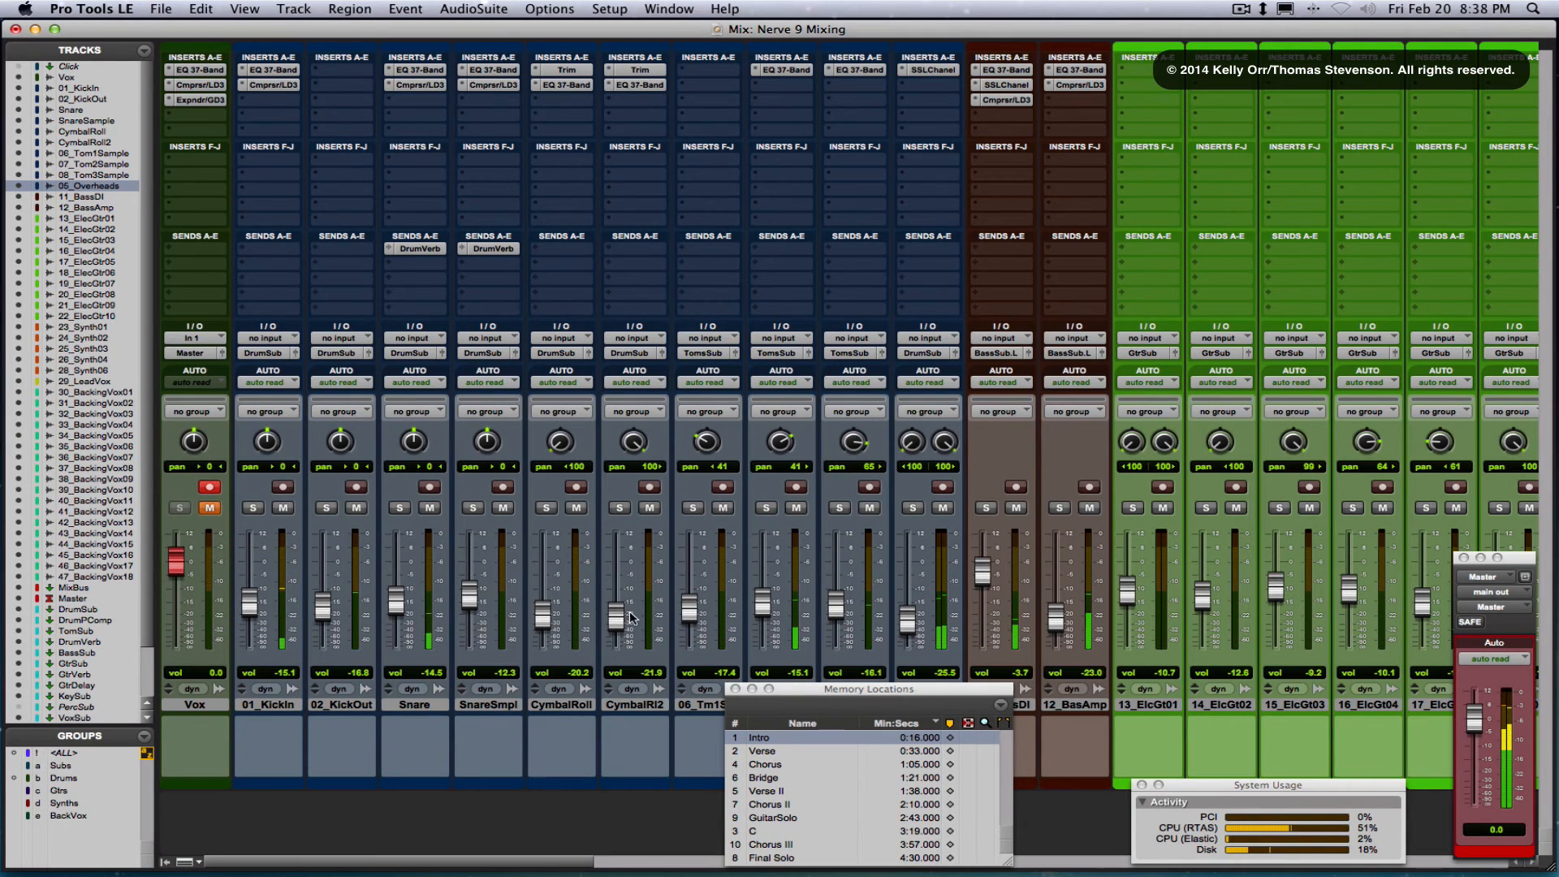
mouse_move(763, 610)
mouse_down()
mouse_move(835, 613)
mouse_move(766, 604)
mouse_up()
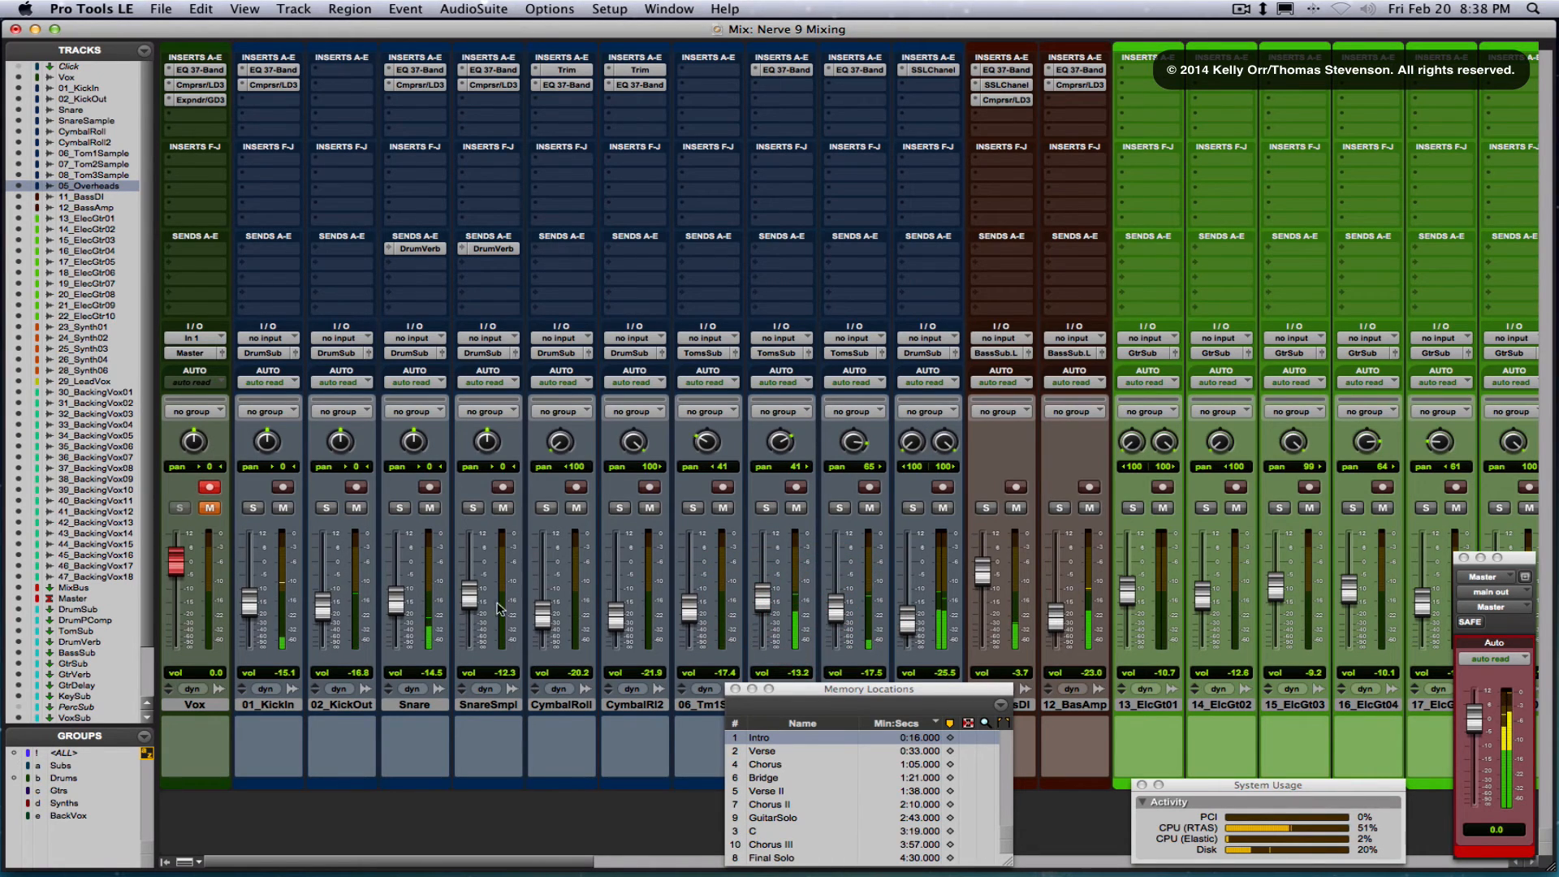
drag(324, 611, 324, 617)
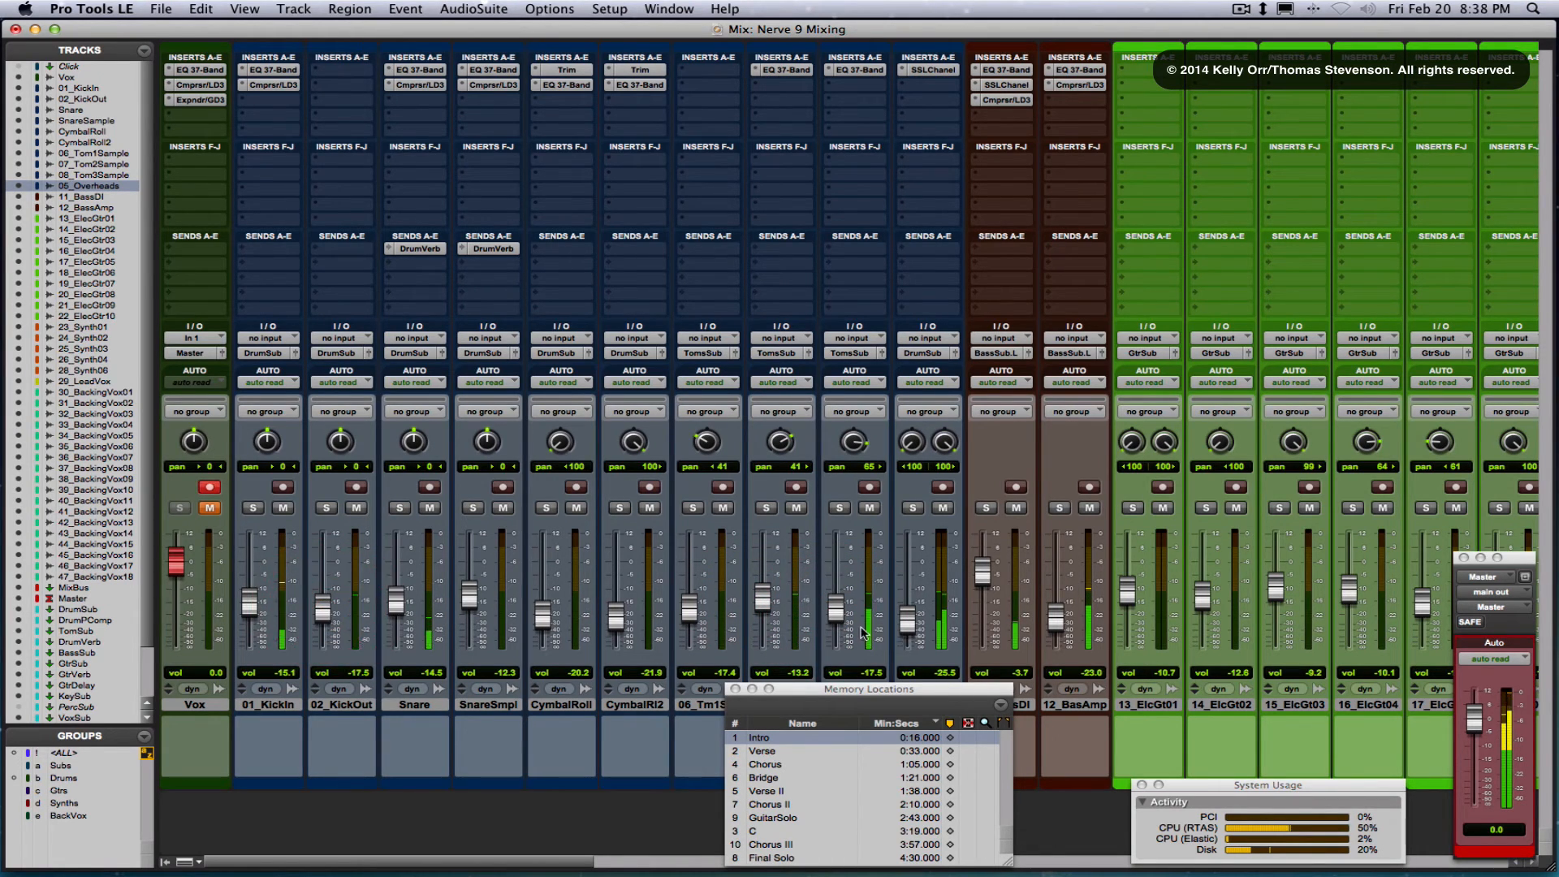
Reduce the HF gain of the Tom2 sample track's EQ to 1.1 dB and close the plug-in window
click(795, 73)
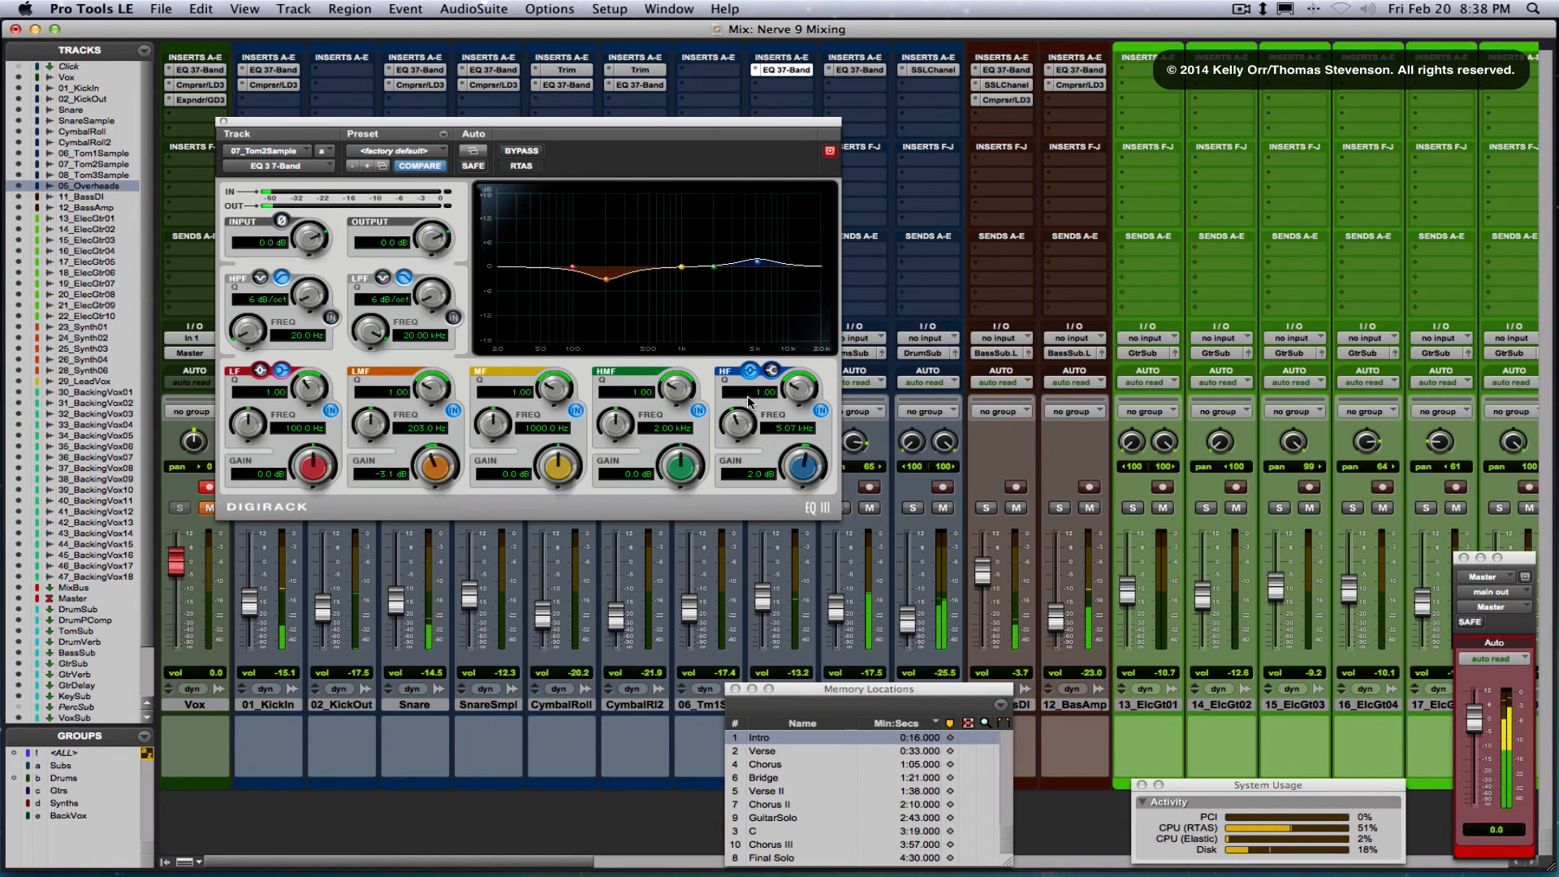
drag(806, 461, 806, 468)
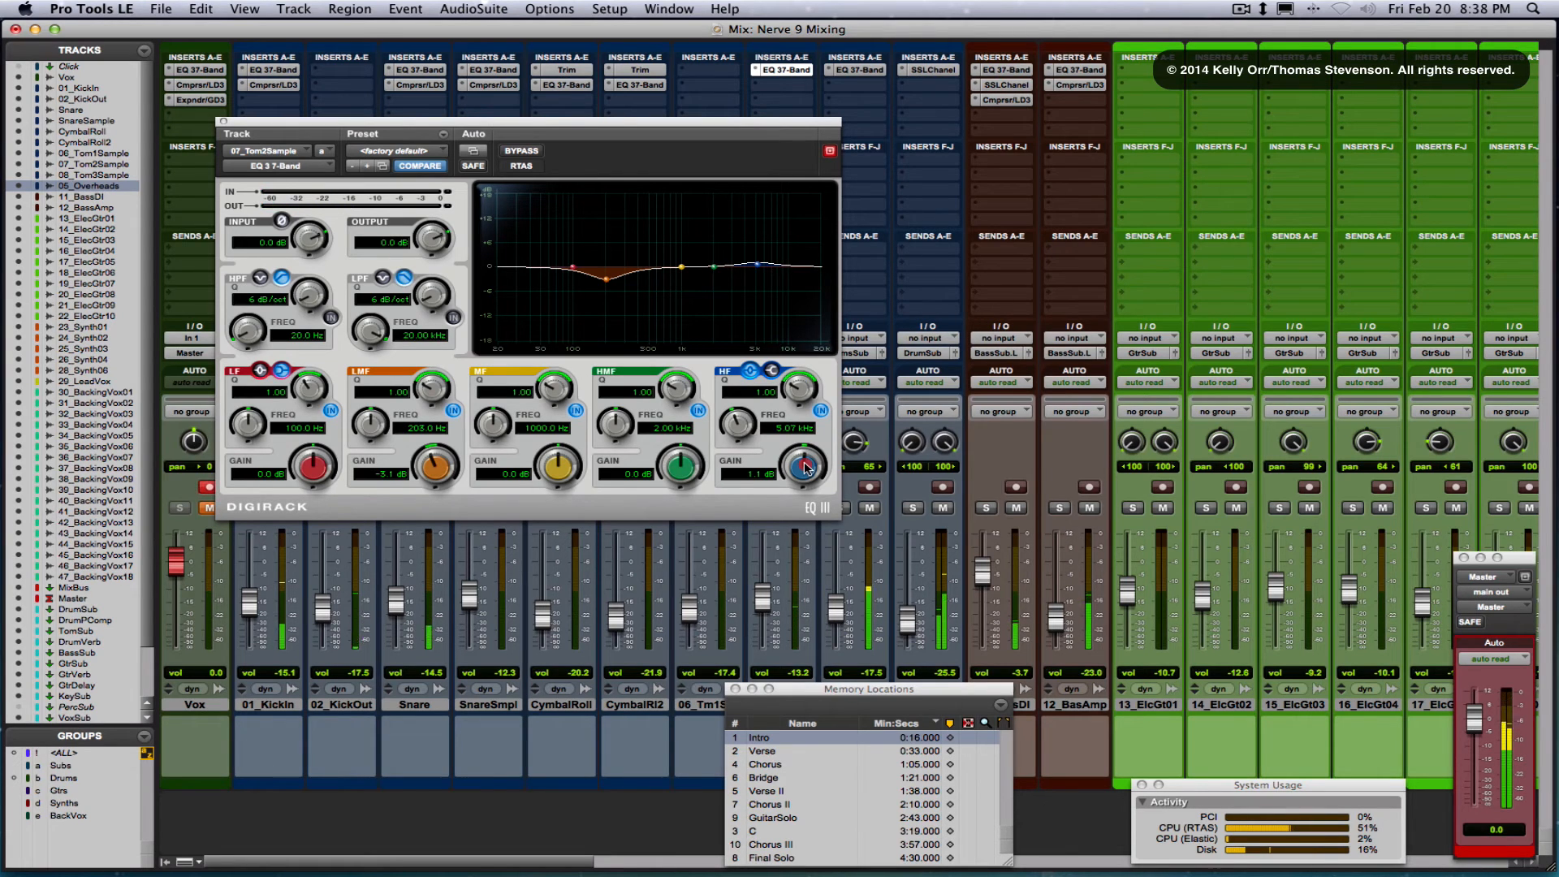
click(224, 121)
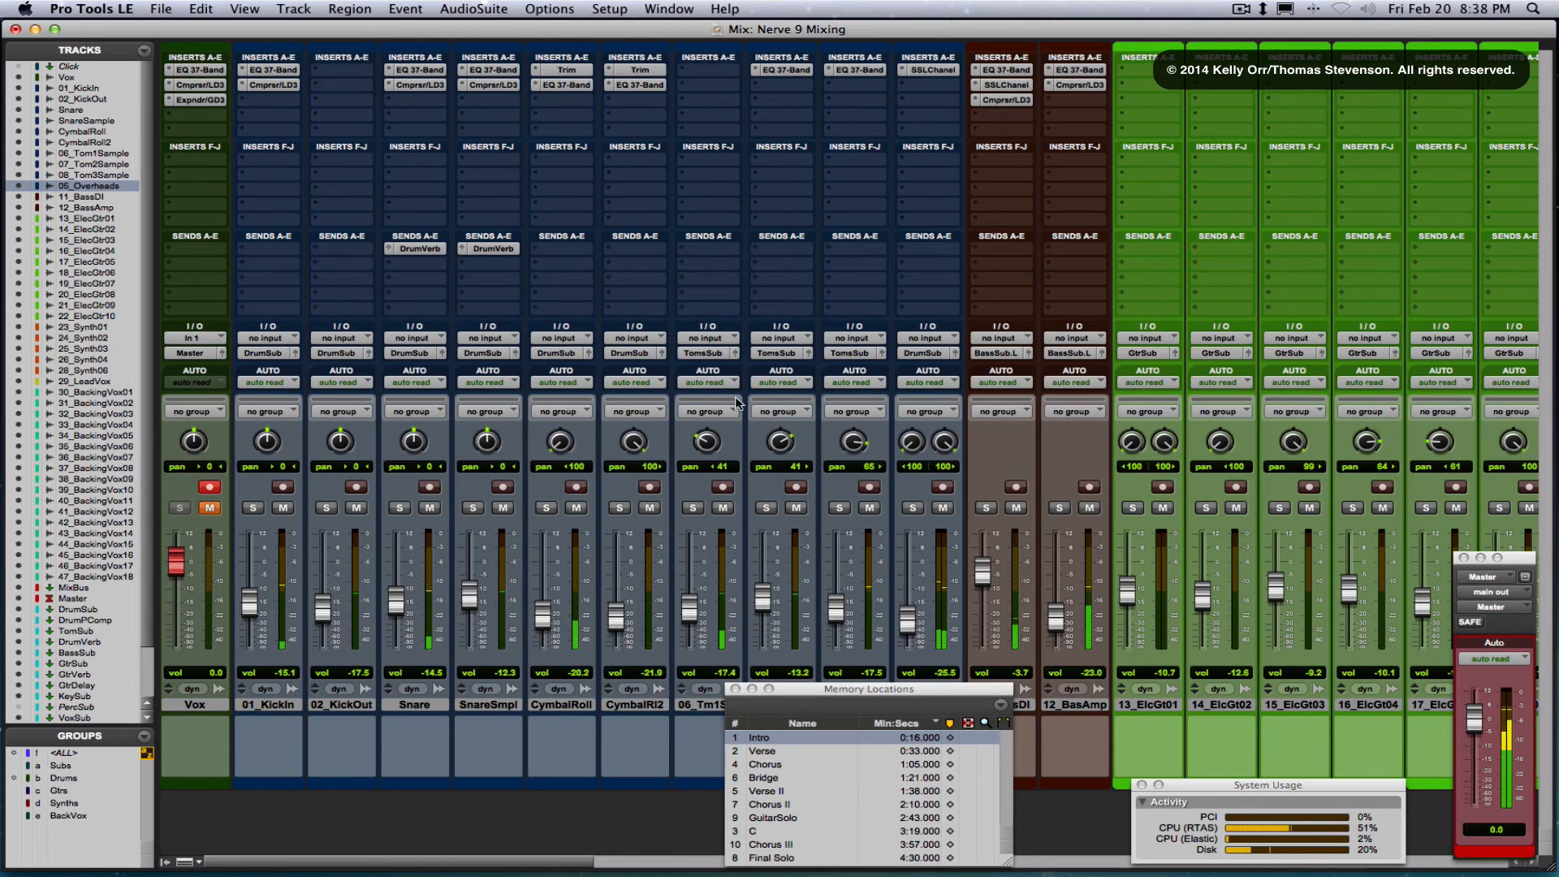
Look over the remaining mixer channels, then examine the drum, guitar, synth and backing vocal tracks in the Edit window
scroll(1032, 430, right, 10)
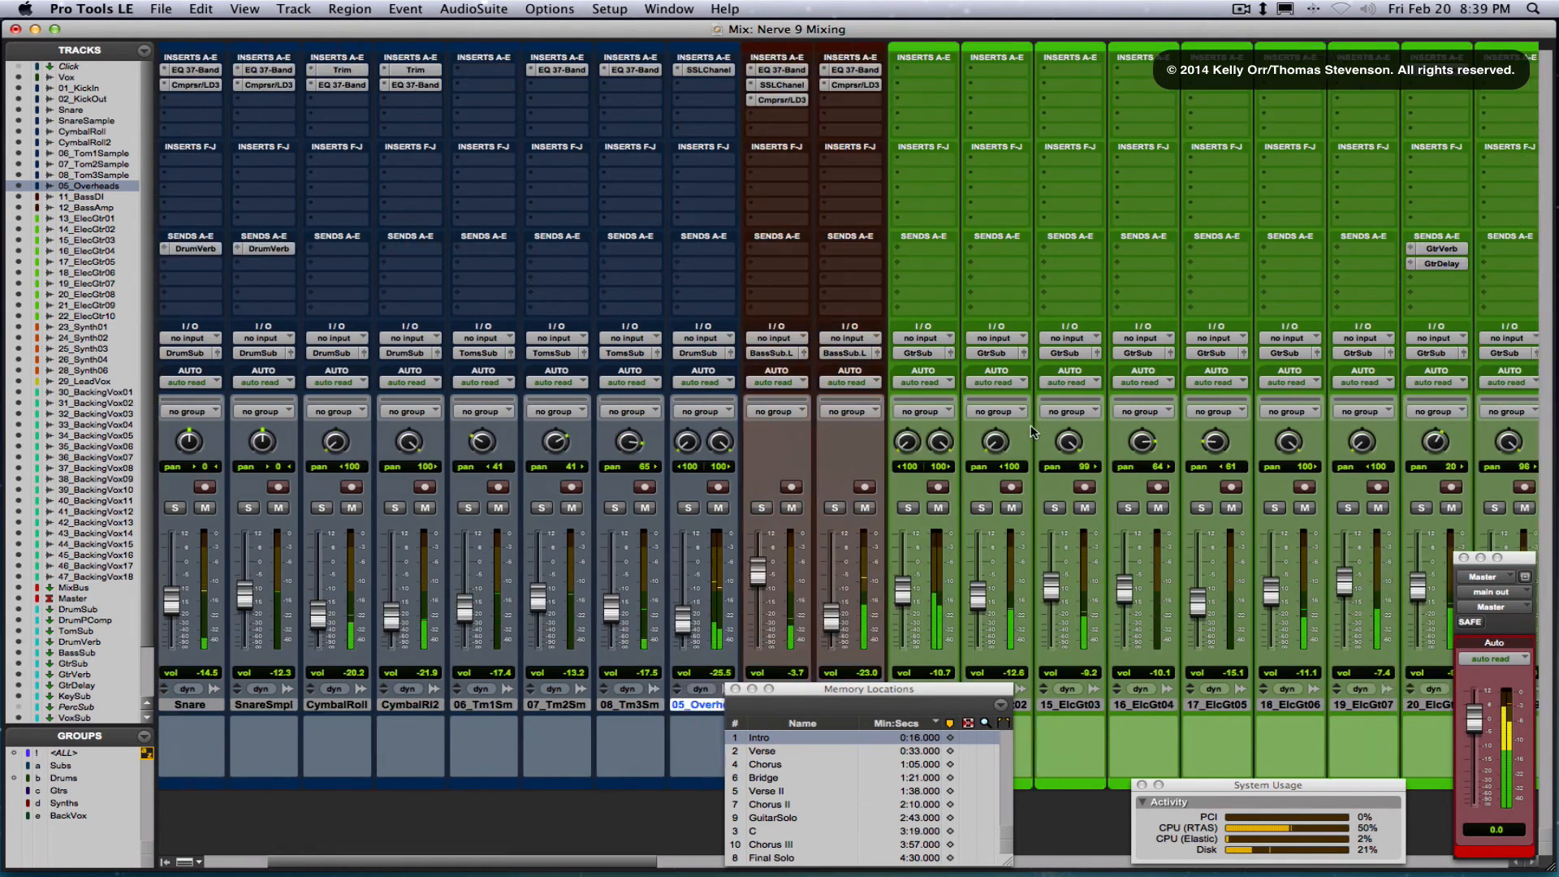
scroll(1031, 430, right, 15)
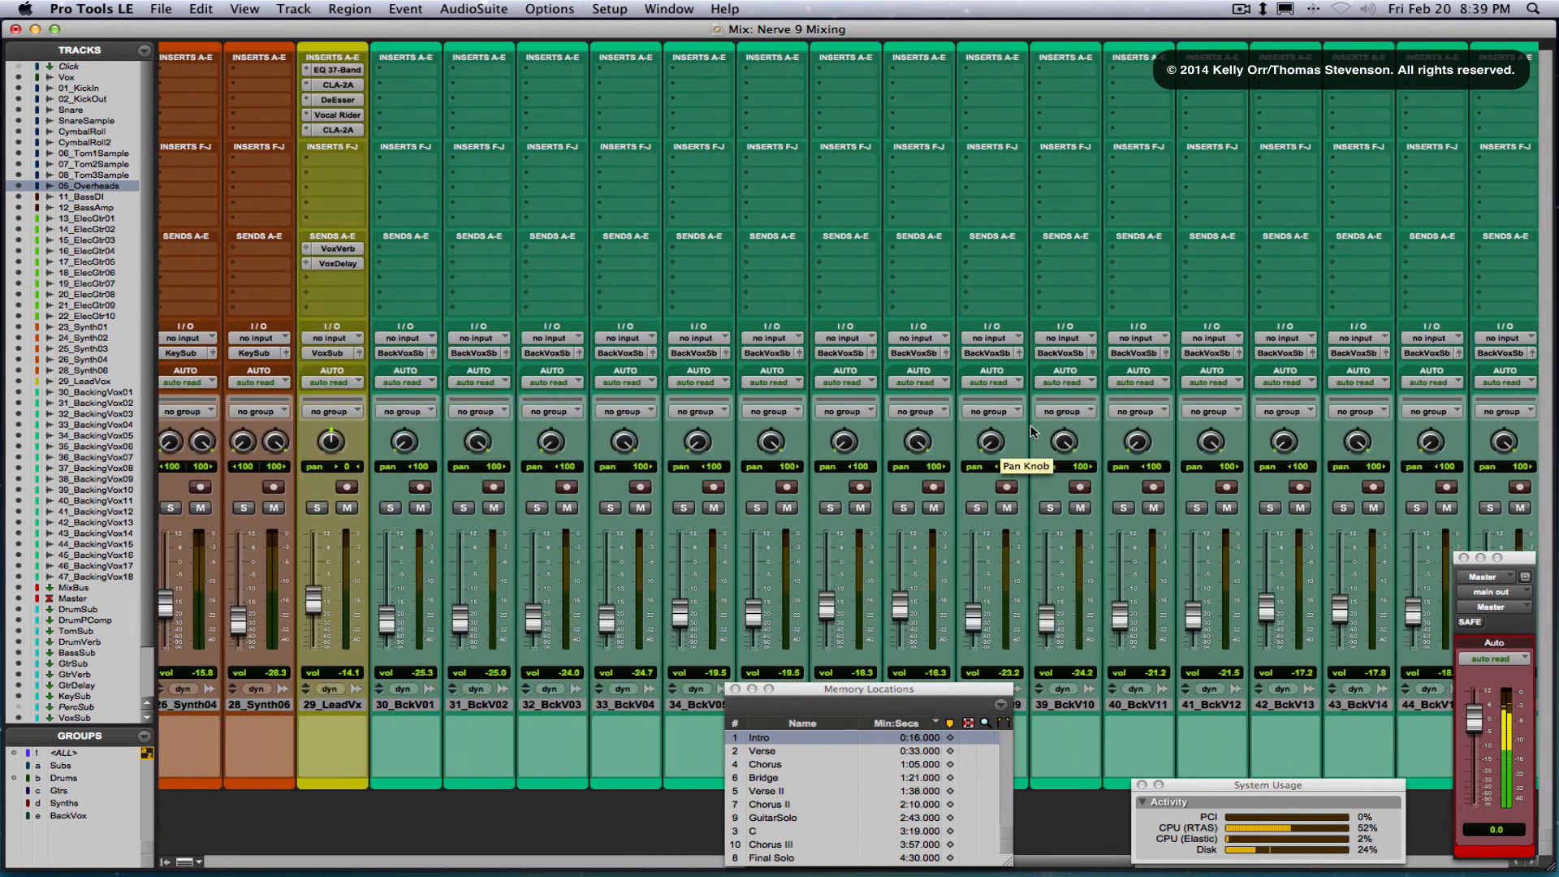
scroll(1032, 430, right, 5)
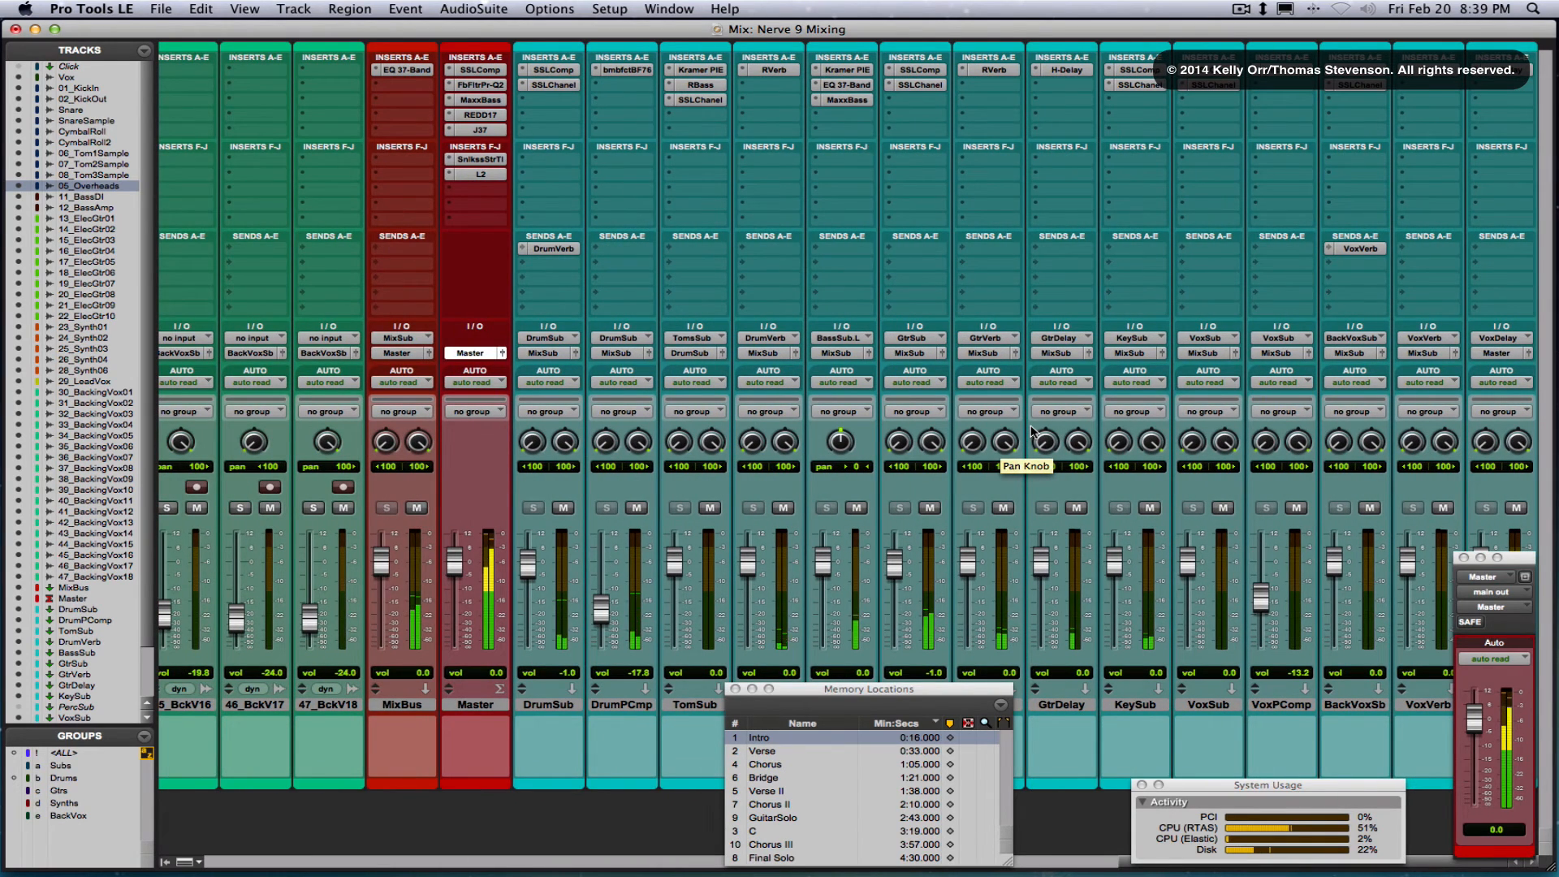
key(super+shift+0)
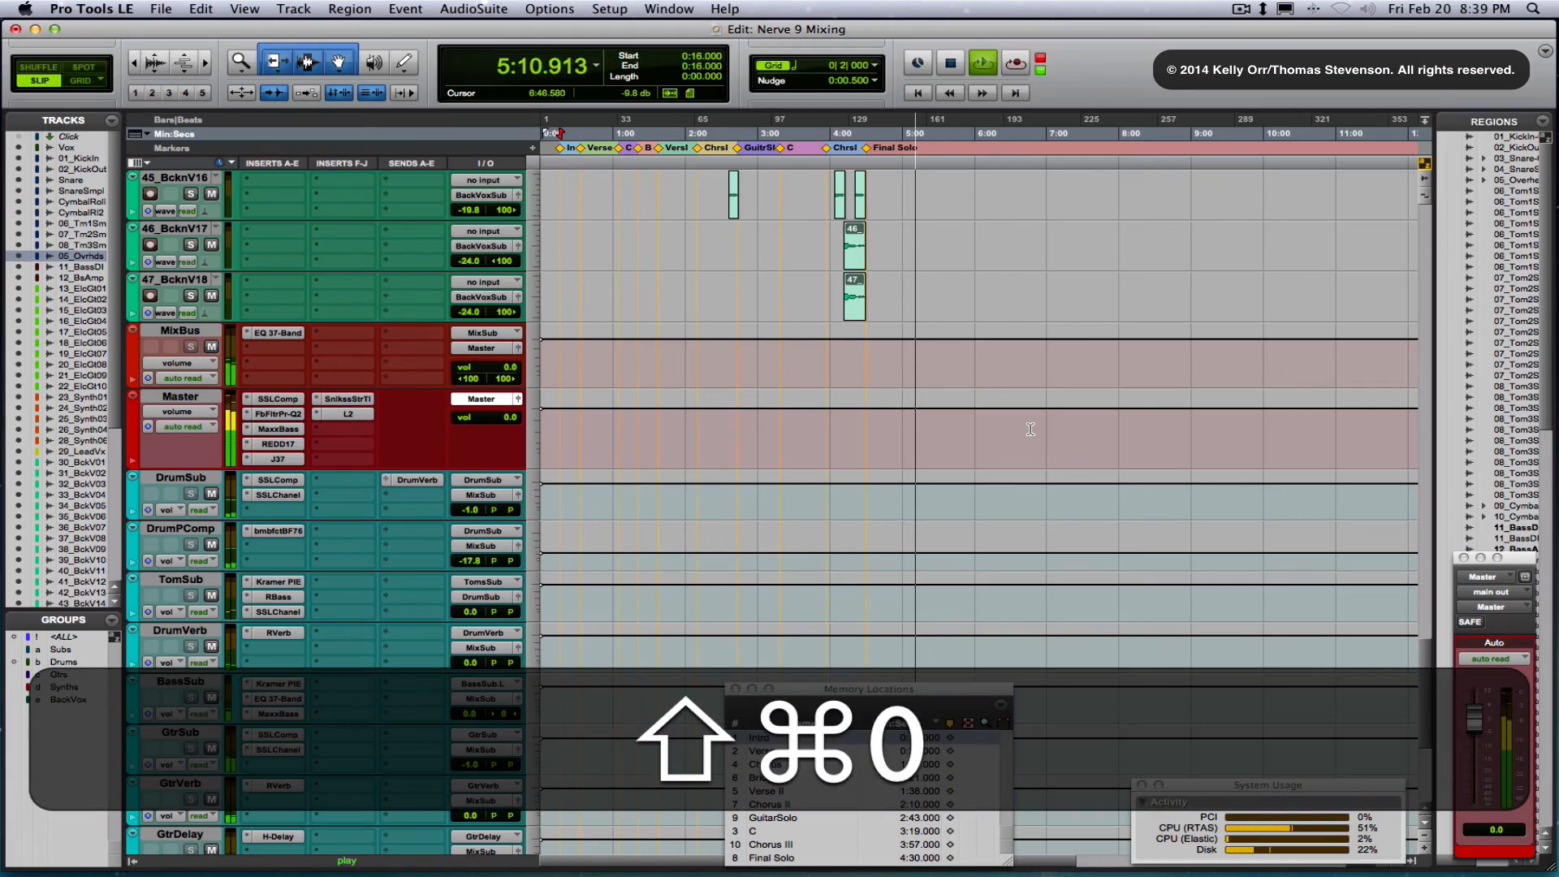
scroll(1030, 429, up, 15)
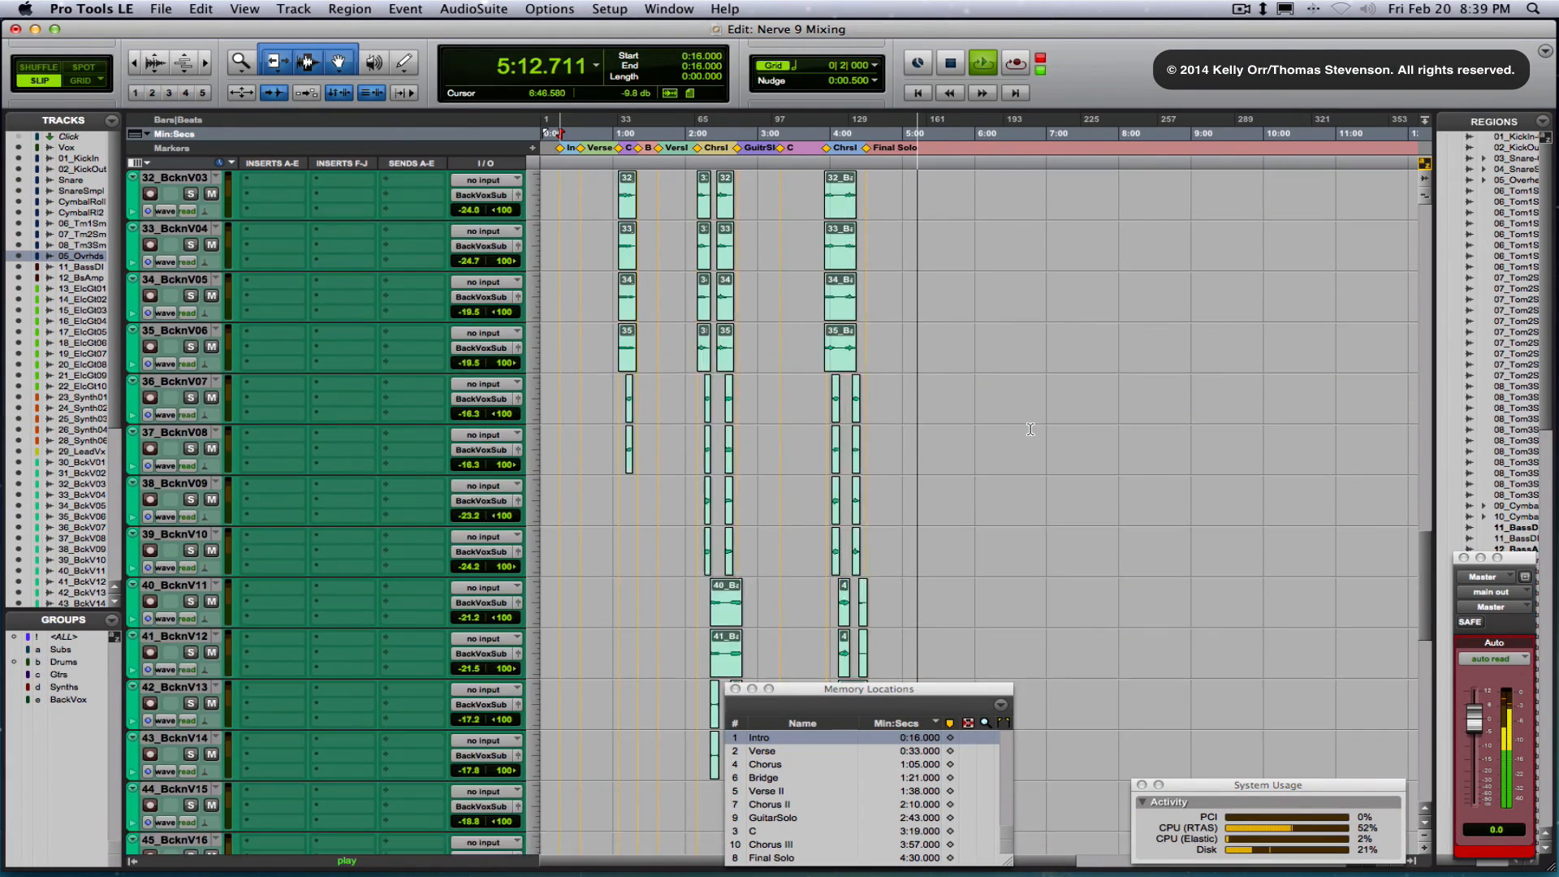
scroll(1031, 428, up, 15)
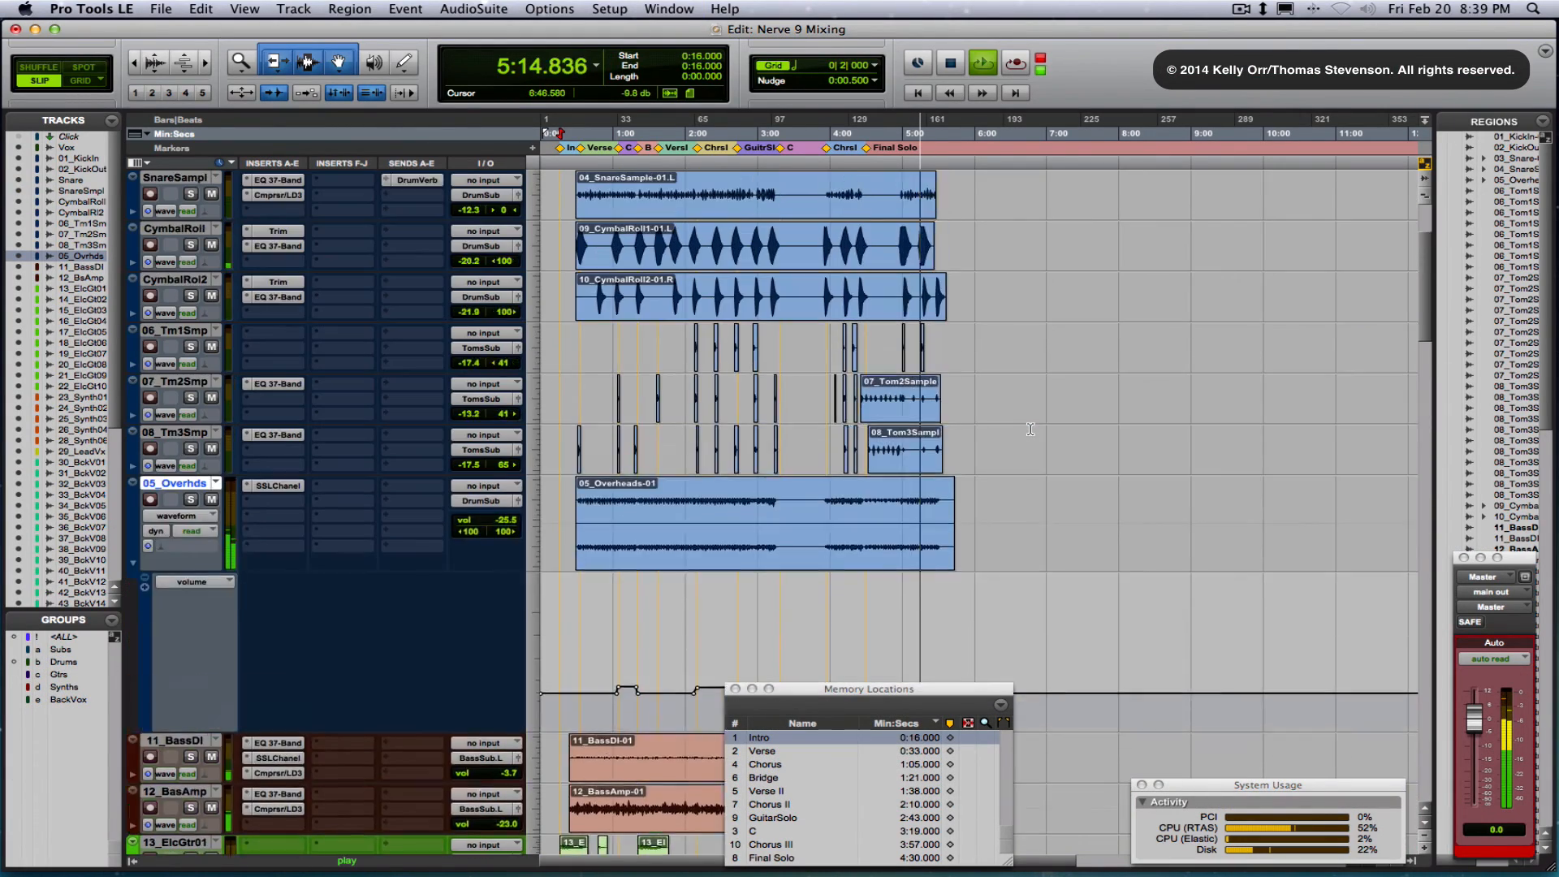
scroll(1031, 429, up, 1)
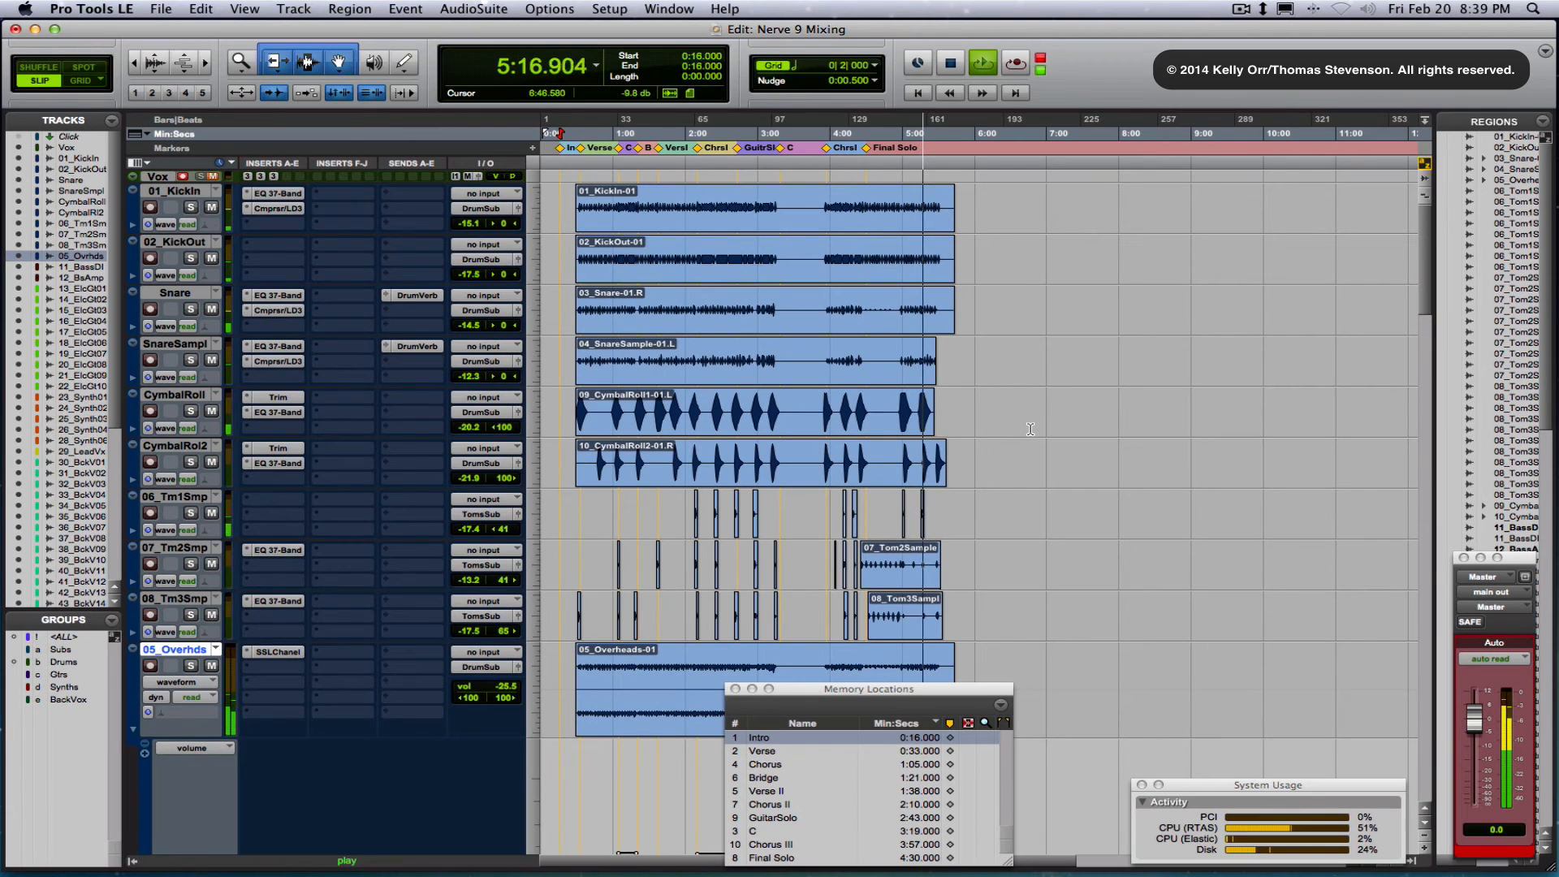
scroll(1030, 429, down, 20)
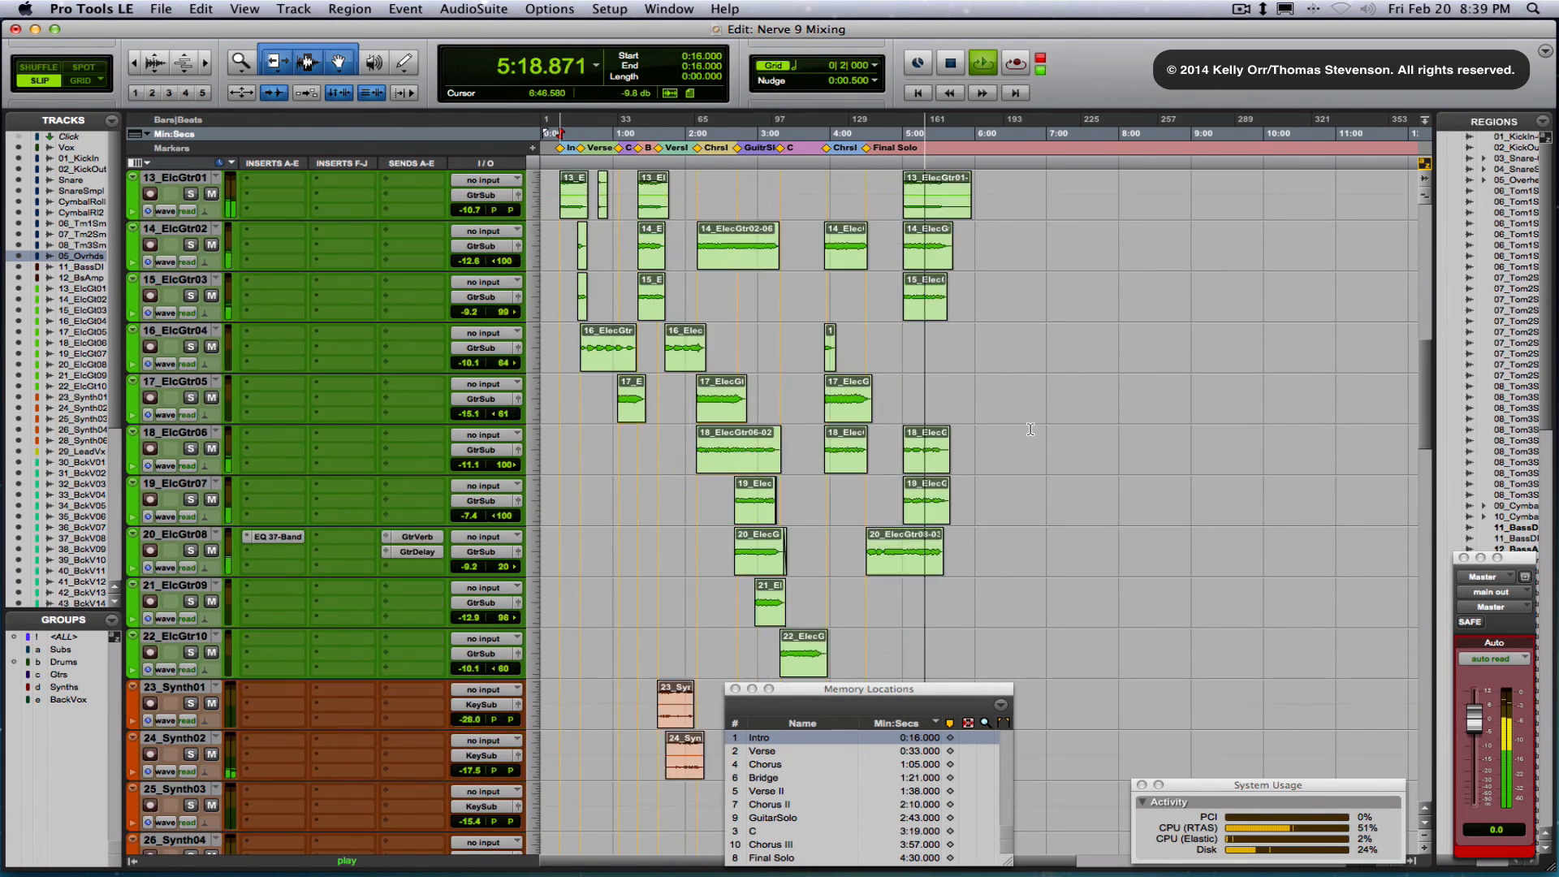
scroll(1031, 428, down, 12)
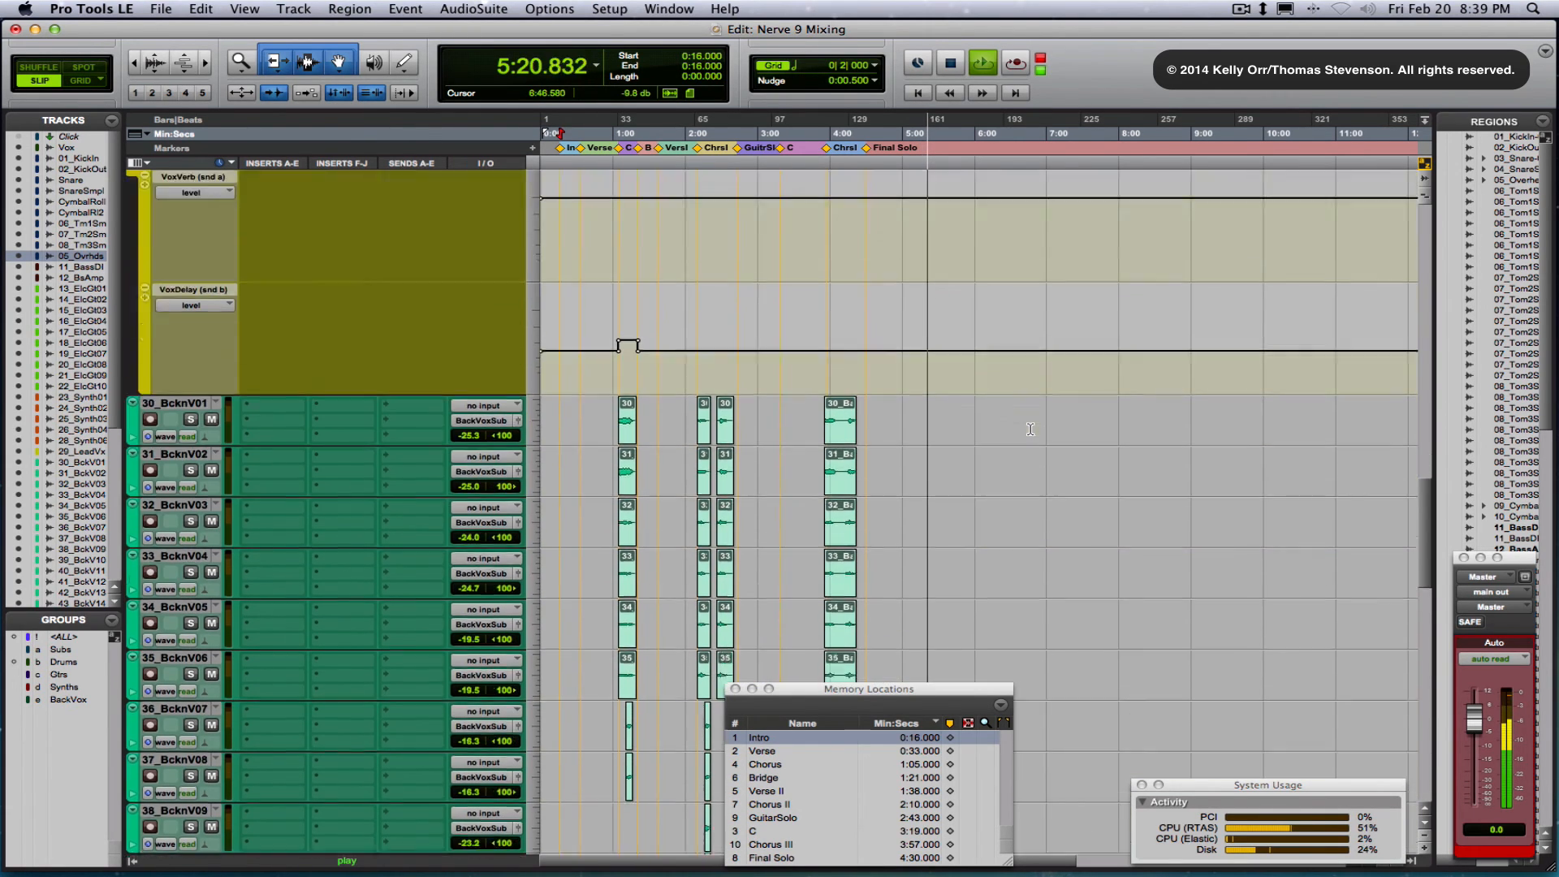
Examine the backing vocal, bus, drum, bass, guitar and synth tracks in the Edit window and stop playback
scroll(1031, 429, down, 10)
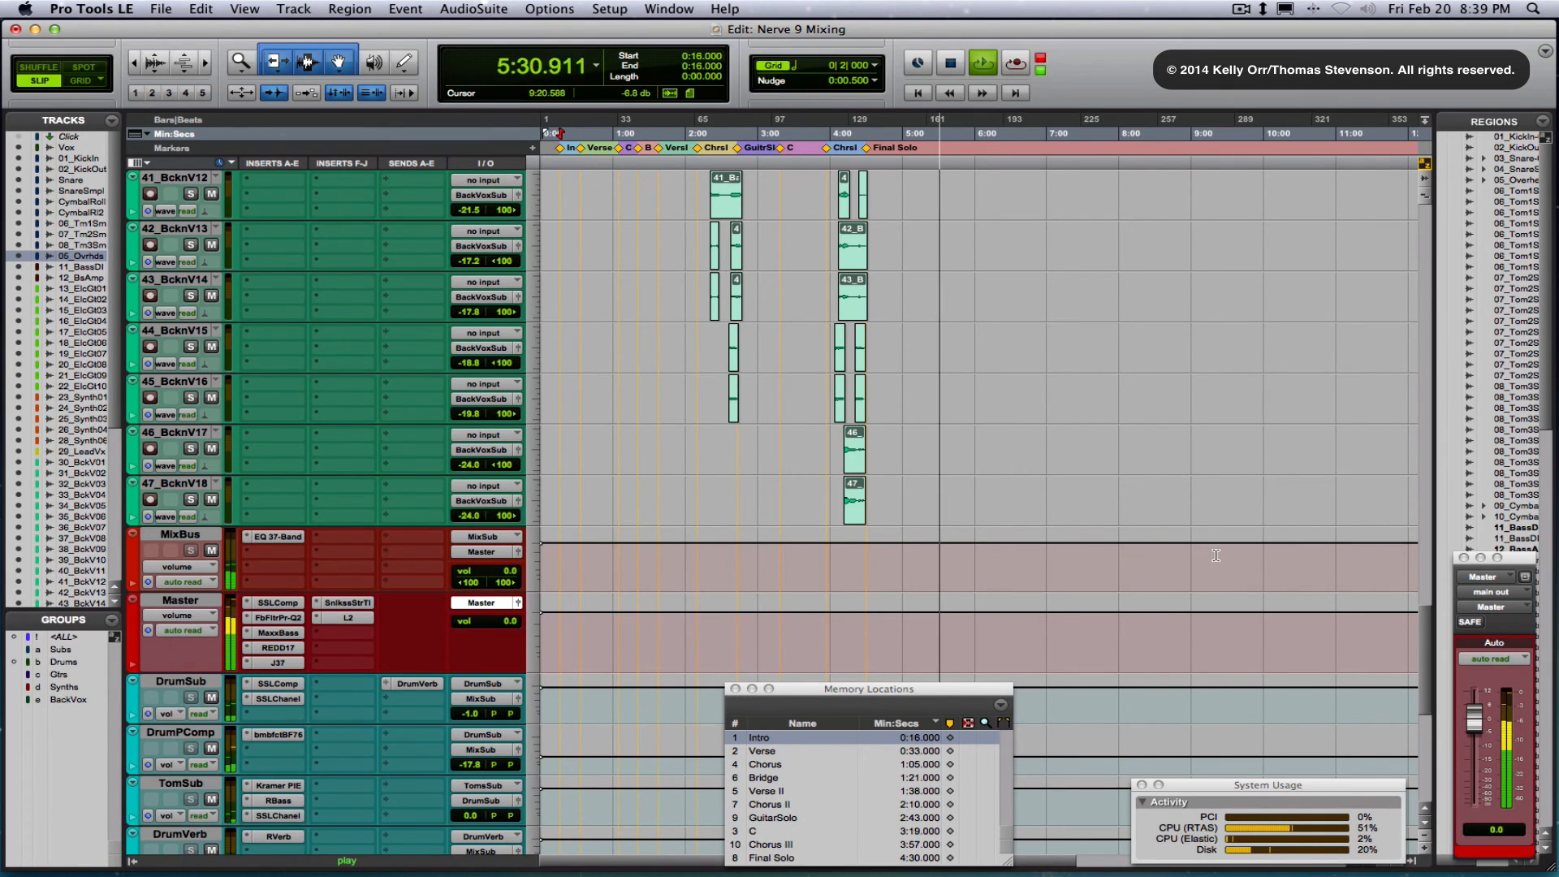
scroll(1216, 555, up, 20)
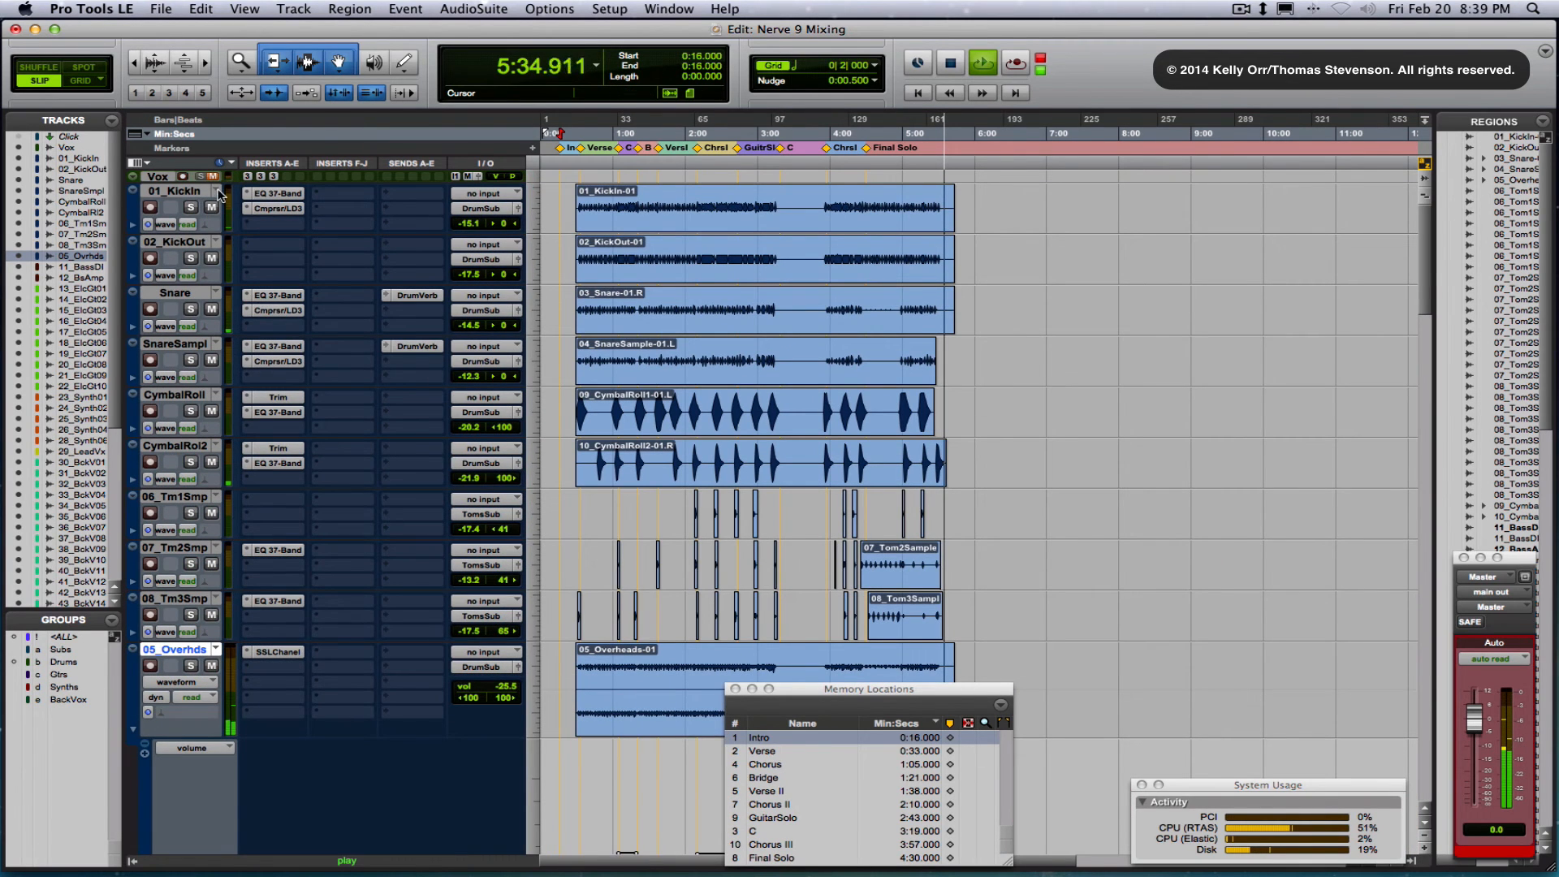
click(212, 177)
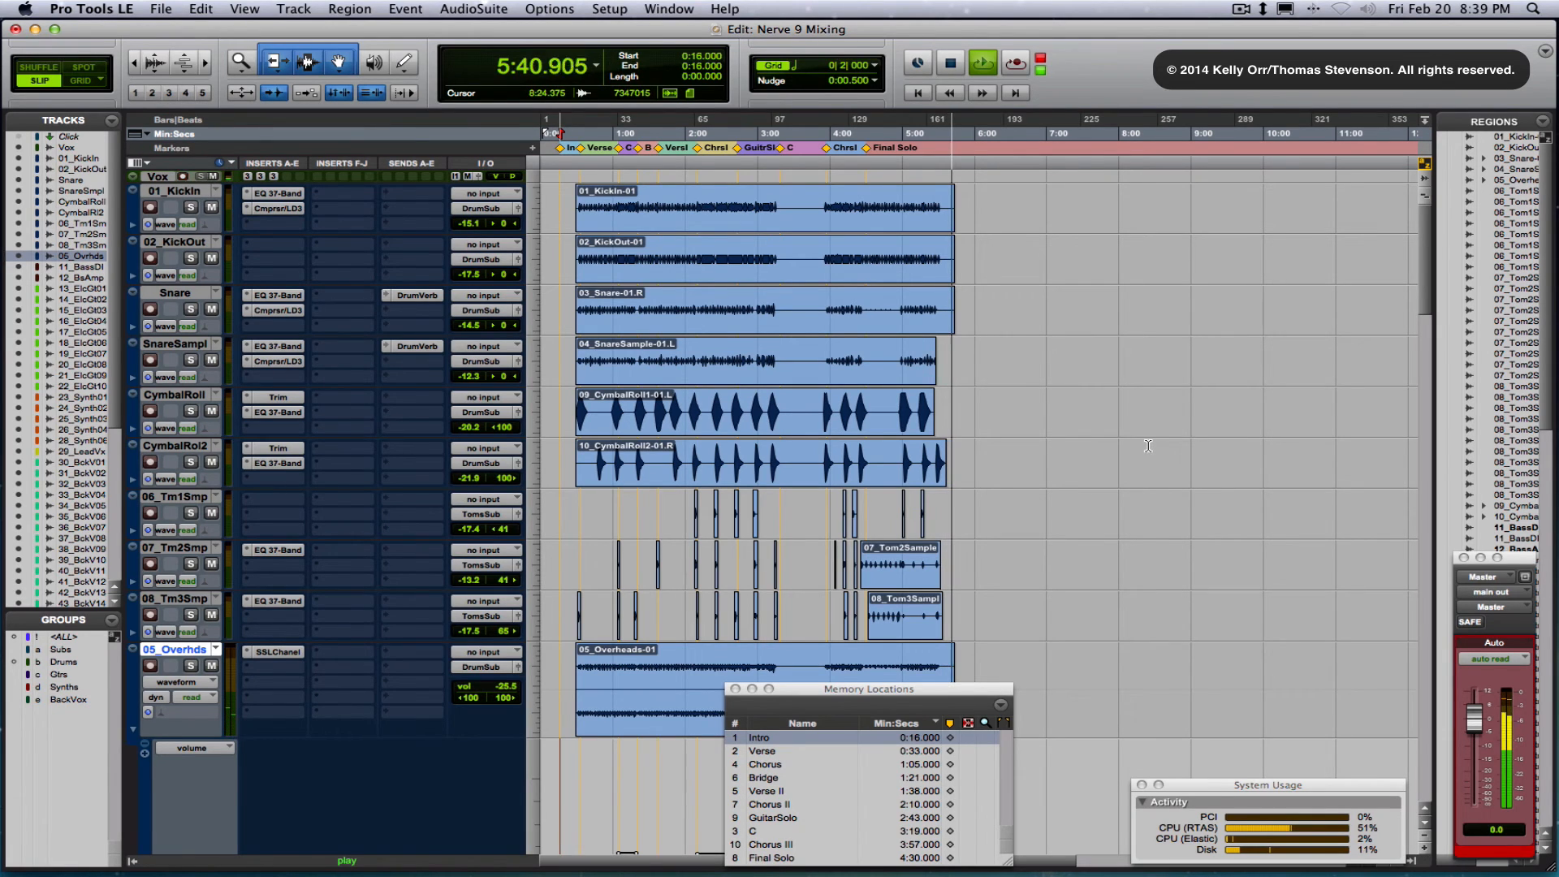
scroll(1148, 446, down, 5)
scroll(1148, 445, down, 20)
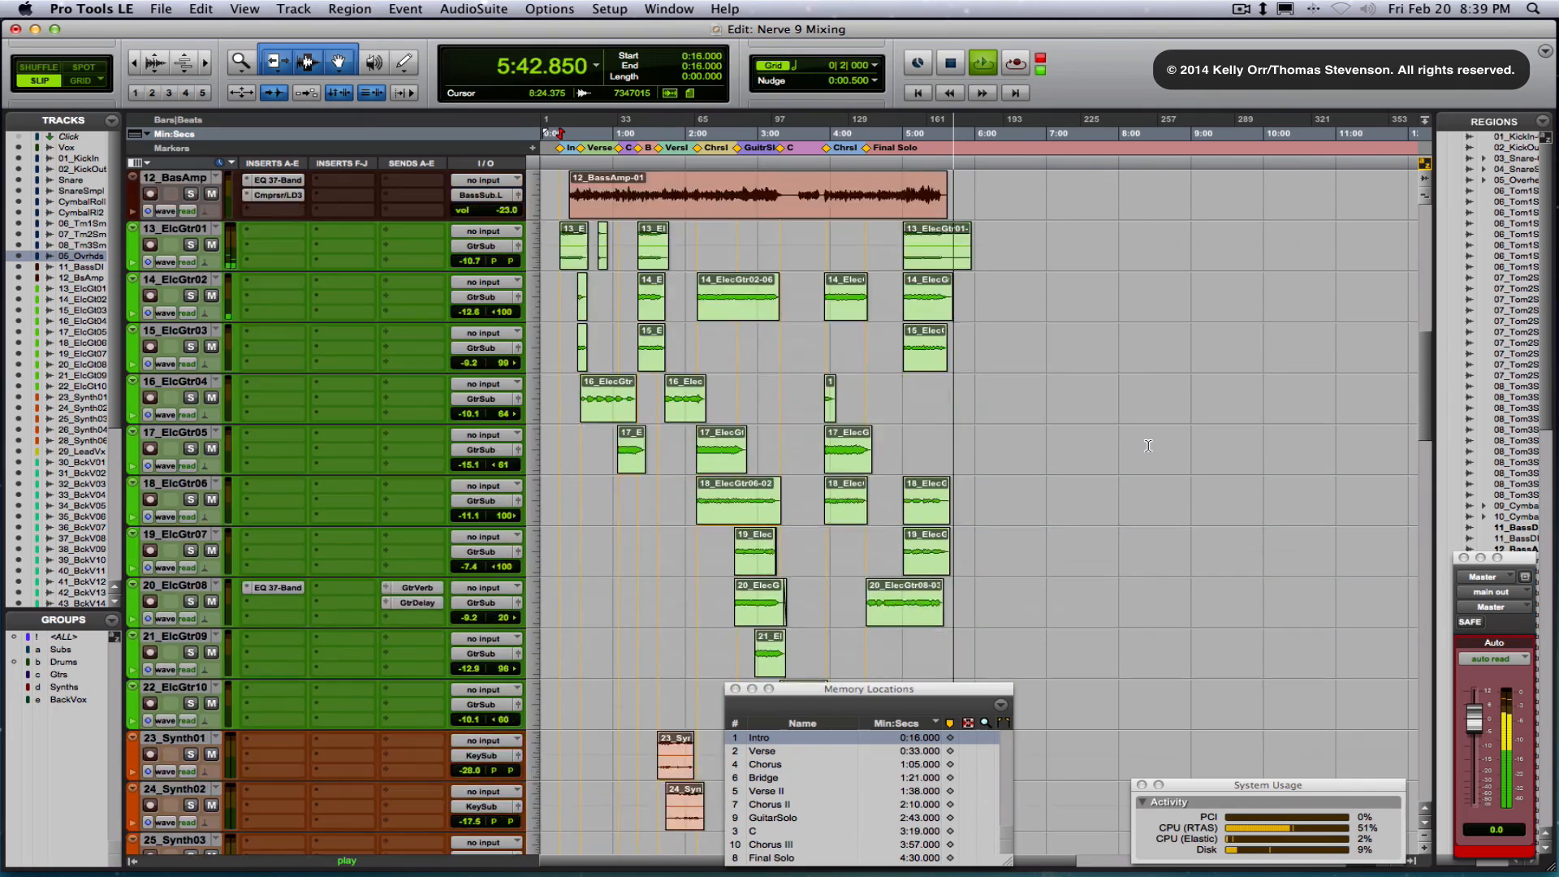
scroll(1148, 446, up, 20)
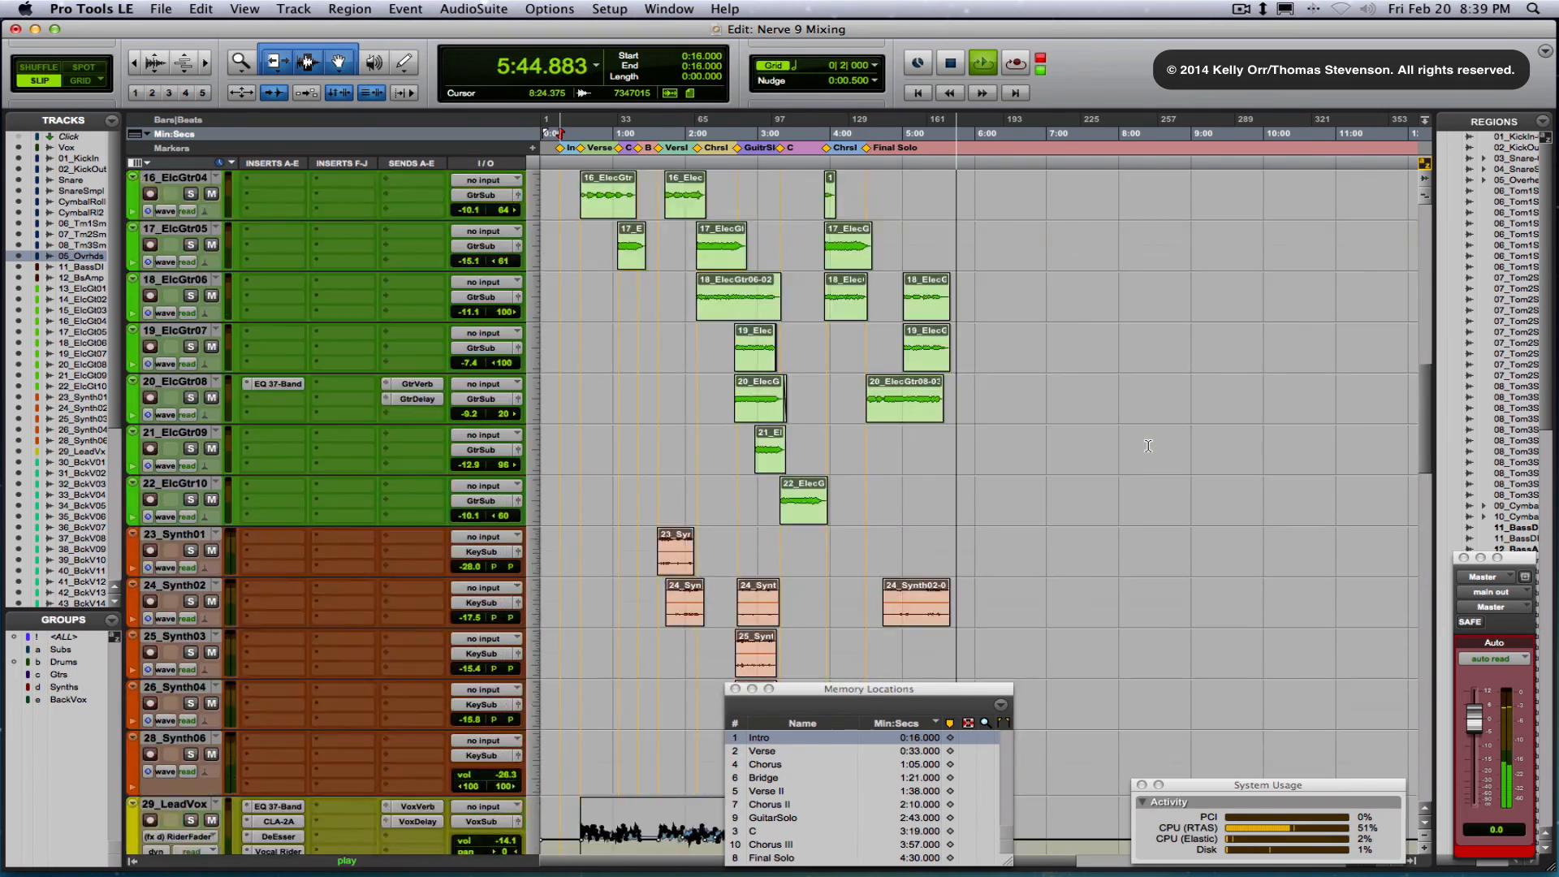
scroll(1148, 446, down, 3)
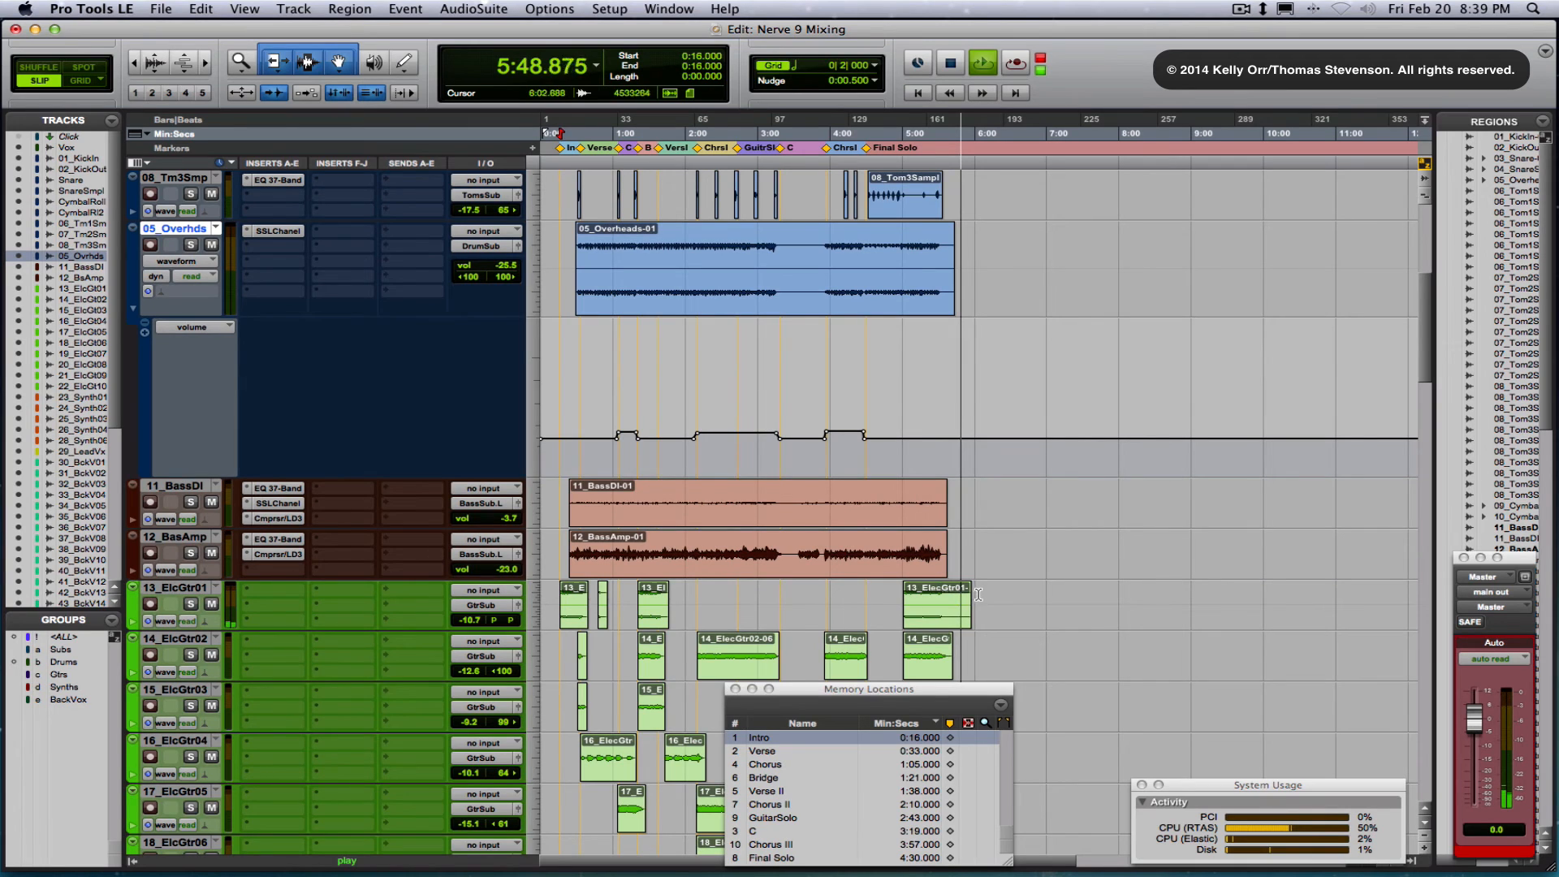
key(space)
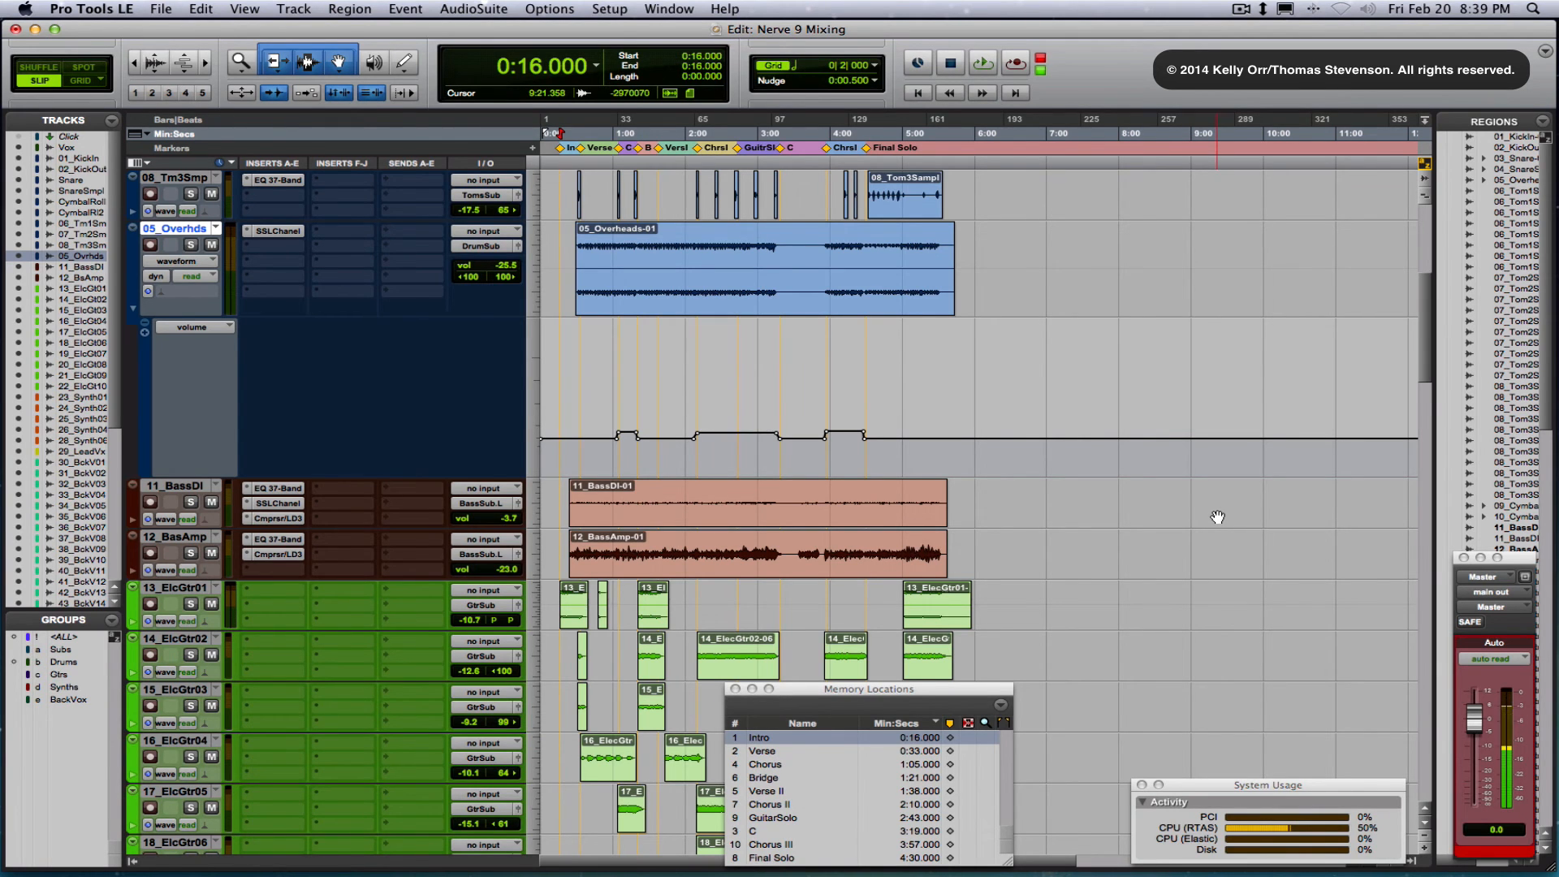
Switch to the Mix window and deactivate the Master track's L2 limiter, the insert just above it and the J37
key(shift+super+0)
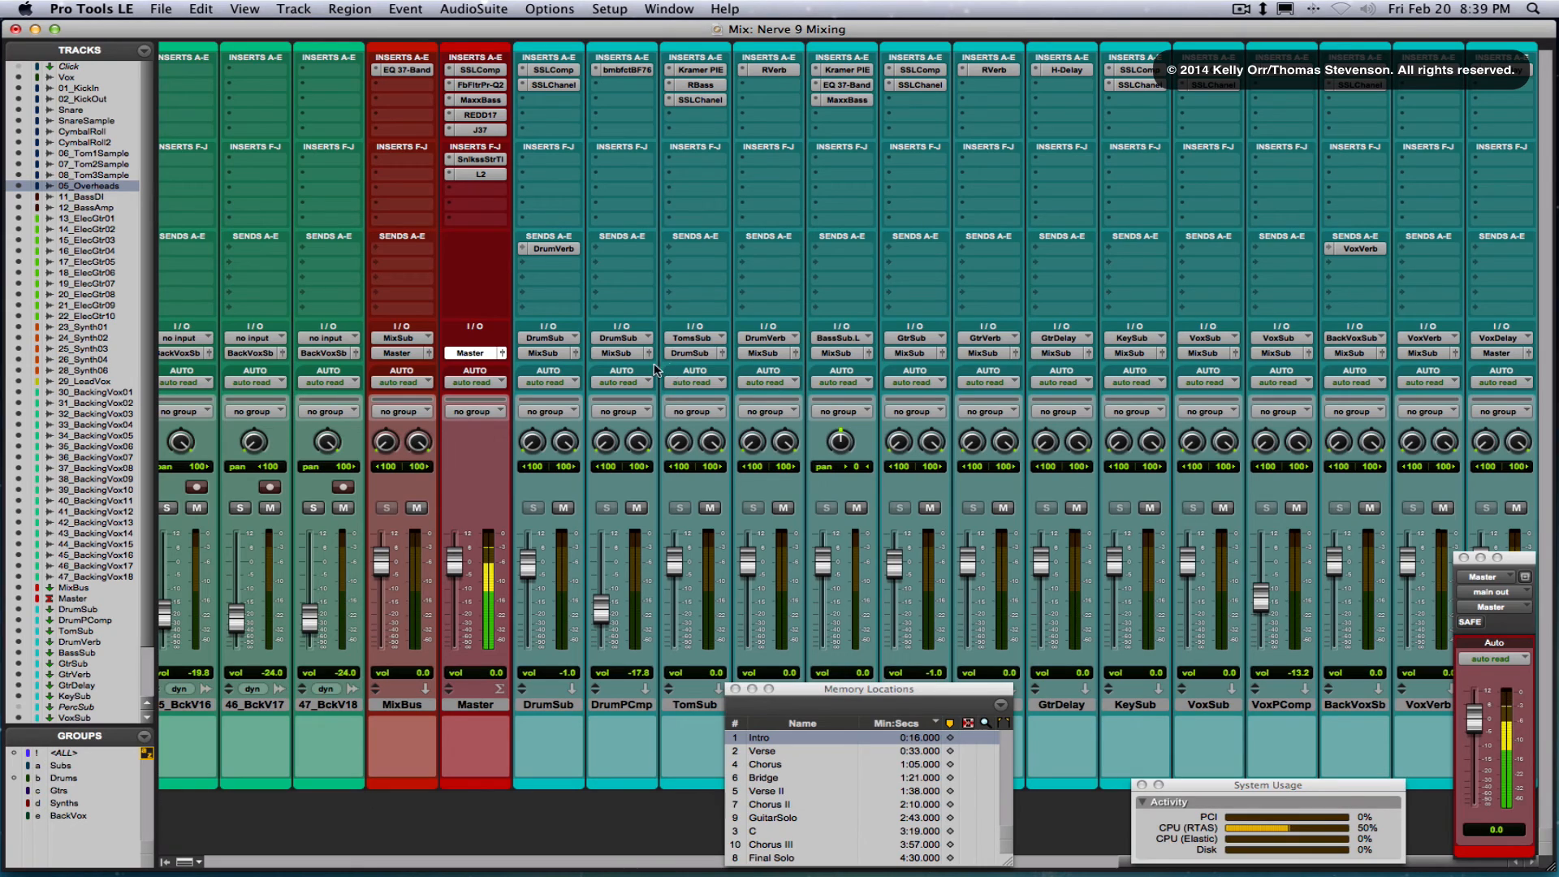
super+click(477, 177)
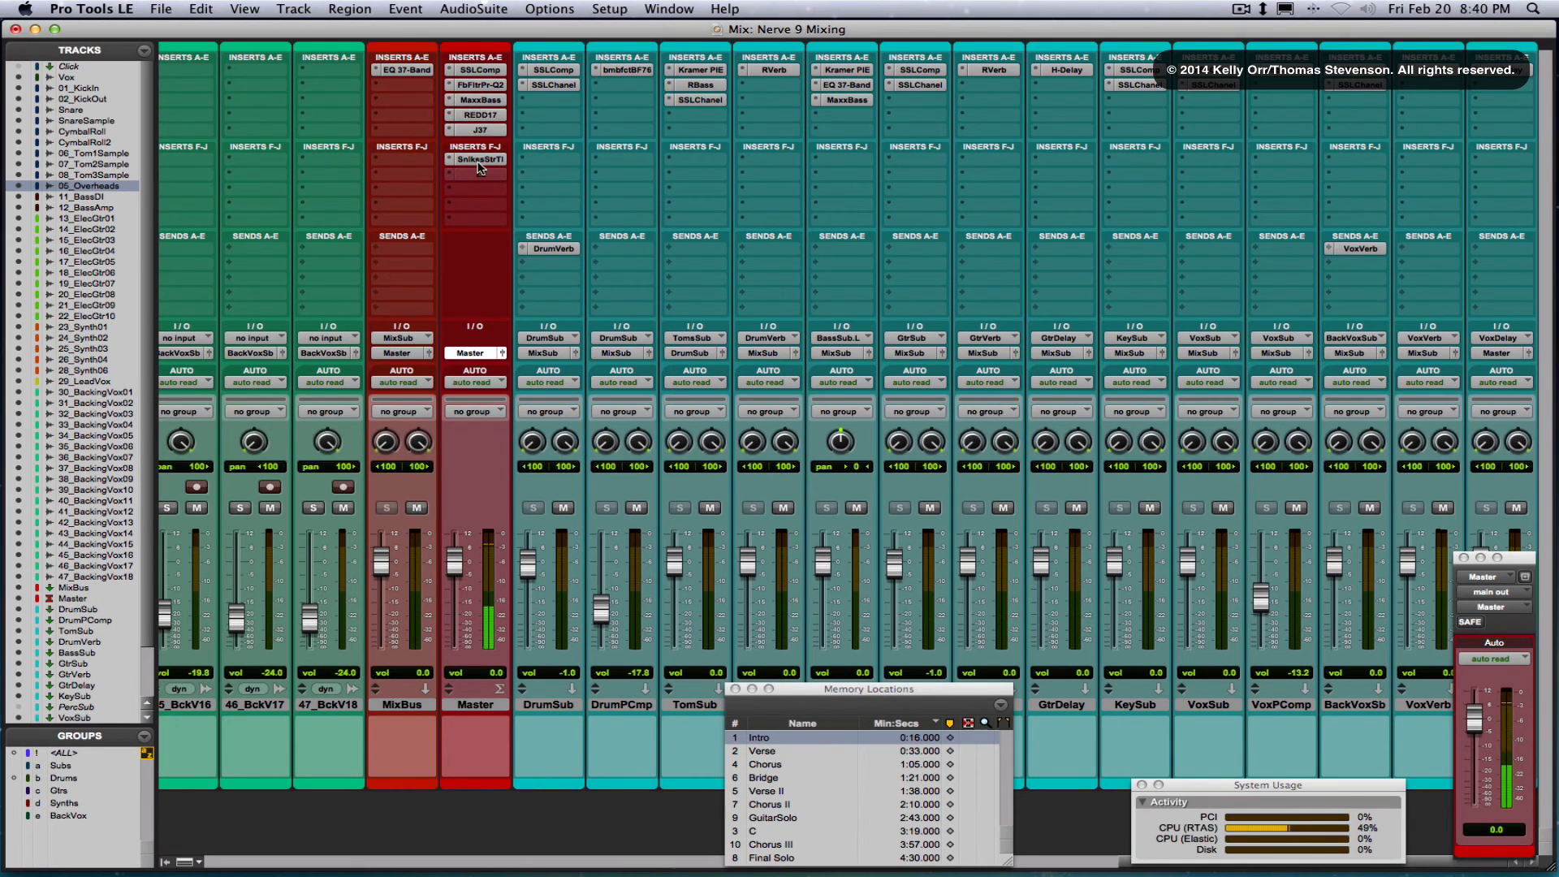
super+click(479, 160)
super+click(480, 132)
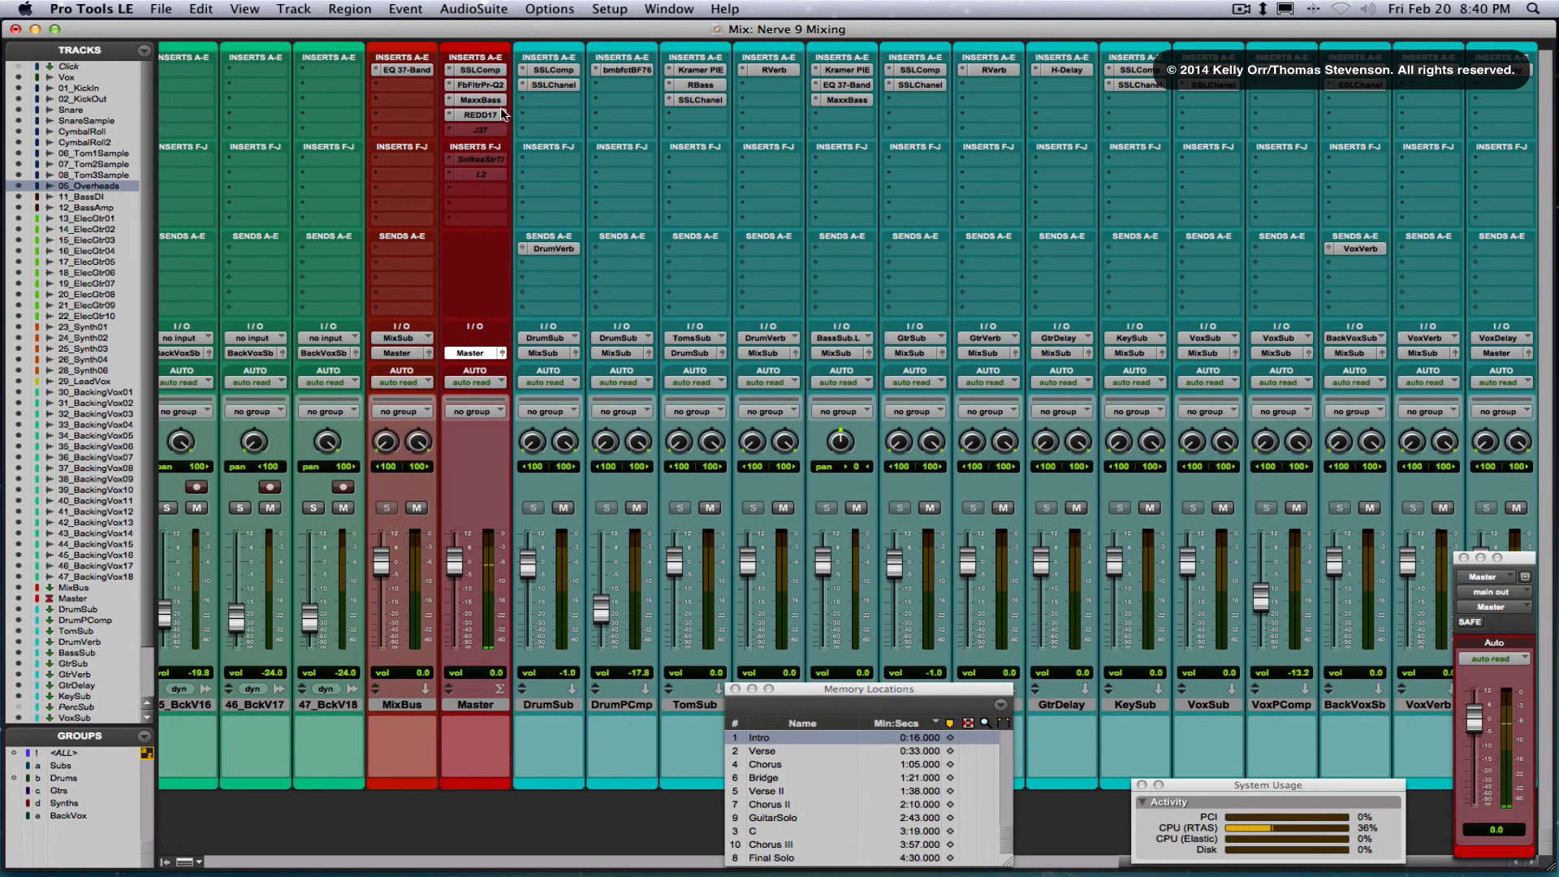
Review the Playback Engine settings, including the hardware buffer size and CPU usage limit, and close them without changes
scroll(668, 209, left, 20)
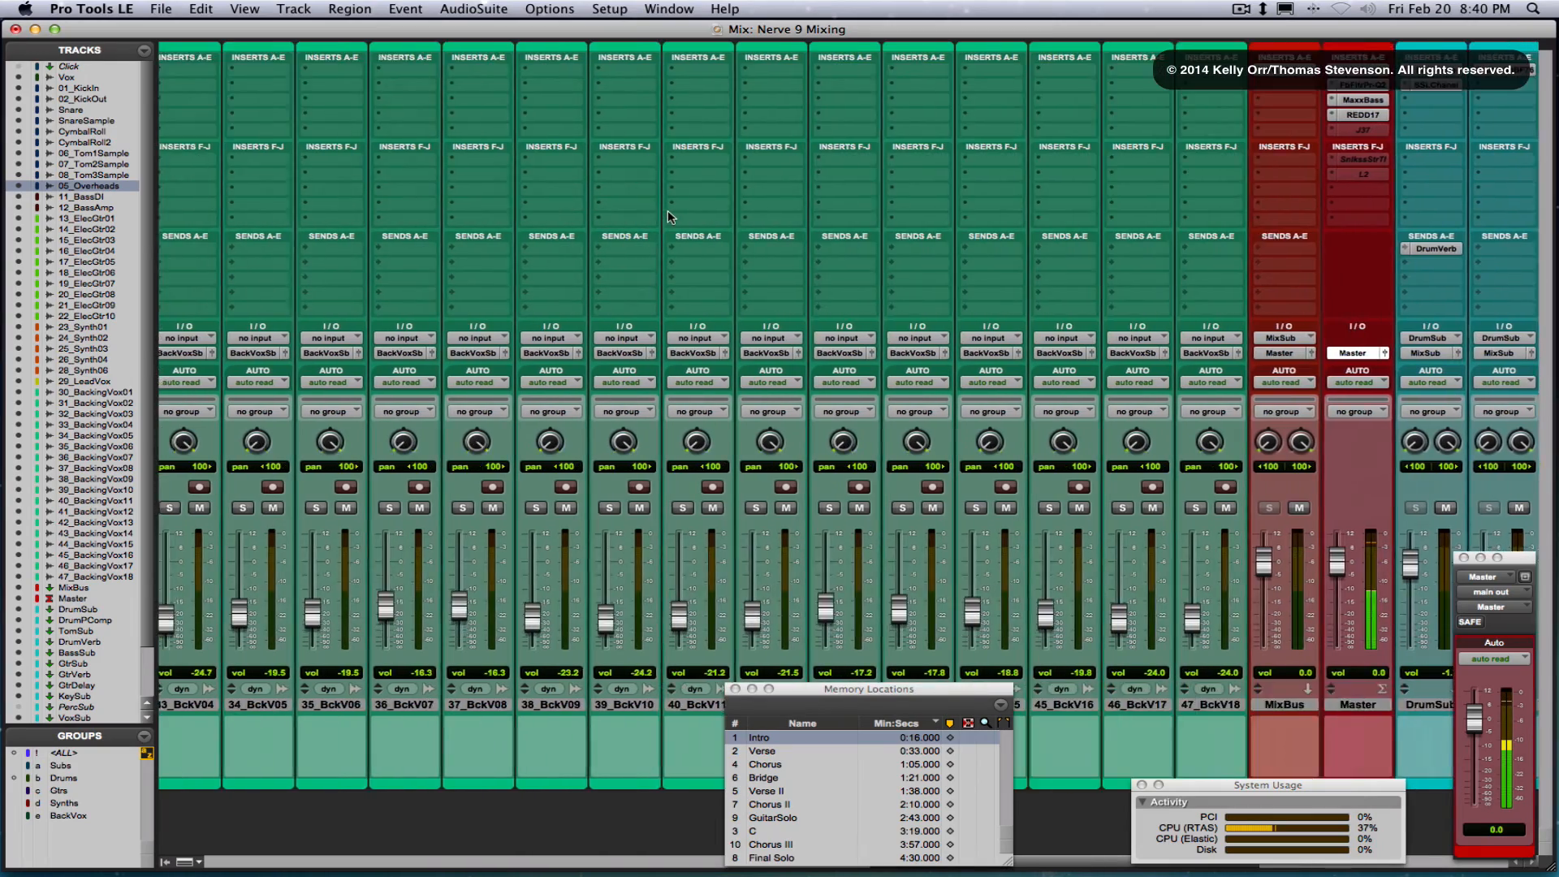
scroll(667, 216, left, 15)
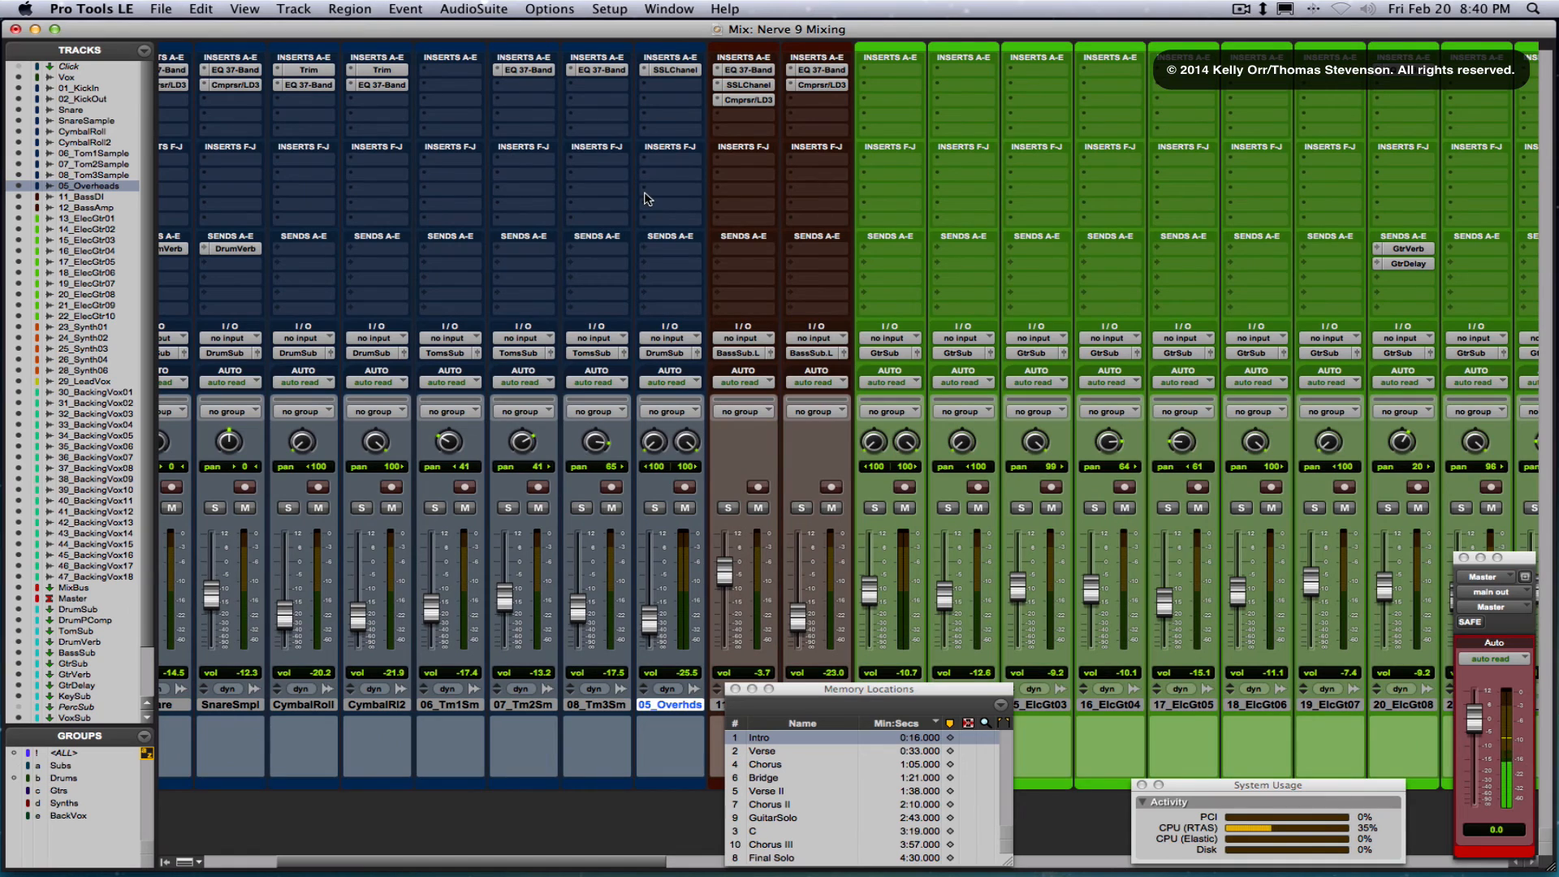
click(609, 9)
click(642, 45)
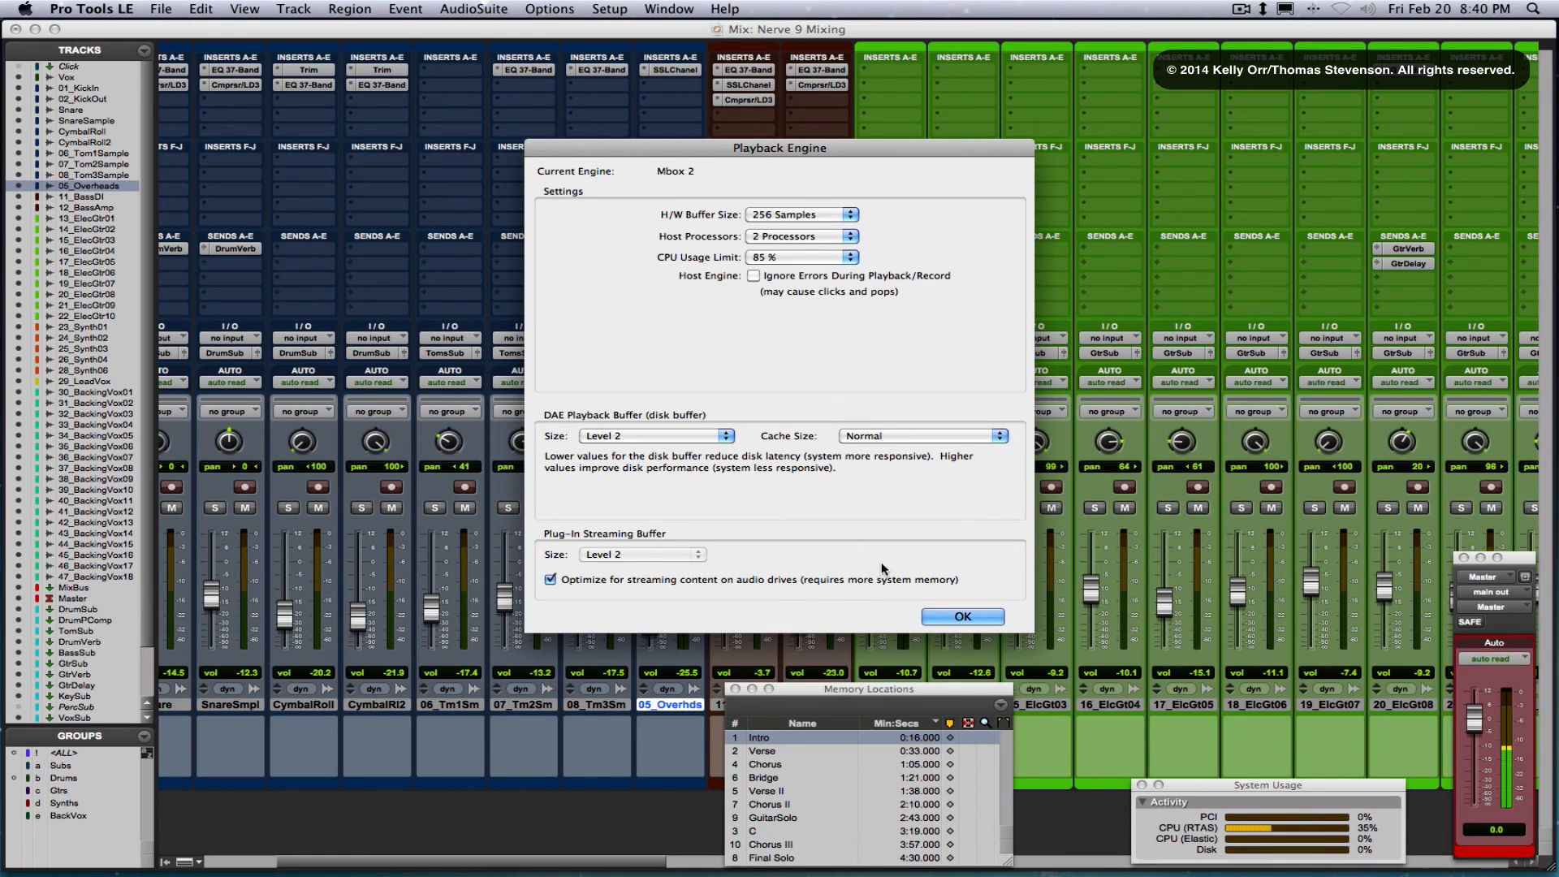
click(973, 620)
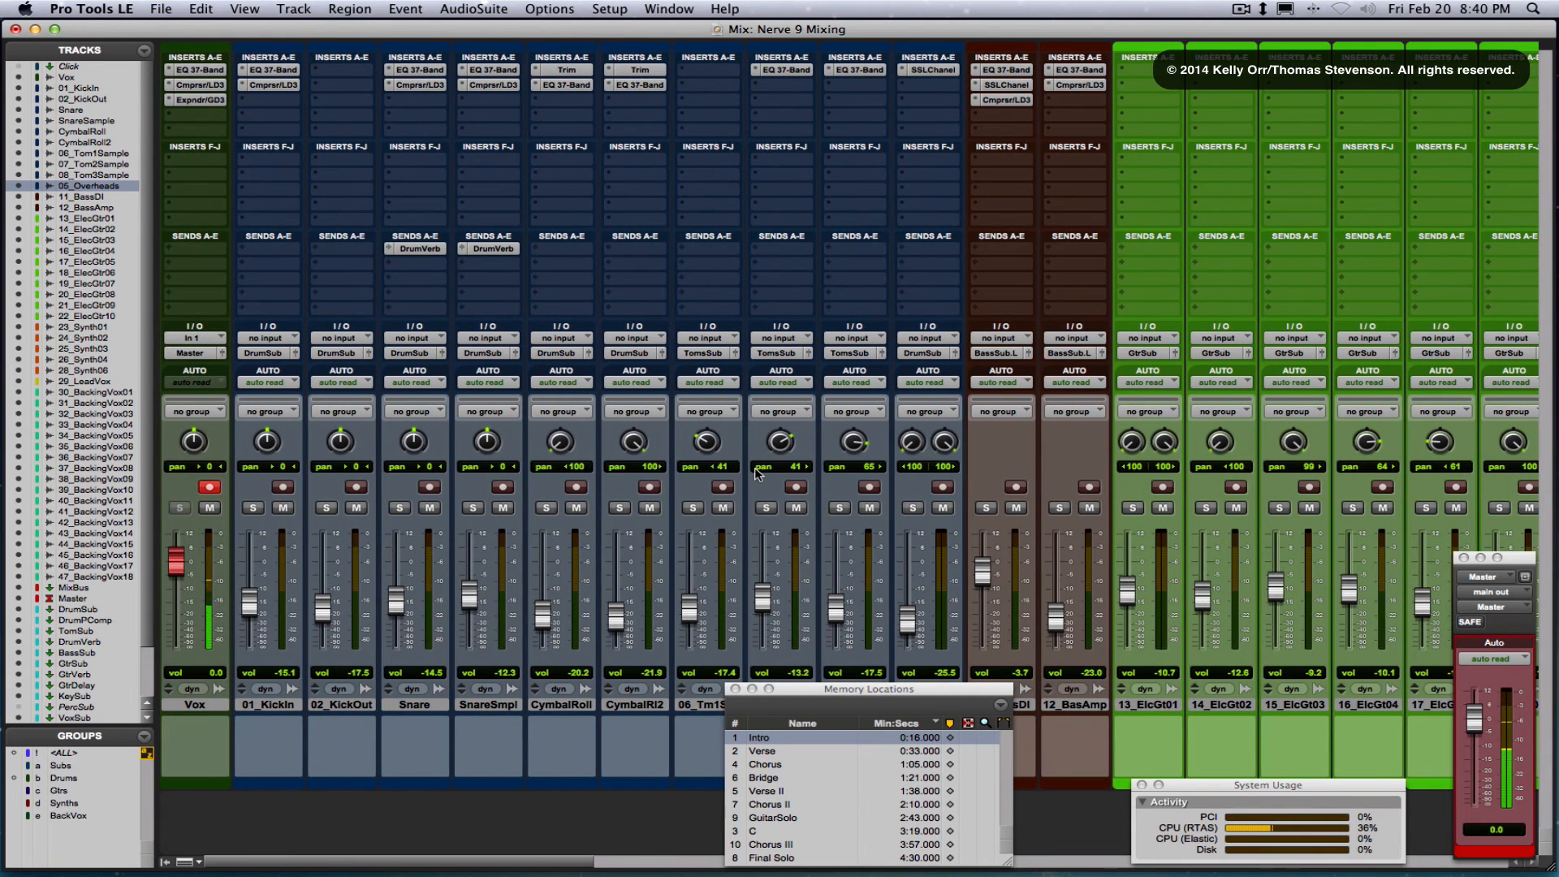
Examine the mixer channels across the session, including drums, bass, guitars, synths, vocals, MixBus, Master and the submix and effects channels
scroll(757, 473, right, 20)
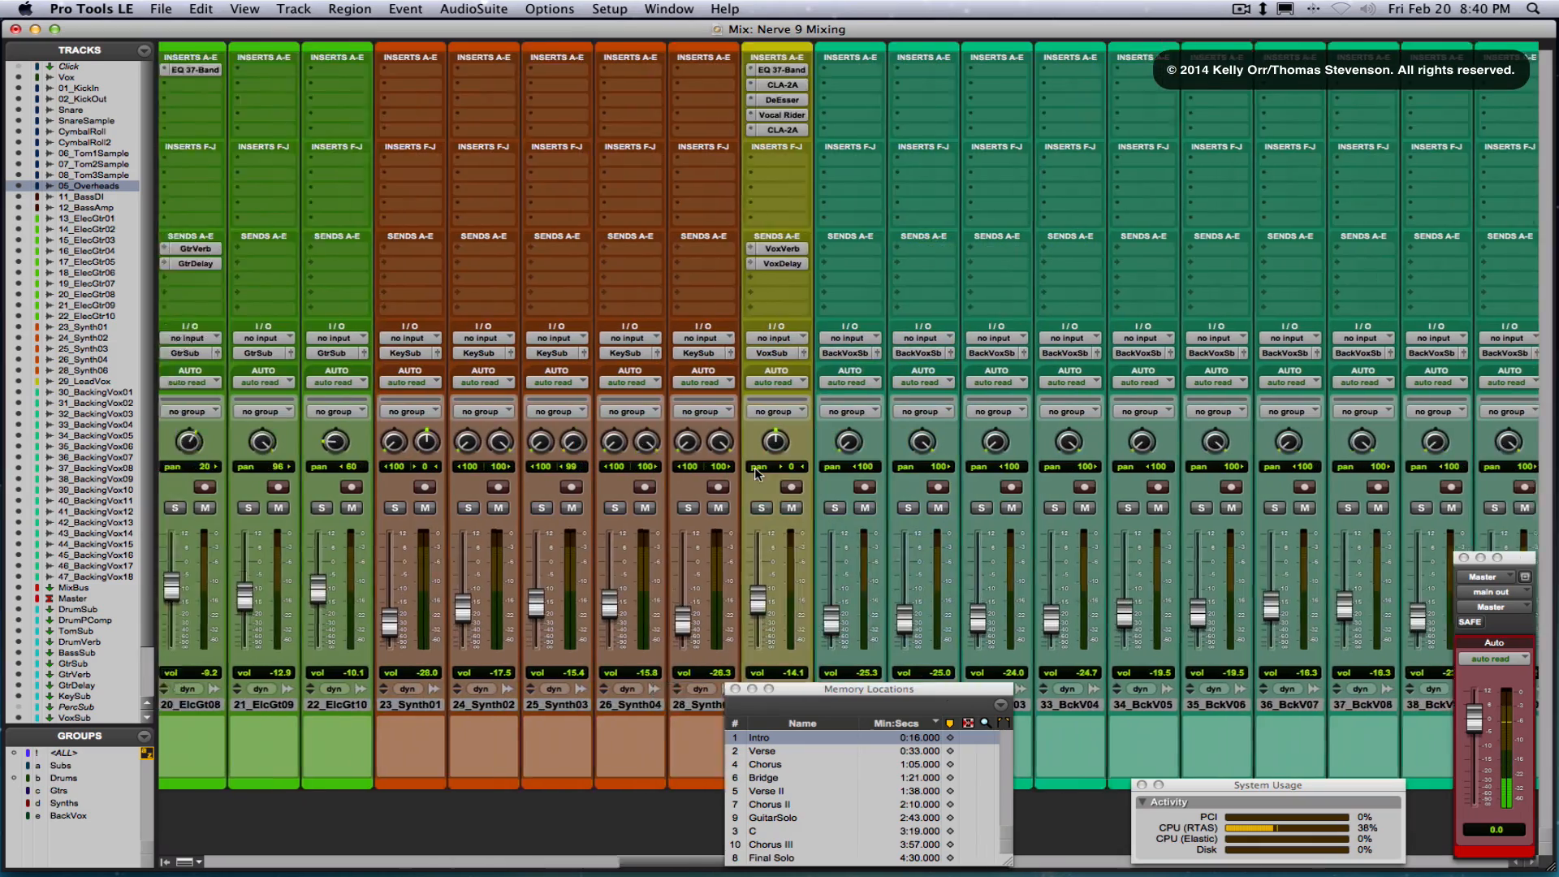
scroll(756, 474, right, 15)
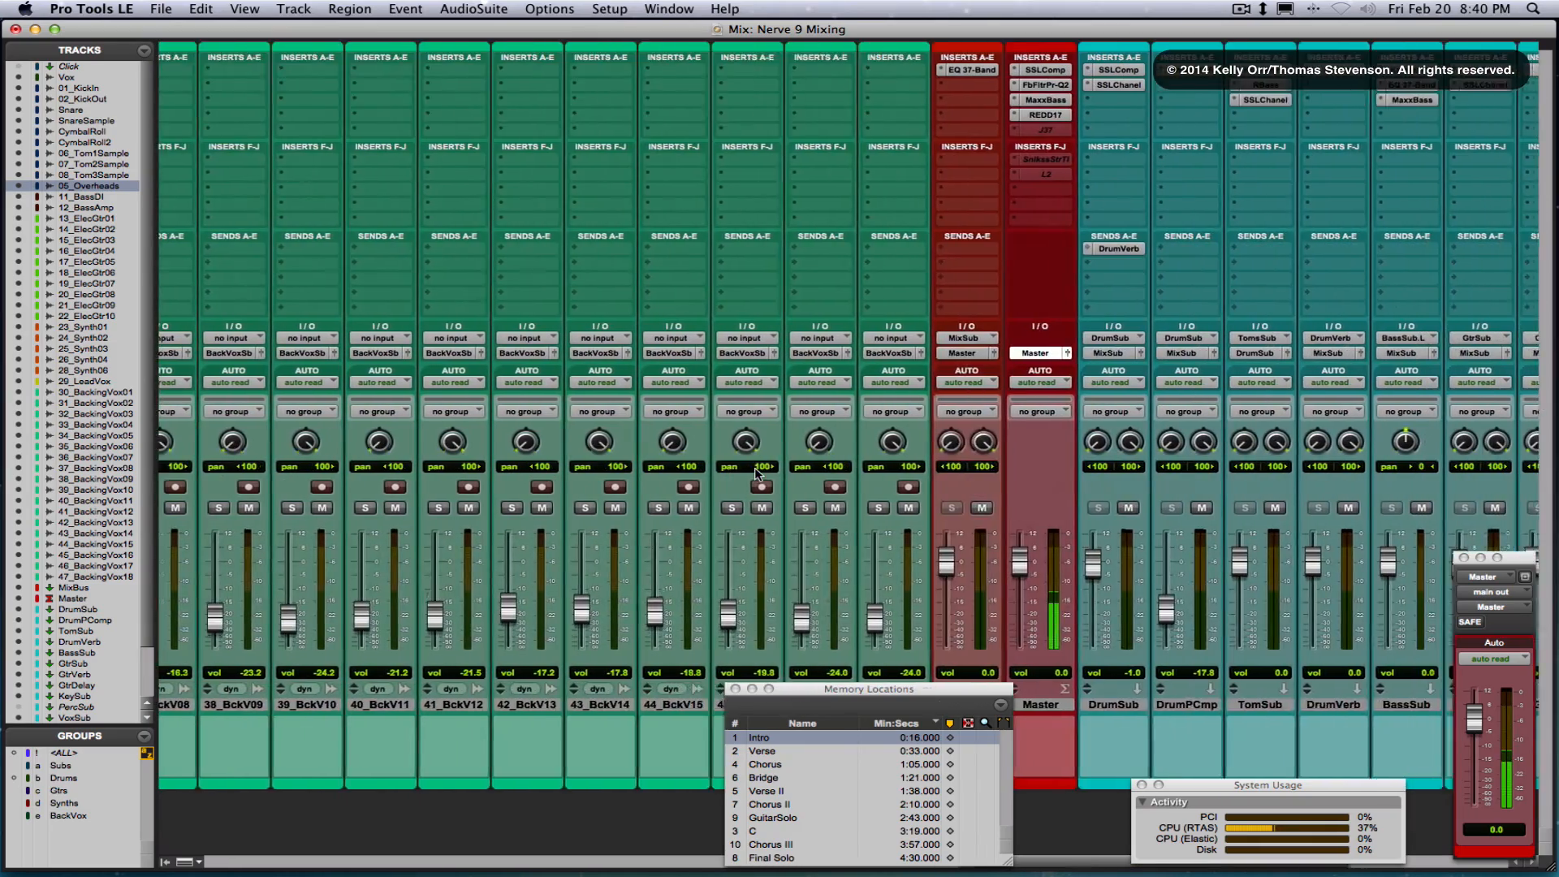
scroll(755, 474, right, 4)
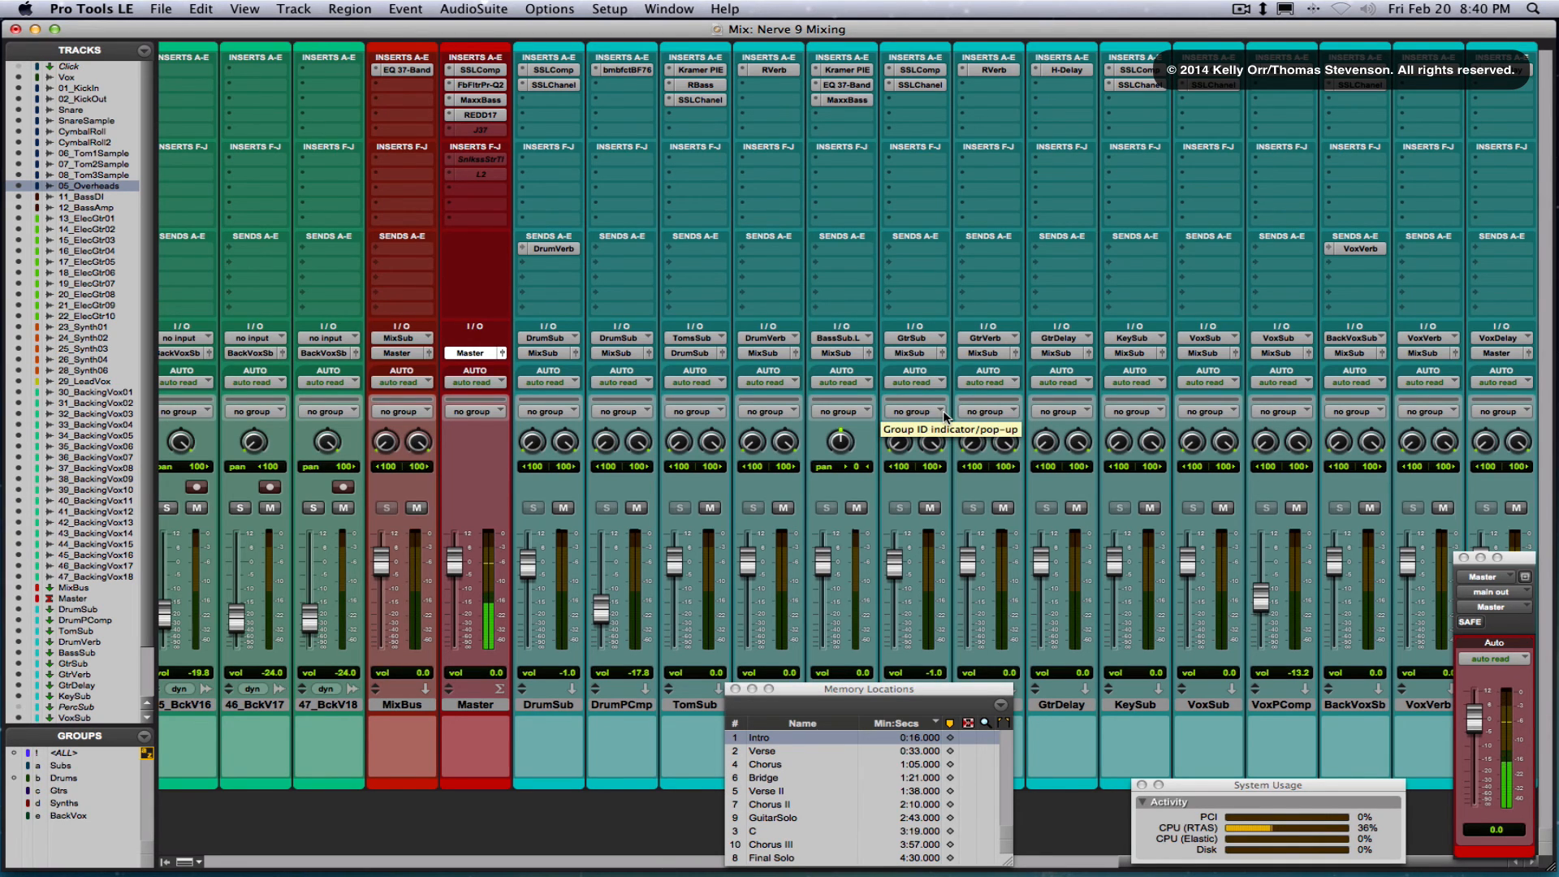
scroll(943, 411, left, 12)
scroll(942, 411, left, 19)
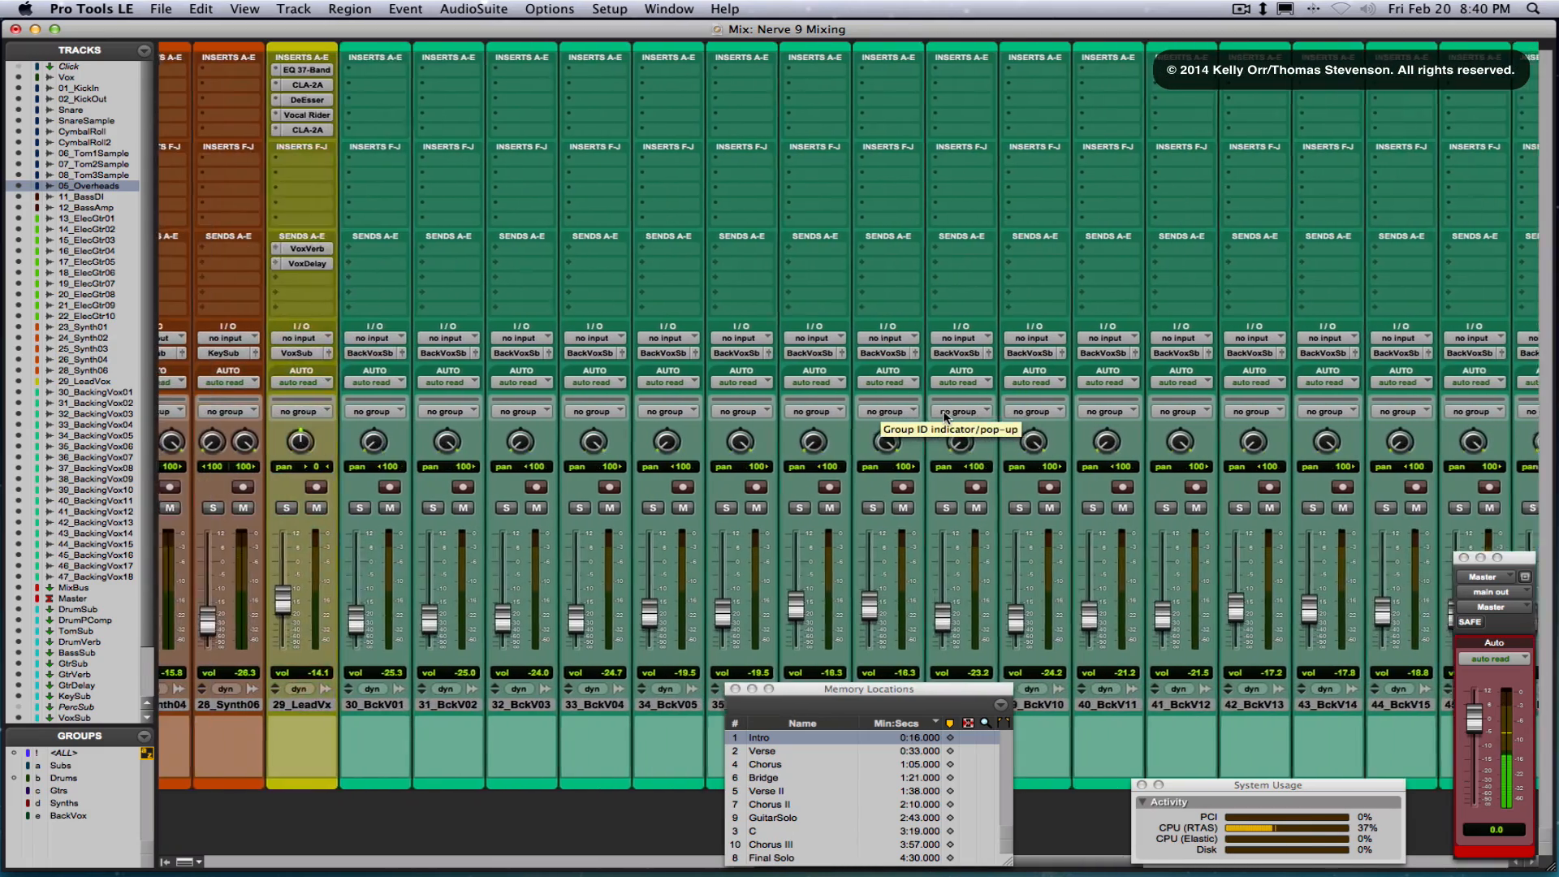
scroll(943, 411, left, 3)
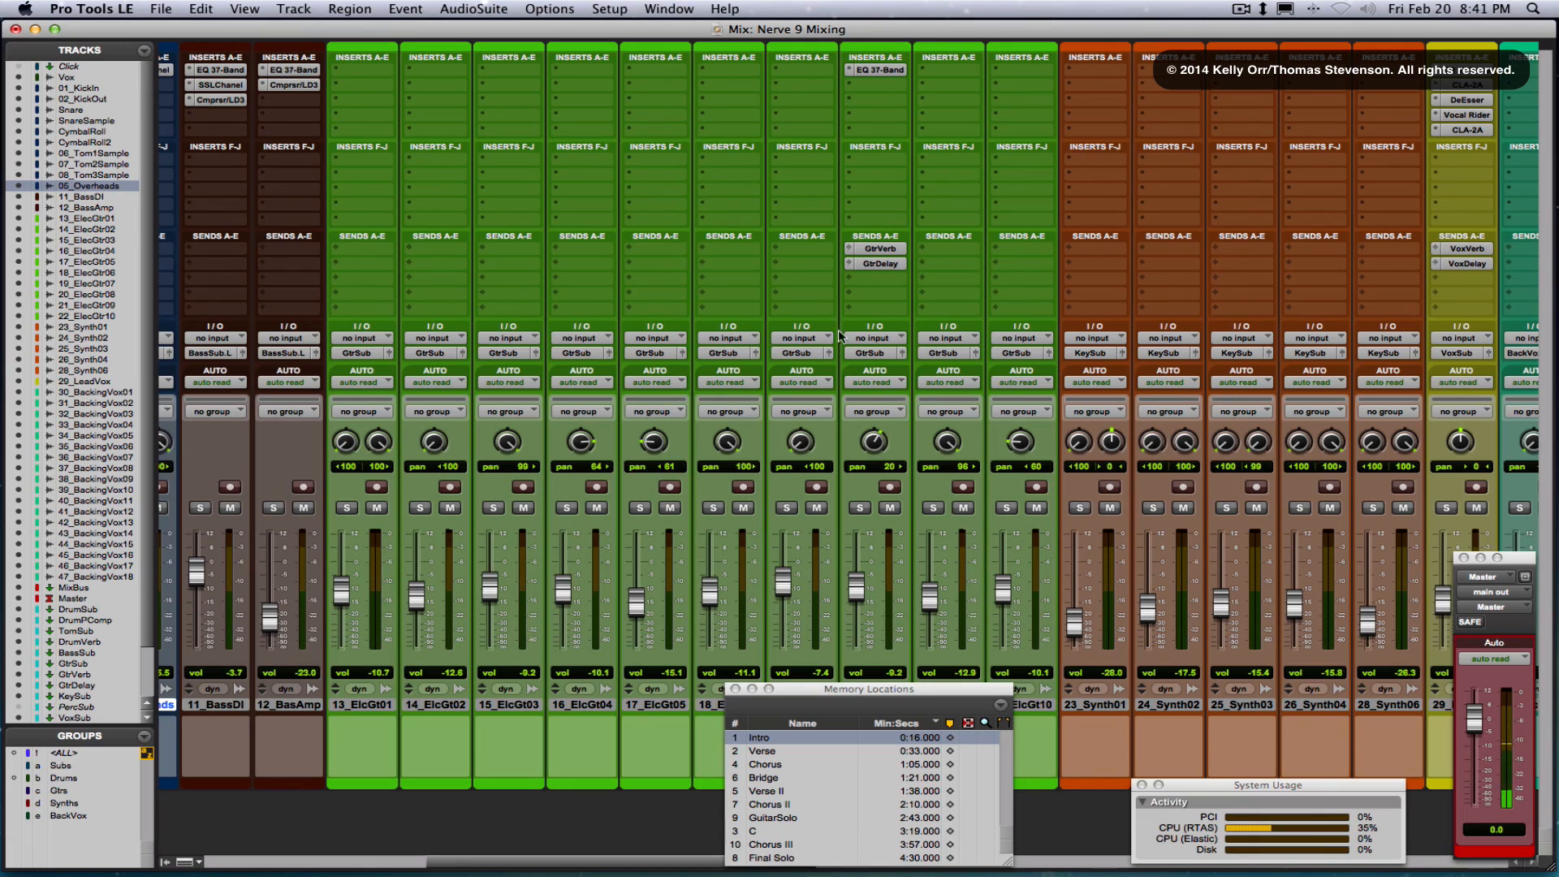
scroll(847, 497, left, 10)
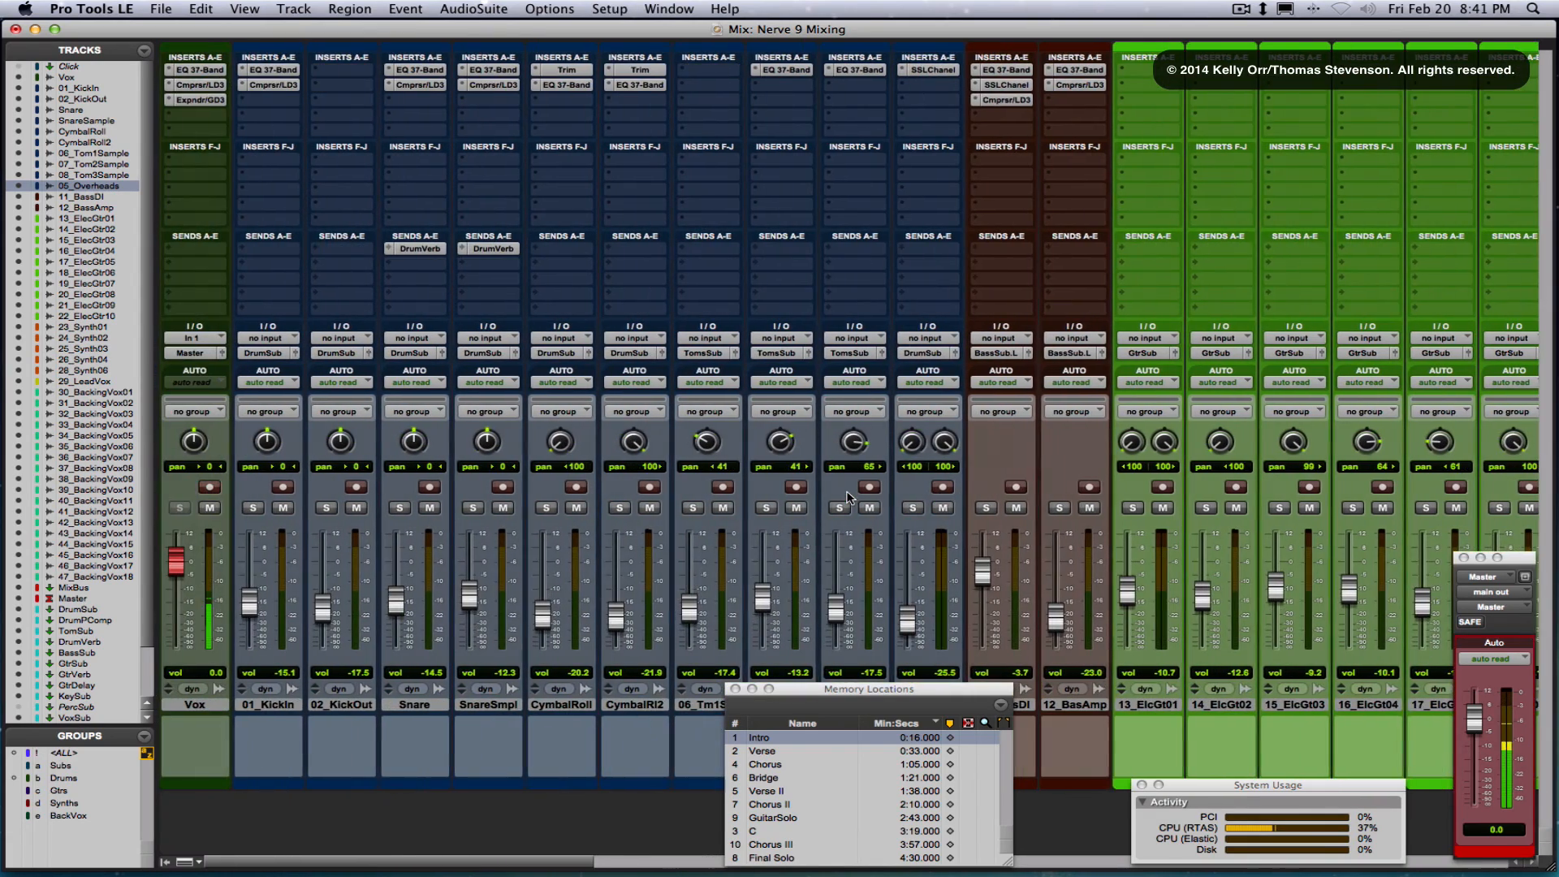
scroll(849, 497, right, 12)
scroll(847, 497, right, 15)
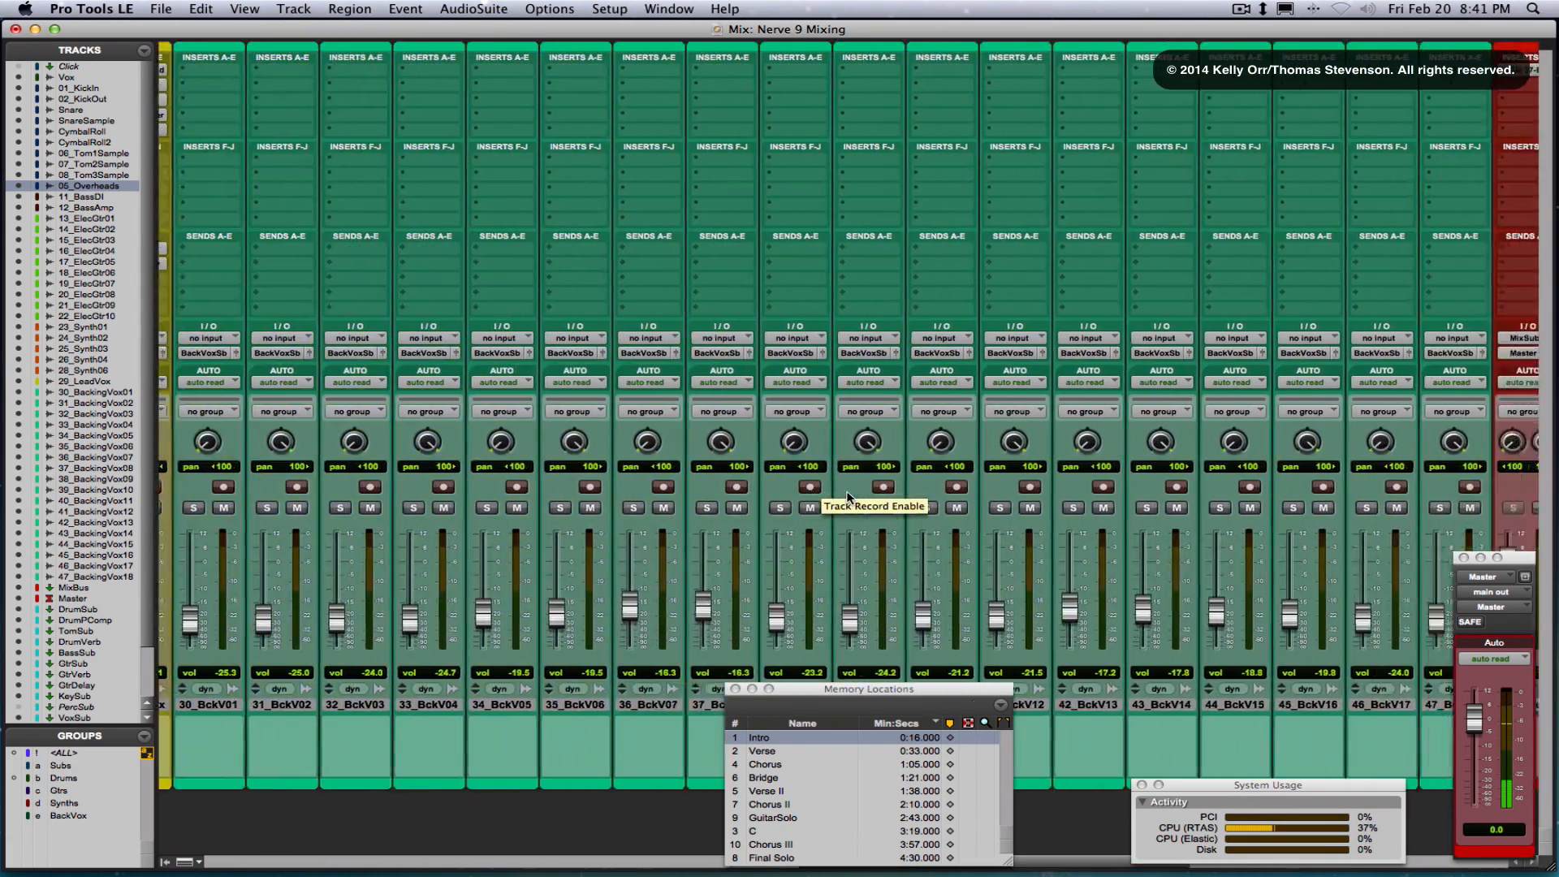
scroll(847, 497, left, 12)
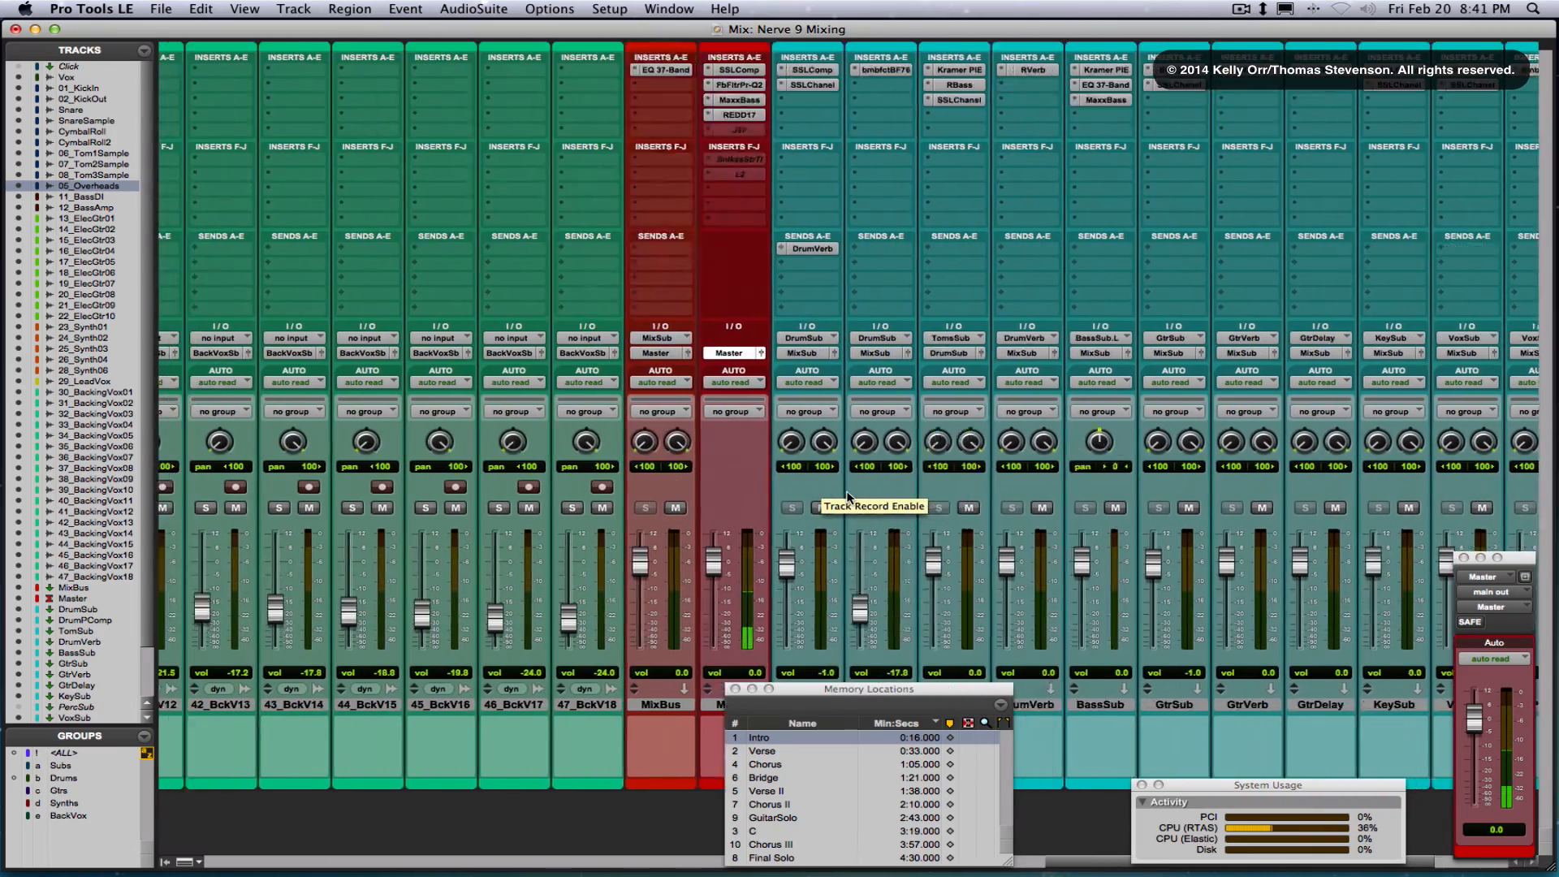
scroll(848, 497, left, 12)
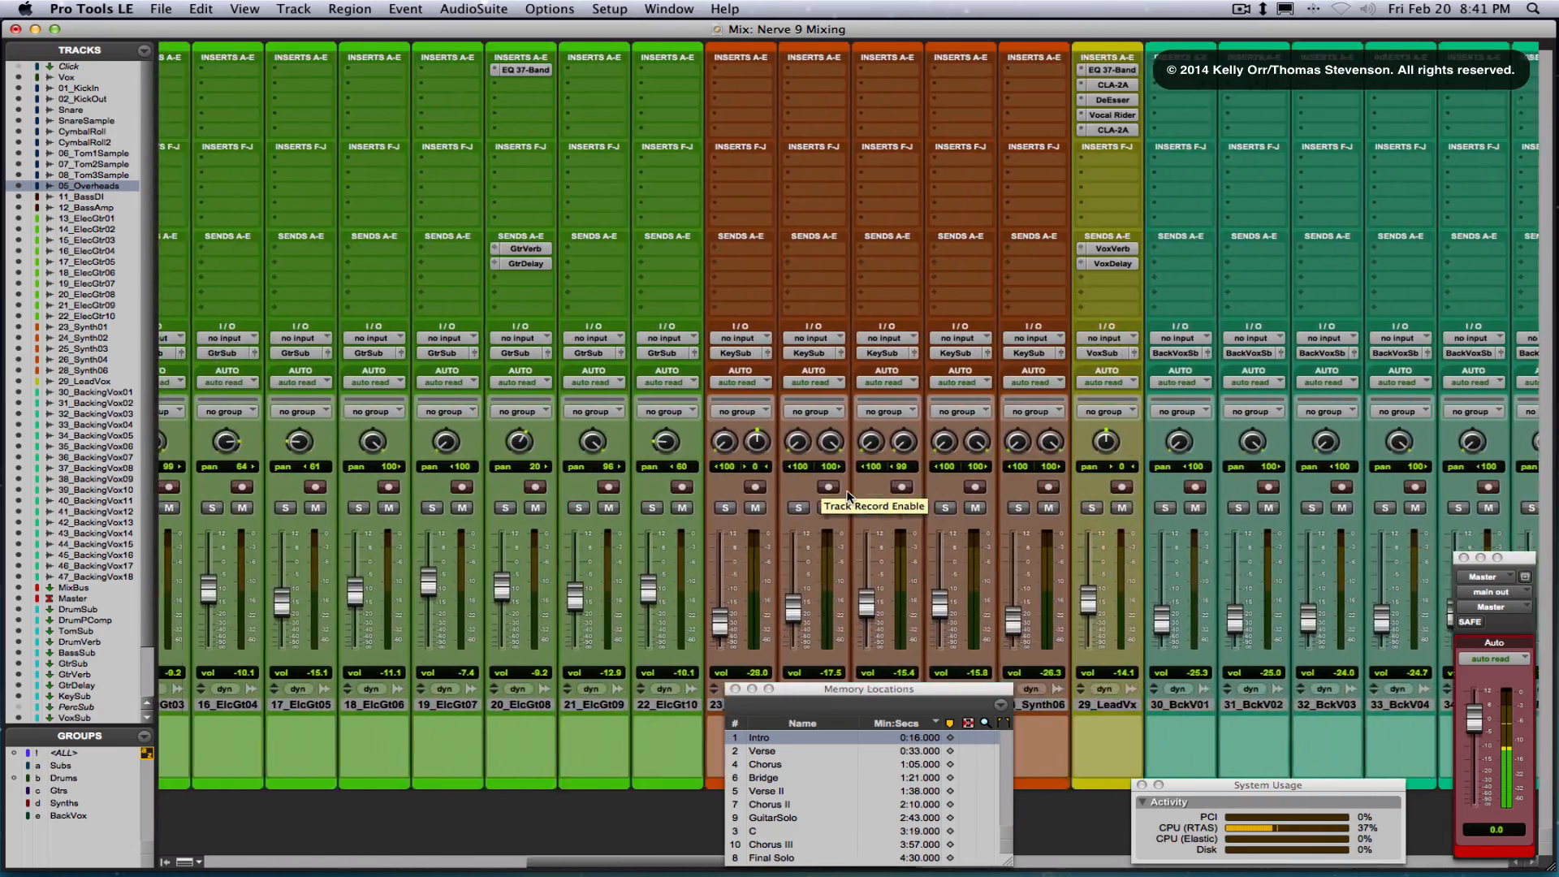
scroll(847, 497, left, 2)
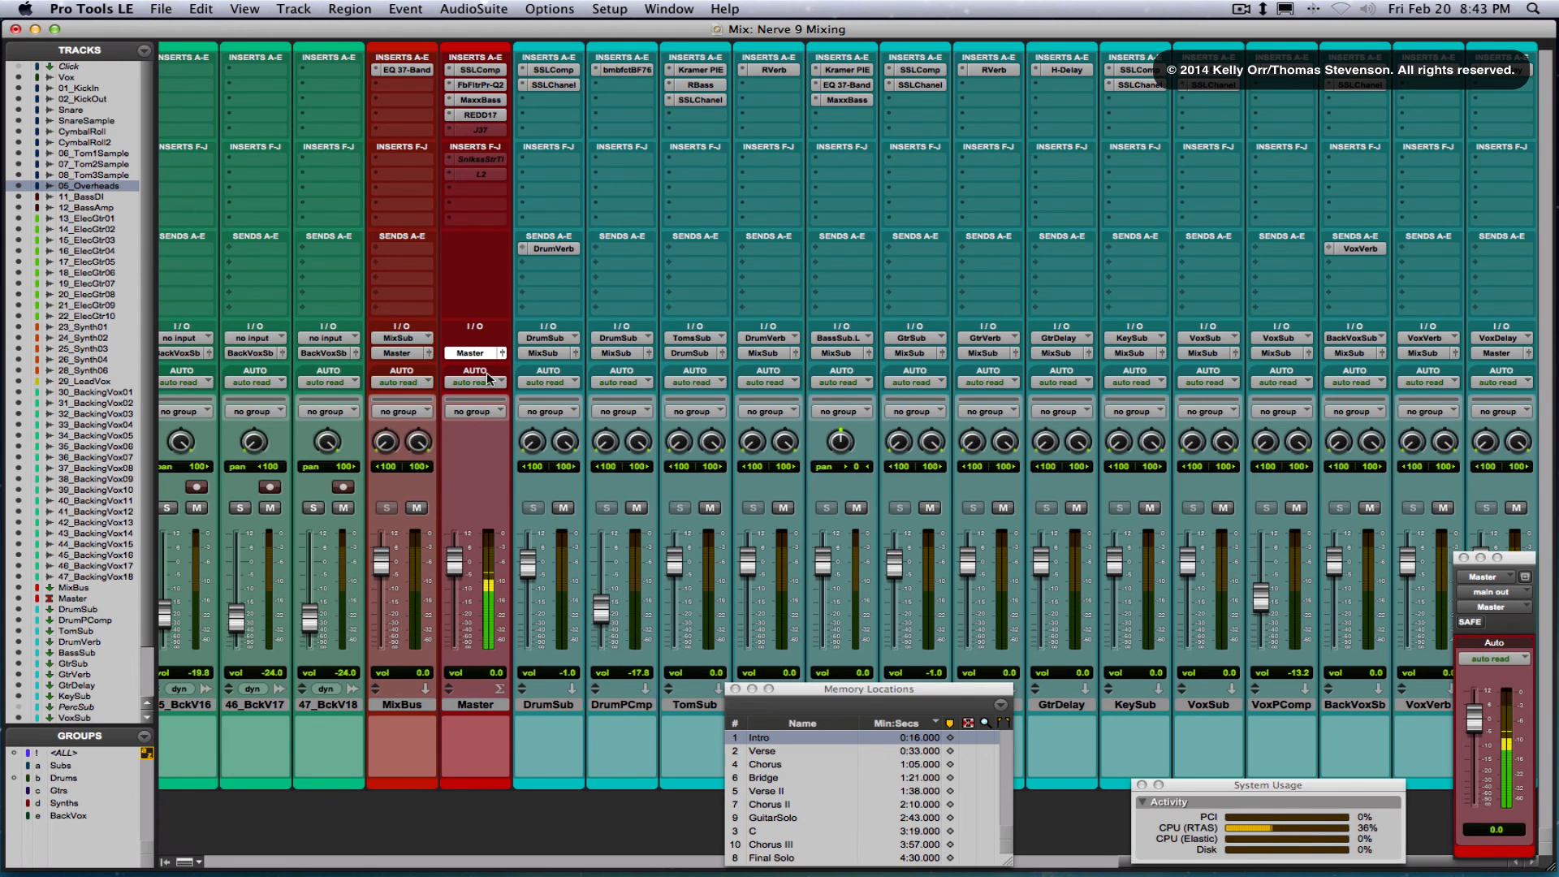
scroll(486, 372, left, 16)
scroll(485, 372, left, 16)
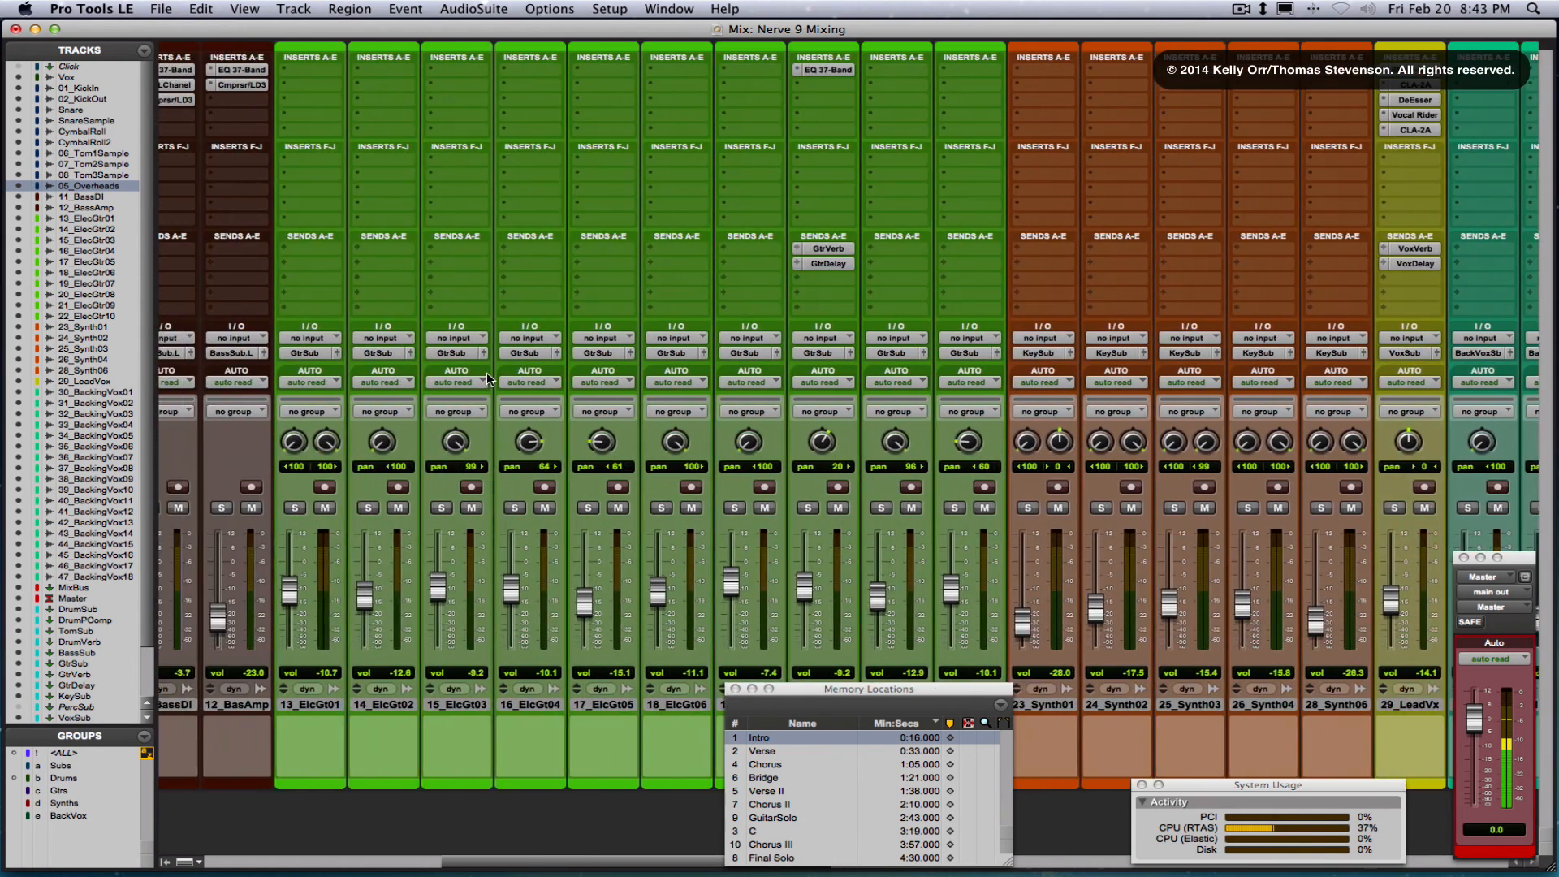